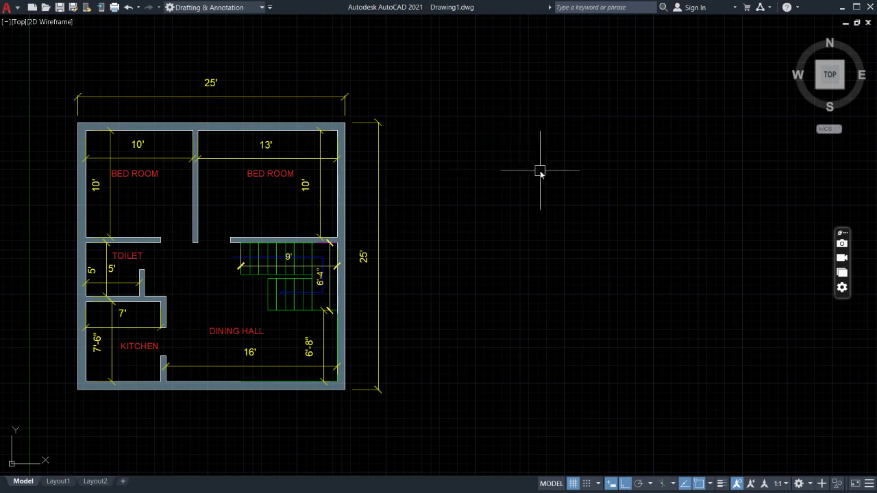
- Configure the drawing units to Architectural length with 0'-0" precision and an insertion scale in feet
{"action": "type", "text": "units"}
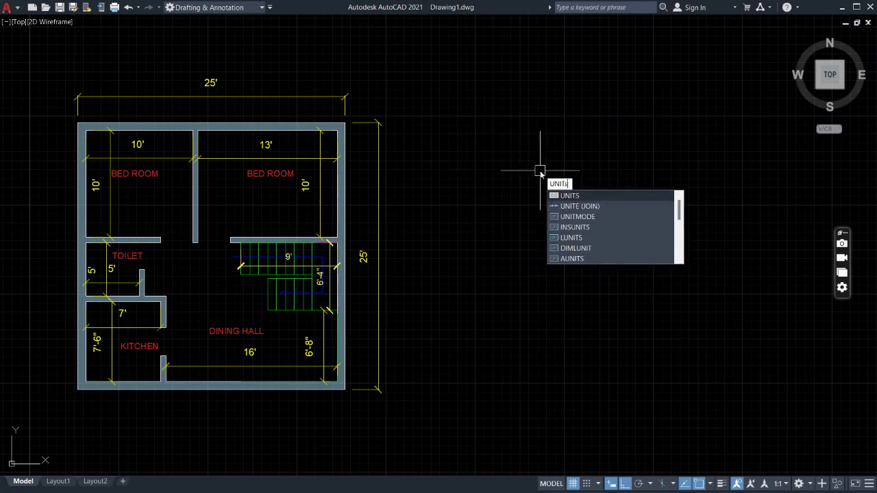
{"action": "key", "text": "Return"}
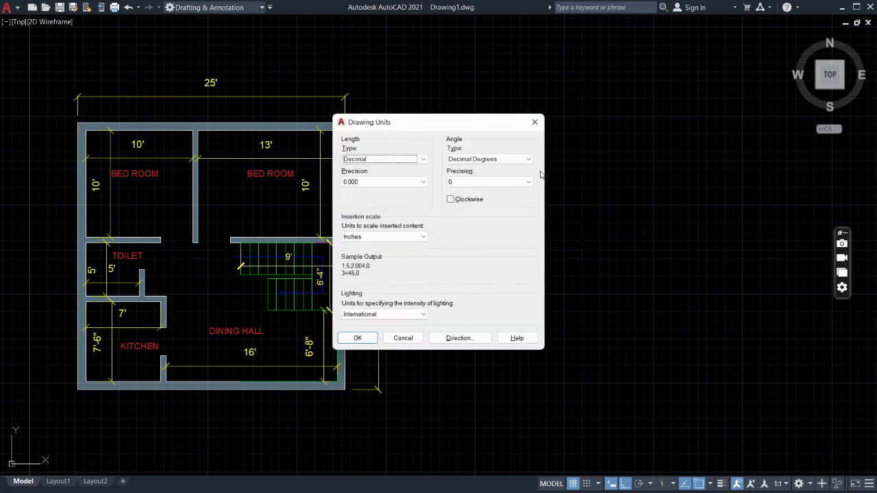
{"action": "left_click", "coordinate": [409, 159]}
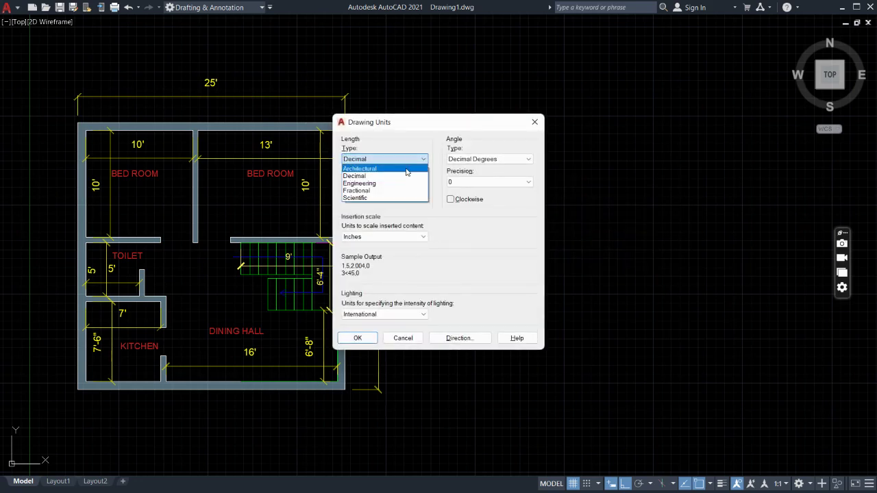
{"action": "left_click", "coordinate": [406, 168]}
{"action": "left_click", "coordinate": [406, 182]}
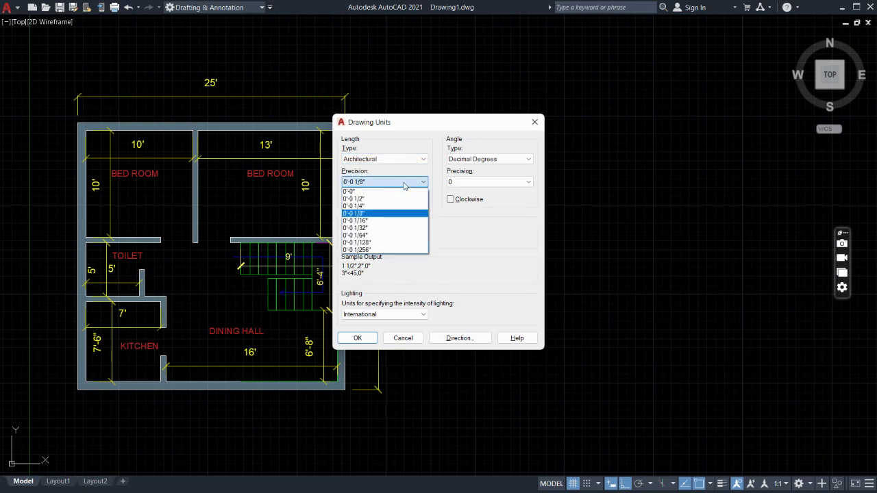
{"action": "left_click", "coordinate": [392, 192]}
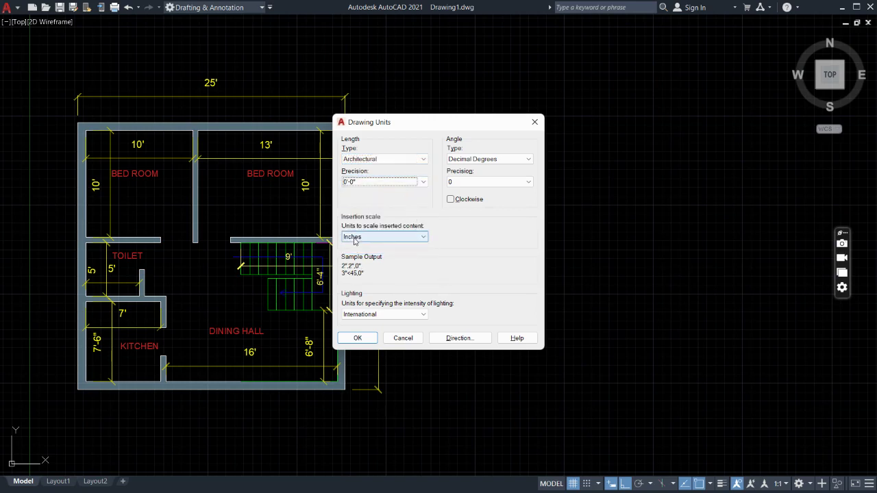
{"action": "left_click", "coordinate": [383, 237]}
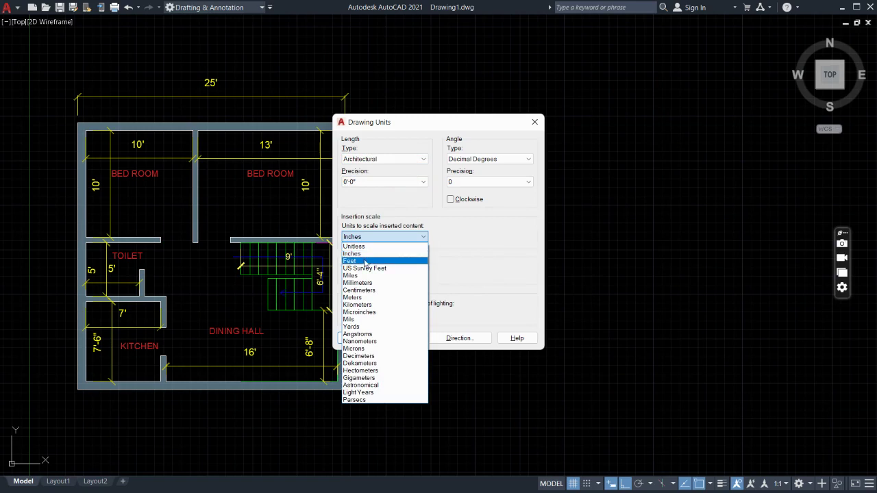
{"action": "left_click", "coordinate": [367, 255]}
{"action": "left_click", "coordinate": [362, 338]}
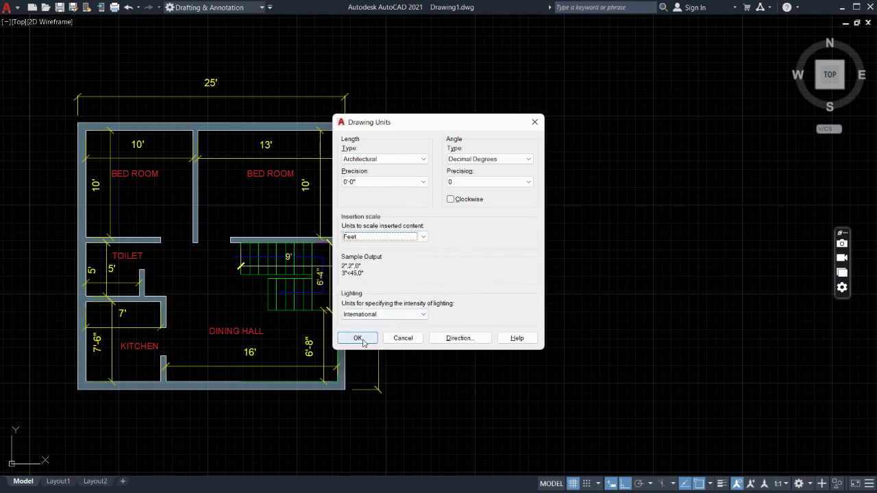
{"action": "left_click", "coordinate": [478, 273]}
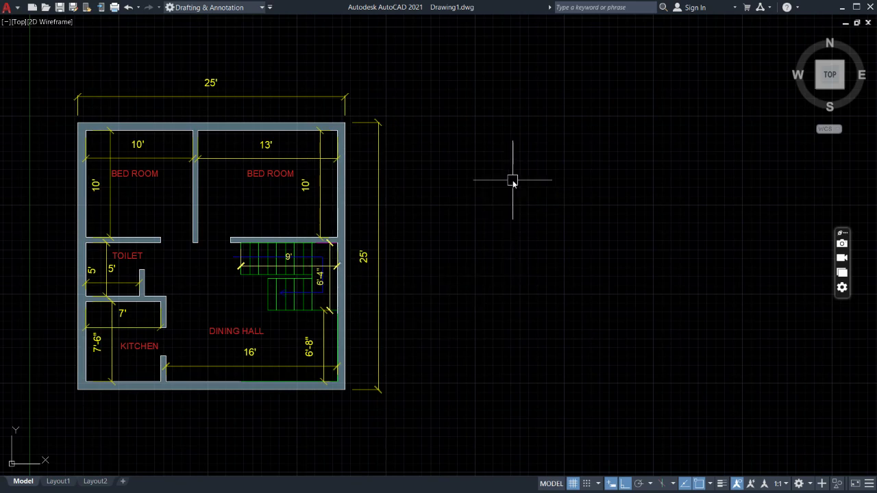
- Draw a closed 25' by 25' square outline with lines in the empty space beside the existing floor plan
{"action": "type", "text": "li"}
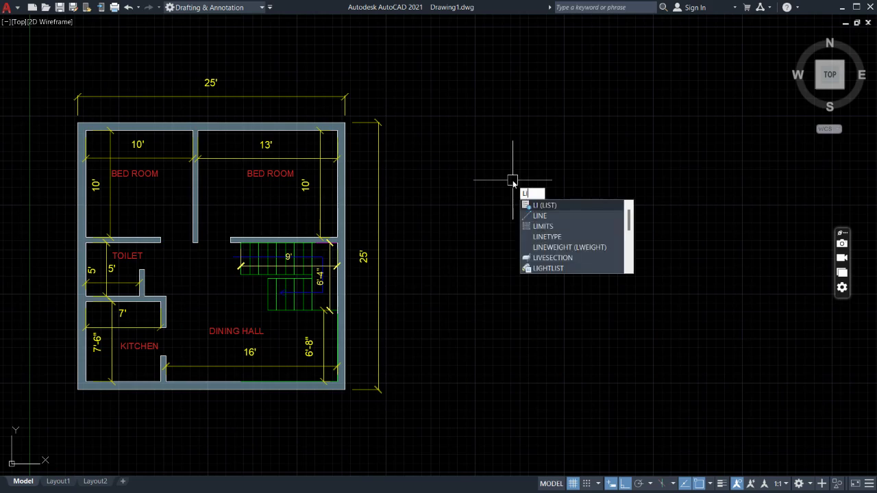
{"action": "key", "text": "BackSpace"}
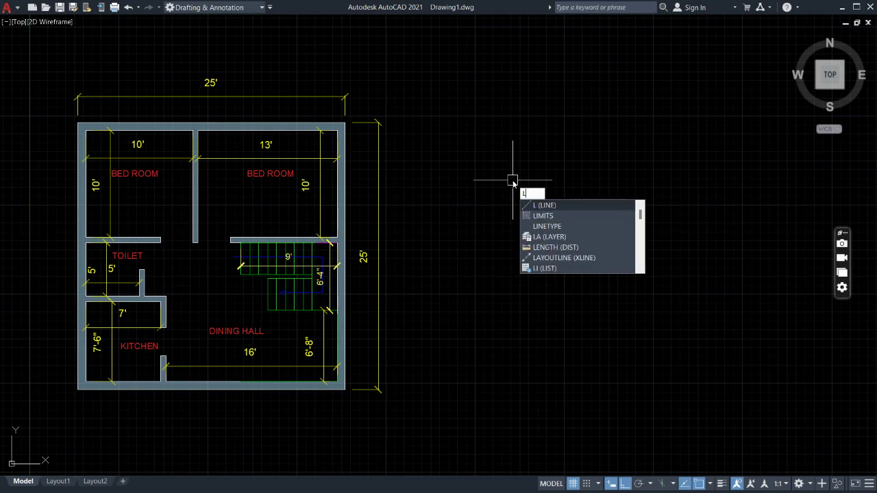
{"action": "key", "text": "Return"}
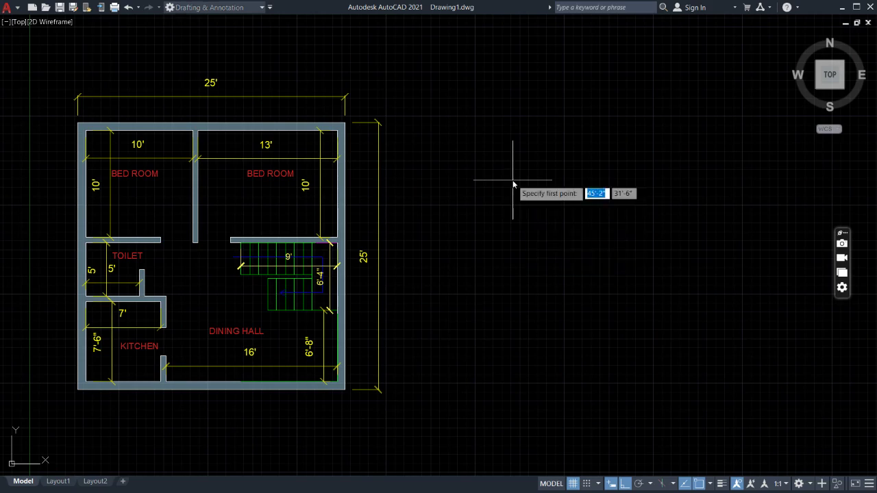
{"action": "left_click", "coordinate": [467, 124]}
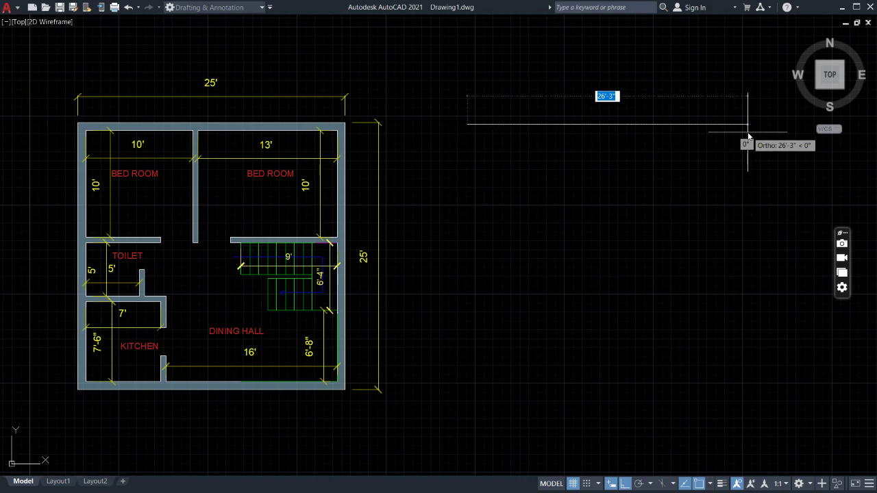
{"action": "type", "text": "25"}
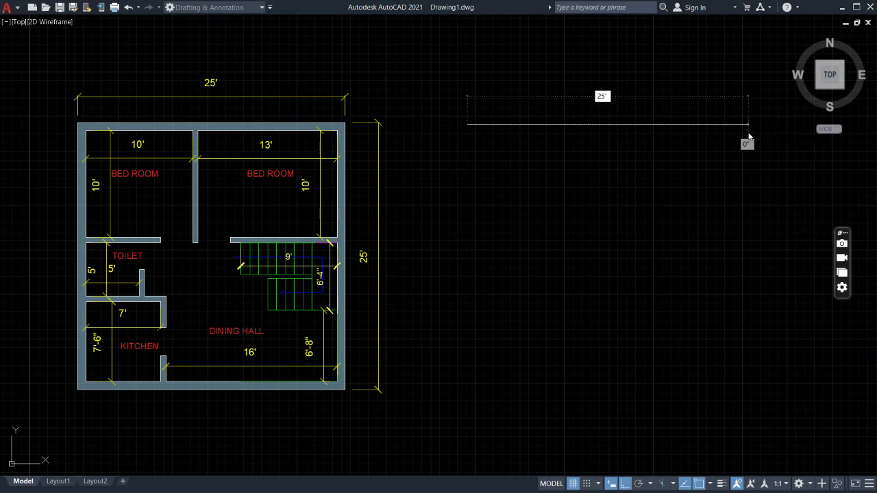
{"action": "key", "text": "Return"}
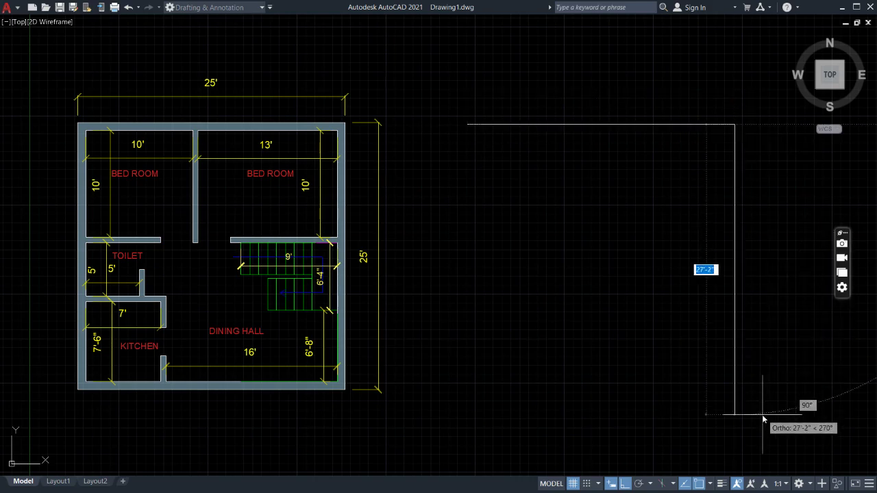
{"action": "type", "text": "25"}
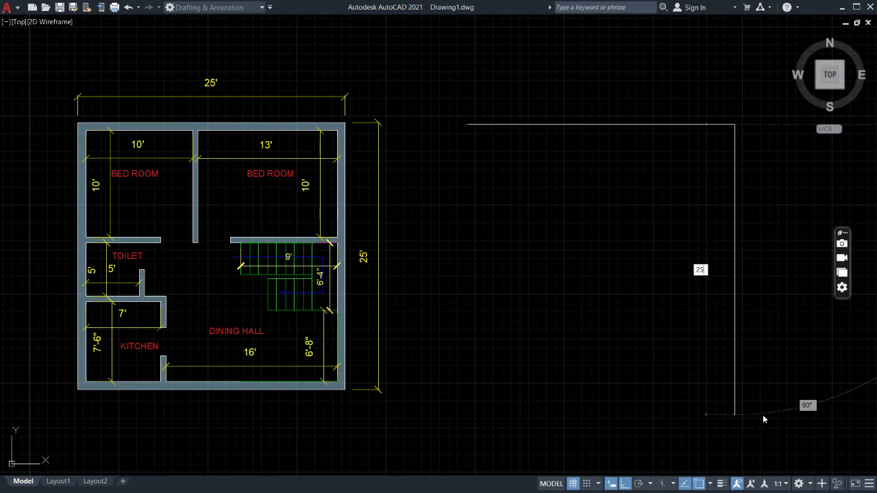
{"action": "key", "text": "Return"}
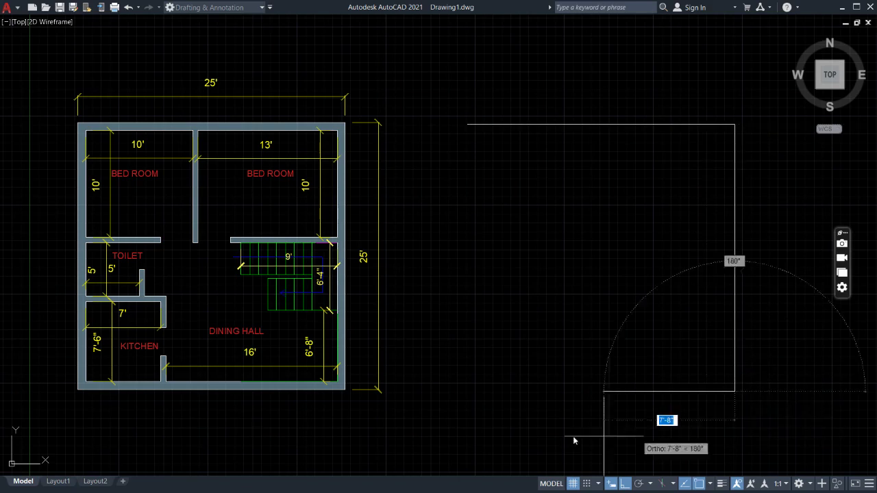
{"action": "type", "text": "25"}
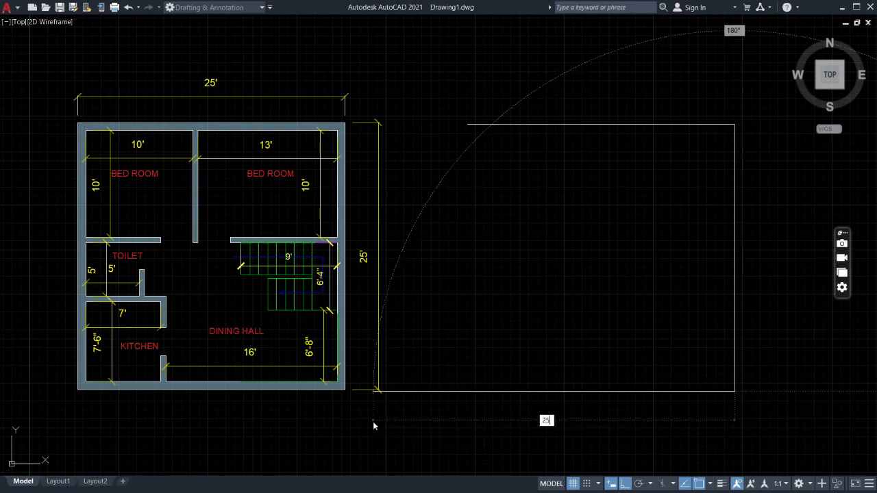
{"action": "key", "text": "Return"}
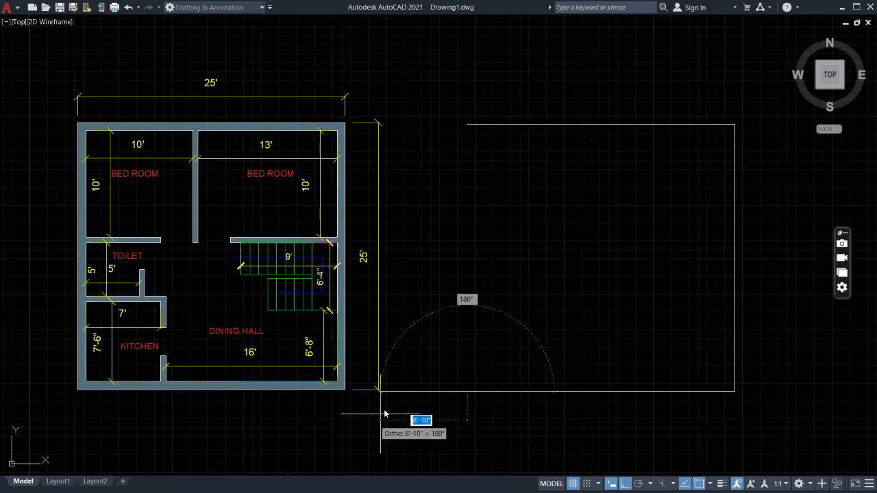
{"action": "type", "text": "25"}
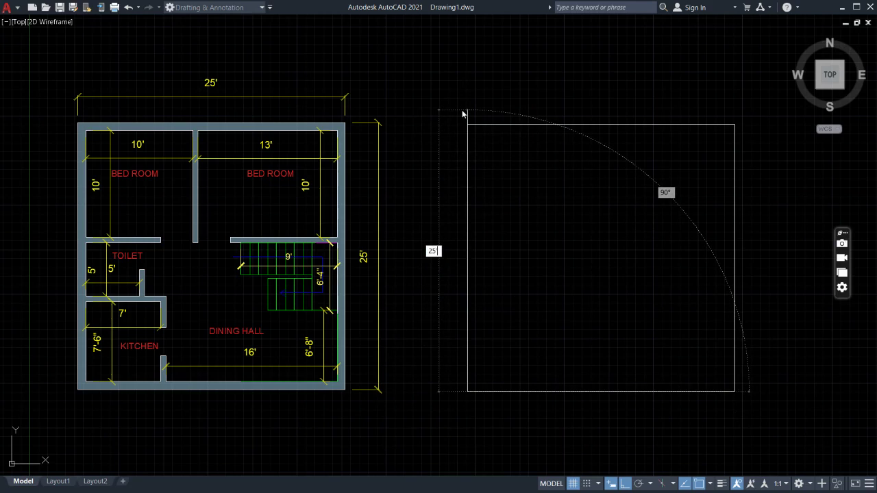
{"action": "key", "text": "Return"}
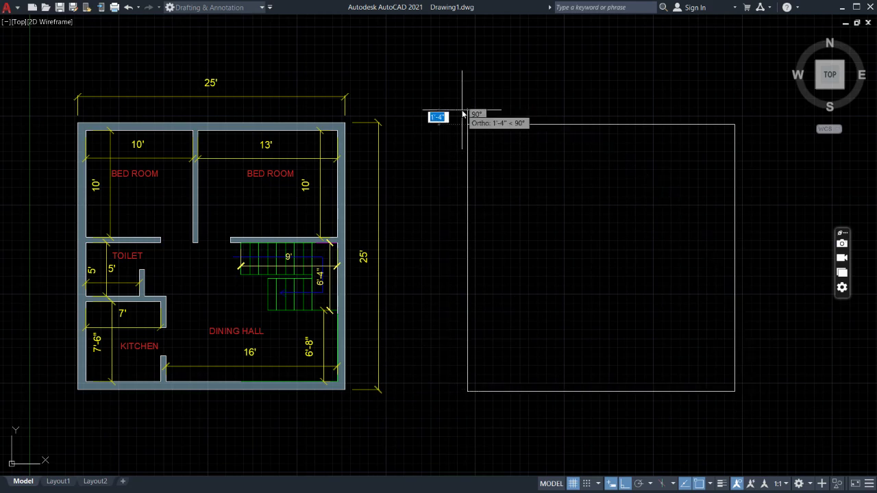
{"action": "key", "text": "Escape"}
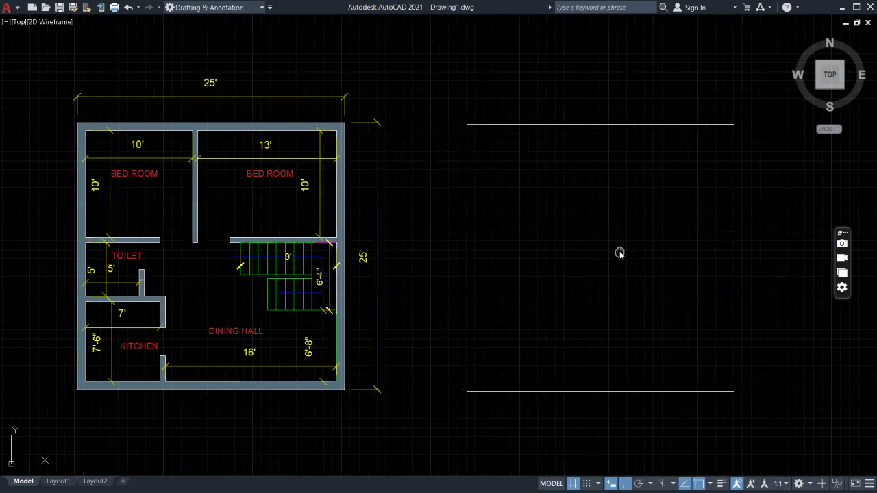
- Offset all four sides of the square outline 9" inward to form the outer walls
{"action": "middle_click_drag", "start_coordinate": [619, 252], "coordinate": [604, 251]}
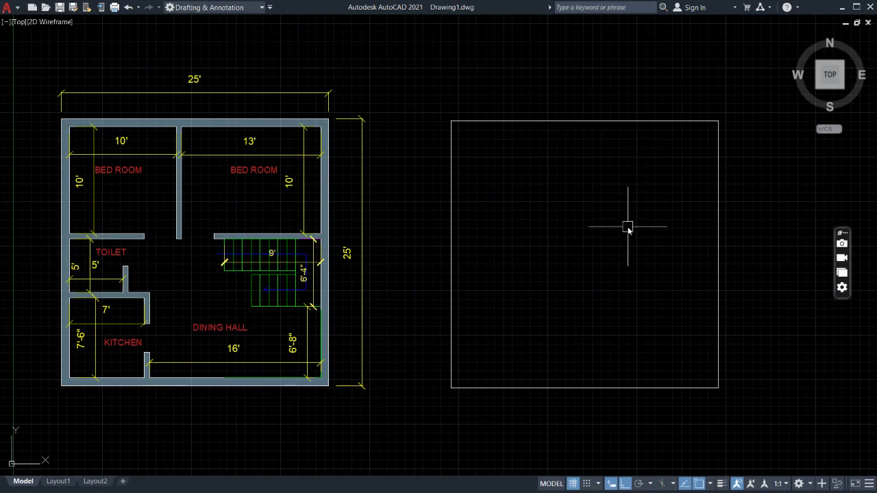
{"action": "type", "text": "o"}
{"action": "key", "text": "Return"}
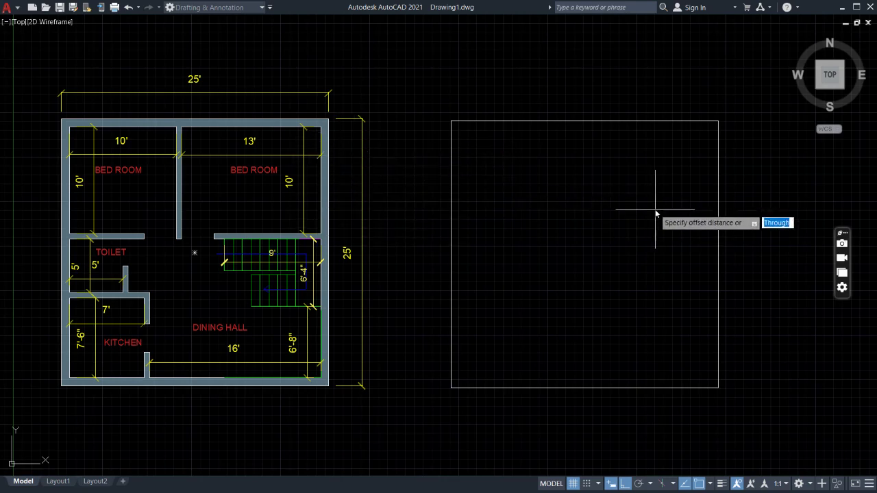
{"action": "type", "text": "9\""}
{"action": "key", "text": "Return"}
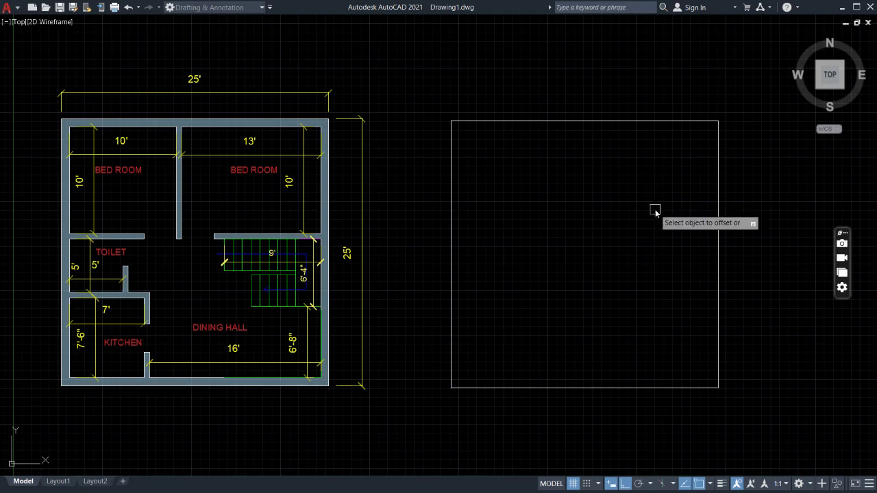
{"action": "left_click", "coordinate": [718, 241]}
{"action": "left_click", "coordinate": [681, 250]}
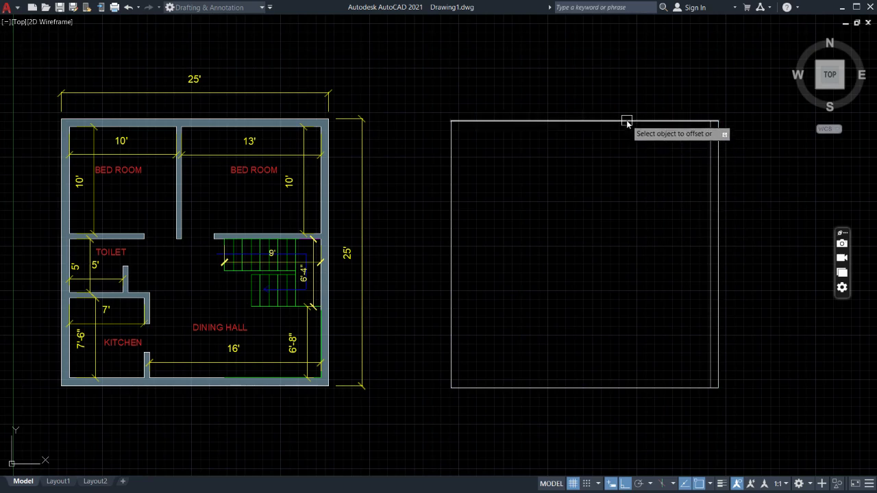
{"action": "left_click", "coordinate": [627, 122]}
{"action": "left_click", "coordinate": [525, 249]}
{"action": "left_click", "coordinate": [452, 276]}
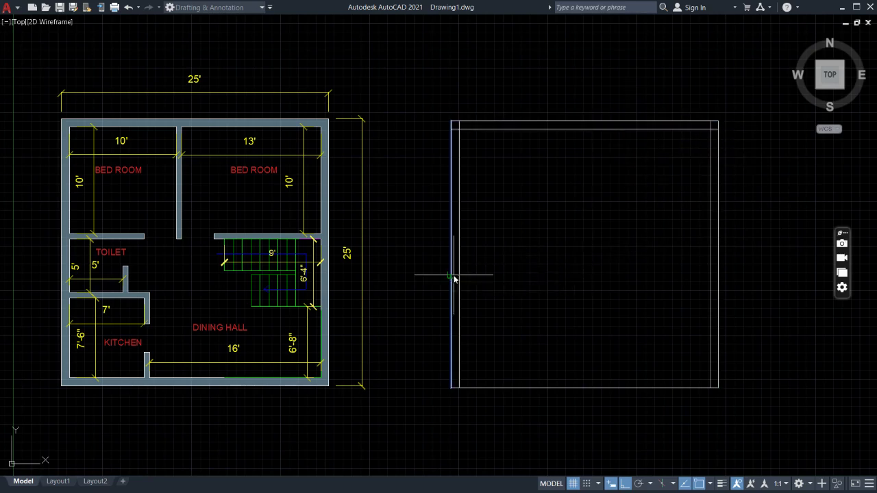
{"action": "left_click", "coordinate": [521, 276]}
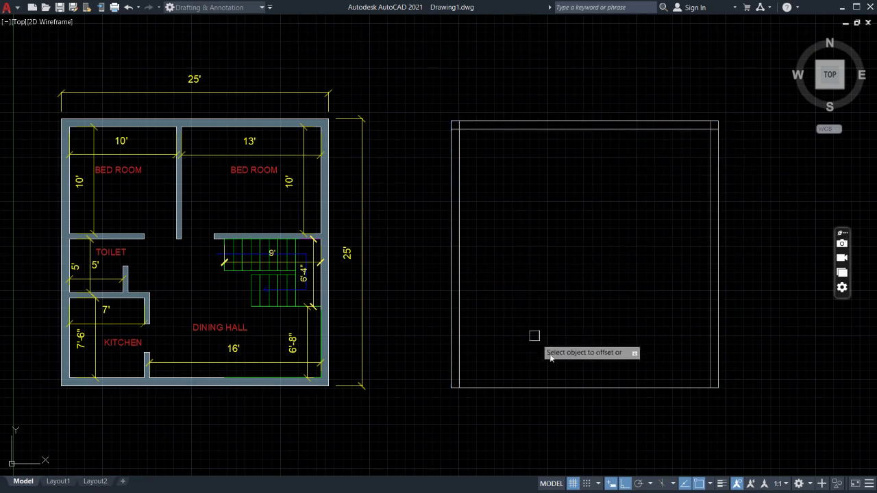
{"action": "left_click", "coordinate": [576, 388]}
{"action": "left_click", "coordinate": [584, 343]}
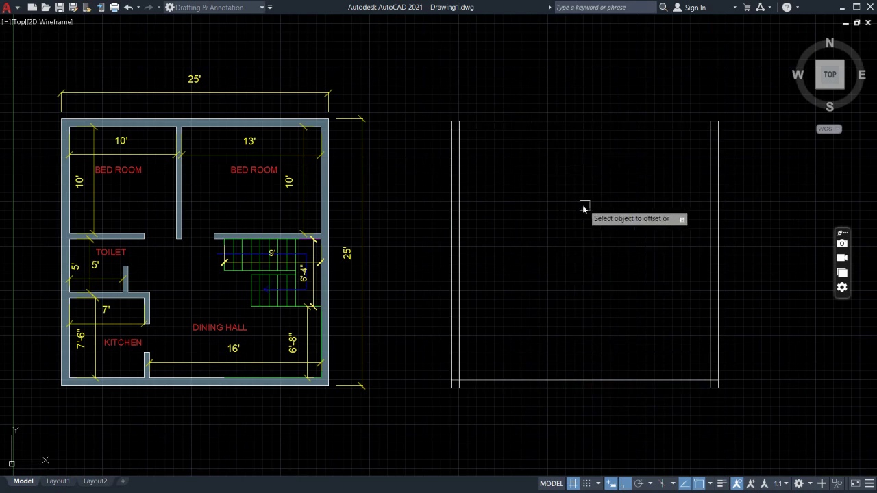
- Create the vertical bedroom partition by offsetting the left wall's inner line 10' to the right, and that copy another 6"
{"action": "left_click", "coordinate": [459, 217]}
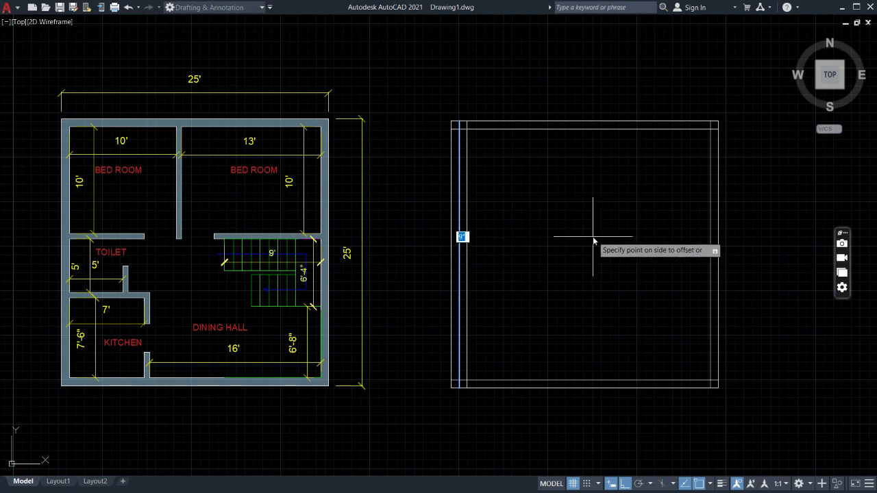
{"action": "type", "text": "10"}
{"action": "left_click", "coordinate": [593, 236]}
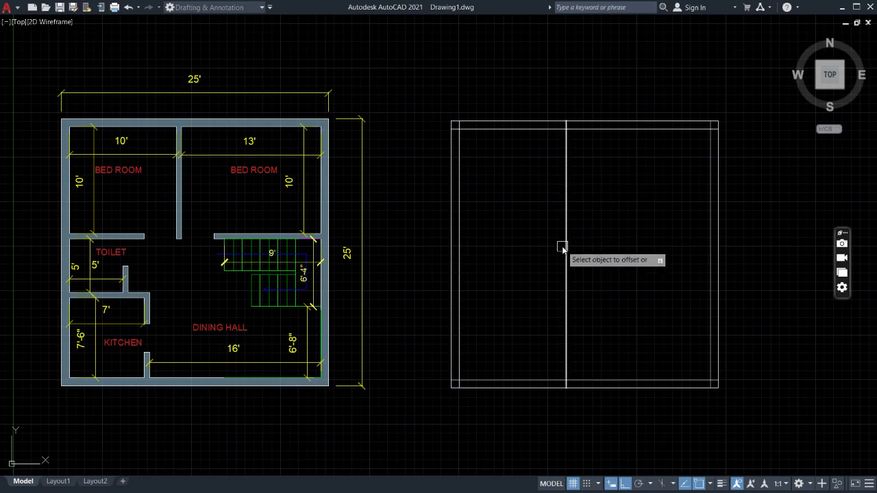
{"action": "left_click", "coordinate": [566, 253]}
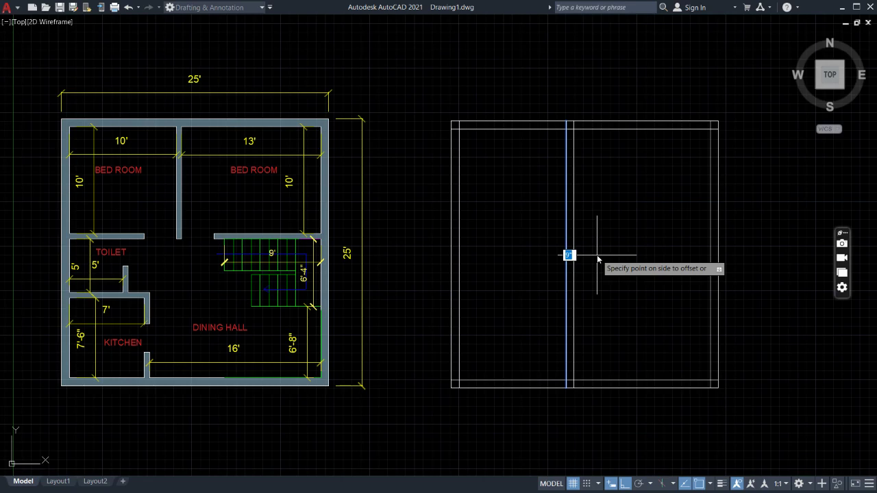
{"action": "type", "text": "6"}
{"action": "left_click", "coordinate": [597, 259]}
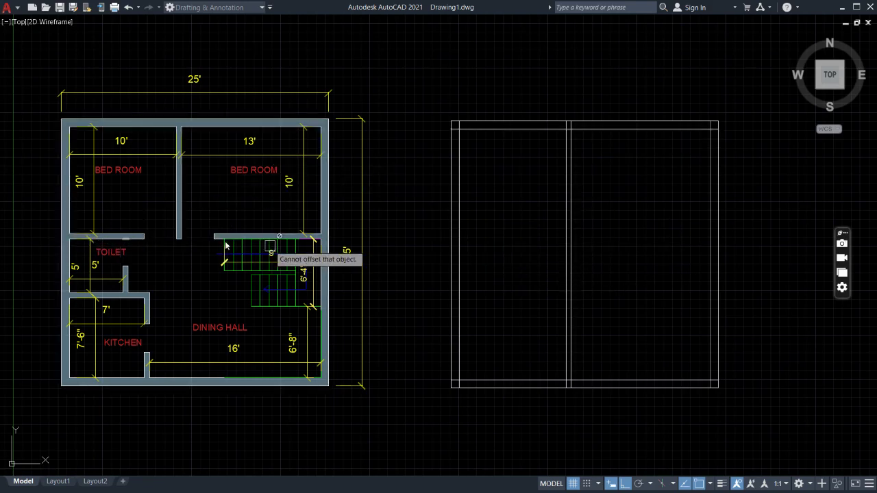
- Offset the top wall's inner line 10' downward to mark the lower boundary of the bedrooms
{"action": "left_click", "coordinate": [544, 129]}
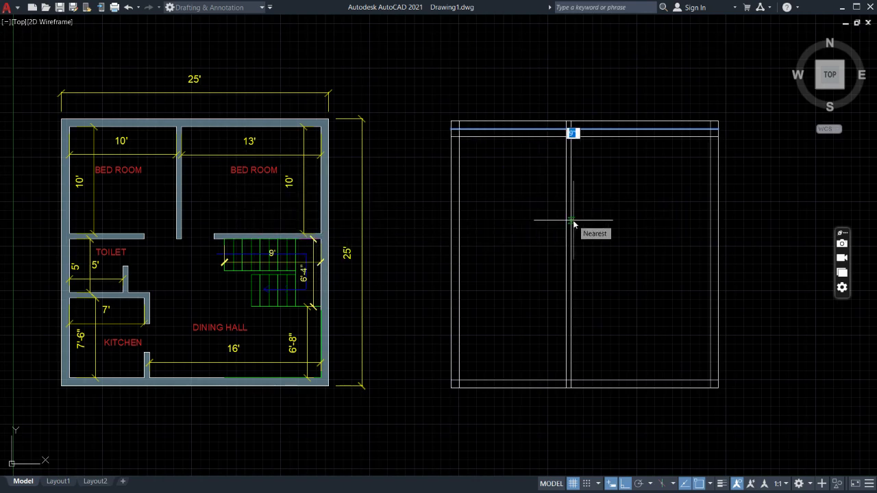
{"action": "type", "text": "10"}
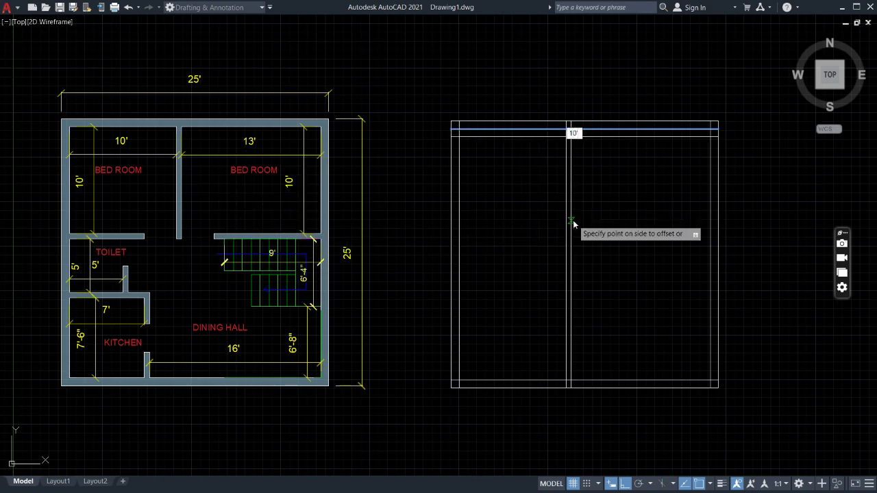
{"action": "left_click", "coordinate": [573, 222]}
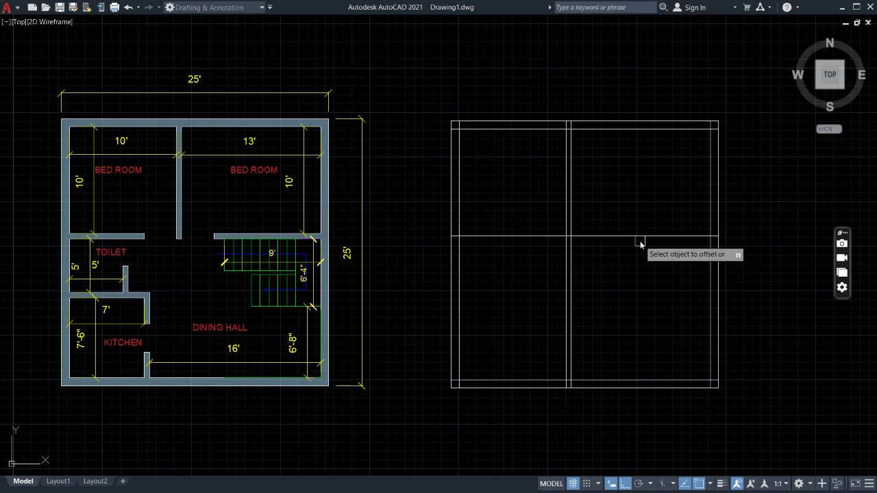
- Offset the bedrooms' lower boundary line 6" downward to give the horizontal partition wall its thickness
{"action": "left_click", "coordinate": [640, 237]}
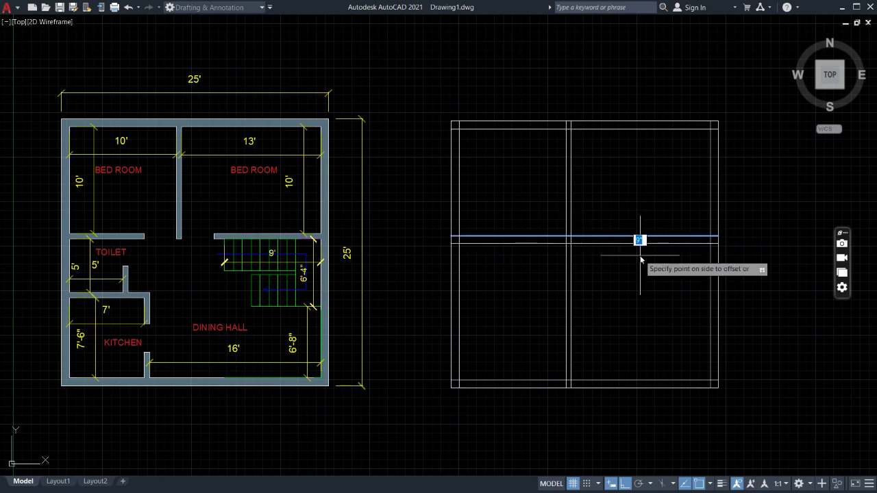
{"action": "type", "text": "6"}
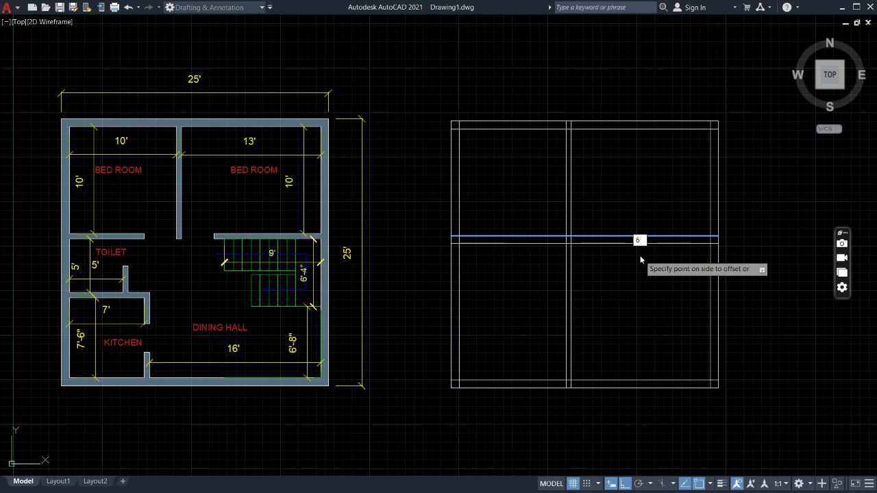
{"action": "left_click", "coordinate": [640, 259]}
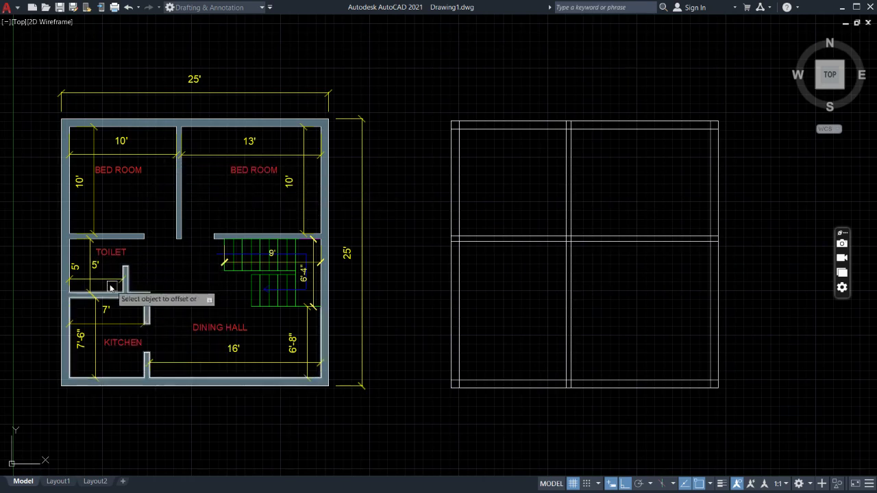
- Create the toilet's vertical partition by offsetting the left wall's inner line 5' to the right, and that copy another 6"
{"action": "left_click", "coordinate": [66, 278]}
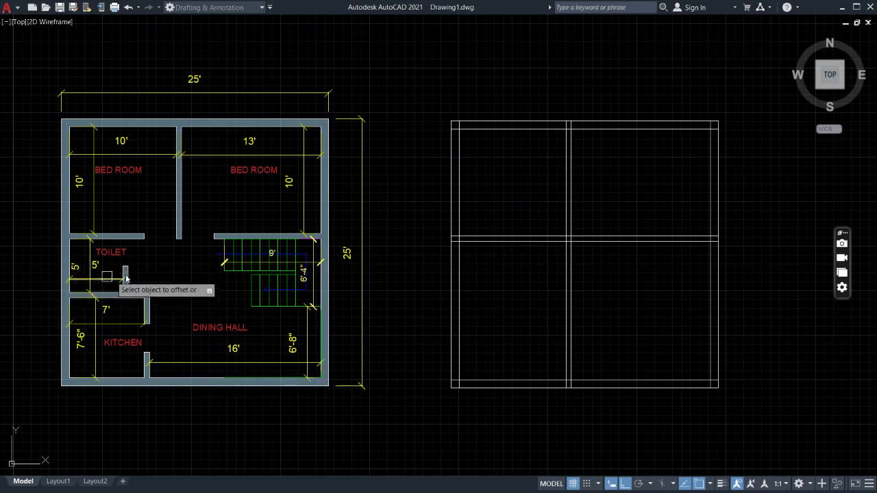
{"action": "left_click", "coordinate": [460, 314]}
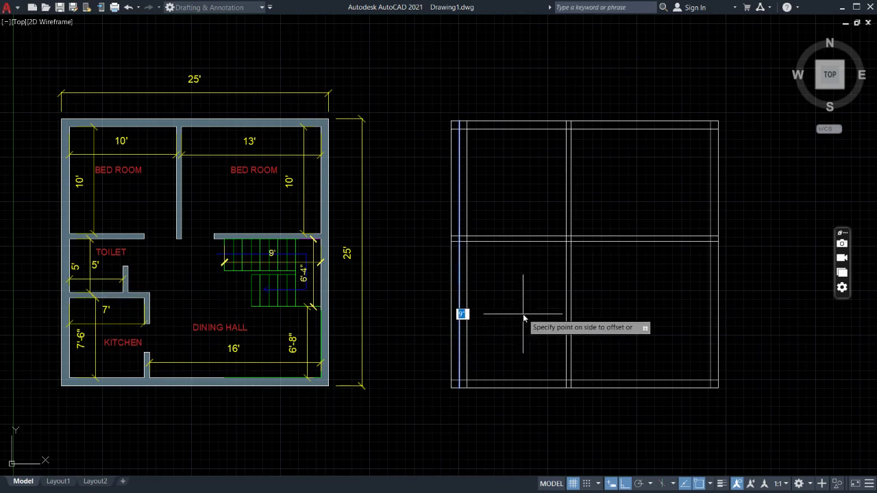
{"action": "type", "text": "5"}
{"action": "key", "text": "Return"}
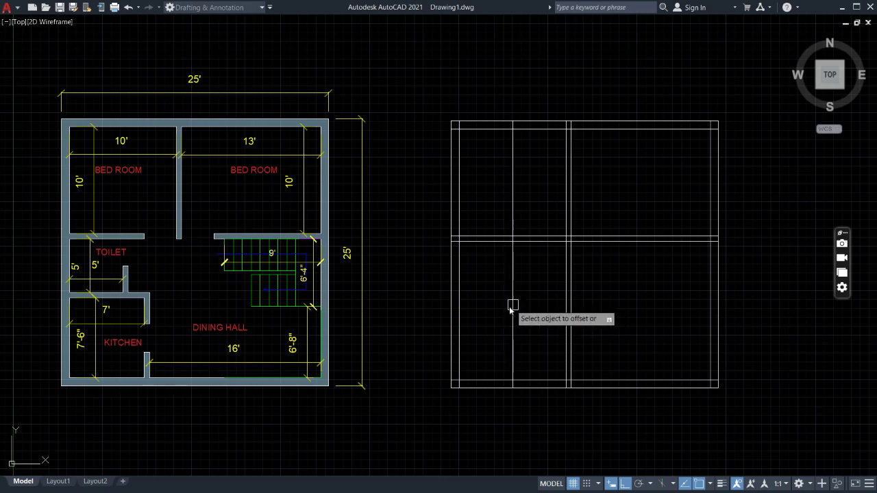
{"action": "left_click", "coordinate": [513, 322]}
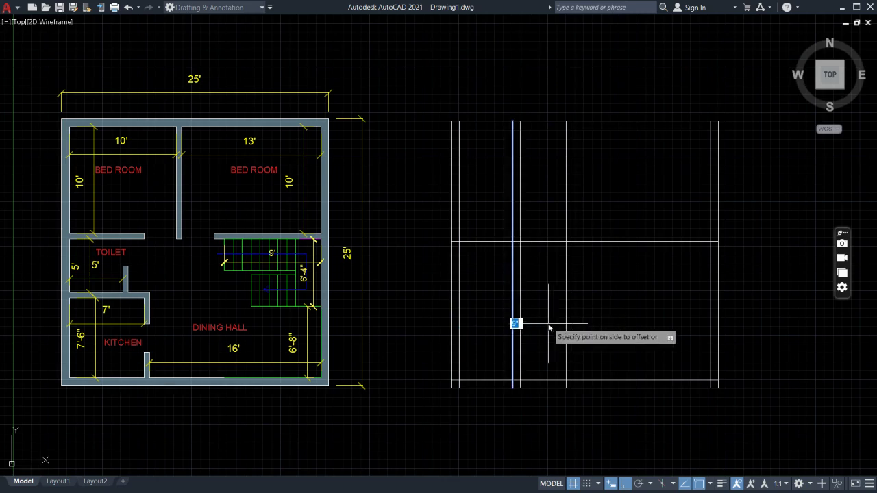
{"action": "type", "text": "6"}
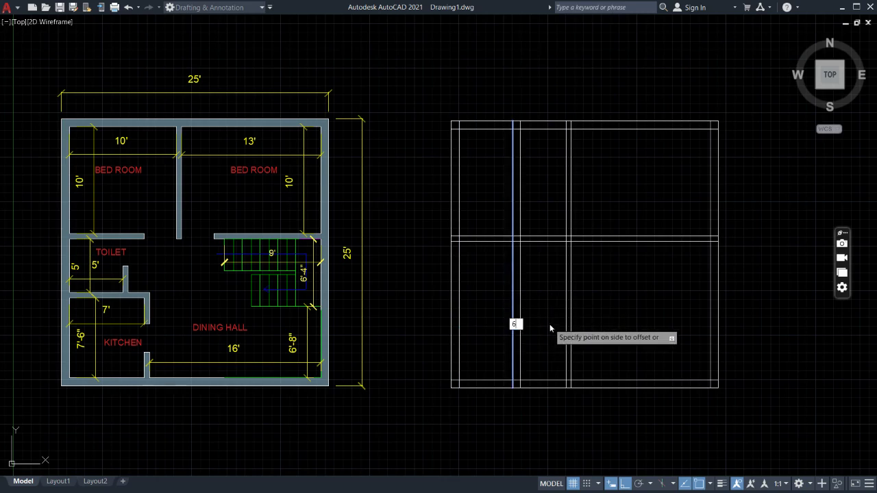
{"action": "left_click", "coordinate": [550, 328]}
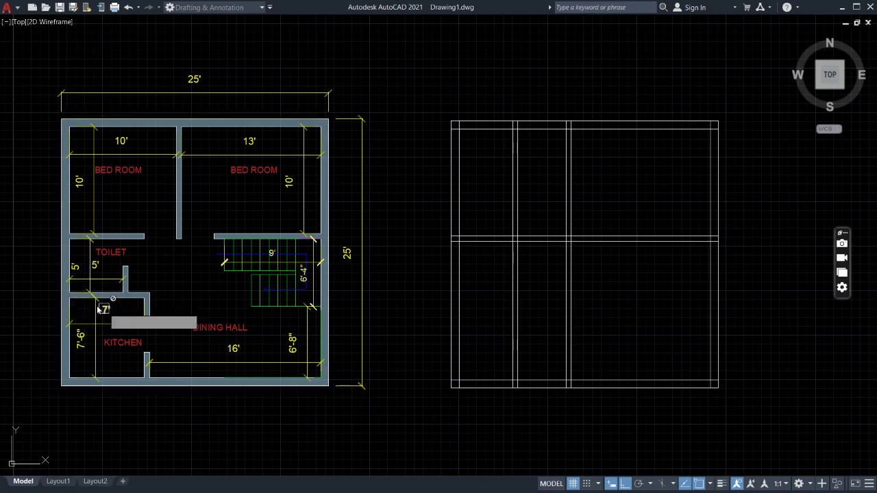
- Create the toilet's lower wall by offsetting the bedroom wall's lower line 5' downward, and that copy another 6"
{"action": "left_click", "coordinate": [263, 295]}
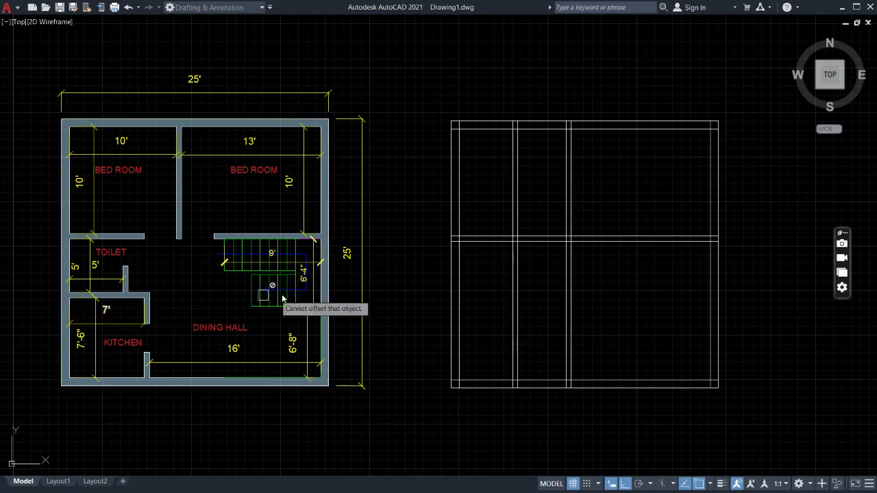
{"action": "left_click", "coordinate": [483, 242]}
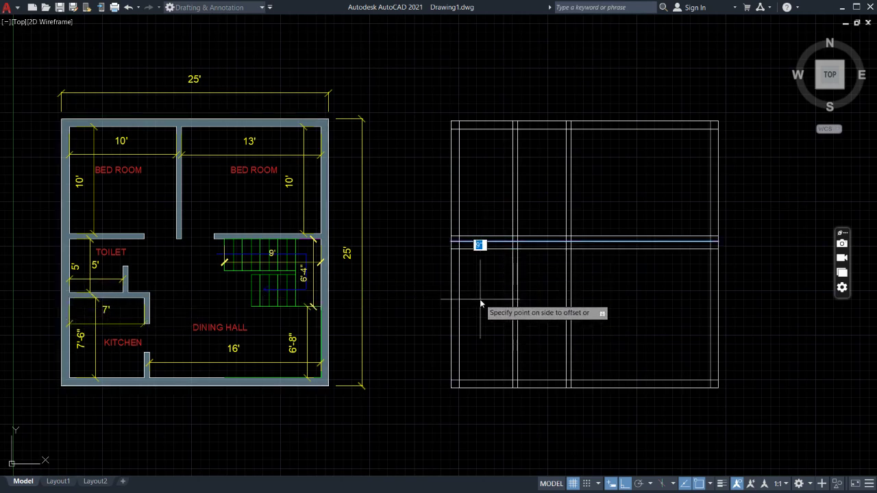
{"action": "type", "text": "5"}
{"action": "key", "text": "Return"}
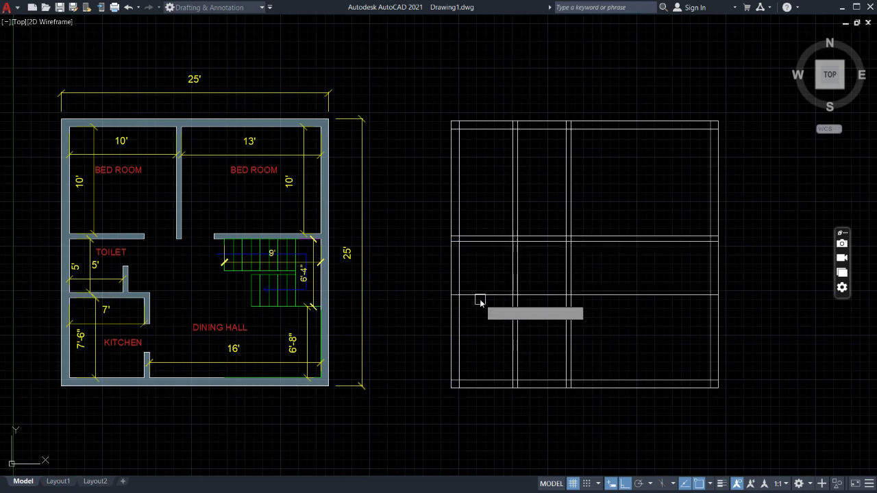
{"action": "left_click", "coordinate": [482, 298]}
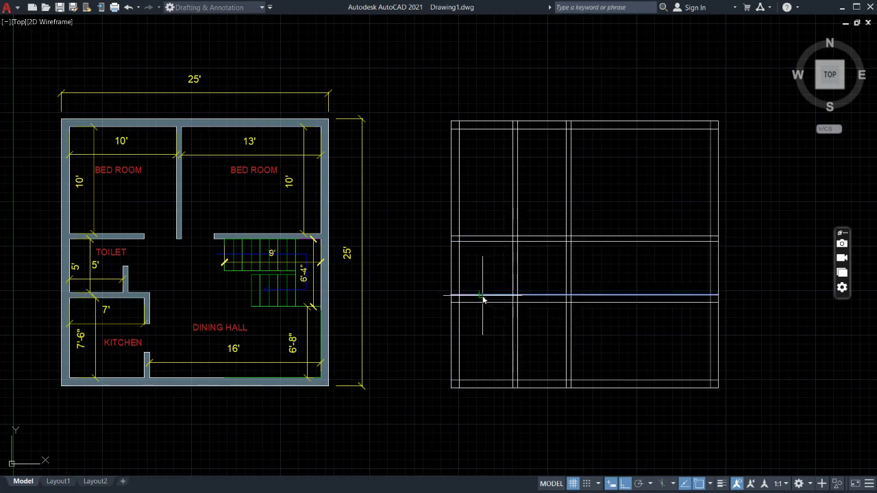
{"action": "left_click", "coordinate": [500, 329]}
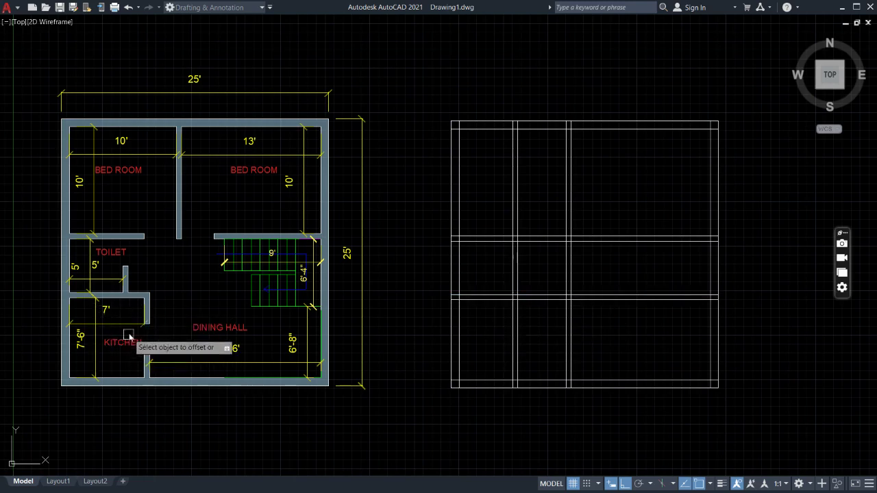
- Create the kitchen's vertical partition by offsetting the left wall's inner line 7' to the right, and that copy another 6"
{"action": "left_click", "coordinate": [80, 346]}
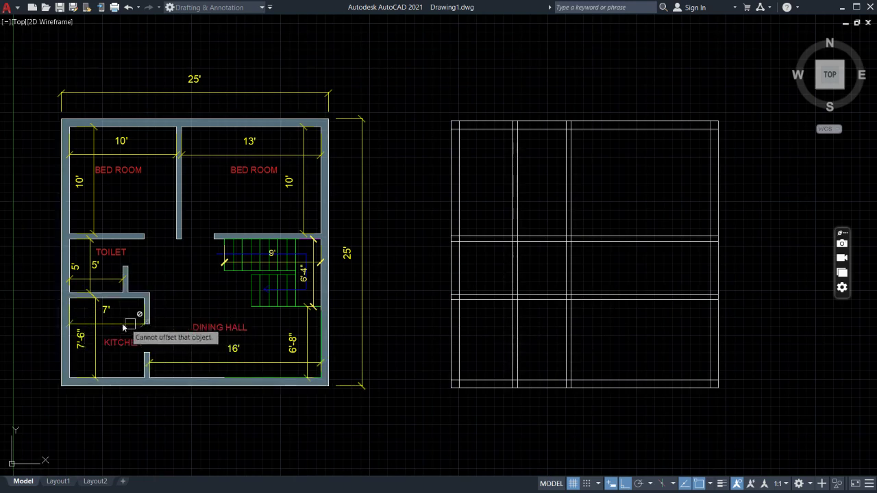
{"action": "left_click", "coordinate": [533, 339]}
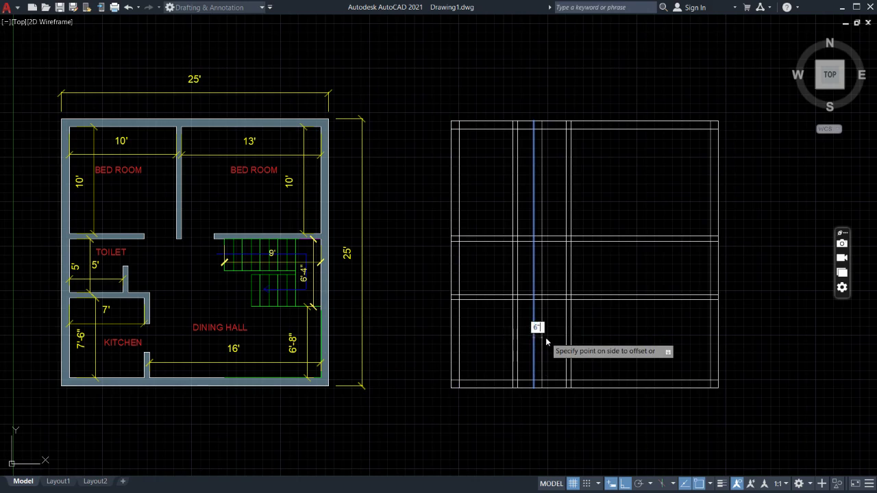
{"action": "left_click", "coordinate": [546, 341]}
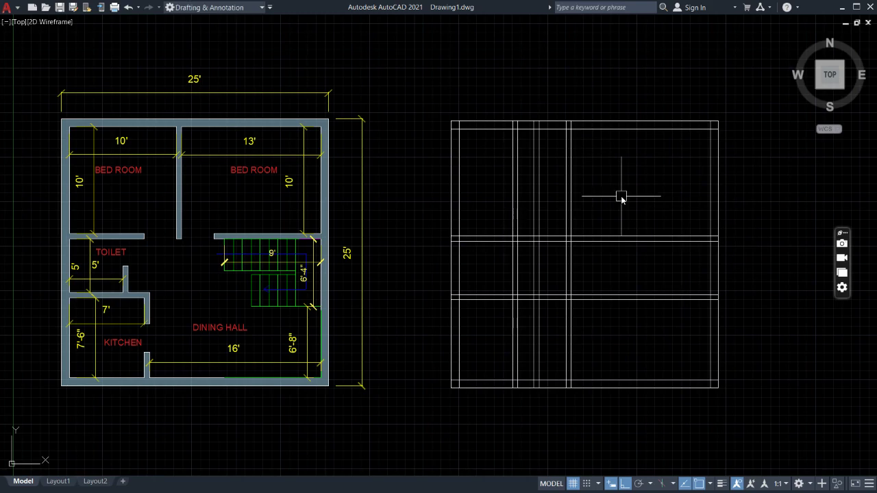
- Trim the ends of the three vertical partitions that run through the thickness of the top outer wall
{"action": "type", "text": "T"}
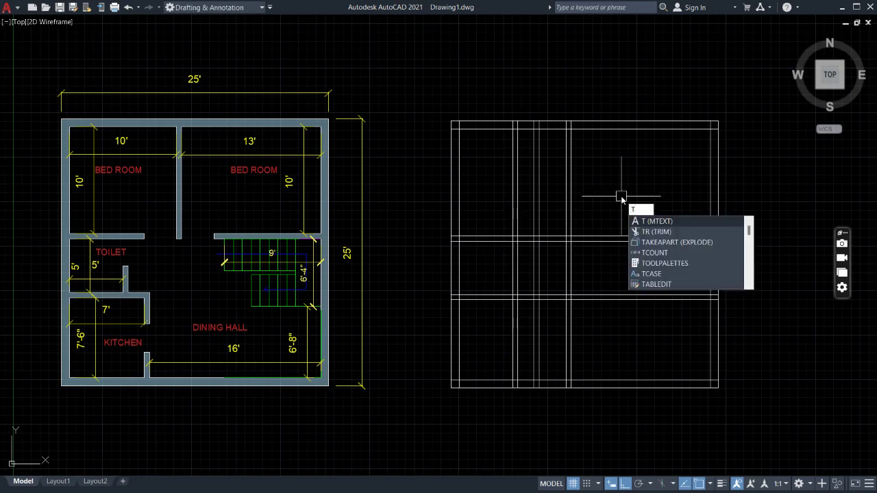
{"action": "type", "text": "R"}
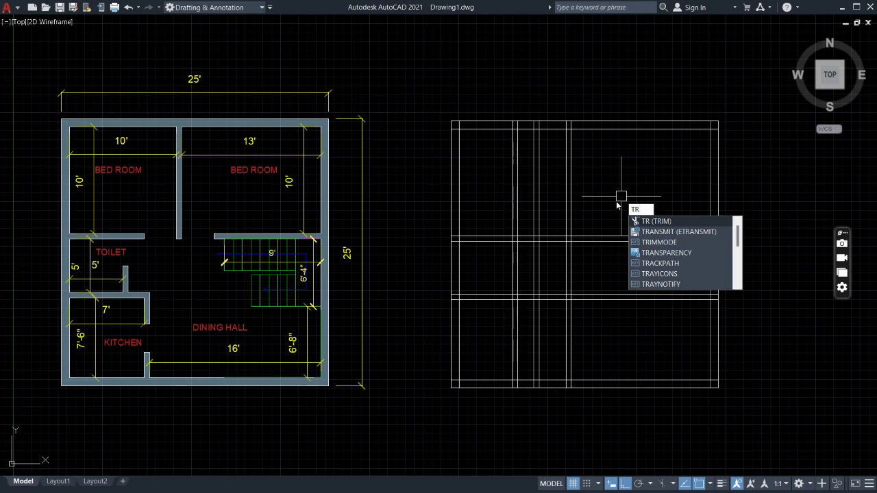
{"action": "left_click", "coordinate": [669, 221]}
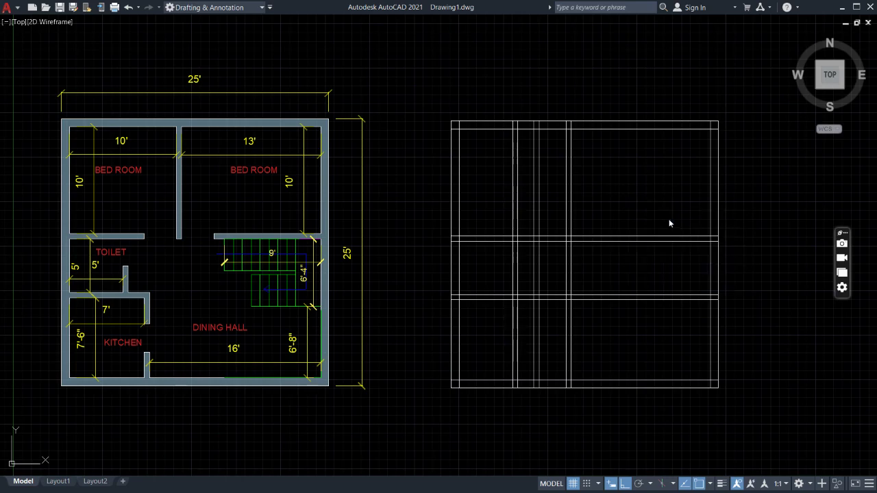
{"action": "scroll", "coordinate": [667, 219], "scroll_direction": "up", "scroll_amount": 4}
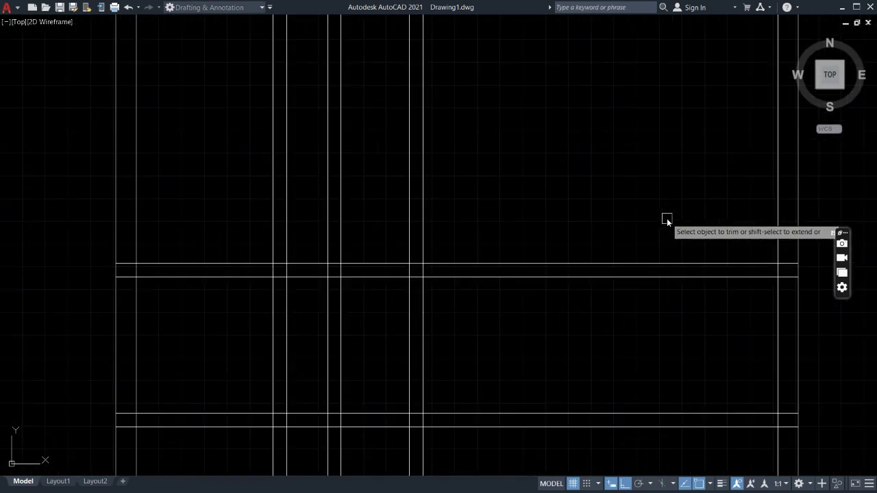
{"action": "middle_click_drag", "start_coordinate": [552, 153], "coordinate": [672, 387]}
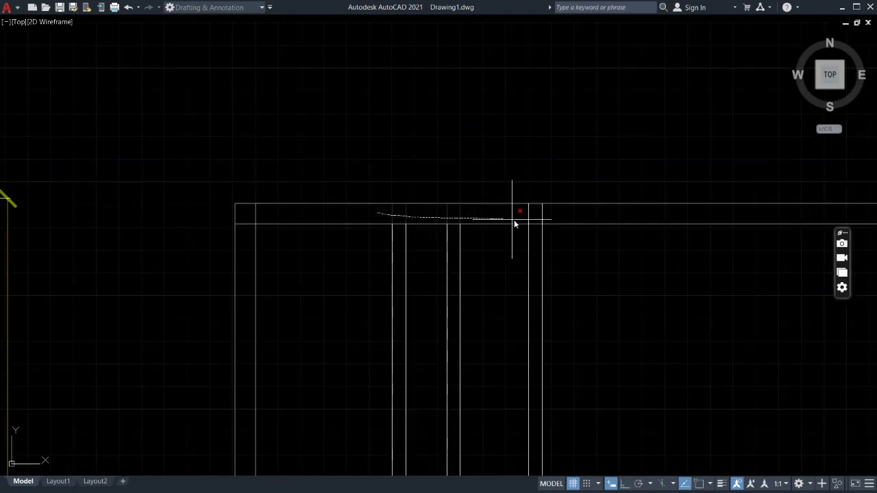
{"action": "left_click_drag", "start_coordinate": [572, 226], "coordinate": [540, 223]}
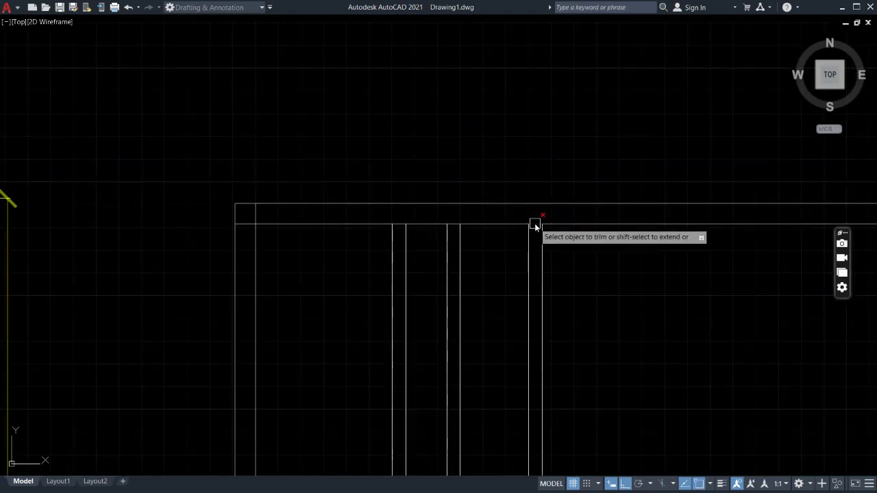
- Trim the top wall's inner line across the partition widths and clean up the overlapping inner lines at the upper-left corner
{"action": "scroll", "coordinate": [535, 227], "scroll_direction": "up", "scroll_amount": 5}
{"action": "left_click", "coordinate": [334, 224]}
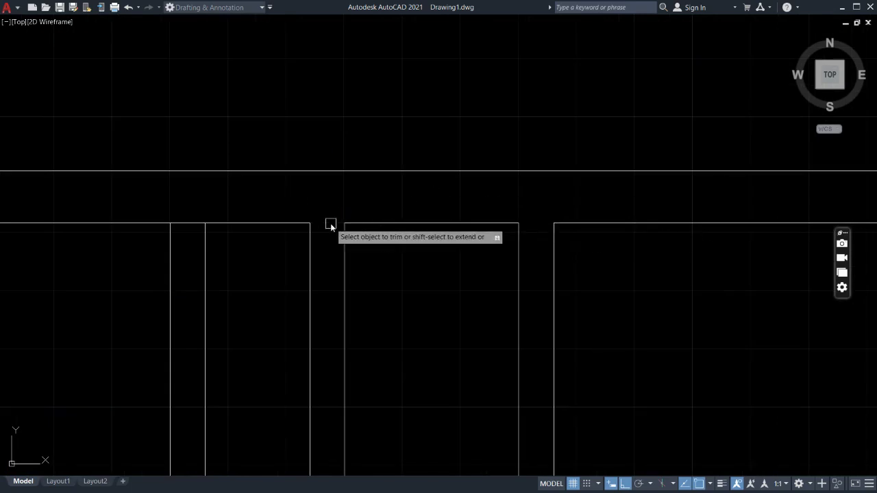
{"action": "left_click", "coordinate": [194, 223]}
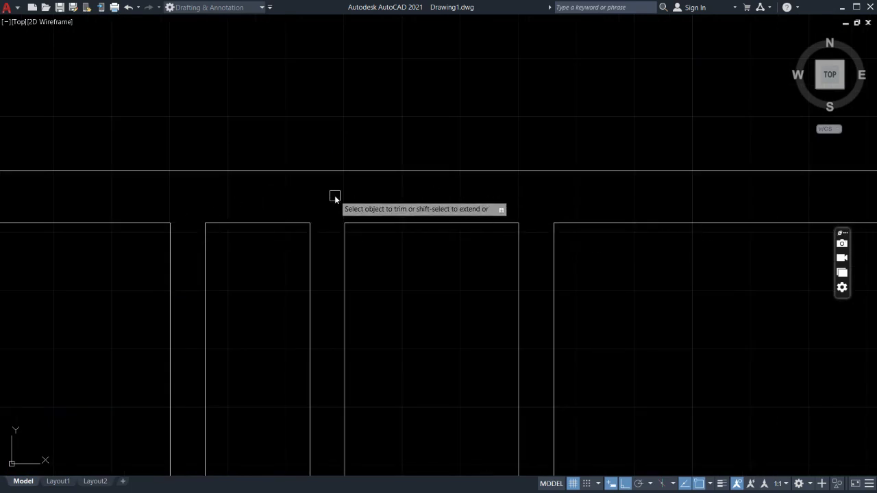
{"action": "middle_click_drag", "start_coordinate": [355, 195], "coordinate": [797, 156]}
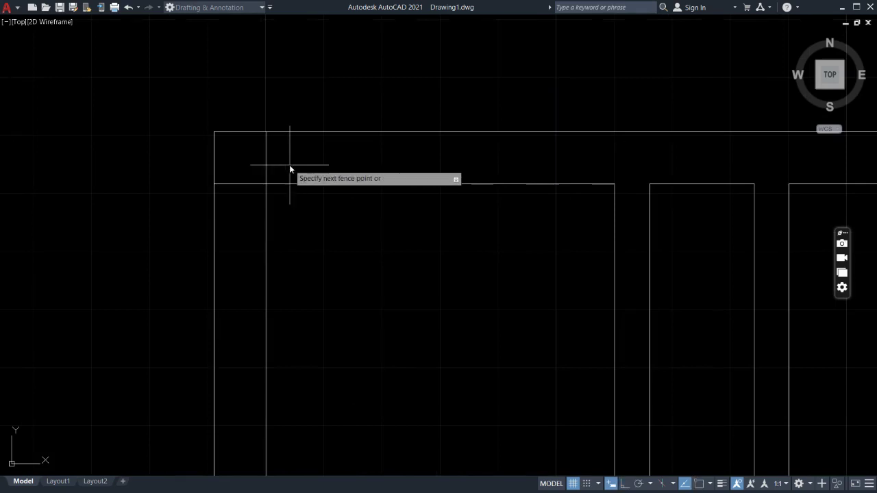
{"action": "left_click", "coordinate": [249, 202]}
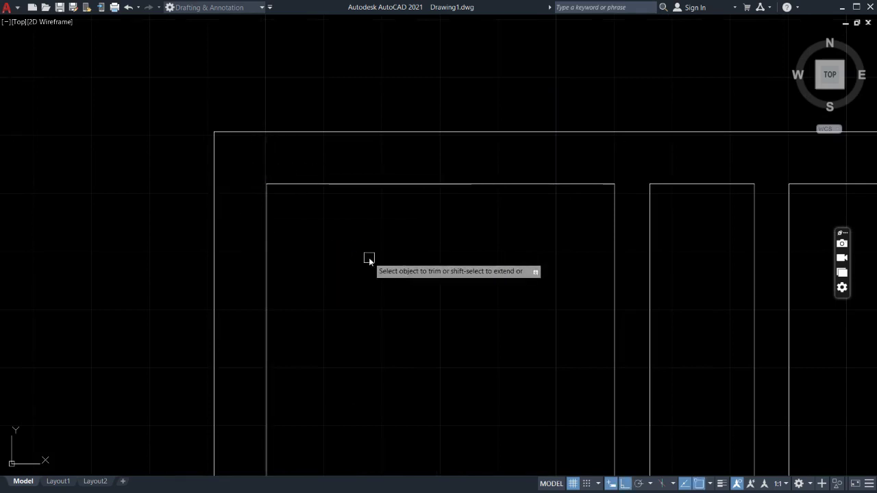
- Trim the junction of the bedrooms' lower wall with the left outer wall so the wall space is open
{"action": "scroll", "coordinate": [368, 261], "scroll_direction": "down", "scroll_amount": 4}
{"action": "mouse_move", "coordinate": [436, 304]}
{"action": "middle_mouse_down"}
{"action": "mouse_move", "coordinate": [443, 263]}
{"action": "mouse_move", "coordinate": [435, 102]}
{"action": "middle_mouse_up"}
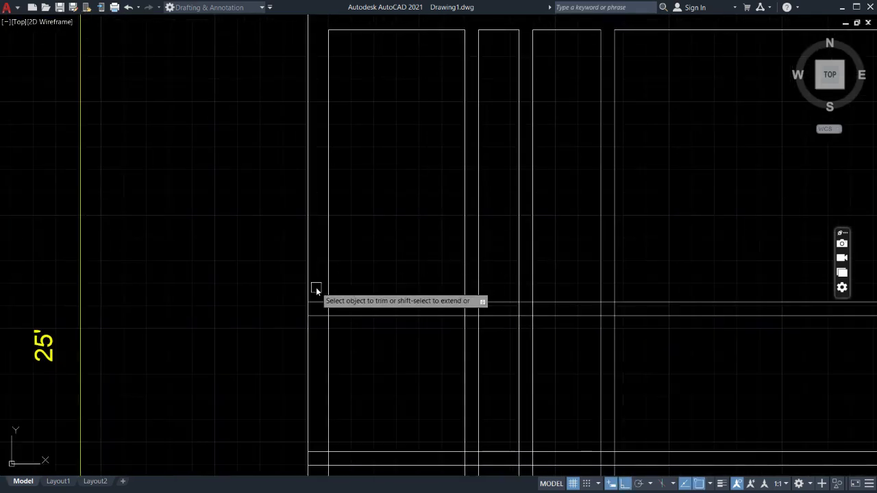
{"action": "scroll", "coordinate": [319, 322], "scroll_direction": "up", "scroll_amount": 4}
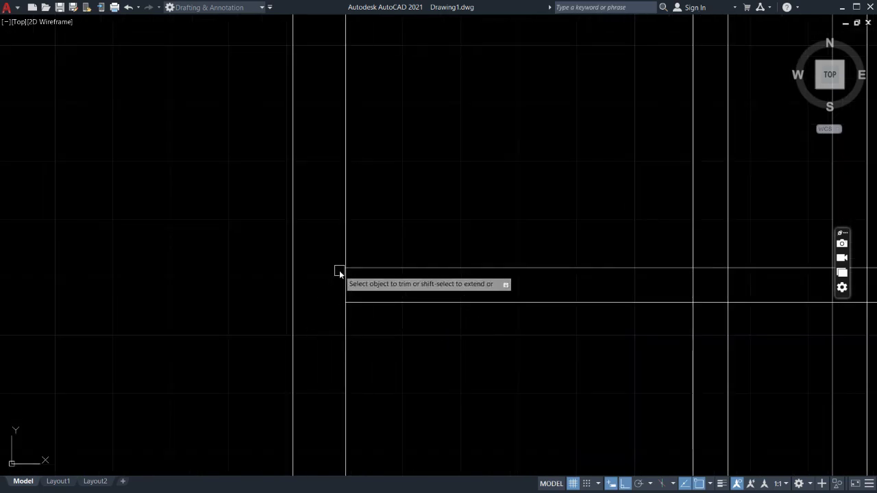
{"action": "left_click_drag", "start_coordinate": [673, 296], "coordinate": [681, 294]}
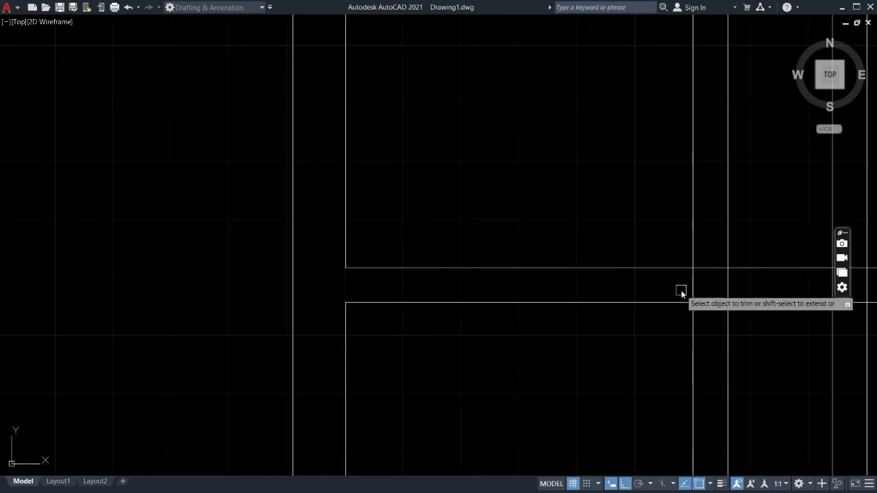
- Trim the toilet and kitchen partition lines out of the left bedroom, and the kitchen and bedroom partition lines between the two horizontal partition walls
{"action": "scroll", "coordinate": [725, 363], "scroll_direction": "down", "scroll_amount": 4}
{"action": "middle_click_drag", "start_coordinate": [737, 361], "coordinate": [448, 309]}
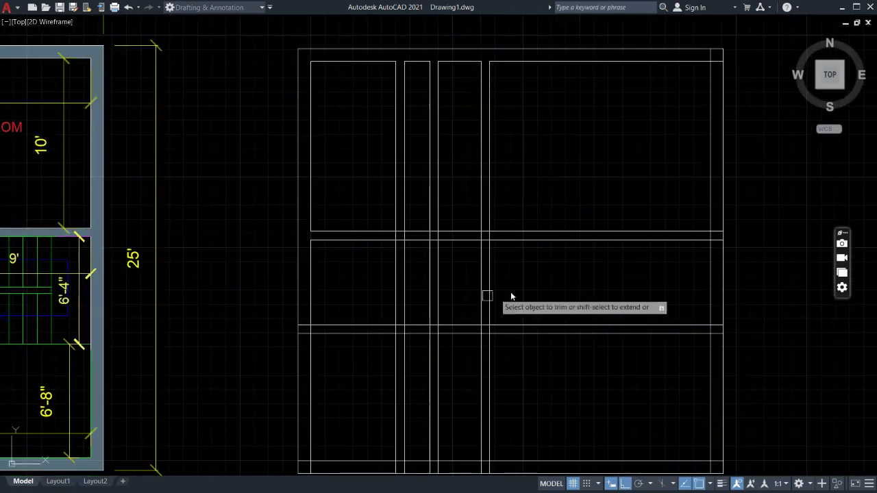
{"action": "scroll", "coordinate": [548, 290], "scroll_direction": "down", "scroll_amount": 2}
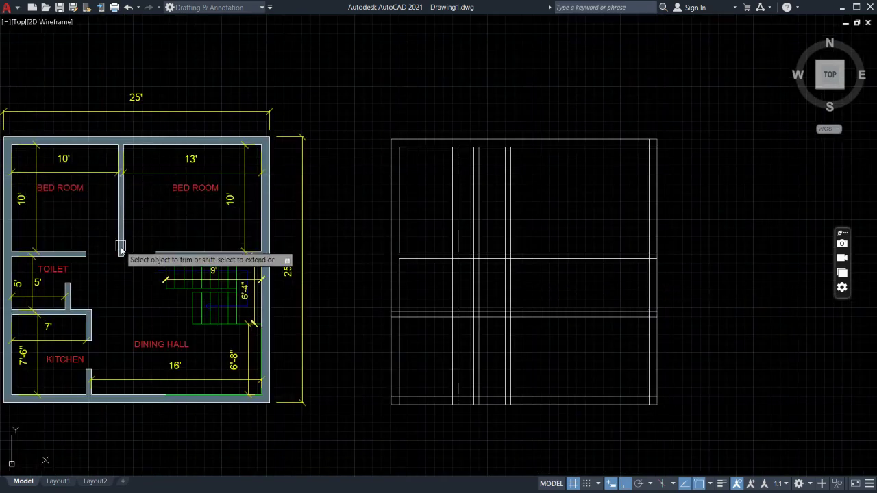
{"action": "left_click", "coordinate": [479, 204]}
{"action": "left_click_drag", "start_coordinate": [438, 226], "coordinate": [440, 225]}
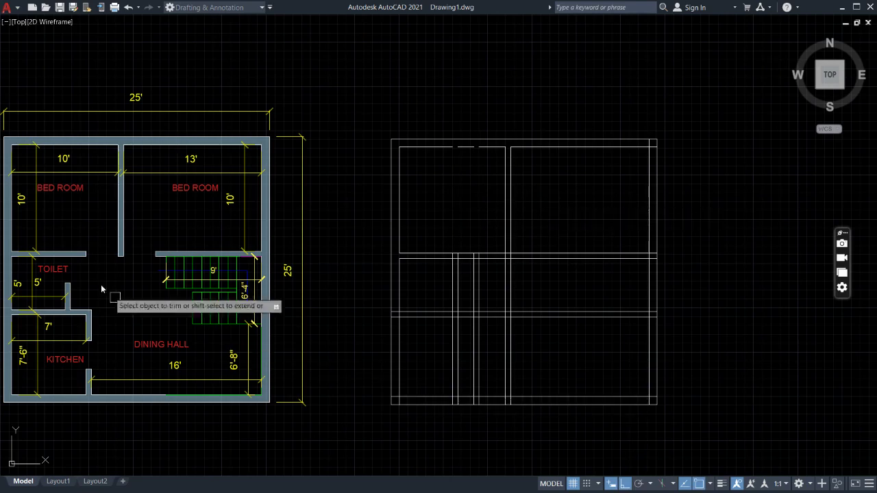
{"action": "left_click", "coordinate": [478, 293]}
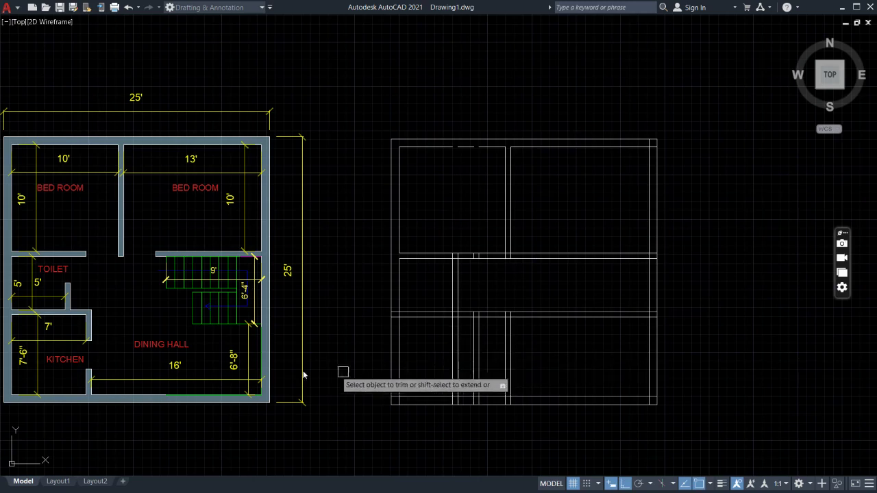
{"action": "middle_click_drag", "start_coordinate": [176, 352], "coordinate": [225, 355]}
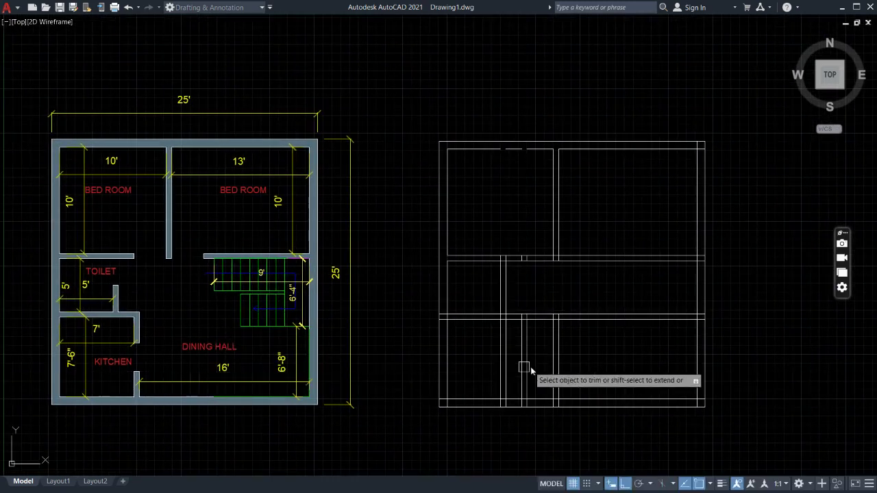
- Trim the toilet and bedroom partition lines out of the lower rooms, and the bedroom partition's stubs inside the kitchen's upper wall
{"action": "mouse_move", "coordinate": [478, 369]}
{"action": "left_mouse_down"}
{"action": "mouse_move", "coordinate": [580, 358]}
{"action": "mouse_move", "coordinate": [588, 344]}
{"action": "left_mouse_up"}
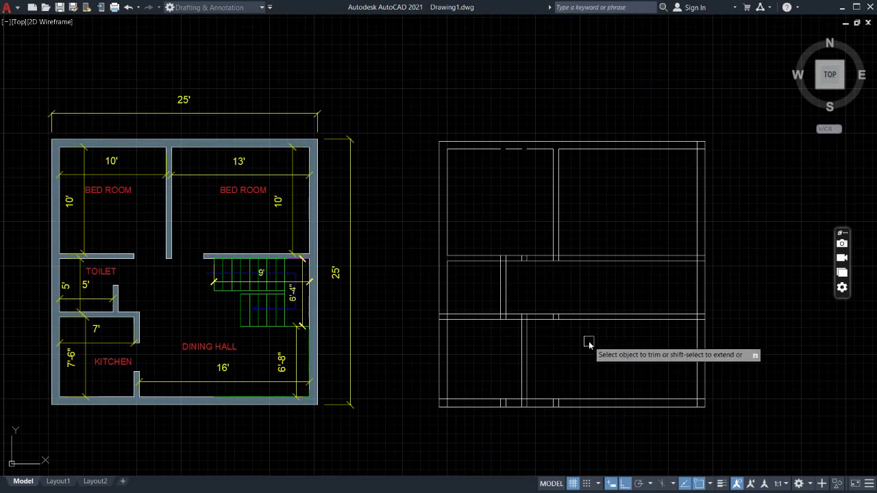
{"action": "scroll", "coordinate": [588, 340], "scroll_direction": "up", "scroll_amount": 7}
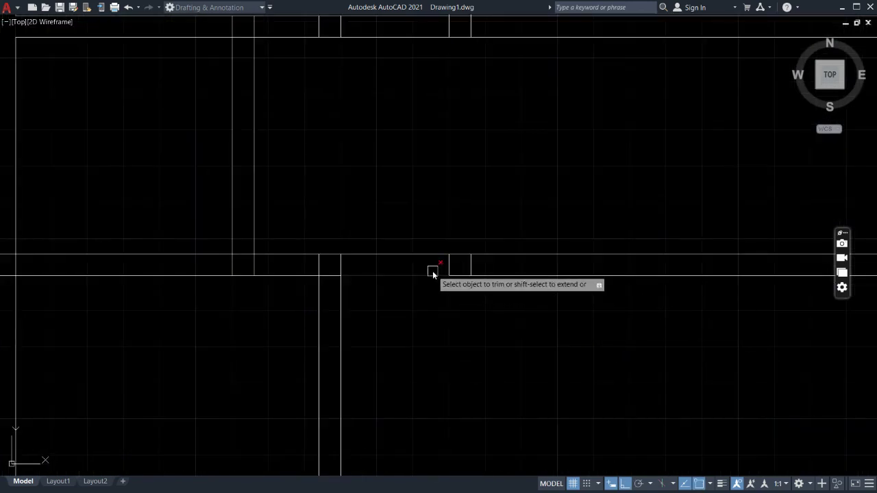
{"action": "left_click_drag", "start_coordinate": [432, 269], "coordinate": [478, 273]}
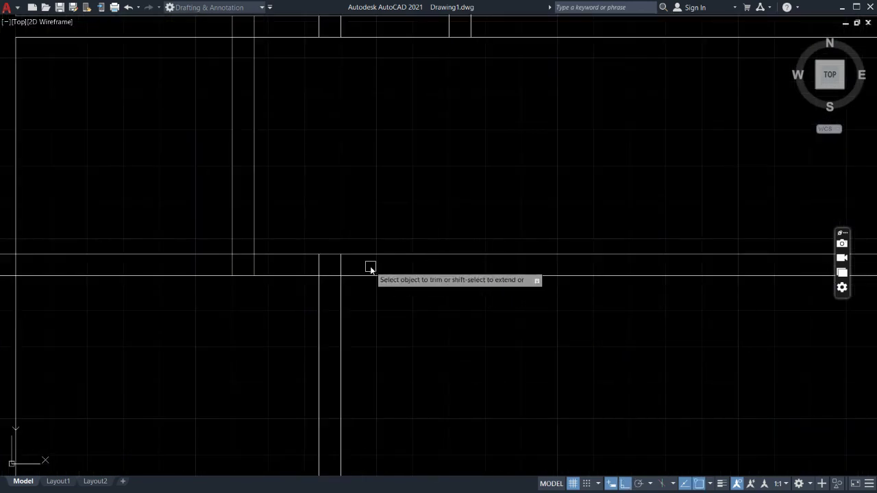
- Trim the kitchen and bedroom partition ends inside the bedrooms' lower wall and open that wall's upper line across the bedroom partition's width
{"action": "scroll", "coordinate": [370, 267], "scroll_direction": "down", "scroll_amount": 4}
{"action": "scroll", "coordinate": [447, 228], "scroll_direction": "up", "scroll_amount": 2}
{"action": "scroll", "coordinate": [447, 224], "scroll_direction": "up", "scroll_amount": 2}
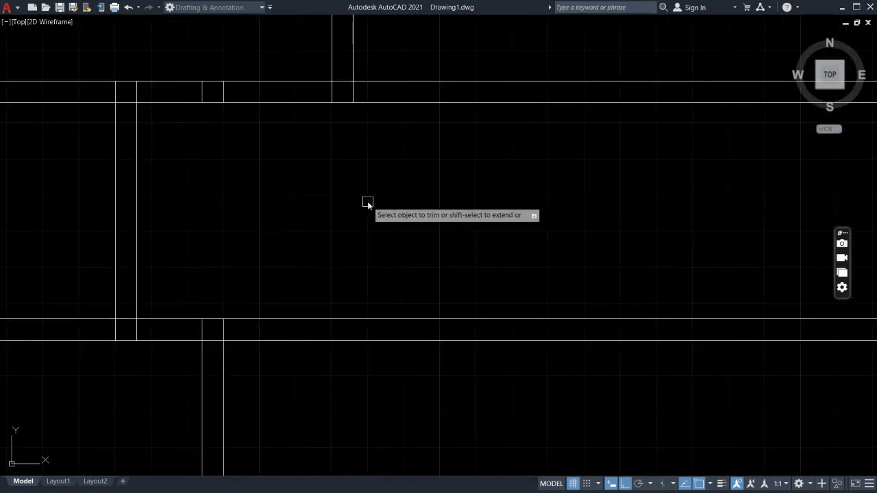
{"action": "middle_click_drag", "start_coordinate": [366, 202], "coordinate": [459, 284]}
{"action": "left_click_drag", "start_coordinate": [286, 176], "coordinate": [343, 178]}
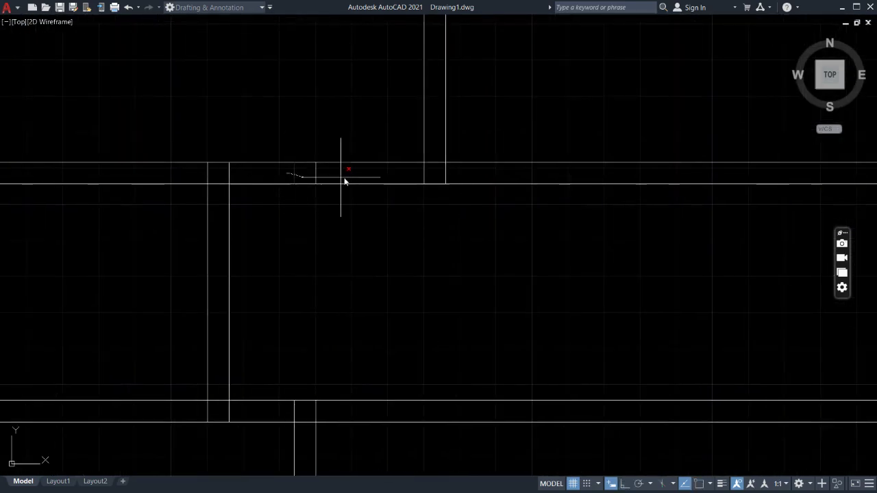
{"action": "left_click_drag", "start_coordinate": [479, 176], "coordinate": [480, 176]}
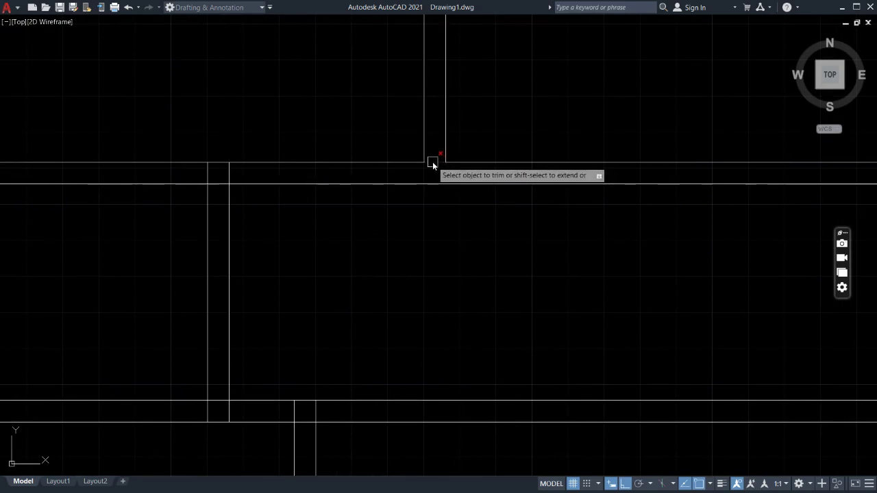
{"action": "scroll", "coordinate": [511, 219], "scroll_direction": "down", "scroll_amount": 2}
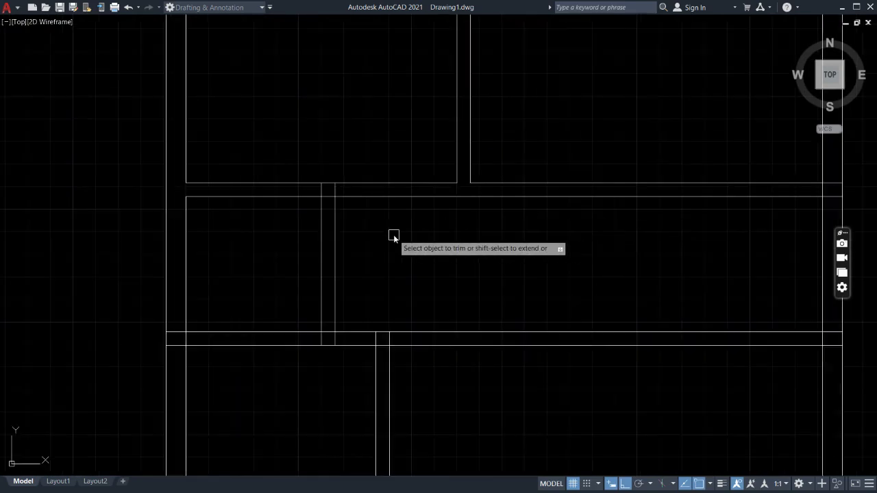
{"action": "scroll", "coordinate": [392, 235], "scroll_direction": "down", "scroll_amount": 4}
{"action": "middle_click_drag", "start_coordinate": [403, 252], "coordinate": [480, 260]}
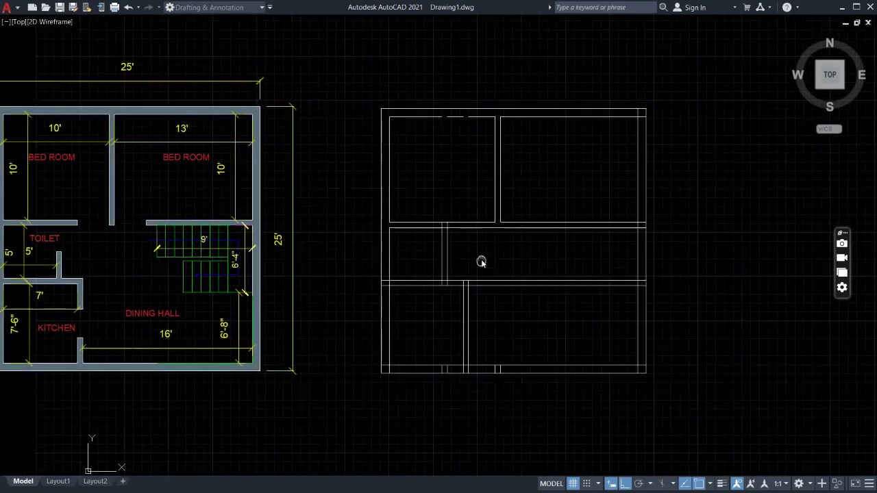
- Trim the overlapping inner wall lines at the upper-right corner of the outer wall
{"action": "scroll", "coordinate": [576, 199], "scroll_direction": "up", "scroll_amount": 3}
{"action": "mouse_move", "coordinate": [575, 198]}
{"action": "middle_mouse_down"}
{"action": "mouse_move", "coordinate": [442, 279]}
{"action": "mouse_move", "coordinate": [246, 356]}
{"action": "middle_mouse_up"}
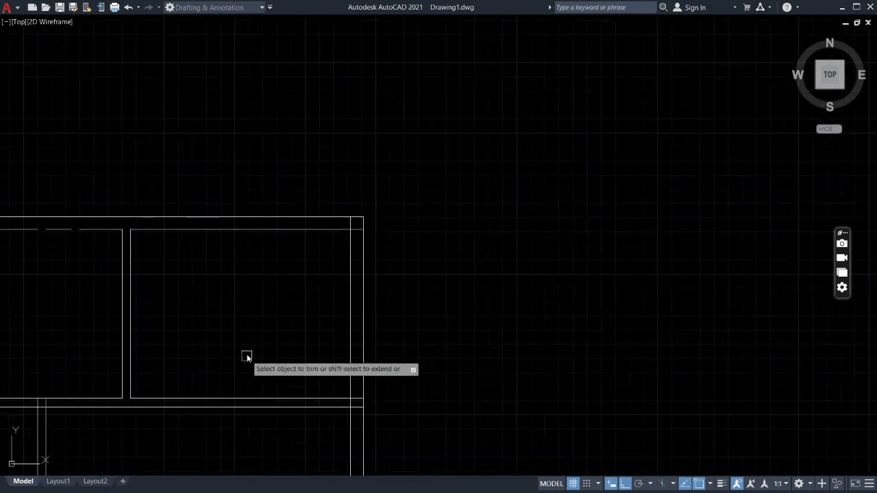
{"action": "scroll", "coordinate": [245, 355], "scroll_direction": "up", "scroll_amount": 4}
{"action": "middle_click_drag", "start_coordinate": [381, 292], "coordinate": [195, 440]}
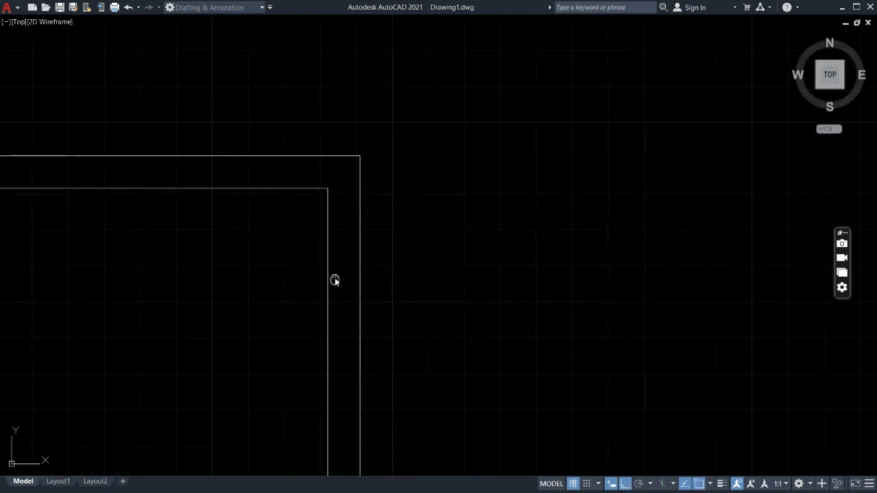
- Trim the junctions of both horizontal partition walls with the right outer wall so the wall spaces connect
{"action": "middle_click_drag", "start_coordinate": [334, 277], "coordinate": [390, 144]}
{"action": "middle_click_drag", "start_coordinate": [250, 406], "coordinate": [373, 191]}
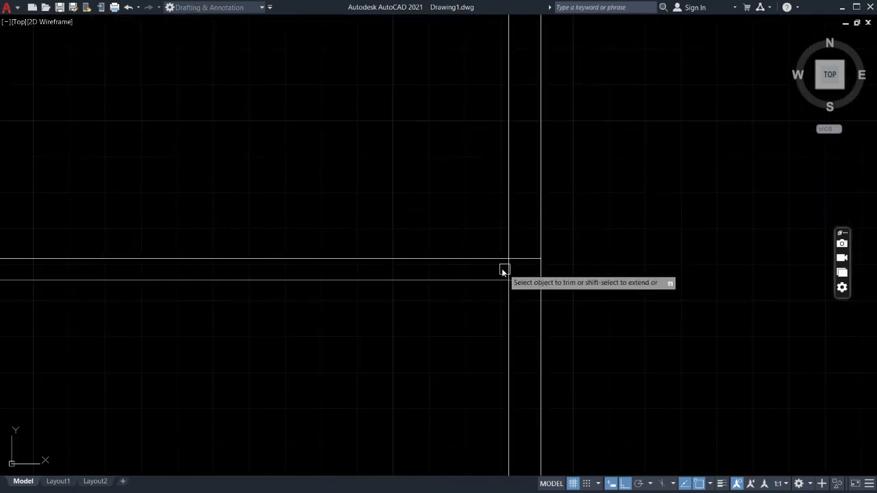
{"action": "left_click_drag", "start_coordinate": [522, 241], "coordinate": [523, 303]}
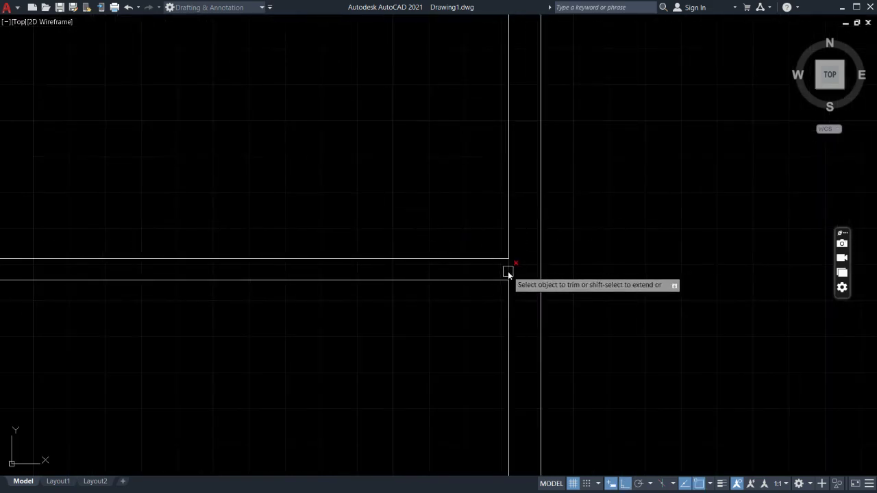
{"action": "scroll", "coordinate": [476, 323], "scroll_direction": "down", "scroll_amount": 4}
{"action": "middle_click_drag", "start_coordinate": [450, 368], "coordinate": [478, 252]}
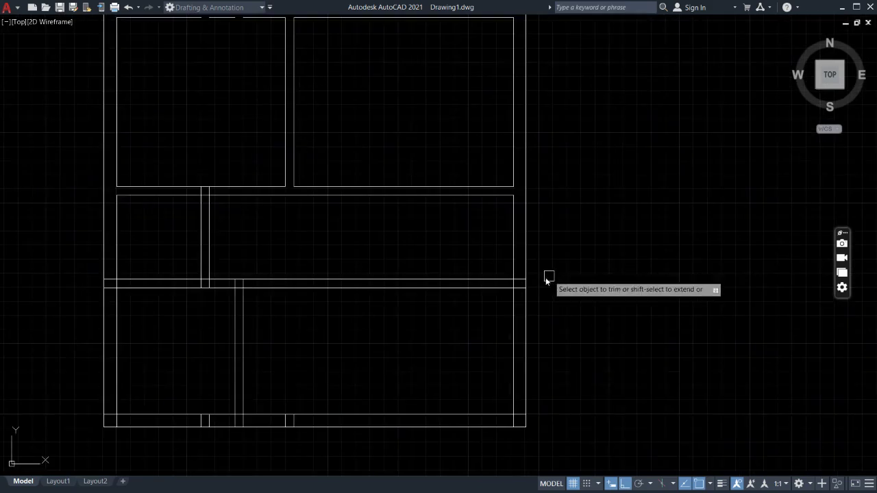
{"action": "scroll", "coordinate": [546, 280], "scroll_direction": "up", "scroll_amount": 5}
{"action": "mouse_move", "coordinate": [493, 260]}
{"action": "left_mouse_down"}
{"action": "mouse_move", "coordinate": [499, 349]}
{"action": "mouse_move", "coordinate": [490, 306]}
{"action": "mouse_move", "coordinate": [443, 309]}
{"action": "left_mouse_up"}
- Trim the overlapping inner wall lines at the lower-right corner of the outer wall
{"action": "middle_click_drag", "start_coordinate": [418, 387], "coordinate": [423, 243]}
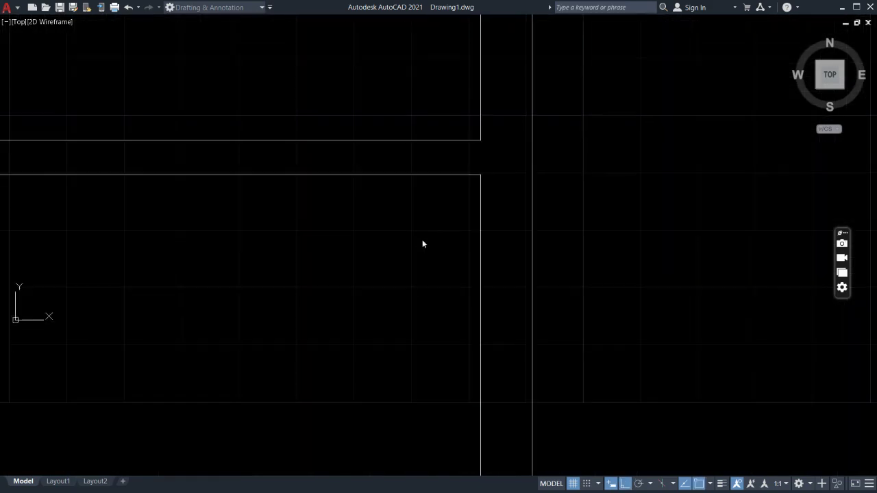
{"action": "middle_click_drag", "start_coordinate": [372, 407], "coordinate": [296, 5]}
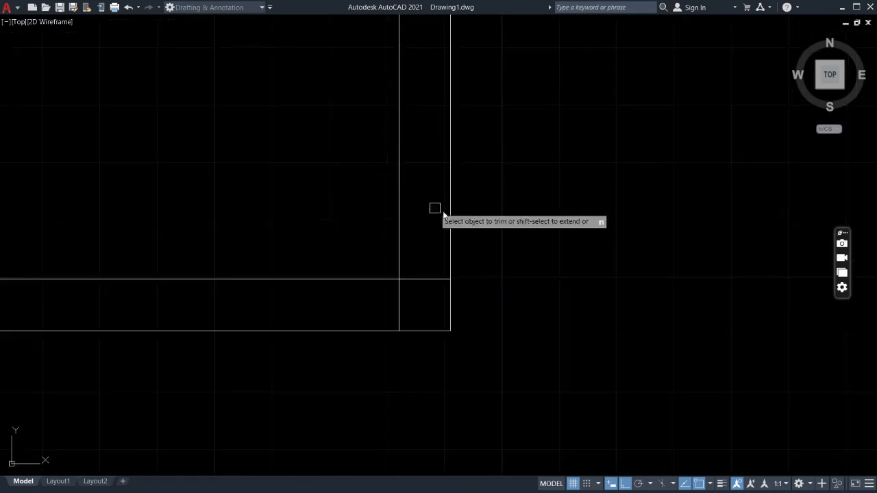
{"action": "mouse_move", "coordinate": [421, 256]}
{"action": "left_mouse_down"}
{"action": "mouse_move", "coordinate": [417, 301]}
{"action": "mouse_move", "coordinate": [331, 308]}
{"action": "left_mouse_up"}
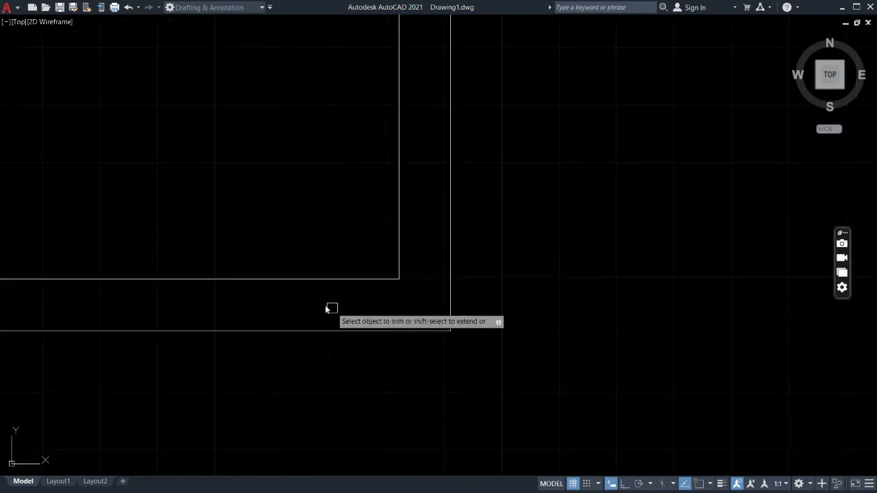
- Trim all partition stubs inside the bottom outer wall and open its inner line across the kitchen partition's width
{"action": "scroll", "coordinate": [326, 305], "scroll_direction": "down", "scroll_amount": 2}
{"action": "scroll", "coordinate": [259, 265], "scroll_direction": "down", "scroll_amount": 2}
{"action": "scroll", "coordinate": [259, 264], "scroll_direction": "down", "scroll_amount": 3}
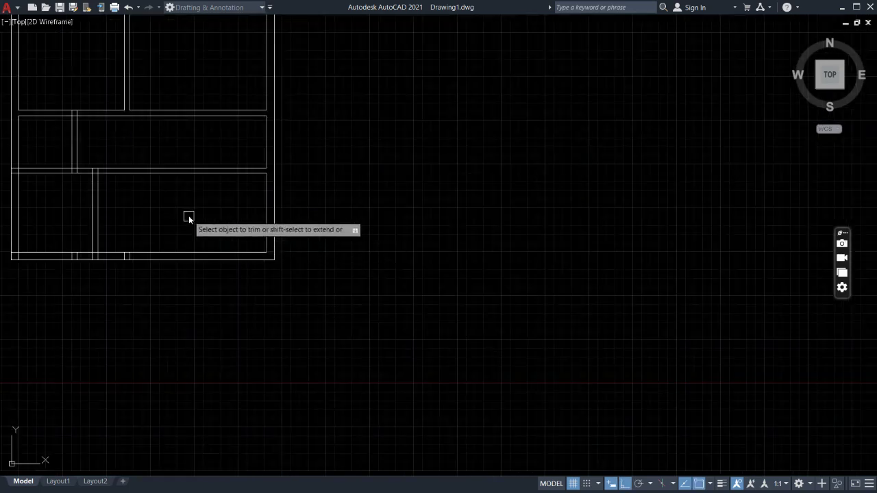
{"action": "middle_click_drag", "start_coordinate": [188, 217], "coordinate": [738, 238]}
{"action": "scroll", "coordinate": [734, 239], "scroll_direction": "up", "scroll_amount": 5}
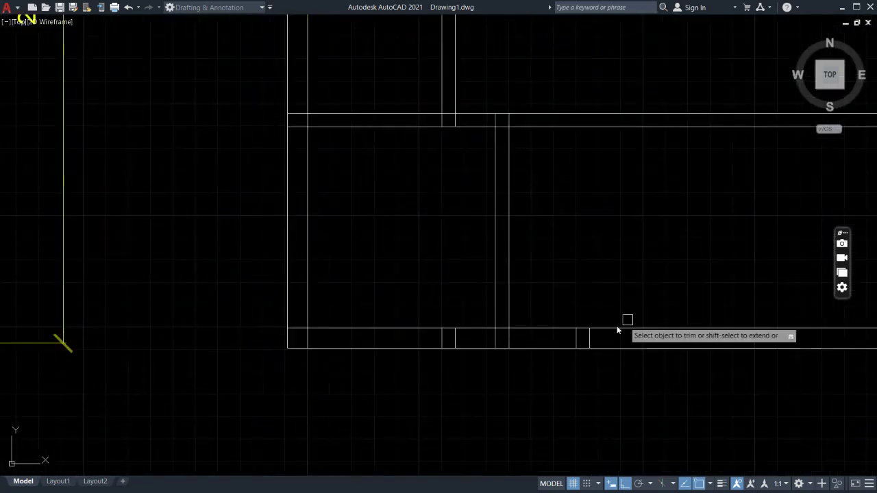
{"action": "scroll", "coordinate": [538, 336], "scroll_direction": "up", "scroll_amount": 4}
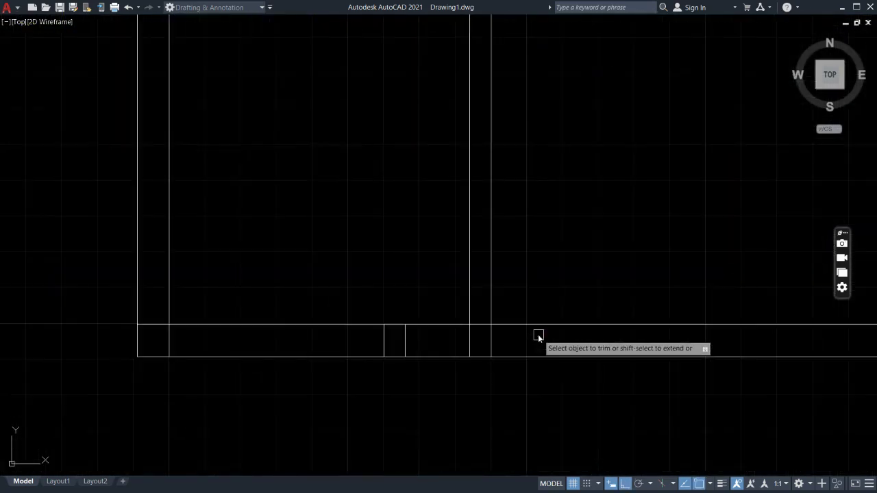
{"action": "left_click_drag", "start_coordinate": [395, 337], "coordinate": [493, 338]}
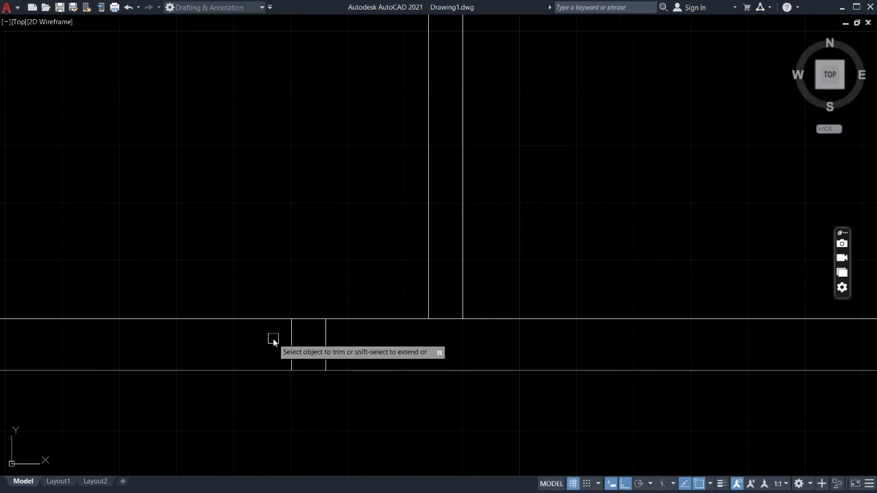
{"action": "left_click_drag", "start_coordinate": [346, 347], "coordinate": [349, 343]}
{"action": "left_click", "coordinate": [445, 319]}
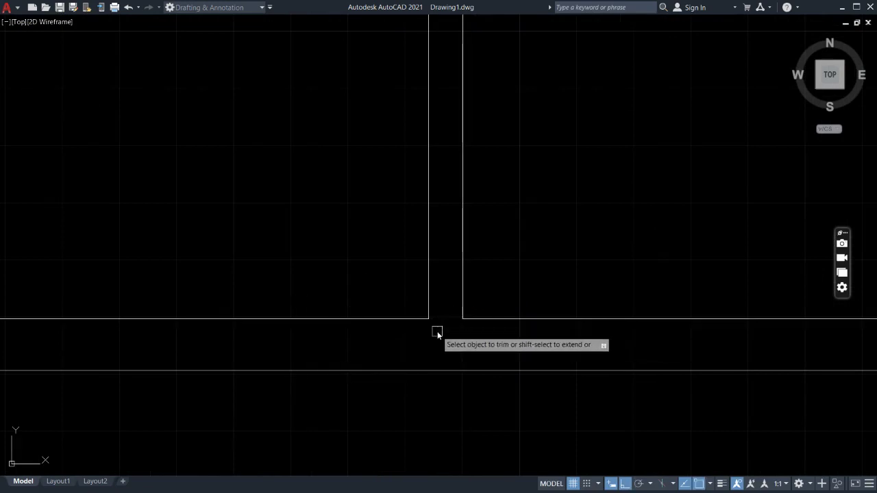
- Trim the overlapping inner wall lines at the lower-left corner of the outer wall
{"action": "scroll", "coordinate": [436, 329], "scroll_direction": "down", "scroll_amount": 5}
{"action": "scroll", "coordinate": [384, 325], "scroll_direction": "up", "scroll_amount": 5}
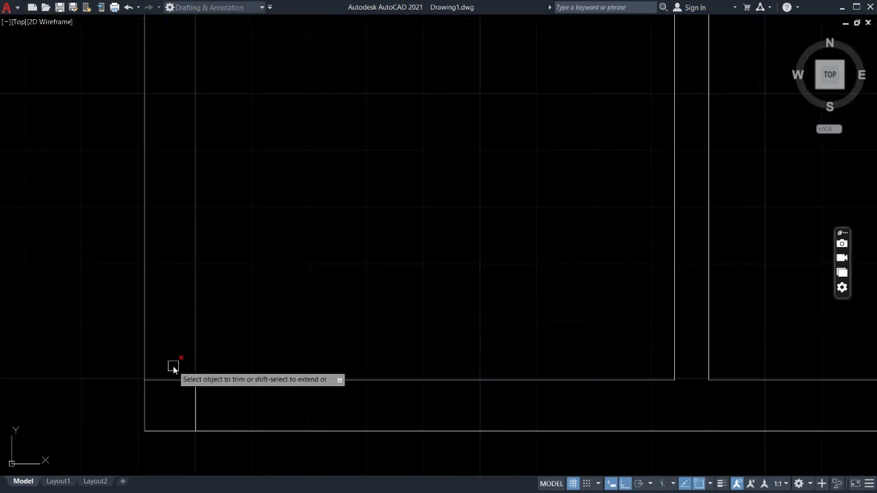
{"action": "left_click_drag", "start_coordinate": [248, 402], "coordinate": [251, 403]}
{"action": "scroll", "coordinate": [426, 280], "scroll_direction": "down", "scroll_amount": 3}
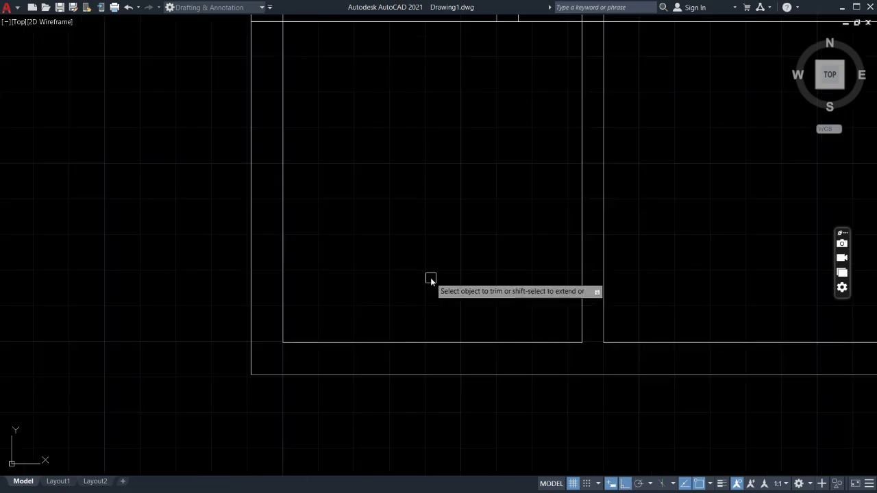
- Try to trim the kitchen's upper wall lines where they cross the left outer wall
{"action": "middle_click_drag", "start_coordinate": [448, 281], "coordinate": [393, 316]}
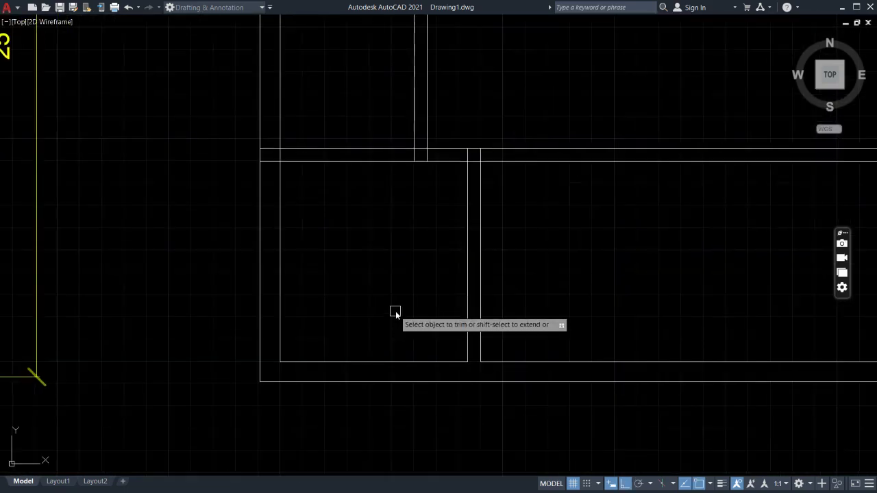
{"action": "left_click", "coordinate": [349, 382]}
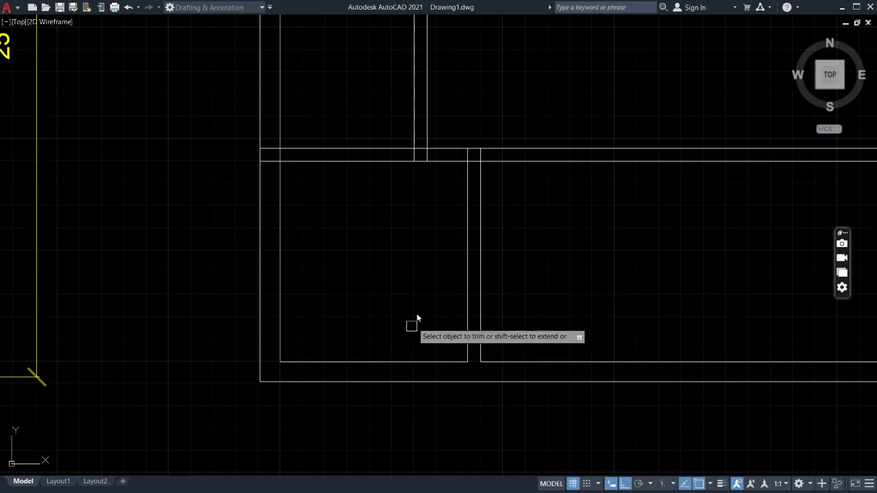
{"action": "mouse_move", "coordinate": [416, 287]}
{"action": "middle_mouse_down"}
{"action": "mouse_move", "coordinate": [437, 308]}
{"action": "mouse_move", "coordinate": [436, 350]}
{"action": "middle_mouse_up"}
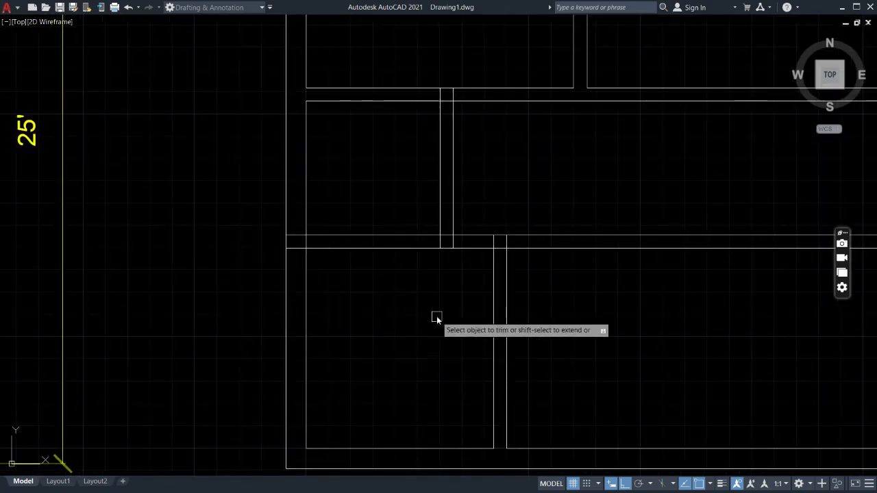
{"action": "scroll", "coordinate": [435, 318], "scroll_direction": "up", "scroll_amount": 4}
{"action": "mouse_move", "coordinate": [68, 82]}
{"action": "left_mouse_down"}
{"action": "mouse_move", "coordinate": [53, 162]}
{"action": "mouse_move", "coordinate": [58, 192]}
{"action": "left_mouse_up"}
{"action": "scroll", "coordinate": [153, 210], "scroll_direction": "down", "scroll_amount": 2}
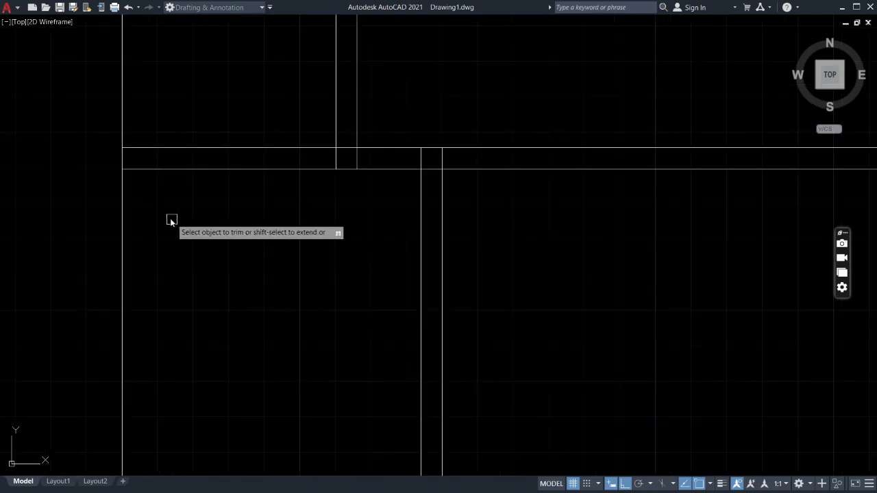
{"action": "scroll", "coordinate": [80, 199], "scroll_direction": "down", "scroll_amount": 6}
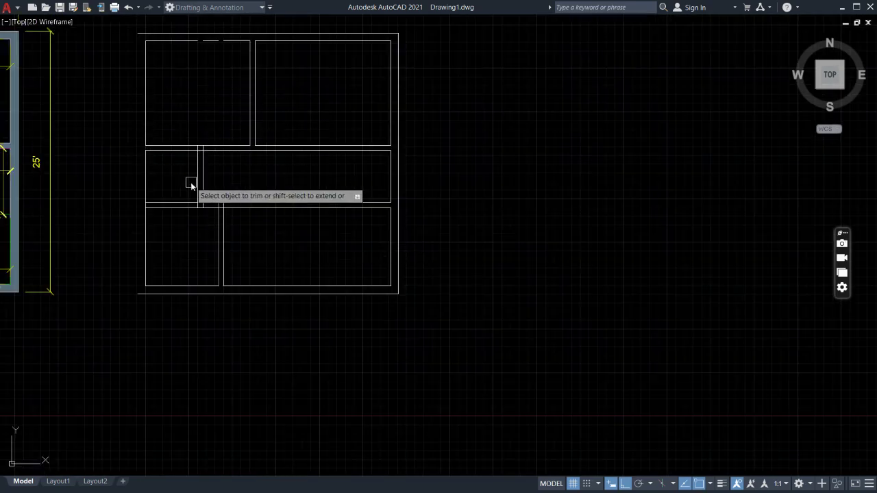
{"action": "scroll", "coordinate": [191, 183], "scroll_direction": "up", "scroll_amount": 8}
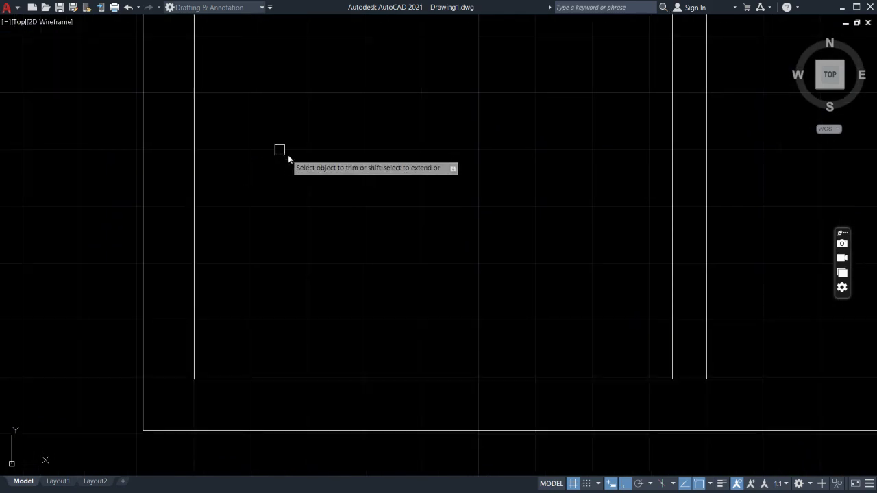
- Trim the junction of the kitchen's upper wall with the left outer wall so the wall space is open
{"action": "scroll", "coordinate": [347, 157], "scroll_direction": "down", "scroll_amount": 3}
{"action": "middle_click_drag", "start_coordinate": [352, 167], "coordinate": [366, 323]}
{"action": "scroll", "coordinate": [366, 323], "scroll_direction": "up", "scroll_amount": 8}
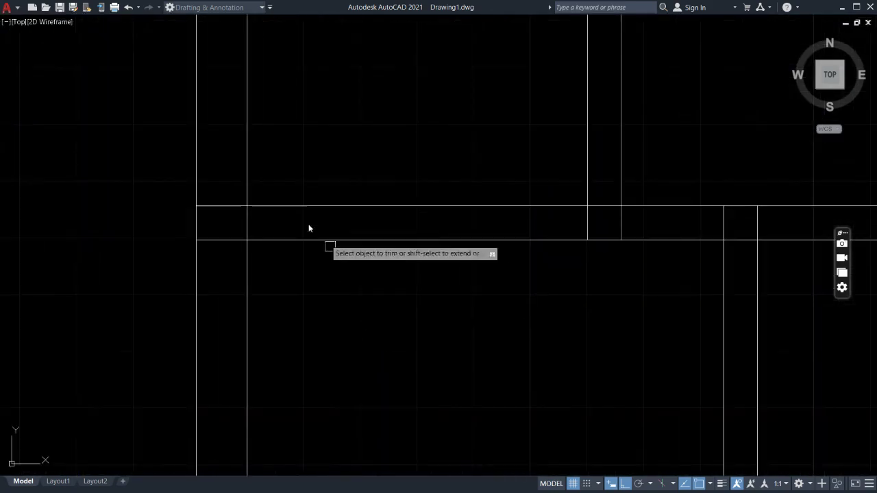
{"action": "left_click", "coordinate": [214, 235]}
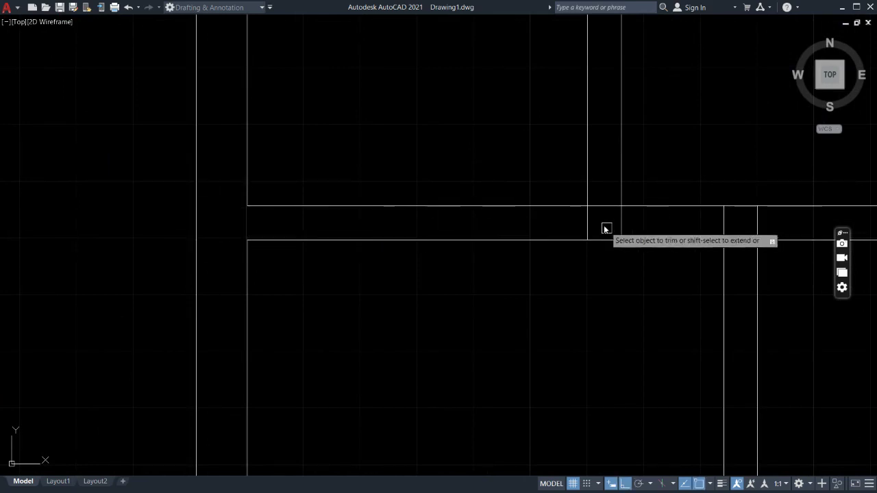
- Trim the toilet and kitchen partition ends inside the kitchen's upper wall and open the wall lines across both partition widths
{"action": "mouse_move", "coordinate": [572, 221]}
{"action": "left_mouse_down"}
{"action": "mouse_move", "coordinate": [672, 214]}
{"action": "mouse_move", "coordinate": [678, 229]}
{"action": "left_mouse_up"}
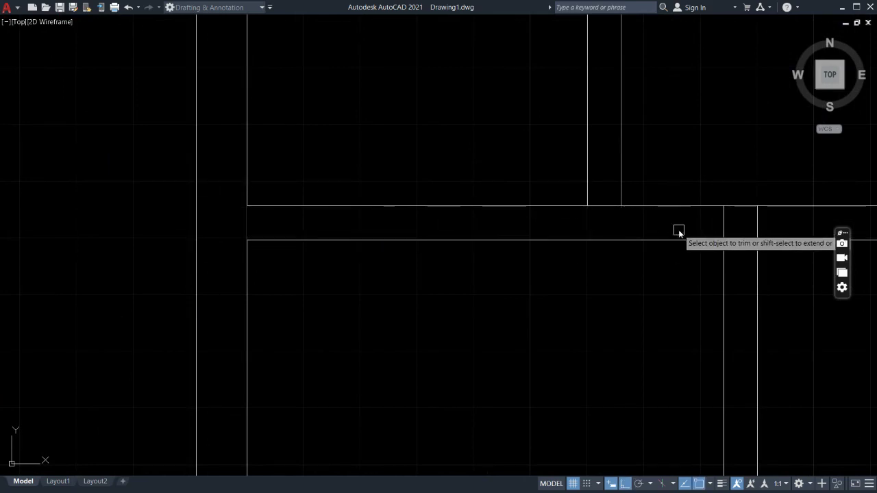
{"action": "scroll", "coordinate": [672, 308], "scroll_direction": "down", "scroll_amount": 6}
{"action": "scroll", "coordinate": [689, 236], "scroll_direction": "up", "scroll_amount": 3}
{"action": "scroll", "coordinate": [689, 237], "scroll_direction": "up", "scroll_amount": 4}
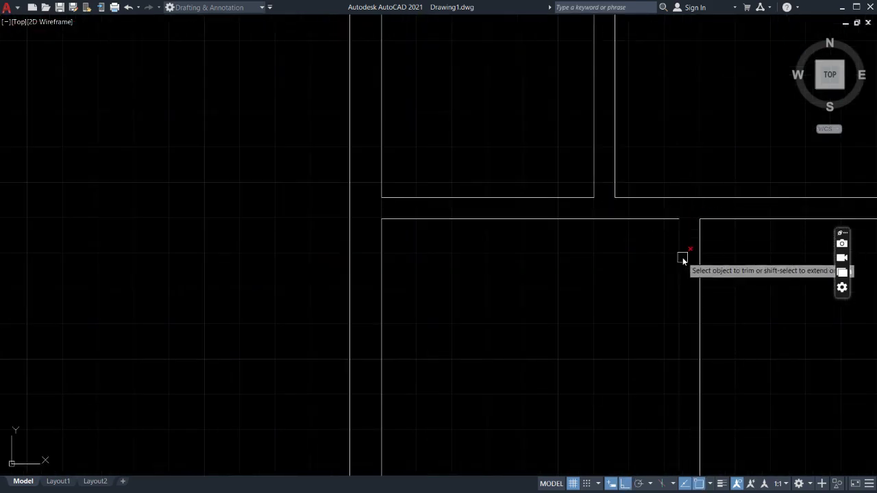
{"action": "scroll", "coordinate": [685, 254], "scroll_direction": "down", "scroll_amount": 5}
- Trim the toilet partition's upper end inside the wall below the bedrooms and open that wall's lower line across the partition width
{"action": "middle_click_drag", "start_coordinate": [723, 206], "coordinate": [636, 265]}
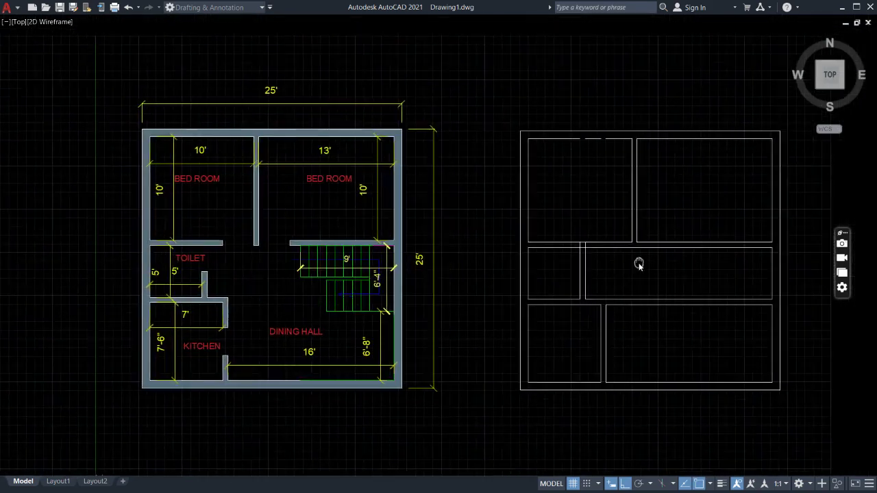
{"action": "scroll", "coordinate": [636, 261], "scroll_direction": "up", "scroll_amount": 6}
{"action": "scroll", "coordinate": [480, 233], "scroll_direction": "up", "scroll_amount": 5}
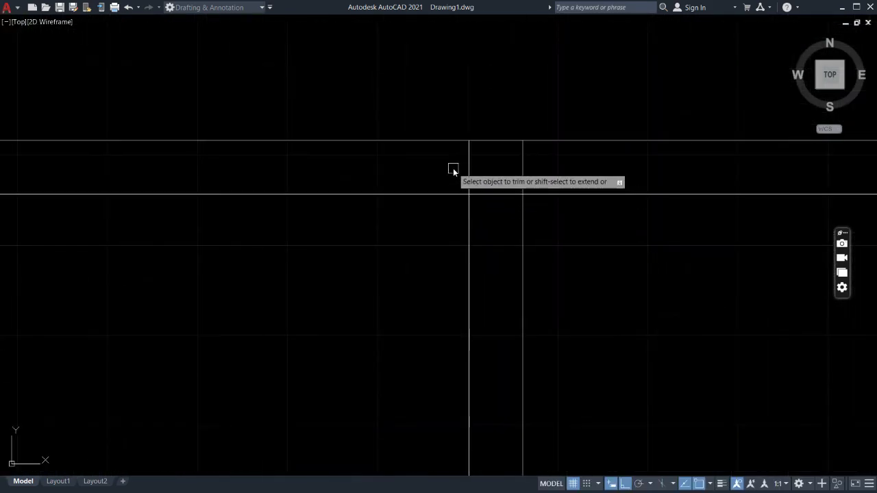
{"action": "left_click_drag", "start_coordinate": [453, 169], "coordinate": [540, 163]}
{"action": "left_click", "coordinate": [495, 196]}
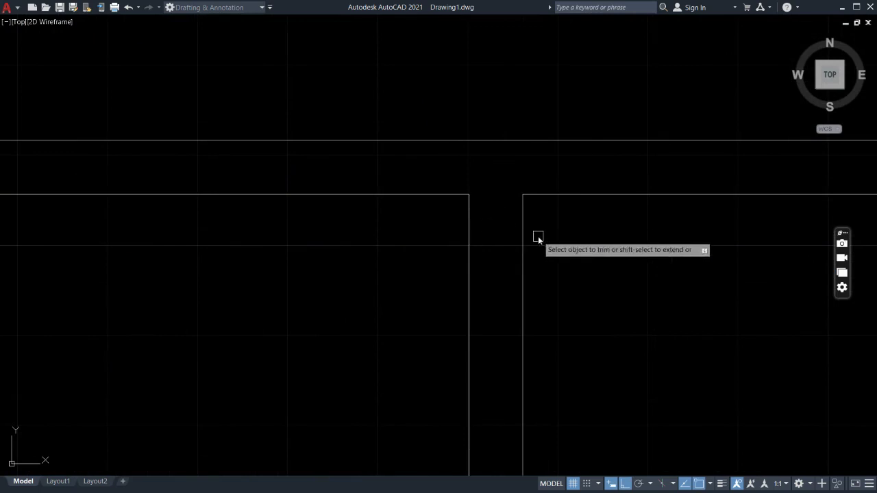
{"action": "scroll", "coordinate": [552, 251], "scroll_direction": "down", "scroll_amount": 4}
{"action": "scroll", "coordinate": [701, 263], "scroll_direction": "down", "scroll_amount": 4}
{"action": "middle_click_drag", "start_coordinate": [727, 283], "coordinate": [654, 273]}
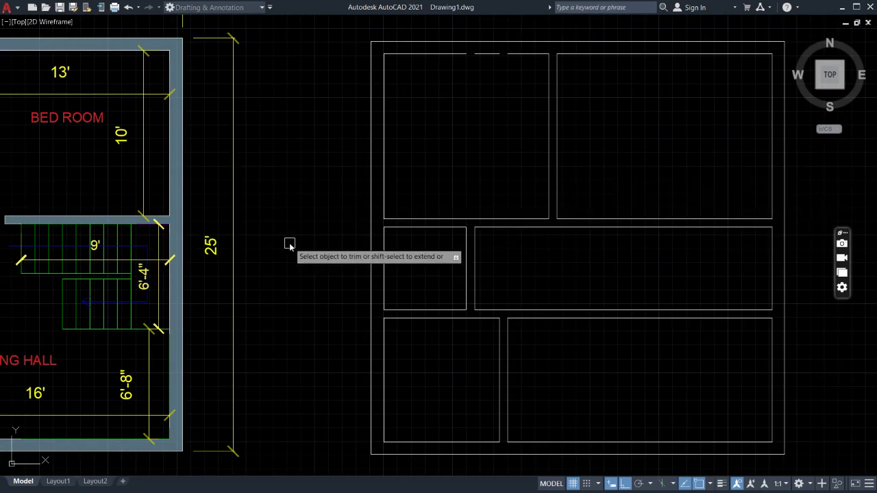
{"action": "key", "text": "Escape"}
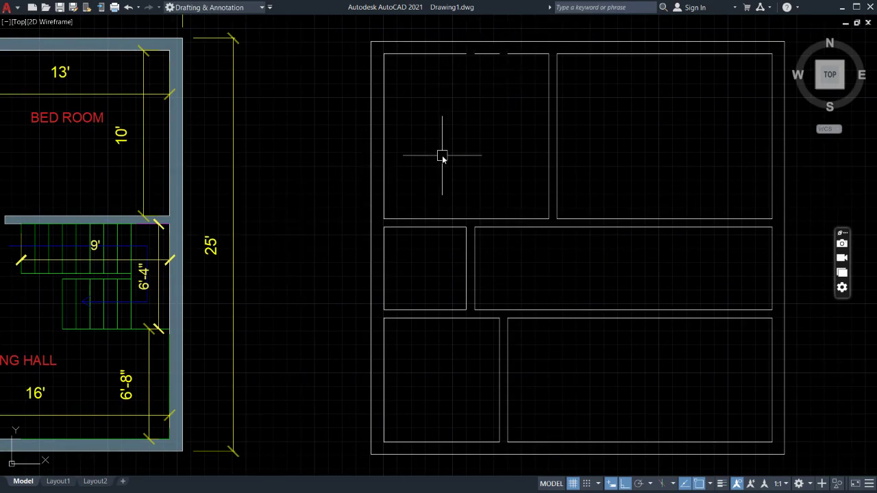
- Draw lines closing both gaps in the upper inner wall line of the upper-left bedroom
{"action": "type", "text": "i"}
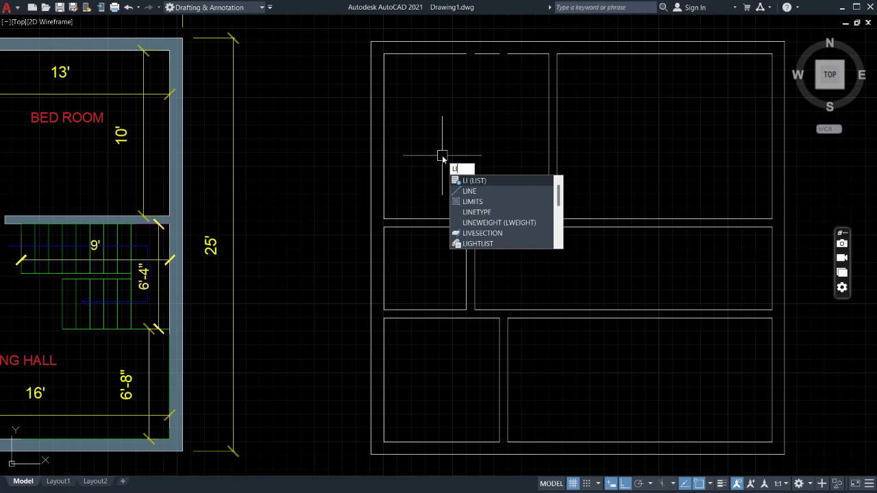
{"action": "left_click", "coordinate": [470, 191]}
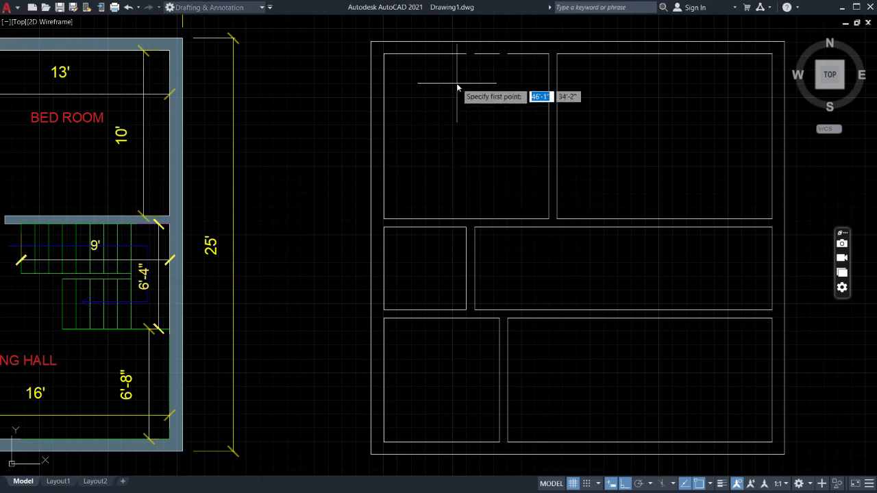
{"action": "scroll", "coordinate": [456, 86], "scroll_direction": "up", "scroll_amount": 4}
{"action": "middle_click_drag", "start_coordinate": [456, 85], "coordinate": [446, 308]}
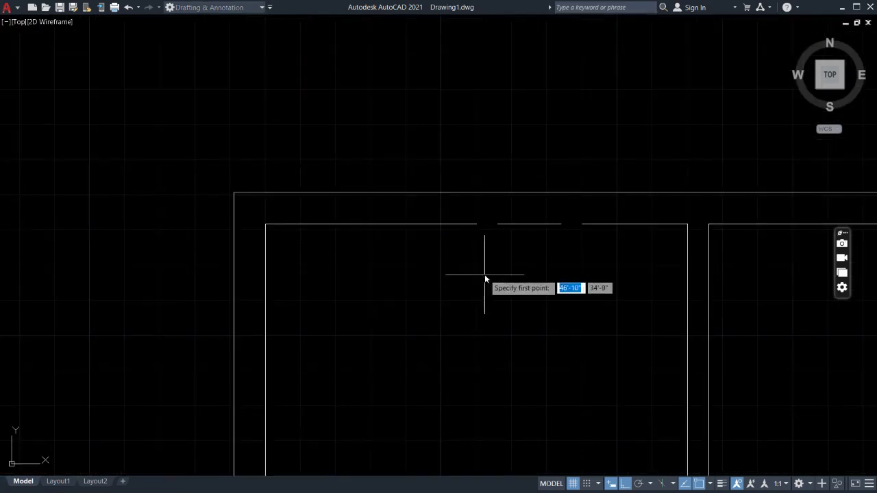
{"action": "left_click", "coordinate": [477, 228]}
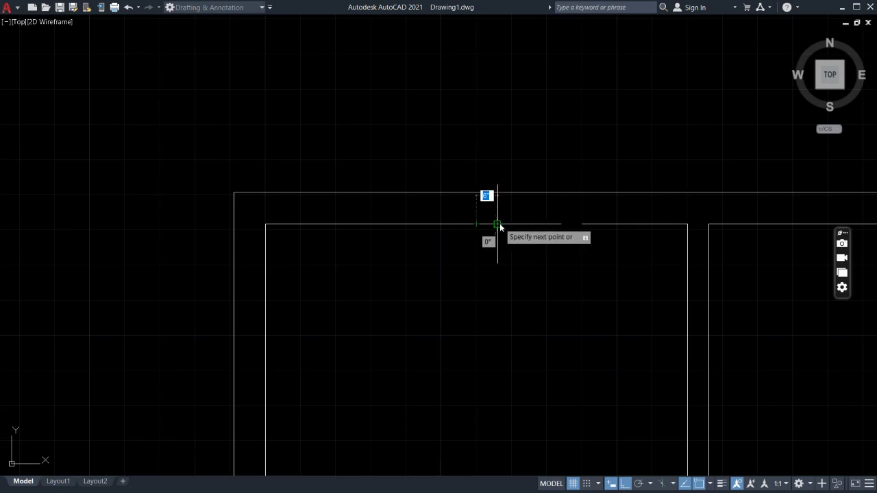
{"action": "key", "text": "Escape"}
{"action": "key", "text": "Return"}
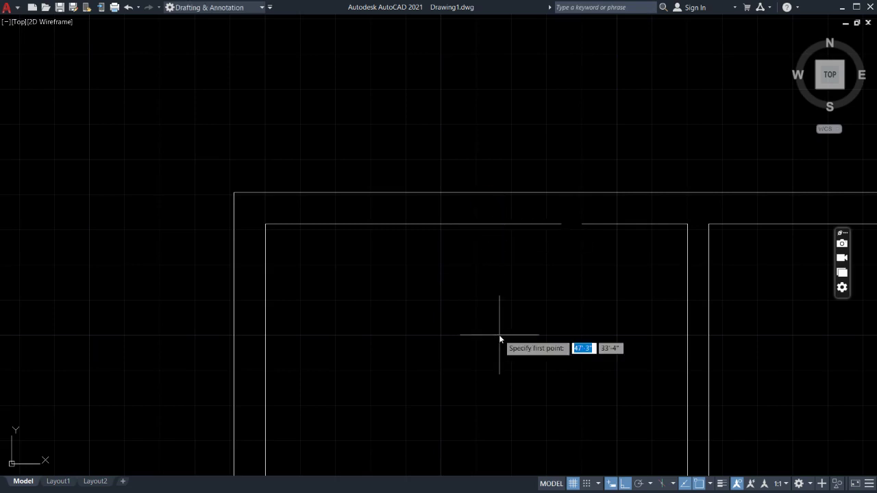
{"action": "left_click", "coordinate": [576, 224]}
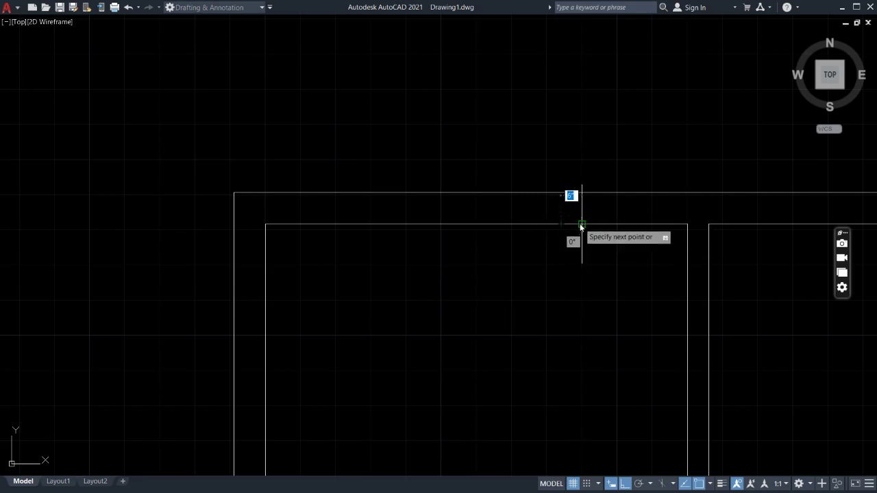
{"action": "key", "text": "Escape"}
{"action": "scroll", "coordinate": [557, 336], "scroll_direction": "down", "scroll_amount": 5}
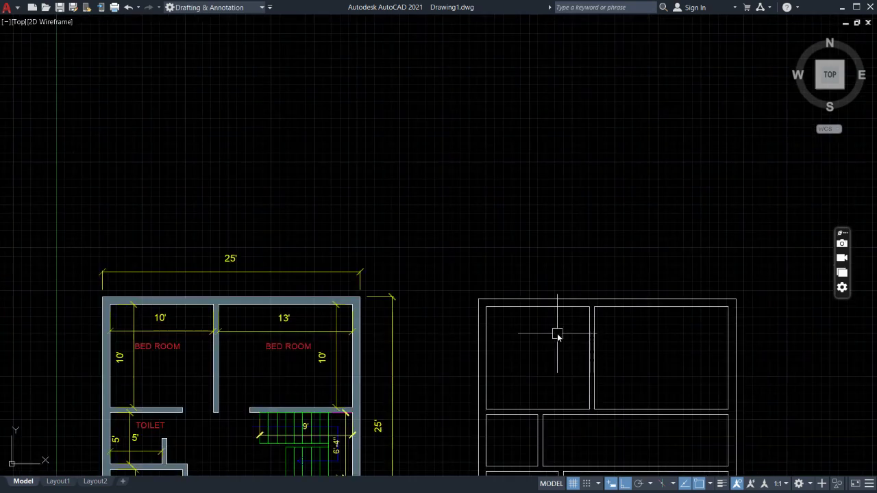
{"action": "mouse_move", "coordinate": [555, 348]}
{"action": "middle_mouse_down"}
{"action": "mouse_move", "coordinate": [492, 193]}
{"action": "mouse_move", "coordinate": [457, 73]}
{"action": "mouse_move", "coordinate": [502, 115]}
{"action": "middle_mouse_up"}
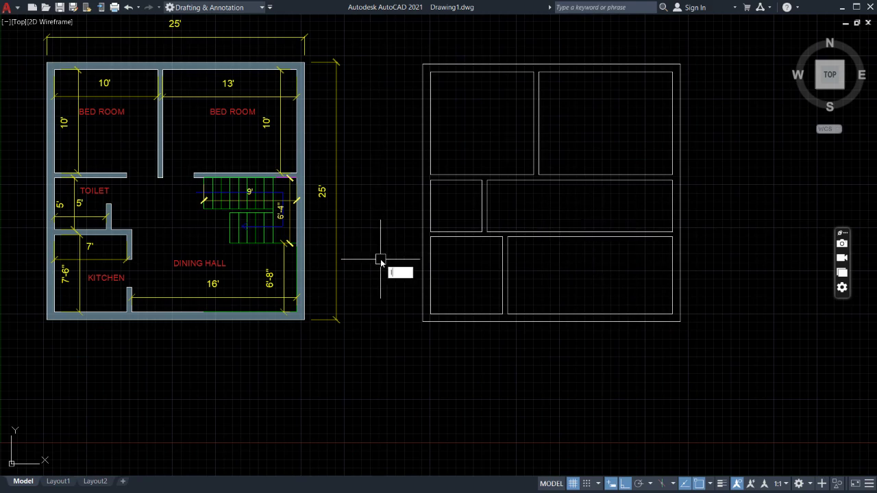
- Draw a vertical line from the kitchen partition's outer corner up across the wall thickness to the wall line above
{"action": "type", "text": "LI"}
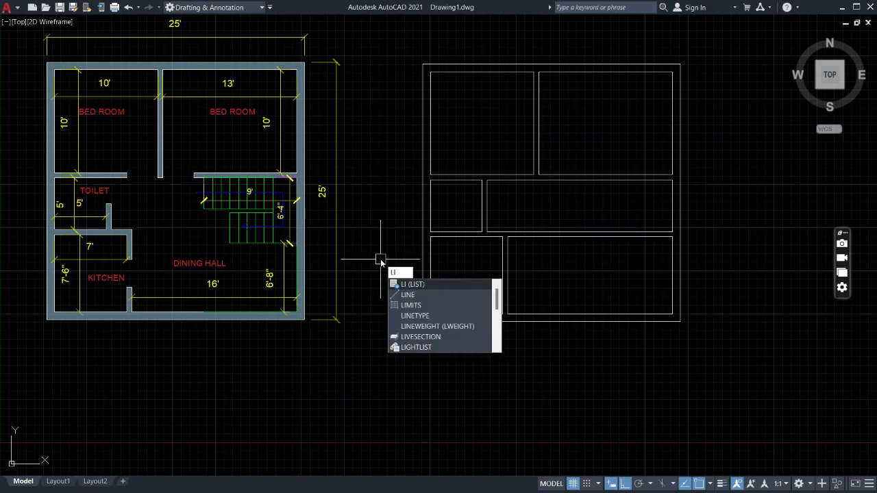
{"action": "left_click", "coordinate": [424, 295]}
{"action": "scroll", "coordinate": [507, 258], "scroll_direction": "up", "scroll_amount": 2}
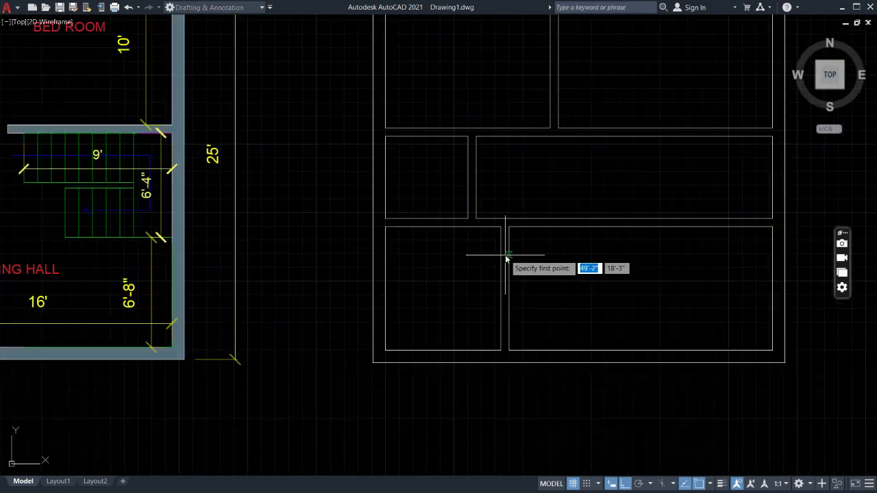
{"action": "middle_click_drag", "start_coordinate": [580, 267], "coordinate": [578, 286]}
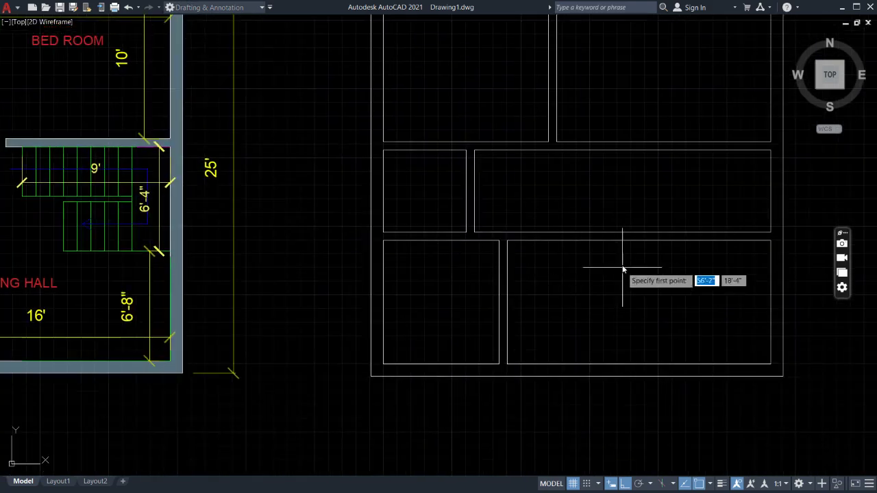
{"action": "scroll", "coordinate": [540, 259], "scroll_direction": "up", "scroll_amount": 3}
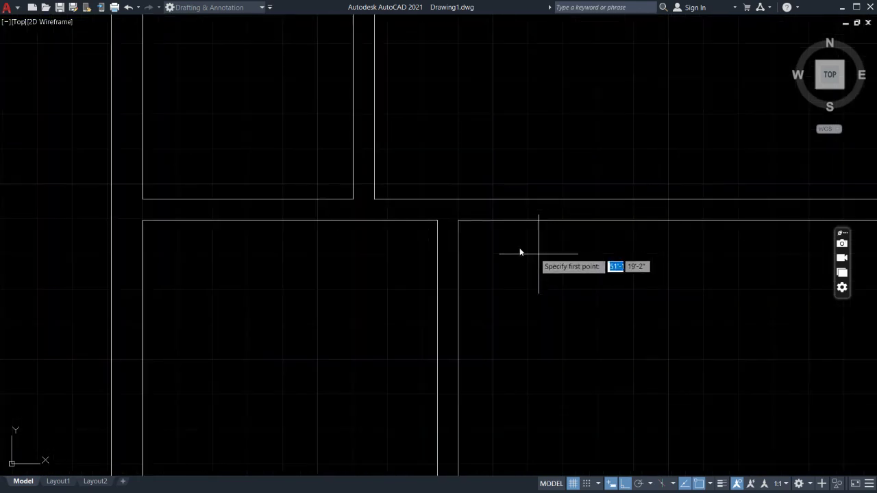
{"action": "left_click", "coordinate": [458, 221]}
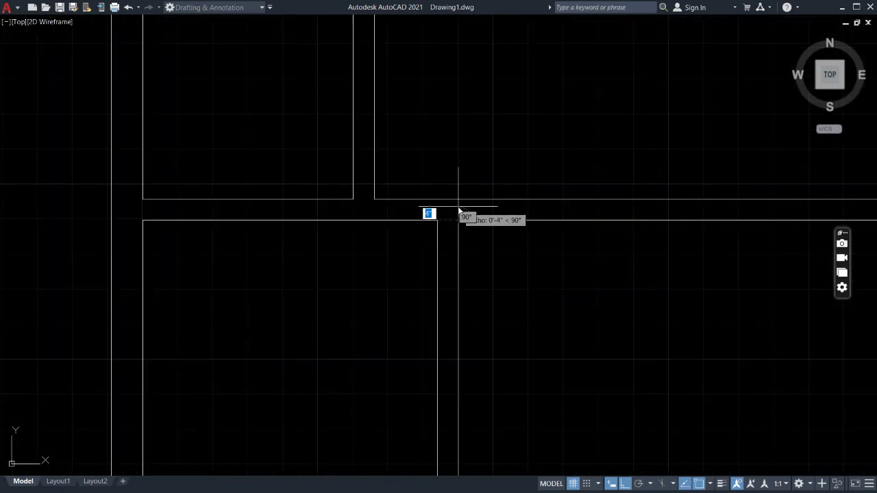
{"action": "key", "text": "Escape"}
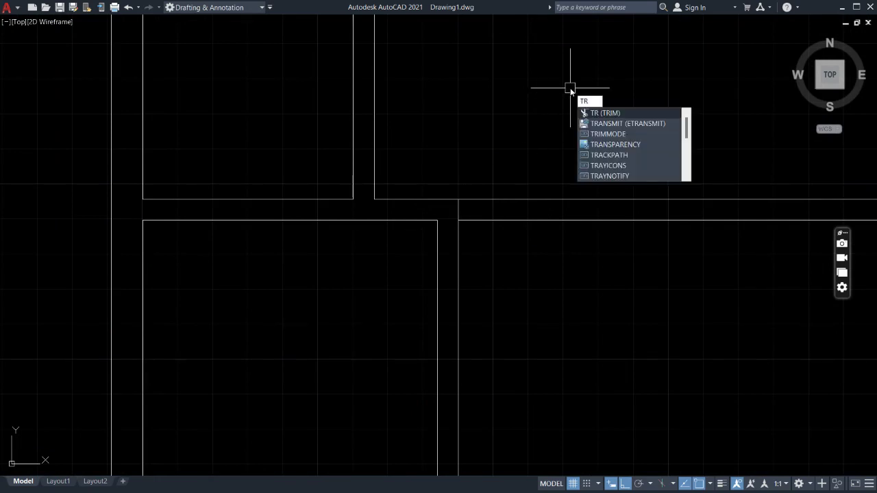
- Trim away both horizontal wall lines crossing the dining hall between the kitchen partition and the right outer wall
{"action": "key", "text": "Return"}
{"action": "left_click_drag", "start_coordinate": [570, 91], "coordinate": [660, 294]}
{"action": "scroll", "coordinate": [660, 294], "scroll_direction": "down", "scroll_amount": 5}
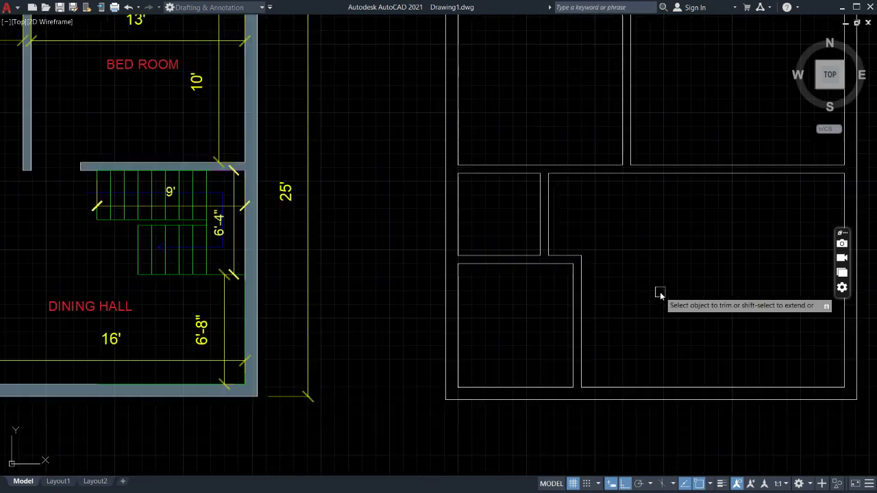
{"action": "scroll", "coordinate": [706, 337], "scroll_direction": "down", "scroll_amount": 3}
{"action": "mouse_move", "coordinate": [716, 317]}
{"action": "middle_mouse_down"}
{"action": "mouse_move", "coordinate": [648, 313]}
{"action": "mouse_move", "coordinate": [583, 358]}
{"action": "middle_mouse_up"}
{"action": "scroll", "coordinate": [642, 313], "scroll_direction": "up", "scroll_amount": 6}
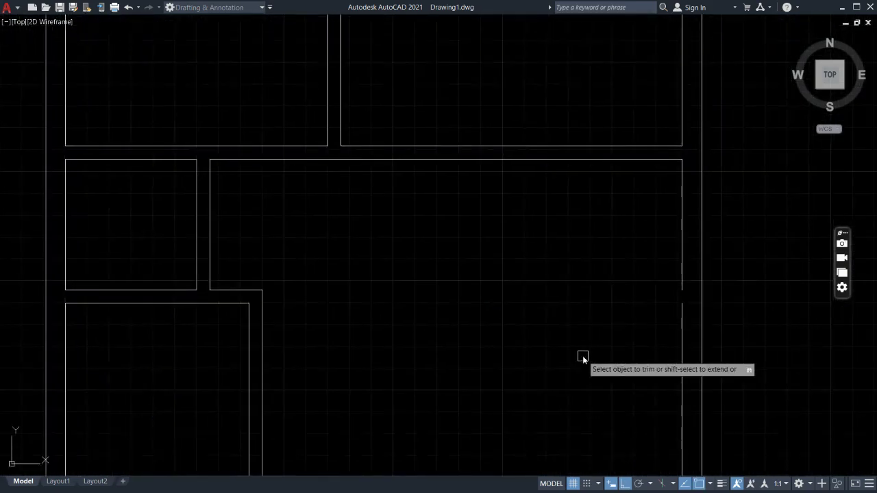
{"action": "key", "text": "Escape"}
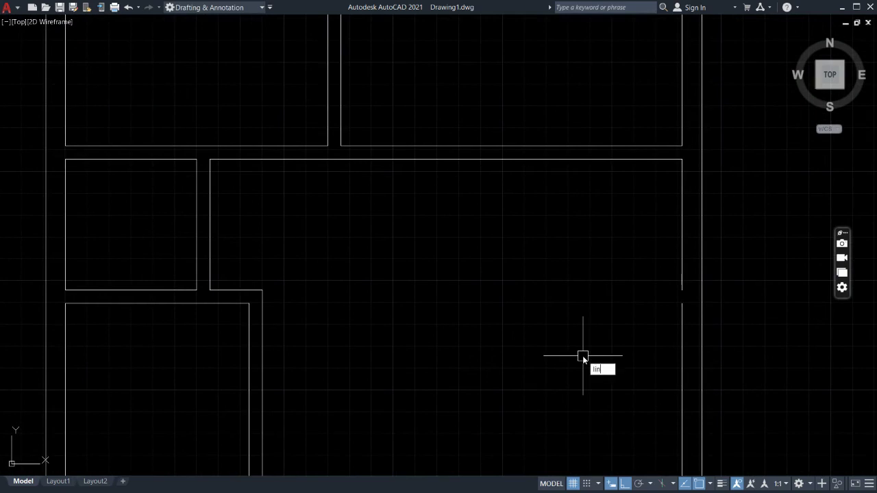
- Draw a line closing the gap in the dining hall's right inner wall line
{"action": "left_click", "coordinate": [612, 381]}
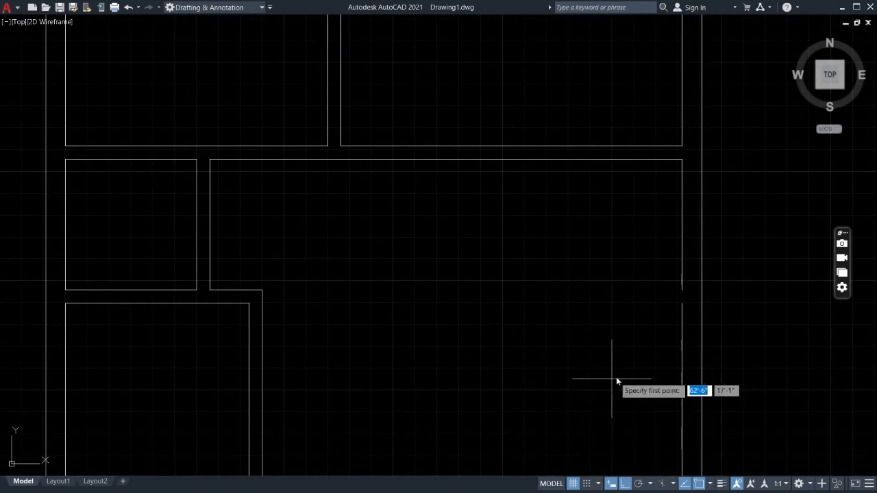
{"action": "left_click", "coordinate": [682, 291]}
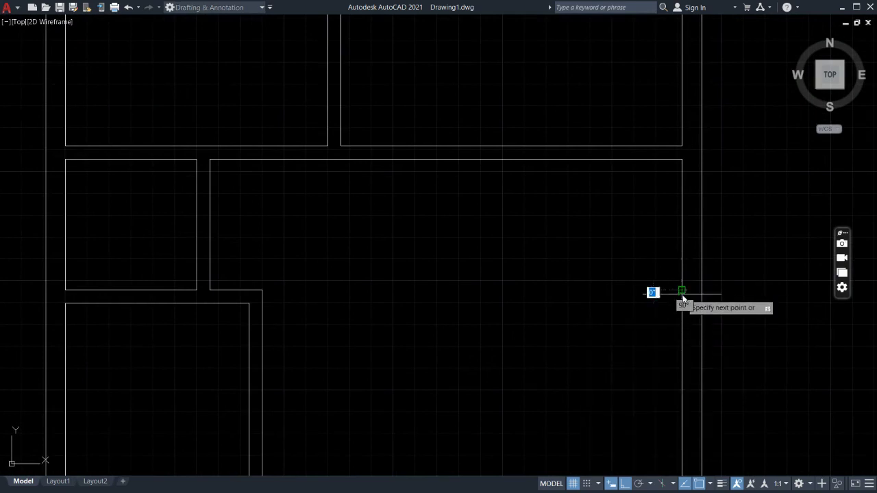
{"action": "key", "text": "Escape"}
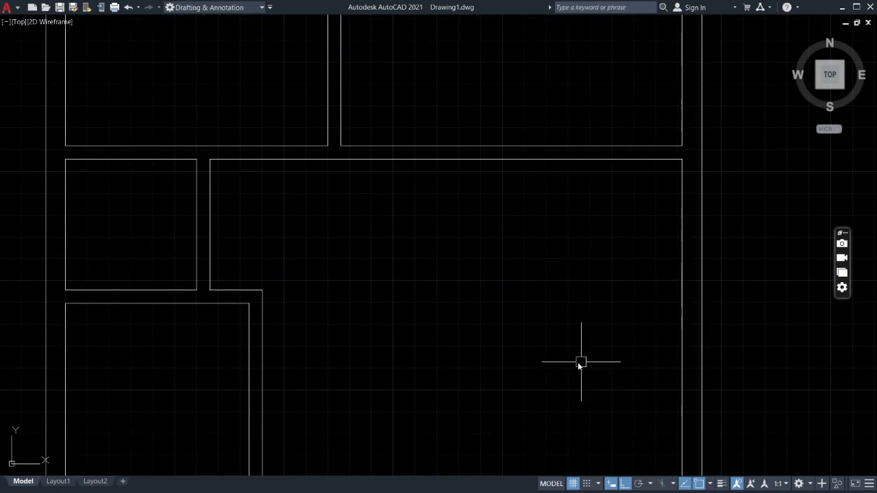
{"action": "scroll", "coordinate": [580, 363], "scroll_direction": "down", "scroll_amount": 6}
{"action": "scroll", "coordinate": [612, 340], "scroll_direction": "up", "scroll_amount": 4}
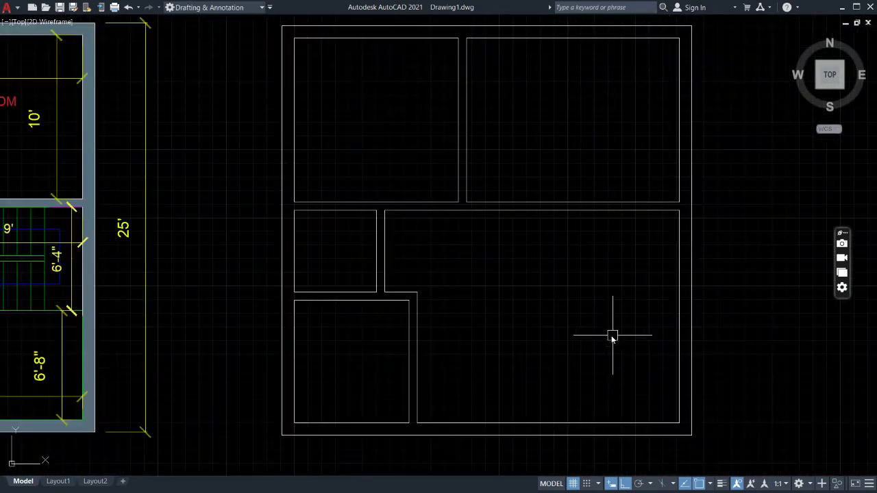
{"action": "mouse_move", "coordinate": [588, 337]}
{"action": "middle_mouse_down"}
{"action": "mouse_move", "coordinate": [718, 340]}
{"action": "mouse_move", "coordinate": [710, 344]}
{"action": "middle_mouse_up"}
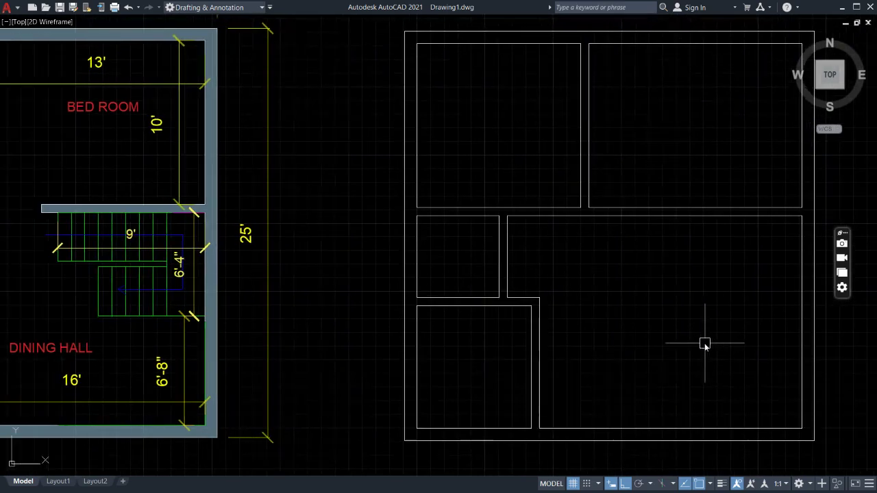
{"action": "scroll", "coordinate": [705, 344], "scroll_direction": "down", "scroll_amount": 3}
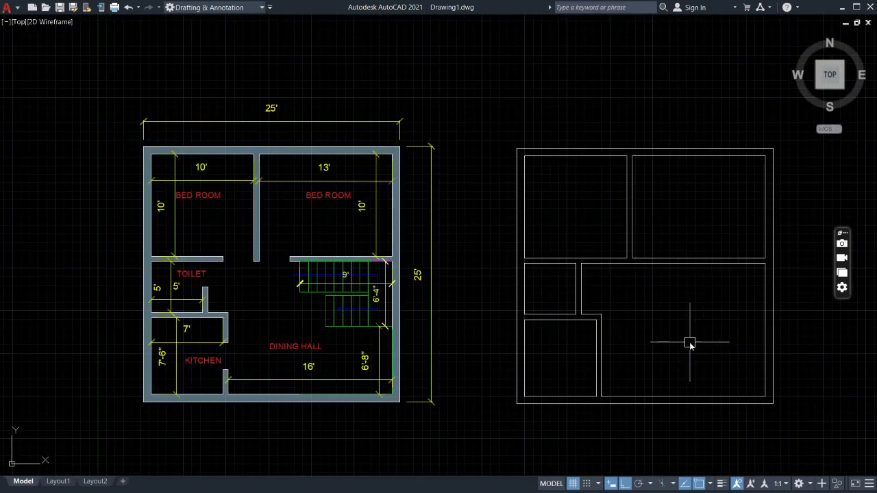
{"action": "middle_click_drag", "start_coordinate": [690, 343], "coordinate": [667, 345]}
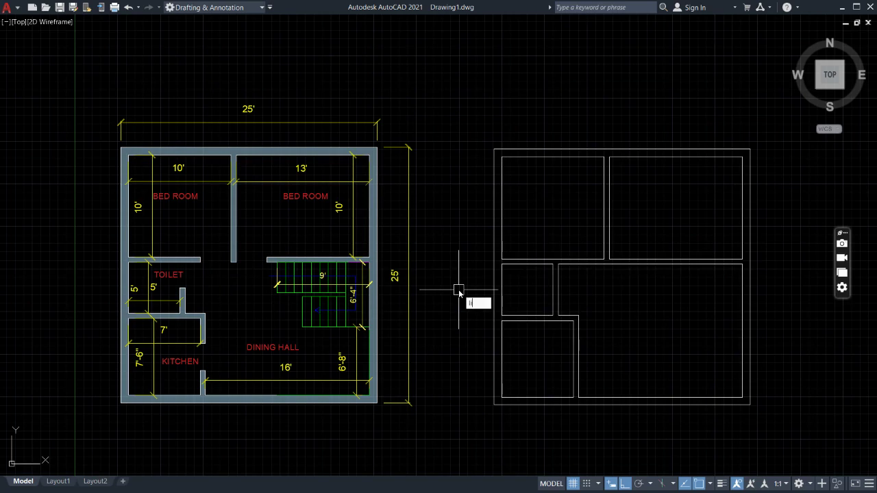
- Draw a vertical line extending the bedroom partition's right face down across the wall thickness to the dining hall's upper wall line
{"action": "key", "text": "Return"}
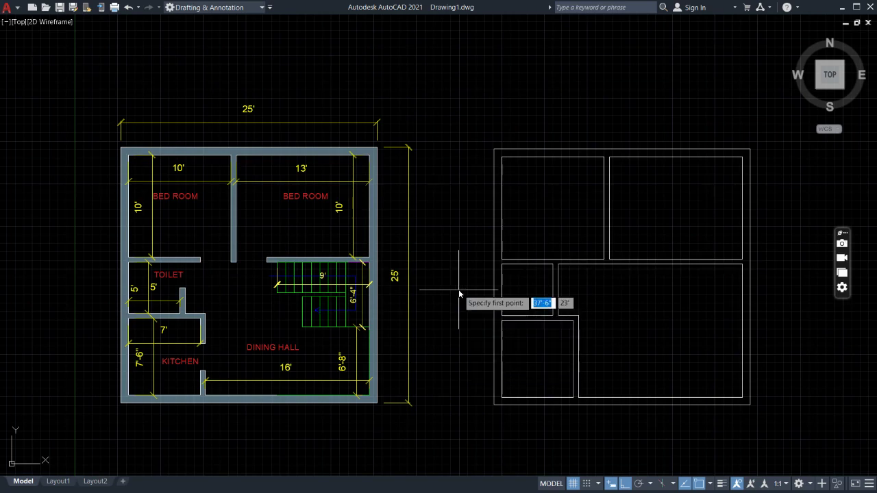
{"action": "scroll", "coordinate": [459, 293], "scroll_direction": "up", "scroll_amount": 5}
{"action": "scroll", "coordinate": [459, 294], "scroll_direction": "down", "scroll_amount": 2}
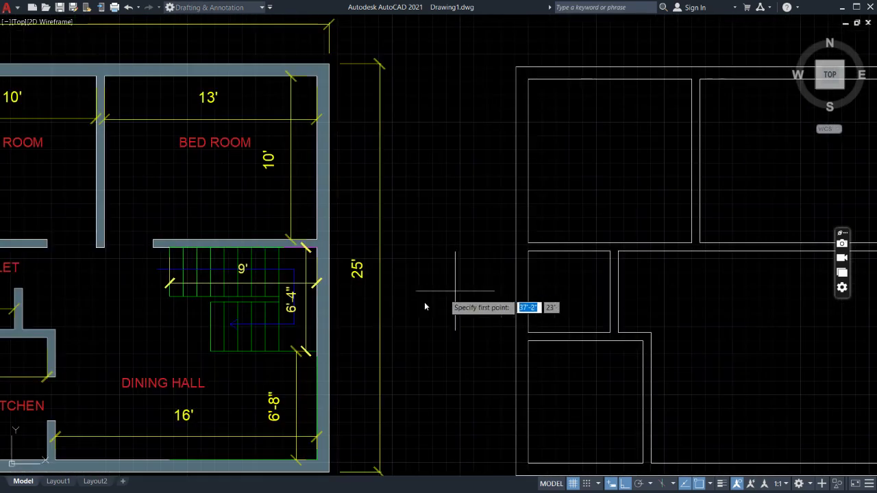
{"action": "middle_click_drag", "start_coordinate": [103, 333], "coordinate": [304, 341]}
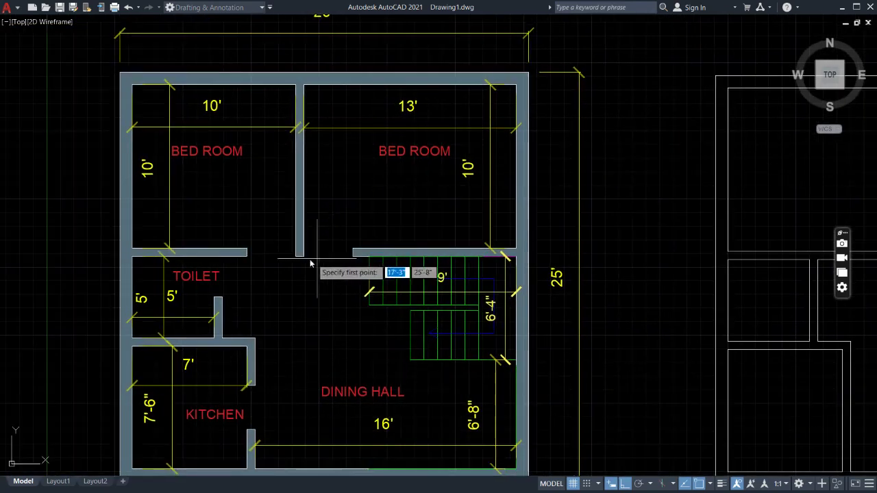
{"action": "middle_click_drag", "start_coordinate": [659, 289], "coordinate": [288, 367]}
{"action": "scroll", "coordinate": [582, 299], "scroll_direction": "up", "scroll_amount": 5}
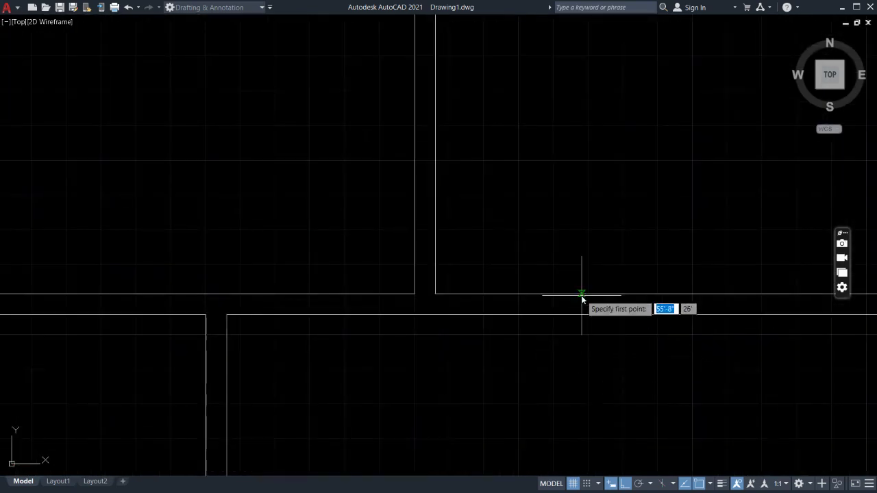
{"action": "left_click", "coordinate": [437, 294]}
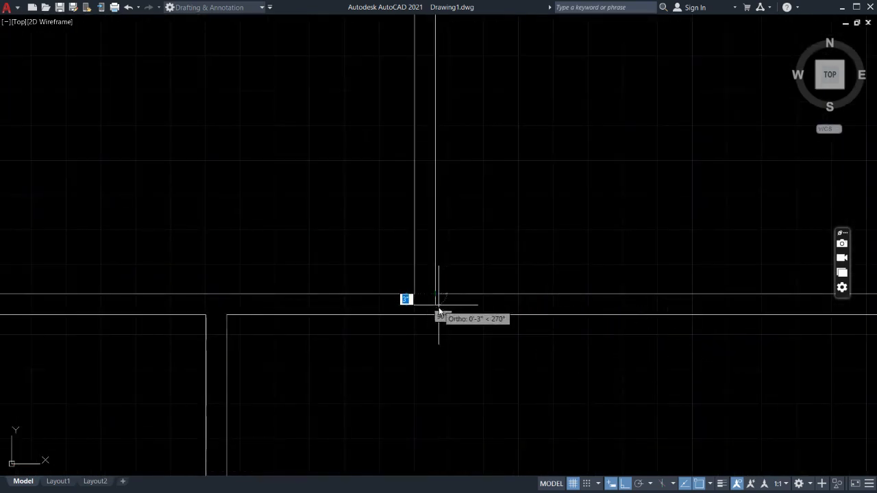
{"action": "left_click", "coordinate": [435, 315]}
{"action": "key", "text": "Escape"}
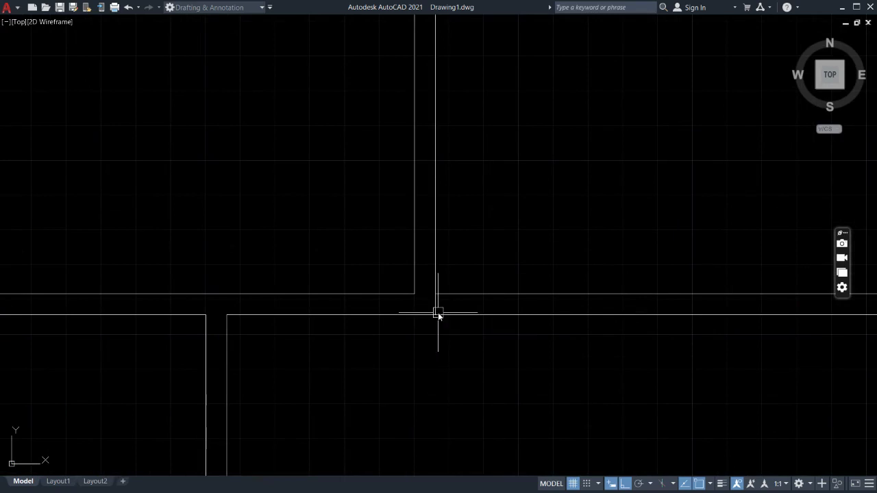
- Draw a vertical line extending the bedroom partition's left face down across the wall thickness to the dining hall's upper wall line
{"action": "key", "text": "Return"}
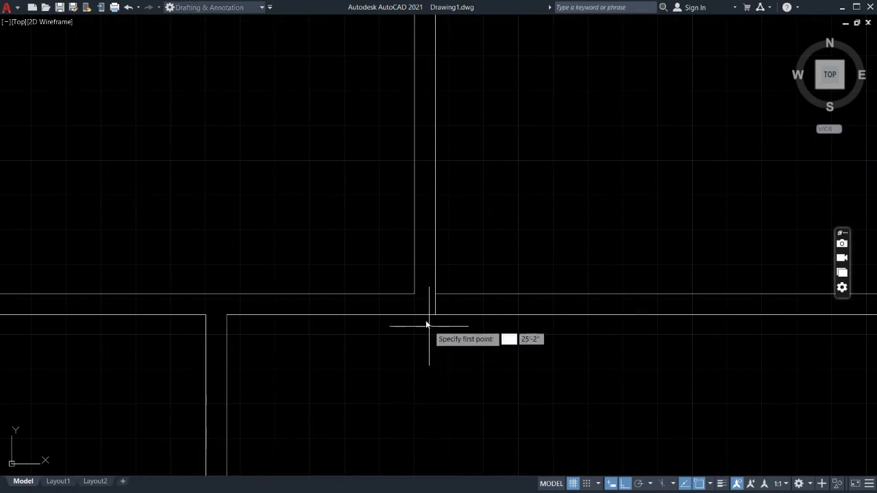
{"action": "left_click", "coordinate": [414, 295]}
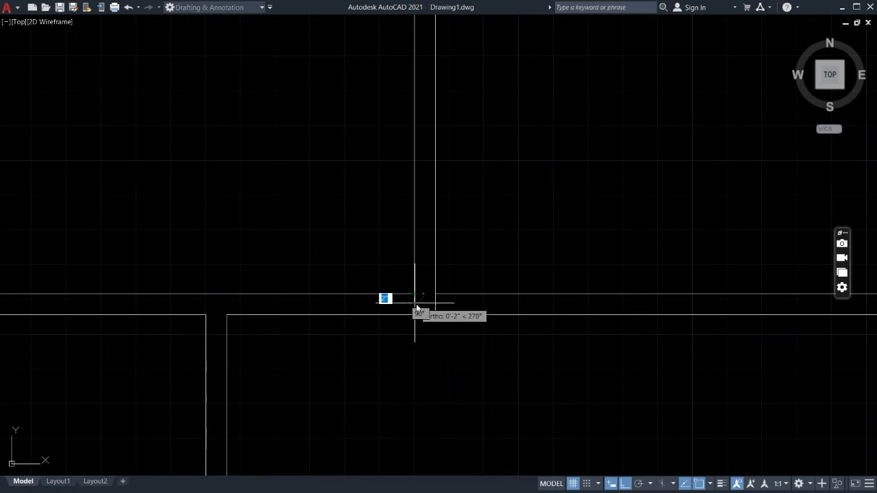
{"action": "left_click", "coordinate": [415, 317]}
{"action": "key", "text": "Escape"}
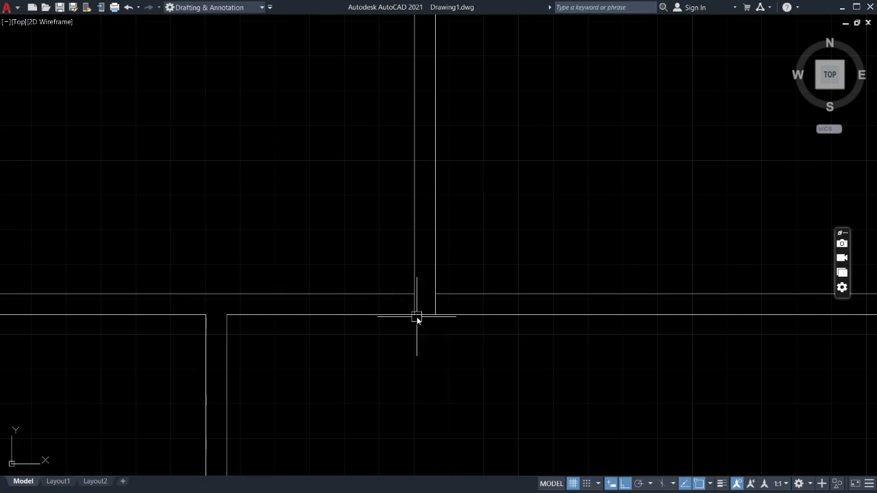
- Offset the two short vertical lines at the bedroom partition's foot outward by 3', one to each side, to mark the bedroom door openings
{"action": "scroll", "coordinate": [478, 423], "scroll_direction": "down", "scroll_amount": 8}
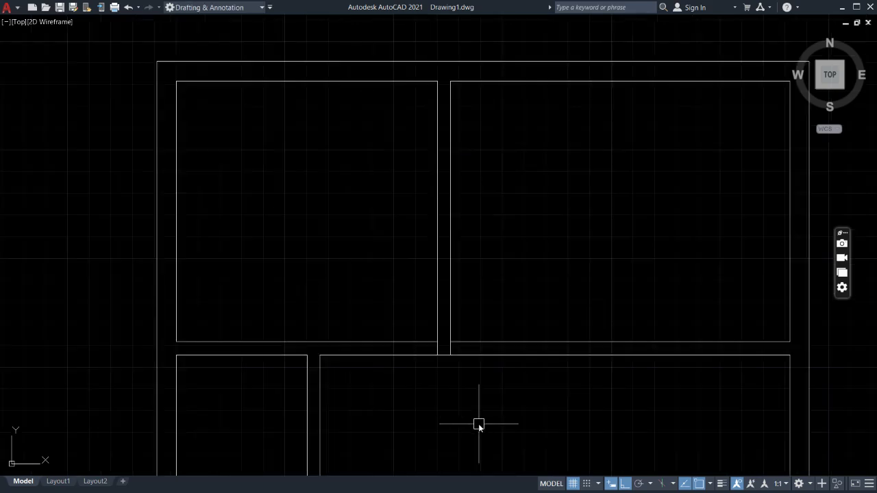
{"action": "middle_click_drag", "start_coordinate": [480, 420], "coordinate": [466, 363]}
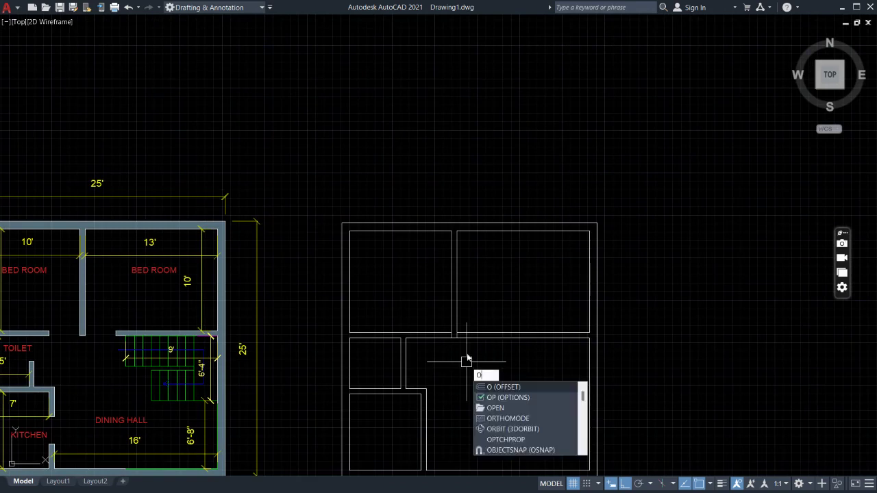
{"action": "key", "text": "Return"}
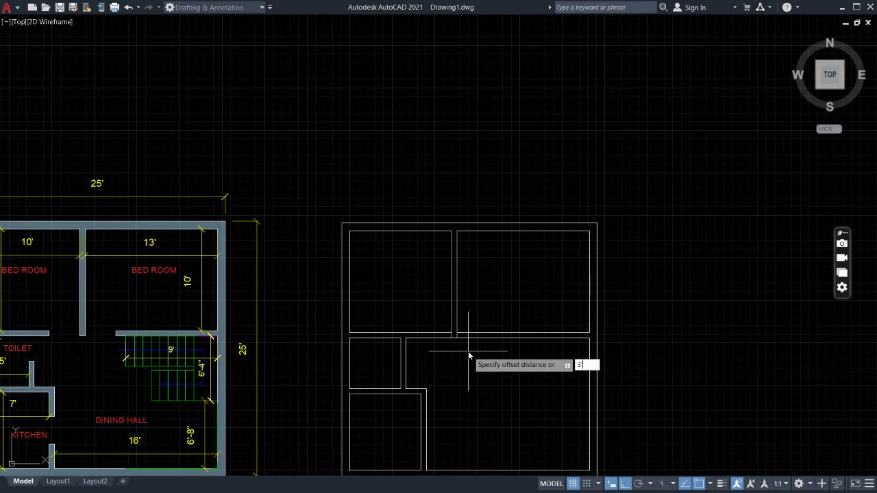
{"action": "type", "text": "3'"}
{"action": "key", "text": "Return"}
{"action": "scroll", "coordinate": [469, 353], "scroll_direction": "up", "scroll_amount": 6}
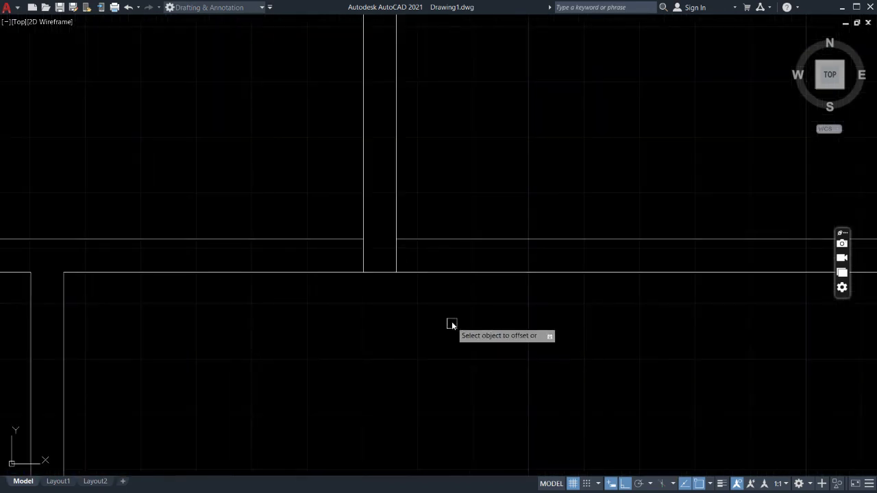
{"action": "left_click", "coordinate": [396, 260]}
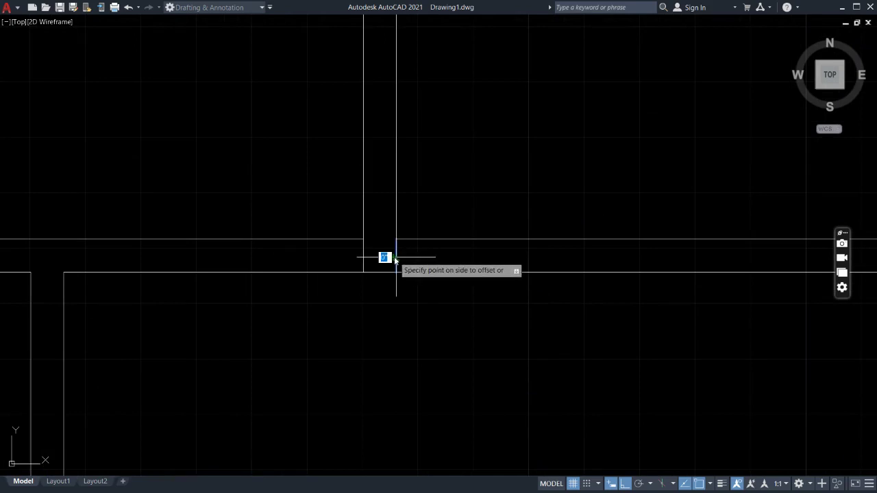
{"action": "left_click", "coordinate": [670, 257]}
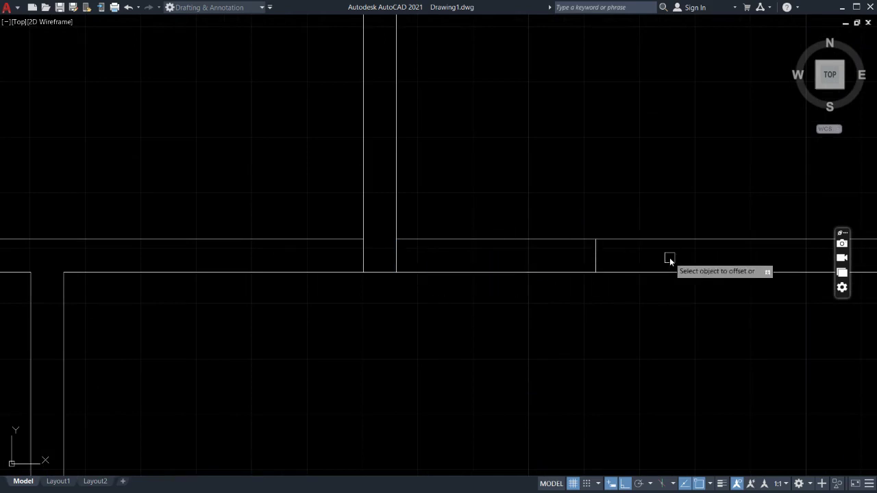
{"action": "left_click", "coordinate": [366, 260]}
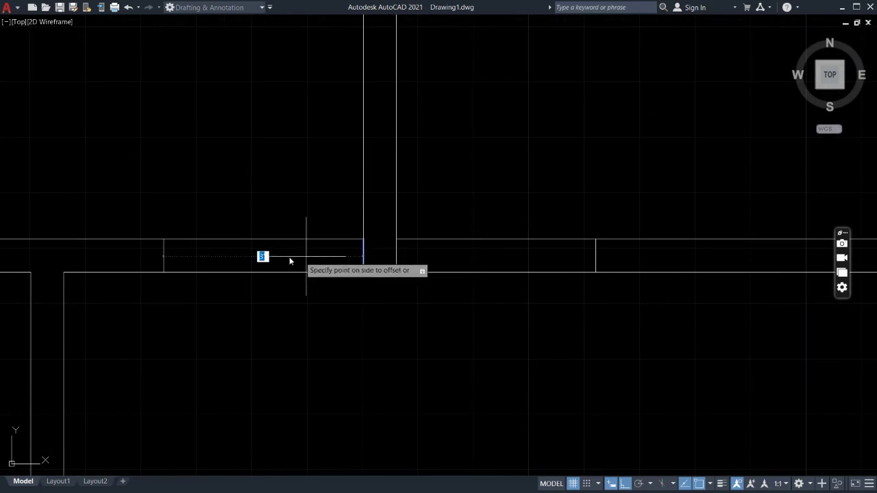
{"action": "left_click", "coordinate": [151, 262]}
{"action": "scroll", "coordinate": [268, 333], "scroll_direction": "down", "scroll_amount": 6}
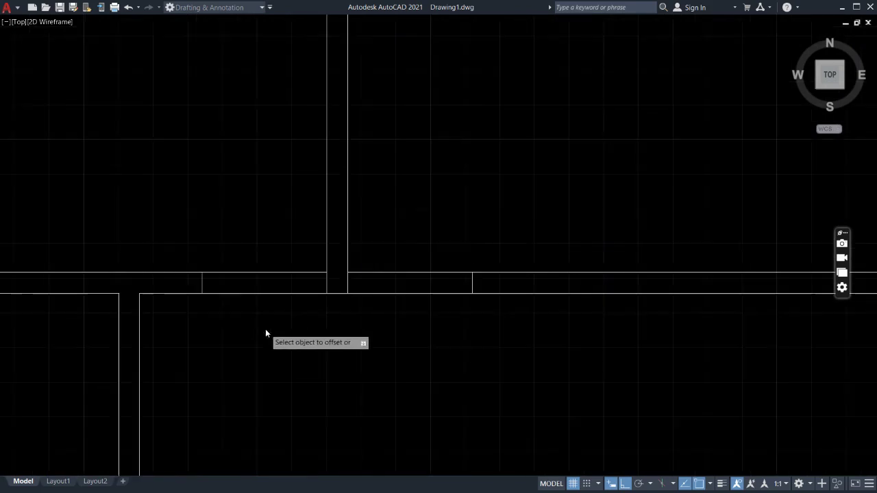
{"action": "middle_click_drag", "start_coordinate": [364, 388], "coordinate": [535, 259]}
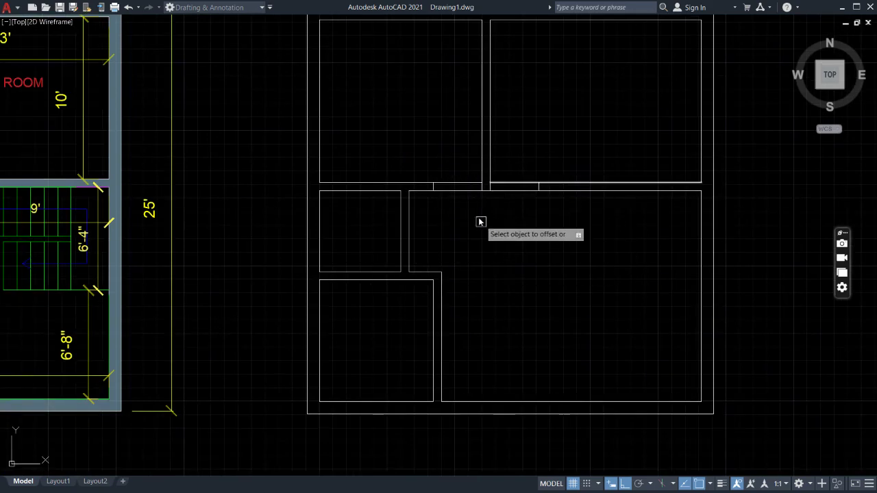
{"action": "key", "text": "Escape"}
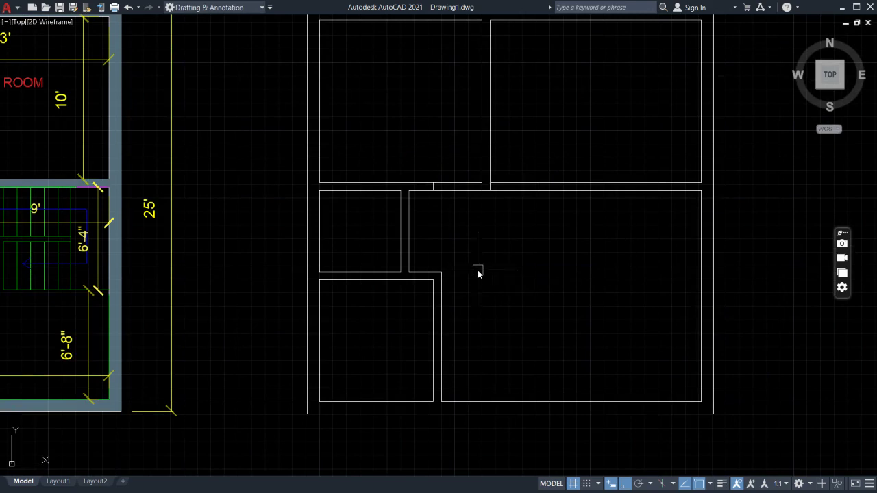
- Trim the horizontal wall lines between the partition and the offset marks to open both bedroom doorways
{"action": "key", "text": "Return"}
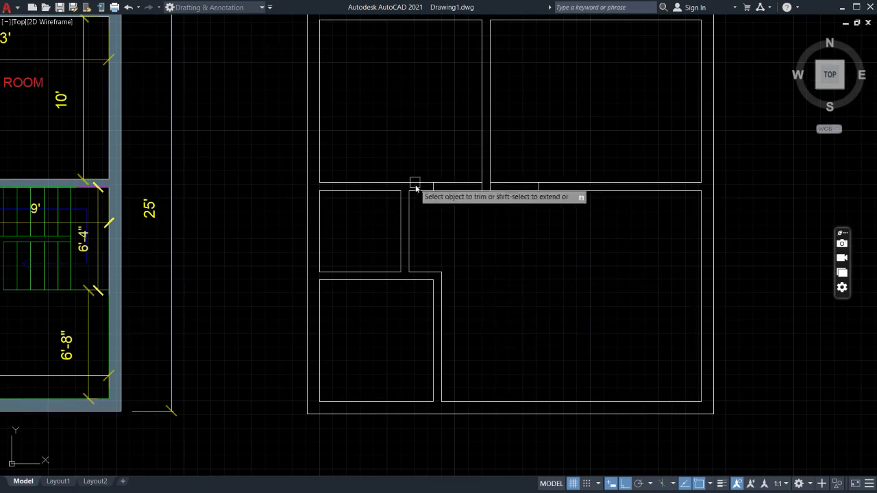
{"action": "left_click_drag", "start_coordinate": [455, 165], "coordinate": [470, 218]}
{"action": "left_click_drag", "start_coordinate": [521, 156], "coordinate": [514, 226]}
{"action": "scroll", "coordinate": [603, 317], "scroll_direction": "down", "scroll_amount": 2}
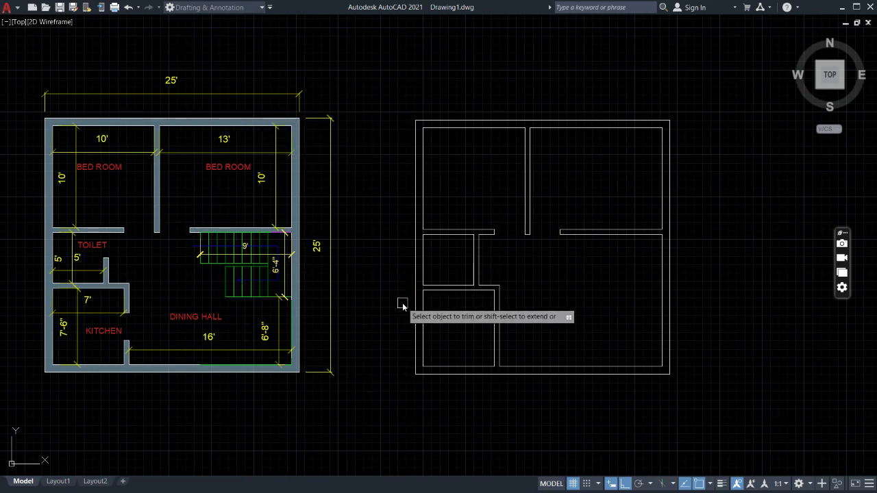
{"action": "key", "text": "Escape"}
- Draw a short horizontal line across the top of the toilet's right partition, joining its two faces at the bedroom wall
{"action": "type", "text": "in"}
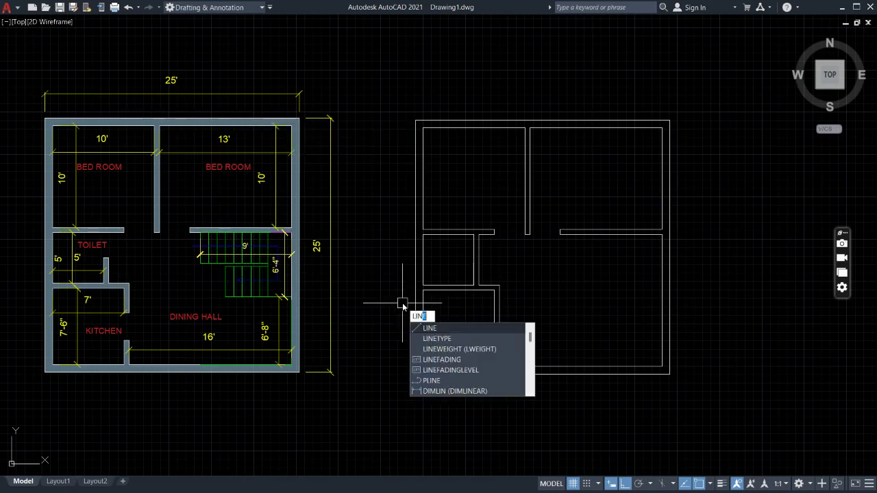
{"action": "key", "text": "Return"}
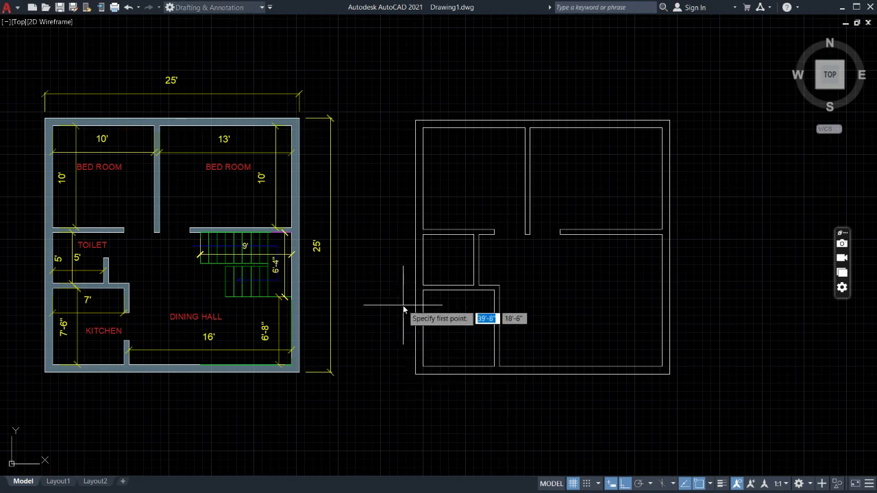
{"action": "scroll", "coordinate": [405, 302], "scroll_direction": "up", "scroll_amount": 2}
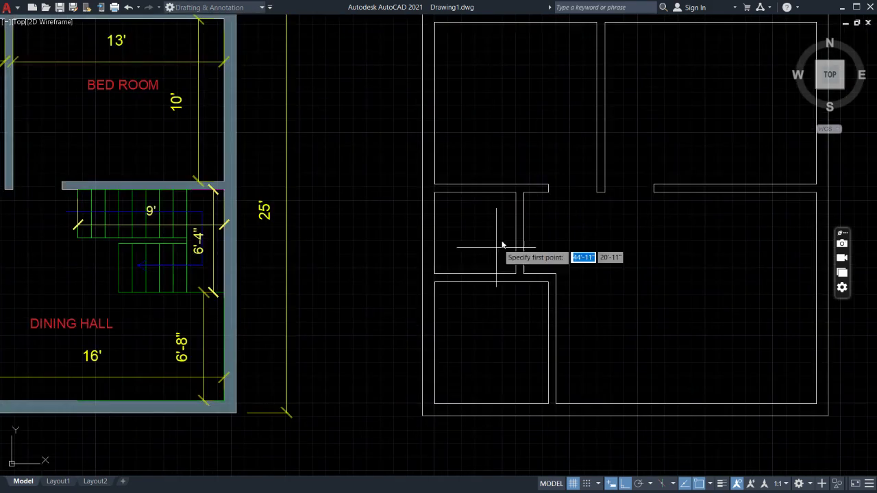
{"action": "left_click", "coordinate": [516, 194]}
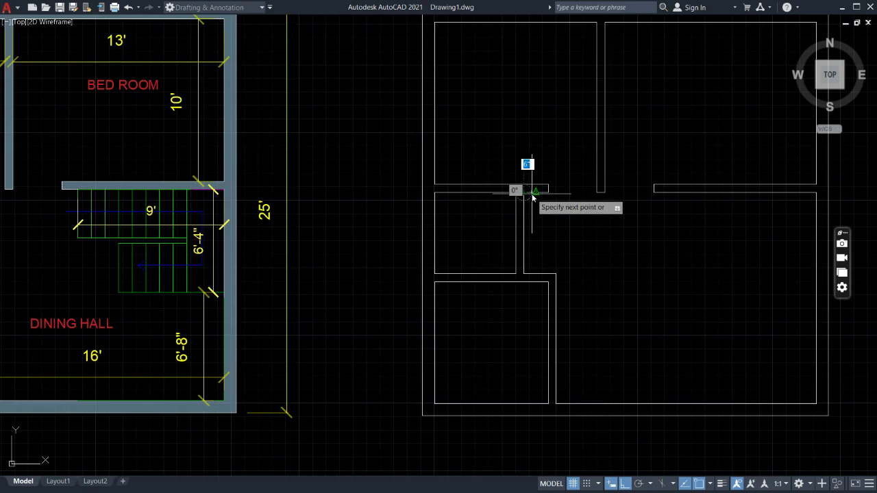
{"action": "key", "text": "Escape"}
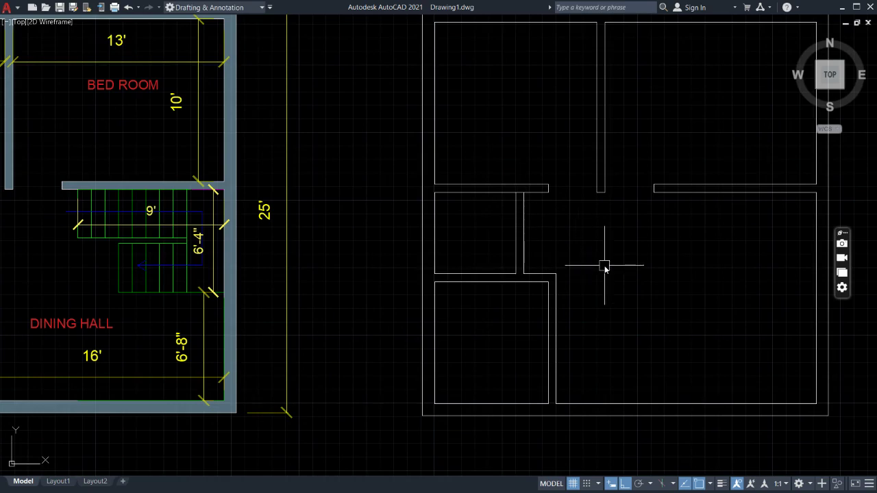
- Offset the short line at the top of the toilet partition 2'6" downward to mark the toilet door opening
{"action": "type", "text": "o"}
{"action": "key", "text": "Return"}
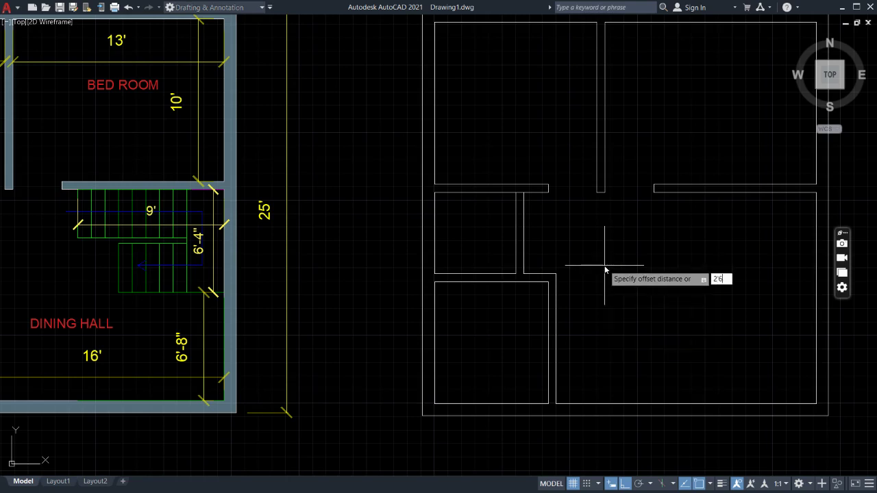
{"action": "key", "text": "Return"}
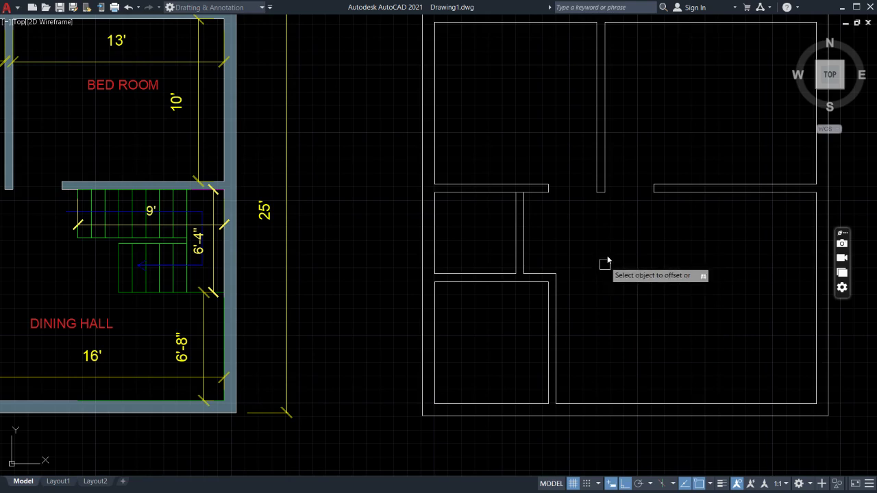
{"action": "scroll", "coordinate": [608, 257], "scroll_direction": "up", "scroll_amount": 5}
{"action": "middle_click_drag", "start_coordinate": [332, 148], "coordinate": [566, 369]}
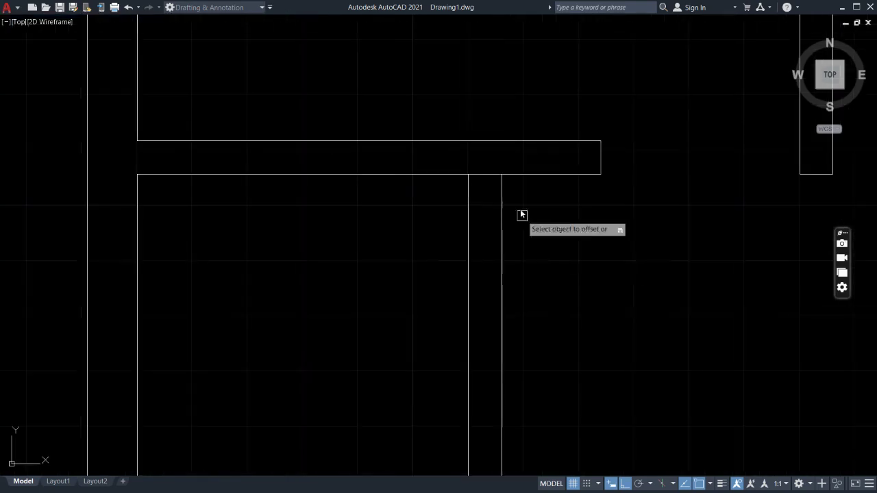
{"action": "left_click", "coordinate": [483, 175]}
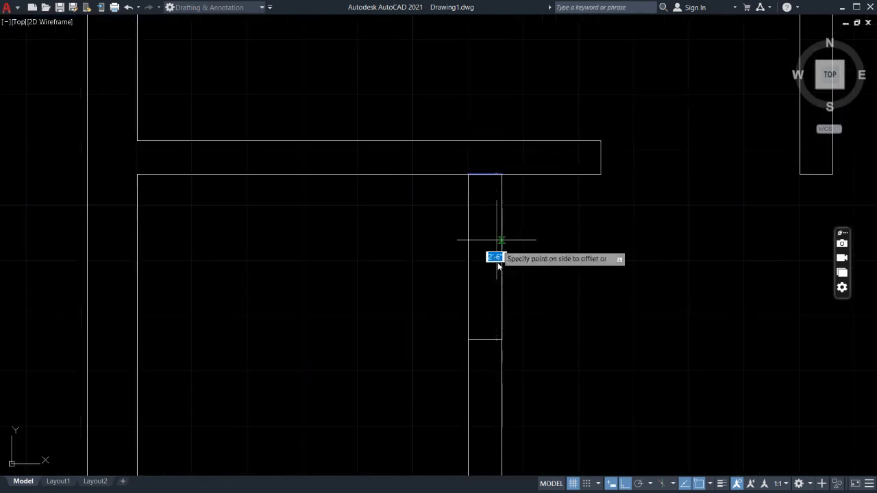
{"action": "left_click", "coordinate": [493, 411]}
{"action": "scroll", "coordinate": [585, 331], "scroll_direction": "down", "scroll_amount": 8}
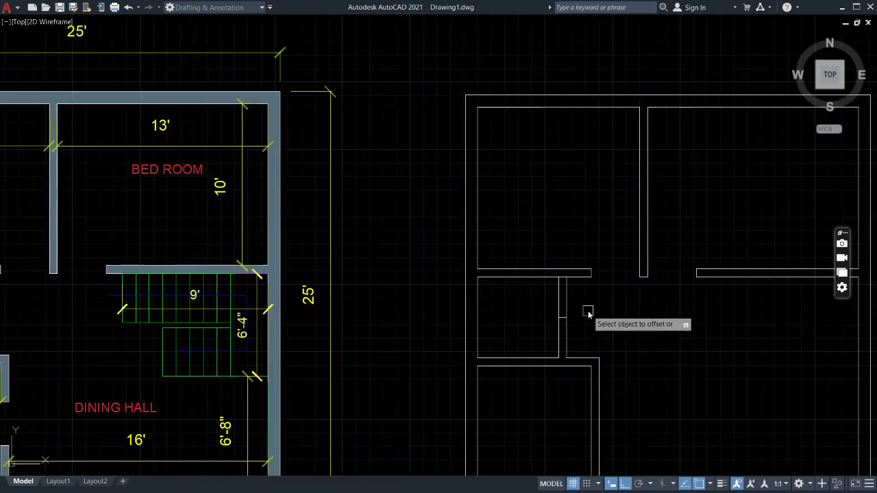
{"action": "key", "text": "Escape"}
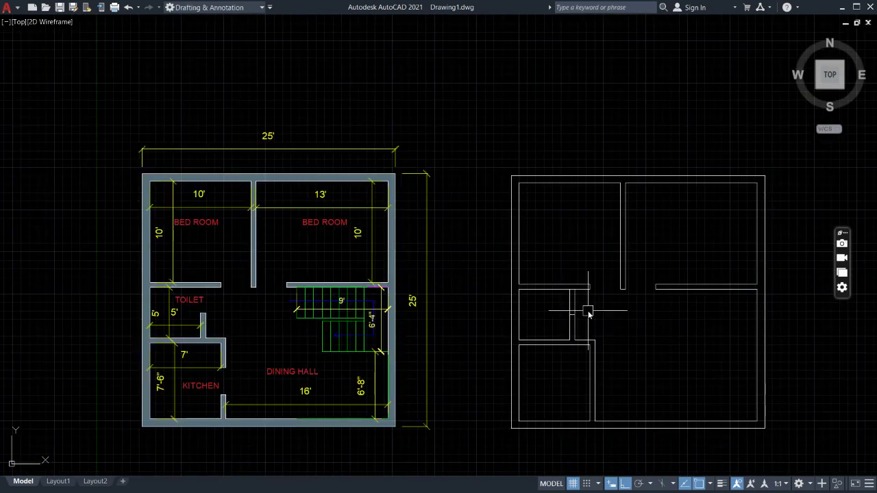
- Trim both vertical lines of the toilet partition above the offset mark to open the toilet doorway
{"action": "type", "text": "r"}
{"action": "key", "text": "Return"}
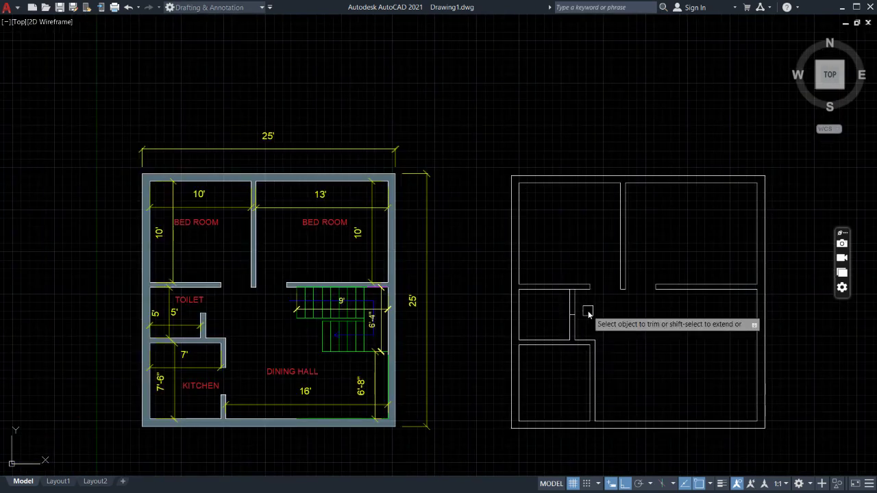
{"action": "left_click", "coordinate": [556, 309]}
{"action": "left_click", "coordinate": [609, 303]}
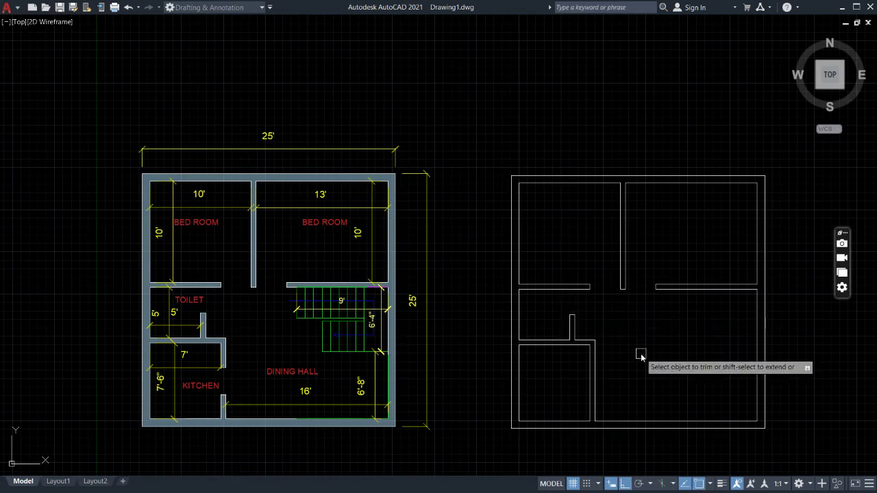
{"action": "middle_click_drag", "start_coordinate": [661, 353], "coordinate": [589, 282]}
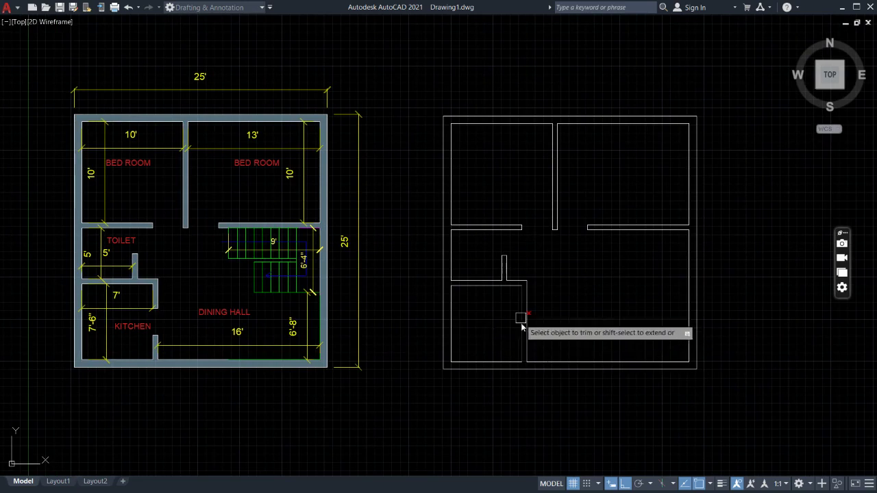
{"action": "scroll", "coordinate": [551, 317], "scroll_direction": "up", "scroll_amount": 2}
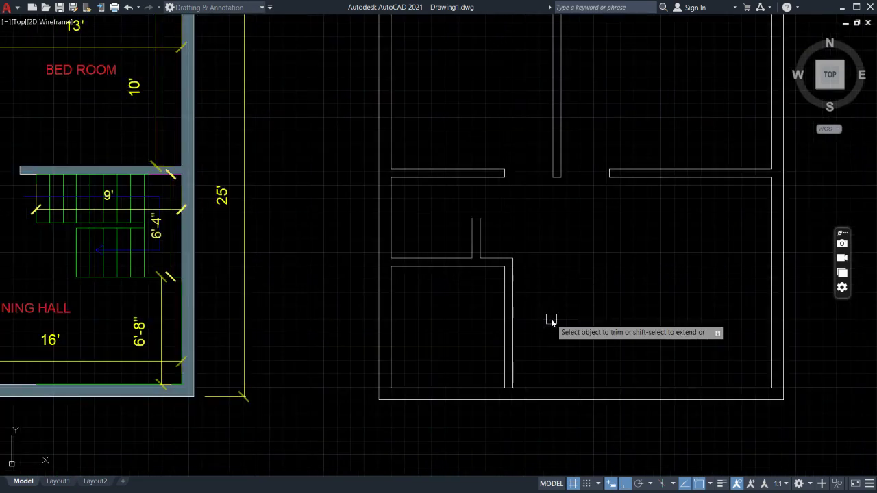
{"action": "scroll", "coordinate": [551, 319], "scroll_direction": "up", "scroll_amount": 2}
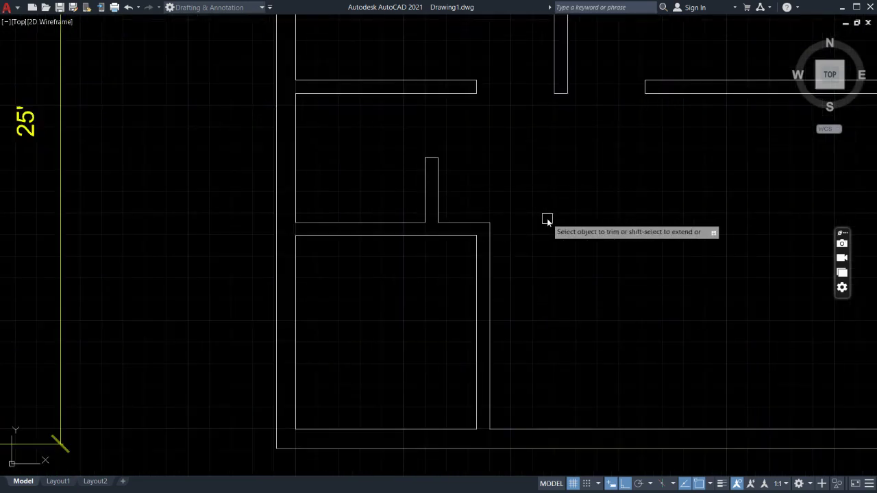
{"action": "key", "text": "Escape"}
- Draw a short horizontal line across the kitchen partition's thickness, from the kitchen's upper right inner corner to the partition's outer face
{"action": "type", "text": "li"}
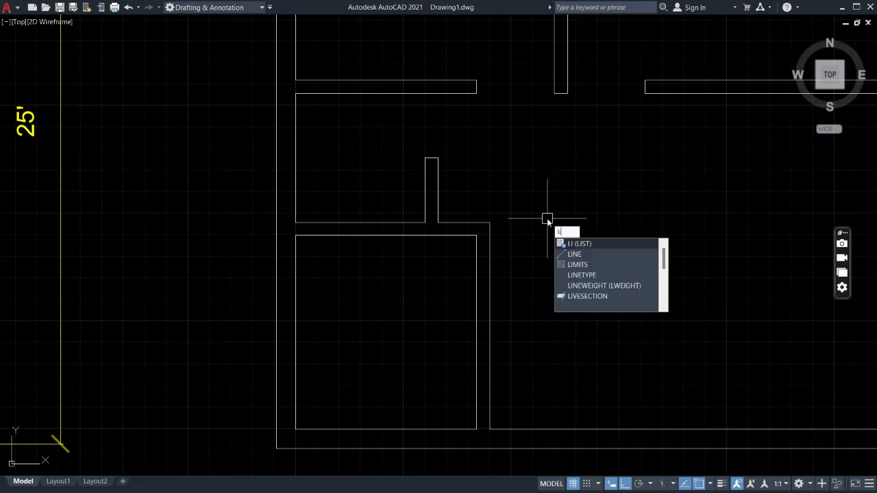
{"action": "key", "text": "BackSpace"}
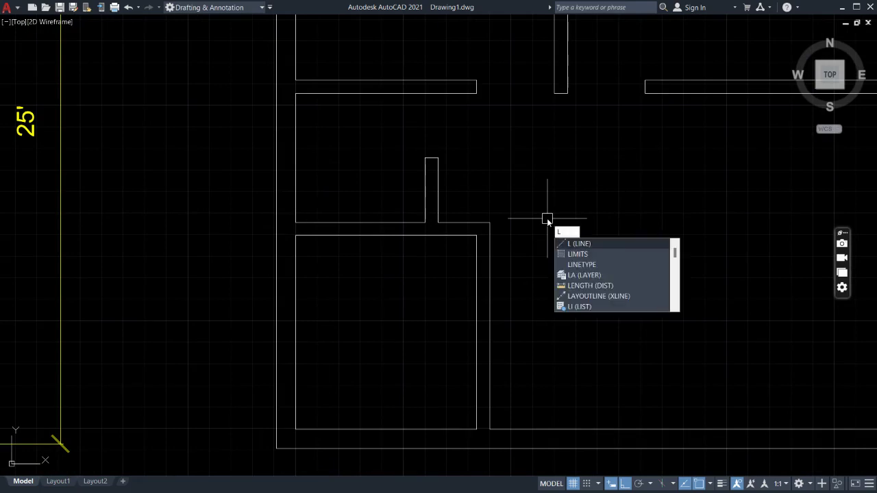
{"action": "key", "text": "Return"}
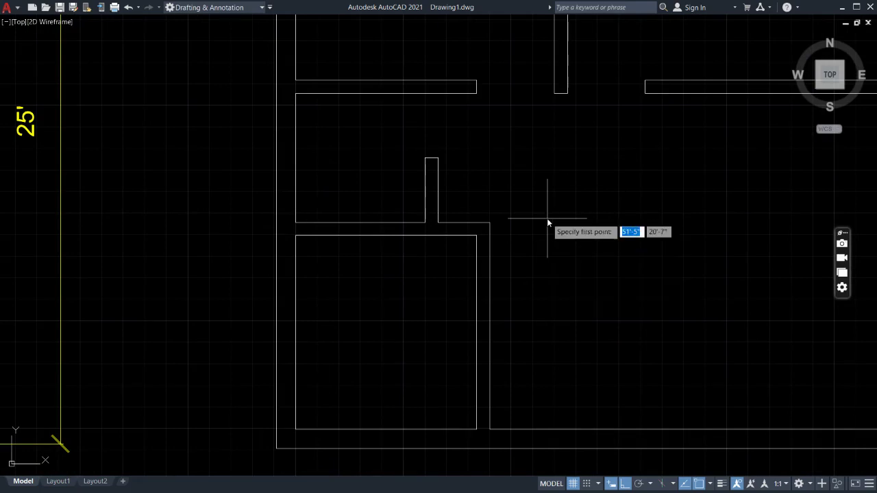
{"action": "left_click", "coordinate": [477, 236]}
{"action": "left_click", "coordinate": [489, 236]}
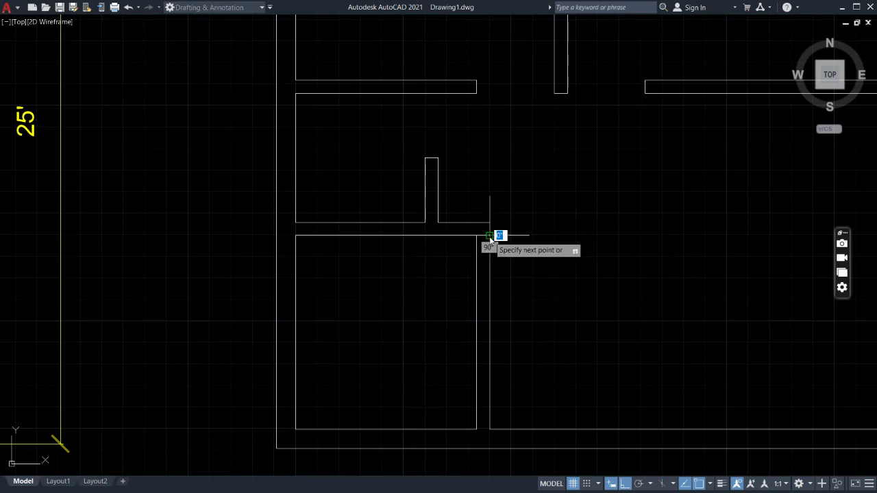
- Draw a short horizontal line across the kitchen partition's lower end, joining its two faces at the outer wall's inner face
{"action": "key", "text": "Escape"}
{"action": "key", "text": "space"}
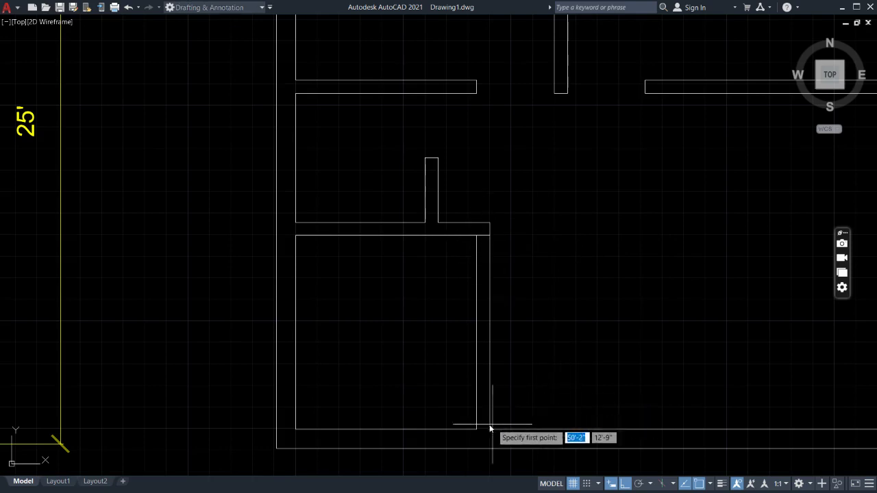
{"action": "left_click", "coordinate": [478, 429]}
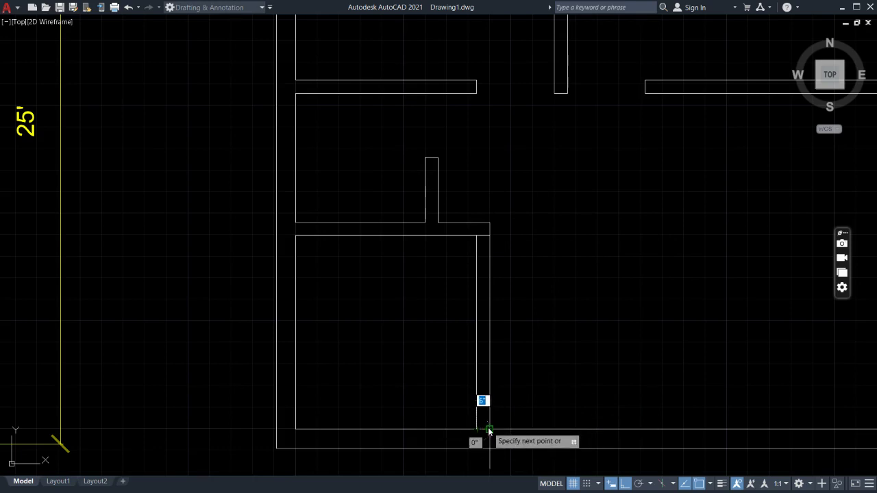
{"action": "left_click", "coordinate": [489, 430]}
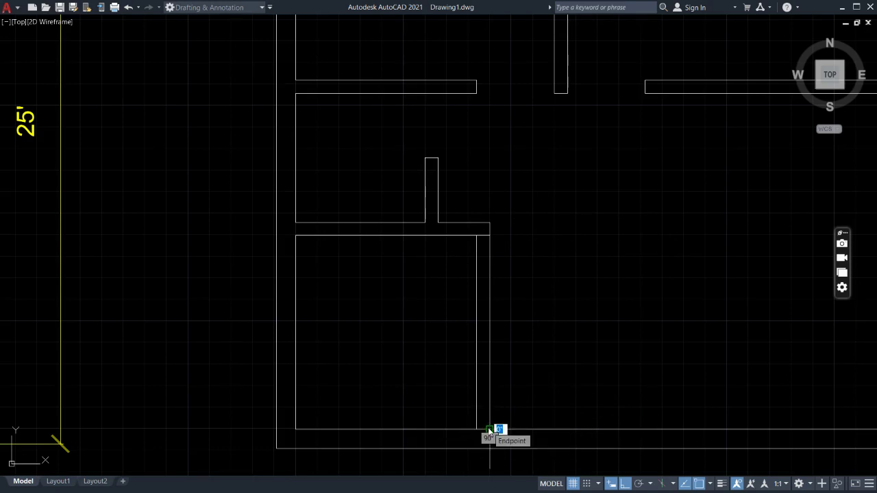
{"action": "key", "text": "Escape"}
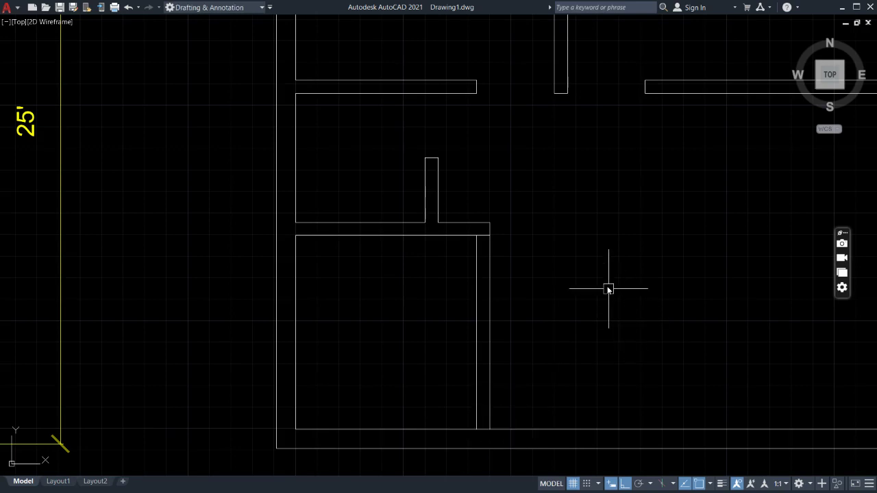
- Offset the kitchen partition's upper end line downward and its lower end line upward by 2'5" to mark the kitchen door opening
{"action": "type", "text": "o"}
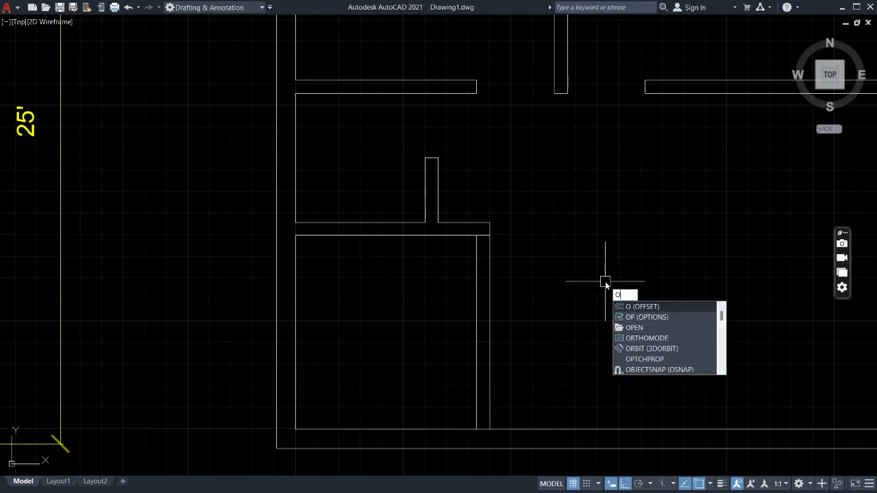
{"action": "key", "text": "Return"}
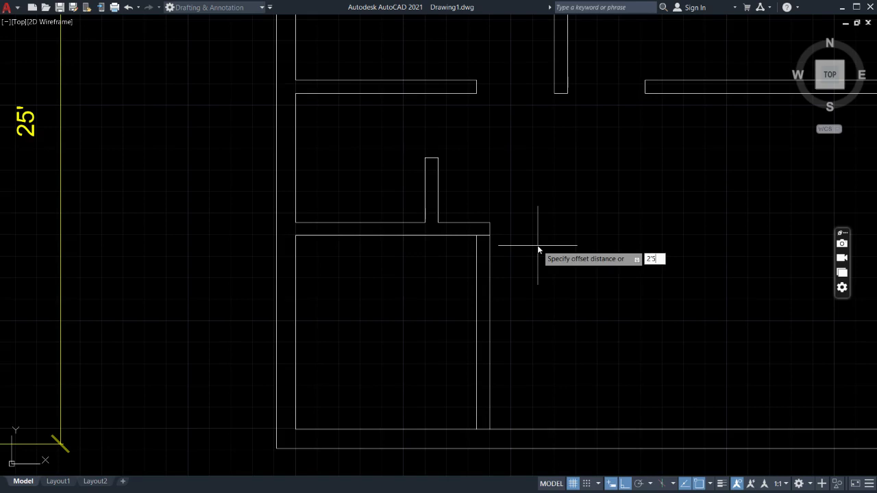
{"action": "key", "text": "Return"}
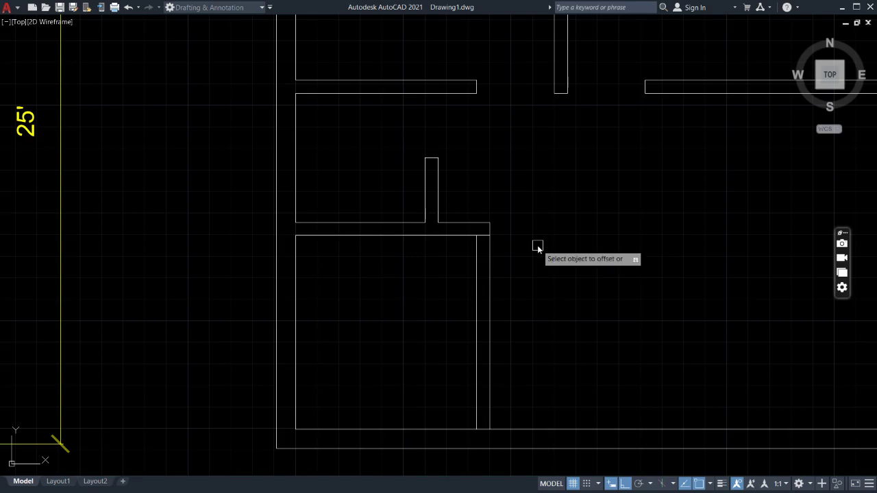
{"action": "scroll", "coordinate": [538, 248], "scroll_direction": "up", "scroll_amount": 4}
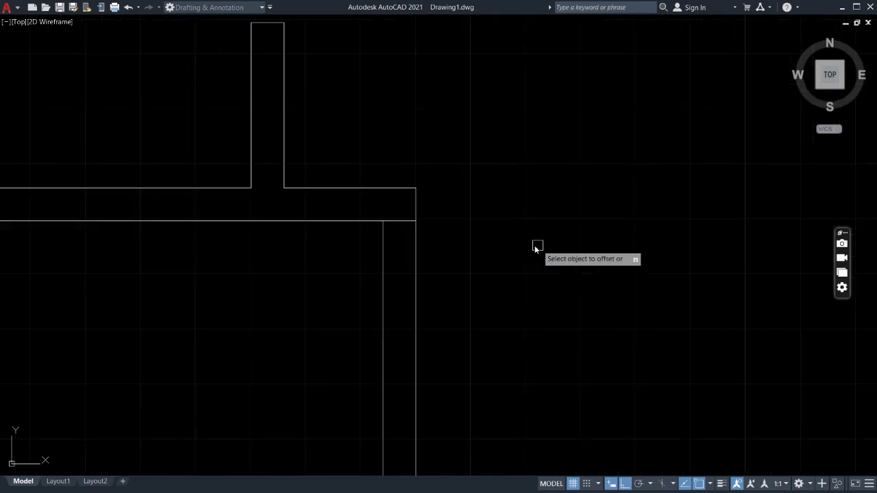
{"action": "left_click", "coordinate": [402, 223]}
{"action": "left_click", "coordinate": [377, 359]}
{"action": "middle_click_drag", "start_coordinate": [458, 444], "coordinate": [464, 54]}
{"action": "left_click", "coordinate": [403, 325]}
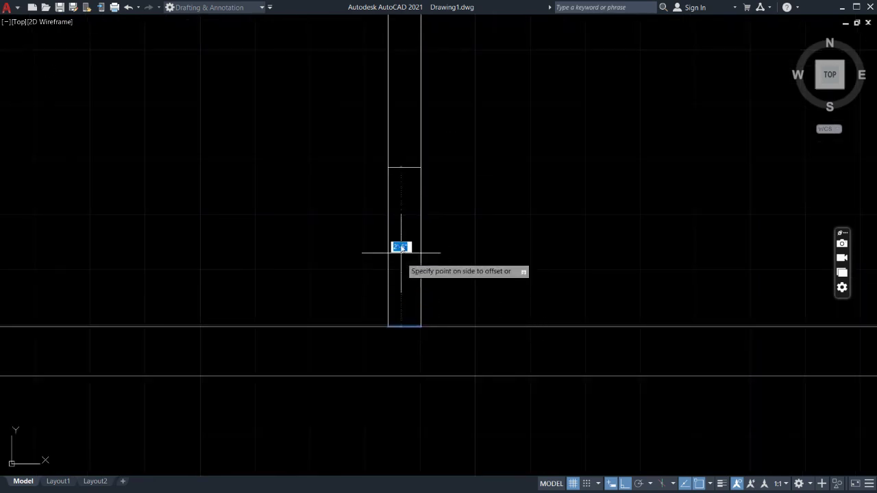
{"action": "scroll", "coordinate": [399, 135], "scroll_direction": "down", "scroll_amount": 3}
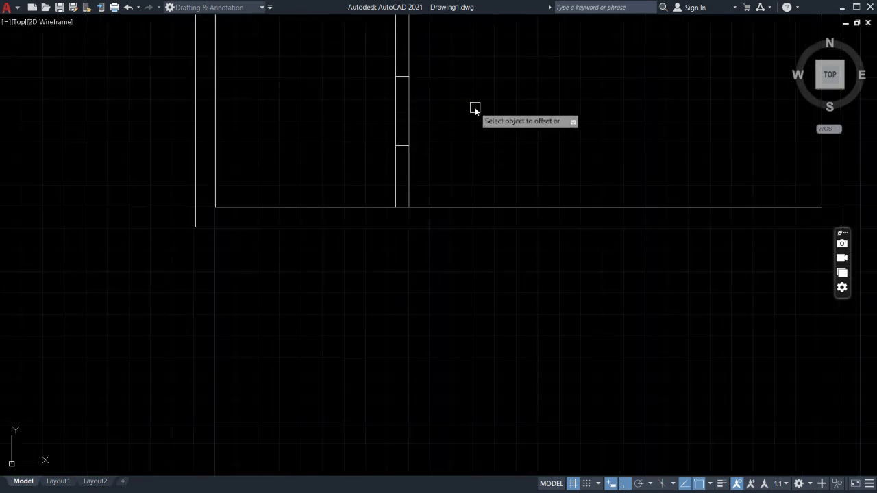
{"action": "middle_click_drag", "start_coordinate": [475, 110], "coordinate": [491, 214]}
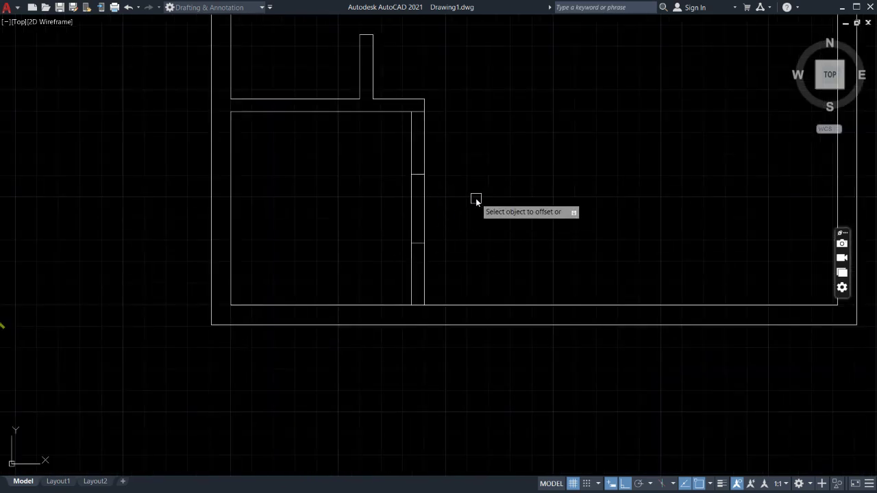
{"action": "key", "text": "Escape"}
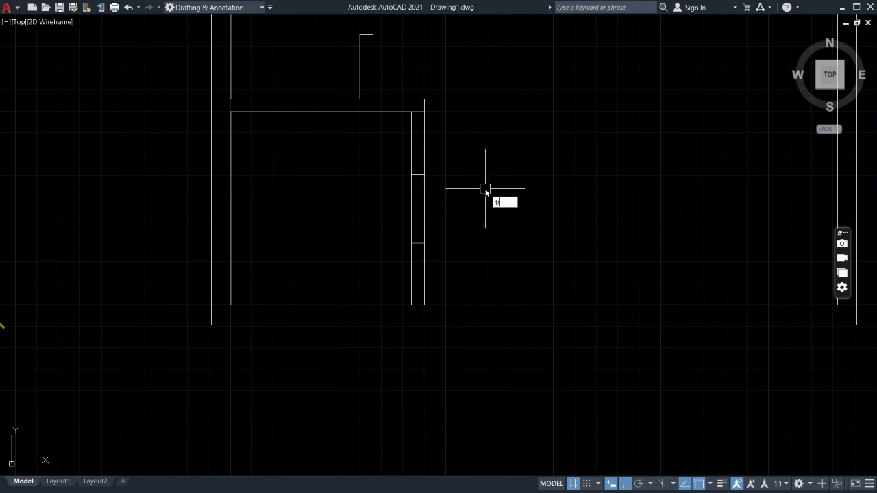
- Trim both vertical faces of the kitchen partition between the two offset marks to open the kitchen doorway
{"action": "key", "text": "Return"}
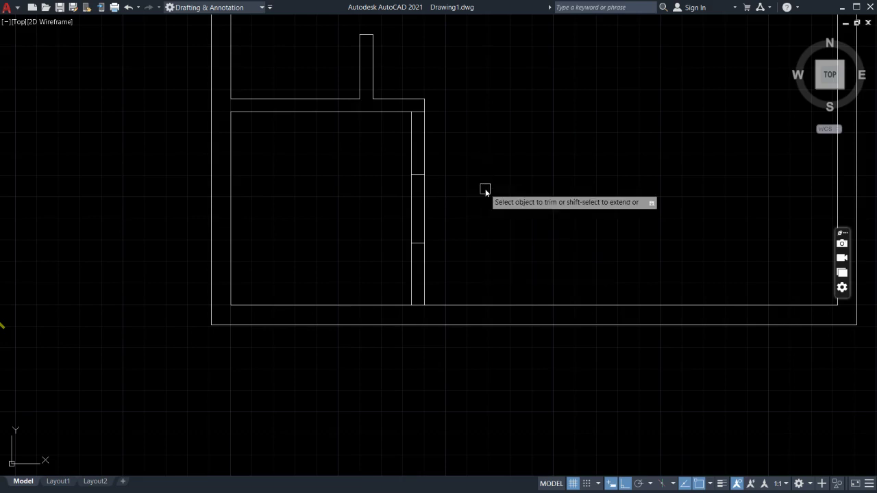
{"action": "left_click_drag", "start_coordinate": [370, 196], "coordinate": [420, 205]}
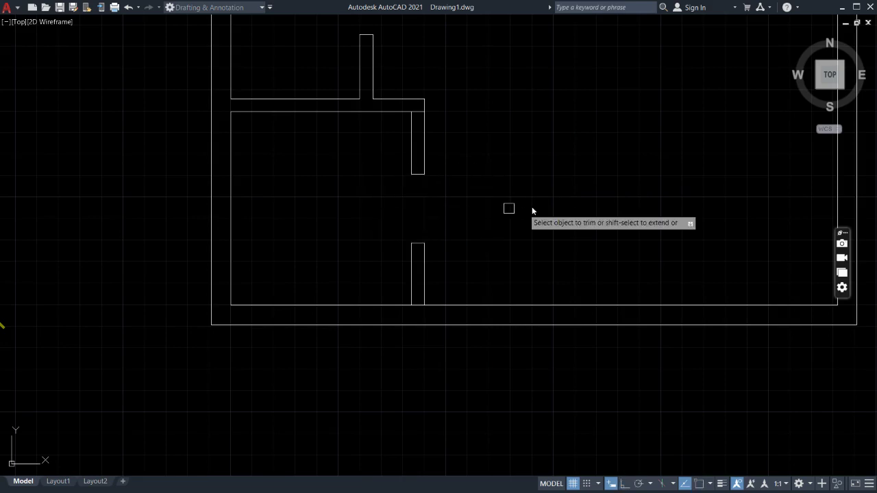
{"action": "scroll", "coordinate": [538, 204], "scroll_direction": "down", "scroll_amount": 5}
{"action": "middle_click_drag", "start_coordinate": [619, 190], "coordinate": [607, 304]}
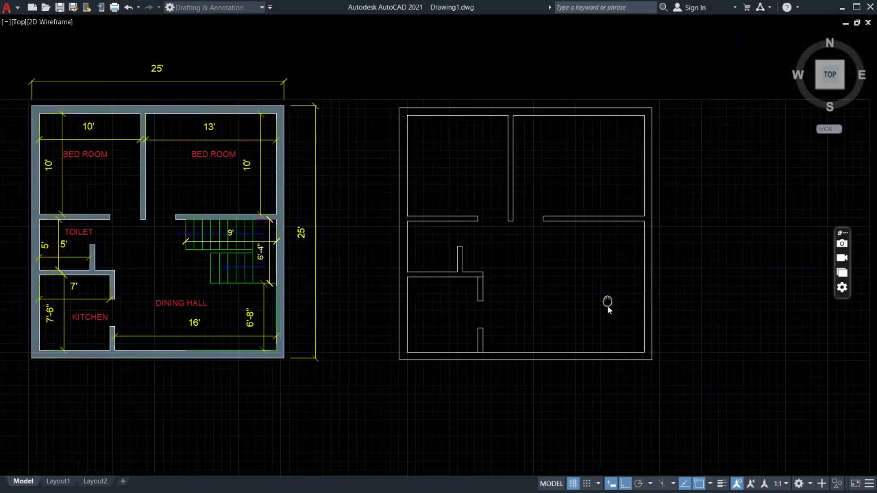
- Trim the leftover short lines where the kitchen partition meets the toilet wall and the lower outer wall
{"action": "scroll", "coordinate": [603, 303], "scroll_direction": "up", "scroll_amount": 4}
{"action": "scroll", "coordinate": [299, 294], "scroll_direction": "up", "scroll_amount": 3}
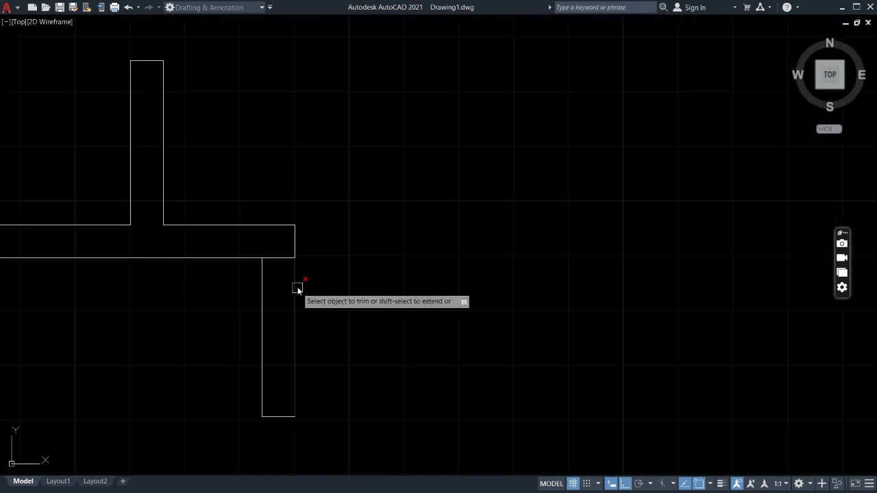
{"action": "scroll", "coordinate": [491, 331], "scroll_direction": "down", "scroll_amount": 3}
{"action": "middle_click_drag", "start_coordinate": [491, 332], "coordinate": [482, 164]}
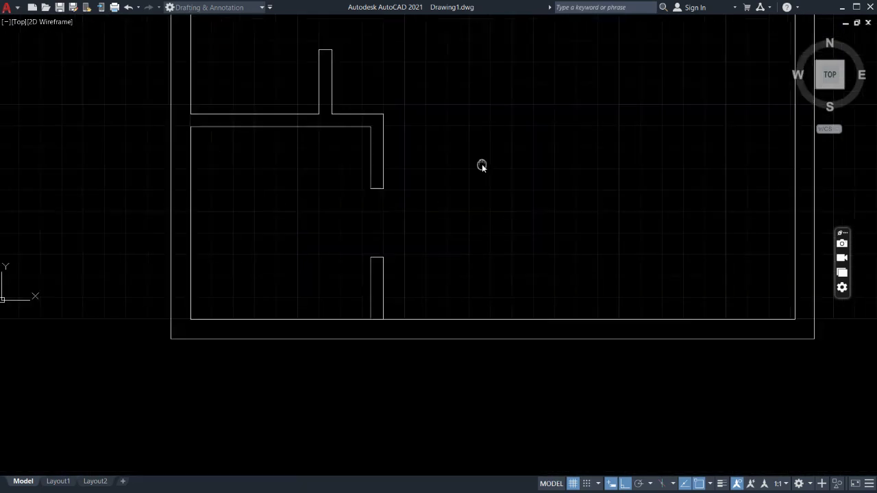
{"action": "scroll", "coordinate": [446, 260], "scroll_direction": "up", "scroll_amount": 4}
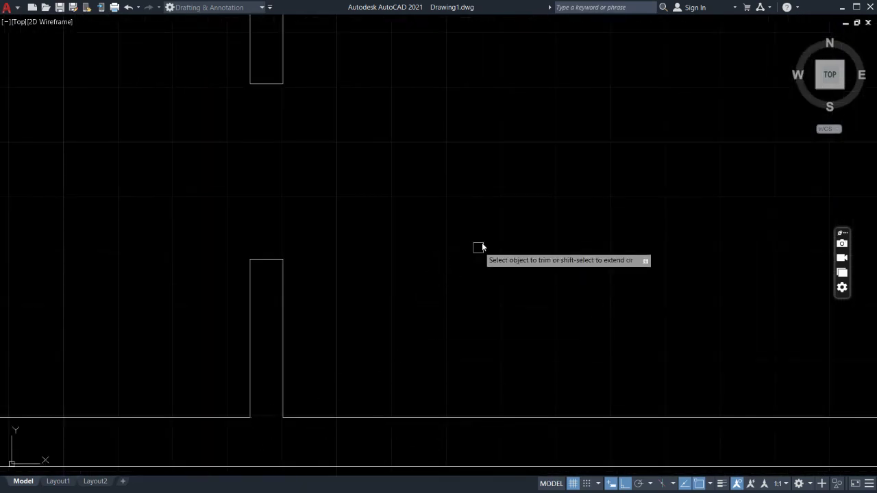
{"action": "scroll", "coordinate": [486, 239], "scroll_direction": "down", "scroll_amount": 6}
{"action": "mouse_move", "coordinate": [580, 197]}
{"action": "middle_mouse_down"}
{"action": "mouse_move", "coordinate": [479, 309]}
{"action": "mouse_move", "coordinate": [647, 288]}
{"action": "middle_mouse_up"}
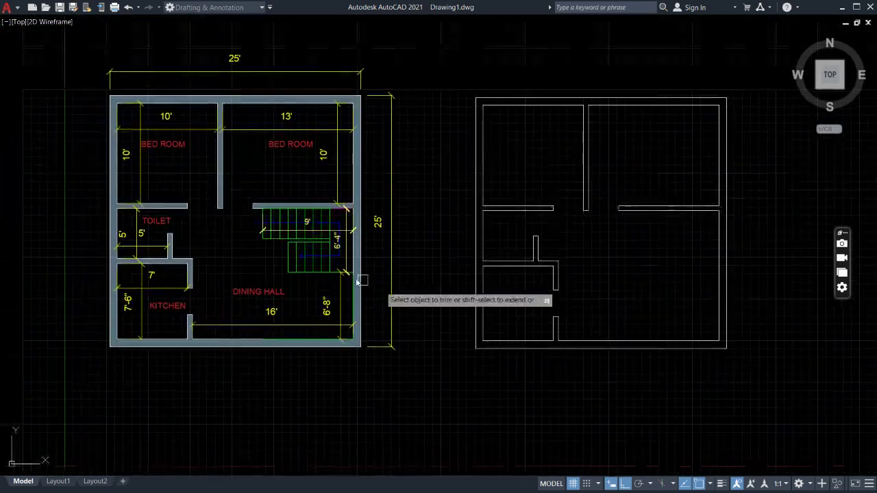
- Turn on Ortho mode and erase the stray short line started in the empty area beside the new plan
{"action": "left_click", "coordinate": [578, 206]}
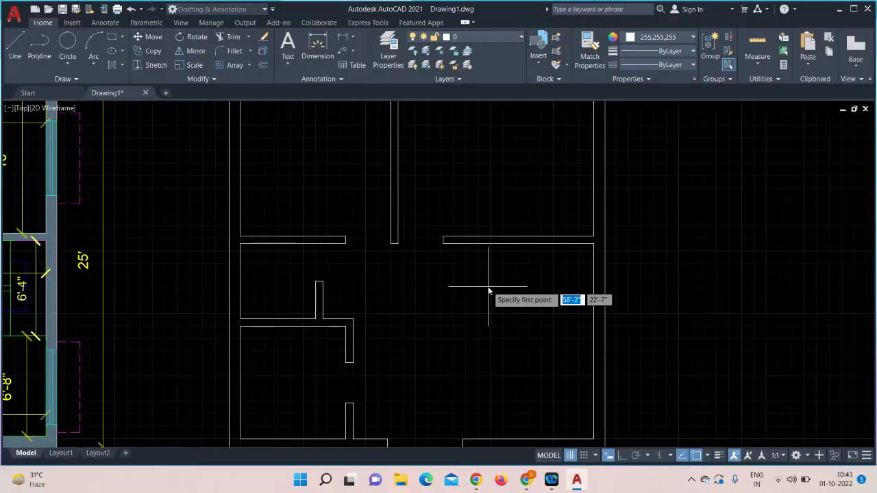
{"action": "scroll", "coordinate": [488, 292], "scroll_direction": "down", "scroll_amount": 4}
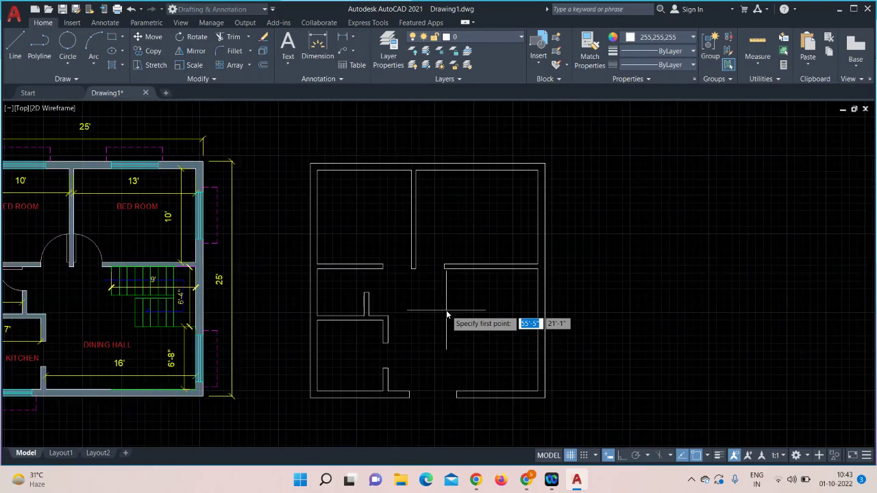
{"action": "middle_click_drag", "start_coordinate": [450, 313], "coordinate": [368, 317]}
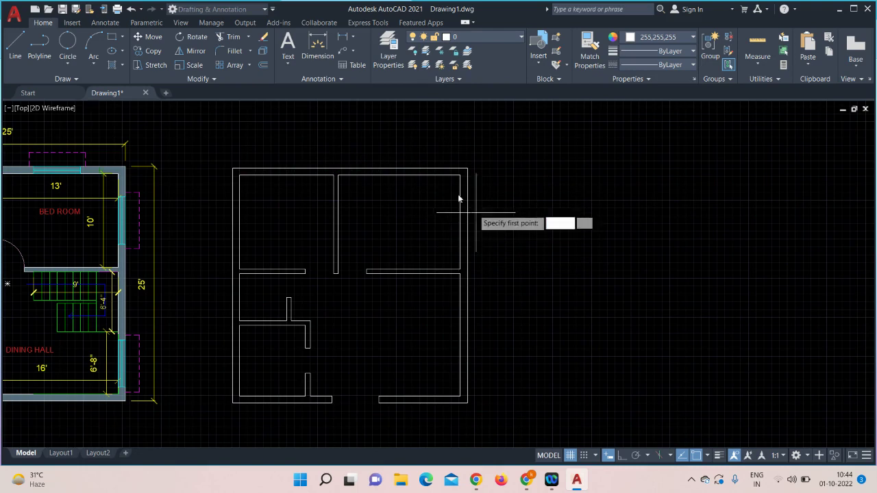
{"action": "left_click", "coordinate": [16, 50]}
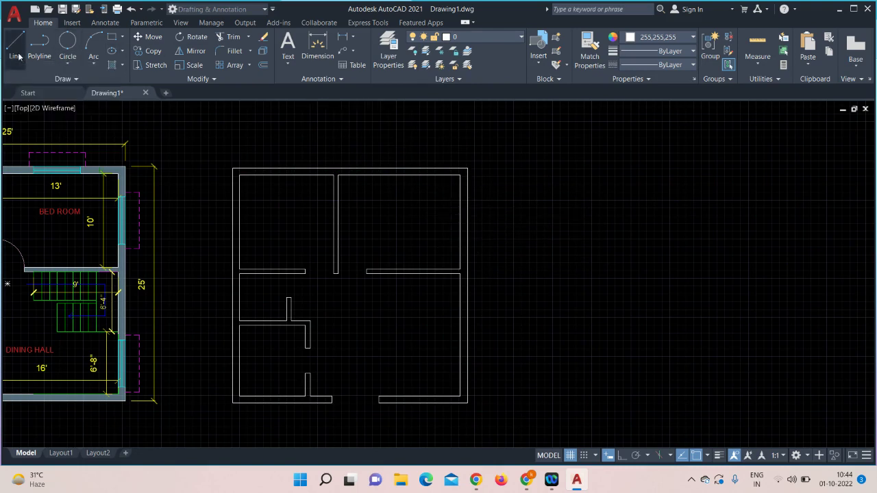
{"action": "left_click", "coordinate": [541, 250]}
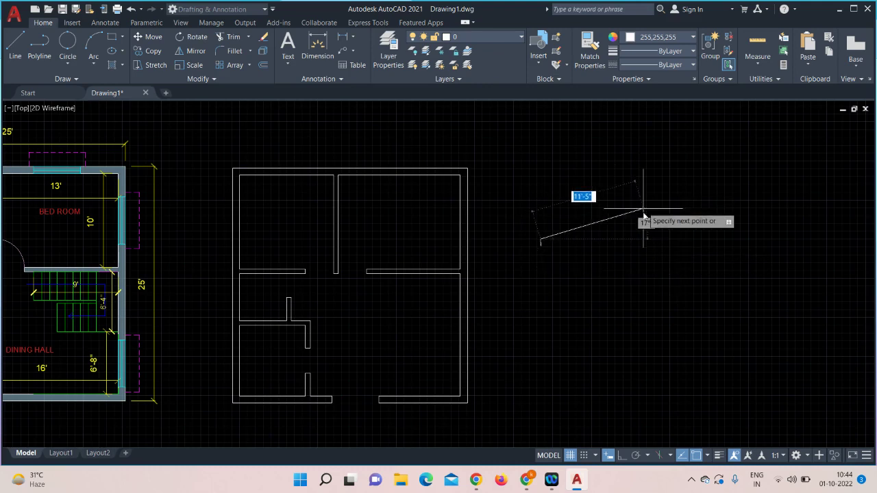
{"action": "left_click", "coordinate": [623, 459]}
{"action": "key", "text": "Escape"}
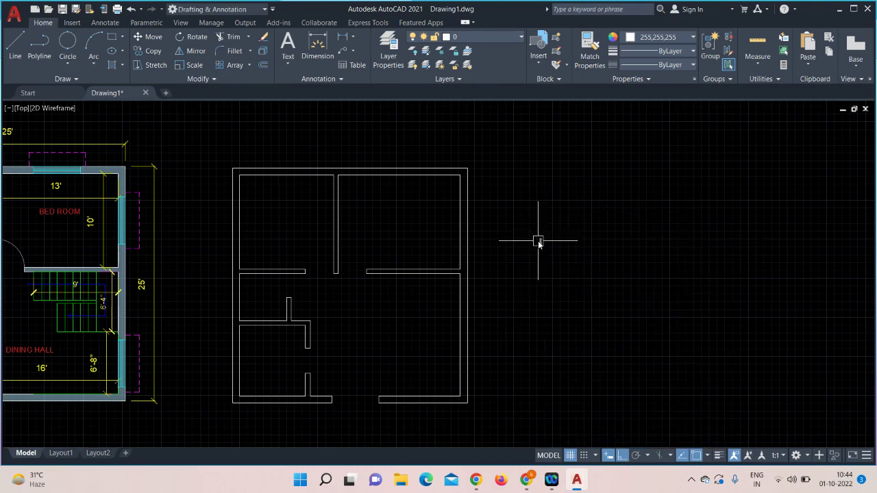
{"action": "left_click", "coordinate": [540, 243]}
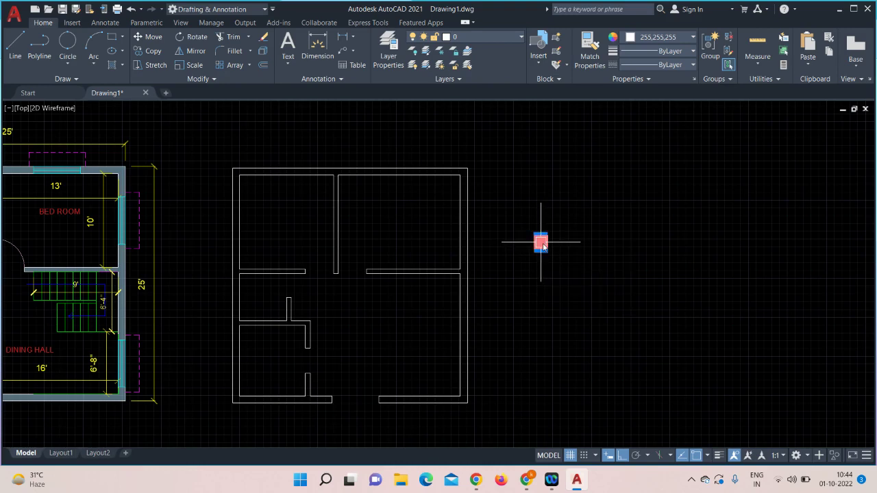
{"action": "key", "text": "Delete"}
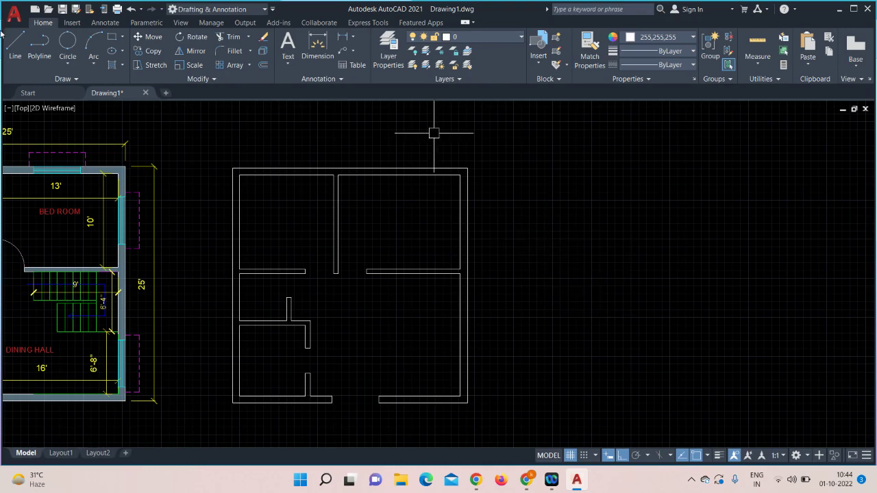
- Draw a closed window outline 5' wide and 9" deep with lines in the empty area beside the new plan
{"action": "type", "text": "l"}
{"action": "key", "text": "Return"}
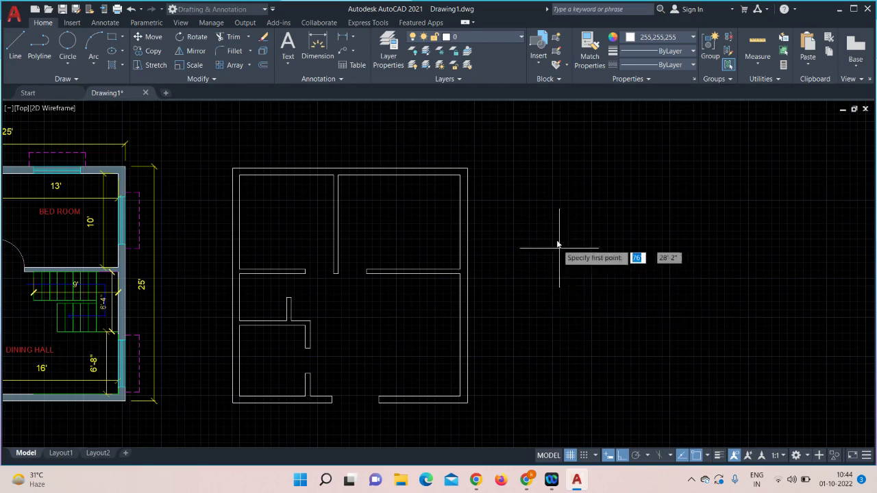
{"action": "left_click", "coordinate": [539, 195]}
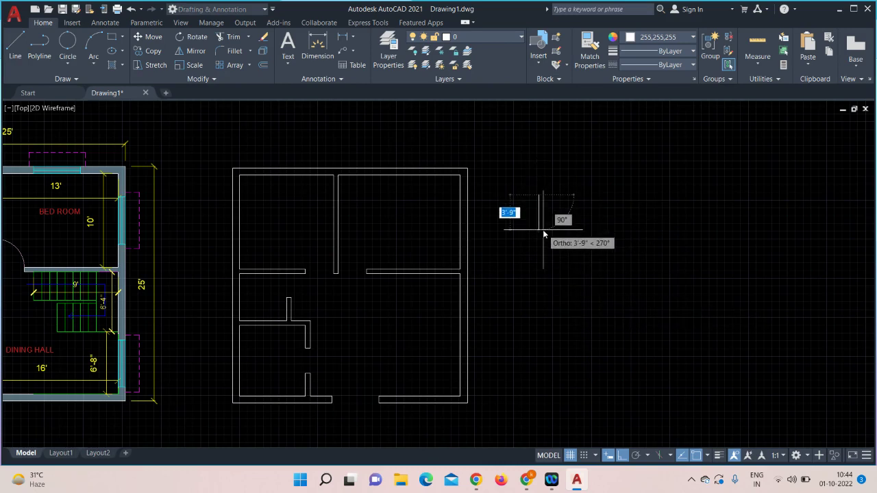
{"action": "type", "text": "9'"}
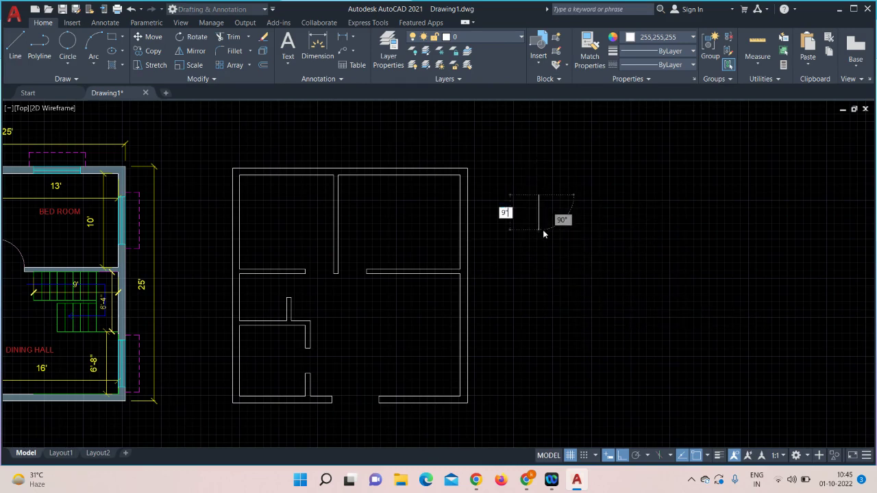
{"action": "key", "text": "Return"}
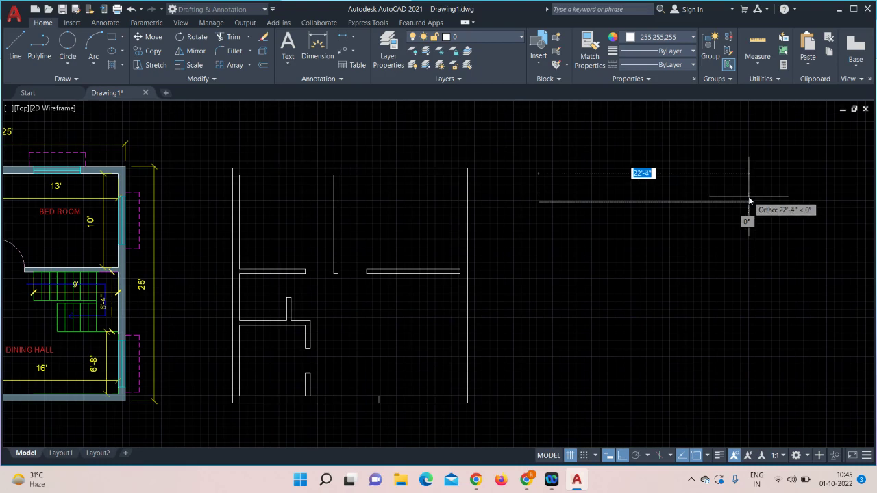
{"action": "type", "text": "5"}
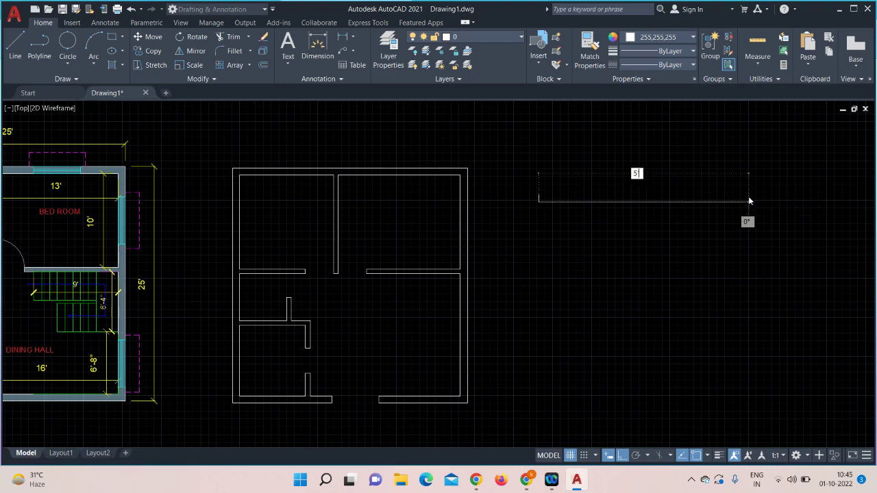
{"action": "key", "text": "Return"}
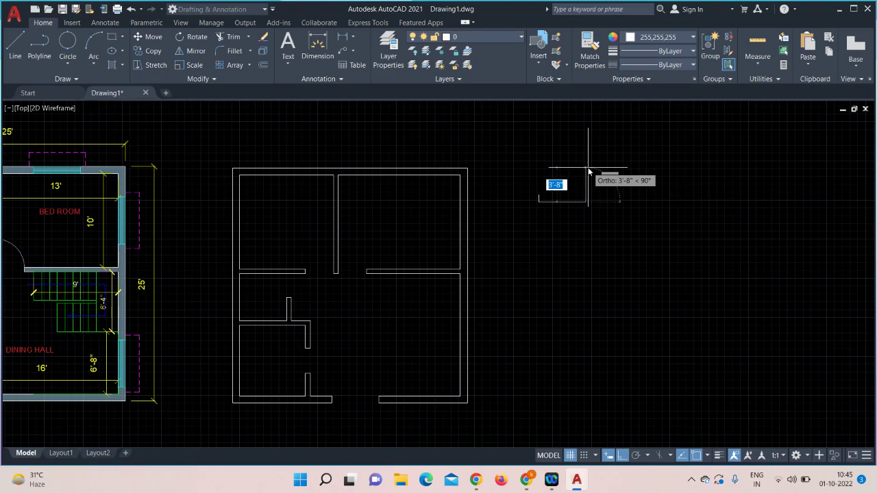
{"action": "type", "text": "9"}
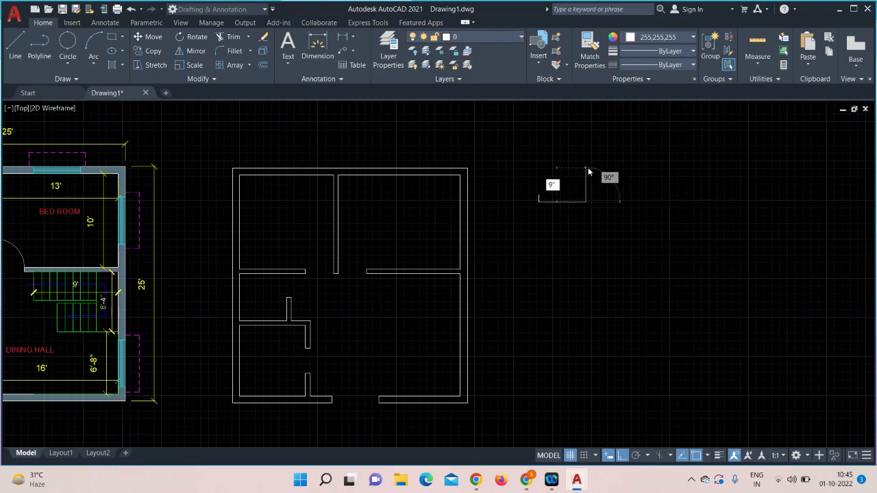
{"action": "key", "text": "Return"}
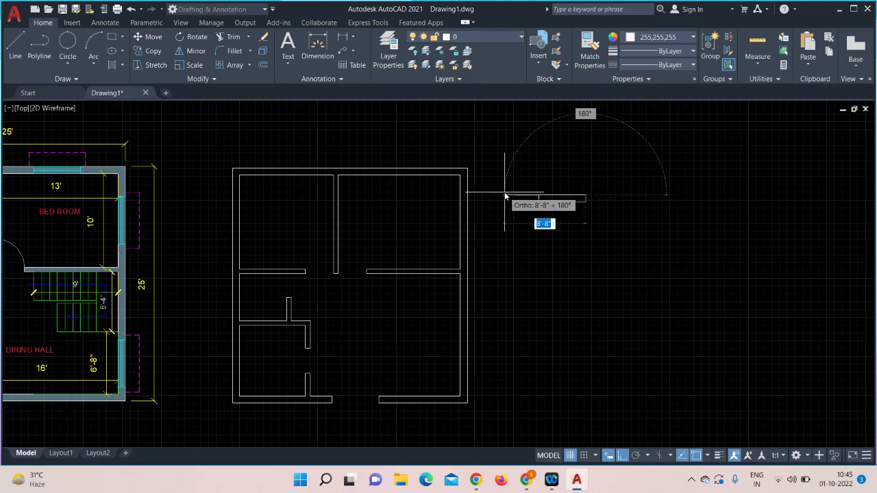
{"action": "type", "text": "5"}
{"action": "key", "text": "Return"}
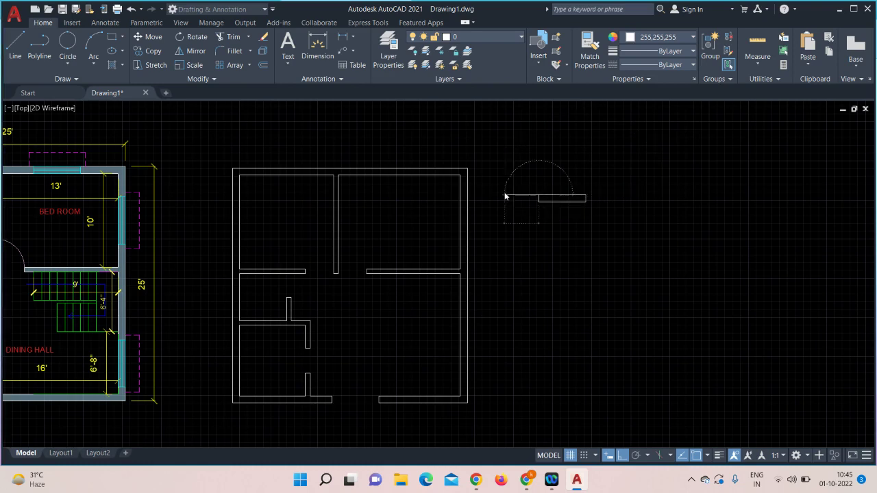
{"action": "key", "text": "Escape"}
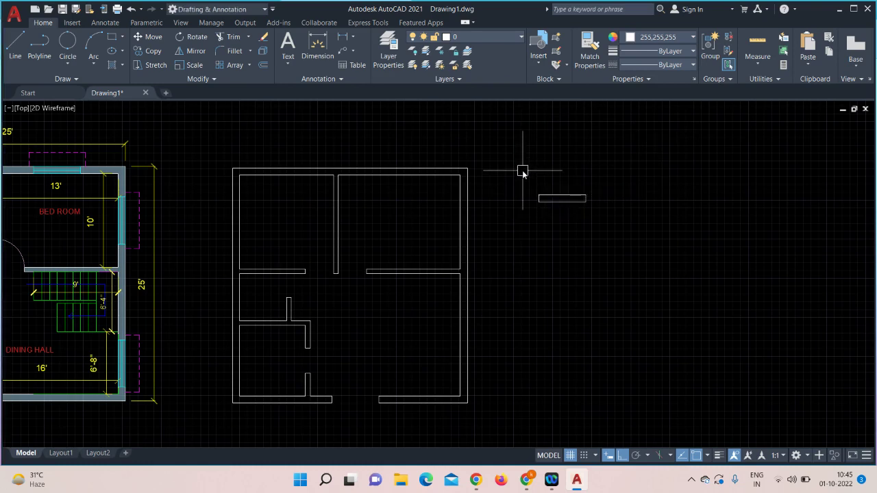
- Draw a horizontal centre line through the window outline between the midpoints of its two short sides
{"action": "scroll", "coordinate": [523, 175], "scroll_direction": "up", "scroll_amount": 4}
{"action": "scroll", "coordinate": [586, 251], "scroll_direction": "up", "scroll_amount": 2}
{"action": "mouse_move", "coordinate": [656, 327]}
{"action": "middle_mouse_down"}
{"action": "mouse_move", "coordinate": [425, 290]}
{"action": "mouse_move", "coordinate": [358, 329]}
{"action": "middle_mouse_up"}
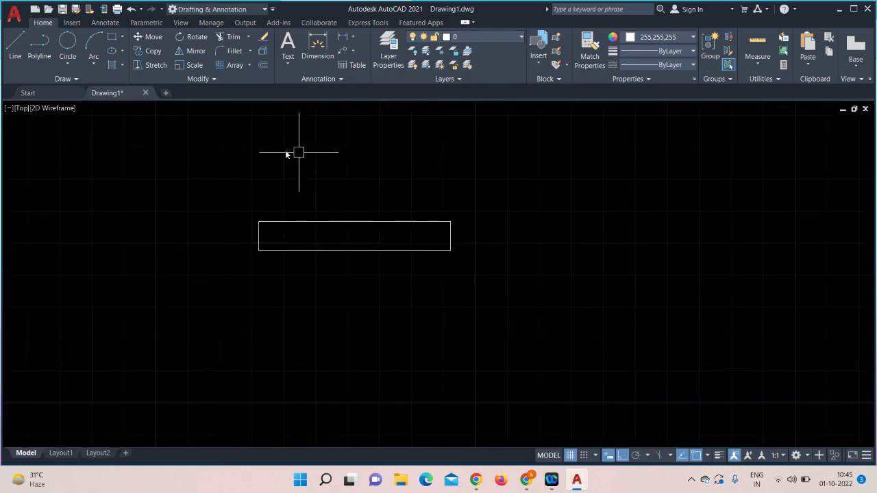
{"action": "left_click", "coordinate": [11, 48]}
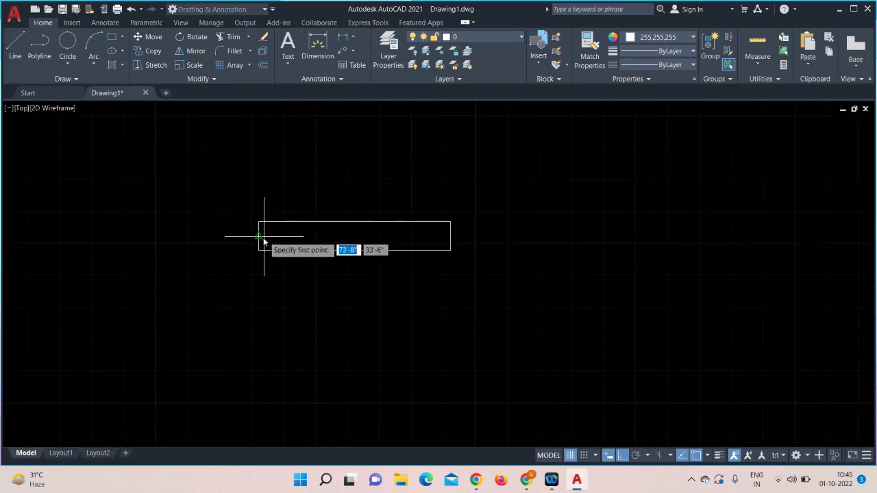
{"action": "left_click", "coordinate": [260, 236]}
{"action": "left_click", "coordinate": [450, 237]}
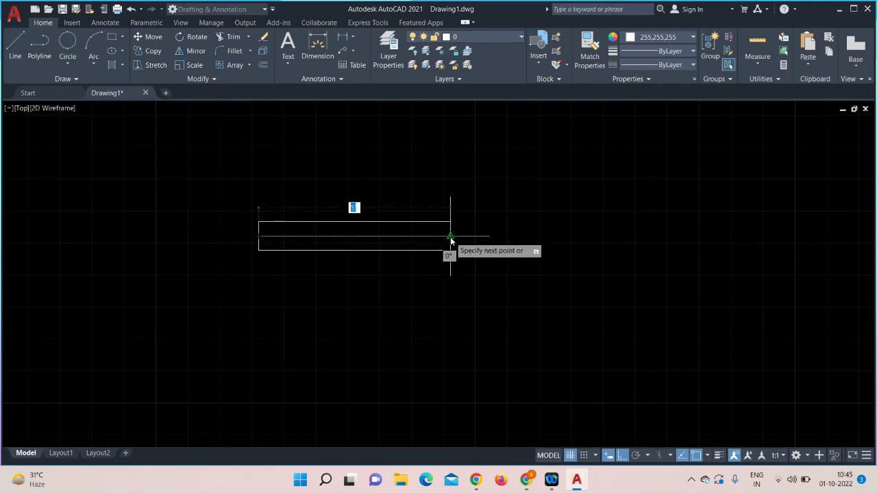
{"action": "key", "text": "Escape"}
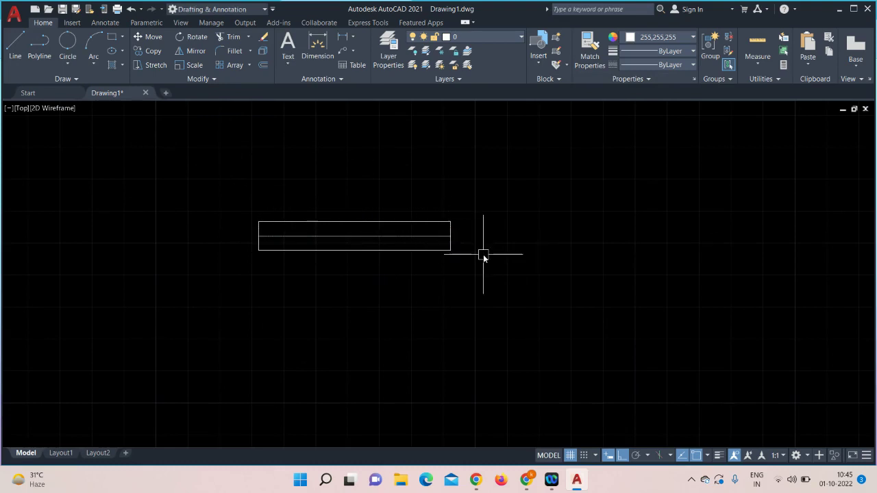
- Offset the window's centre line by 1" both upward and downward
{"action": "type", "text": "o"}
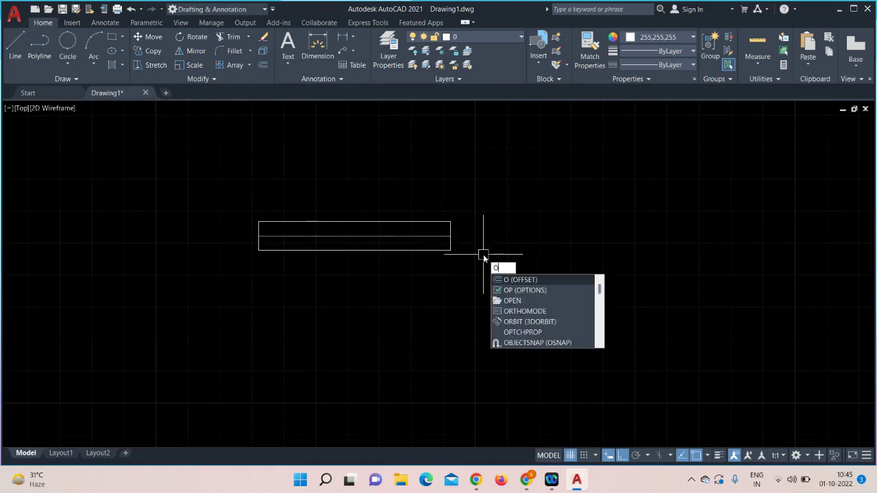
{"action": "key", "text": "Return"}
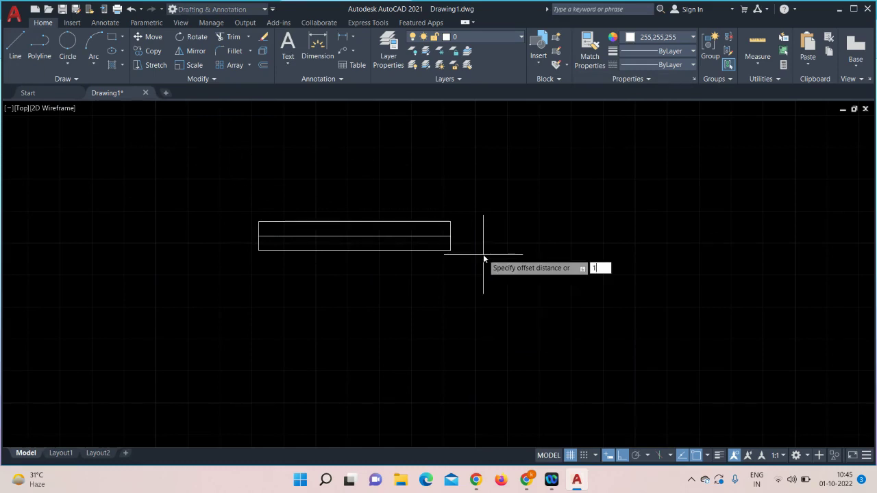
{"action": "type", "text": "1"}
{"action": "key", "text": "Return"}
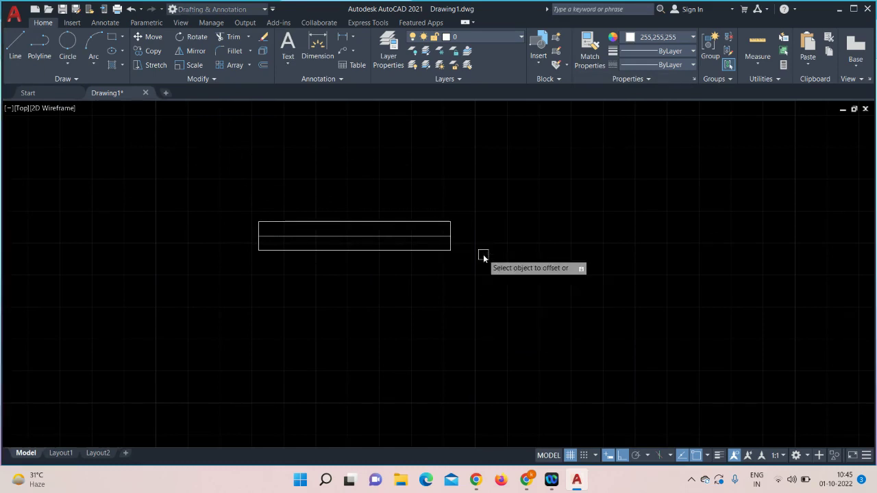
{"action": "left_click", "coordinate": [413, 234]}
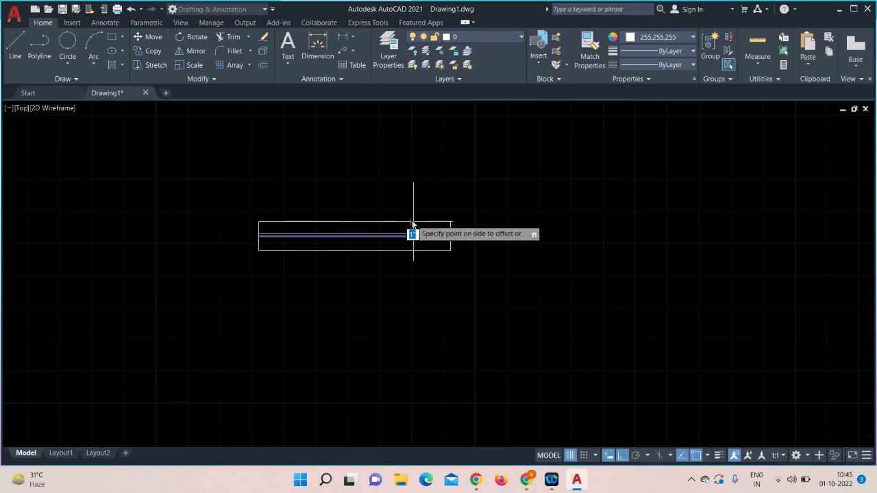
{"action": "left_click", "coordinate": [414, 231]}
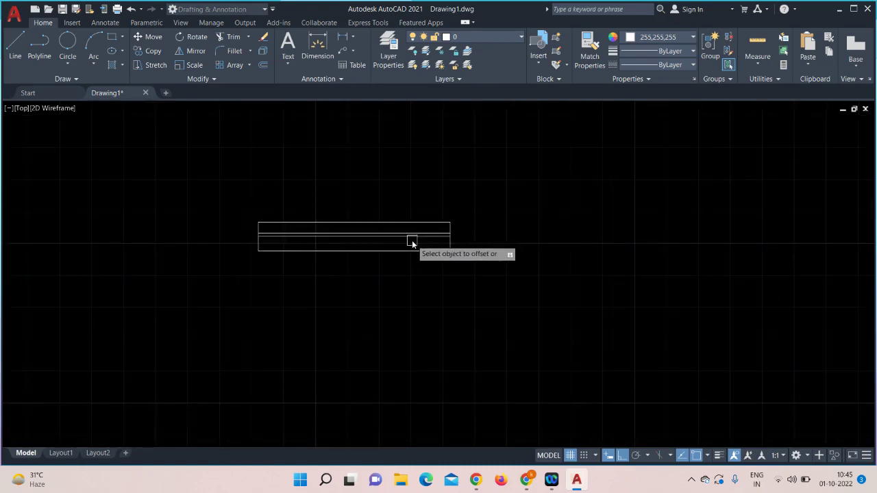
{"action": "scroll", "coordinate": [412, 240], "scroll_direction": "up", "scroll_amount": 4}
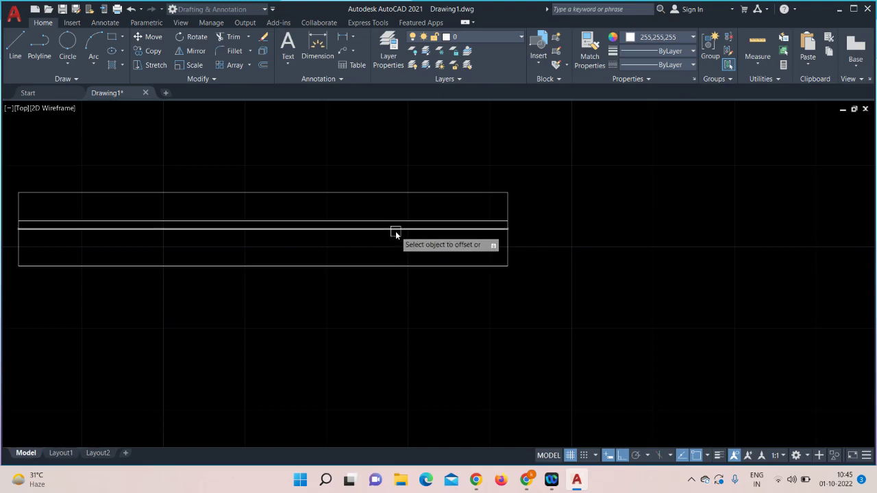
{"action": "left_click", "coordinate": [396, 230]}
{"action": "left_click", "coordinate": [396, 264]}
- Delete the original centre line between the two offset lines of the window
{"action": "scroll", "coordinate": [396, 265], "scroll_direction": "up", "scroll_amount": 4}
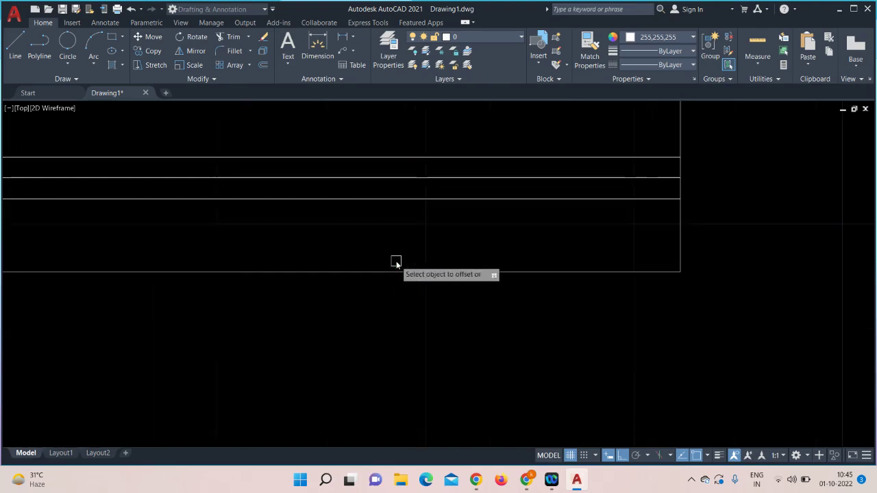
{"action": "left_click", "coordinate": [383, 178]}
{"action": "key", "text": "Delete"}
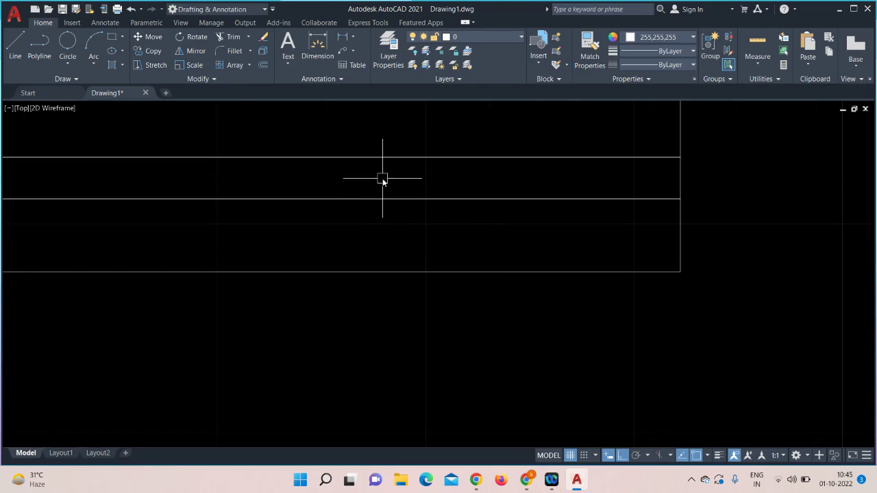
- Draw a 6" horizontal helper line outward to the right from the window's upper right corner
{"action": "scroll", "coordinate": [381, 179], "scroll_direction": "down", "scroll_amount": 2}
{"action": "middle_click_drag", "start_coordinate": [347, 373], "coordinate": [589, 377]}
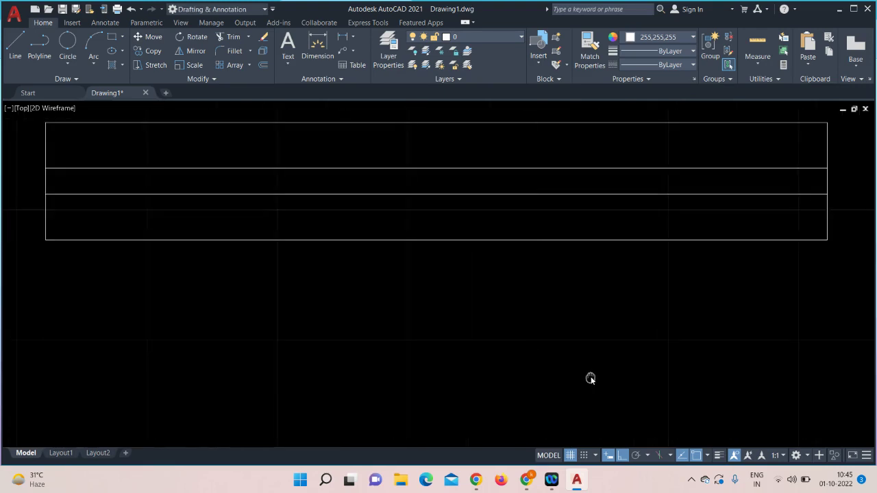
{"action": "middle_click_drag", "start_coordinate": [529, 290], "coordinate": [505, 398]}
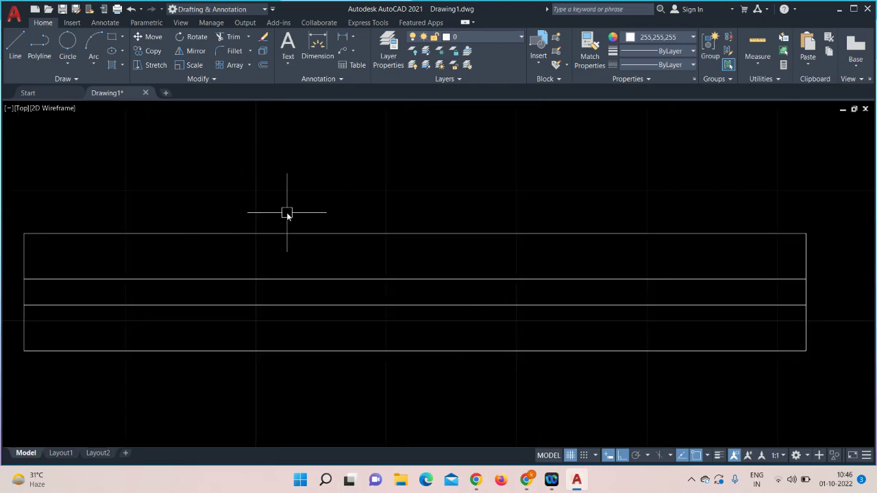
{"action": "scroll", "coordinate": [612, 180], "scroll_direction": "down", "scroll_amount": 2}
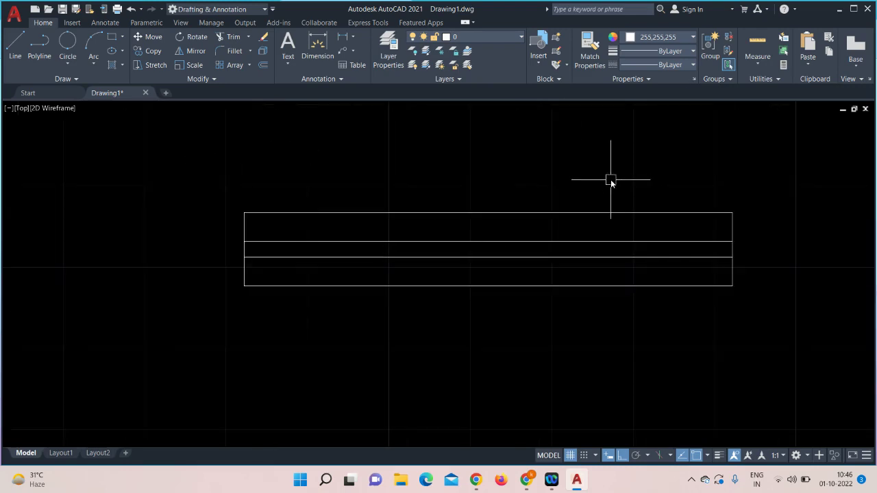
{"action": "scroll", "coordinate": [611, 179], "scroll_direction": "down", "scroll_amount": 2}
{"action": "middle_click_drag", "start_coordinate": [611, 174], "coordinate": [484, 258]}
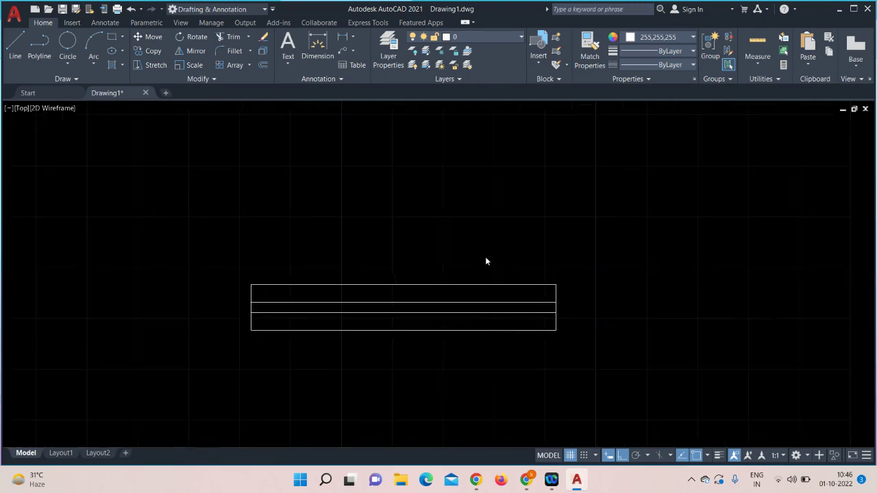
{"action": "left_click", "coordinate": [15, 55]}
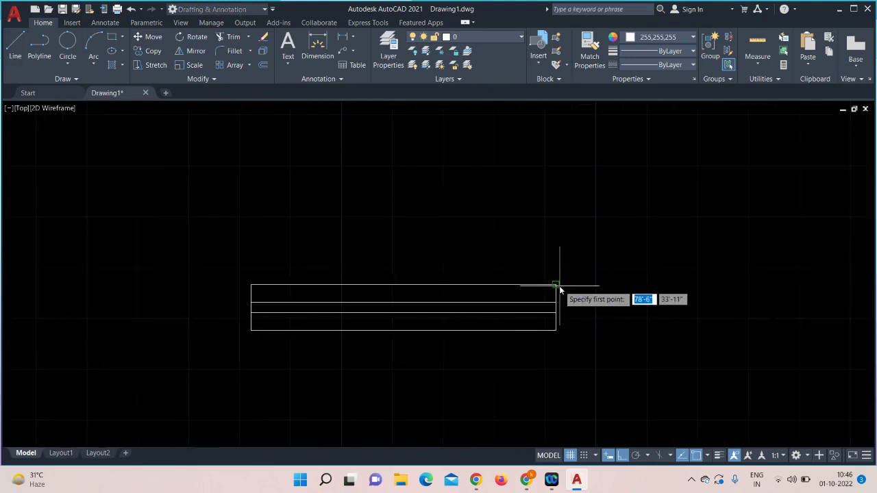
{"action": "left_click", "coordinate": [556, 285]}
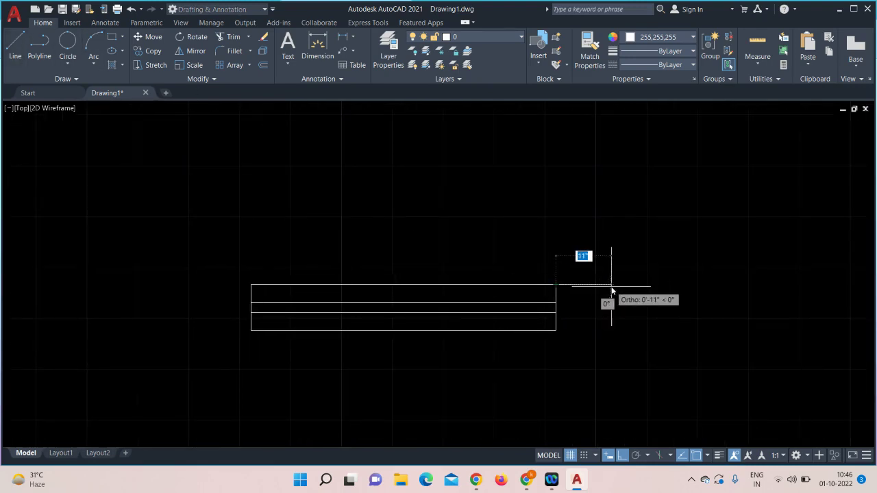
{"action": "type", "text": "6"}
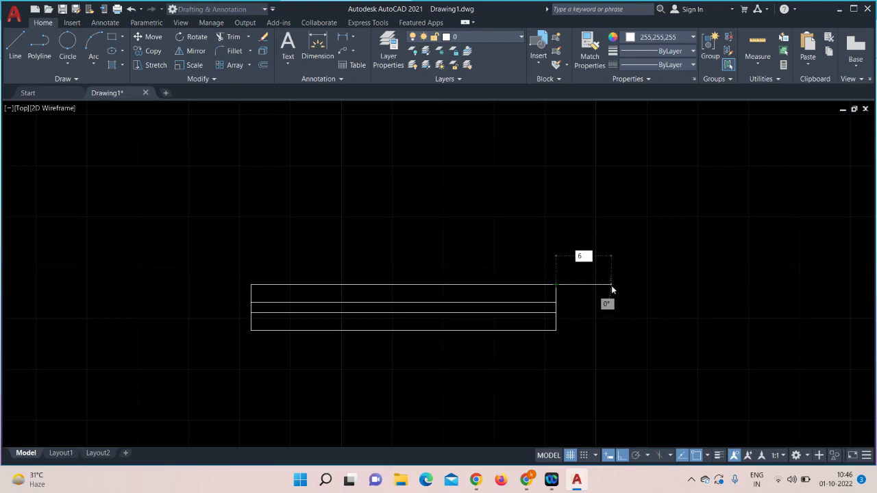
{"action": "key", "text": "Return"}
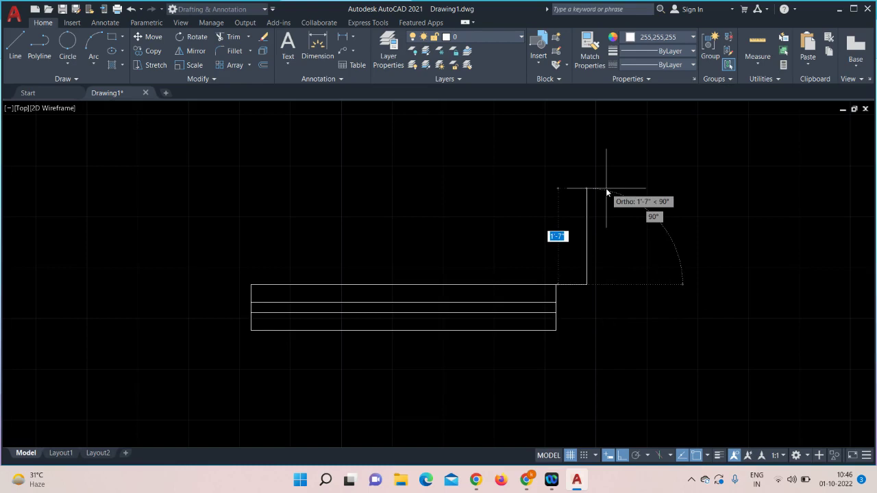
- Continue the shade outline 1'6" up, 6' left and 1'6" down, and delete the 6" helper line at the window's corner
{"action": "type", "text": "1"}
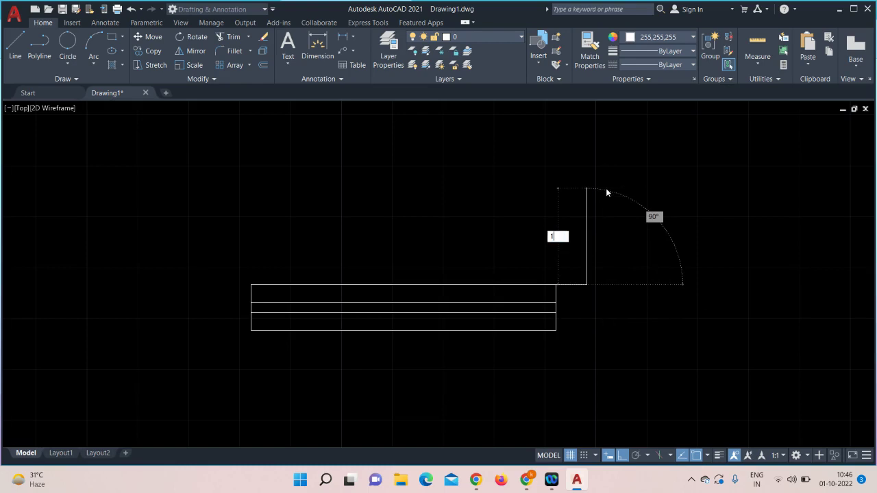
{"action": "type", "text": "'6\""}
{"action": "key", "text": "Return"}
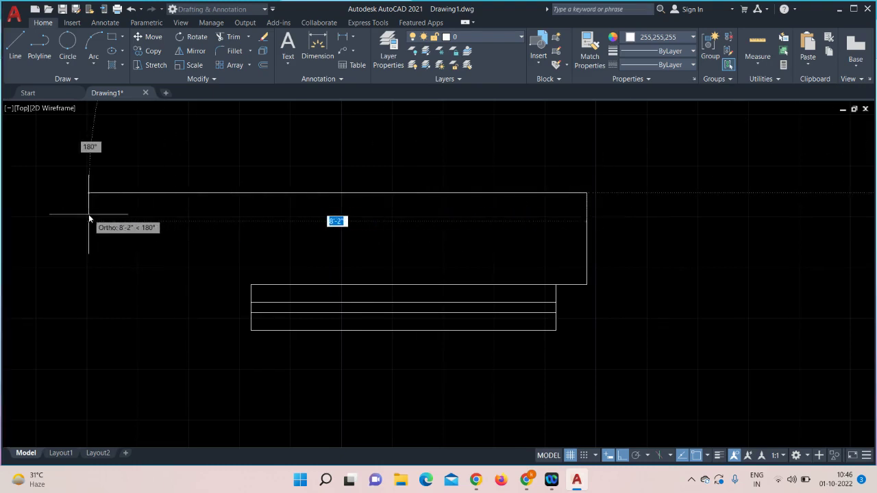
{"action": "type", "text": "7"}
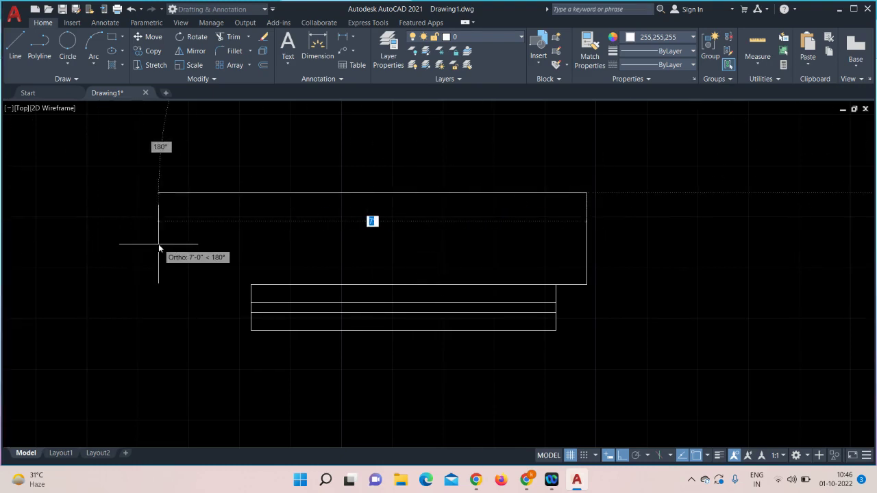
{"action": "type", "text": "6"}
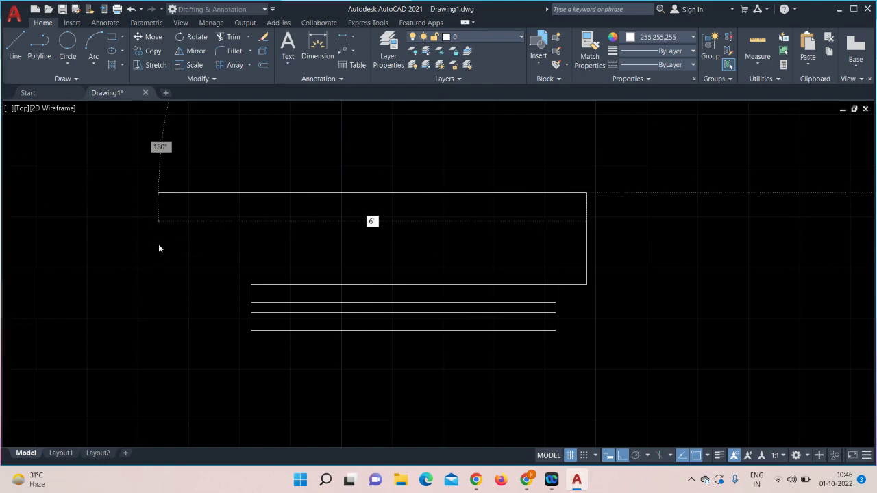
{"action": "key", "text": "Return"}
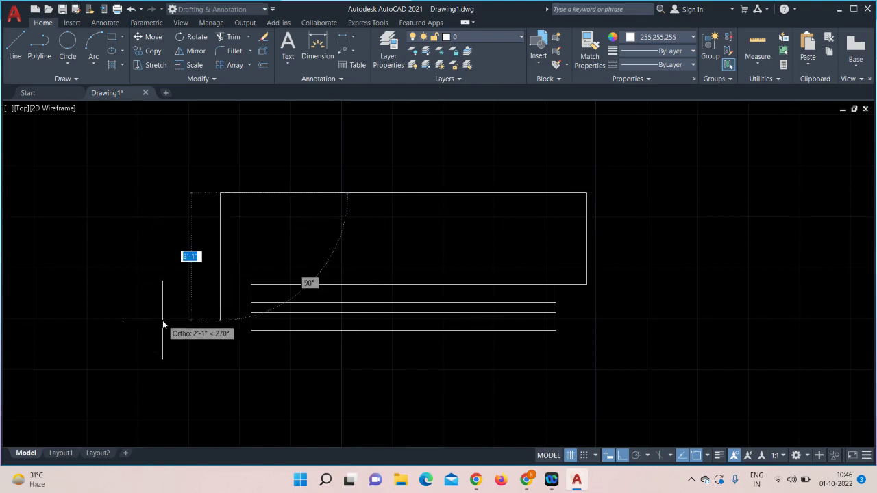
{"action": "type", "text": "1'6"}
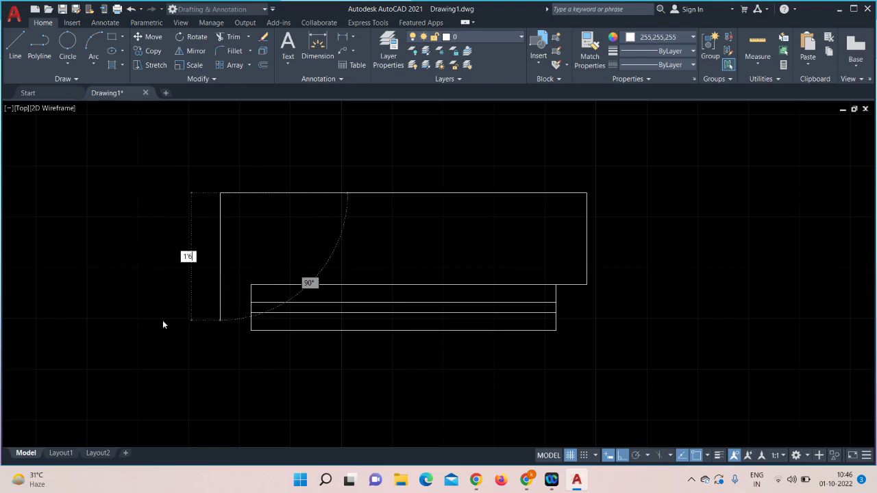
{"action": "type", "text": "\""}
{"action": "key", "text": "Return"}
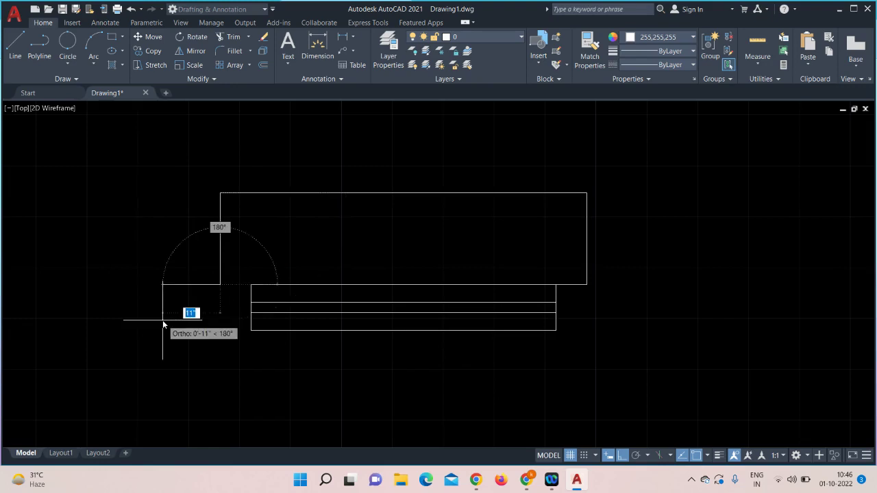
{"action": "key", "text": "Escape"}
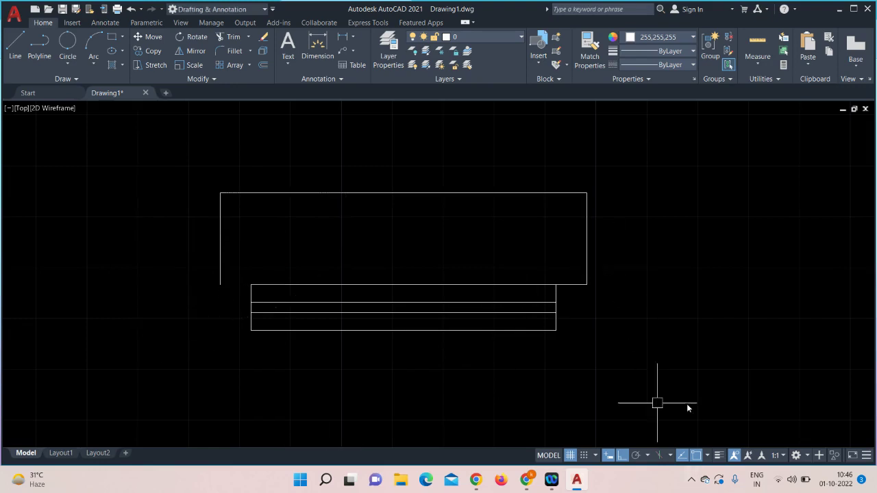
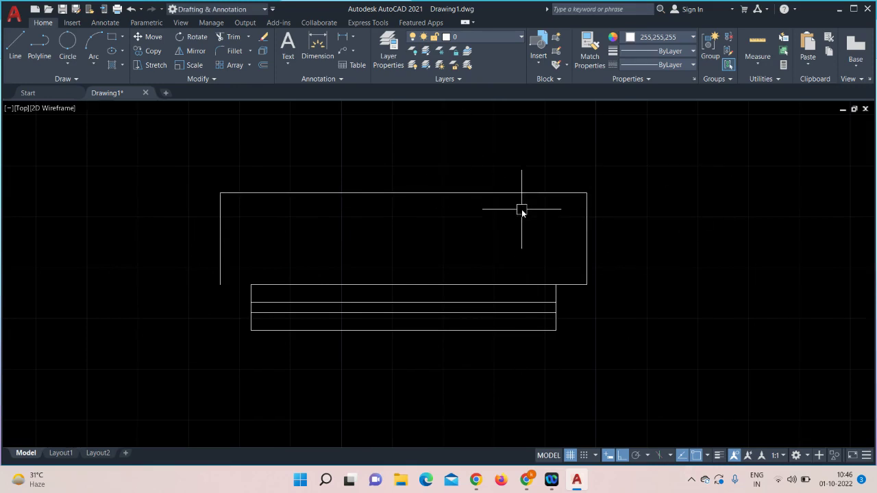
{"action": "left_click", "coordinate": [571, 284]}
{"action": "key", "text": "Delete"}
- Change the colour of all the window's lines to Cyan, leaving out the shade outline
{"action": "left_click", "coordinate": [565, 262]}
{"action": "left_click", "coordinate": [239, 377]}
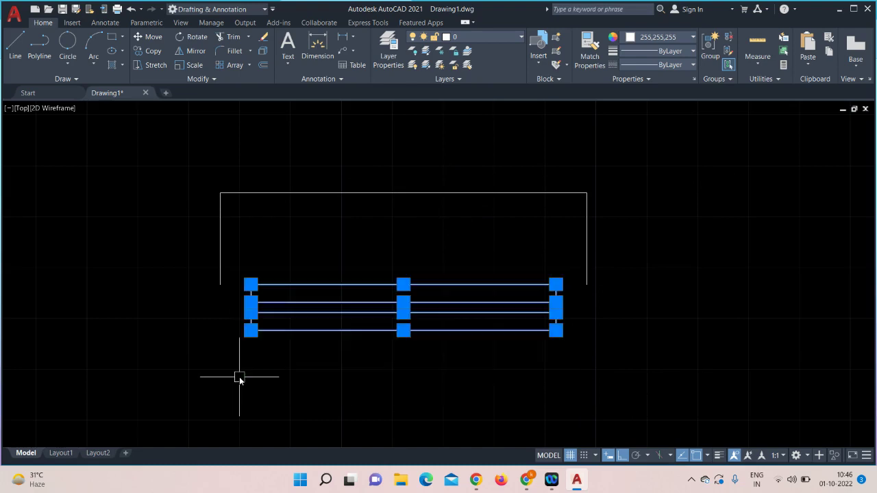
{"action": "left_click", "coordinate": [662, 38]}
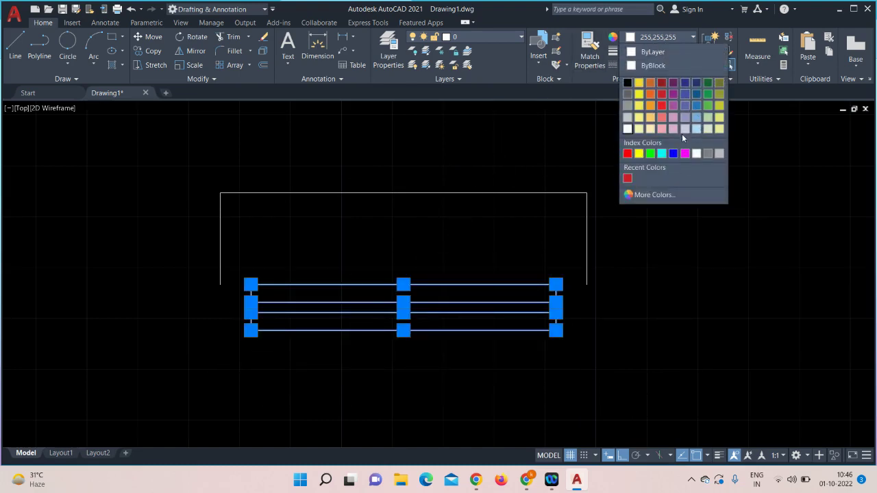
{"action": "left_click", "coordinate": [662, 154]}
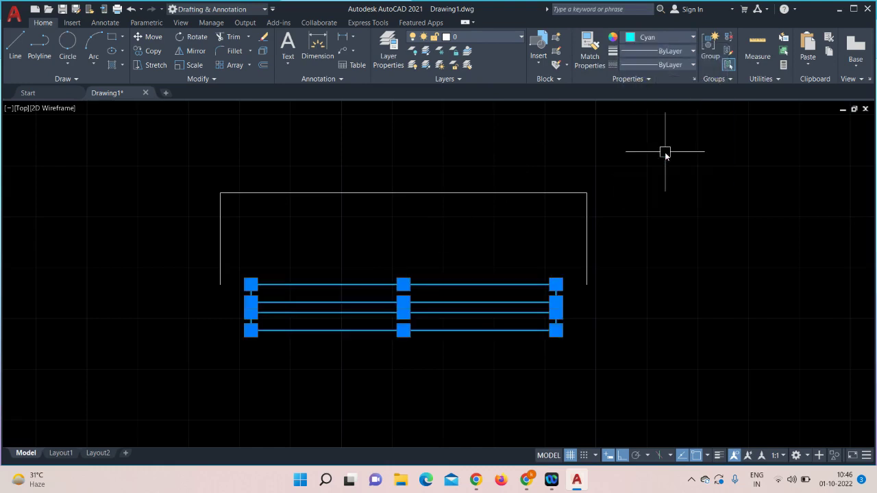
{"action": "key", "text": "Escape"}
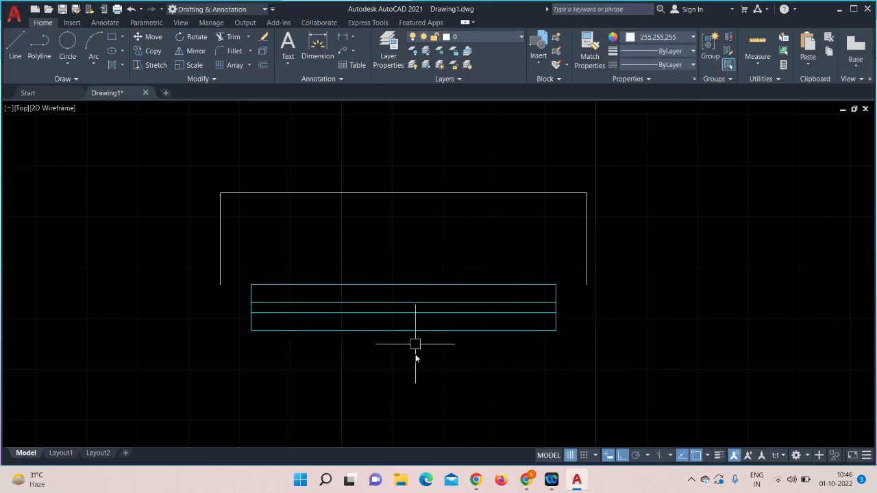
- Load the HIDDENX2 linetype from acadiso.lin into the drawing
{"action": "left_click", "coordinate": [478, 193]}
{"action": "left_click", "coordinate": [587, 240]}
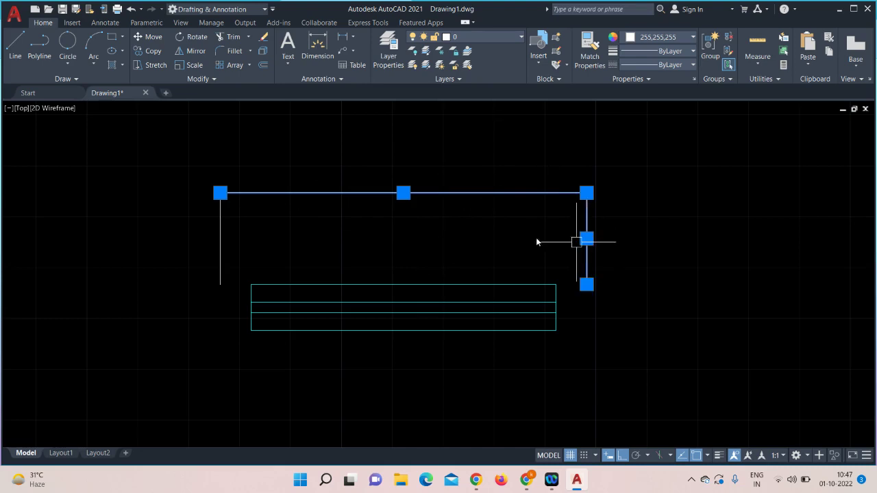
{"action": "left_click", "coordinate": [220, 244]}
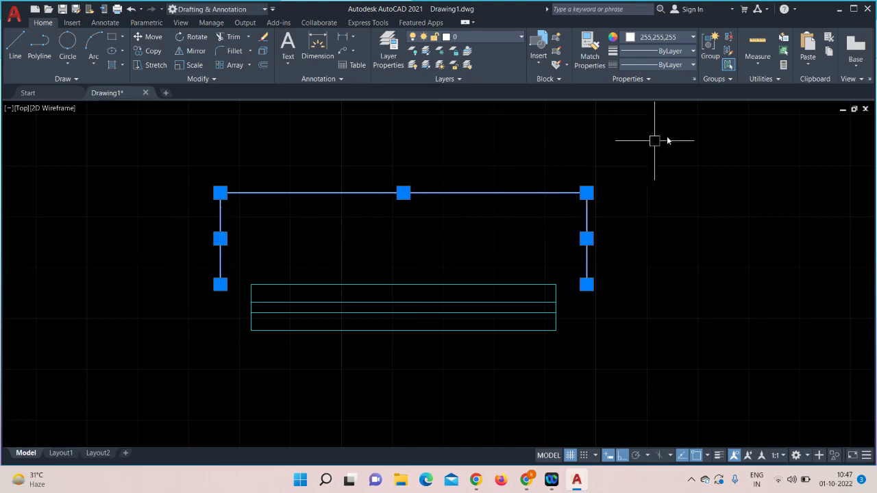
{"action": "left_click", "coordinate": [685, 66]}
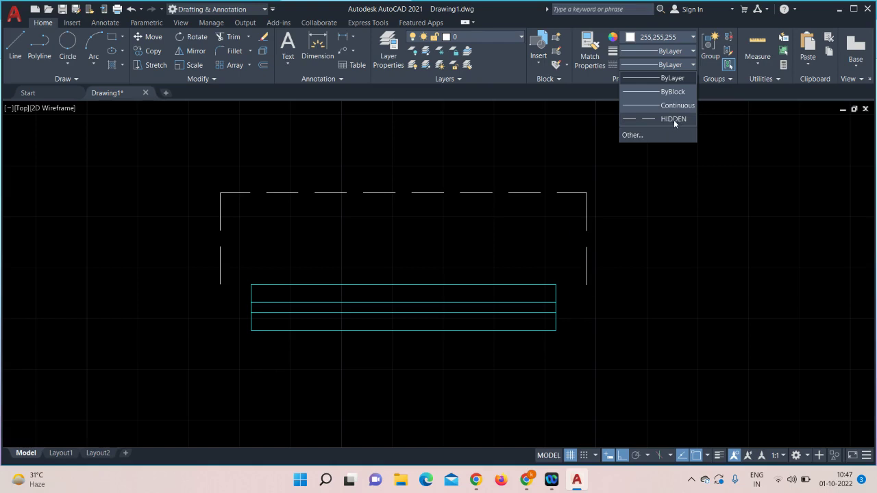
{"action": "left_click", "coordinate": [631, 136]}
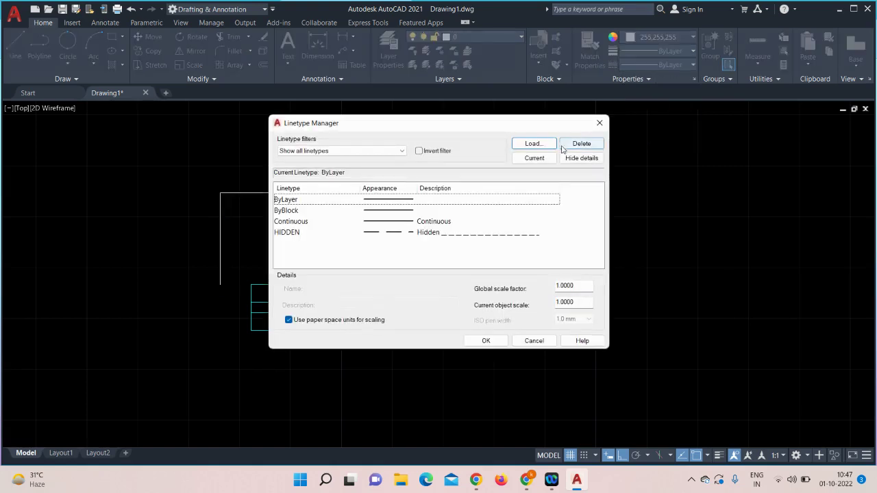
{"action": "left_click", "coordinate": [532, 143]}
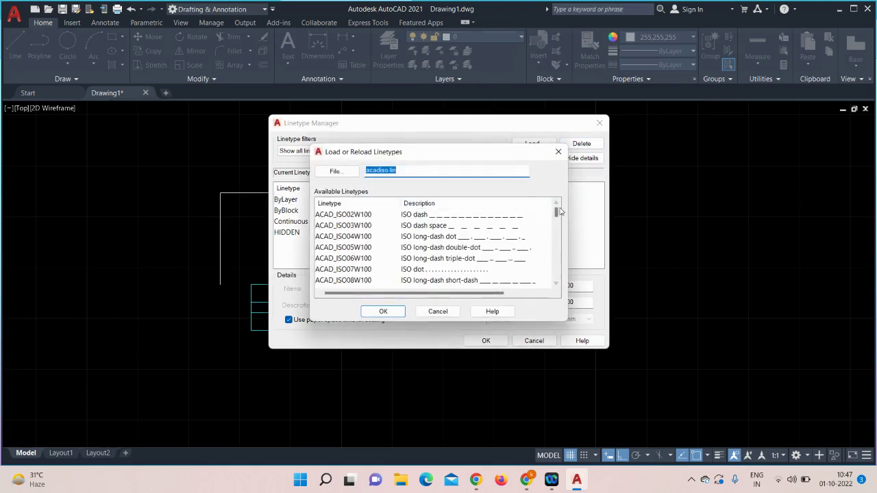
{"action": "left_click_drag", "start_coordinate": [556, 212], "coordinate": [555, 258]}
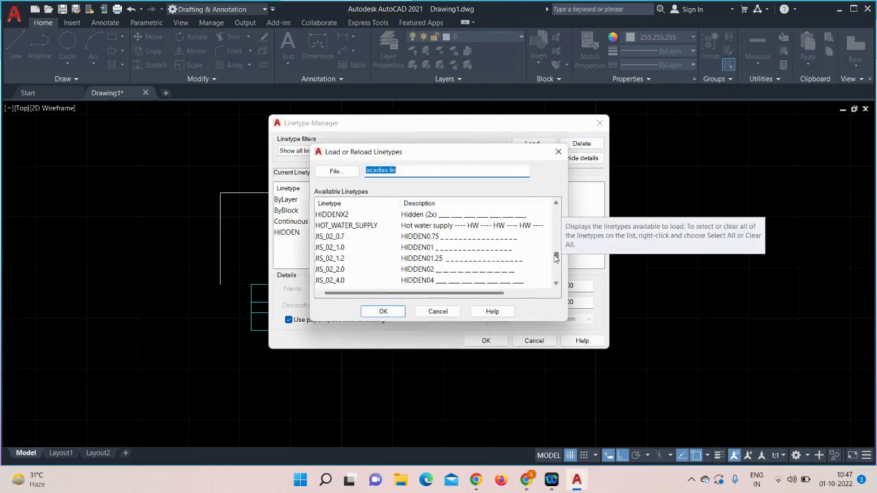
{"action": "left_click", "coordinate": [383, 312]}
{"action": "left_click", "coordinate": [508, 195]}
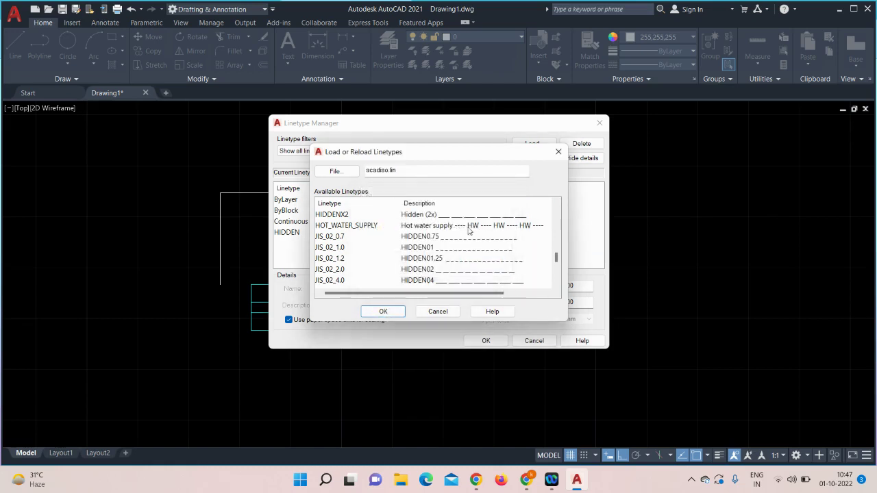
{"action": "left_click", "coordinate": [383, 312]}
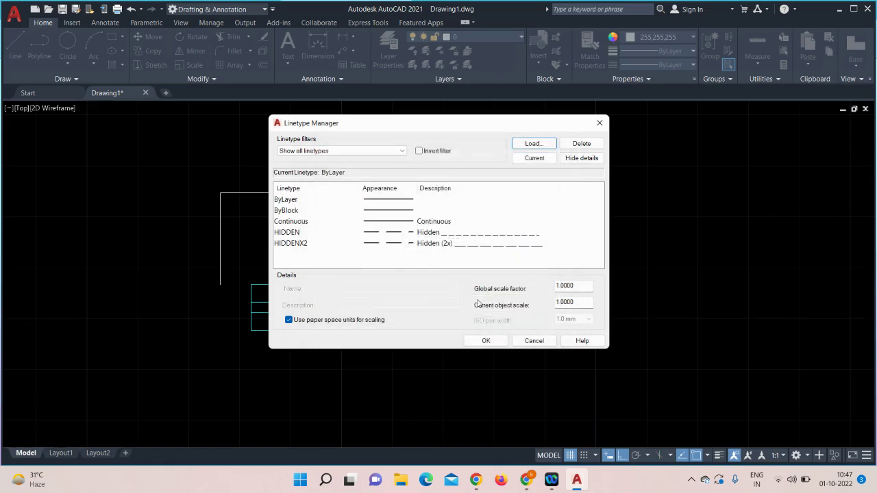
{"action": "left_click", "coordinate": [482, 341]}
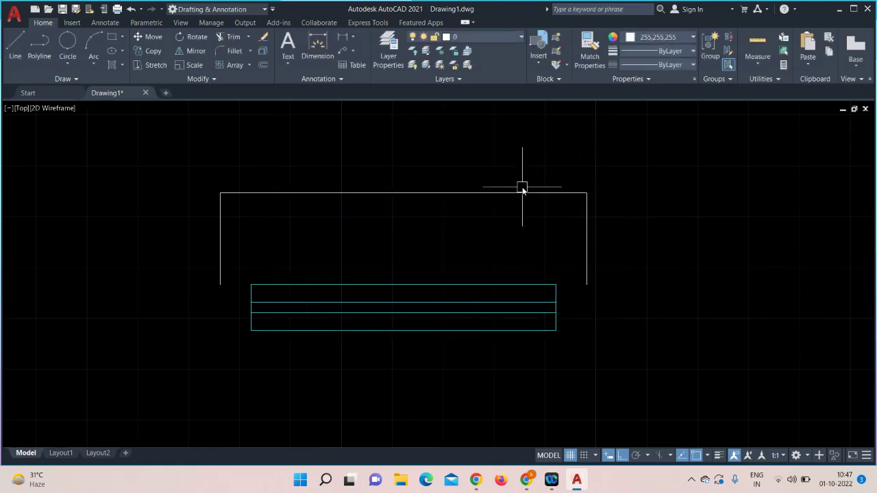
- Set the linetype of the three shade outline lines above the window to HIDDEN
{"action": "left_click", "coordinate": [519, 193]}
{"action": "left_click", "coordinate": [586, 241]}
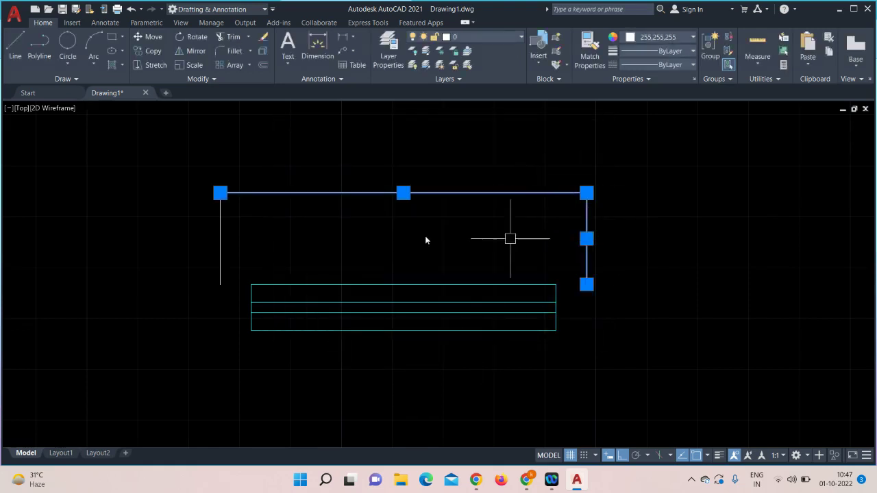
{"action": "left_click", "coordinate": [218, 243]}
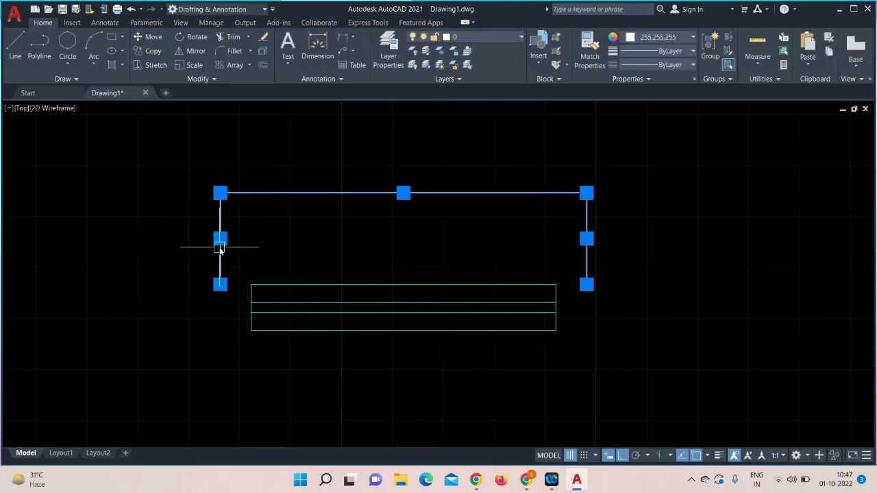
{"action": "left_click", "coordinate": [685, 66]}
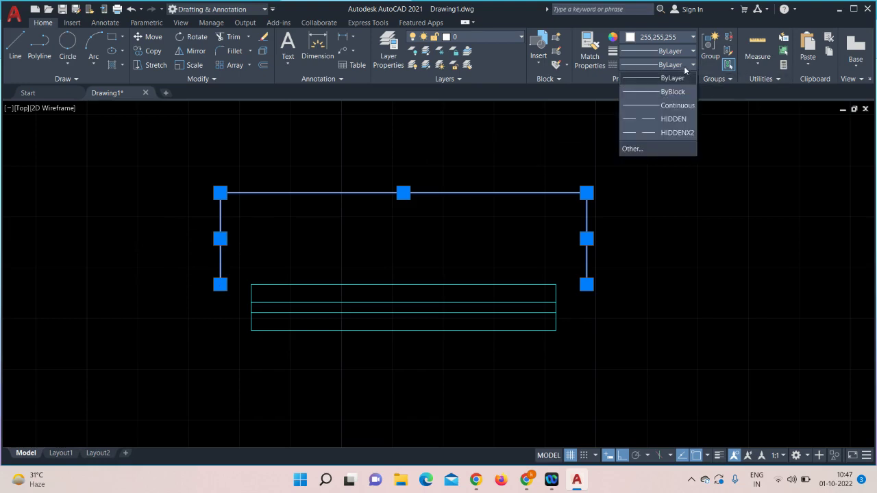
{"action": "left_click", "coordinate": [676, 118]}
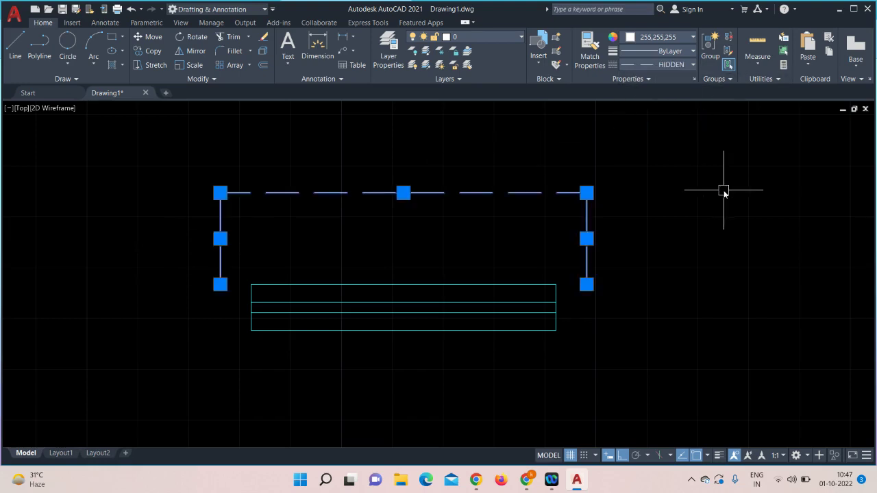
{"action": "key", "text": "Escape"}
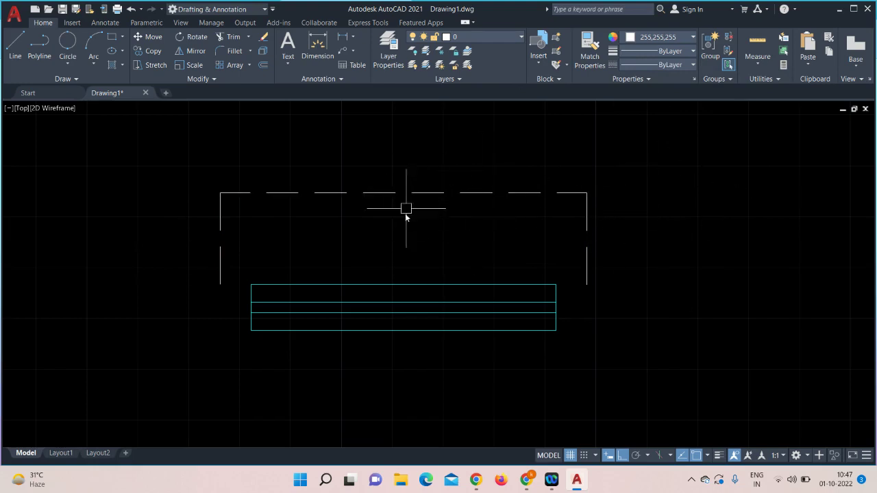
- Change the colour of the three dashed shade outline lines above the window to Magenta
{"action": "left_click", "coordinate": [485, 192]}
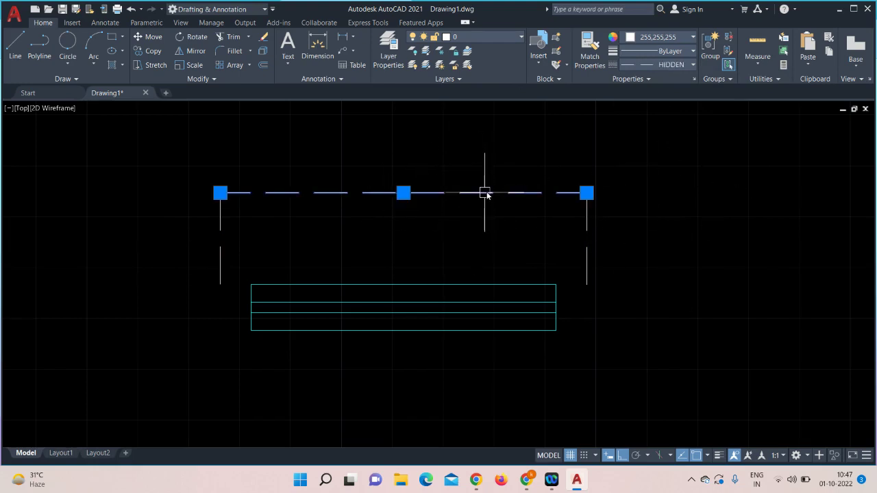
{"action": "left_click", "coordinate": [588, 253]}
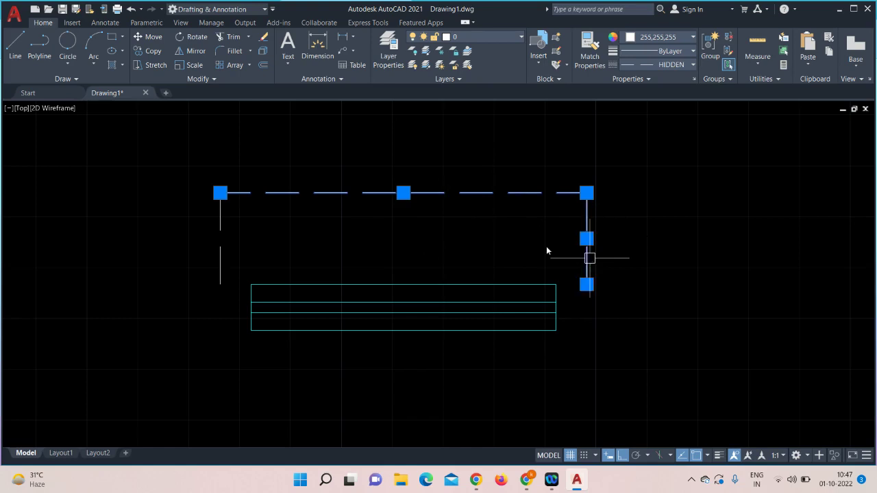
{"action": "left_click", "coordinate": [220, 268]}
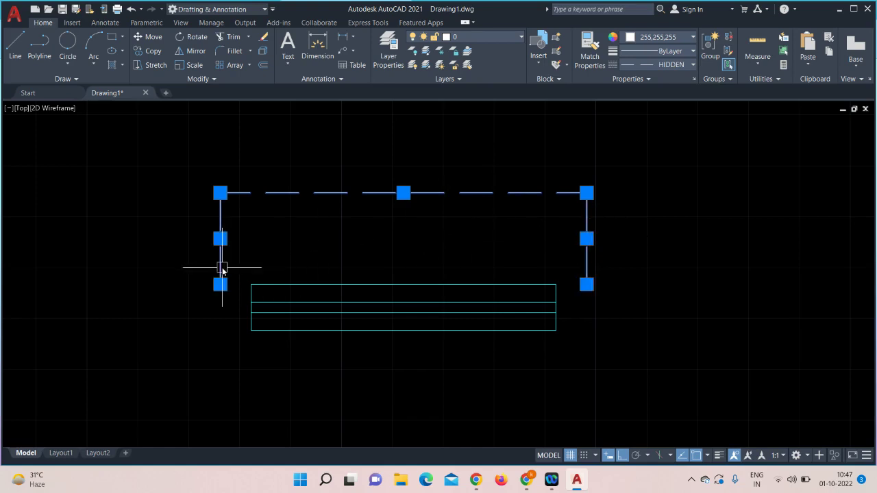
{"action": "left_click", "coordinate": [647, 37]}
{"action": "left_click", "coordinate": [684, 154]}
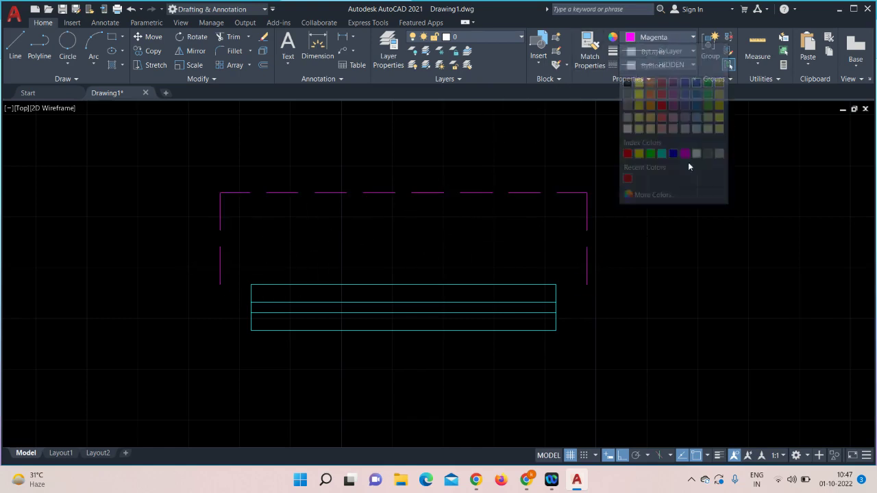
{"action": "key", "text": "Escape"}
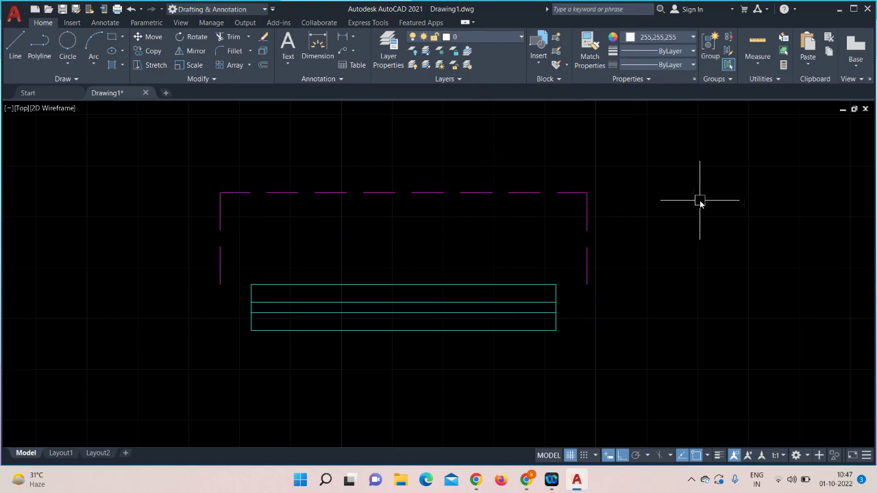
- Copy the window with its shade outline by its lower edge's midpoint onto the inner upper wall midpoints of both bedrooms, with Ortho off
{"action": "scroll", "coordinate": [700, 198], "scroll_direction": "down", "scroll_amount": 2}
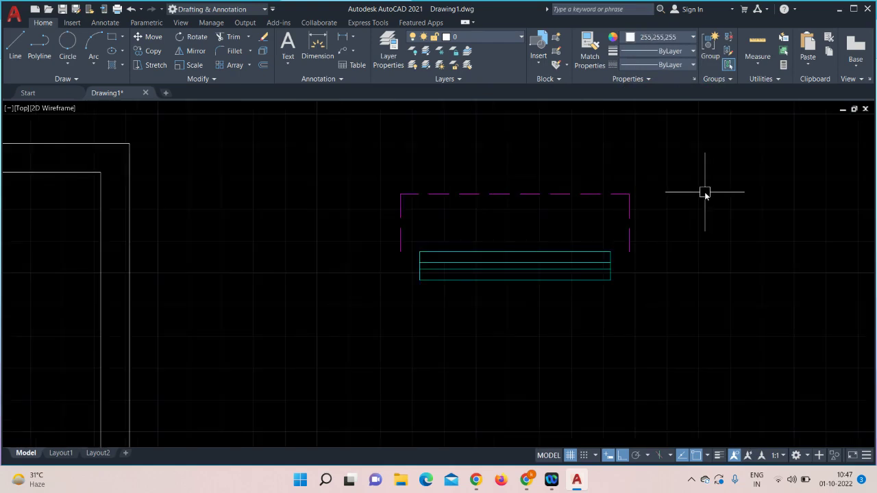
{"action": "scroll", "coordinate": [705, 194], "scroll_direction": "down", "scroll_amount": 2}
{"action": "middle_click_drag", "start_coordinate": [726, 289], "coordinate": [771, 293]}
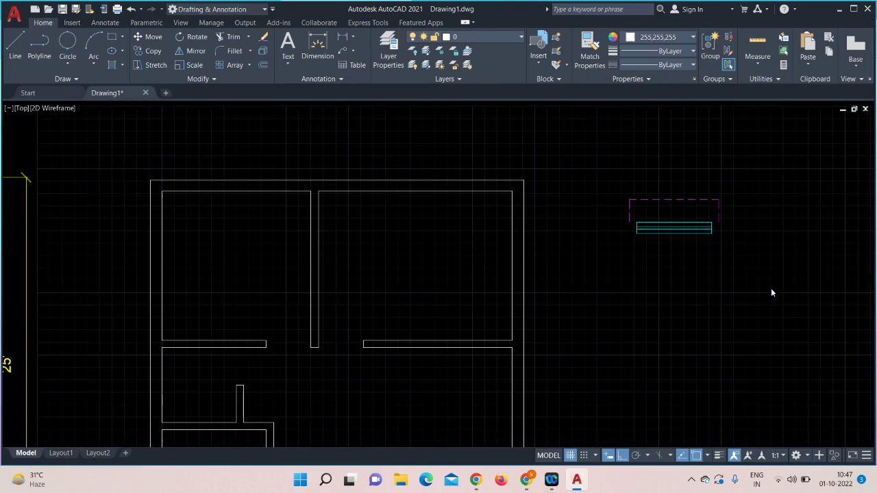
{"action": "left_click", "coordinate": [749, 158]}
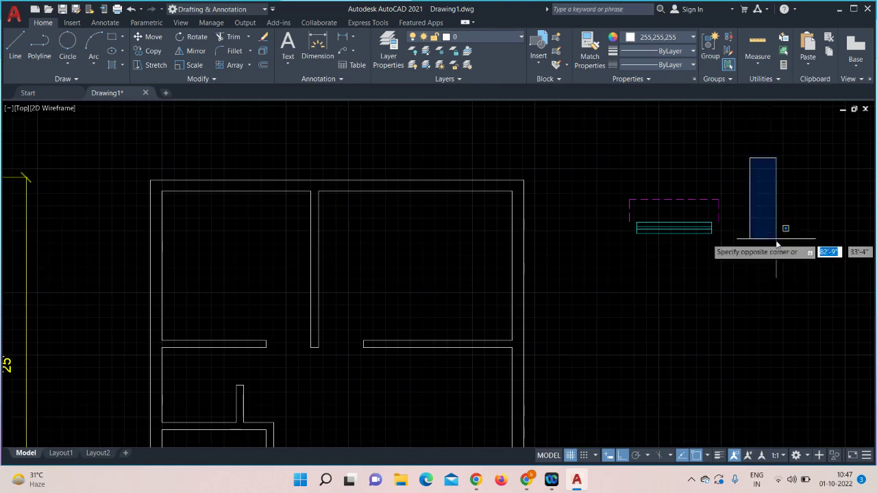
{"action": "left_click", "coordinate": [606, 304]}
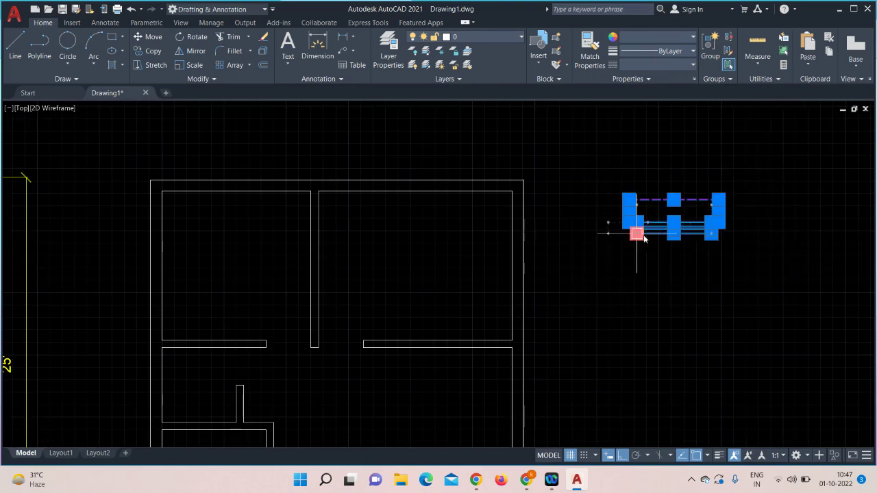
{"action": "left_click", "coordinate": [146, 54]}
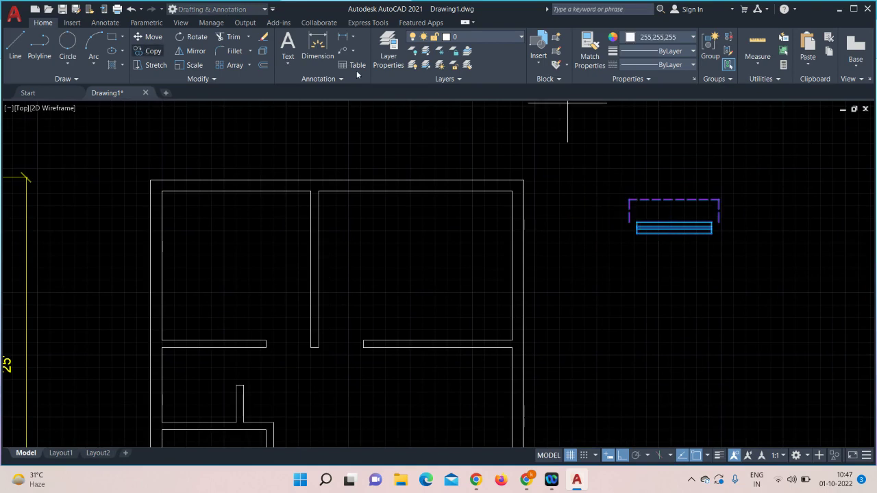
{"action": "left_click", "coordinate": [674, 235]}
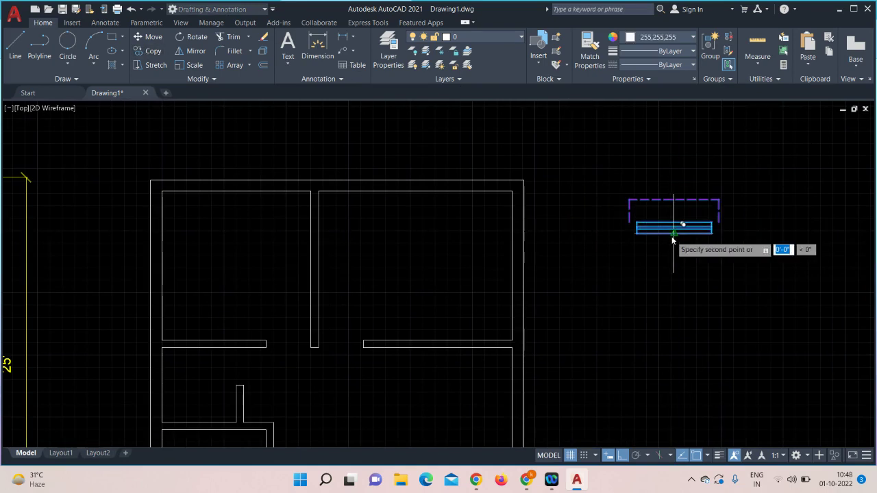
{"action": "left_click", "coordinate": [624, 455]}
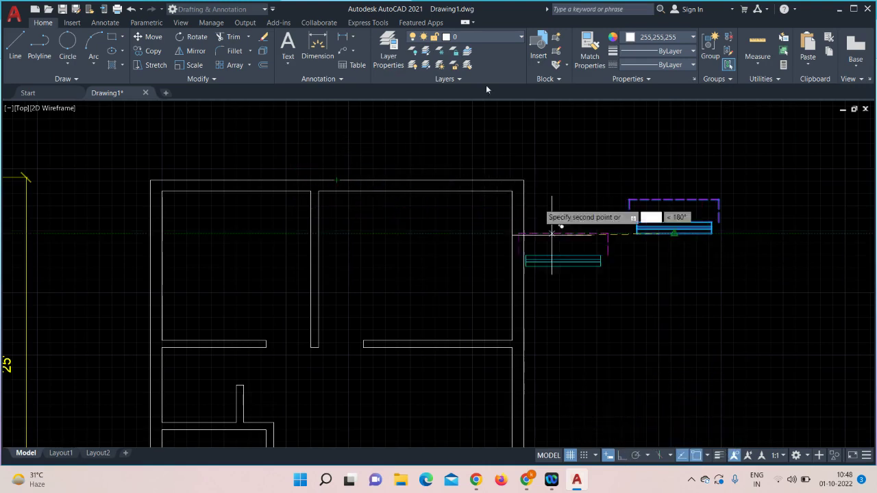
{"action": "scroll", "coordinate": [255, 178], "scroll_direction": "up", "scroll_amount": 4}
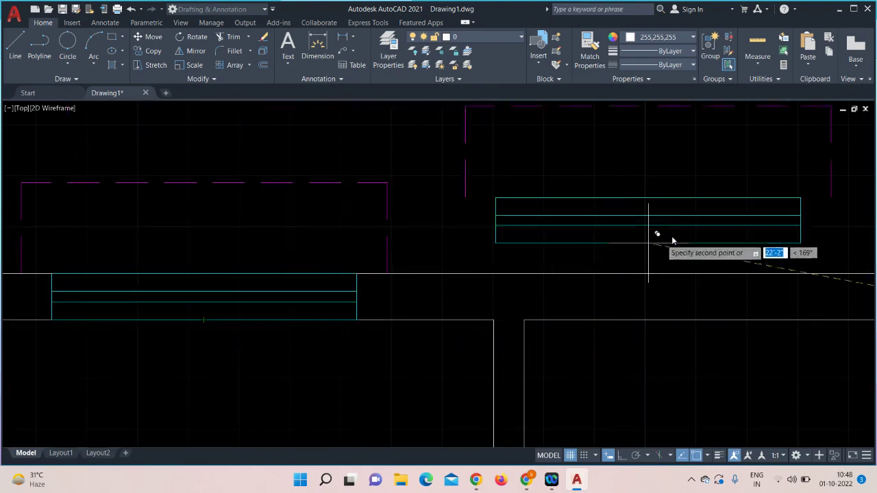
{"action": "mouse_move", "coordinate": [650, 231]}
{"action": "middle_mouse_down"}
{"action": "mouse_move", "coordinate": [668, 231]}
{"action": "mouse_move", "coordinate": [150, 108]}
{"action": "middle_mouse_up"}
{"action": "scroll", "coordinate": [437, 357], "scroll_direction": "down", "scroll_amount": 2}
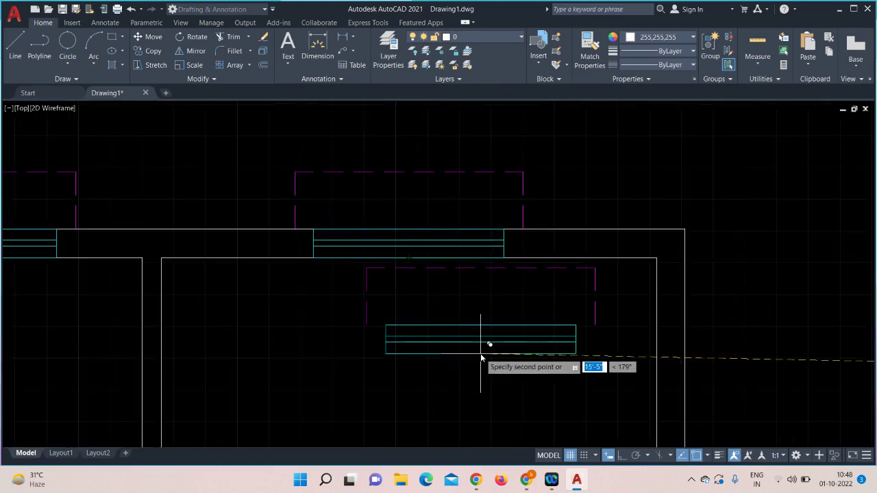
{"action": "key", "text": "Escape"}
{"action": "scroll", "coordinate": [479, 352], "scroll_direction": "down", "scroll_amount": 4}
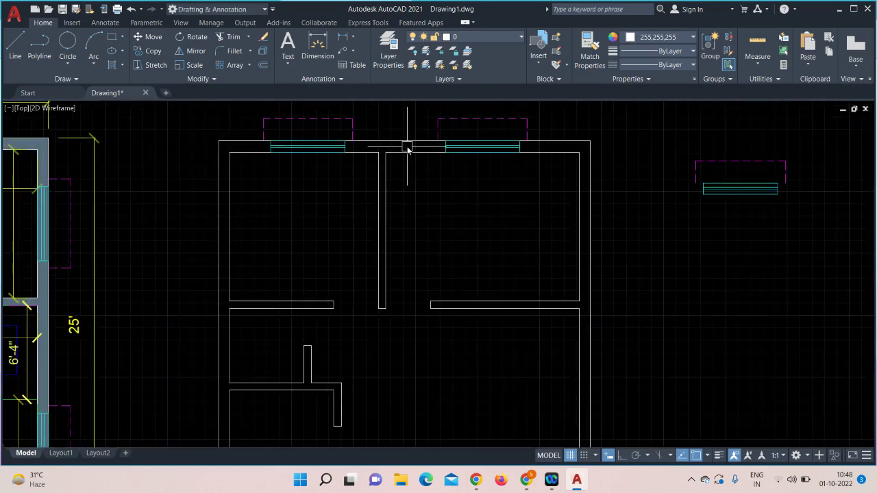
- Mirror the spare window and its shade outline about a horizontal axis below it, with Ortho on and the source objects kept
{"action": "middle_click_drag", "start_coordinate": [558, 216], "coordinate": [458, 176]}
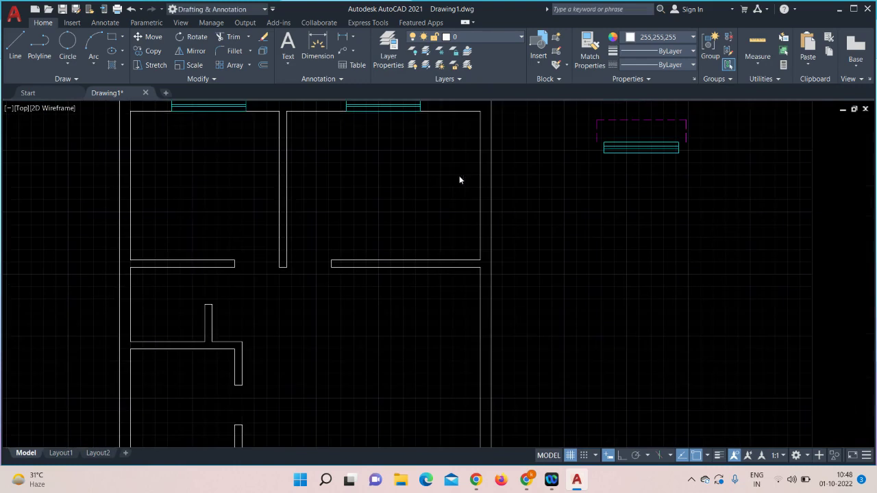
{"action": "mouse_move", "coordinate": [590, 266]}
{"action": "middle_mouse_down"}
{"action": "mouse_move", "coordinate": [526, 239]}
{"action": "mouse_move", "coordinate": [570, 285]}
{"action": "middle_mouse_up"}
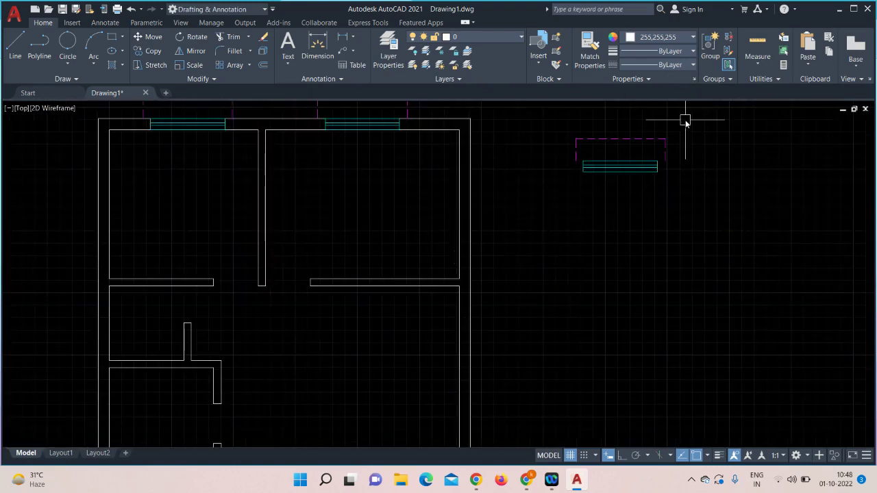
{"action": "left_click", "coordinate": [686, 121]}
{"action": "left_click", "coordinate": [568, 207]}
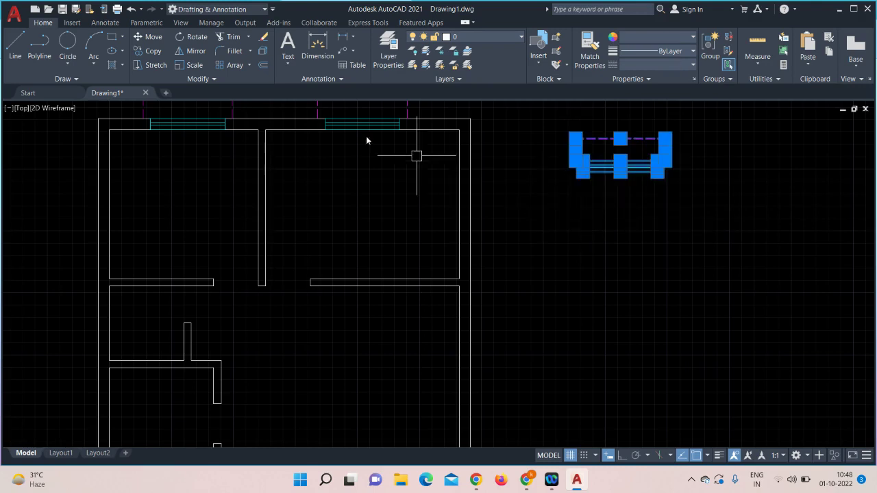
{"action": "left_click", "coordinate": [196, 51]}
{"action": "left_click", "coordinate": [541, 205]}
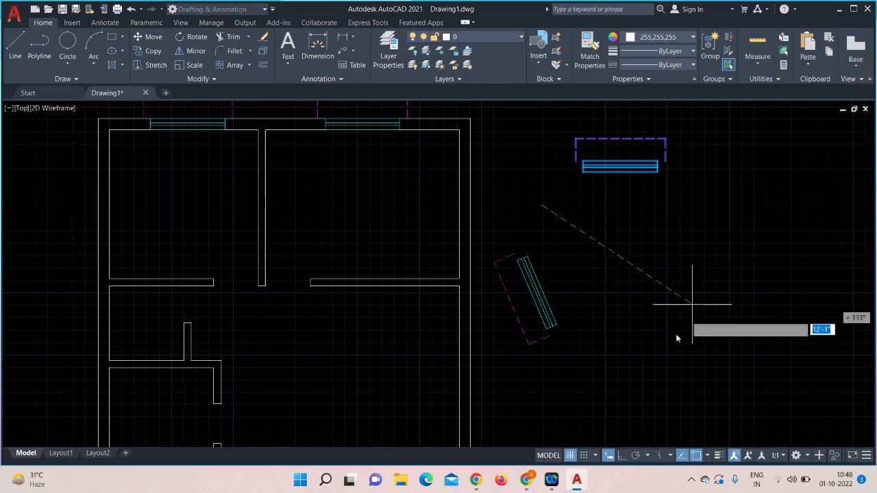
{"action": "left_click", "coordinate": [623, 456]}
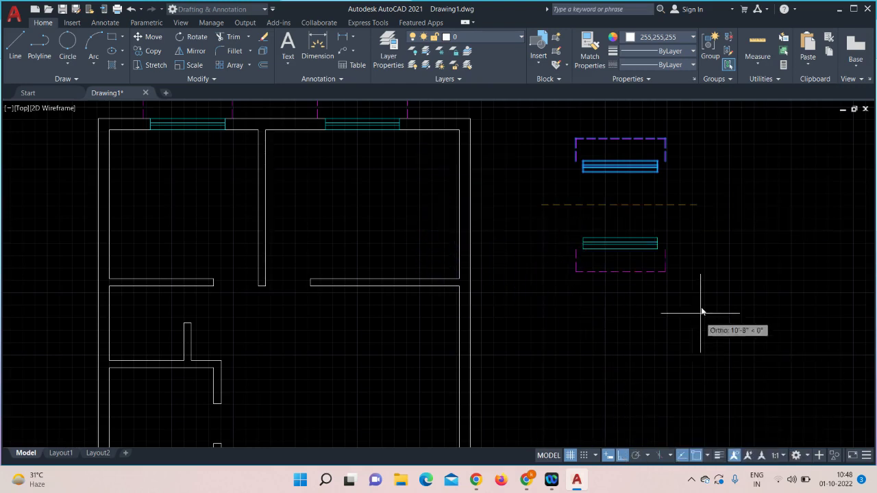
{"action": "left_click", "coordinate": [713, 250]}
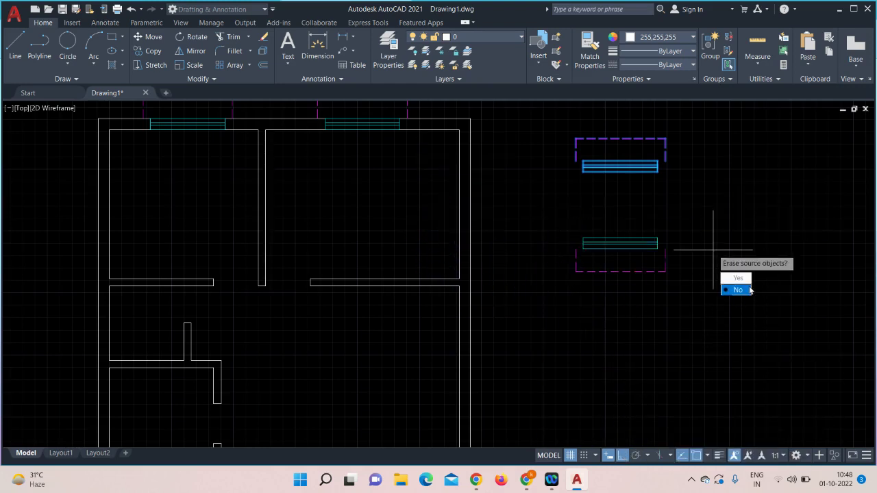
{"action": "left_click", "coordinate": [744, 292]}
- Copy the mirrored window by its upper edge's midpoint onto the midpoint of the kitchen's inner lower wall line, with Ortho off
{"action": "middle_click_drag", "start_coordinate": [652, 290], "coordinate": [658, 256]}
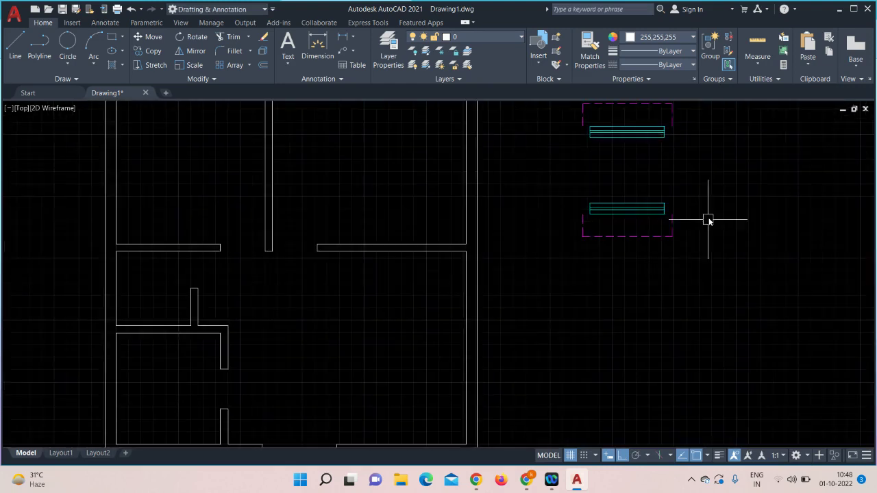
{"action": "left_click", "coordinate": [710, 183]}
{"action": "left_click", "coordinate": [580, 282]}
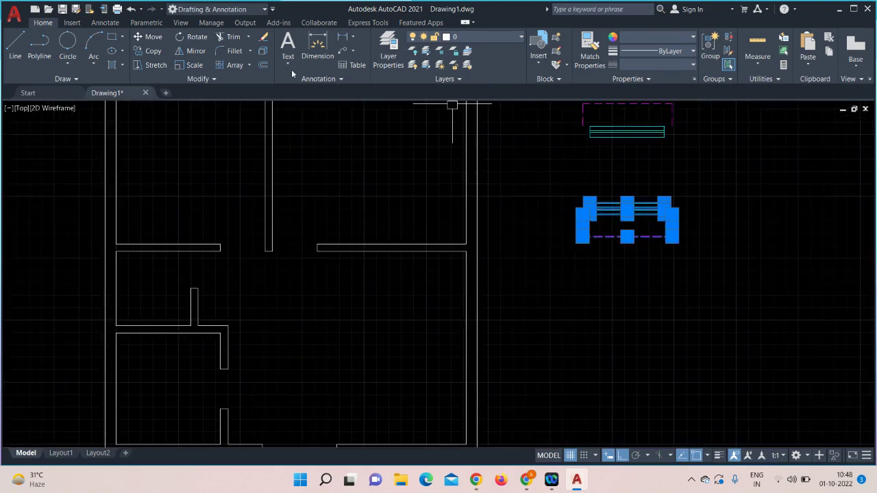
{"action": "left_click", "coordinate": [147, 51]}
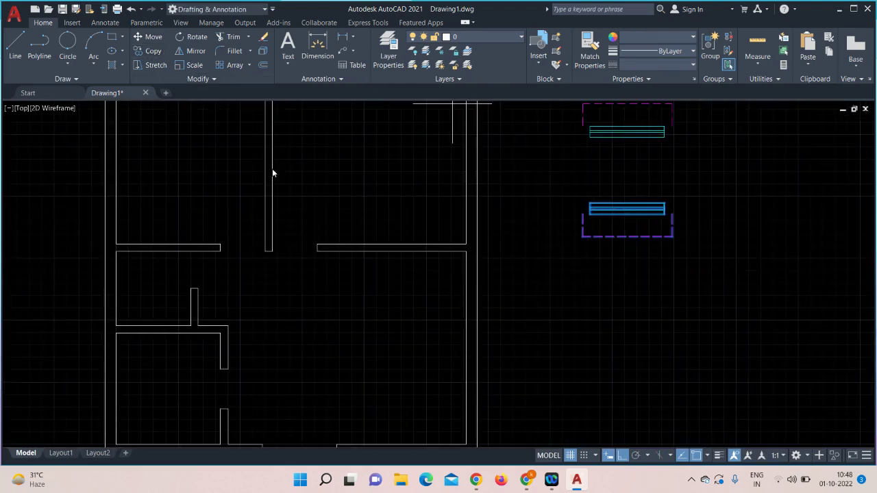
{"action": "left_click", "coordinate": [627, 204]}
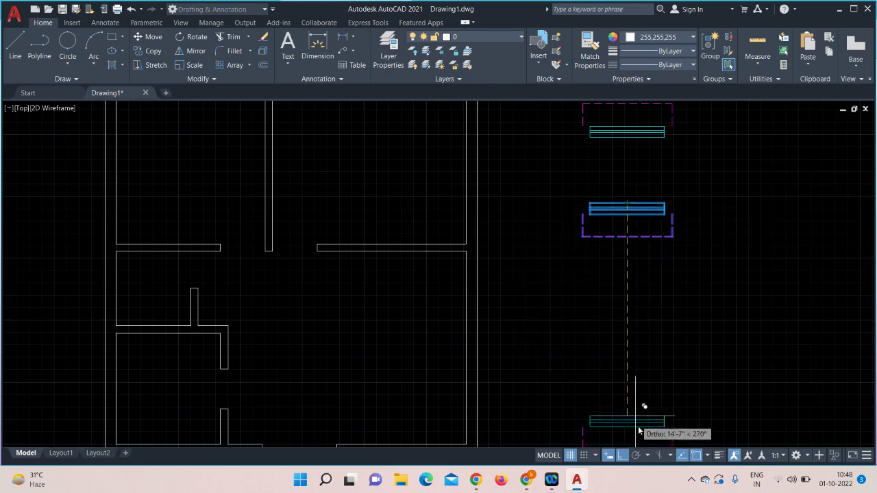
{"action": "left_click", "coordinate": [623, 459]}
{"action": "middle_click_drag", "start_coordinate": [463, 328], "coordinate": [677, 103]}
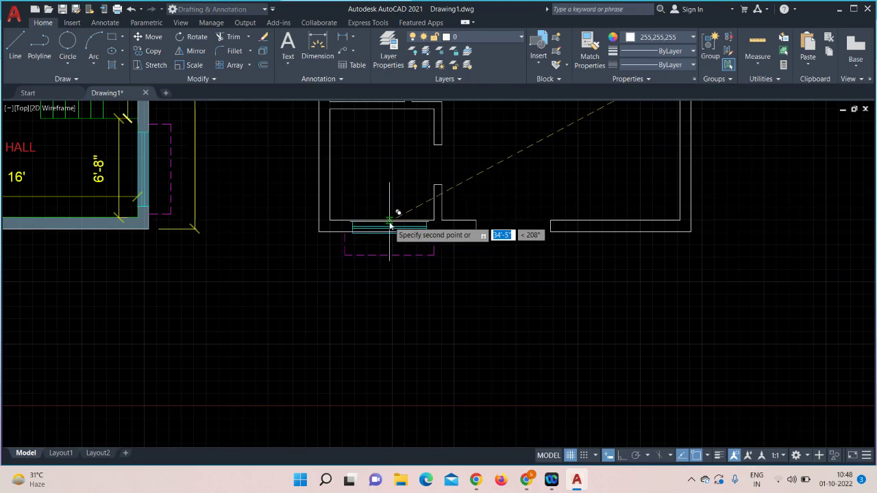
{"action": "scroll", "coordinate": [395, 216], "scroll_direction": "up", "scroll_amount": 4}
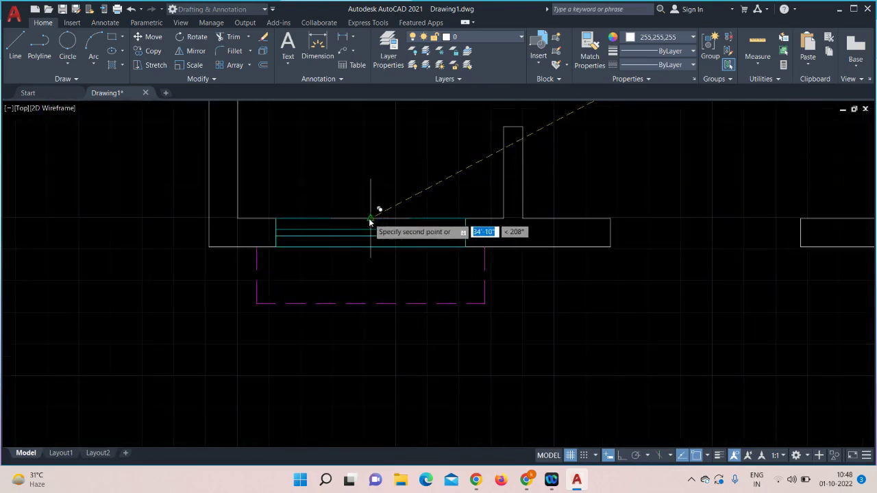
{"action": "scroll", "coordinate": [646, 298], "scroll_direction": "down", "scroll_amount": 3}
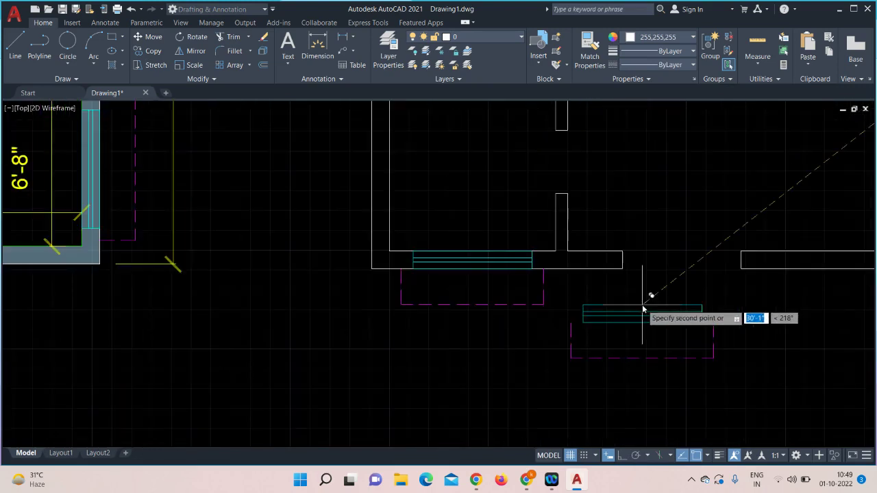
{"action": "mouse_move", "coordinate": [647, 298]}
{"action": "middle_mouse_down"}
{"action": "mouse_move", "coordinate": [474, 353]}
{"action": "mouse_move", "coordinate": [392, 368]}
{"action": "middle_mouse_up"}
{"action": "scroll", "coordinate": [420, 363], "scroll_direction": "down", "scroll_amount": 3}
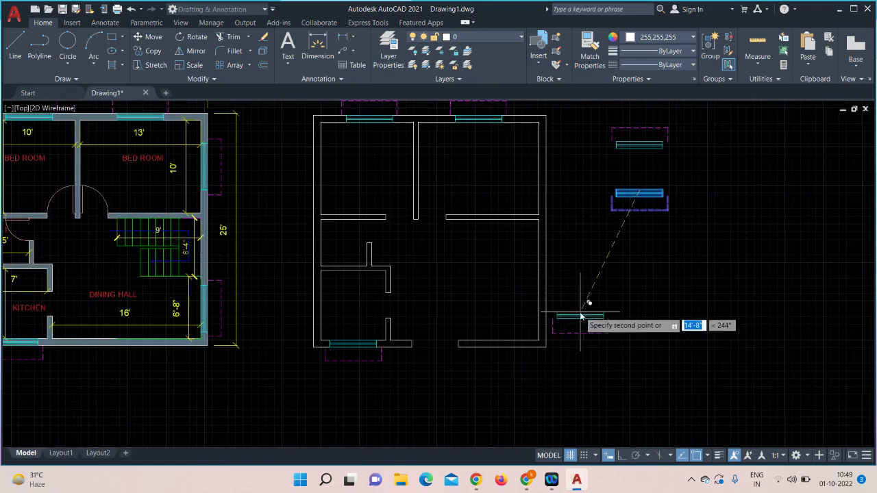
{"action": "key", "text": "Escape"}
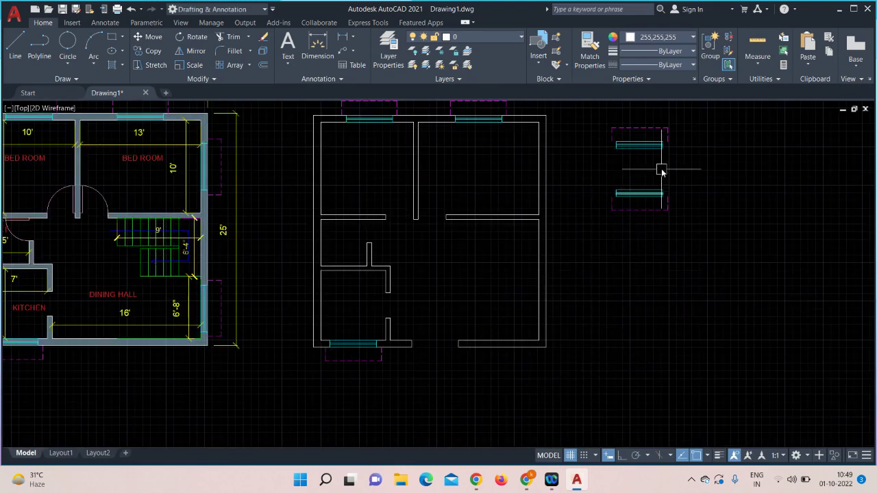
- Draw a line straight across the right outer wall of the right bedroom, starting at the midpoint of its inner wall line
{"action": "left_click", "coordinate": [10, 48]}
{"action": "scroll", "coordinate": [689, 180], "scroll_direction": "up", "scroll_amount": 6}
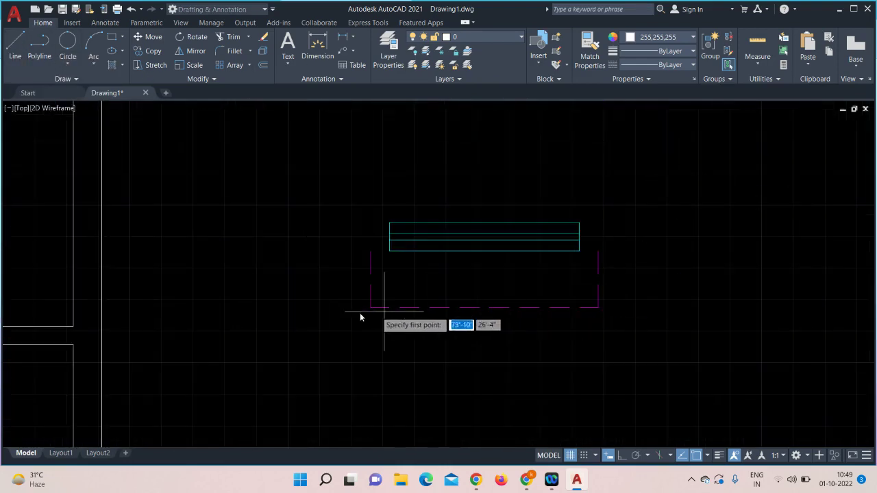
{"action": "scroll", "coordinate": [360, 316], "scroll_direction": "down", "scroll_amount": 6}
{"action": "middle_click_drag", "start_coordinate": [298, 364], "coordinate": [610, 368]}
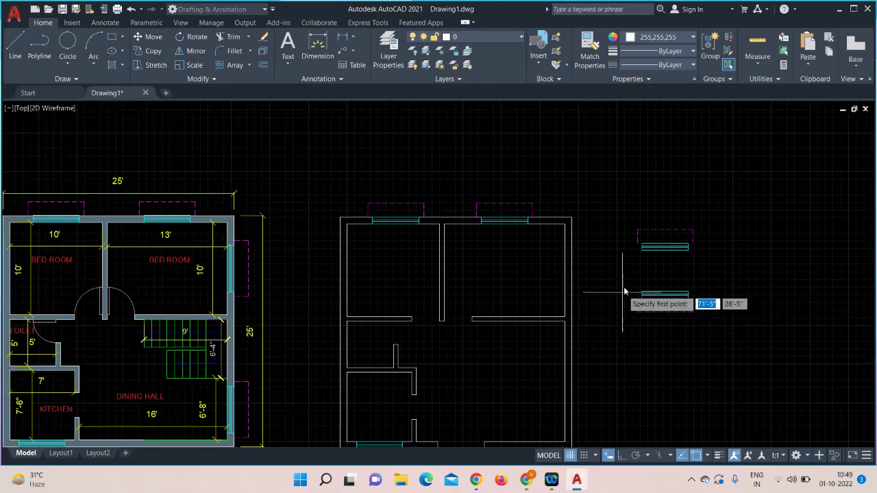
{"action": "scroll", "coordinate": [624, 292], "scroll_direction": "up", "scroll_amount": 2}
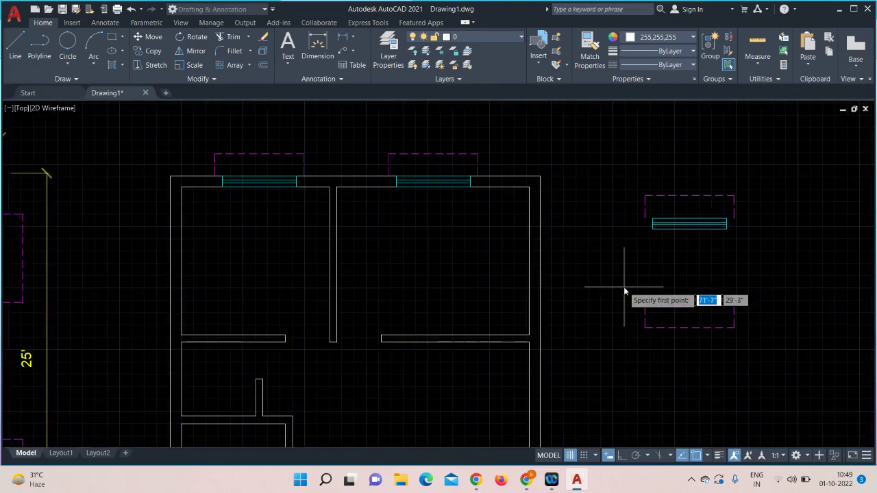
{"action": "left_click", "coordinate": [530, 263]}
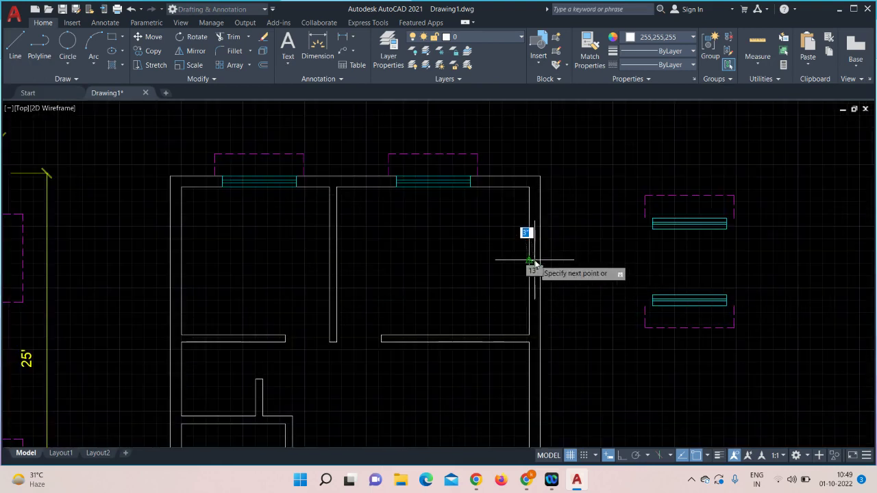
{"action": "left_click", "coordinate": [540, 262]}
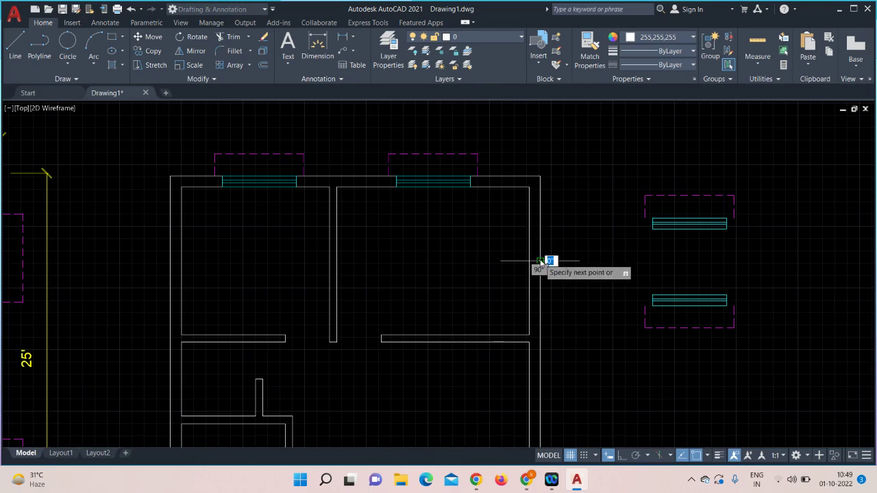
{"action": "key", "text": "Escape"}
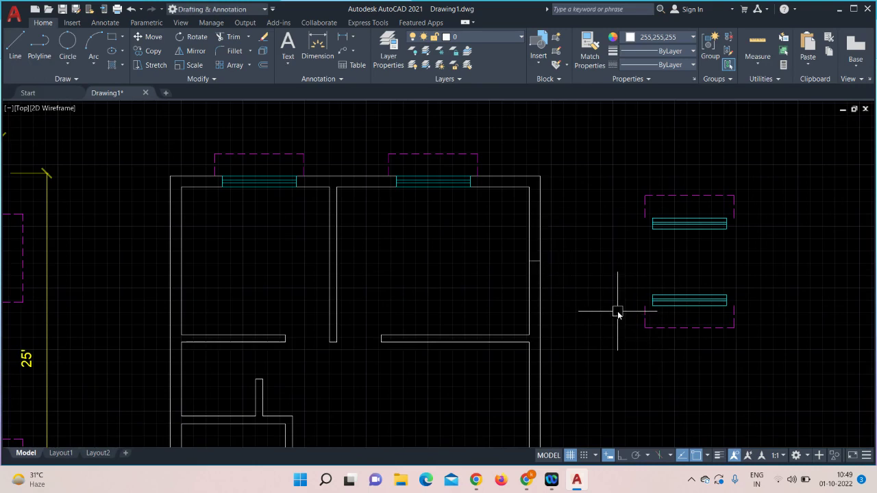
- Offset the short line across the bedroom's right wall by 2' both upward and downward
{"action": "scroll", "coordinate": [617, 314], "scroll_direction": "up", "scroll_amount": 4}
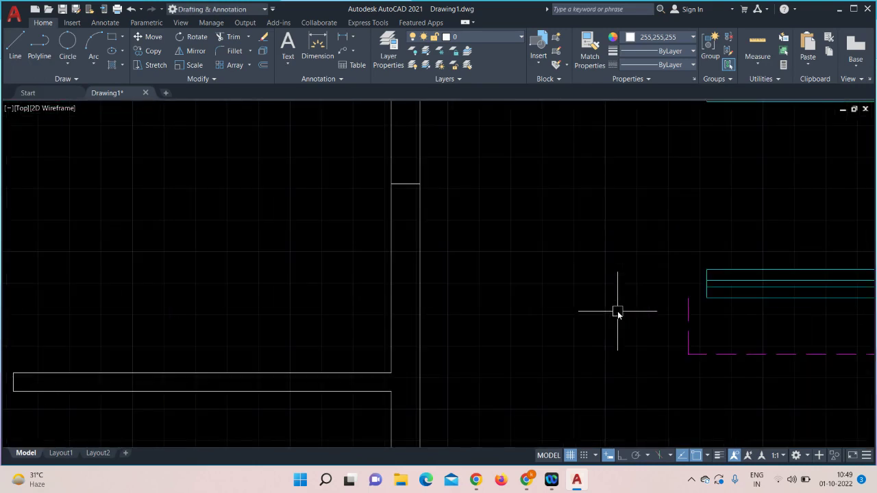
{"action": "type", "text": "o"}
{"action": "key", "text": "Return"}
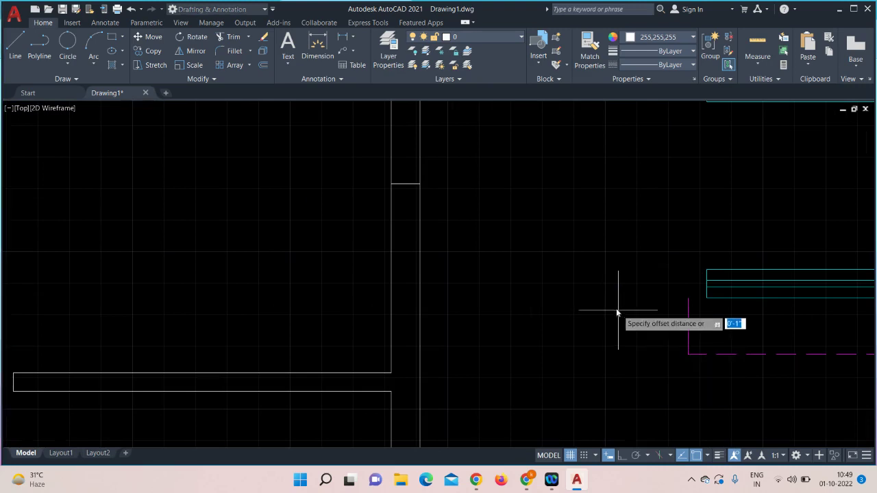
{"action": "middle_click_drag", "start_coordinate": [546, 245], "coordinate": [548, 326]}
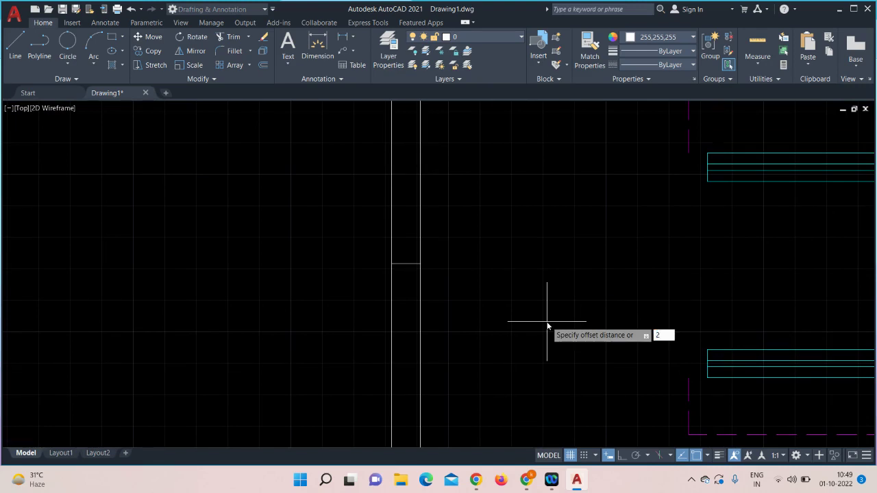
{"action": "key", "text": "Return"}
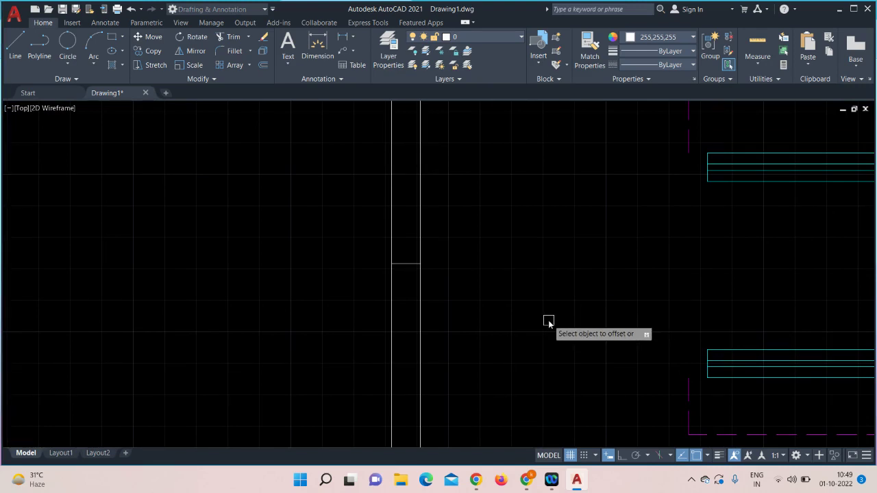
{"action": "left_click", "coordinate": [402, 266]}
{"action": "left_click", "coordinate": [398, 133]}
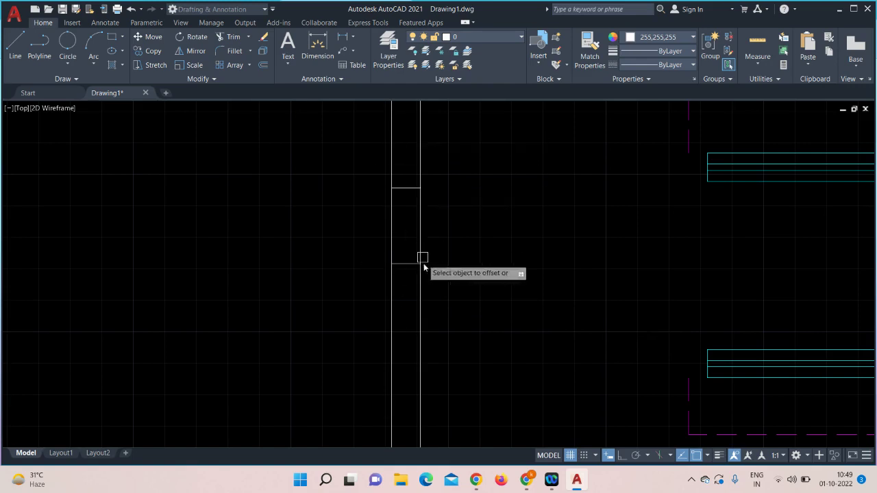
{"action": "left_click", "coordinate": [405, 265]}
{"action": "left_click", "coordinate": [405, 322]}
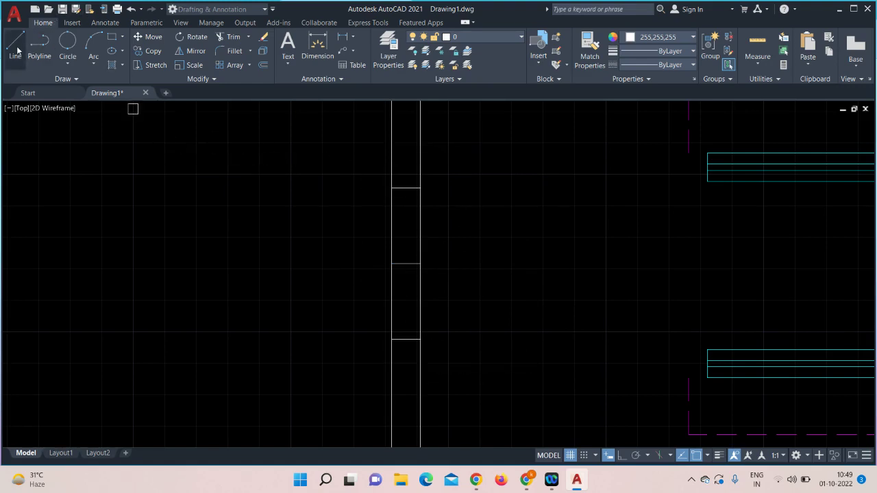
- Draw a vertical line inside the wall joining the midpoints of the upper and lower window end lines
{"action": "type", "text": "l"}
{"action": "key", "text": "Return"}
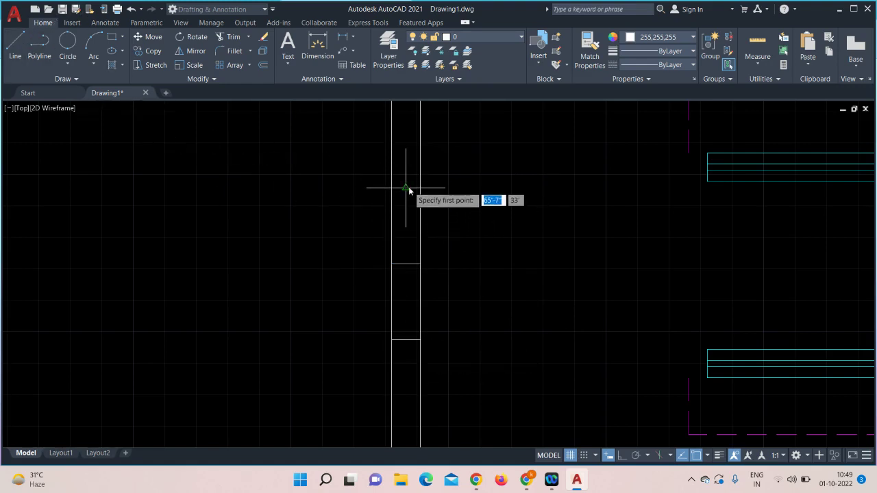
{"action": "left_click", "coordinate": [406, 188]}
{"action": "left_click", "coordinate": [405, 339]}
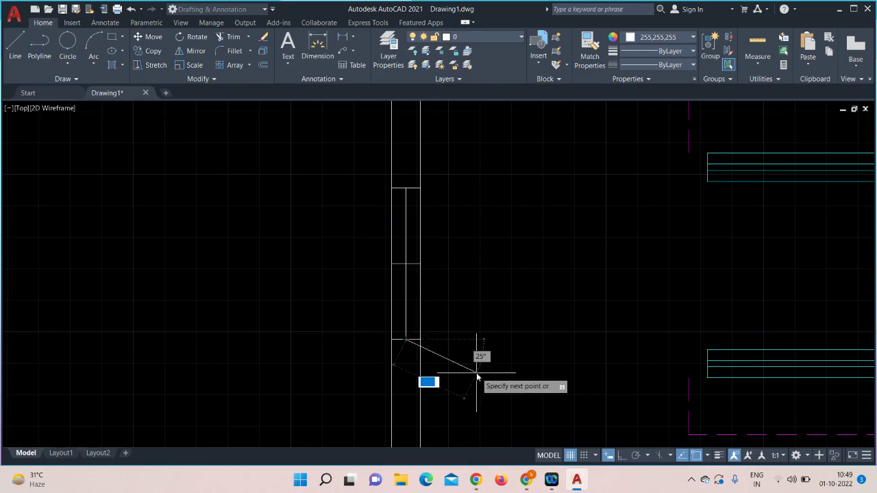
{"action": "key", "text": "Escape"}
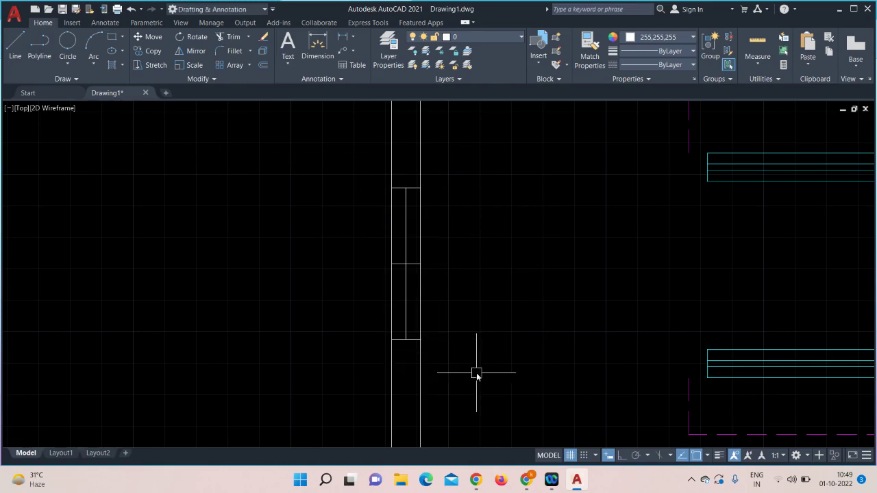
- Offset the window's vertical centre line by 1" to both sides
{"action": "type", "text": "o"}
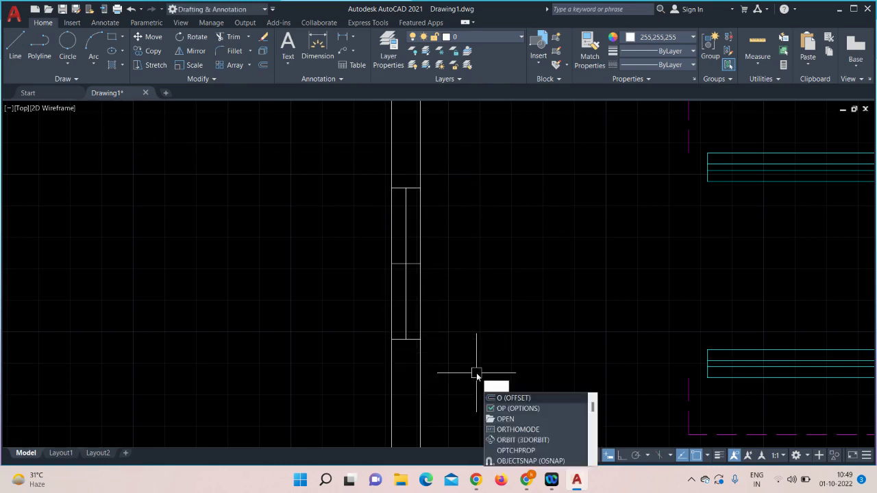
{"action": "key", "text": "Return"}
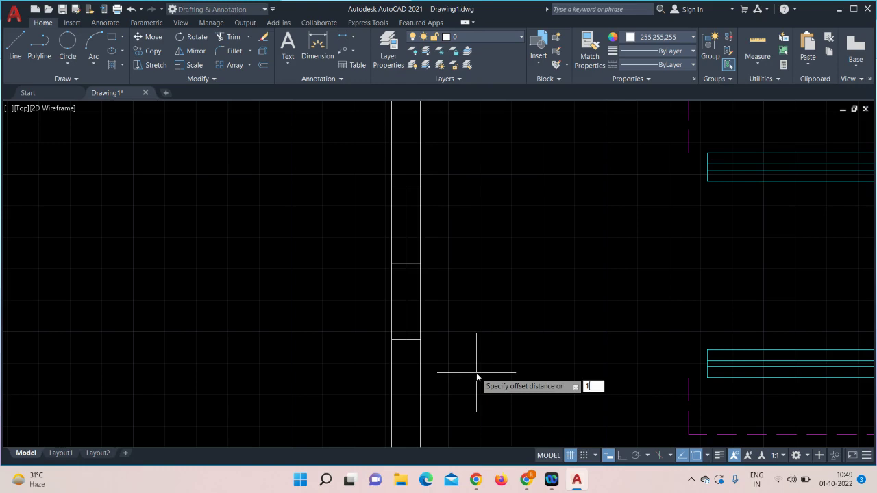
{"action": "key", "text": "Return"}
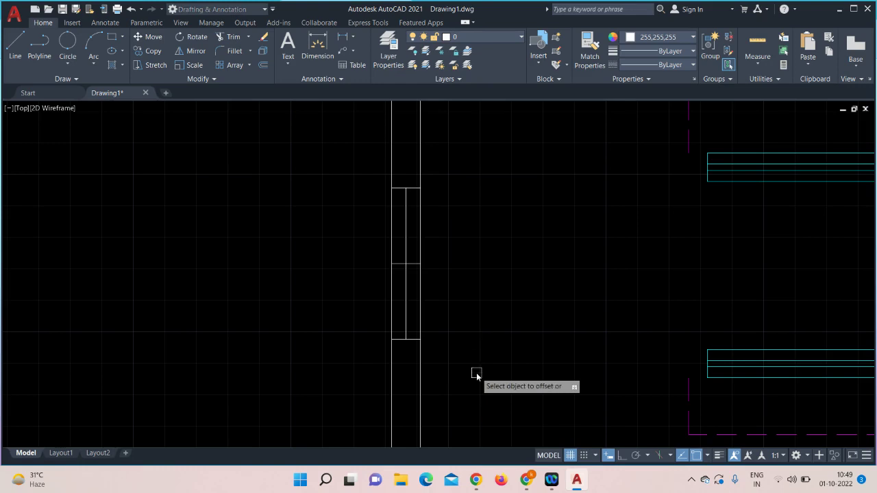
{"action": "left_click", "coordinate": [407, 258]}
{"action": "left_click", "coordinate": [412, 261]}
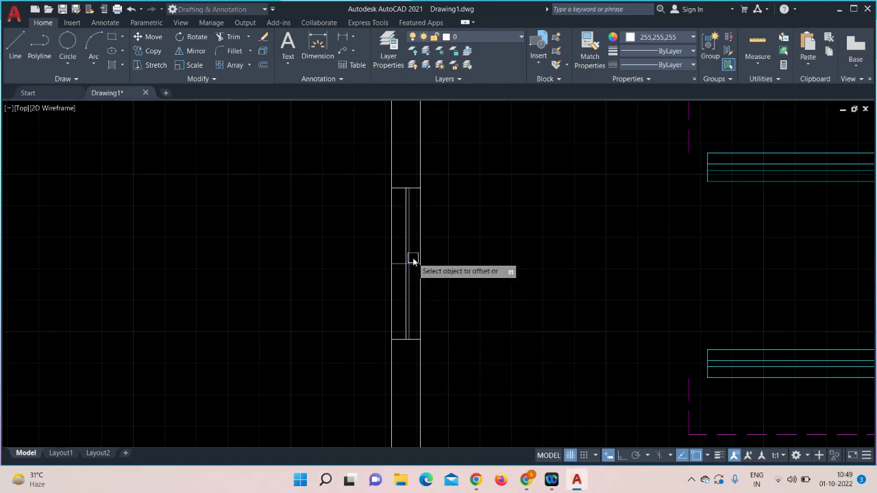
{"action": "left_click", "coordinate": [406, 276]}
{"action": "left_click", "coordinate": [384, 290]}
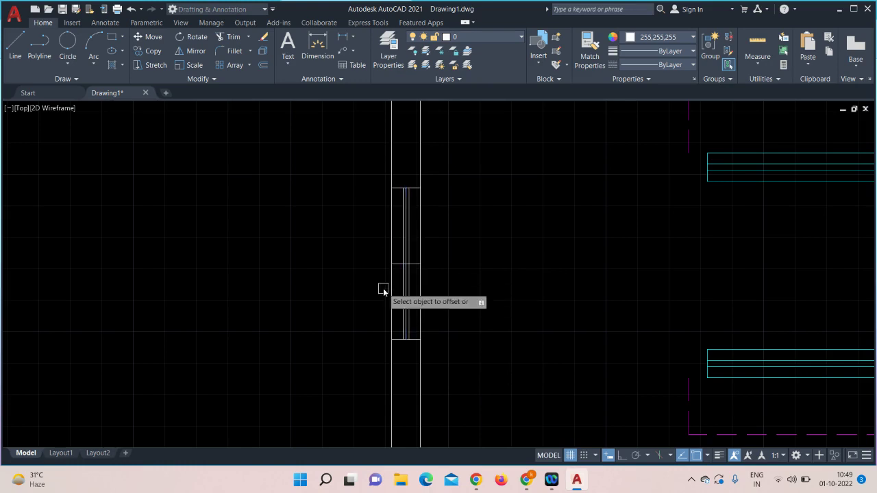
{"action": "scroll", "coordinate": [381, 290], "scroll_direction": "up", "scroll_amount": 2}
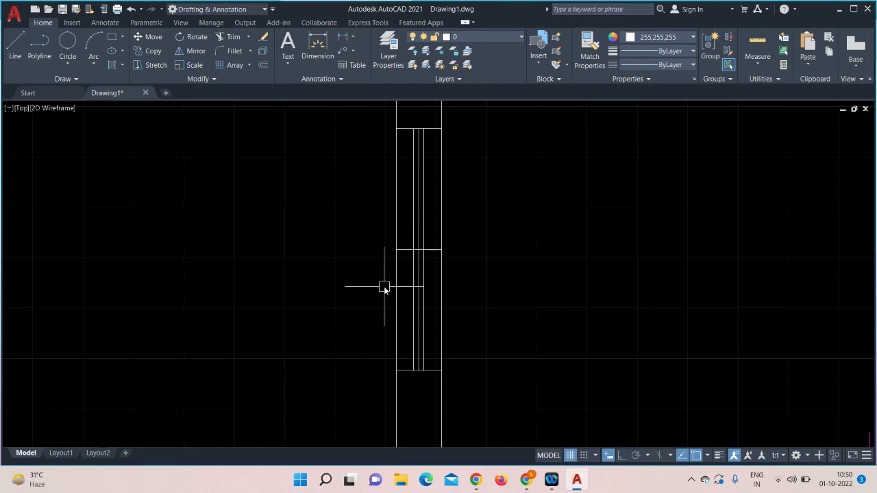
- Trim away the middle cross line and the vertical centre line, leaving only the two offset lines between the window ends
{"action": "left_click", "coordinate": [230, 36]}
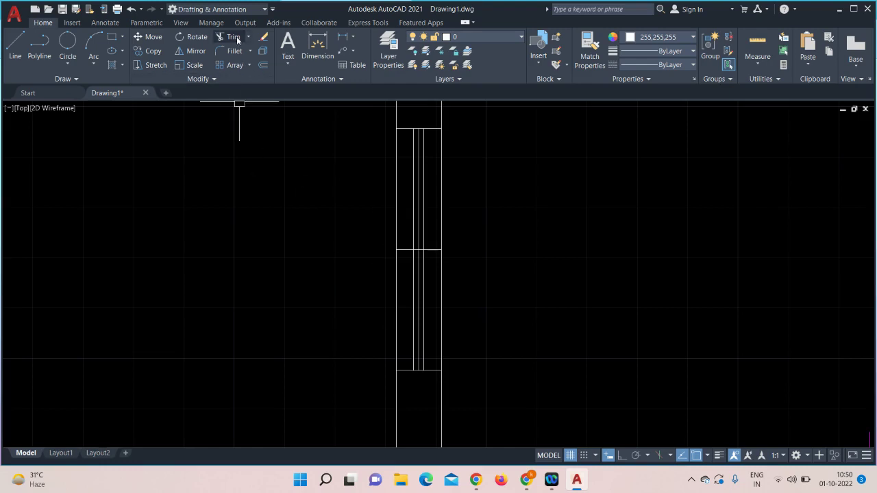
{"action": "left_click", "coordinate": [402, 250]}
{"action": "left_click", "coordinate": [432, 249]}
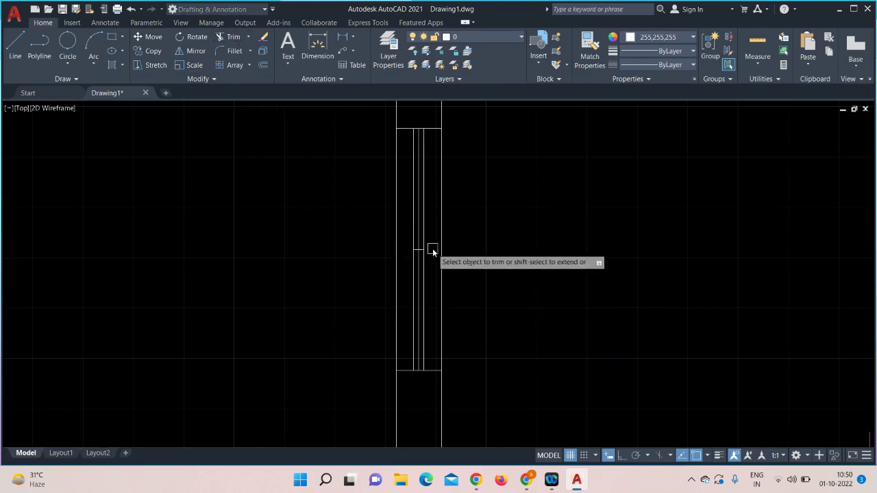
{"action": "scroll", "coordinate": [433, 248], "scroll_direction": "up", "scroll_amount": 3}
{"action": "left_click", "coordinate": [391, 265]}
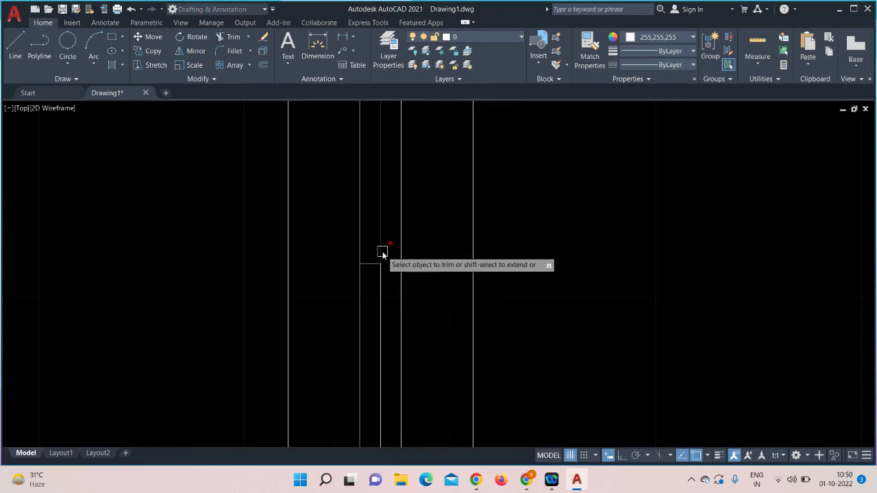
{"action": "left_click", "coordinate": [381, 253]}
{"action": "left_click", "coordinate": [380, 268]}
{"action": "left_click", "coordinate": [372, 263]}
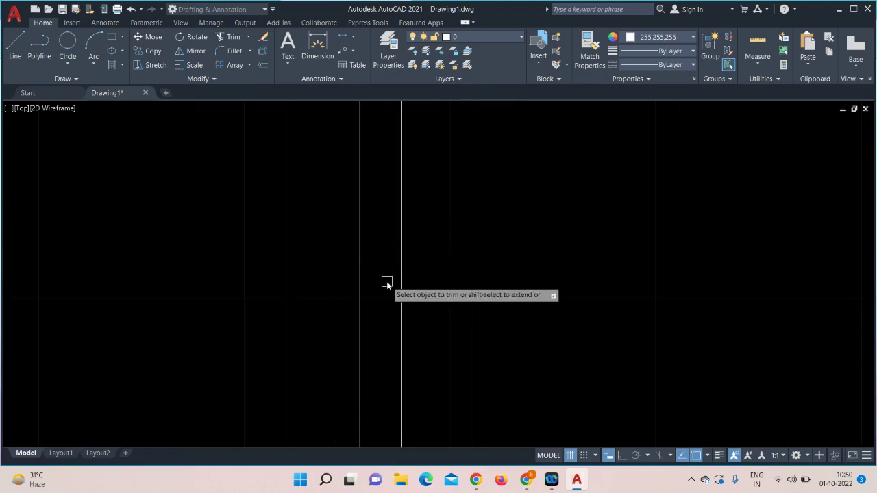
{"action": "scroll", "coordinate": [387, 281], "scroll_direction": "down", "scroll_amount": 8}
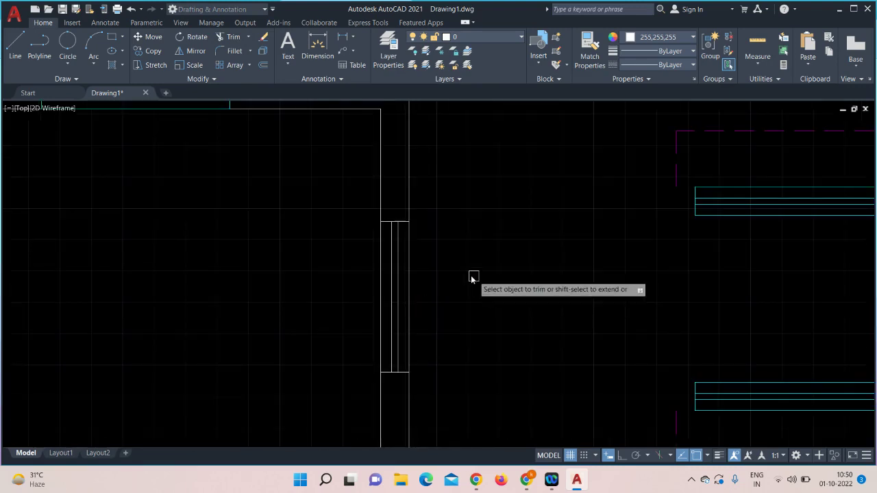
{"action": "middle_click_drag", "start_coordinate": [613, 274], "coordinate": [523, 263]}
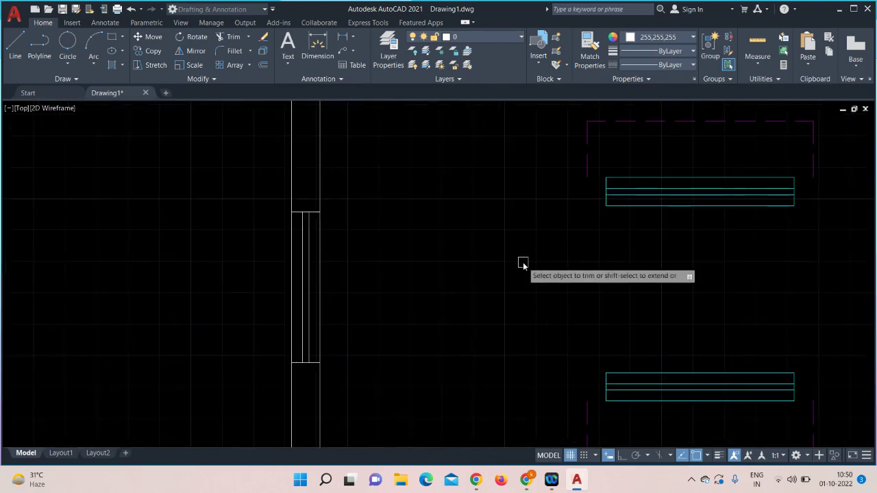
{"action": "key", "text": "Escape"}
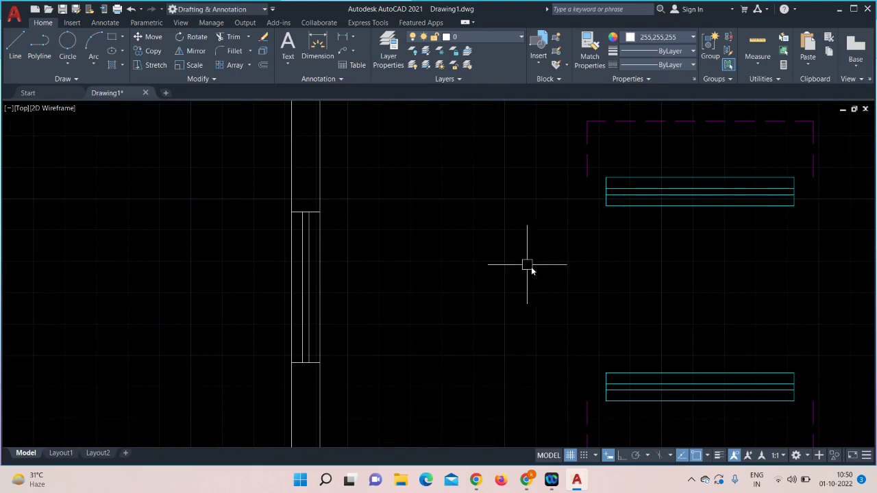
- Rotate the upper spare window and its shade outline 270° about the window's lower right corner, with Ortho on
{"action": "scroll", "coordinate": [717, 298], "scroll_direction": "down", "scroll_amount": 3}
{"action": "middle_click_drag", "start_coordinate": [677, 302], "coordinate": [521, 128]}
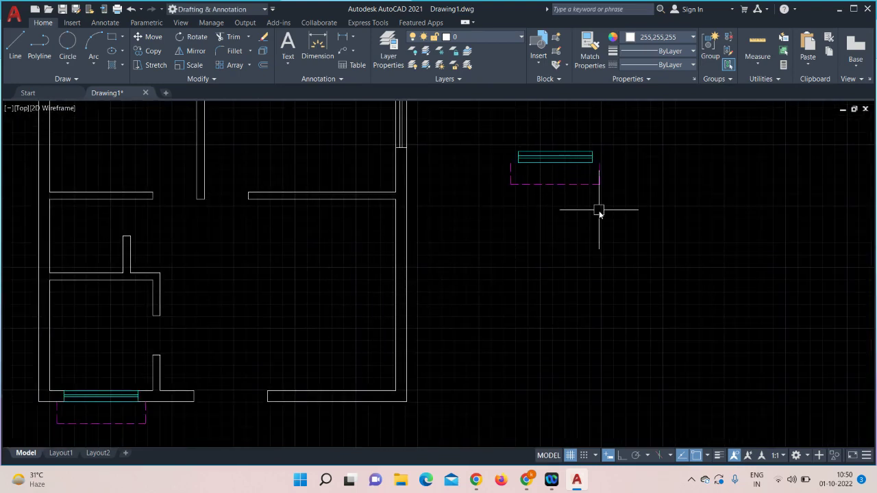
{"action": "middle_click_drag", "start_coordinate": [609, 256], "coordinate": [634, 318]}
{"action": "middle_click_drag", "start_coordinate": [731, 249], "coordinate": [727, 329]}
{"action": "left_click", "coordinate": [636, 155]}
{"action": "left_click", "coordinate": [511, 258]}
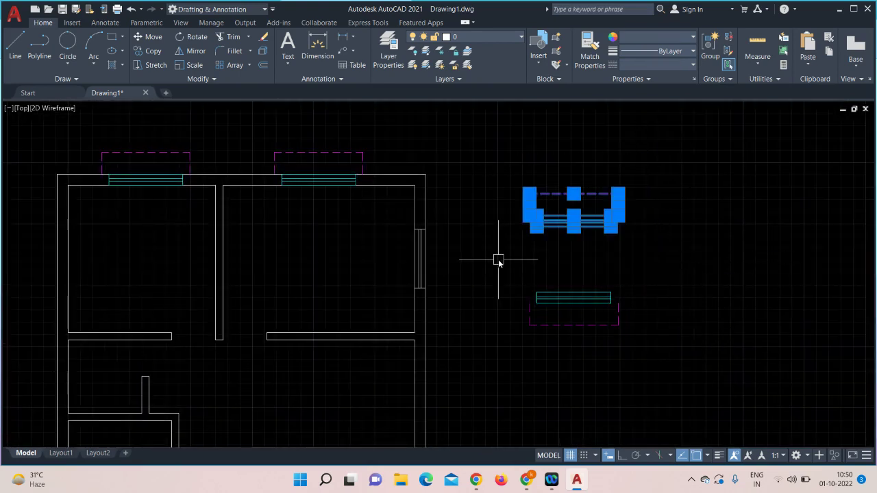
{"action": "left_click", "coordinate": [195, 37]}
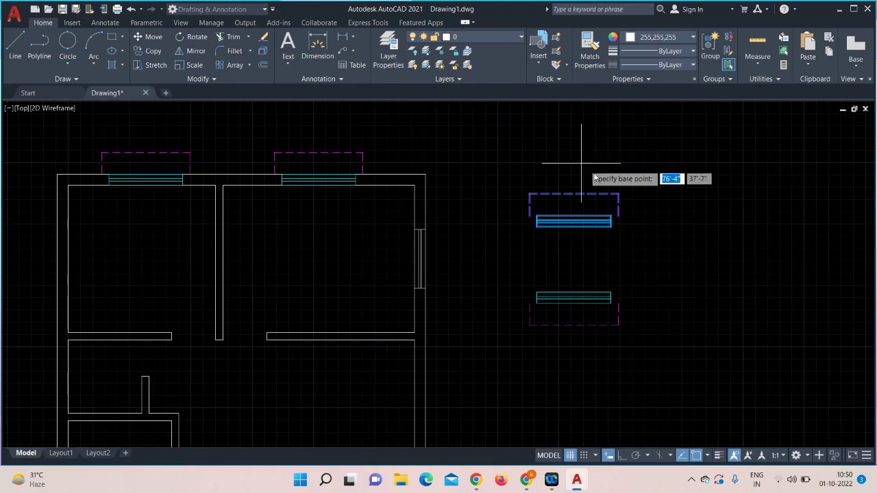
{"action": "scroll", "coordinate": [610, 226], "scroll_direction": "up", "scroll_amount": 2}
{"action": "left_click", "coordinate": [610, 227]}
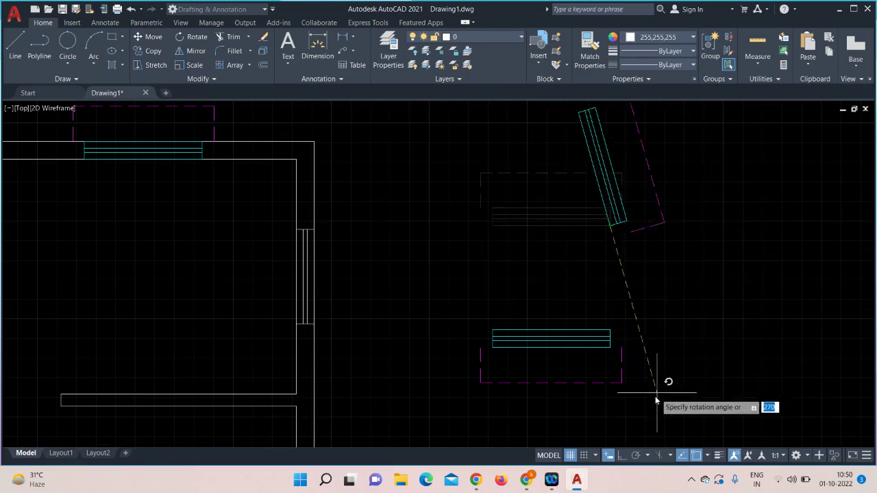
{"action": "key", "text": "F8"}
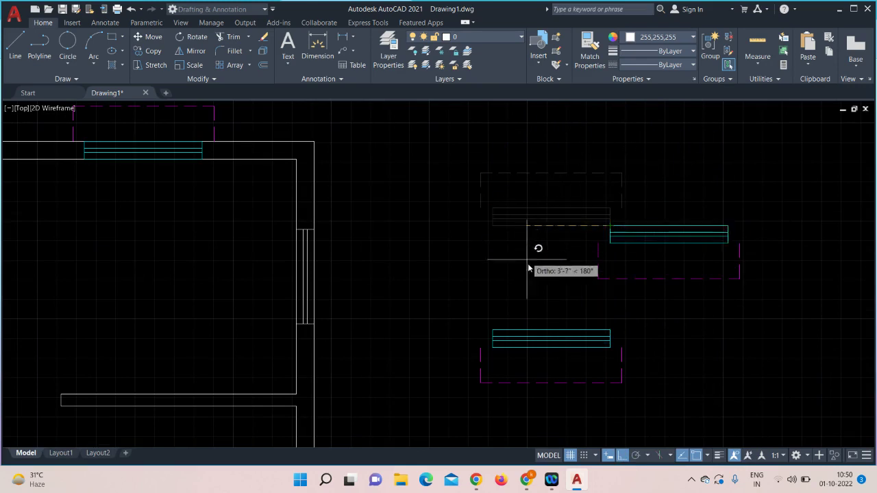
{"action": "left_click", "coordinate": [599, 316]}
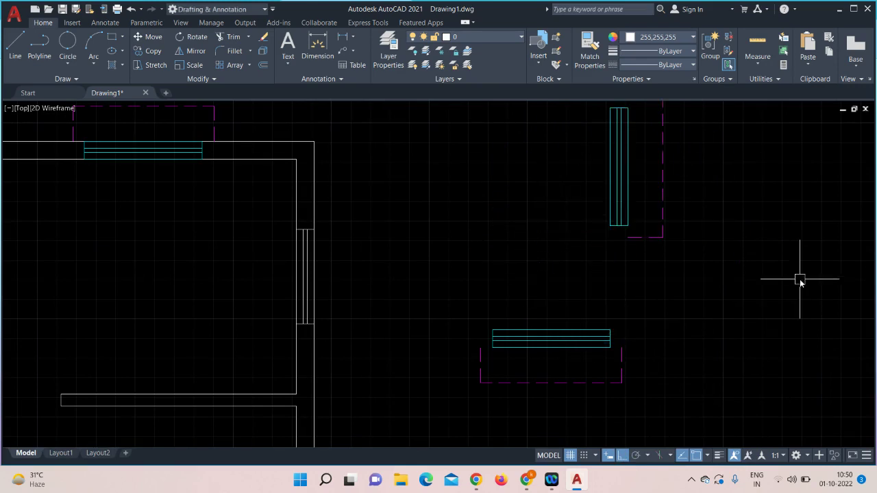
- Copy the vertical spare window with its shade outline by the midpoint of its left edge into the dining hall's right outer wall, with Ortho off
{"action": "middle_click_drag", "start_coordinate": [800, 279], "coordinate": [734, 343]}
{"action": "left_click", "coordinate": [640, 140]}
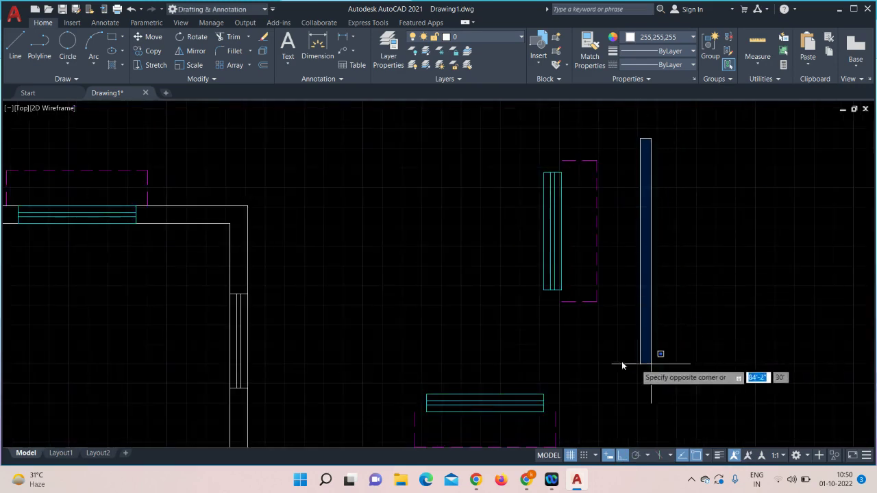
{"action": "left_click", "coordinate": [499, 348]}
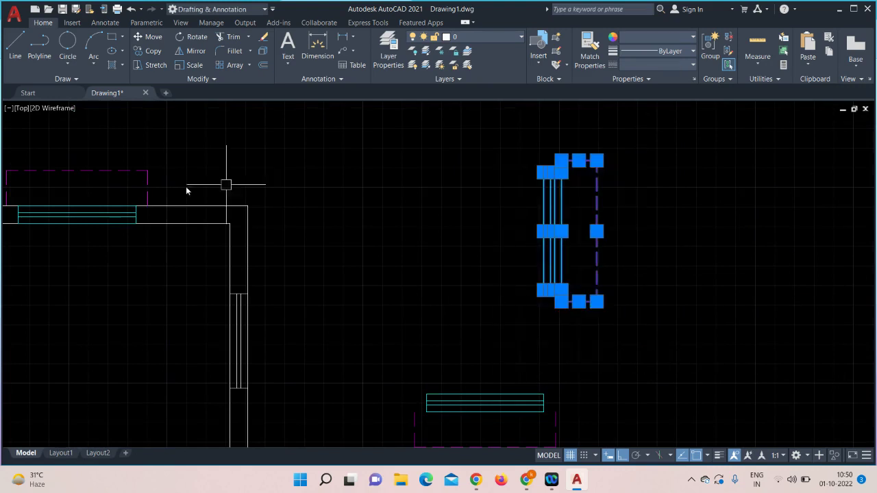
{"action": "left_click", "coordinate": [154, 51]}
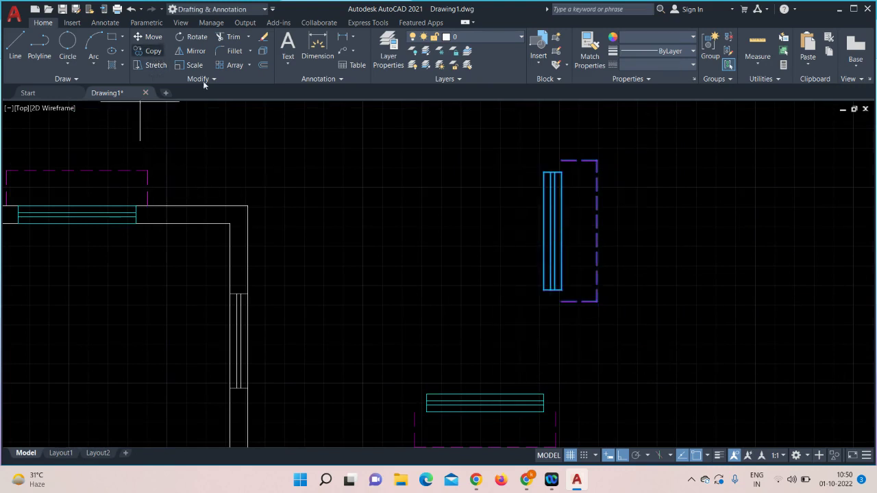
{"action": "left_click", "coordinate": [544, 231]}
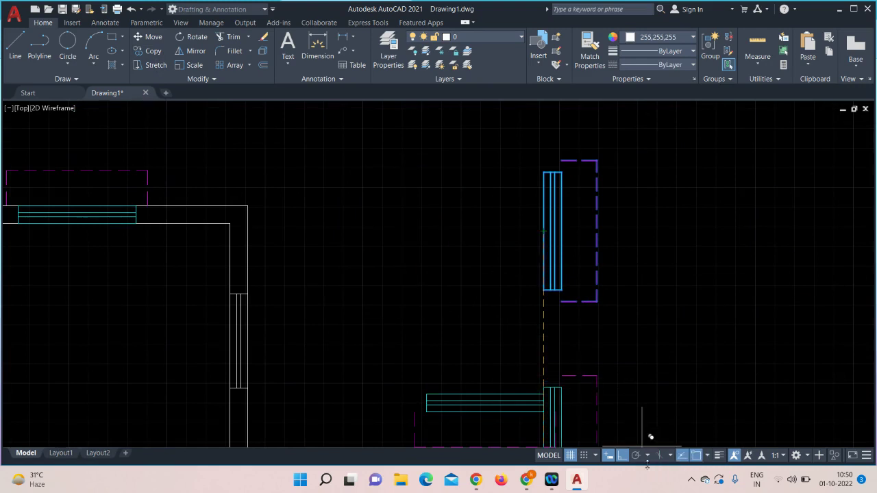
{"action": "left_click", "coordinate": [620, 455]}
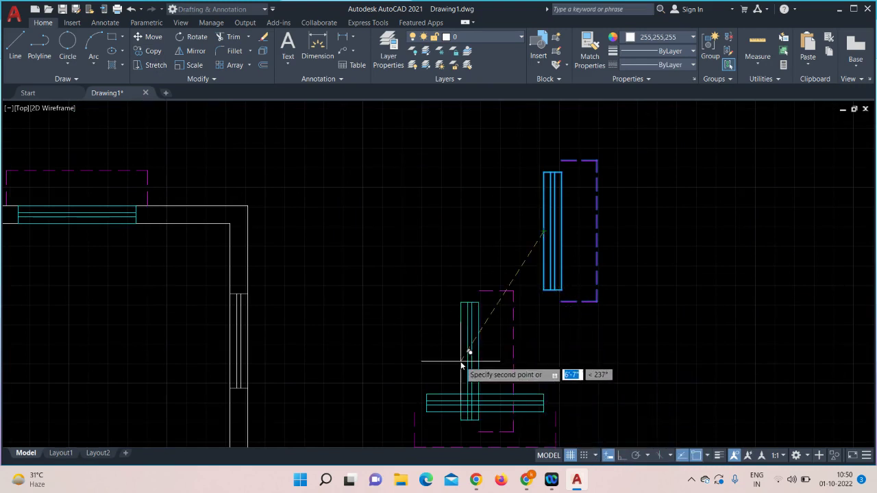
{"action": "scroll", "coordinate": [453, 364], "scroll_direction": "down", "scroll_amount": 2}
{"action": "middle_click_drag", "start_coordinate": [454, 364], "coordinate": [495, 66]}
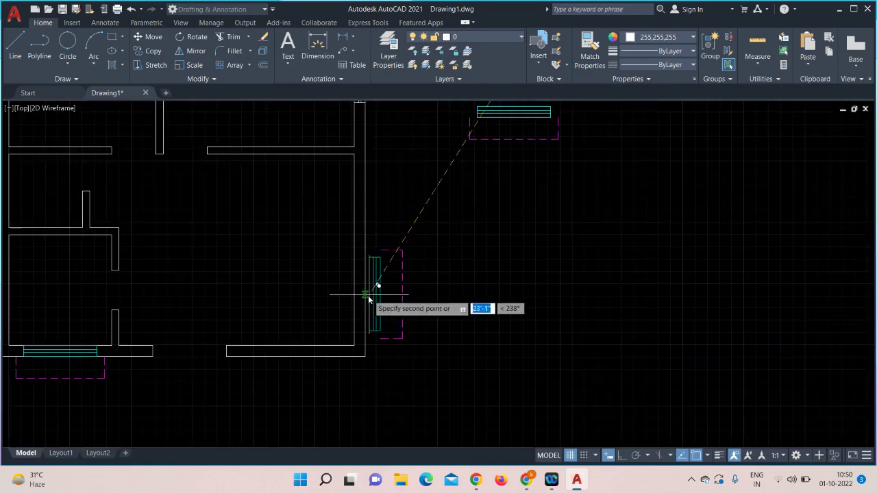
{"action": "scroll", "coordinate": [354, 302], "scroll_direction": "up", "scroll_amount": 3}
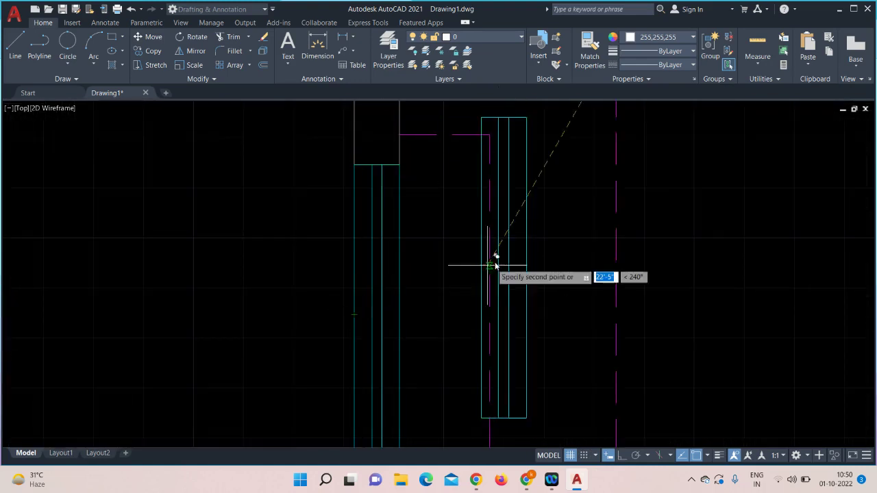
{"action": "key", "text": "Escape"}
{"action": "scroll", "coordinate": [528, 254], "scroll_direction": "down", "scroll_amount": 5}
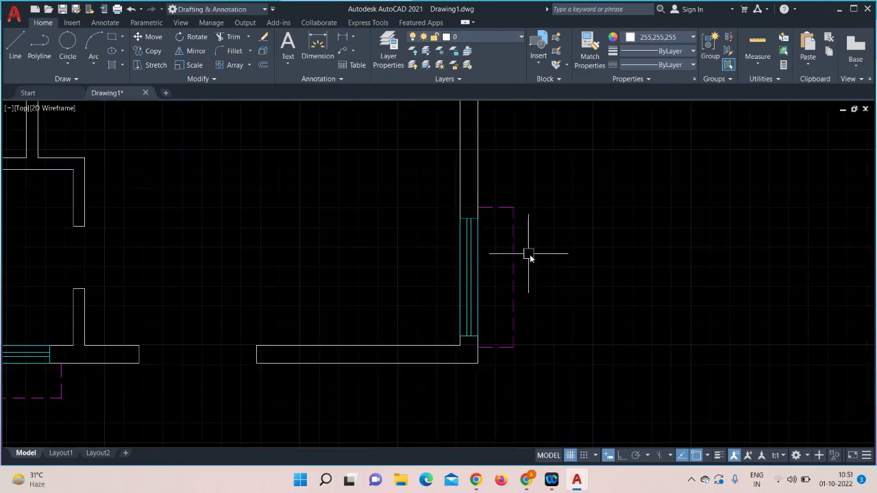
- Insert the Window - Imperial block from the architectural tool palette into the empty space right of the plan, then close the palettes
{"action": "middle_click_drag", "start_coordinate": [658, 239], "coordinate": [618, 342]}
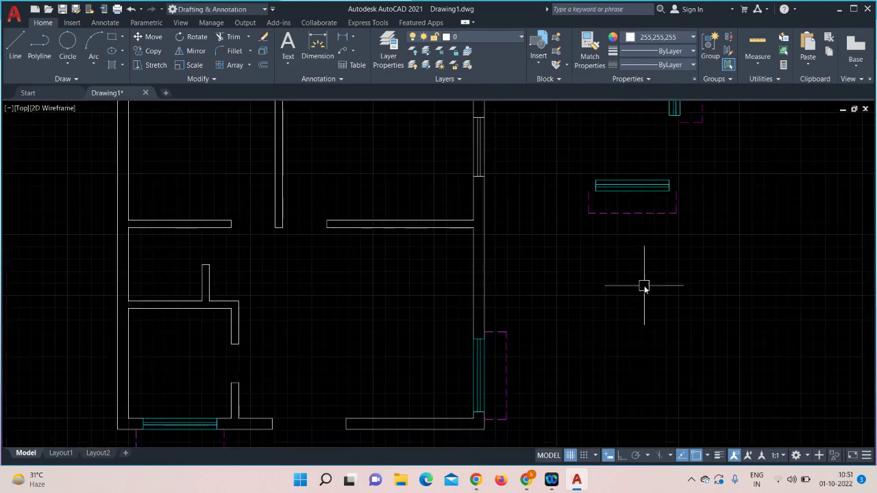
{"action": "middle_click_drag", "start_coordinate": [644, 288], "coordinate": [646, 328]}
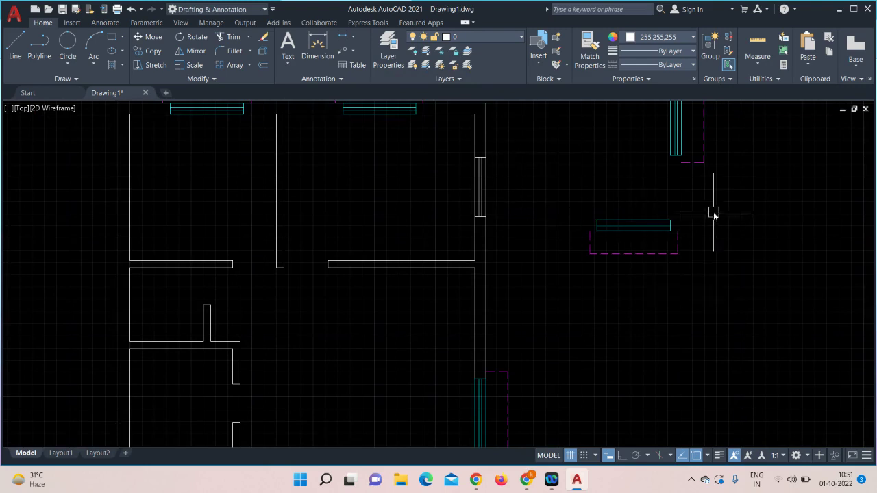
{"action": "scroll", "coordinate": [750, 292], "scroll_direction": "down", "scroll_amount": 2}
{"action": "middle_click_drag", "start_coordinate": [741, 318], "coordinate": [810, 296]}
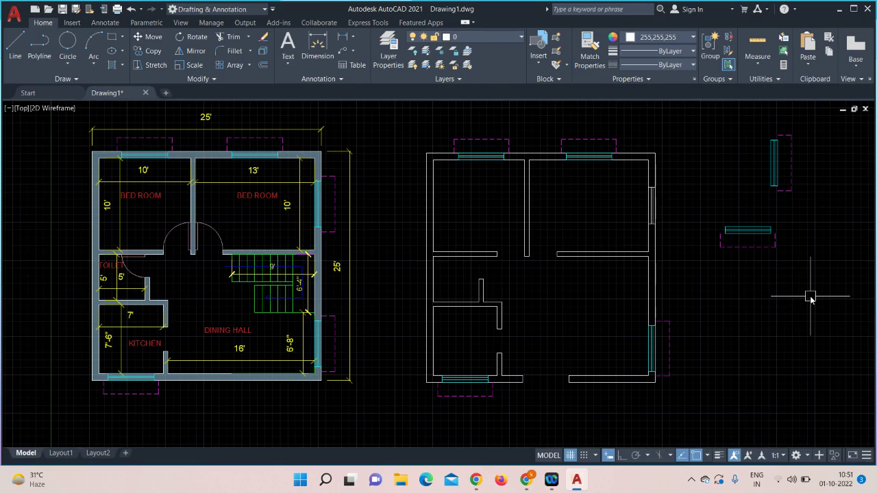
{"action": "key", "text": "ctrl+3"}
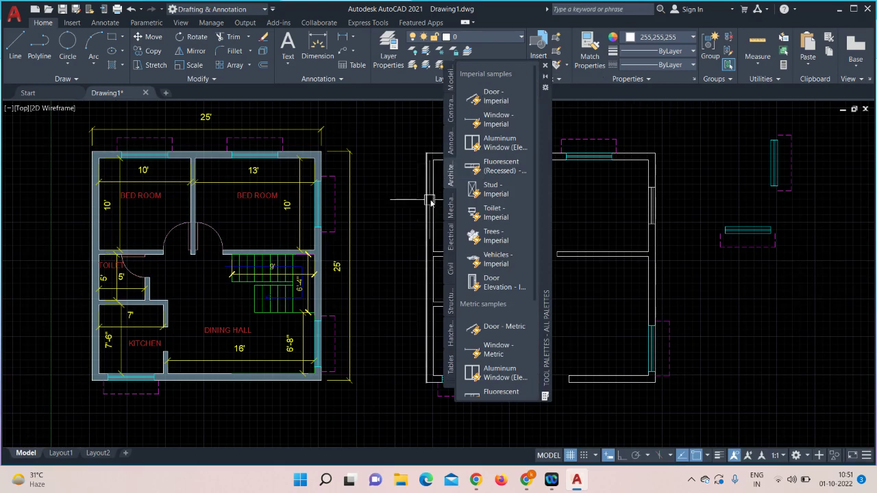
{"action": "left_click", "coordinate": [497, 122]}
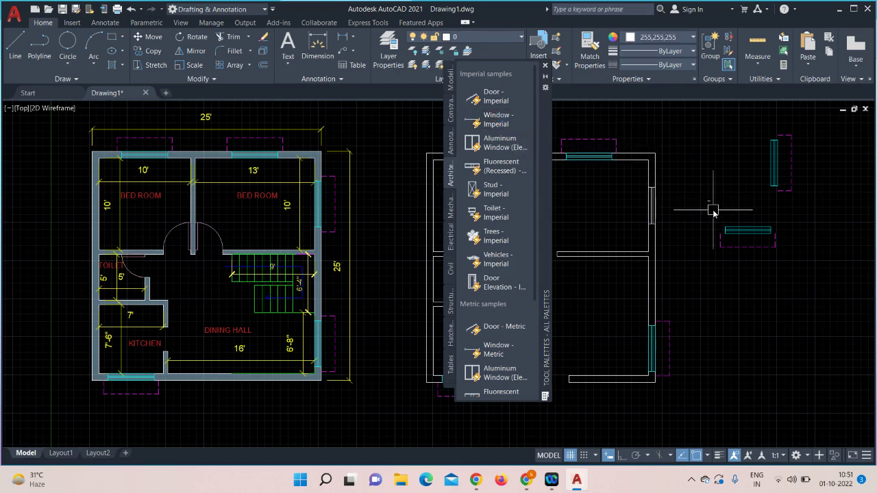
{"action": "left_click", "coordinate": [546, 66]}
- Scale up the inserted window block about its left end
{"action": "scroll", "coordinate": [702, 276], "scroll_direction": "up", "scroll_amount": 3}
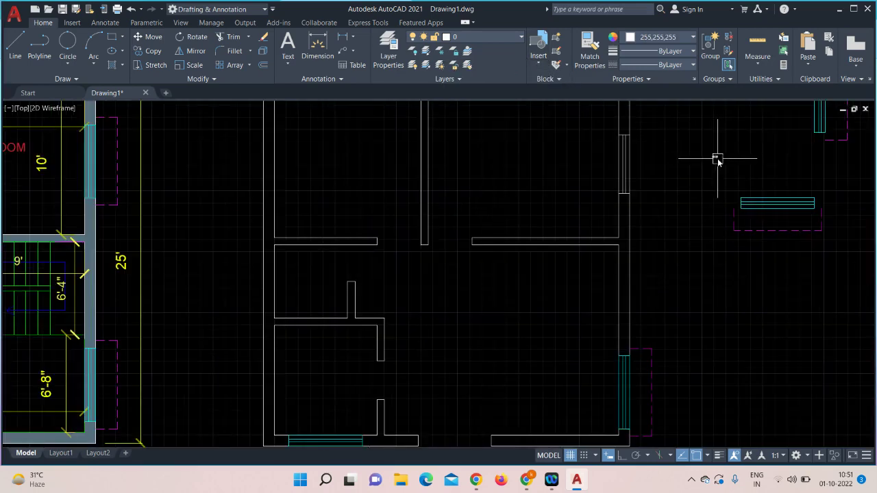
{"action": "scroll", "coordinate": [717, 160], "scroll_direction": "up", "scroll_amount": 4}
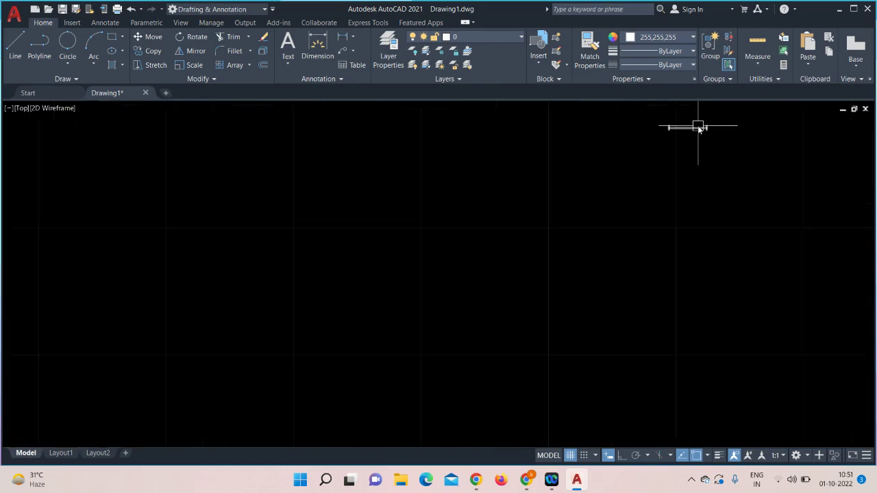
{"action": "left_click", "coordinate": [698, 128]}
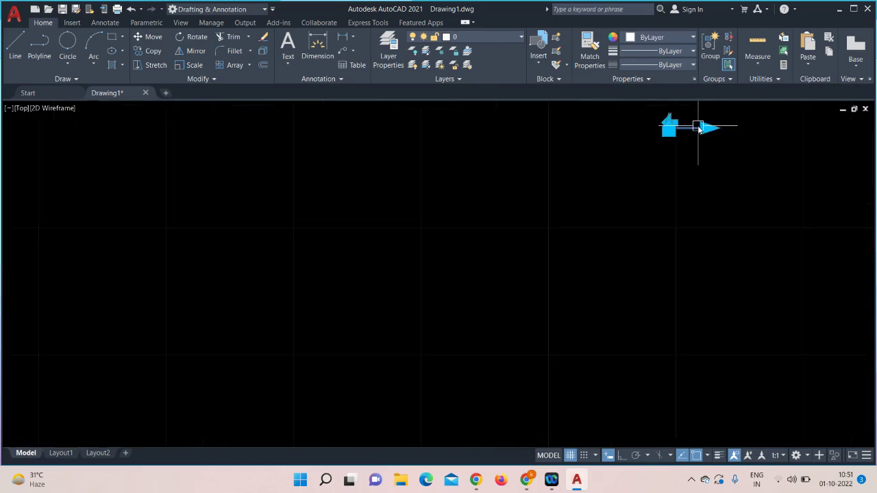
{"action": "left_click", "coordinate": [191, 64]}
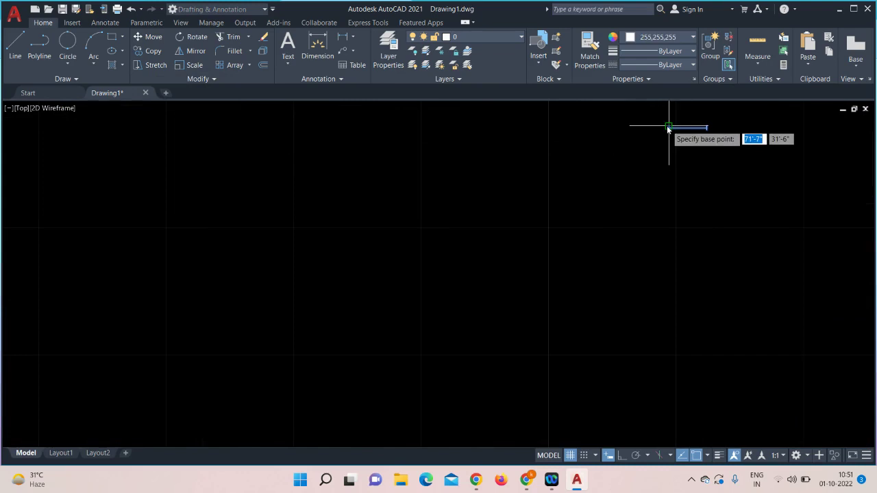
{"action": "left_click", "coordinate": [667, 128]}
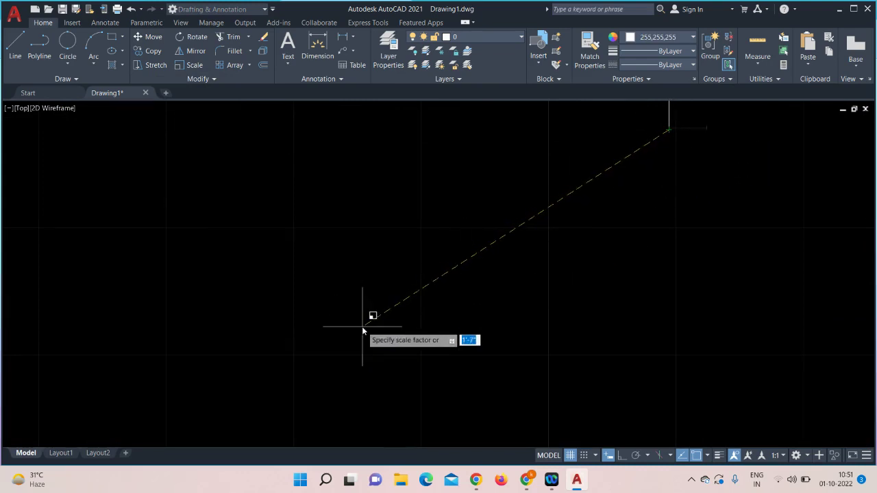
{"action": "scroll", "coordinate": [368, 322], "scroll_direction": "down", "scroll_amount": 2}
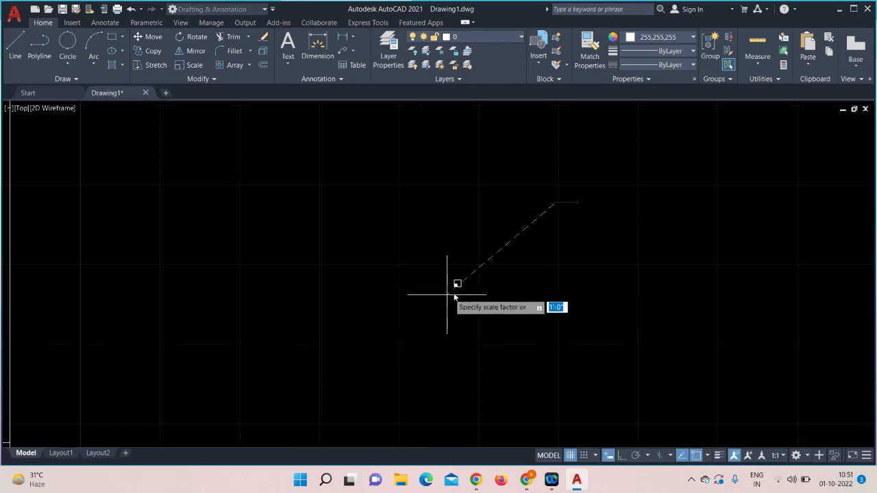
{"action": "scroll", "coordinate": [468, 294], "scroll_direction": "down", "scroll_amount": 5}
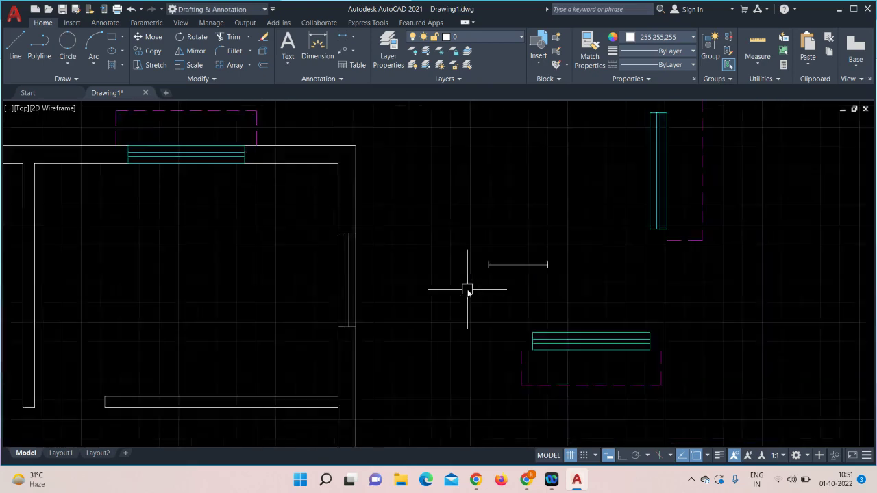
- Try to move the window block onto the wall below the right bedroom
{"action": "middle_click_drag", "start_coordinate": [481, 347], "coordinate": [493, 277]}
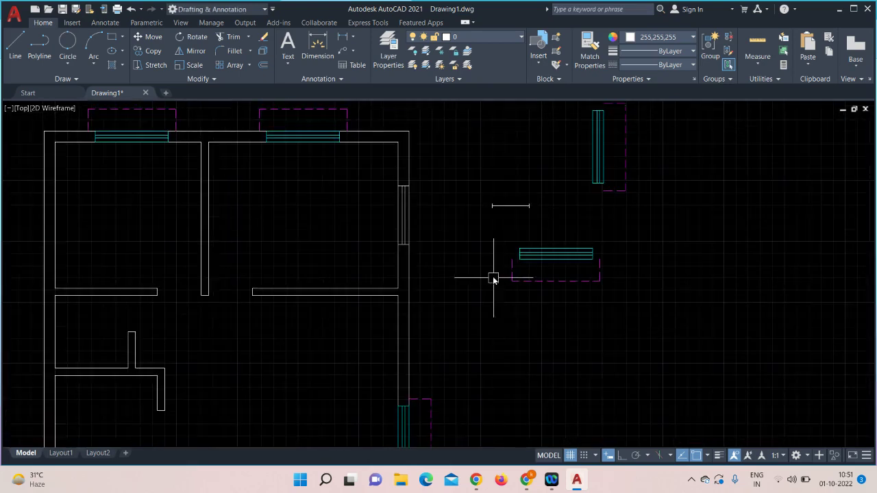
{"action": "left_click", "coordinate": [508, 203]}
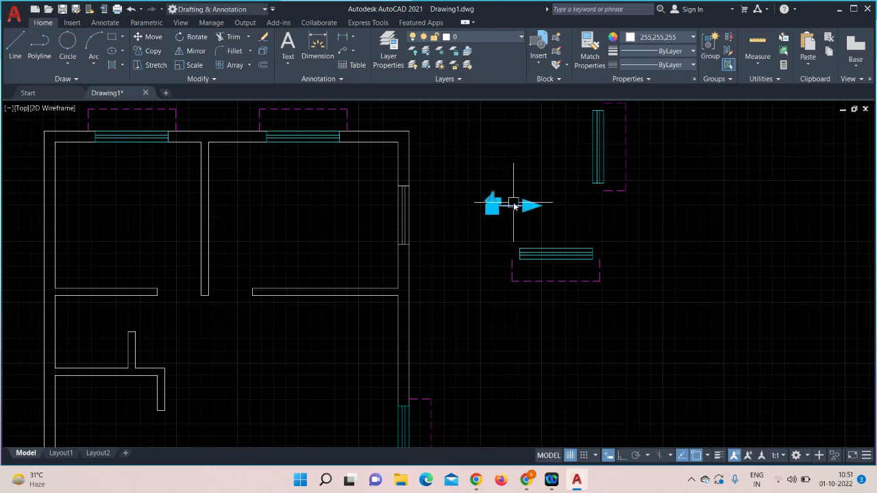
{"action": "left_click", "coordinate": [153, 38]}
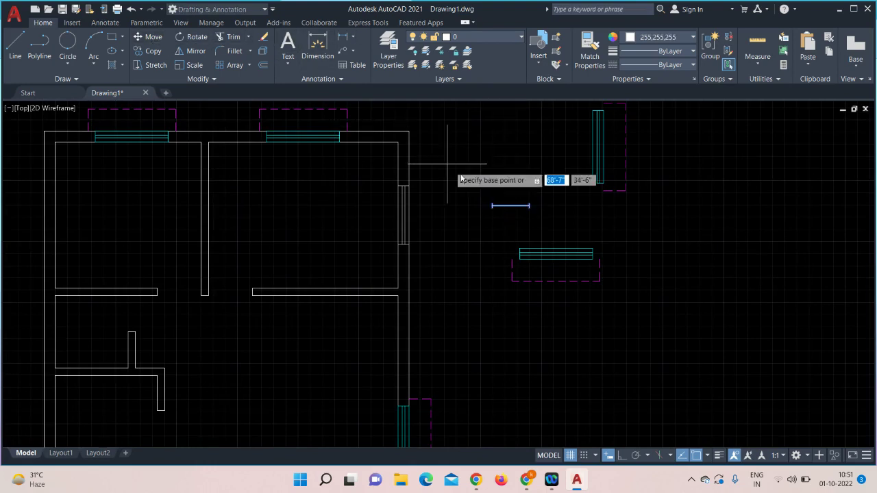
{"action": "left_click", "coordinate": [510, 205]}
{"action": "left_click", "coordinate": [336, 293]}
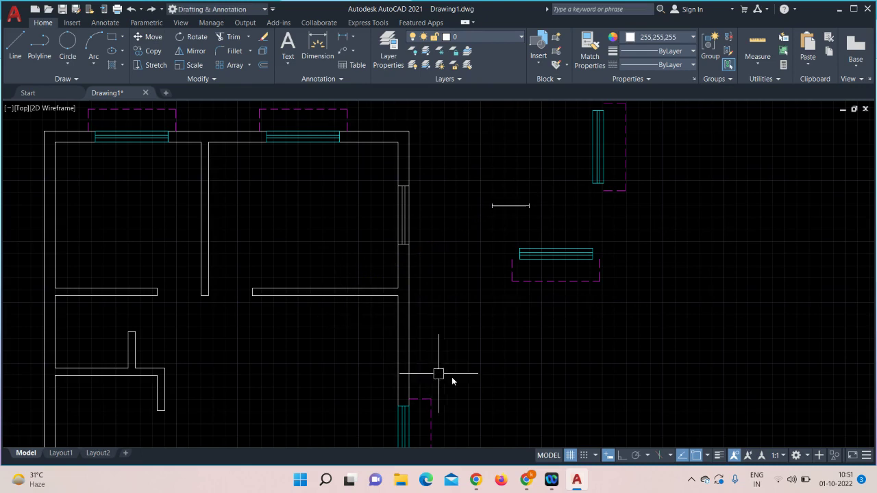
- Delete both spare windows with their shade outlines and the window block beside the plan
{"action": "middle_click_drag", "start_coordinate": [492, 381], "coordinate": [510, 342]}
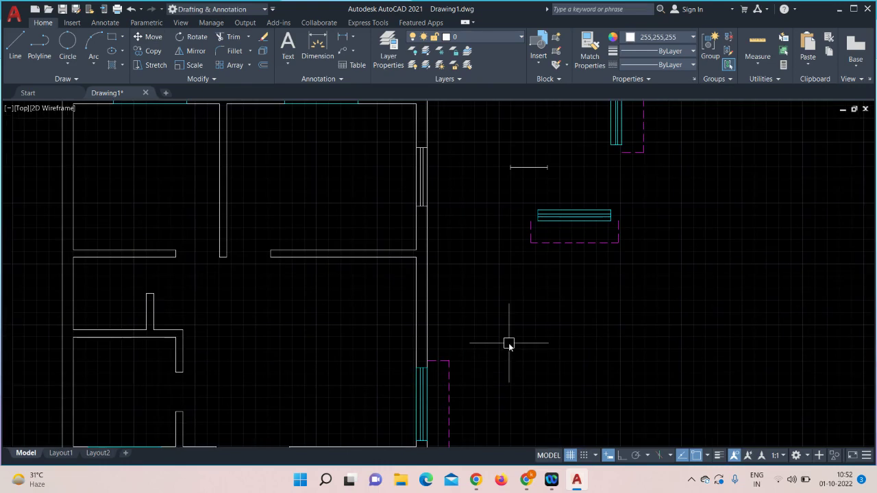
{"action": "middle_click_drag", "start_coordinate": [508, 344], "coordinate": [444, 399]}
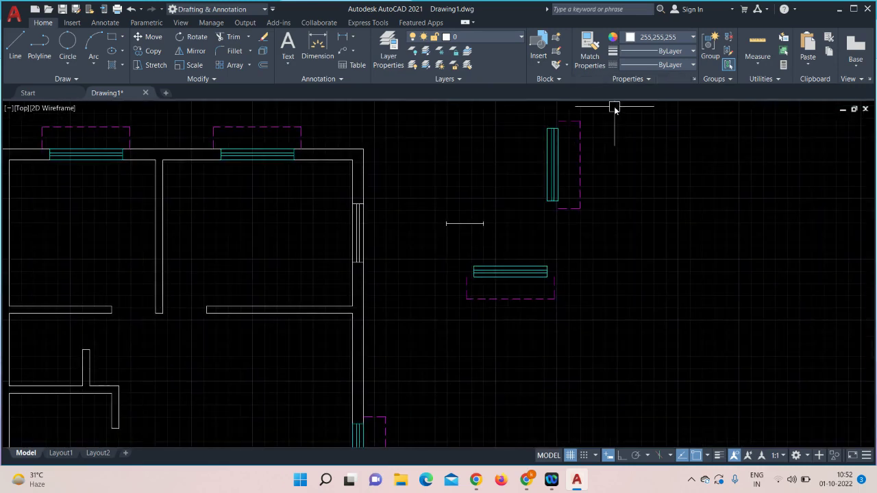
{"action": "left_click", "coordinate": [615, 108]}
{"action": "left_click", "coordinate": [444, 373]}
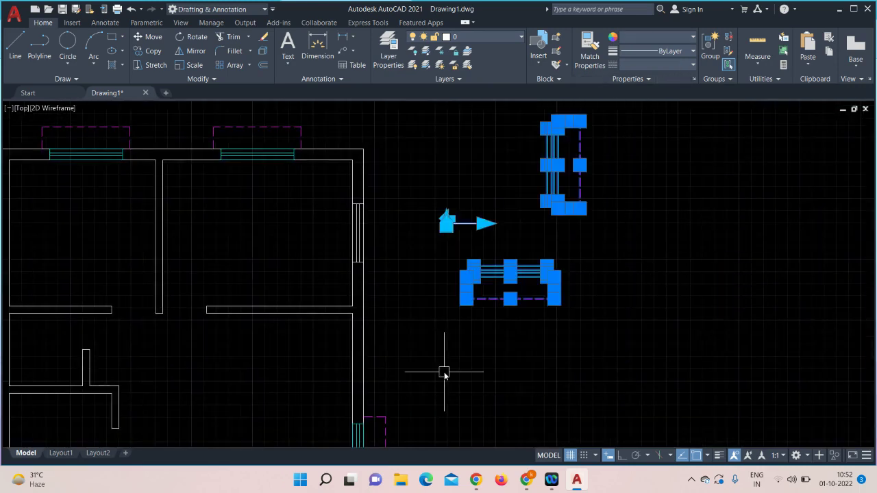
{"action": "key", "text": "Delete"}
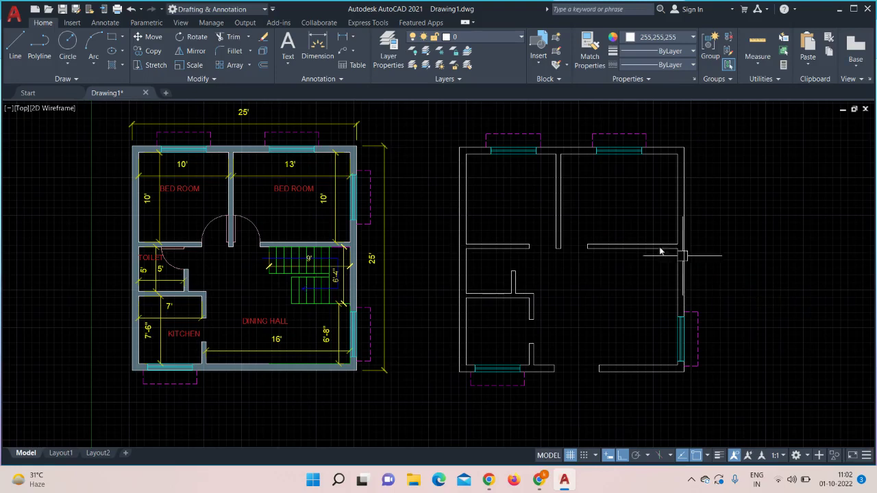
- Examine the staircase layout and dimensions in the reference plan and the matching space in the redrawn plan's dining hall
{"action": "scroll", "coordinate": [336, 257], "scroll_direction": "up", "scroll_amount": 5}
{"action": "middle_click_drag", "start_coordinate": [182, 307], "coordinate": [417, 312]}
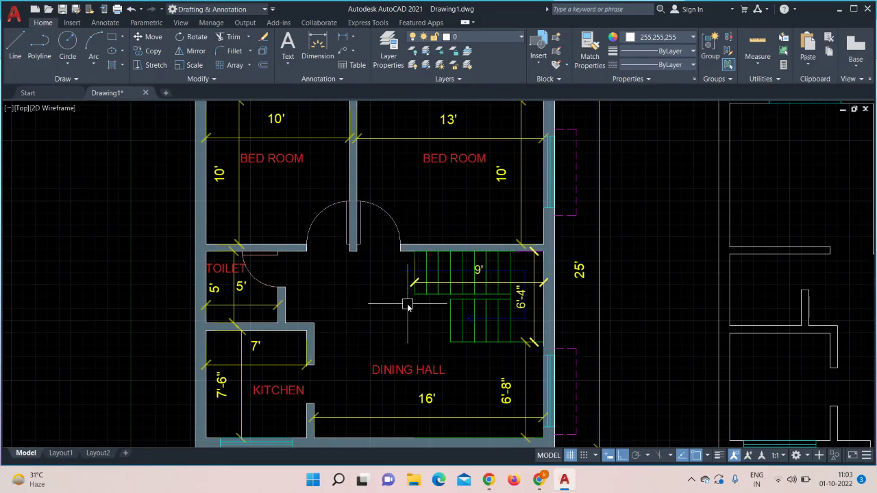
{"action": "middle_click_drag", "start_coordinate": [407, 306], "coordinate": [141, 310]}
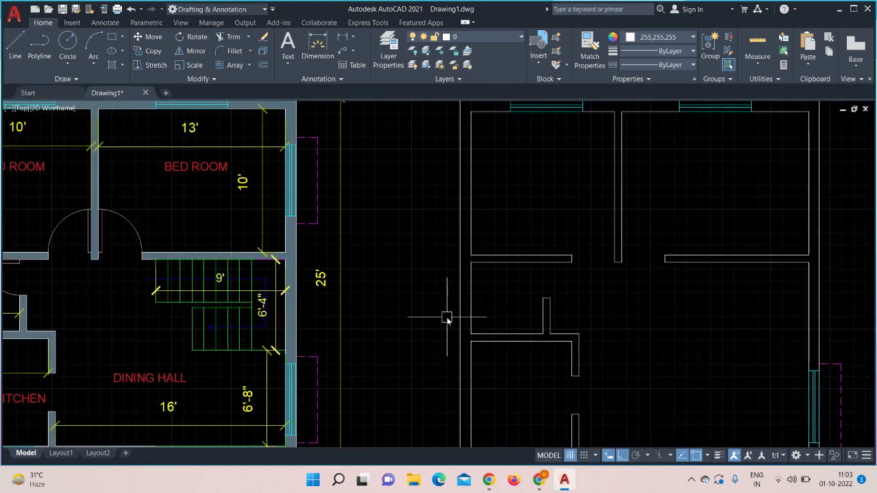
{"action": "scroll", "coordinate": [447, 317], "scroll_direction": "down", "scroll_amount": 2}
{"action": "middle_click_drag", "start_coordinate": [448, 313], "coordinate": [290, 294]}
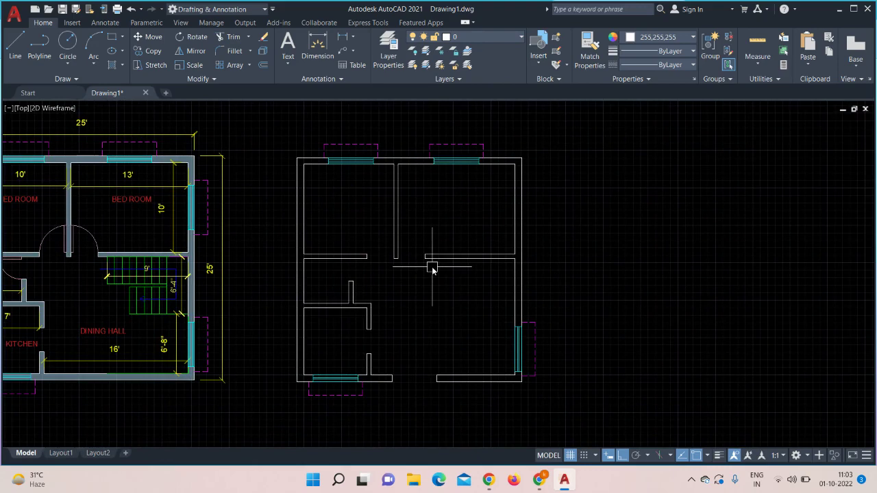
{"action": "scroll", "coordinate": [432, 266], "scroll_direction": "up", "scroll_amount": 4}
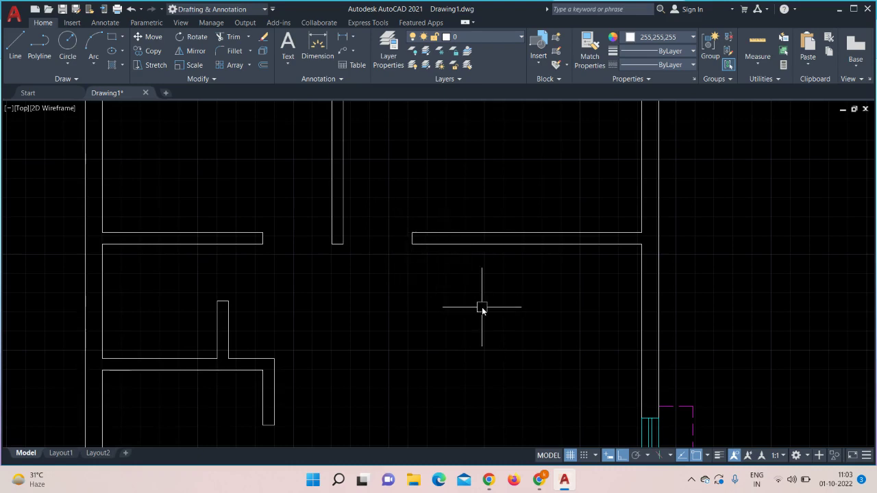
{"action": "scroll", "coordinate": [482, 307], "scroll_direction": "down", "scroll_amount": 2}
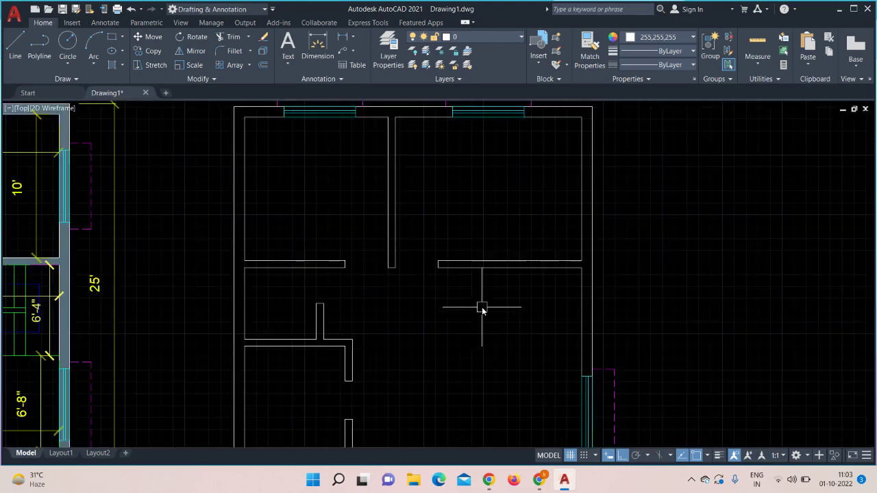
- Draw a 3' horizontal line beside the plan and a 3' vertical line rising from its right end
{"action": "left_click", "coordinate": [17, 50]}
{"action": "middle_click_drag", "start_coordinate": [685, 203], "coordinate": [500, 221]}
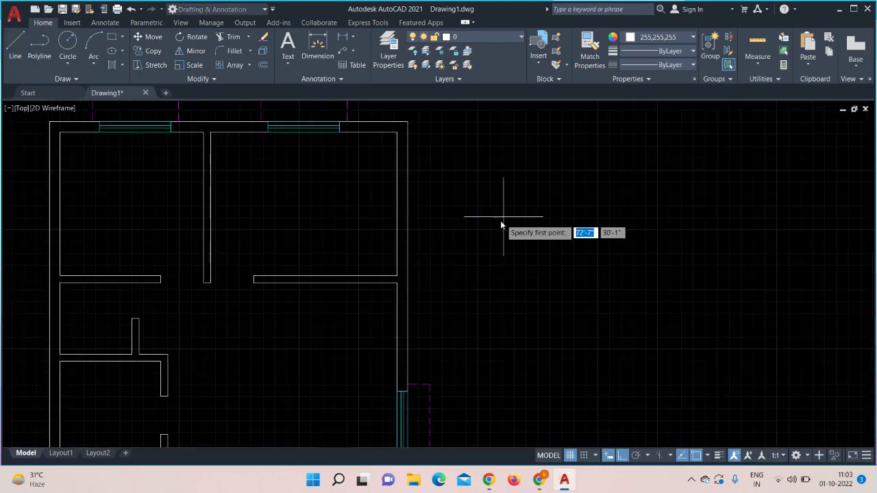
{"action": "left_click", "coordinate": [501, 221]}
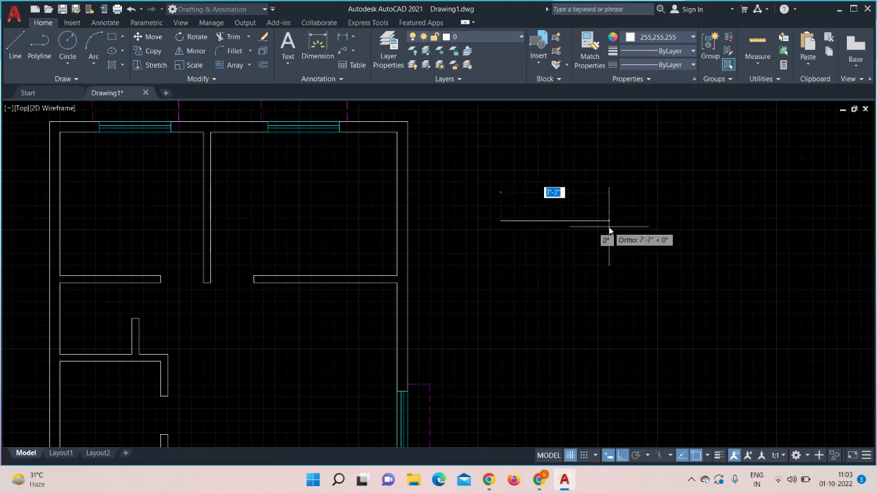
{"action": "type", "text": "3"}
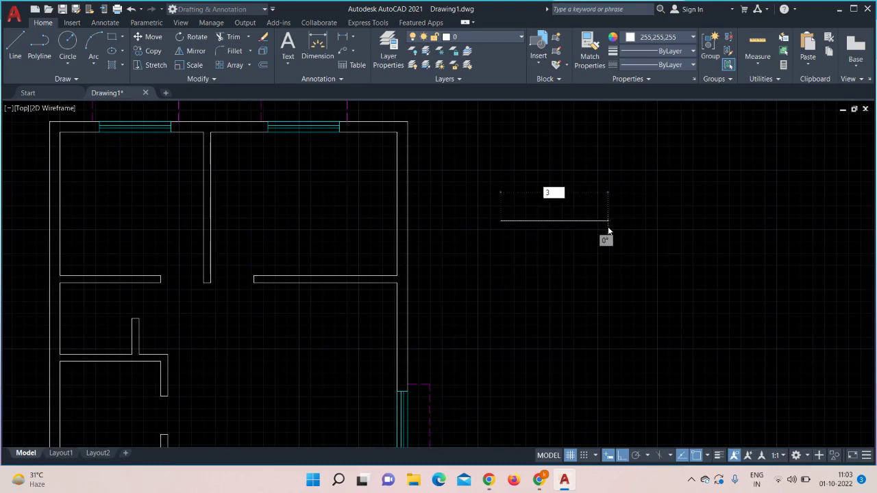
{"action": "key", "text": "Return"}
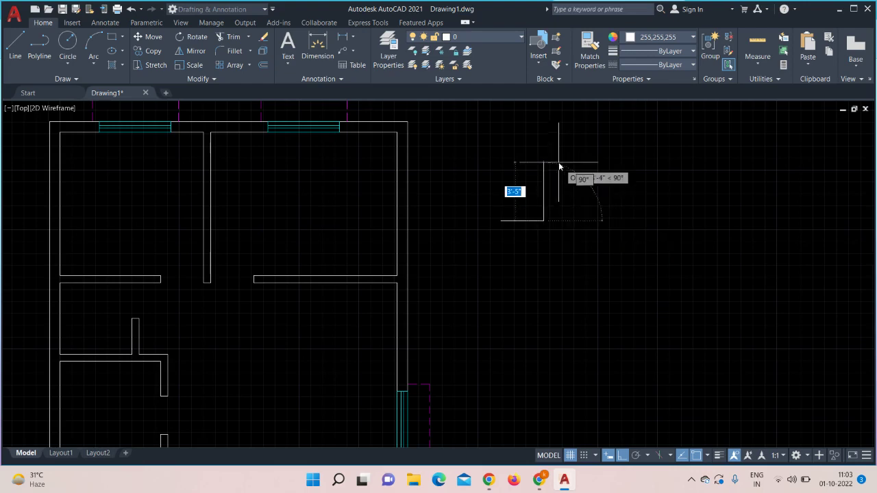
{"action": "type", "text": "3"}
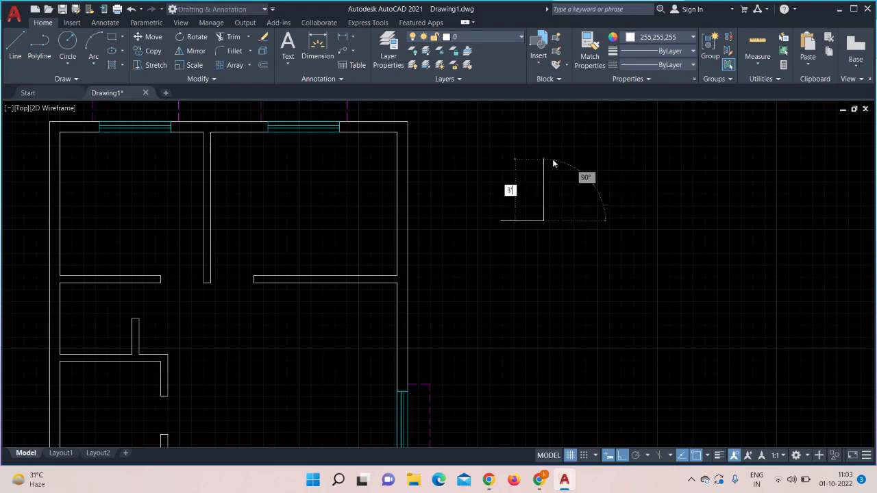
{"action": "key", "text": "Return"}
{"action": "key", "text": "Return"}
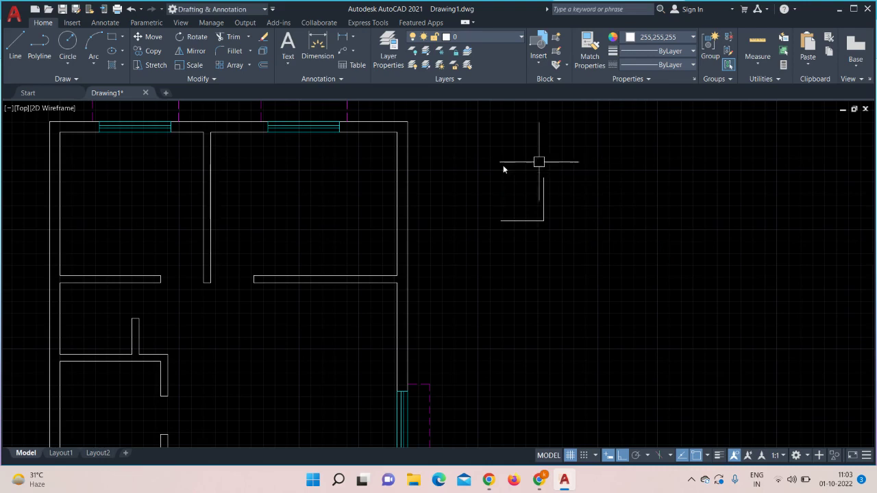
- Draw a circle centred on the corner of the two lines, with its radius reaching the horizontal line's free end
{"action": "left_click", "coordinate": [69, 50]}
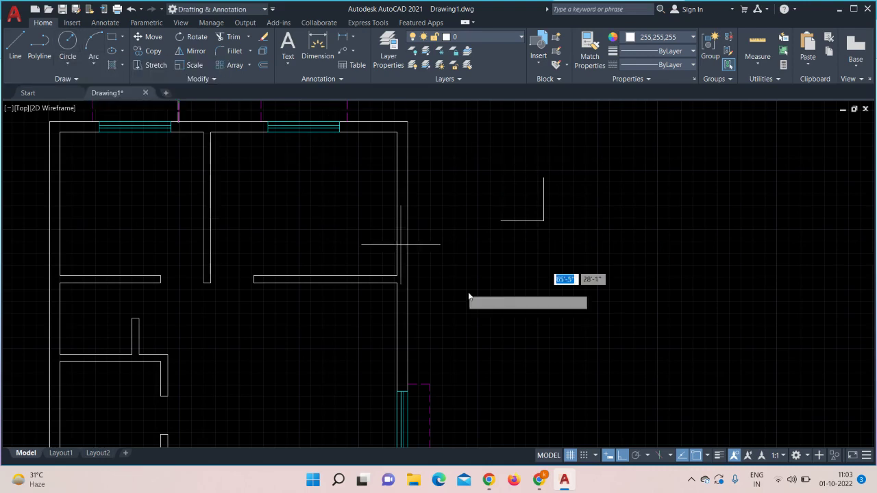
{"action": "left_click", "coordinate": [543, 221]}
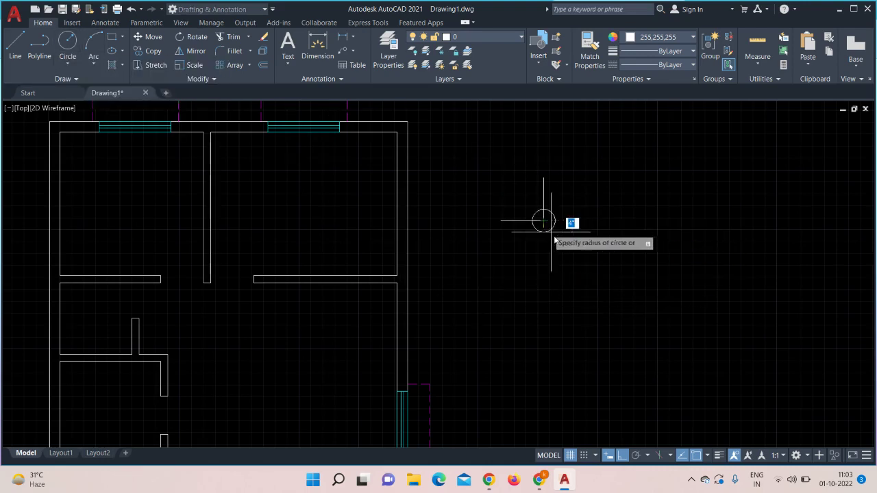
{"action": "scroll", "coordinate": [569, 250], "scroll_direction": "up", "scroll_amount": 3}
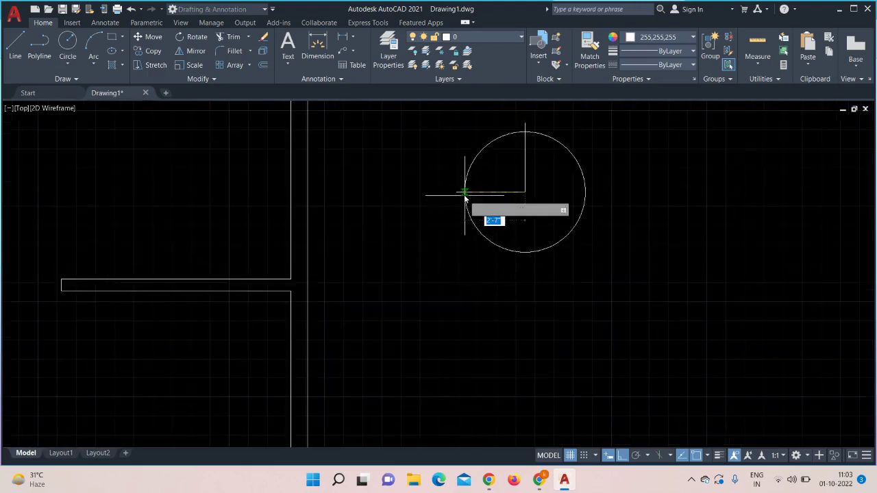
{"action": "left_click", "coordinate": [458, 193]}
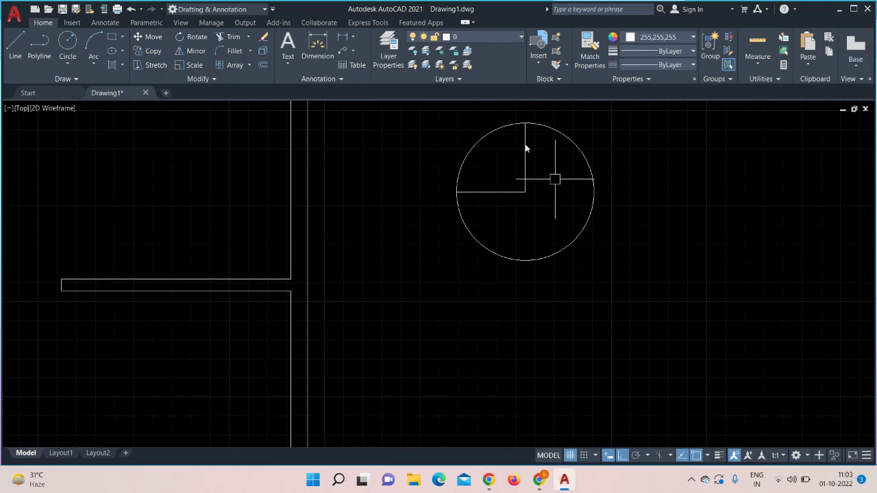
- Trim the circle to the quarter arc joining the free ends of the two lines
{"action": "left_click", "coordinate": [234, 37]}
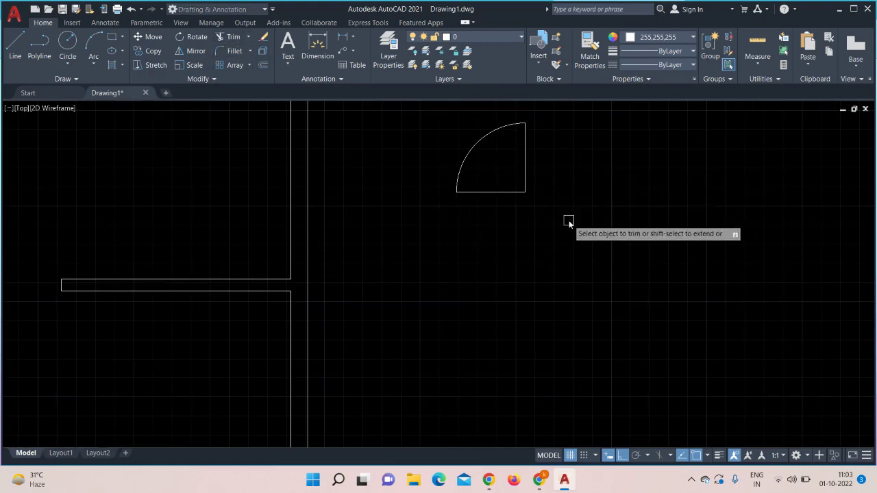
{"action": "mouse_move", "coordinate": [603, 206]}
{"action": "middle_mouse_down"}
{"action": "mouse_move", "coordinate": [602, 274]}
{"action": "mouse_move", "coordinate": [575, 304]}
{"action": "middle_mouse_up"}
{"action": "scroll", "coordinate": [603, 271], "scroll_direction": "up", "scroll_amount": 2}
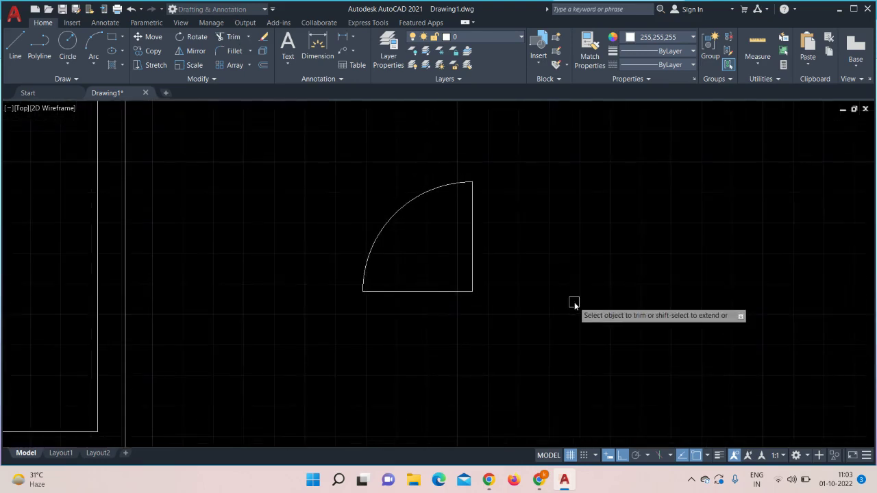
{"action": "key", "text": "Escape"}
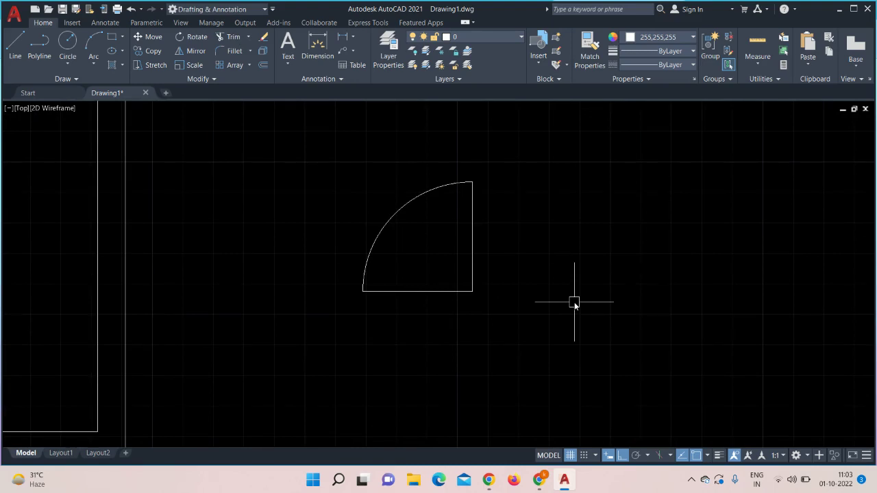
- Offset the vertical line of the quarter-circle door shape by a distance of 3
{"action": "key", "text": "Return"}
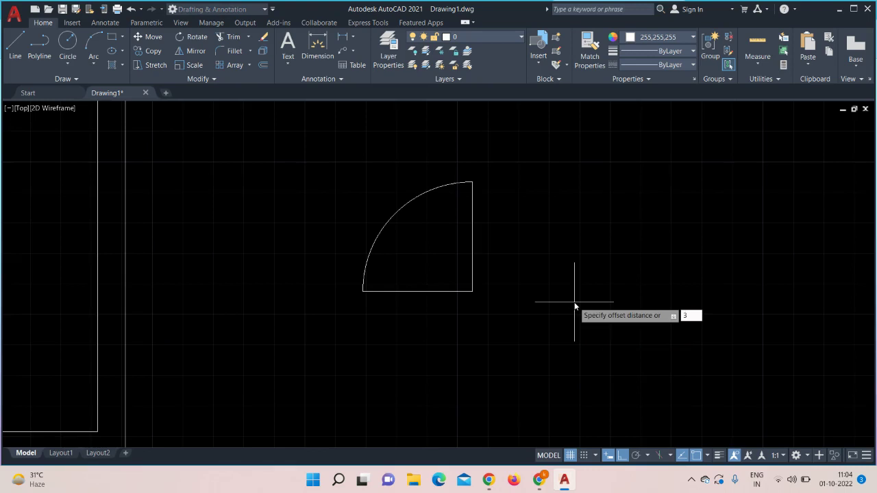
{"action": "key", "text": "Return"}
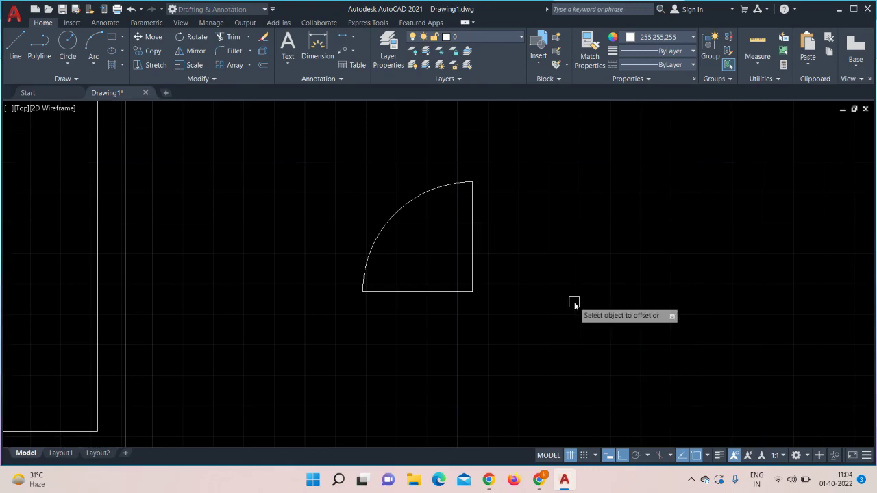
{"action": "left_click", "coordinate": [475, 247]}
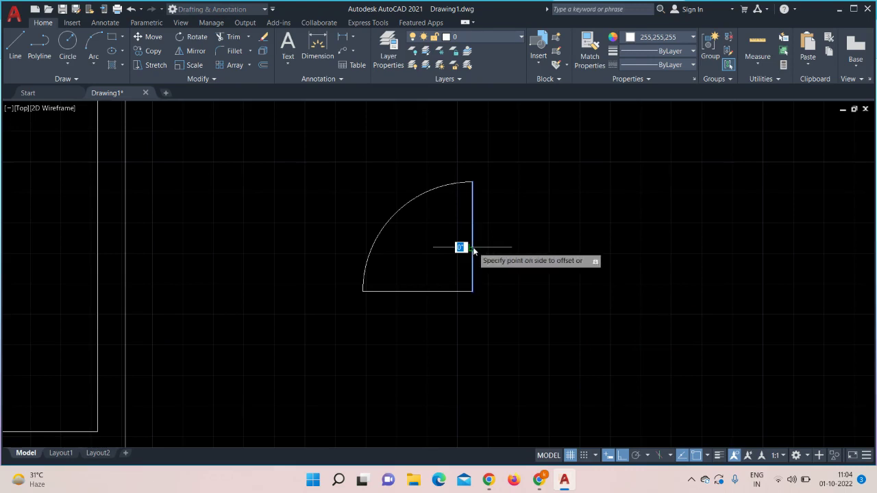
- Offset the door symbol's vertical line inward to form the door leaf's thickness
{"action": "left_click", "coordinate": [453, 249]}
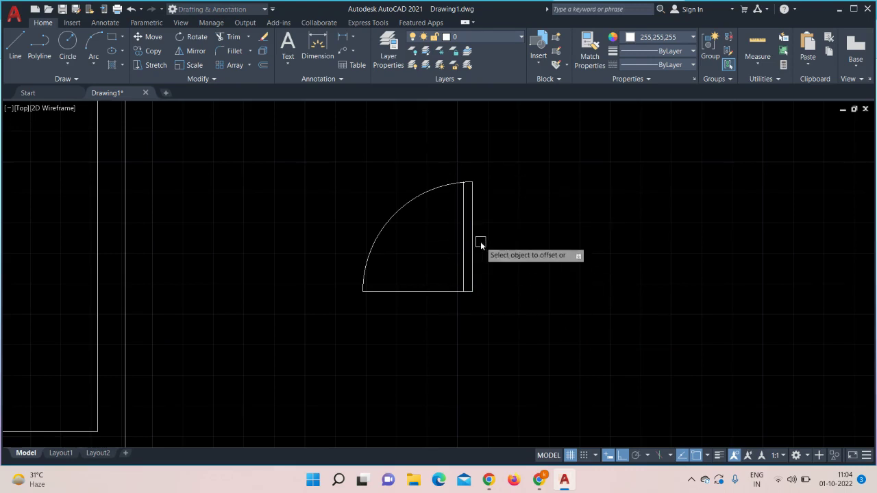
{"action": "key", "text": "Escape"}
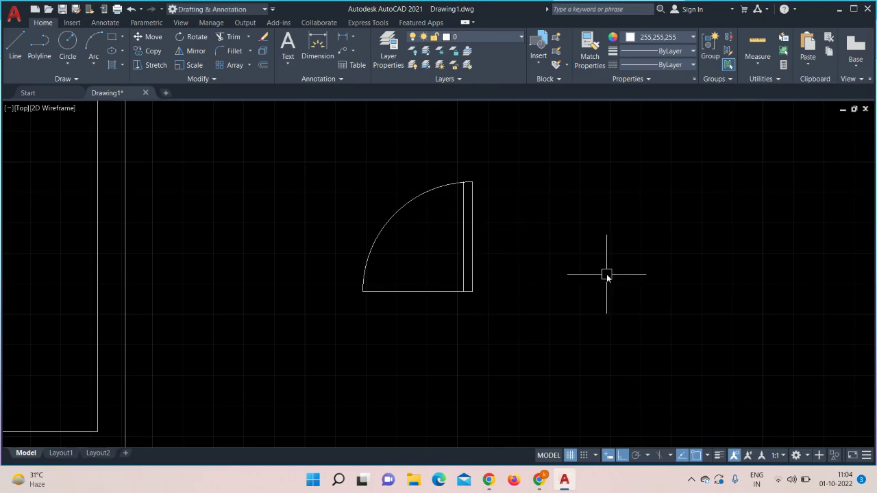
- Copy the door symbol from its hinge corner into the first bedroom's doorway, against the partition wall, with ortho mode off
{"action": "scroll", "coordinate": [606, 274], "scroll_direction": "up", "scroll_amount": 2}
{"action": "scroll", "coordinate": [606, 273], "scroll_direction": "down", "scroll_amount": 6}
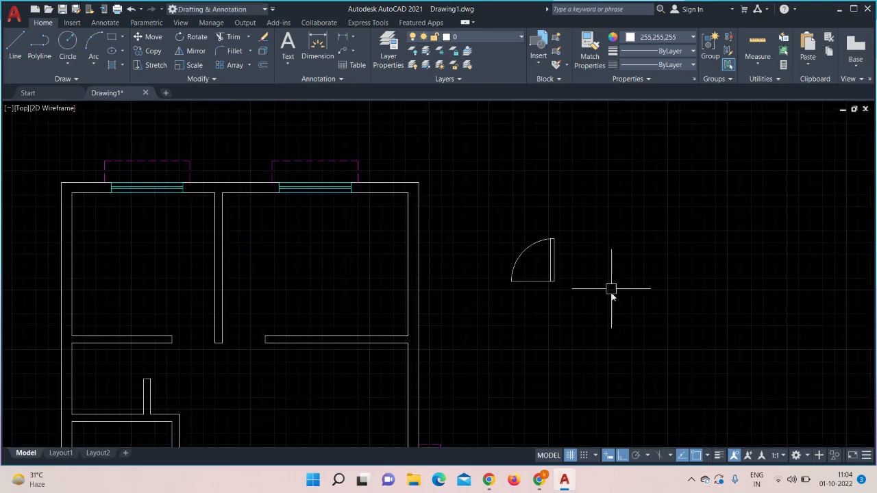
{"action": "scroll", "coordinate": [607, 306], "scroll_direction": "down", "scroll_amount": 2}
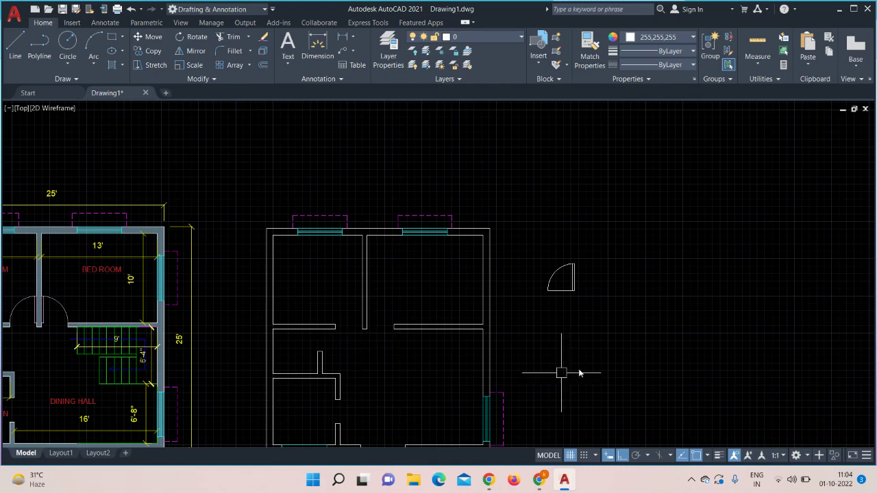
{"action": "left_click", "coordinate": [616, 237]}
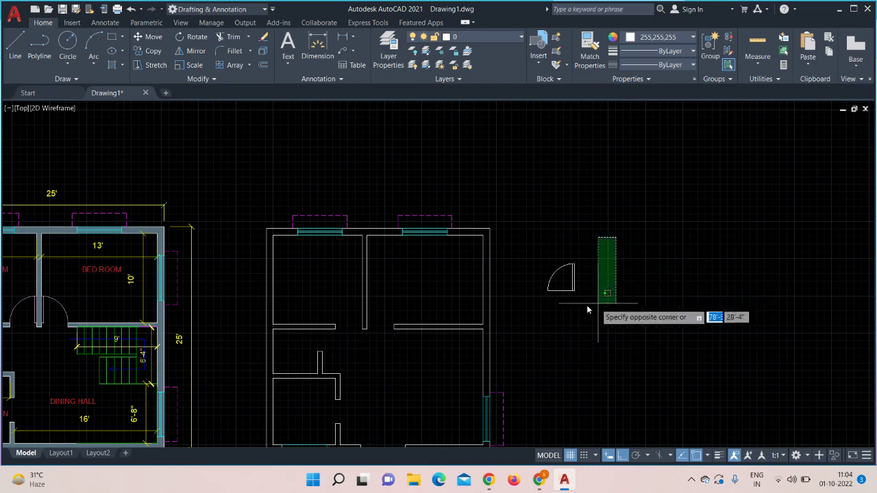
{"action": "left_click", "coordinate": [531, 319]}
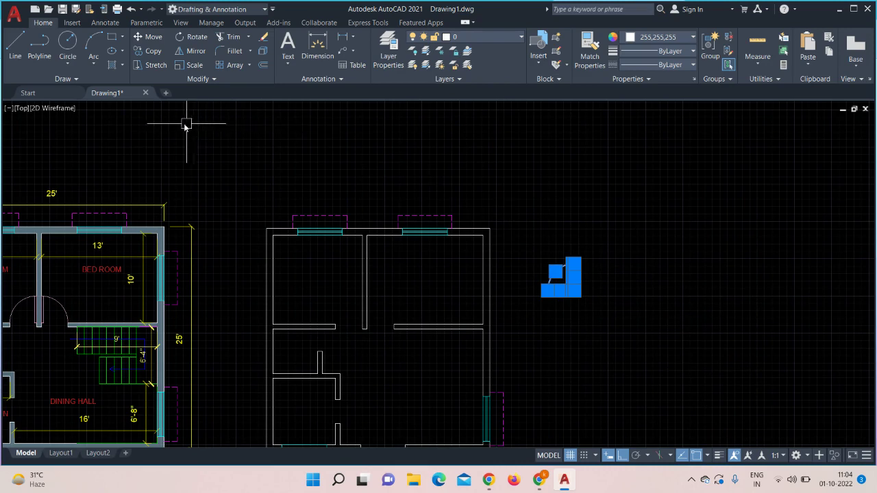
{"action": "left_click", "coordinate": [151, 52]}
{"action": "scroll", "coordinate": [599, 235], "scroll_direction": "up", "scroll_amount": 3}
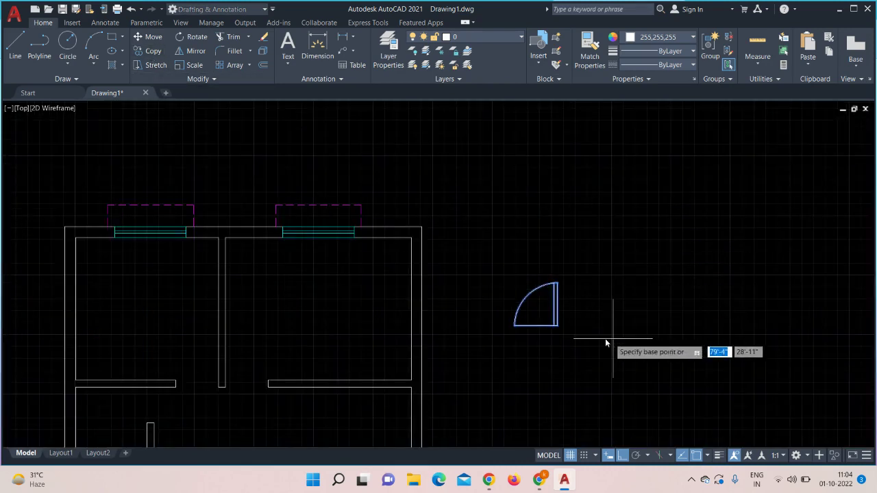
{"action": "scroll", "coordinate": [589, 332], "scroll_direction": "up", "scroll_amount": 5}
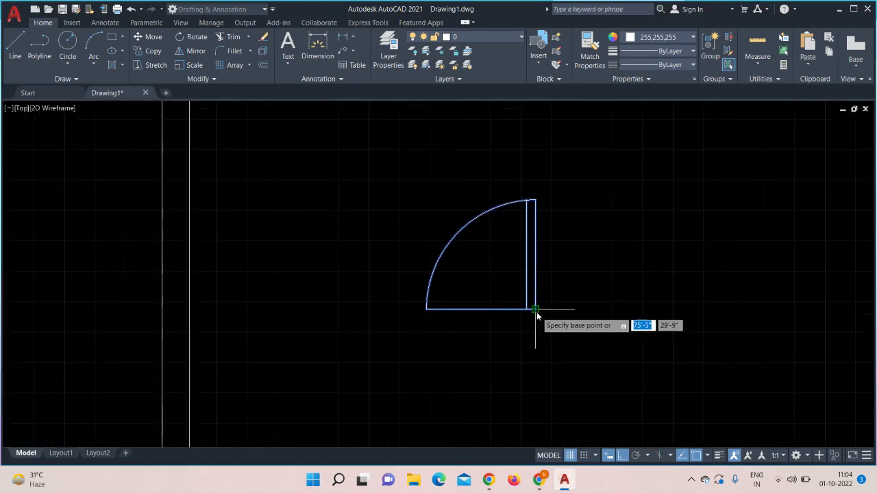
{"action": "left_click", "coordinate": [535, 309]}
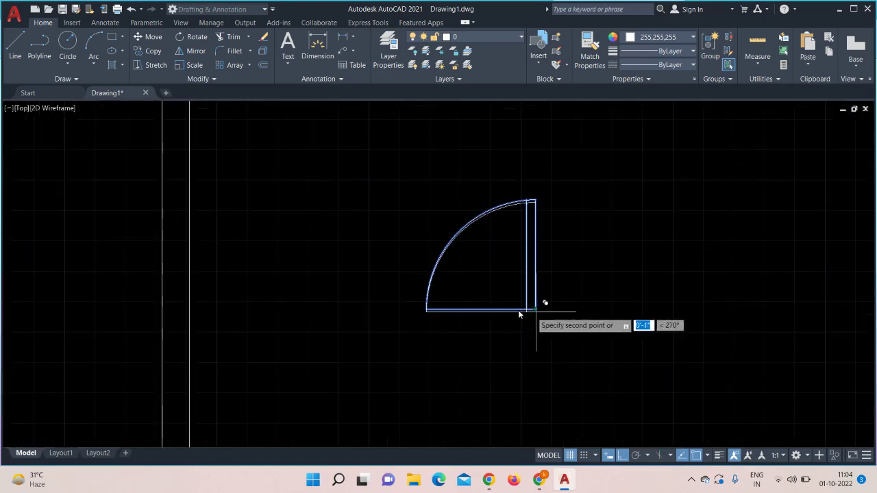
{"action": "middle_click_drag", "start_coordinate": [319, 307], "coordinate": [753, 219]}
{"action": "scroll", "coordinate": [751, 218], "scroll_direction": "down", "scroll_amount": 2}
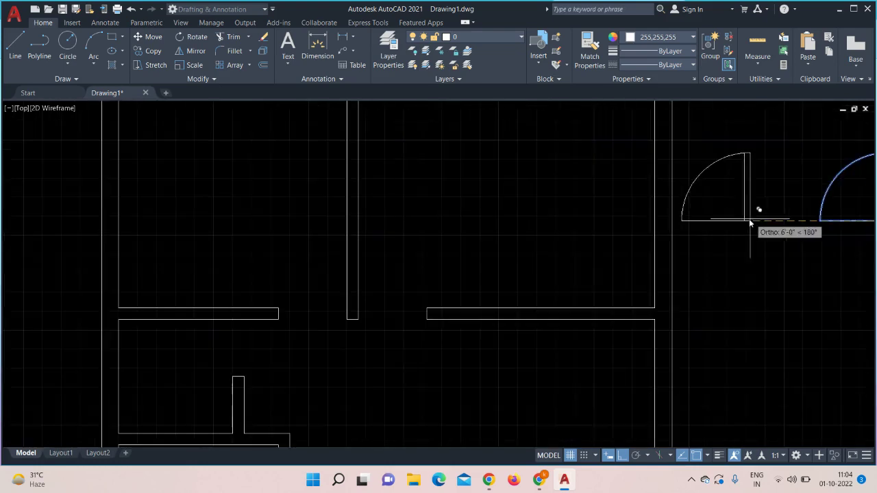
{"action": "left_click", "coordinate": [622, 455]}
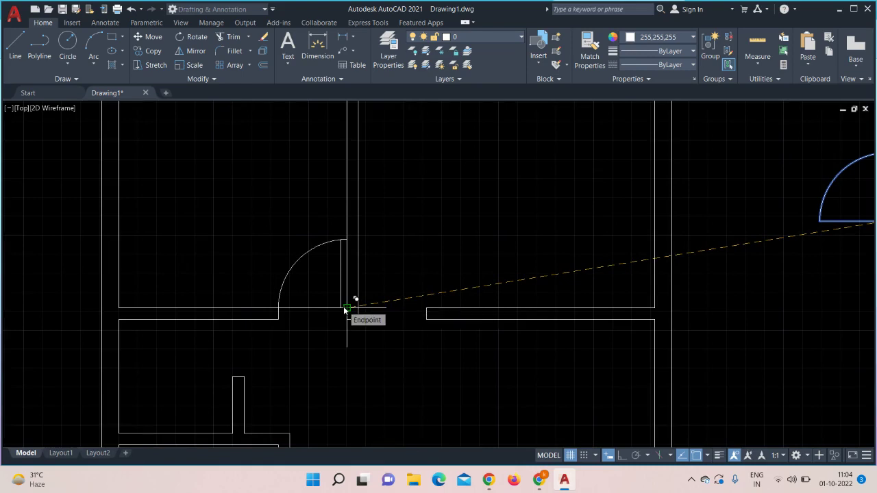
{"action": "left_click", "coordinate": [346, 309]}
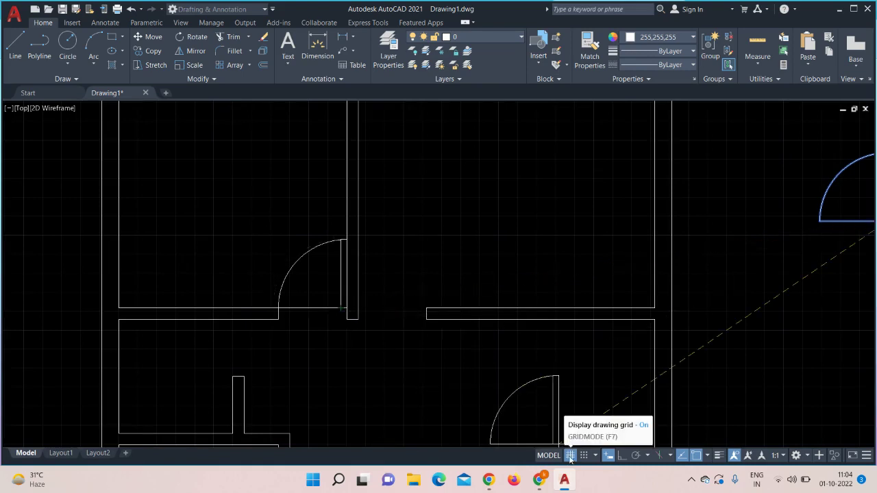
{"action": "key", "text": "Escape"}
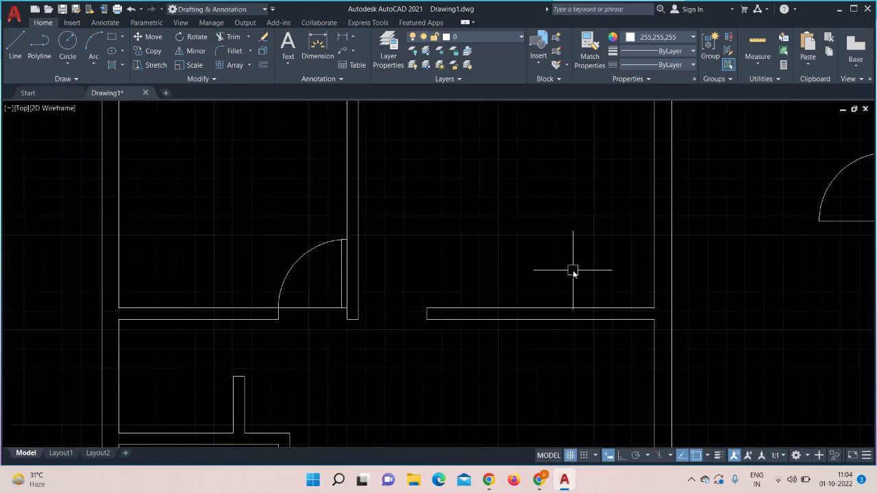
- Delete the copied door's threshold line and draw a short line closing the lower end of the door leaf
{"action": "scroll", "coordinate": [572, 270], "scroll_direction": "down", "scroll_amount": 2}
{"action": "scroll", "coordinate": [456, 269], "scroll_direction": "up", "scroll_amount": 3}
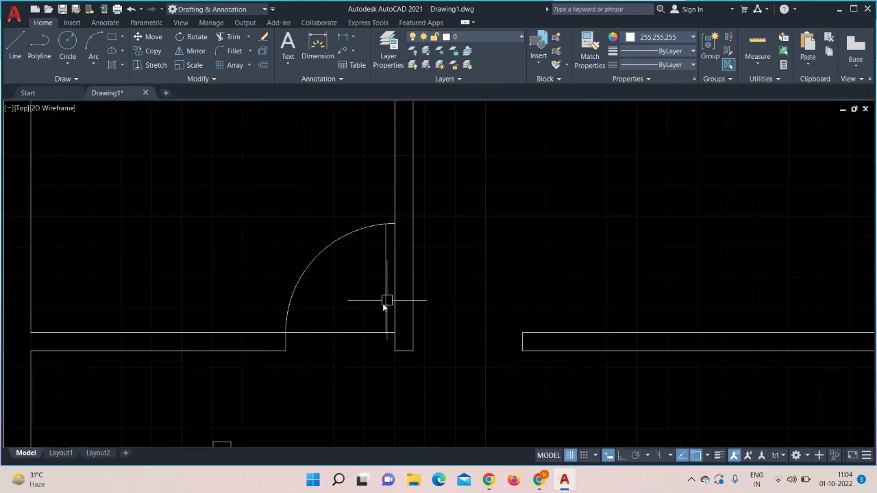
{"action": "left_click", "coordinate": [331, 334]}
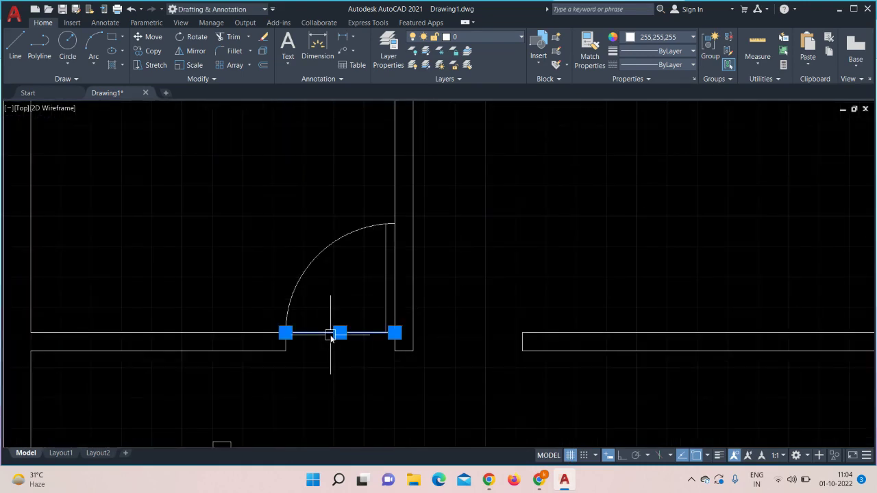
{"action": "key", "text": "Delete"}
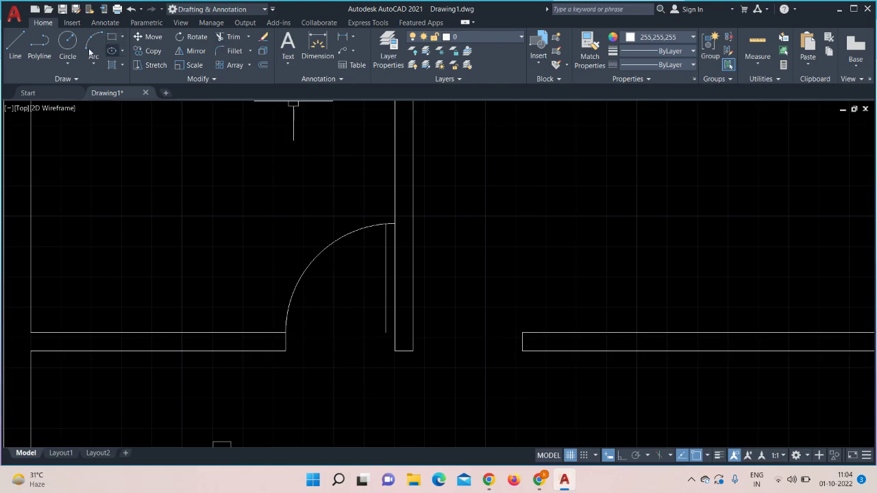
{"action": "left_click", "coordinate": [14, 48]}
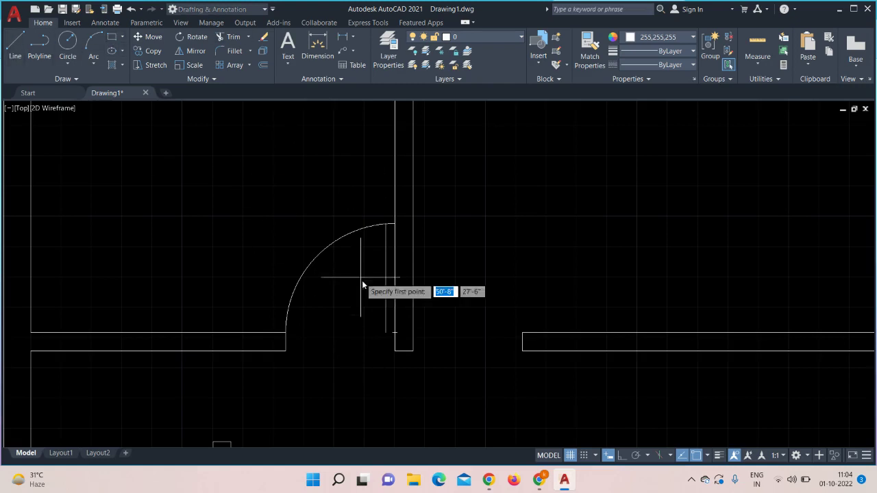
{"action": "left_click", "coordinate": [385, 335]}
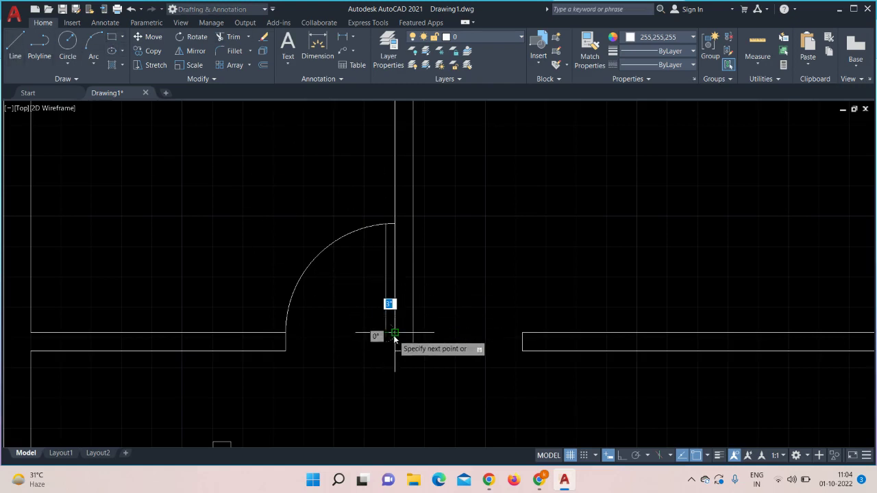
{"action": "left_click", "coordinate": [409, 337]}
{"action": "key", "text": "Escape"}
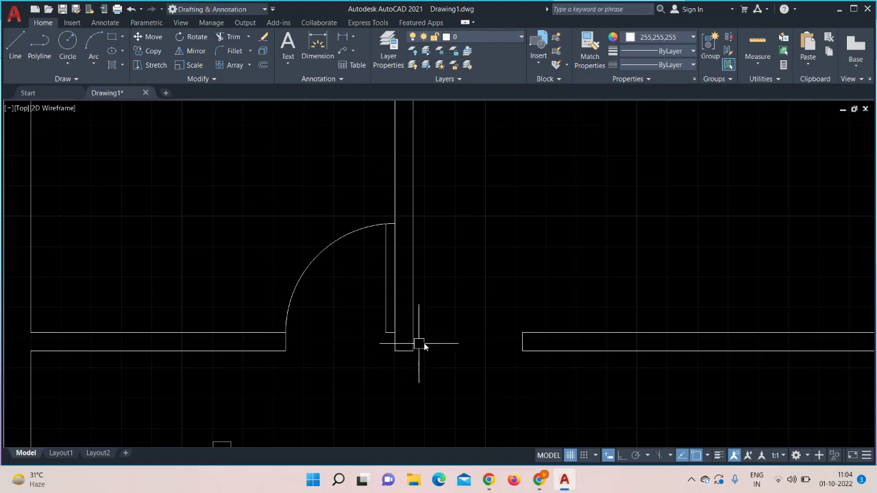
- Mirror the loose door symbol outside the plan across a vertical line on its hinge side, keeping the source objects
{"action": "scroll", "coordinate": [473, 320], "scroll_direction": "down", "scroll_amount": 3}
{"action": "scroll", "coordinate": [514, 145], "scroll_direction": "down", "scroll_amount": 2}
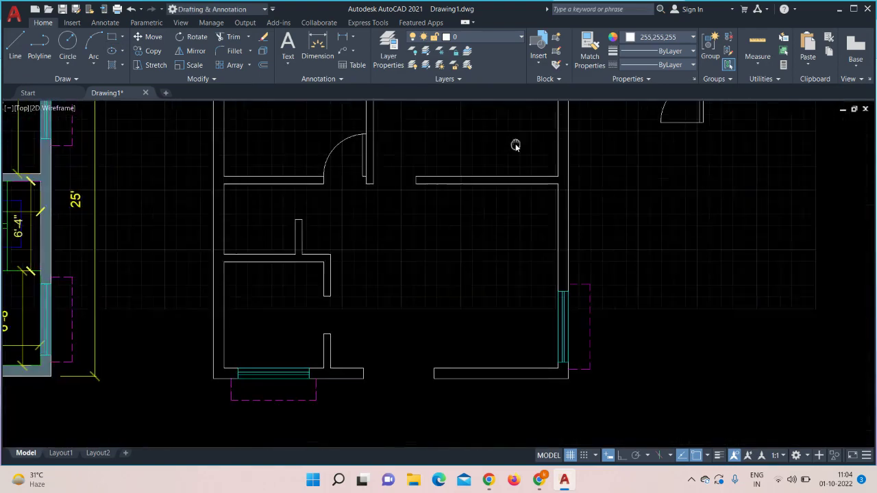
{"action": "middle_click_drag", "start_coordinate": [477, 264], "coordinate": [497, 321]}
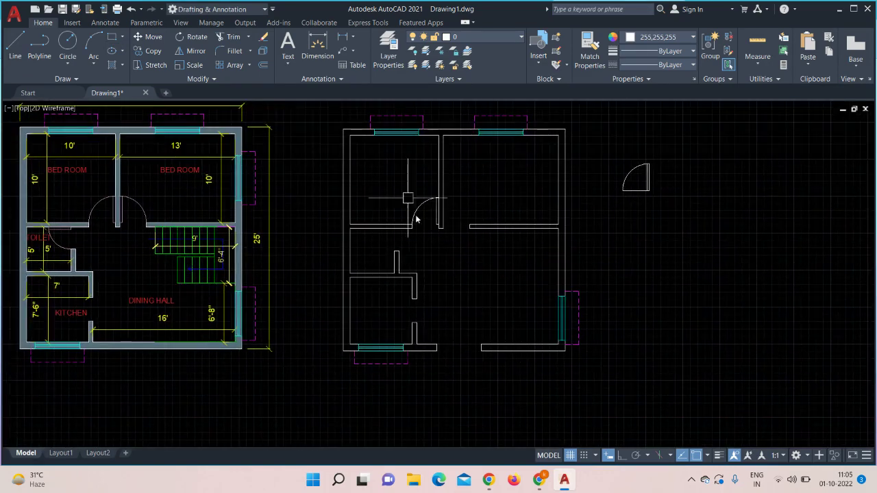
{"action": "left_click", "coordinate": [489, 228]}
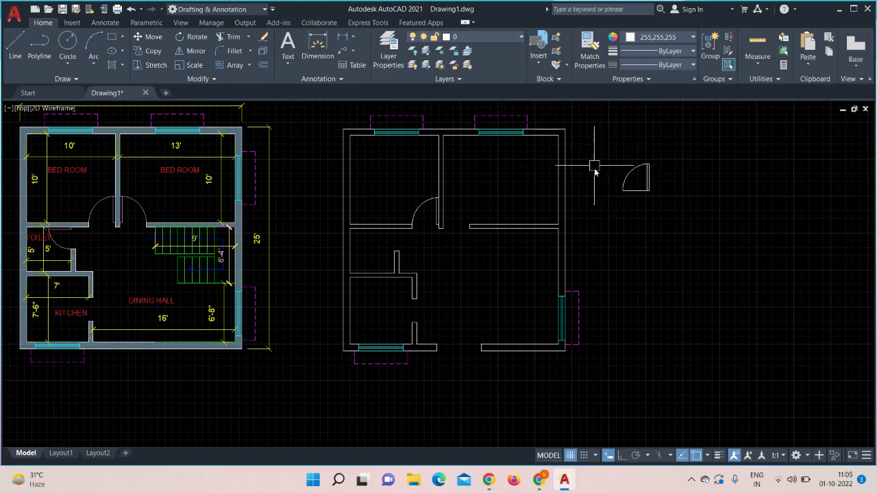
{"action": "scroll", "coordinate": [648, 234], "scroll_direction": "up", "scroll_amount": 3}
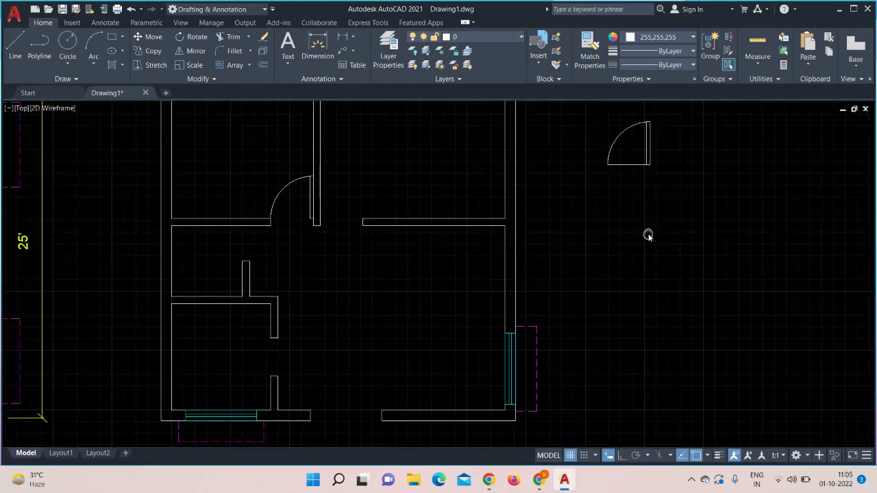
{"action": "scroll", "coordinate": [648, 235], "scroll_direction": "down", "scroll_amount": 1}
{"action": "left_click", "coordinate": [612, 176]}
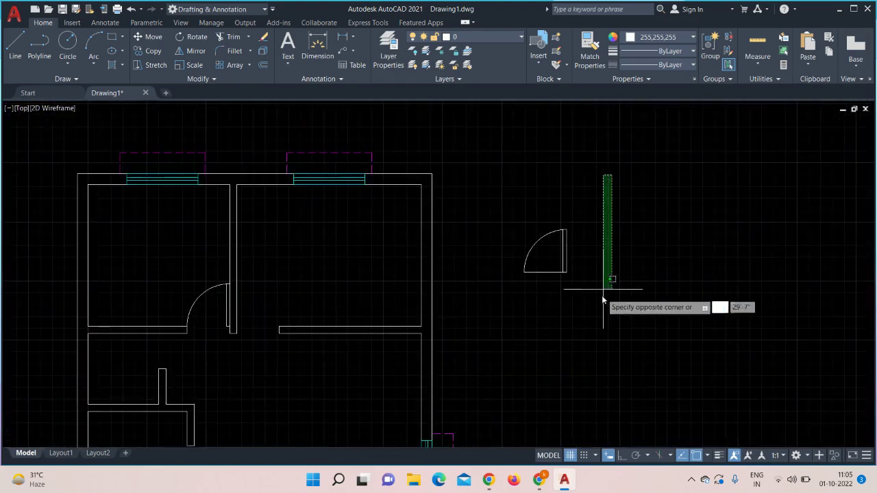
{"action": "left_click", "coordinate": [482, 313]}
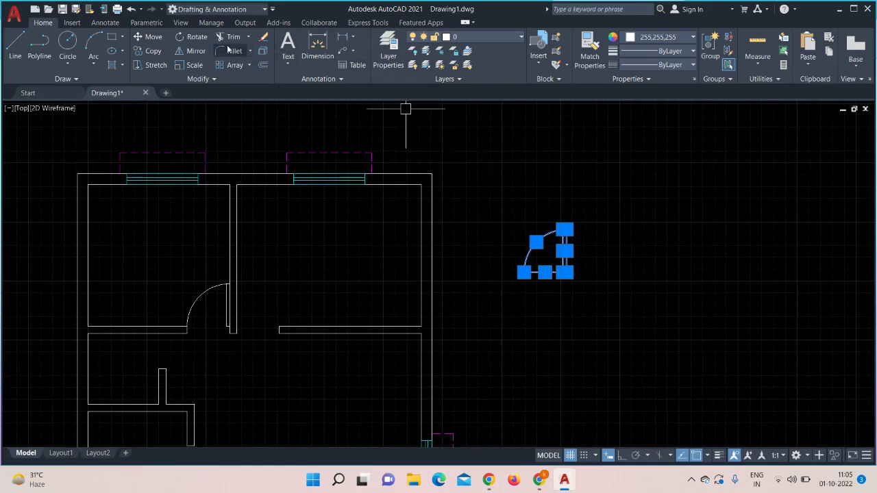
{"action": "left_click", "coordinate": [196, 51]}
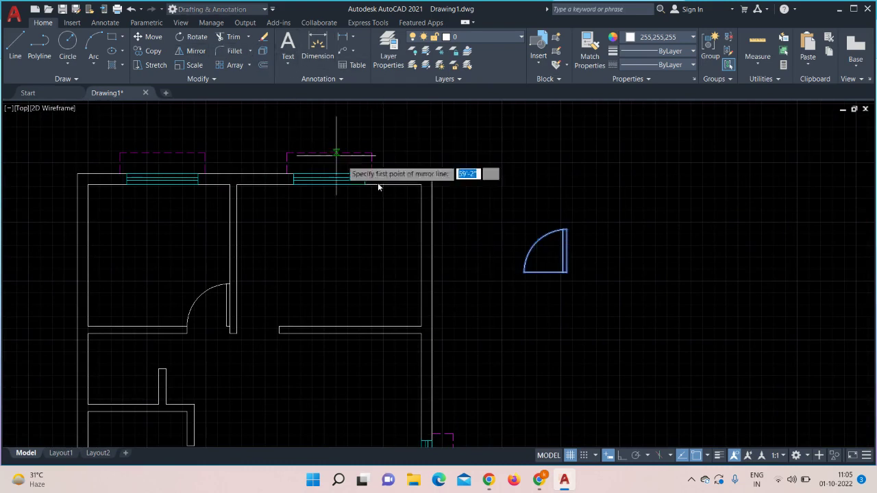
{"action": "left_click", "coordinate": [590, 186]}
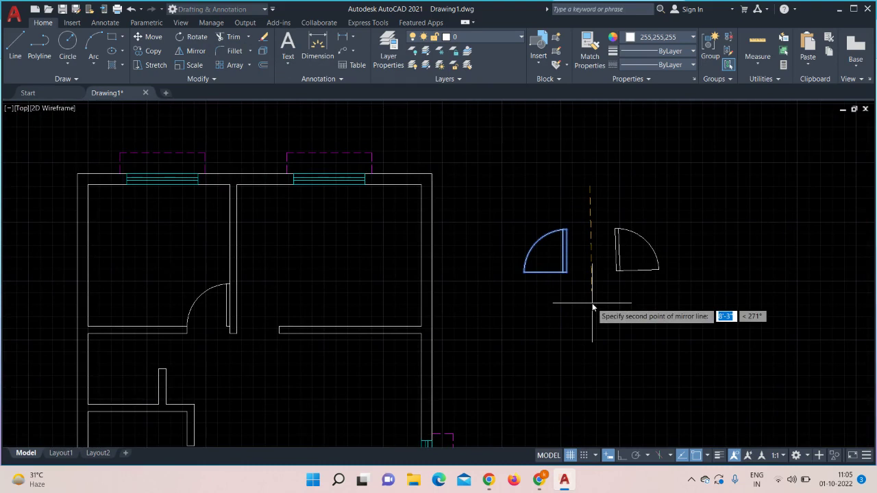
{"action": "left_click", "coordinate": [622, 455]}
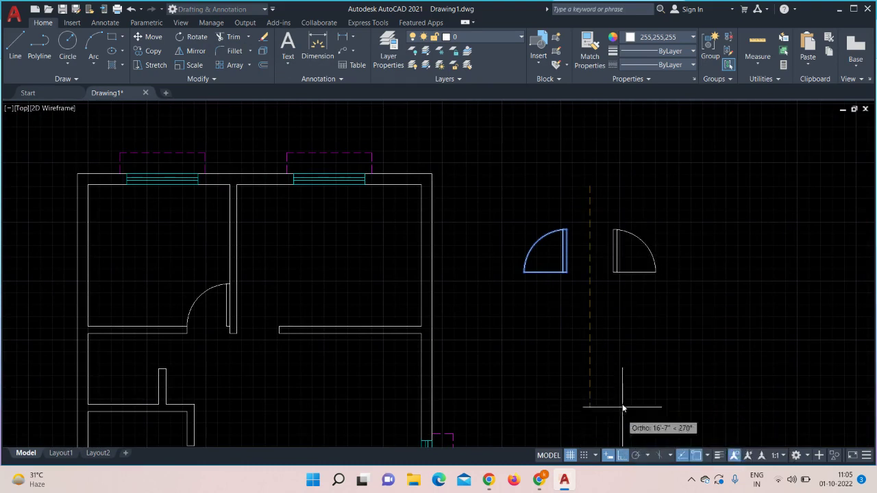
{"action": "left_click", "coordinate": [616, 370]}
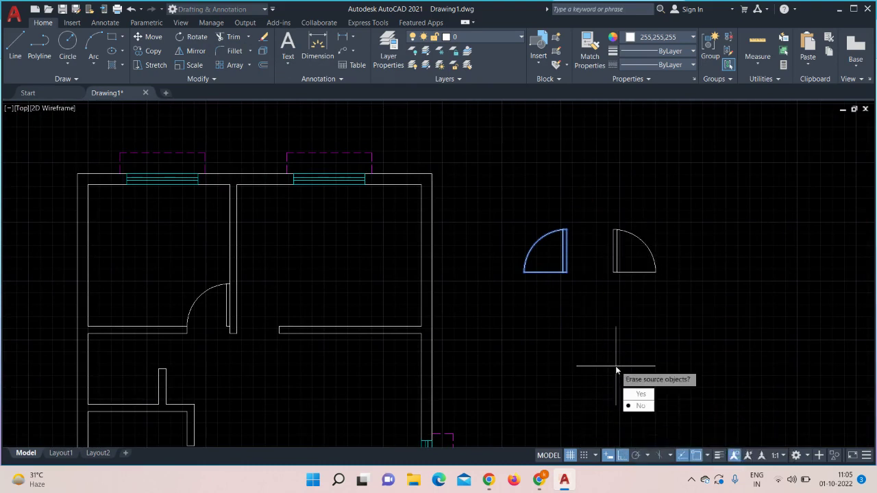
{"action": "left_click", "coordinate": [642, 406]}
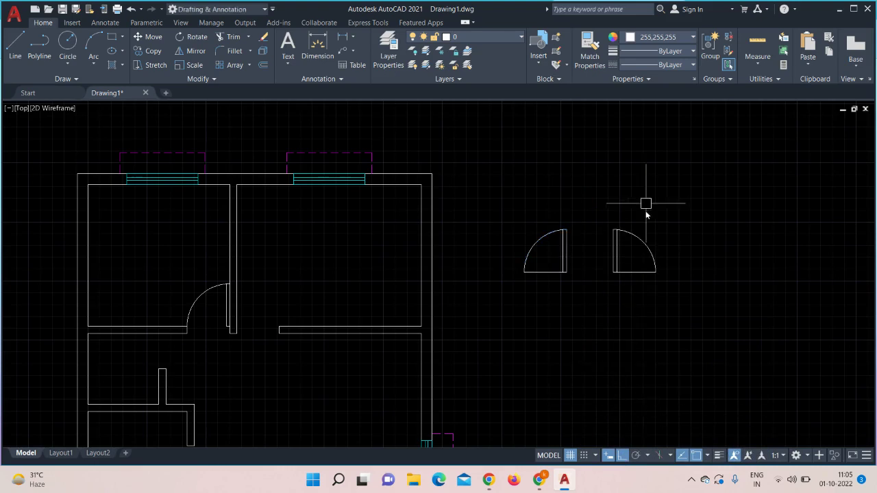
- Change the mirrored door symbol's colour to 247,171,174
{"action": "left_click", "coordinate": [686, 217]}
{"action": "left_click", "coordinate": [603, 306]}
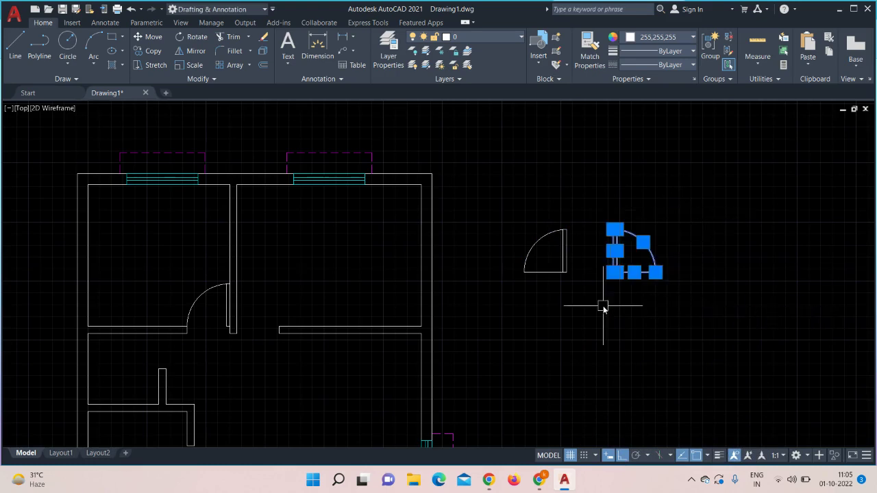
{"action": "left_click", "coordinate": [679, 39]}
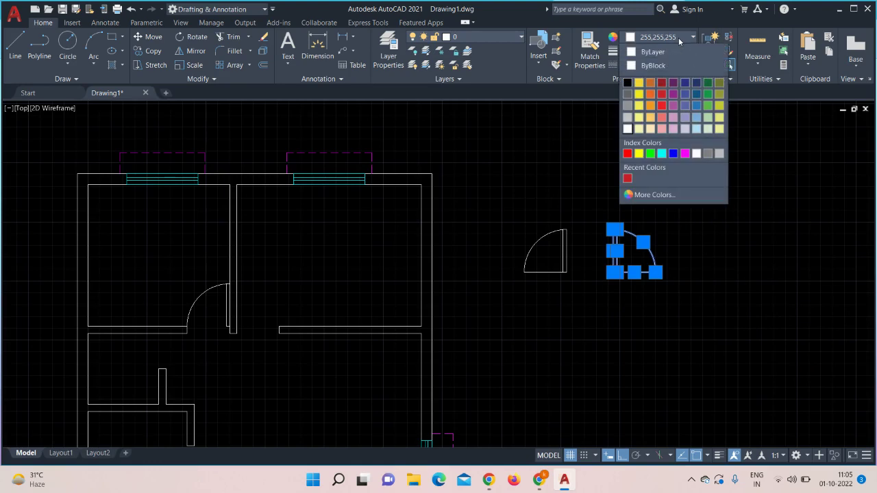
{"action": "left_click", "coordinate": [662, 116]}
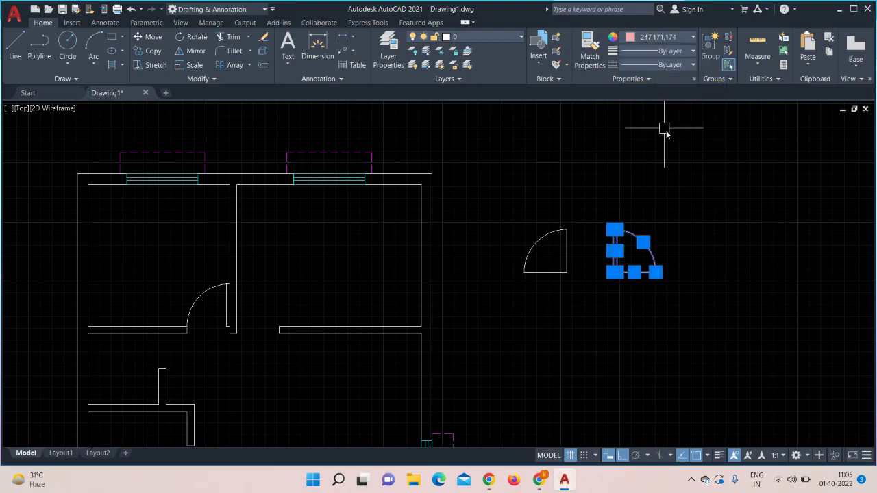
{"action": "key", "text": "Escape"}
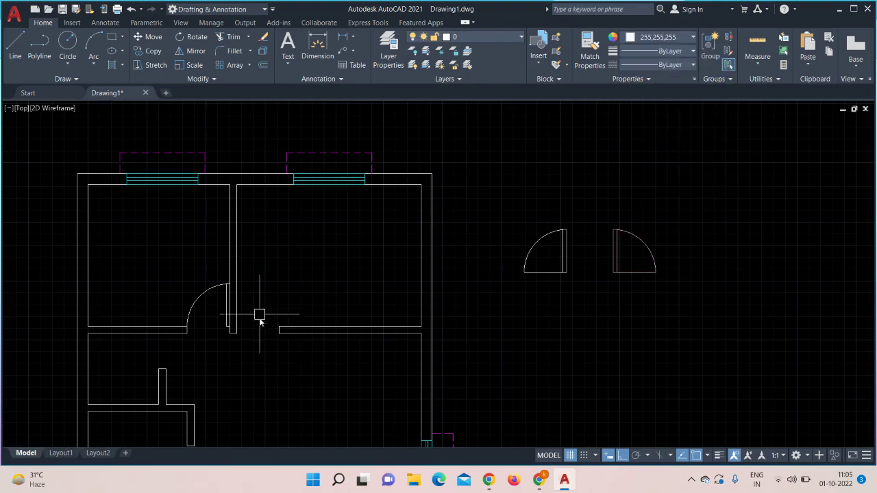
- Copy the mirrored door symbol from the free end of its threshold into the second bedroom's doorway, at the opposite jamb's upper corner, with ortho mode off
{"action": "left_click", "coordinate": [676, 222]}
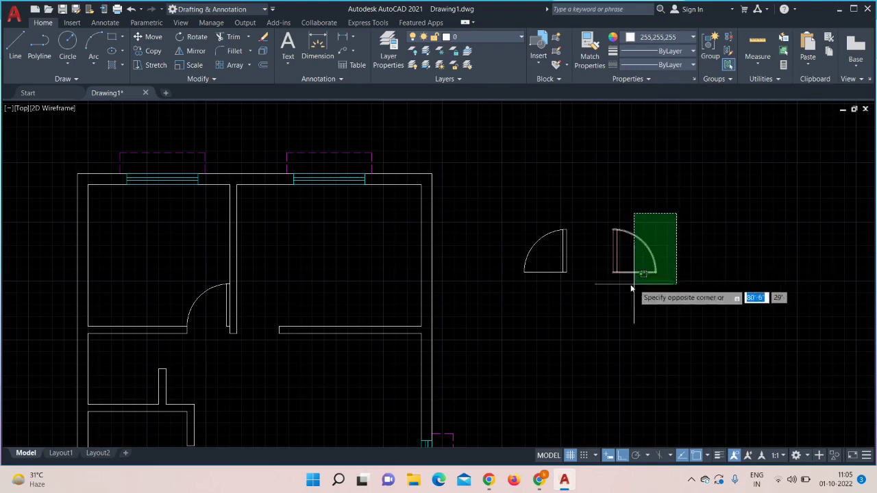
{"action": "left_click", "coordinate": [584, 290]}
{"action": "left_click", "coordinate": [147, 50]}
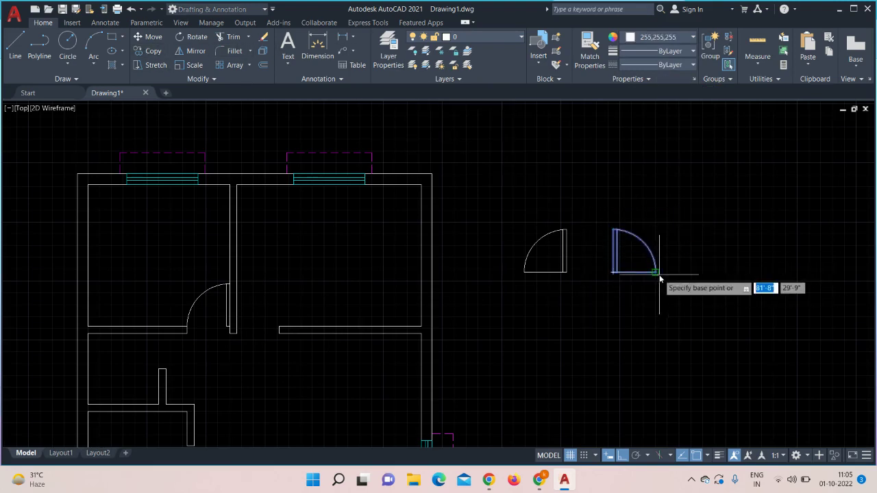
{"action": "scroll", "coordinate": [656, 276], "scroll_direction": "up", "scroll_amount": 3}
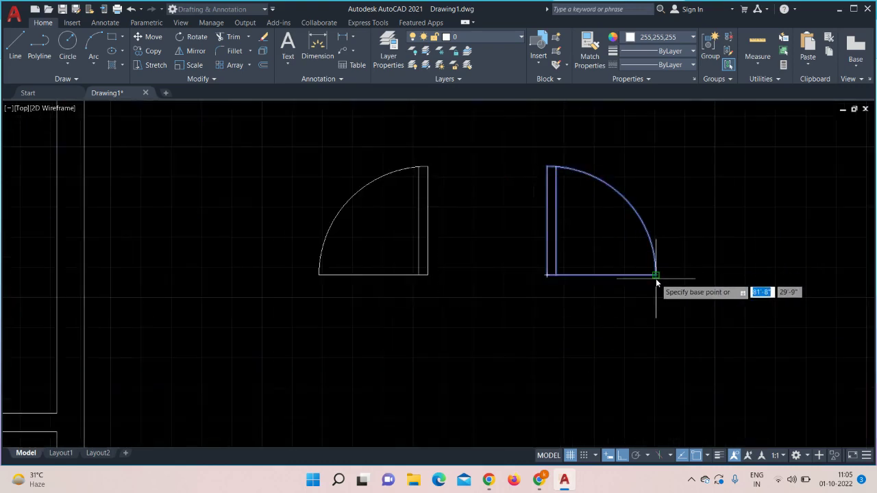
{"action": "left_click", "coordinate": [655, 275]}
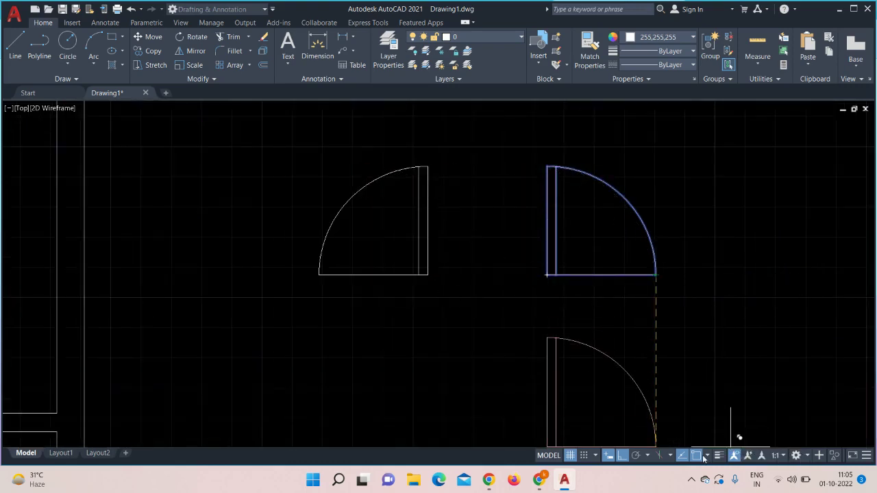
{"action": "middle_click_drag", "start_coordinate": [247, 247], "coordinate": [793, 244]}
{"action": "mouse_move", "coordinate": [348, 303]}
{"action": "middle_mouse_down"}
{"action": "mouse_move", "coordinate": [412, 240]}
{"action": "mouse_move", "coordinate": [502, 179]}
{"action": "middle_mouse_up"}
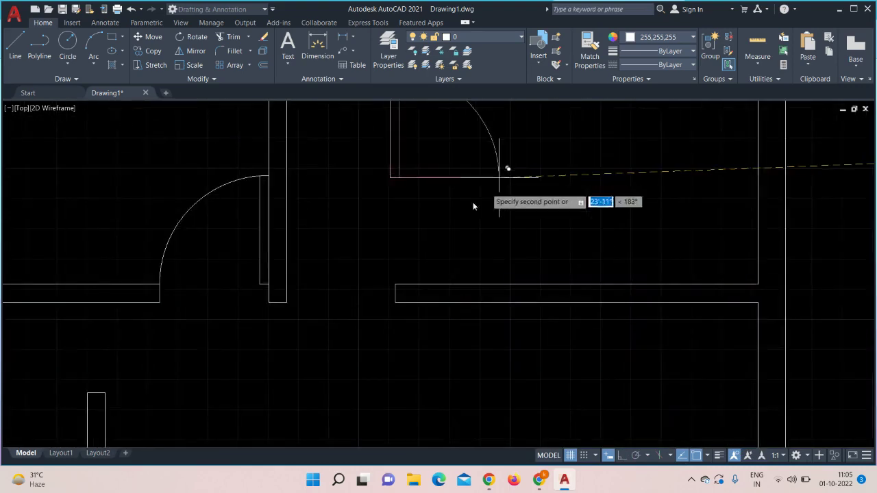
{"action": "left_click", "coordinate": [395, 284]}
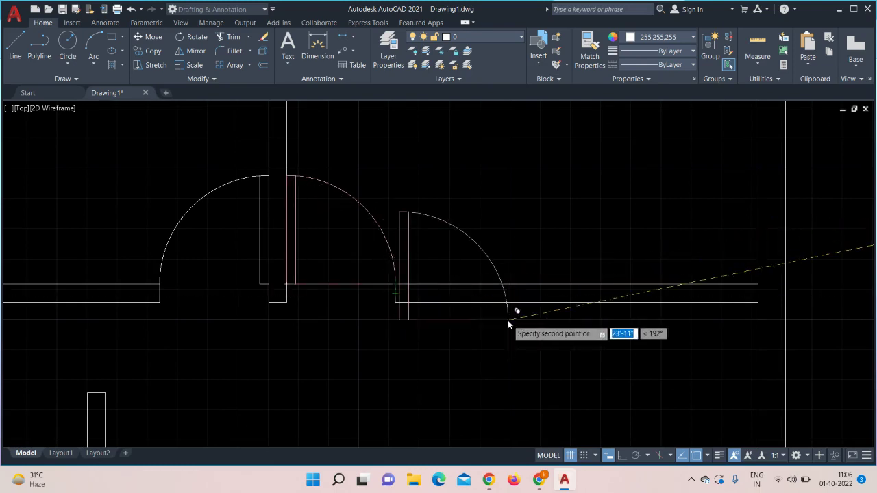
{"action": "key", "text": "Escape"}
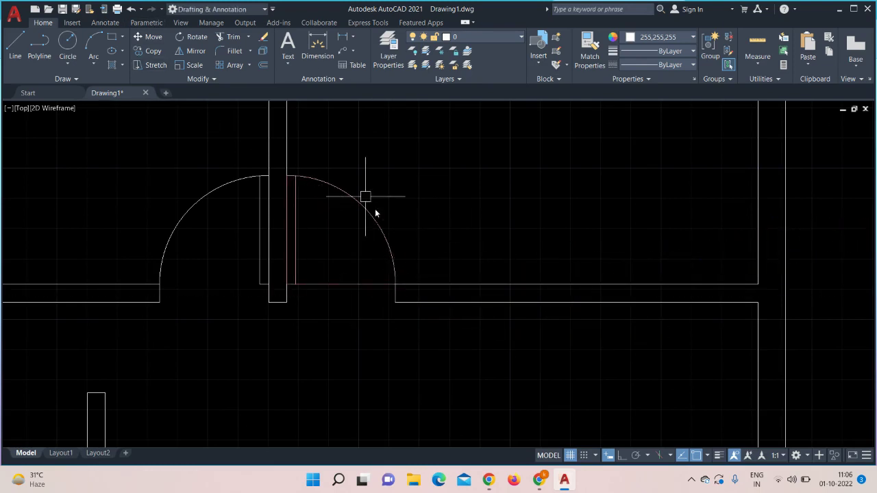
- Delete the copied door's threshold line and close the lower end of its leaf with a short line in colour 221,179,212
{"action": "left_click", "coordinate": [351, 284]}
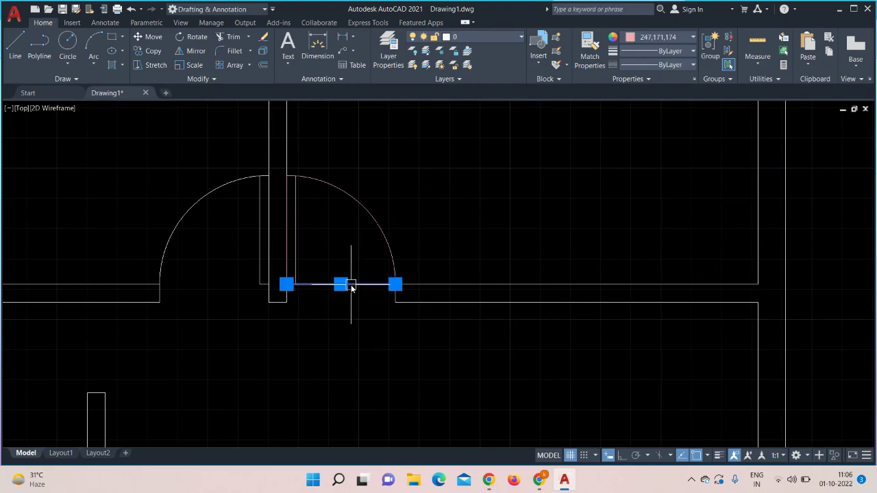
{"action": "key", "text": "Delete"}
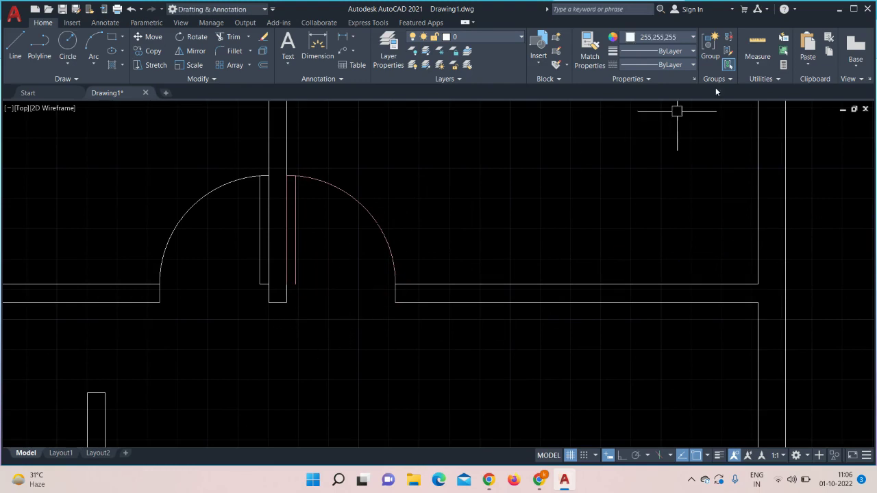
{"action": "left_click", "coordinate": [680, 38]}
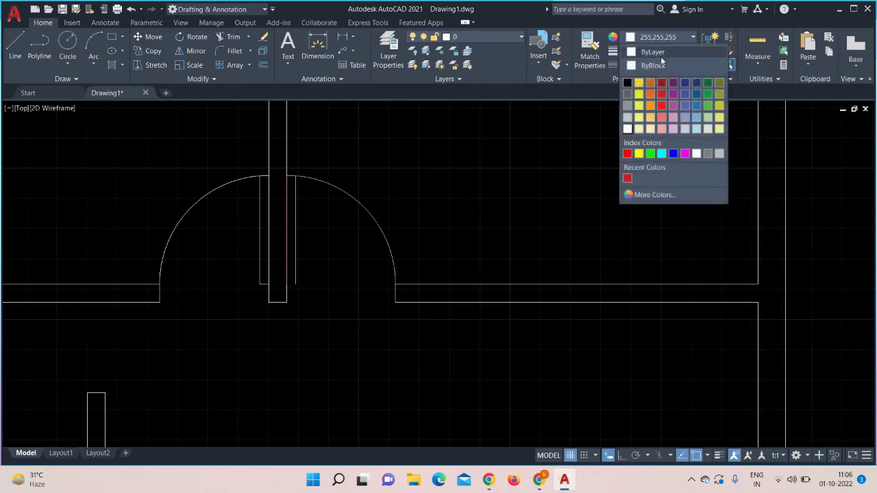
{"action": "left_click", "coordinate": [675, 129]}
{"action": "type", "text": "l"}
{"action": "key", "text": "Return"}
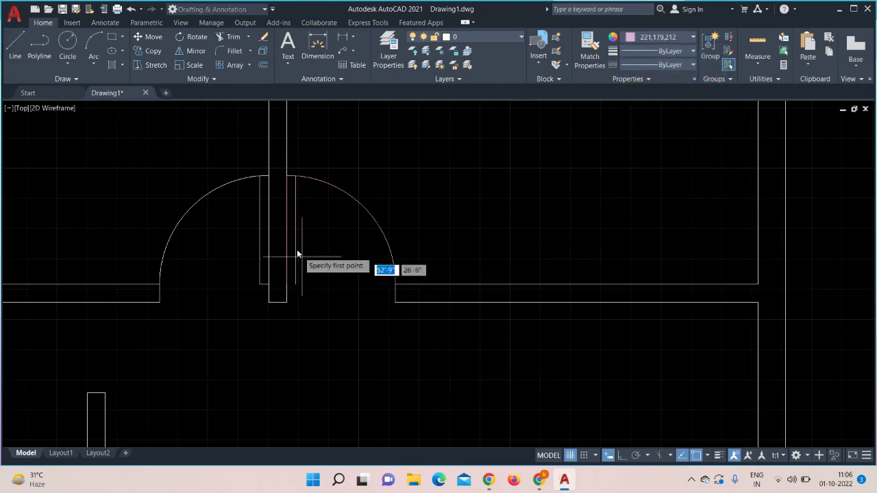
{"action": "left_click", "coordinate": [295, 287]}
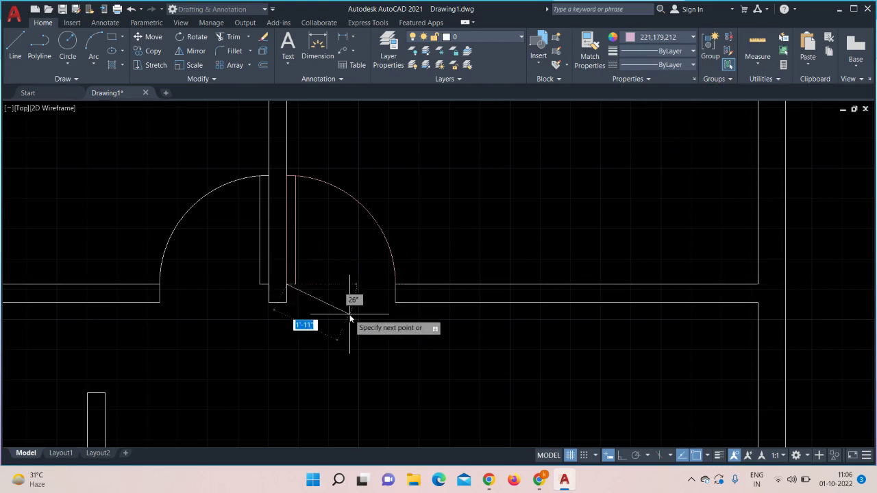
{"action": "key", "text": "Escape"}
{"action": "scroll", "coordinate": [434, 313], "scroll_direction": "down", "scroll_amount": 5}
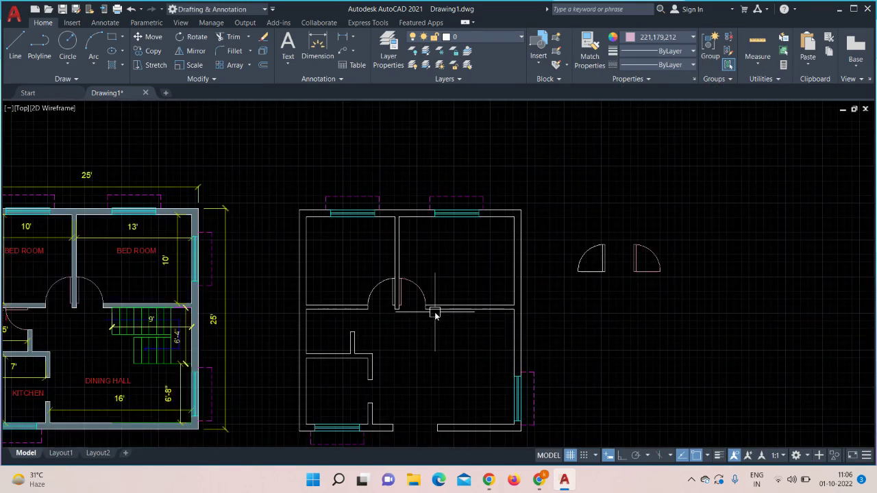
{"action": "middle_click_drag", "start_coordinate": [589, 318], "coordinate": [582, 306]}
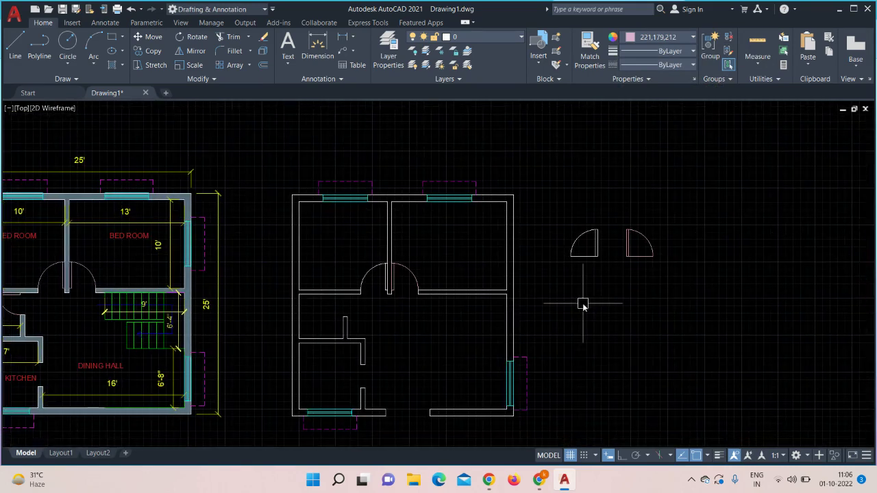
{"action": "middle_click_drag", "start_coordinate": [437, 400], "coordinate": [446, 264]}
{"action": "scroll", "coordinate": [434, 287], "scroll_direction": "up", "scroll_amount": 5}
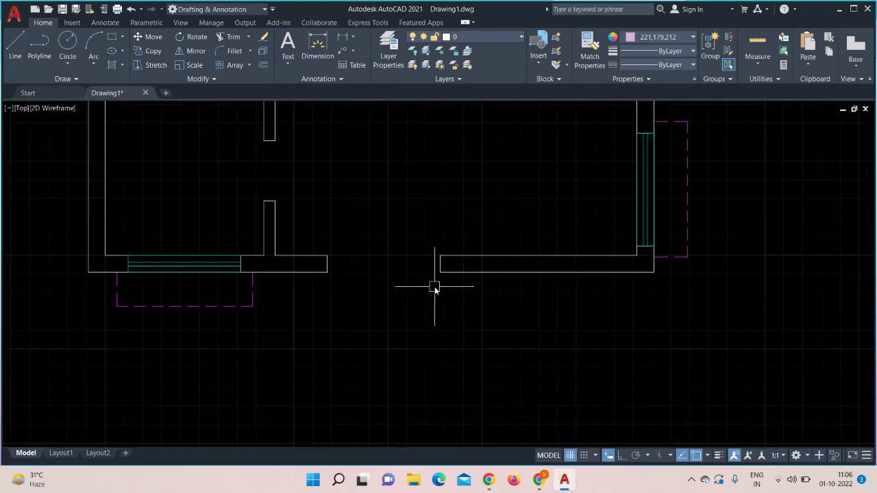
{"action": "scroll", "coordinate": [387, 218], "scroll_direction": "down", "scroll_amount": 4}
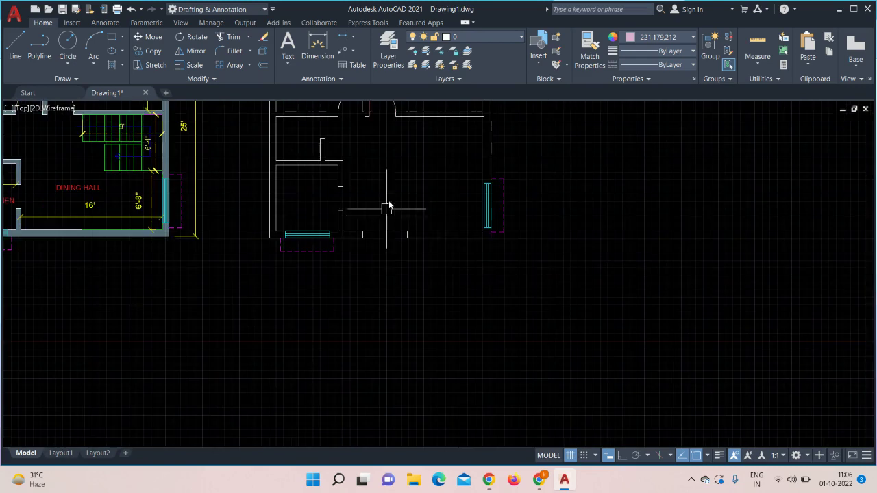
{"action": "middle_click_drag", "start_coordinate": [398, 178], "coordinate": [329, 297]}
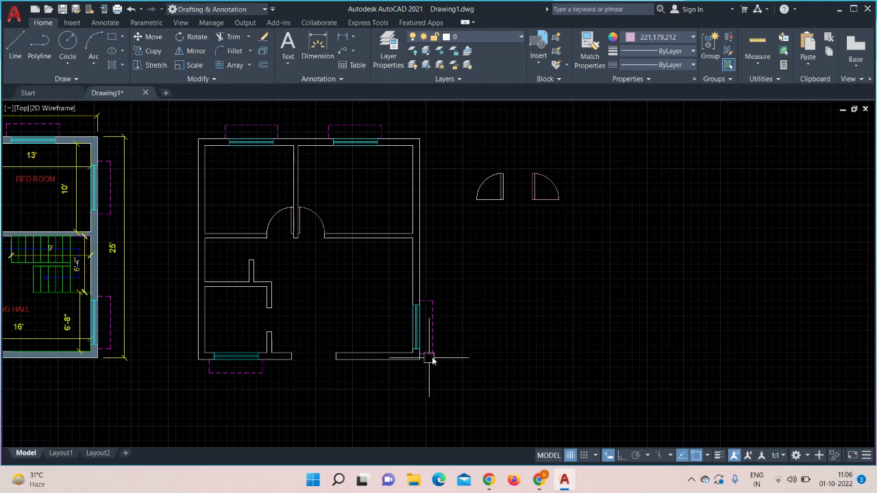
- With ortho mode on, draw a 2'5" horizontal line outside the plan and a 2'5" vertical line upward from its right end
{"action": "left_click", "coordinate": [10, 50]}
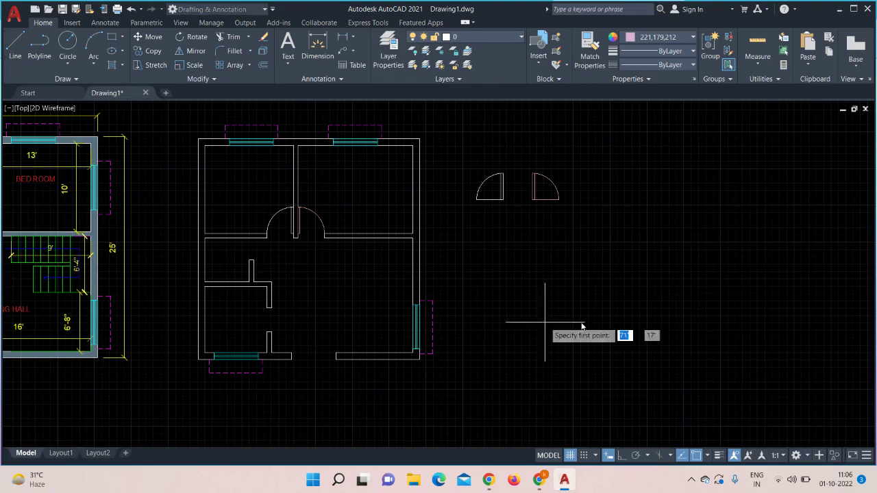
{"action": "left_click", "coordinate": [620, 458]}
{"action": "left_click", "coordinate": [544, 308]}
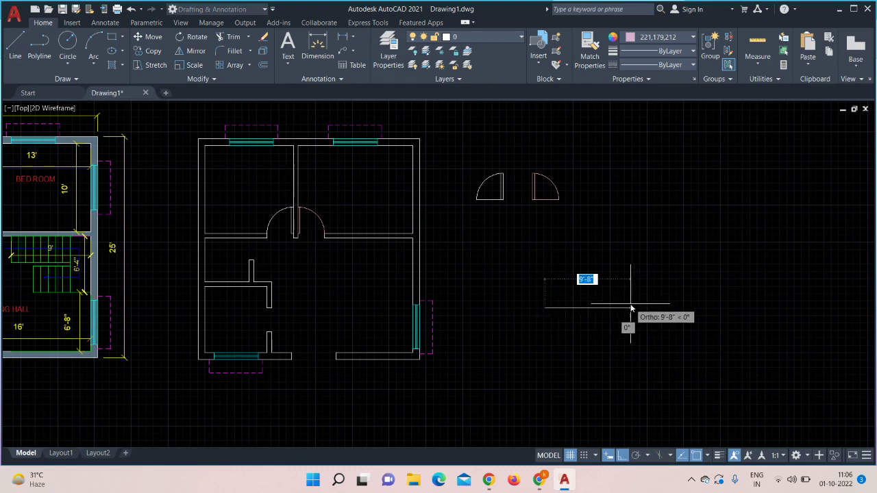
{"action": "type", "text": "2'5"}
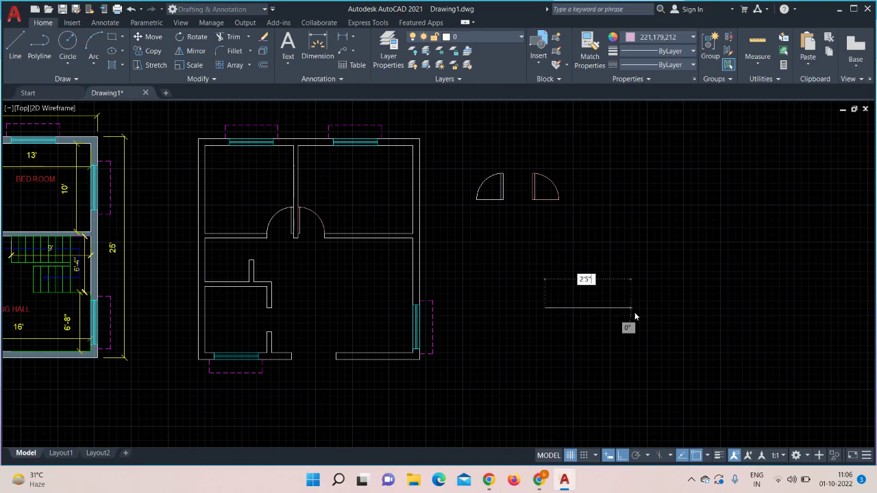
{"action": "key", "text": "Return"}
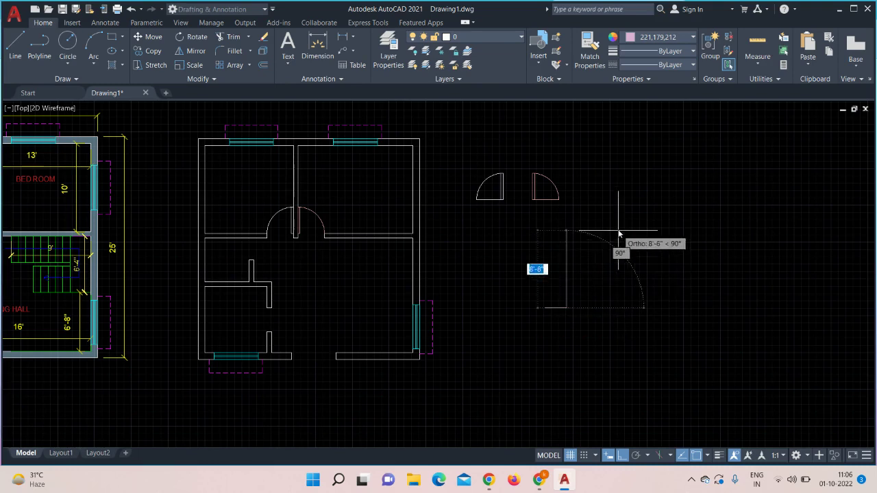
{"action": "type", "text": "2"}
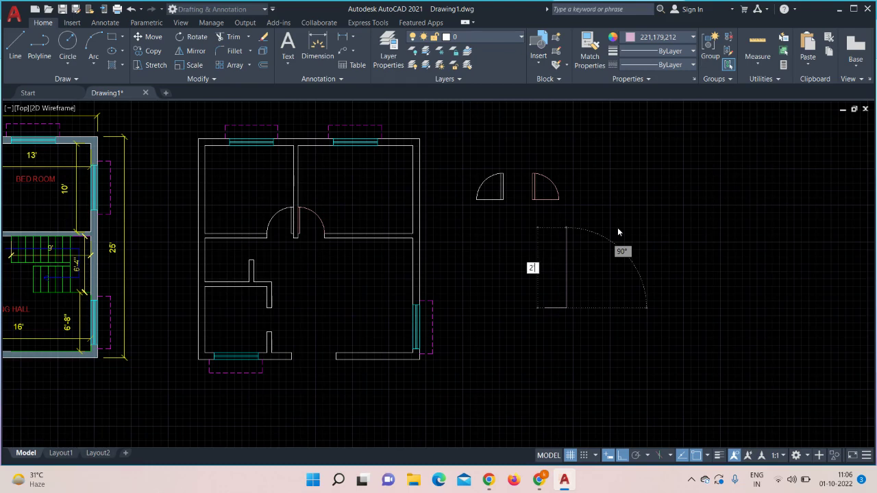
{"action": "type", "text": "'5\""}
{"action": "key", "text": "Return"}
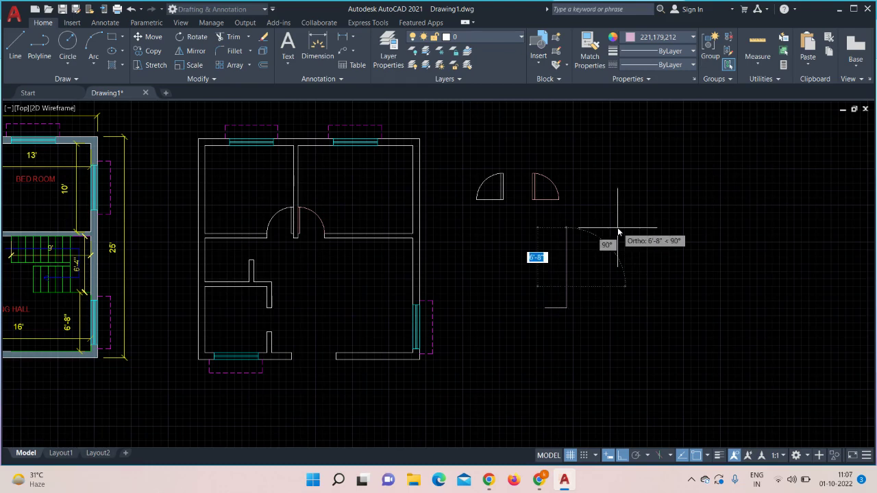
{"action": "key", "text": "Escape"}
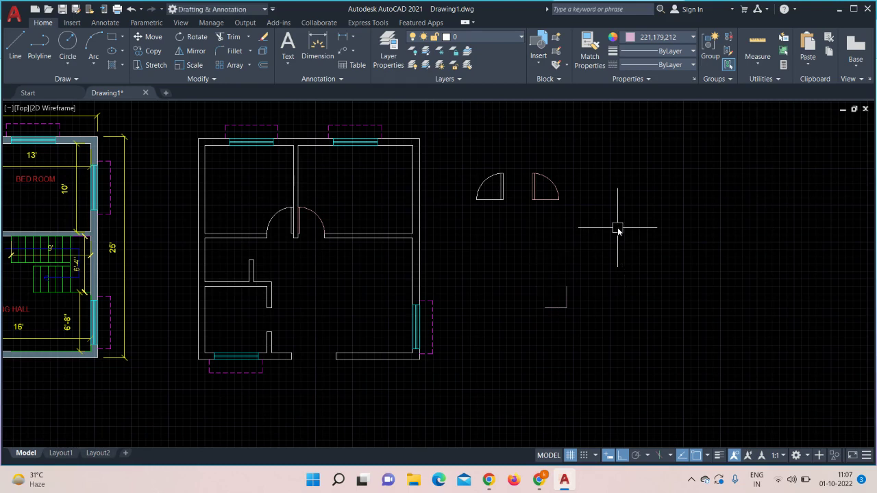
- Draw a circle centred on the two lines' corner through the horizontal line's free end, and trim it to the quarter arc between them
{"action": "left_click", "coordinate": [70, 51]}
{"action": "scroll", "coordinate": [568, 318], "scroll_direction": "up", "scroll_amount": 4}
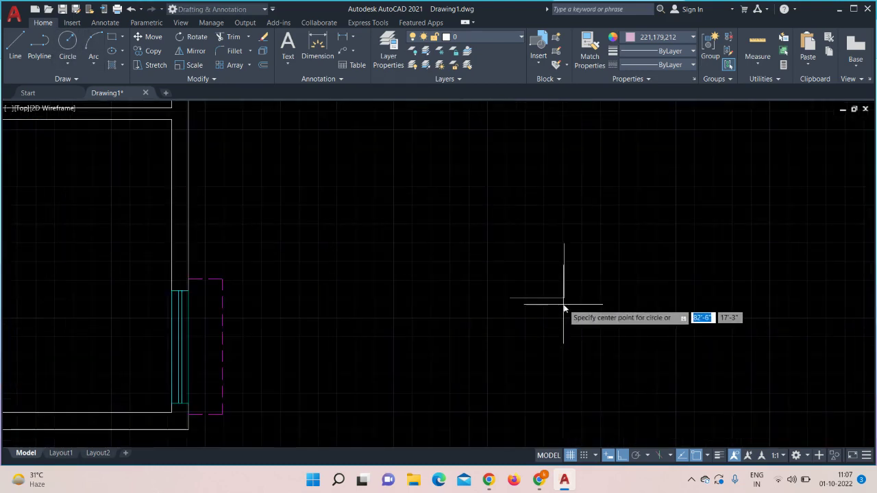
{"action": "left_click", "coordinate": [564, 298]}
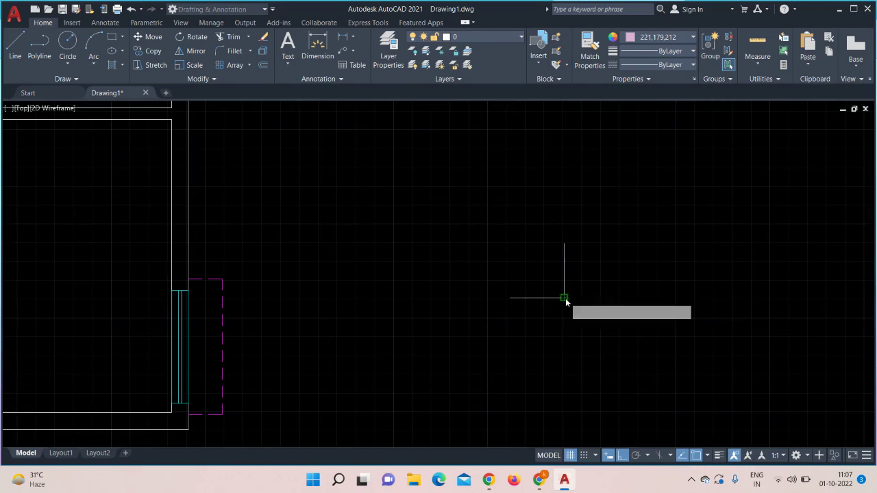
{"action": "left_click", "coordinate": [512, 298]}
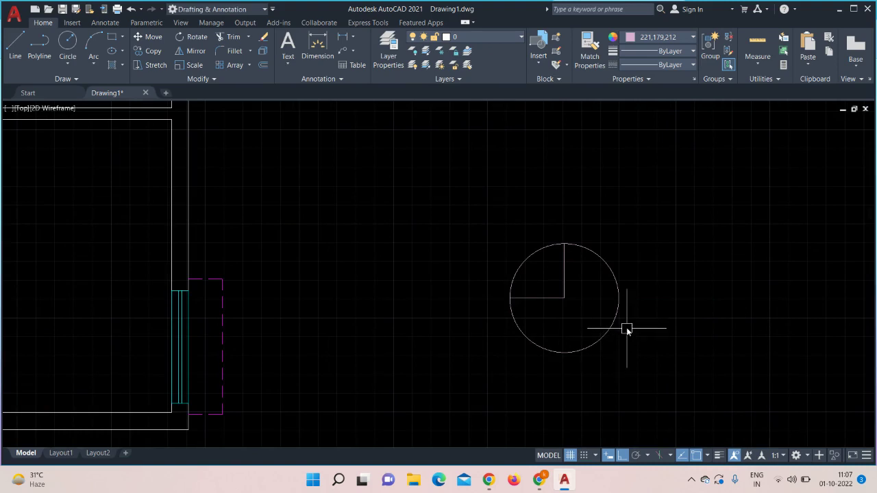
{"action": "left_click", "coordinate": [235, 39]}
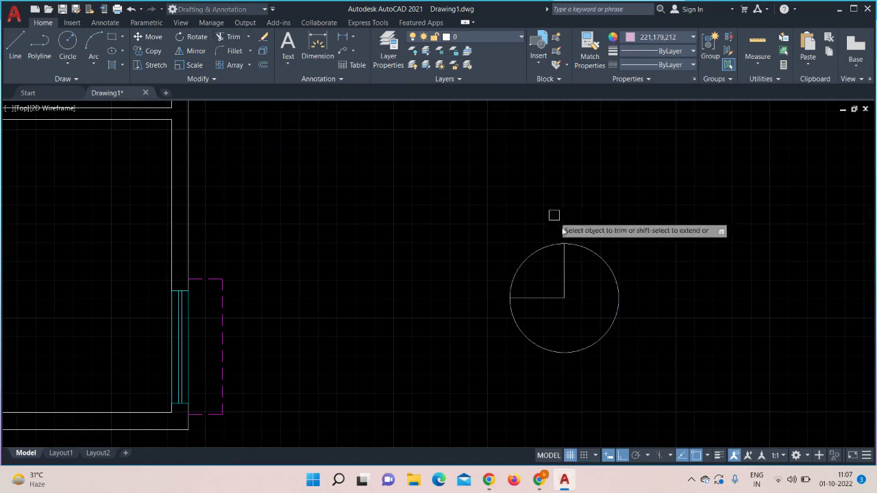
{"action": "left_click", "coordinate": [618, 268]}
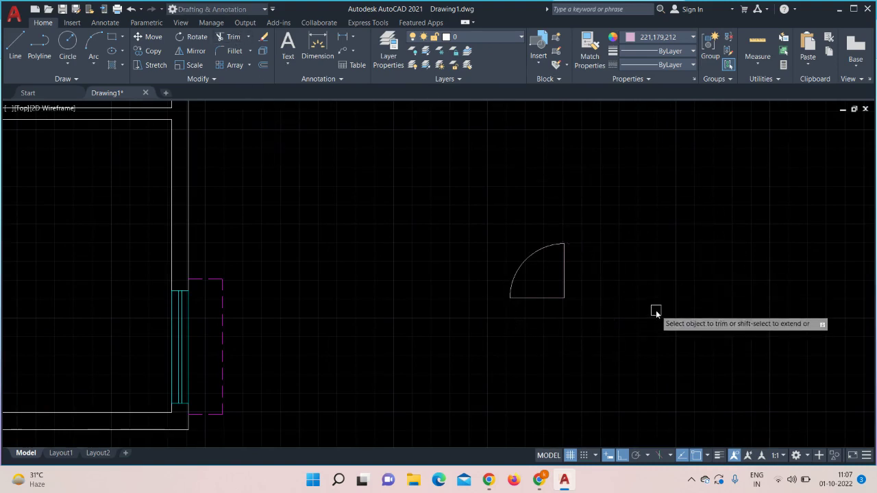
{"action": "key", "text": "Escape"}
- Offset the new door symbol's vertical line 3" inward to form the door leaf
{"action": "type", "text": "o"}
{"action": "key", "text": "Return"}
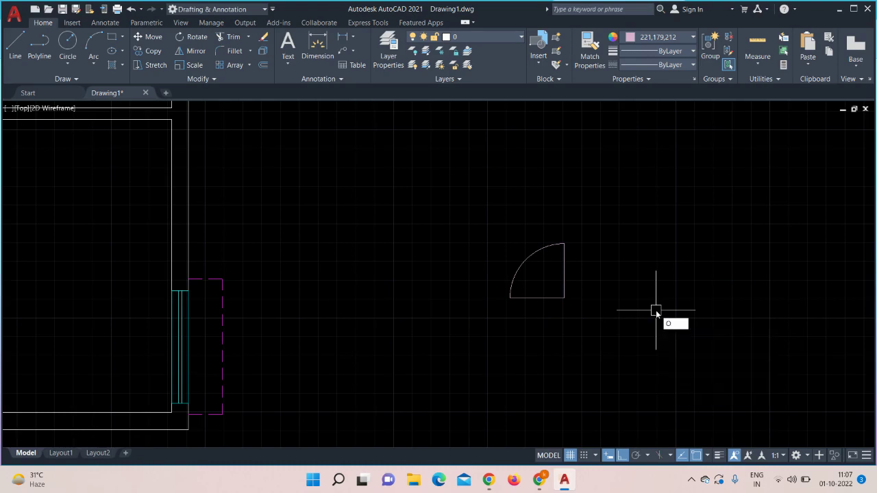
{"action": "type", "text": "3"}
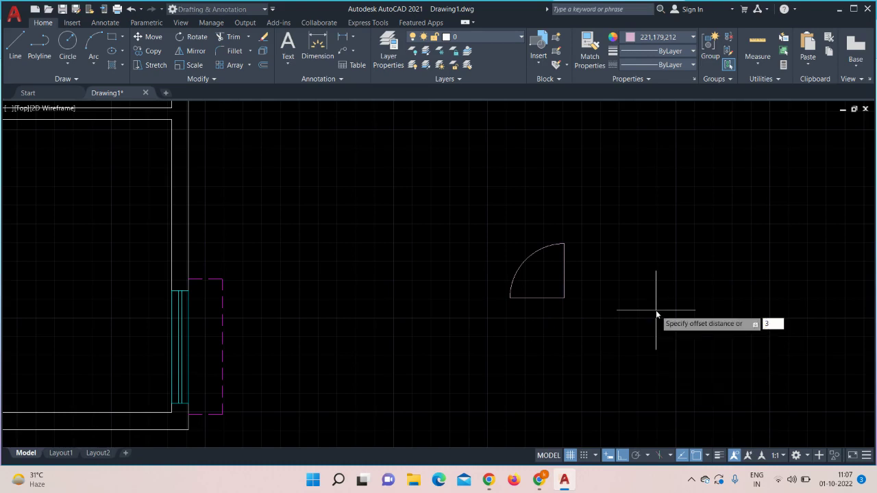
{"action": "type", "text": "0"}
{"action": "key", "text": "Return"}
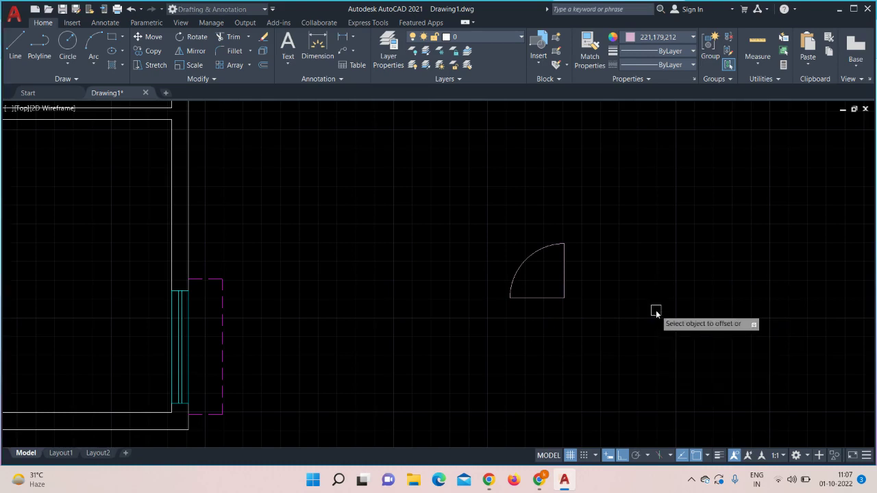
{"action": "scroll", "coordinate": [597, 277], "scroll_direction": "up", "scroll_amount": 2}
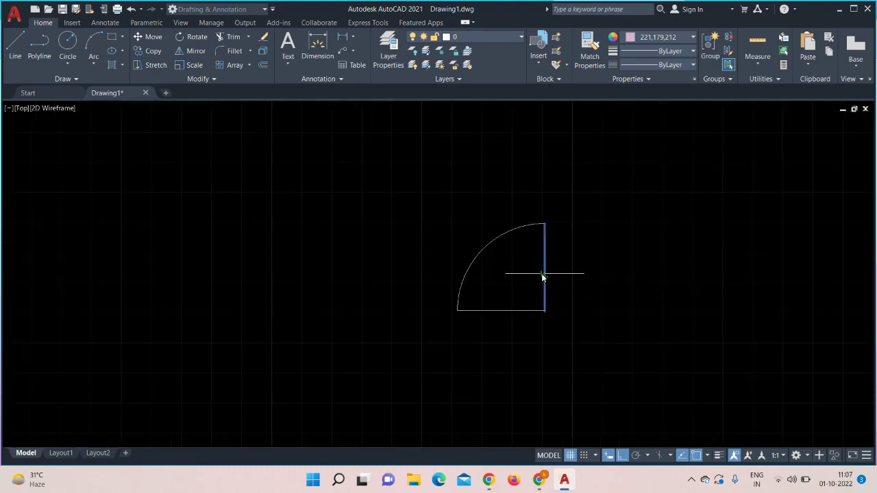
{"action": "left_click", "coordinate": [542, 274]}
{"action": "left_click", "coordinate": [517, 292]}
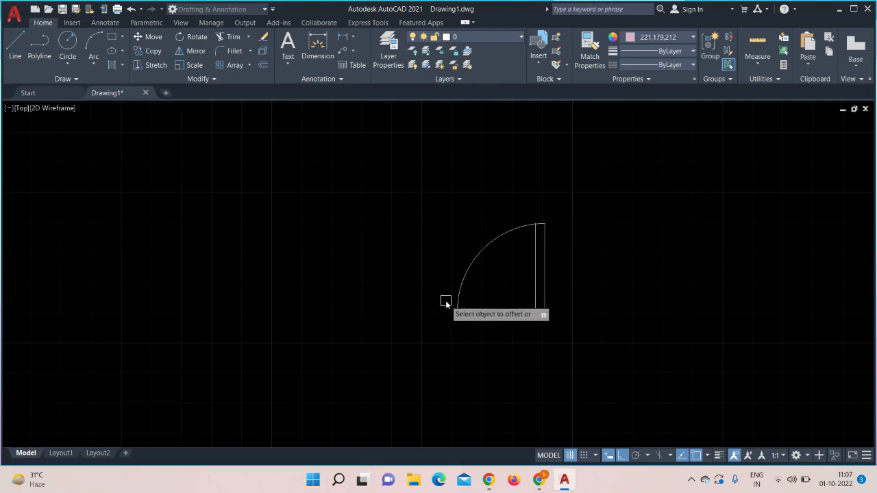
{"action": "key", "text": "Escape"}
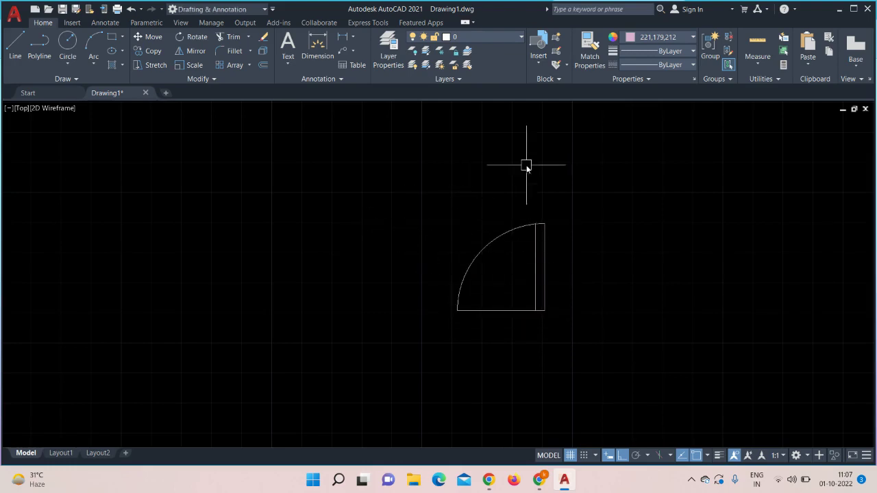
- Mirror the 2'5" door symbol about a vertical line through its arc's lower end, keeping the original, to form a double door
{"action": "left_click", "coordinate": [589, 162]}
{"action": "left_click", "coordinate": [420, 359]}
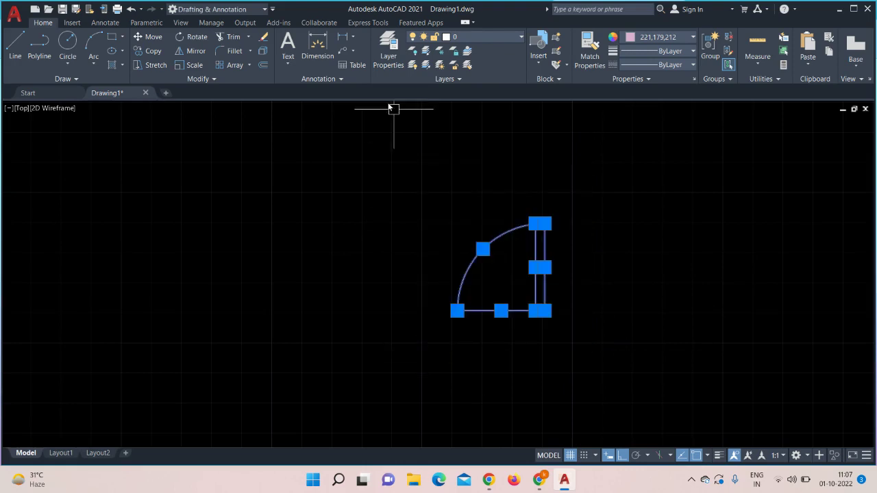
{"action": "left_click", "coordinate": [195, 51]}
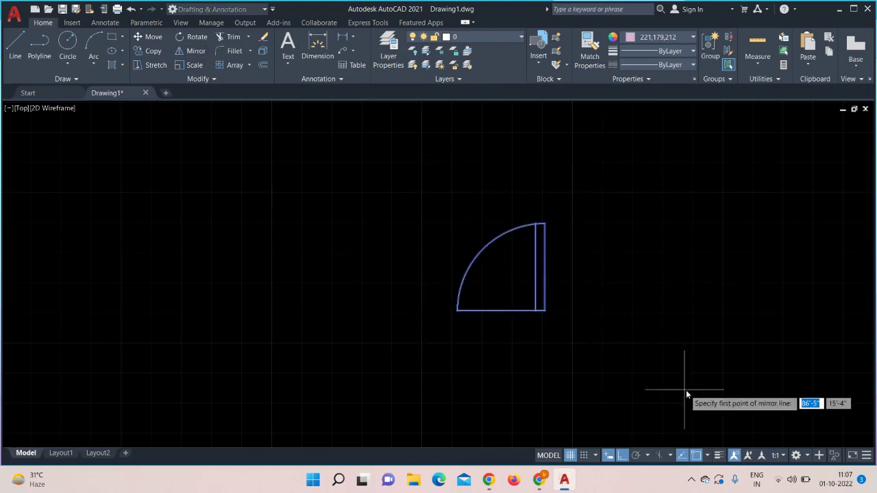
{"action": "left_click", "coordinate": [459, 312]}
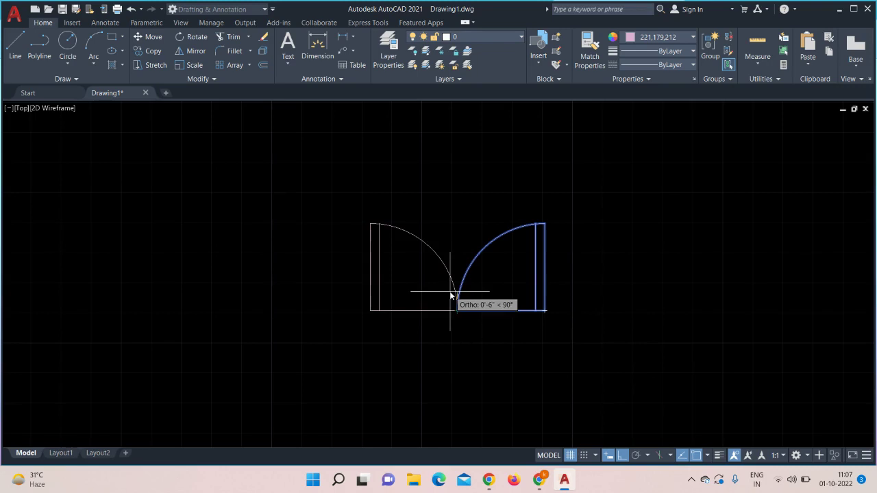
{"action": "left_click", "coordinate": [451, 296]}
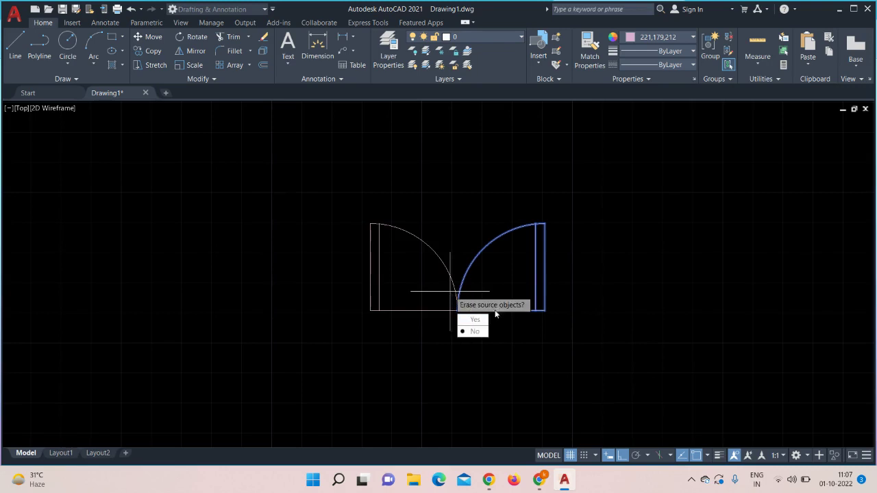
{"action": "left_click", "coordinate": [478, 331]}
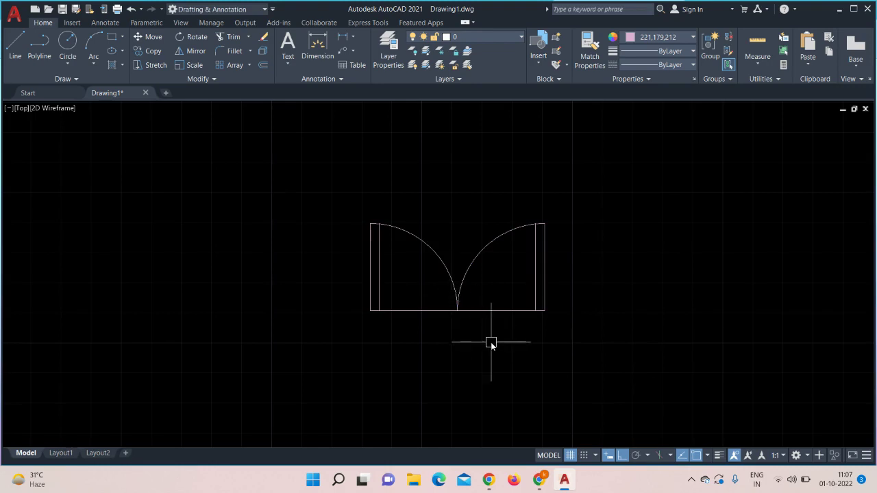
- With ortho mode off, copy the double door by its lower-left corner onto the inner left corner of the plan's lower-wall doorway
{"action": "scroll", "coordinate": [600, 331], "scroll_direction": "down", "scroll_amount": 4}
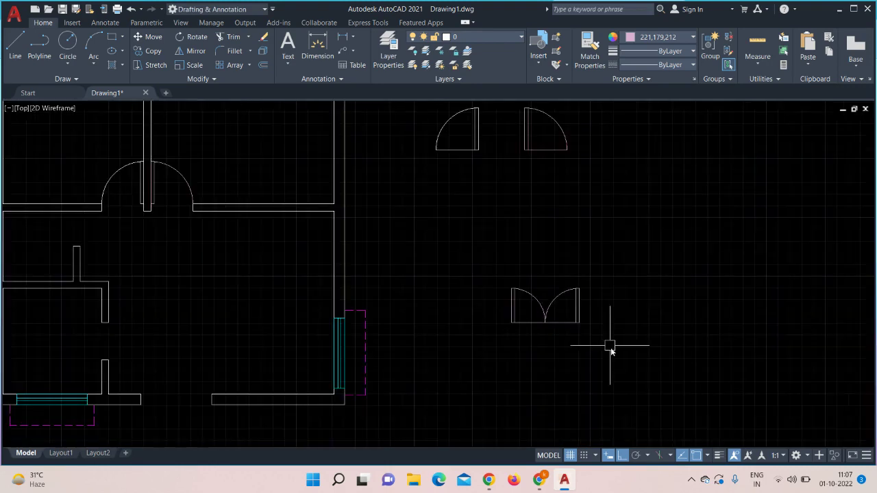
{"action": "left_click", "coordinate": [616, 262]}
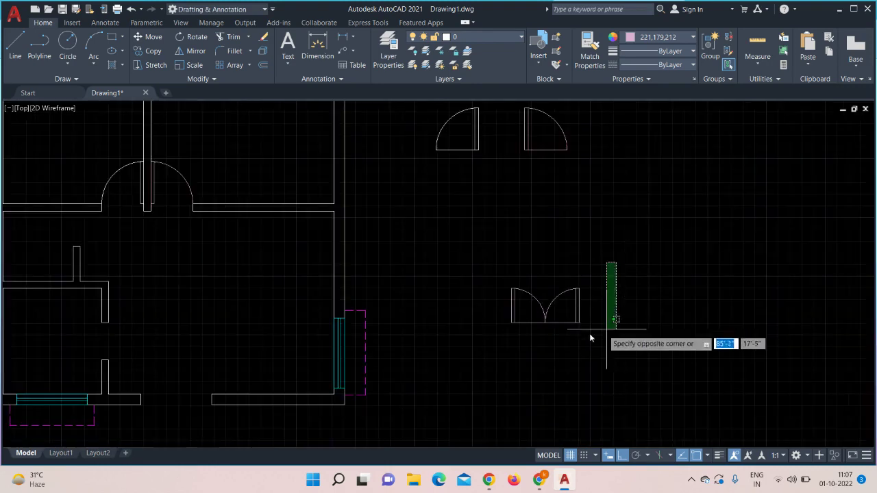
{"action": "left_click", "coordinate": [470, 342]}
{"action": "left_click", "coordinate": [147, 51]}
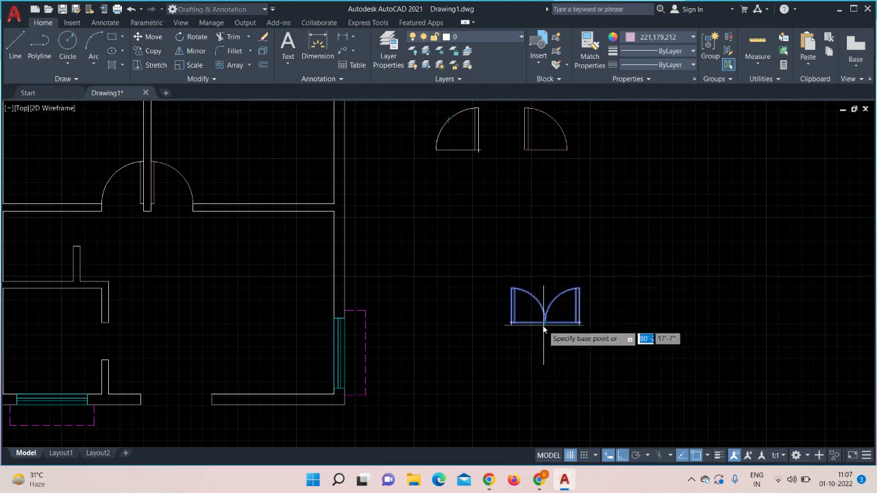
{"action": "scroll", "coordinate": [510, 321], "scroll_direction": "up", "scroll_amount": 4}
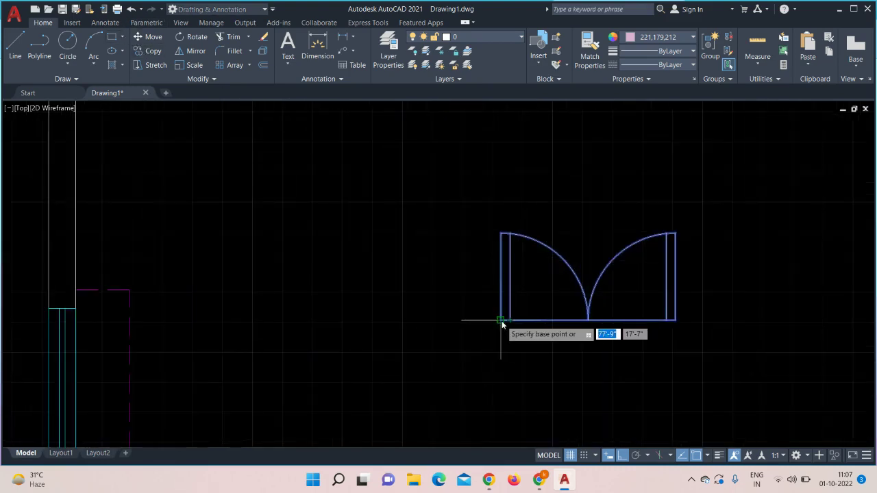
{"action": "left_click", "coordinate": [502, 320]}
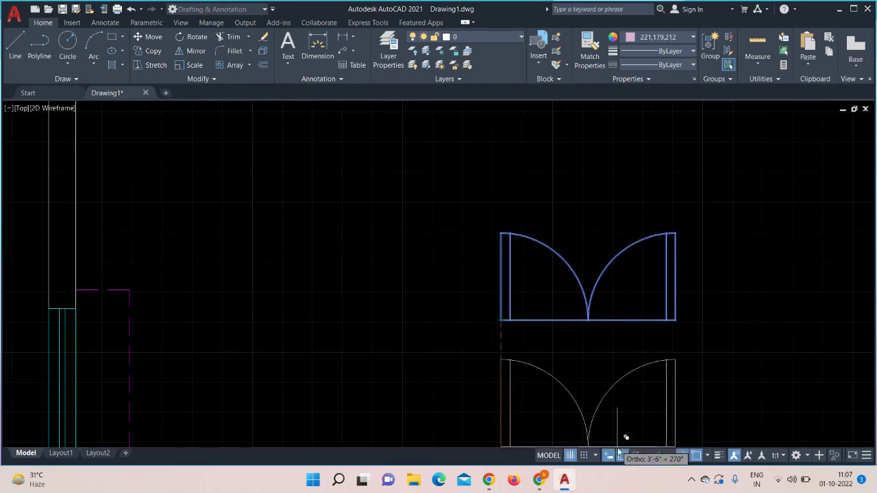
{"action": "mouse_move", "coordinate": [295, 331]}
{"action": "middle_mouse_down"}
{"action": "mouse_move", "coordinate": [574, 245]}
{"action": "mouse_move", "coordinate": [869, 207]}
{"action": "middle_mouse_up"}
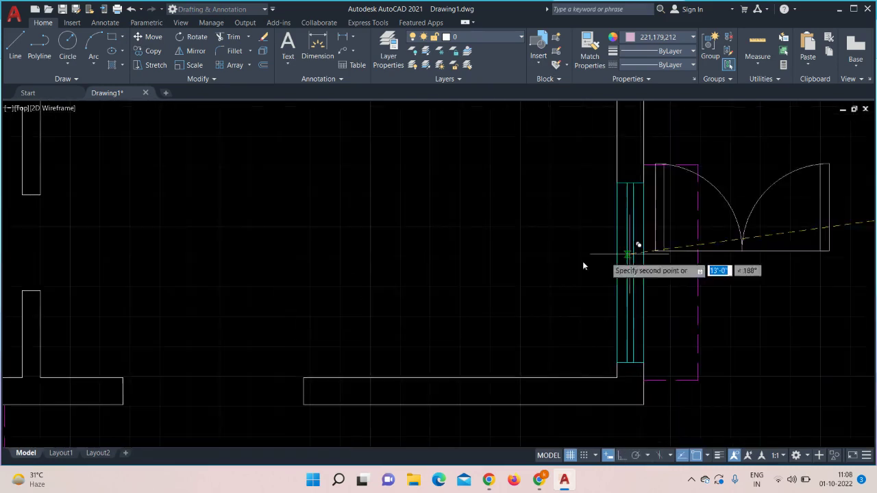
{"action": "left_click", "coordinate": [124, 378]}
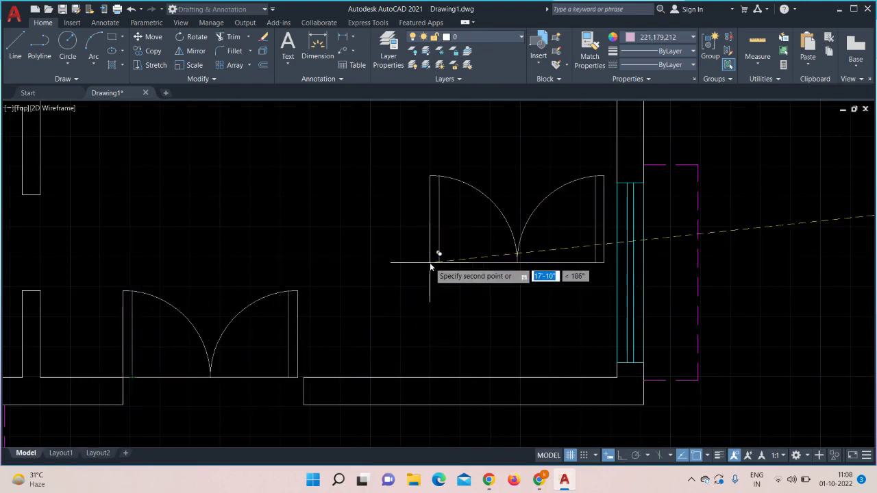
{"action": "key", "text": "Escape"}
- Insert the Door - Imperial sample block from the tool palettes into the empty space between the two floor plans
{"action": "scroll", "coordinate": [430, 266], "scroll_direction": "down", "scroll_amount": 2}
{"action": "scroll", "coordinate": [431, 266], "scroll_direction": "down", "scroll_amount": 3}
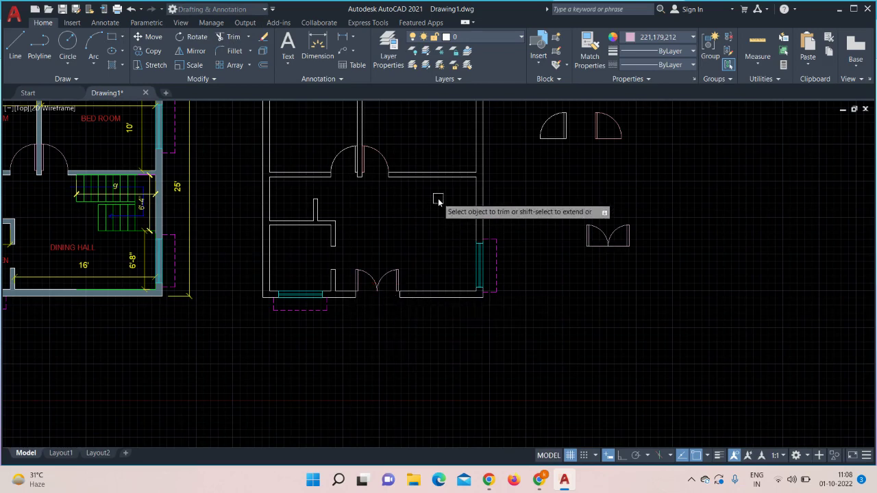
{"action": "scroll", "coordinate": [460, 276], "scroll_direction": "up", "scroll_amount": 5}
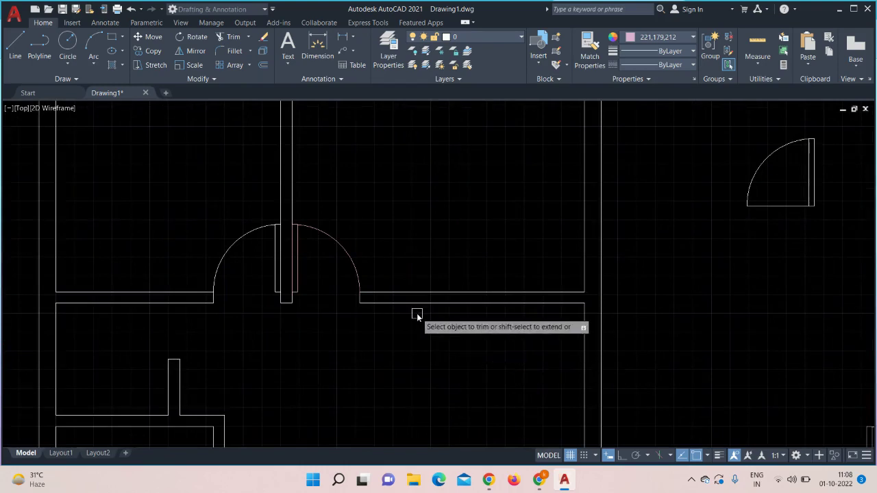
{"action": "middle_click_drag", "start_coordinate": [396, 333], "coordinate": [783, 338]}
{"action": "middle_click_drag", "start_coordinate": [477, 326], "coordinate": [740, 305]}
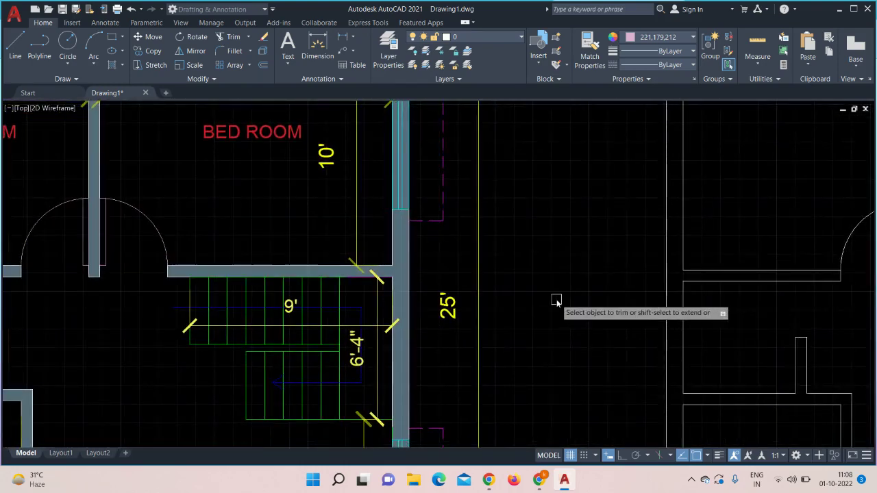
{"action": "key", "text": "Escape"}
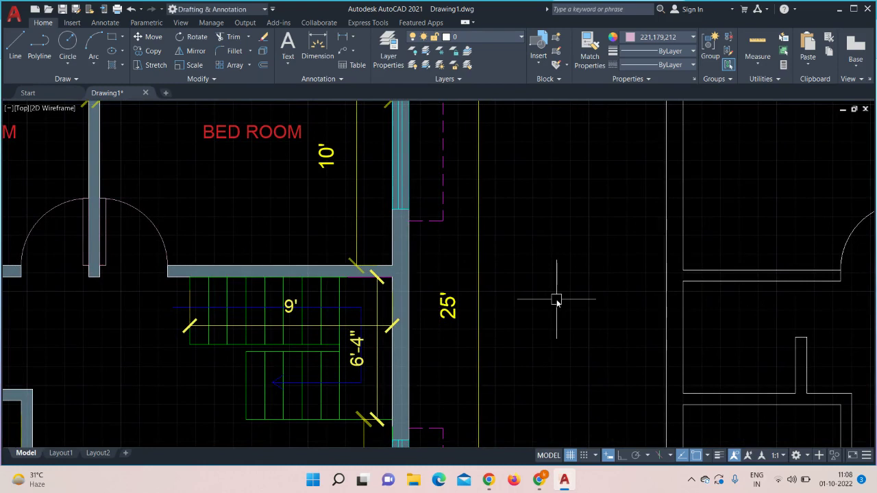
{"action": "key", "text": "ctrl+3"}
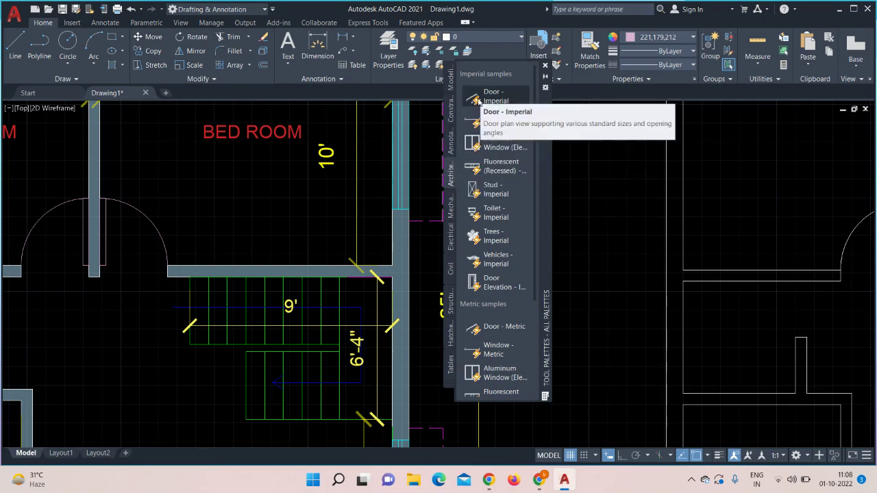
{"action": "left_click", "coordinate": [545, 65]}
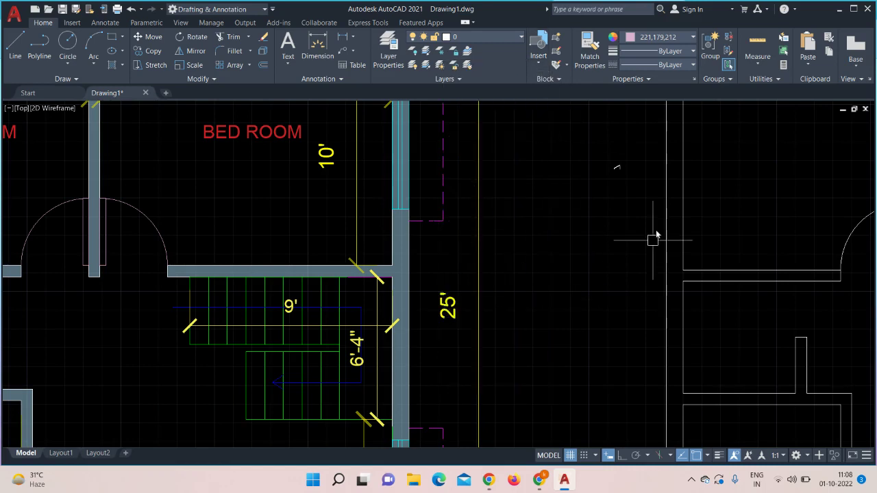
- Examine the inserted door block's shape up close and compare its size with the two floor plans
{"action": "scroll", "coordinate": [644, 200], "scroll_direction": "up", "scroll_amount": 2}
{"action": "scroll", "coordinate": [644, 200], "scroll_direction": "up", "scroll_amount": 3}
{"action": "middle_click_drag", "start_coordinate": [528, 201], "coordinate": [568, 303]}
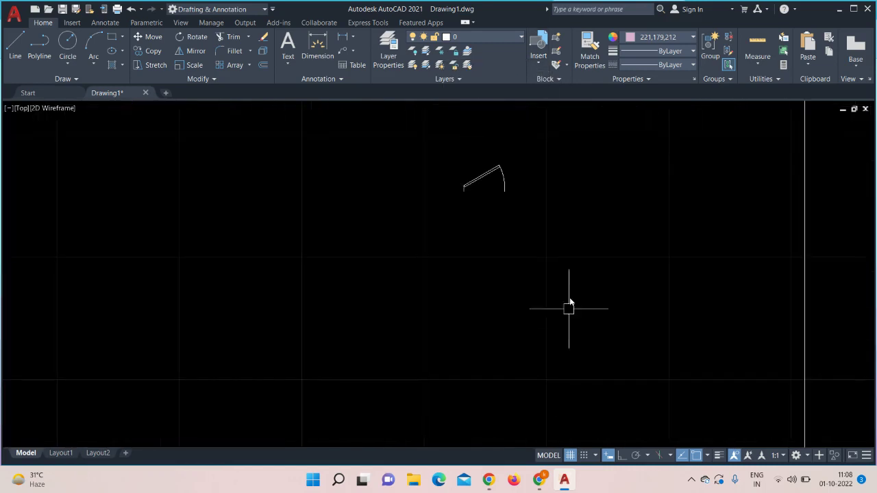
{"action": "middle_click_drag", "start_coordinate": [550, 265], "coordinate": [552, 321]}
{"action": "scroll", "coordinate": [552, 320], "scroll_direction": "up", "scroll_amount": 3}
{"action": "middle_click_drag", "start_coordinate": [489, 280], "coordinate": [509, 411]}
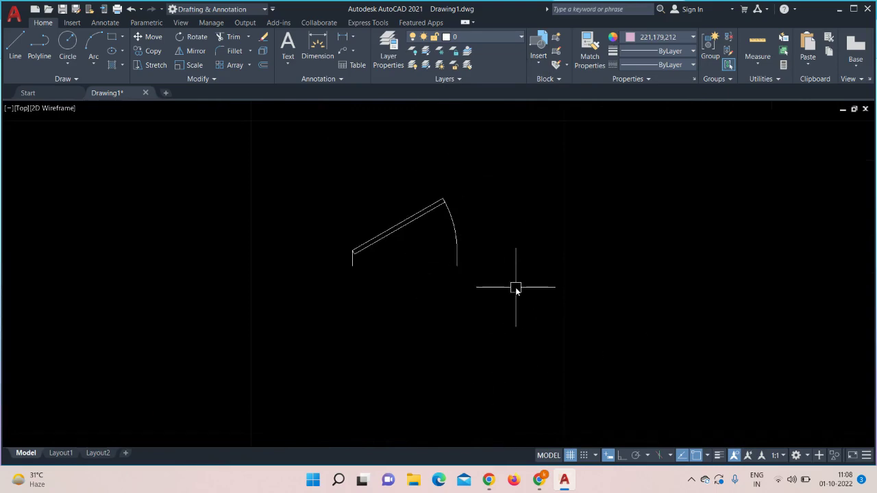
{"action": "scroll", "coordinate": [516, 287], "scroll_direction": "down", "scroll_amount": 8}
{"action": "scroll", "coordinate": [537, 336], "scroll_direction": "down", "scroll_amount": 2}
{"action": "scroll", "coordinate": [537, 335], "scroll_direction": "down", "scroll_amount": 2}
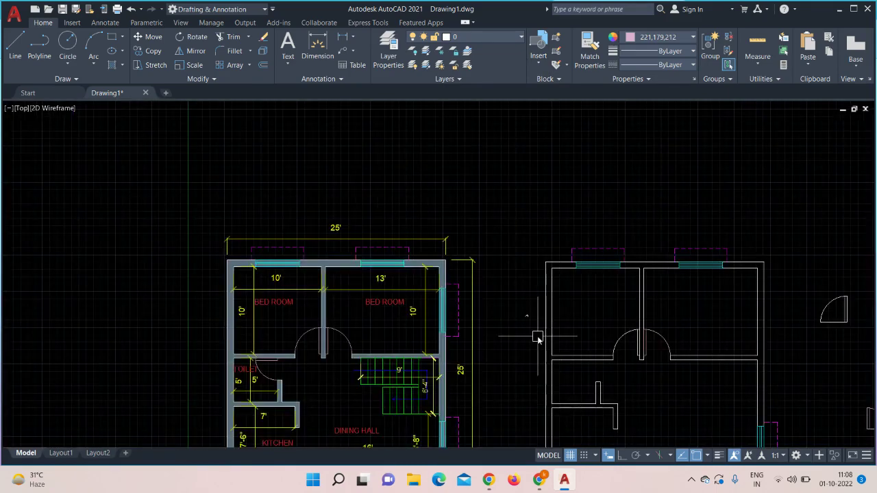
{"action": "middle_click_drag", "start_coordinate": [537, 335], "coordinate": [498, 285]}
{"action": "scroll", "coordinate": [506, 285], "scroll_direction": "up", "scroll_amount": 5}
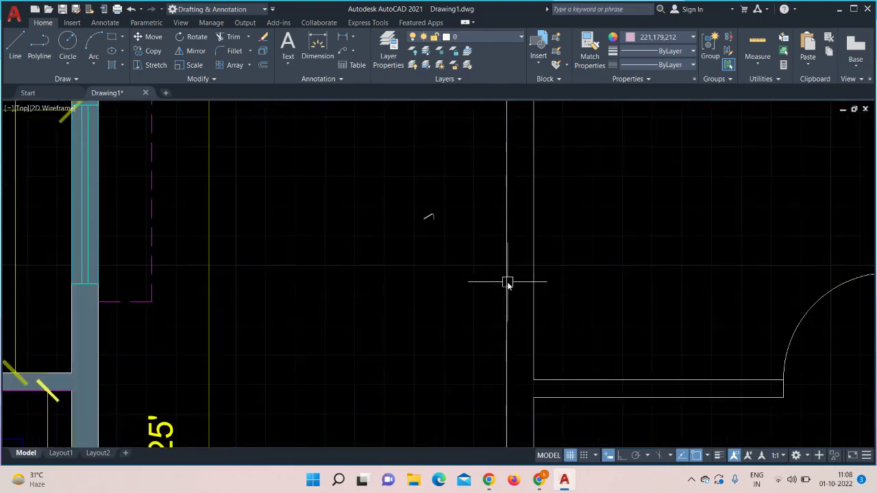
- Scale up the inserted door block about a base point on its leaf by a factor of about 11
{"action": "left_click", "coordinate": [460, 250]}
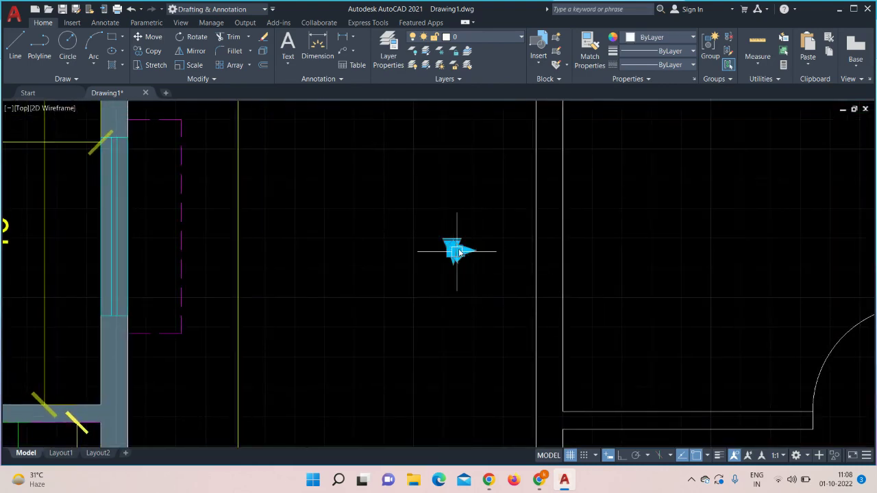
{"action": "left_click", "coordinate": [193, 65]}
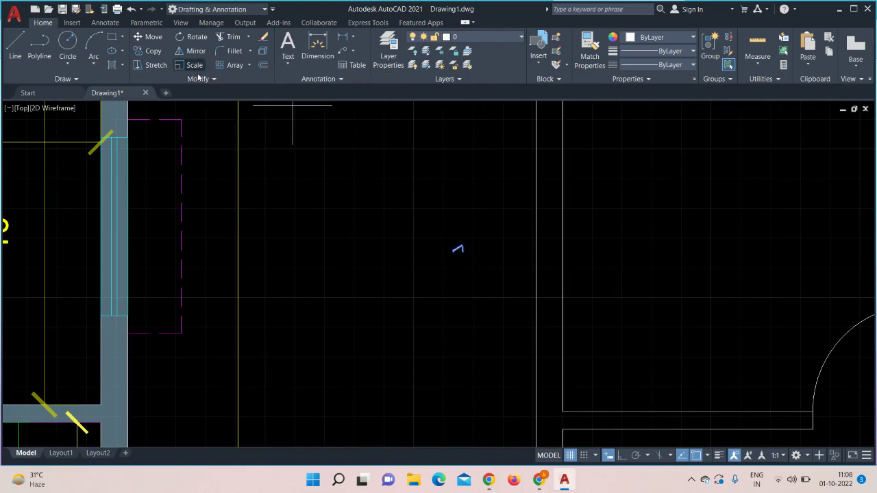
{"action": "left_click", "coordinate": [456, 249]}
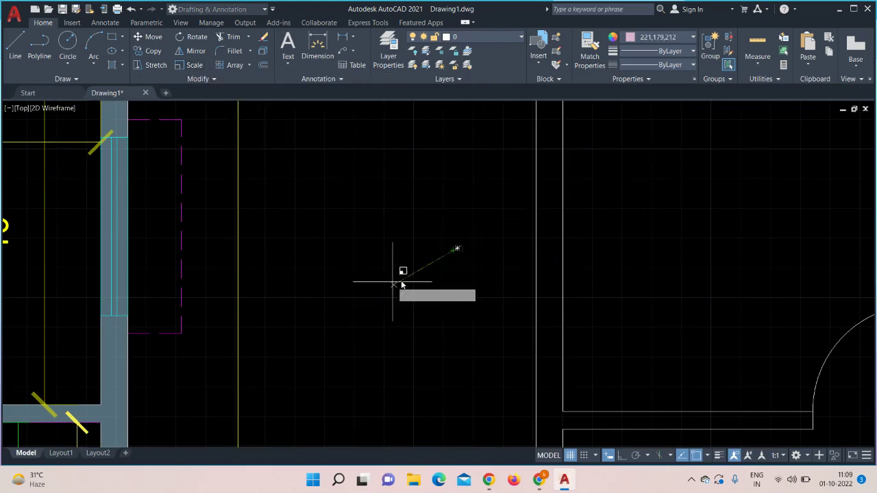
{"action": "scroll", "coordinate": [419, 281], "scroll_direction": "down", "scroll_amount": 3}
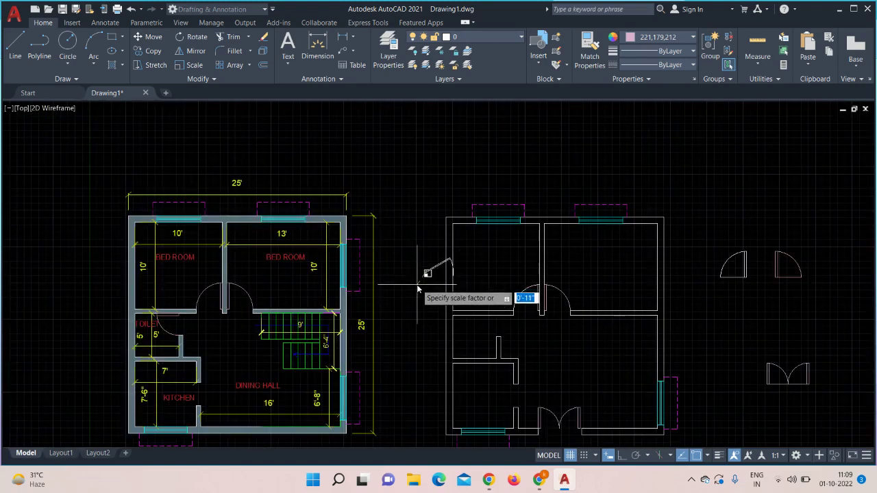
{"action": "left_click", "coordinate": [418, 289]}
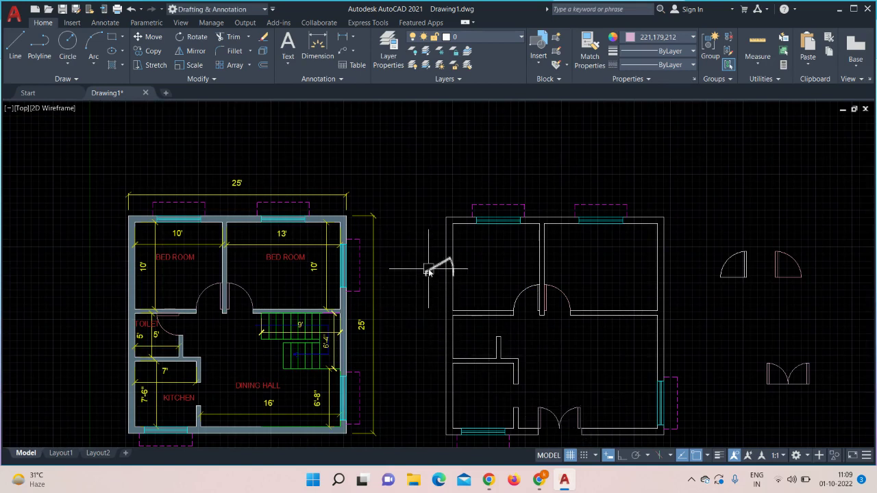
- Set the door block's opening angle to Open 90º
{"action": "scroll", "coordinate": [436, 274], "scroll_direction": "up", "scroll_amount": 5}
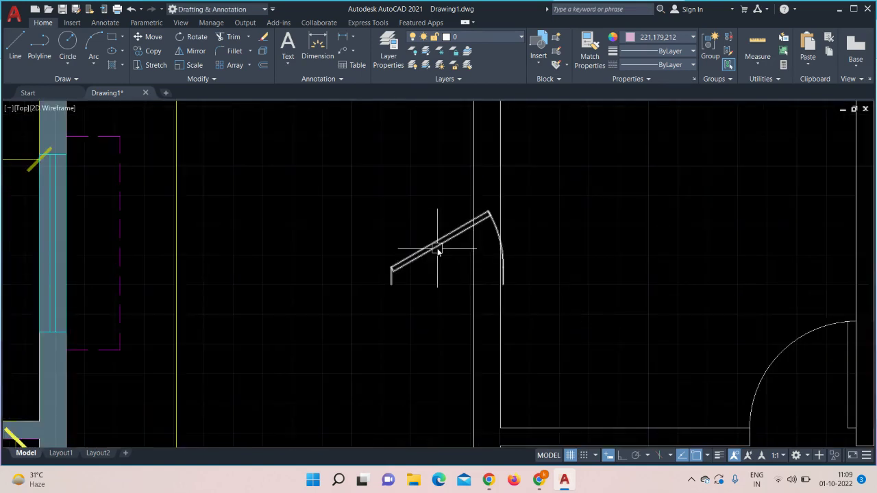
{"action": "left_click", "coordinate": [438, 251]}
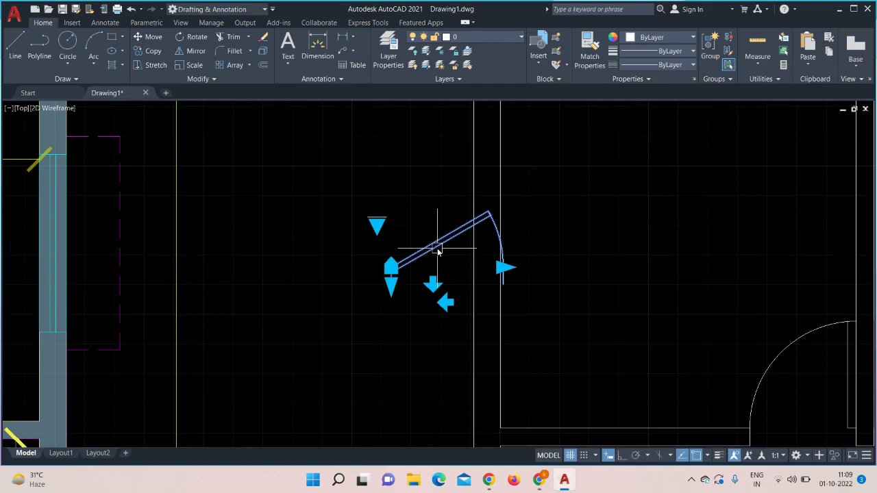
{"action": "left_click", "coordinate": [378, 226]}
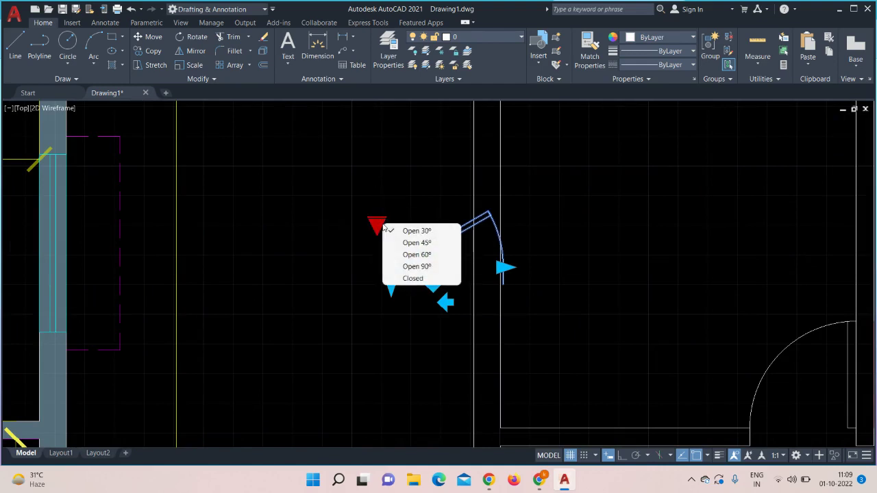
{"action": "left_click", "coordinate": [414, 267]}
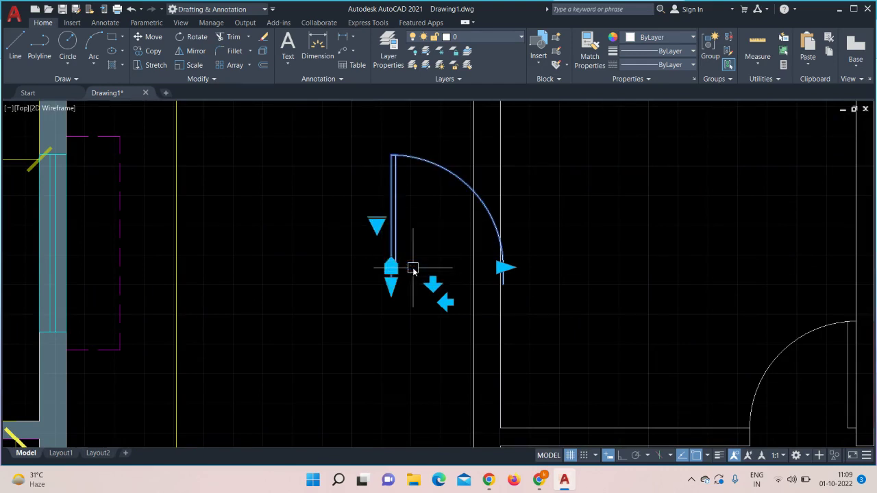
{"action": "key", "text": "Escape"}
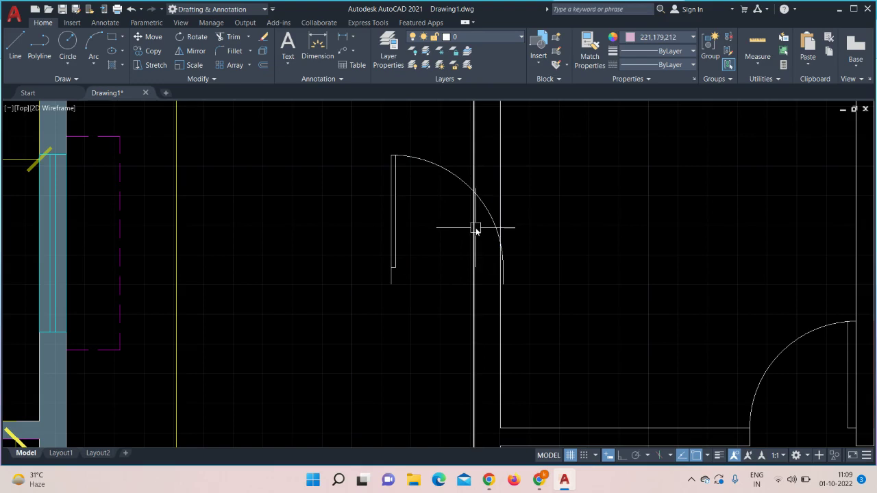
- Resize the door block between the two floor plans by entering a width of 3"
{"action": "left_click", "coordinate": [455, 181]}
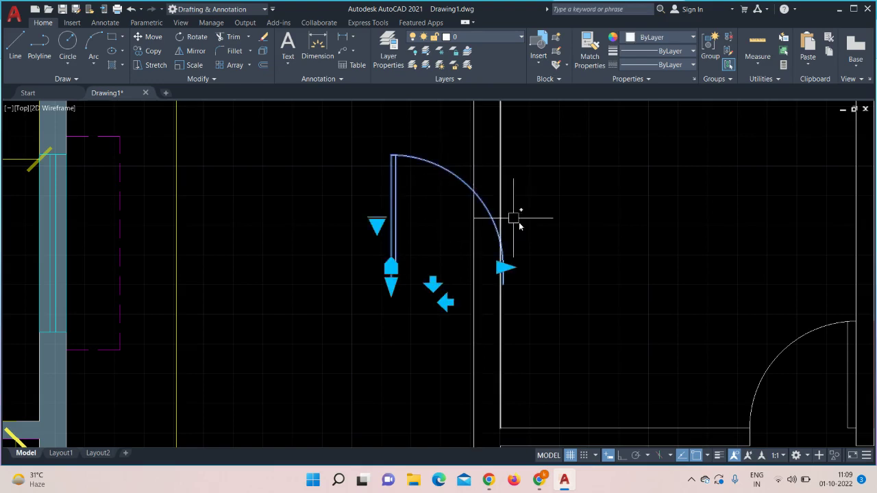
{"action": "left_click", "coordinate": [502, 269]}
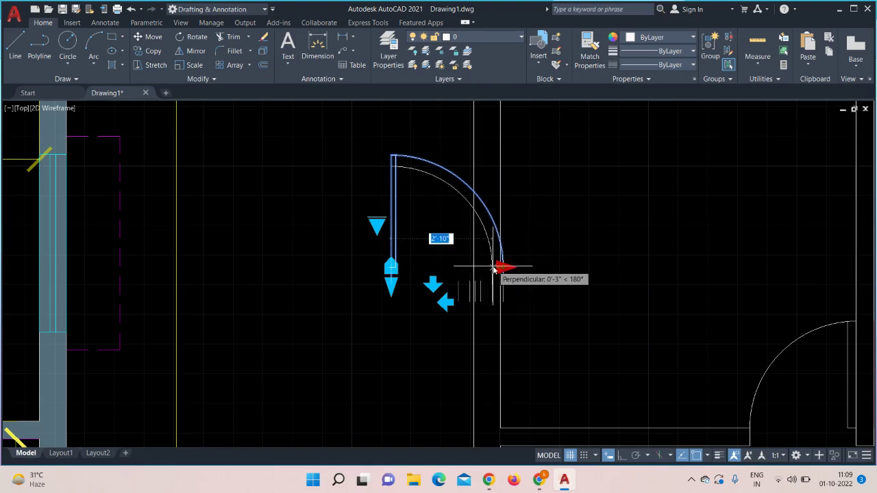
{"action": "type", "text": "3"}
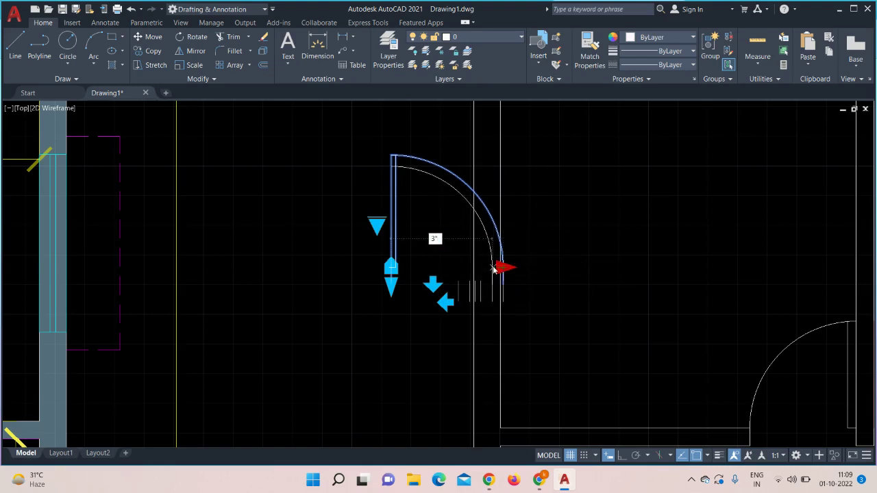
{"action": "key", "text": "Return"}
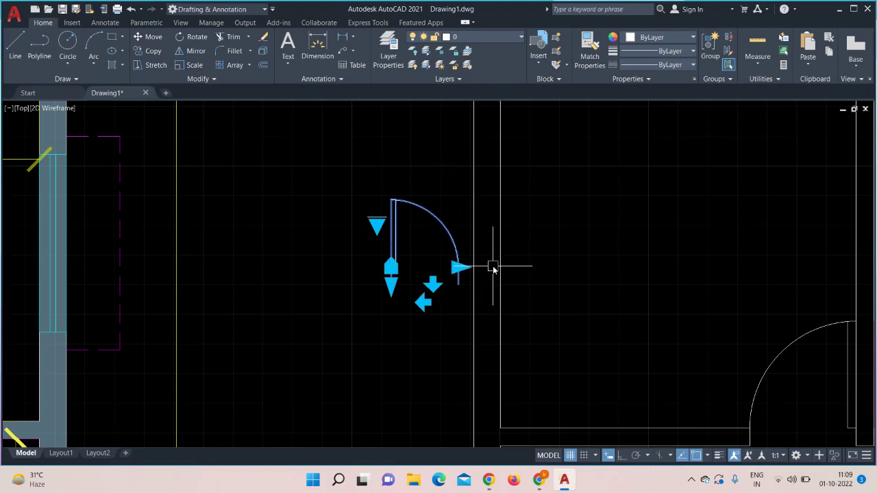
{"action": "key", "text": "Escape"}
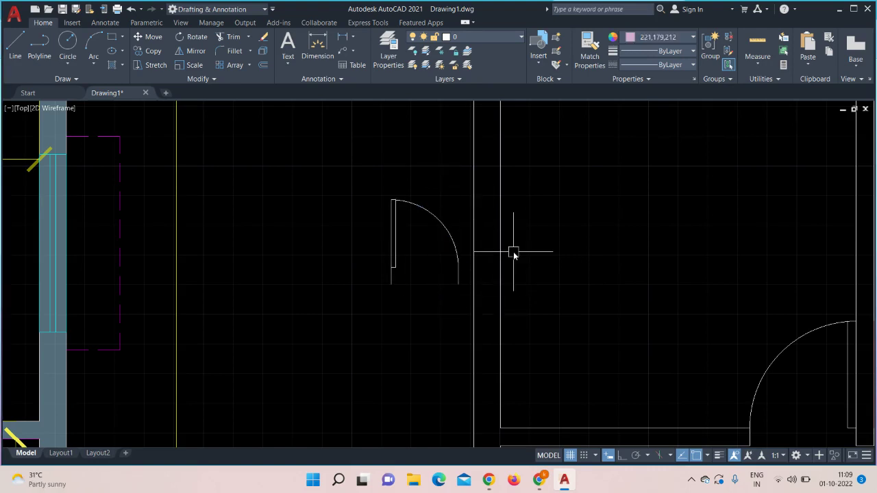
{"action": "middle_click_drag", "start_coordinate": [574, 239], "coordinate": [495, 245]}
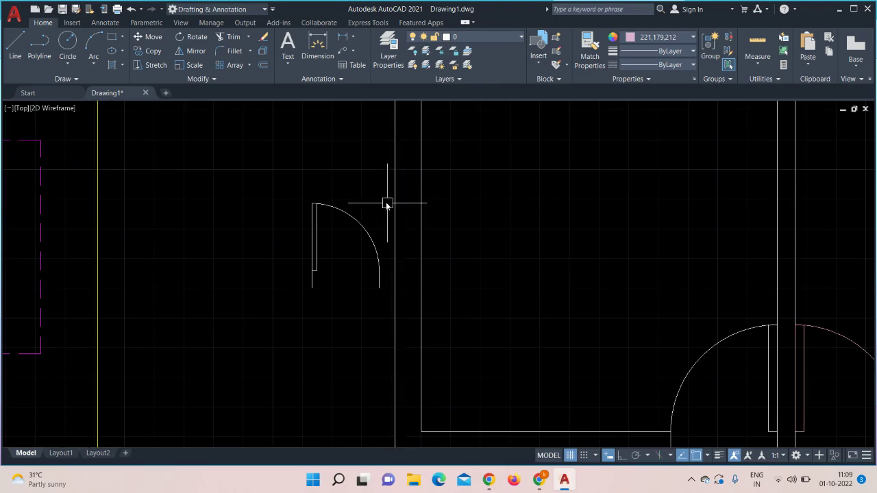
{"action": "left_click", "coordinate": [365, 226]}
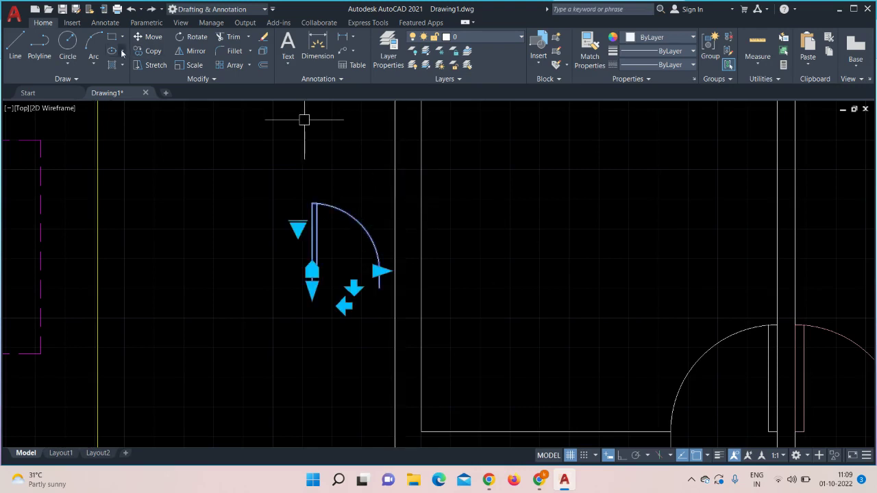
{"action": "mouse_move", "coordinate": [583, 270]}
{"action": "middle_mouse_down"}
{"action": "mouse_move", "coordinate": [448, 225]}
{"action": "mouse_move", "coordinate": [364, 183]}
{"action": "middle_mouse_up"}
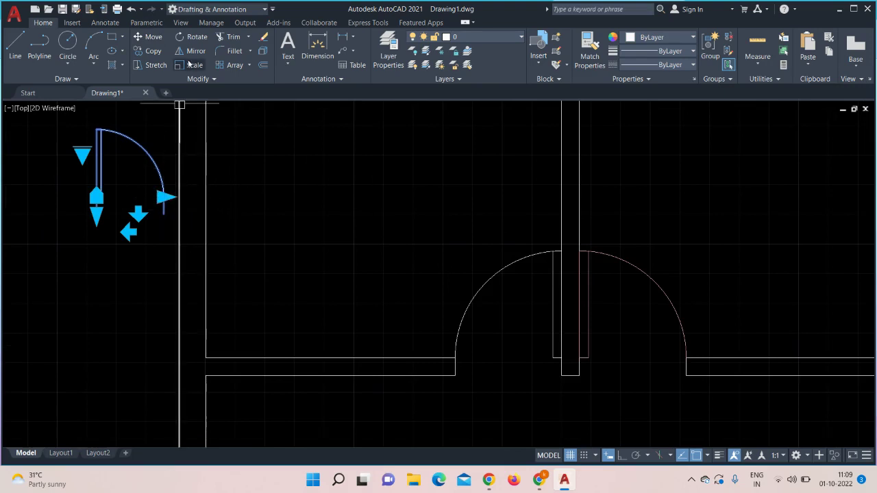
{"action": "left_click", "coordinate": [150, 51]}
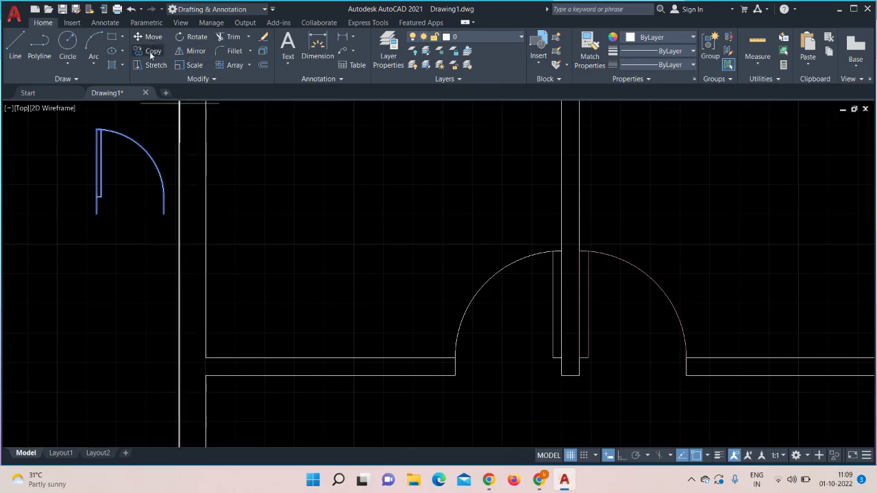
{"action": "left_click", "coordinate": [164, 214]}
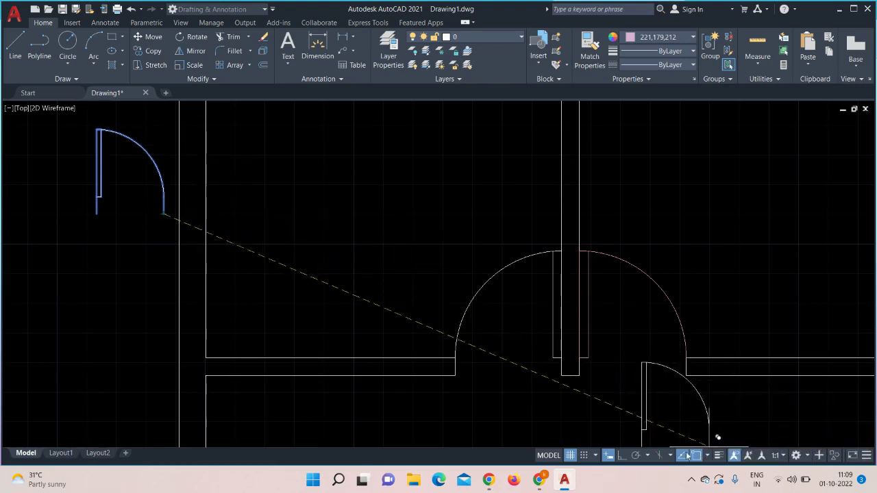
{"action": "left_click", "coordinate": [622, 456]}
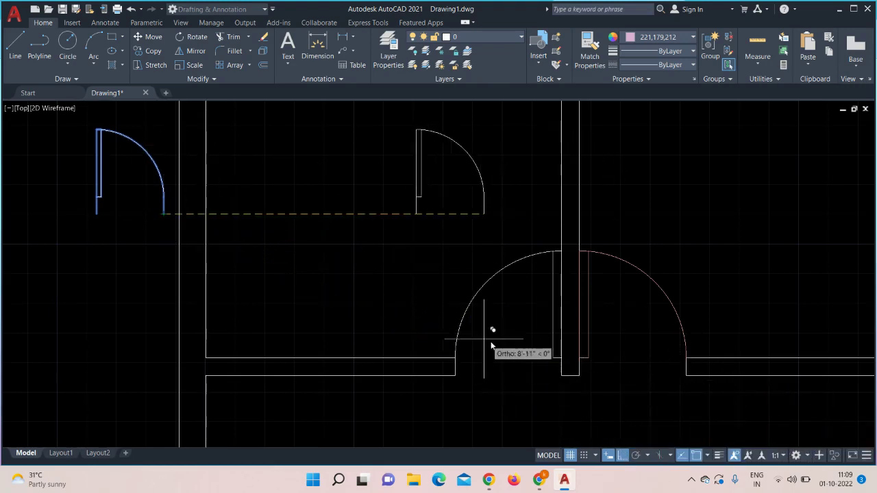
{"action": "left_click", "coordinate": [622, 456]}
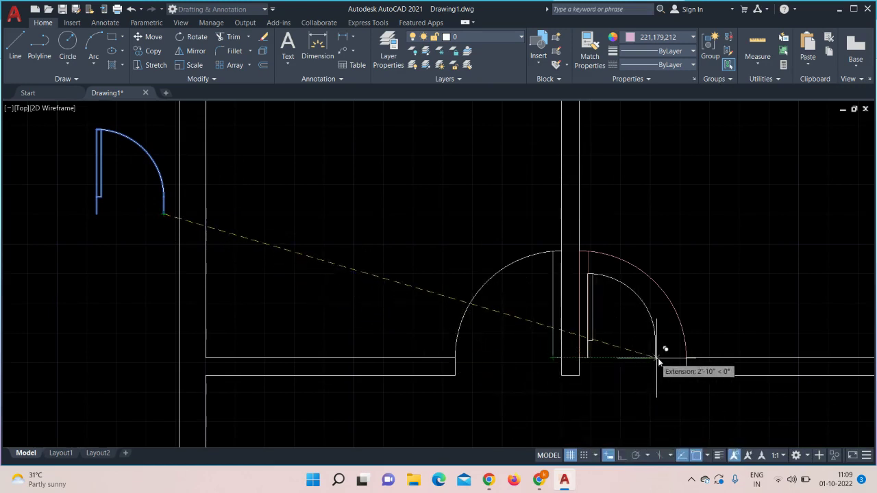
{"action": "middle_click_drag", "start_coordinate": [591, 372], "coordinate": [590, 241]}
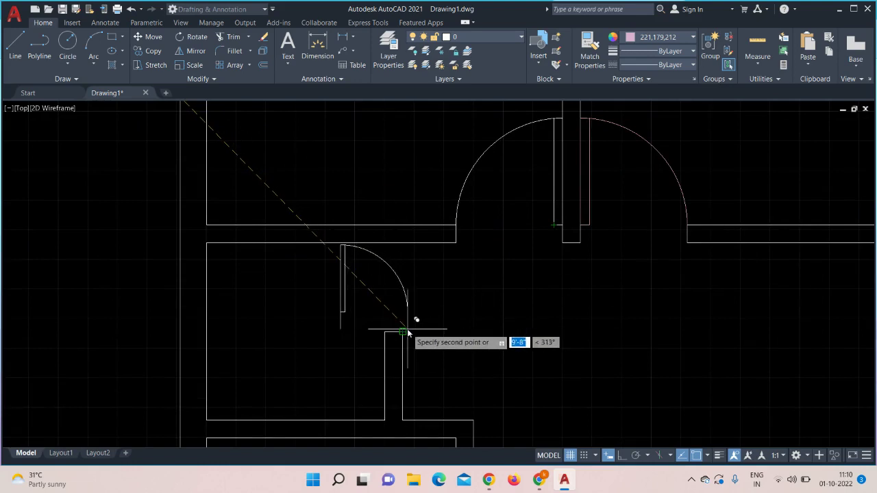
{"action": "key", "text": "Escape"}
- Draw an L of two 2'6" lines in the empty space beside the unlabelled plan: one horizontal, one rising from its inner end
{"action": "scroll", "coordinate": [541, 322], "scroll_direction": "down", "scroll_amount": 4}
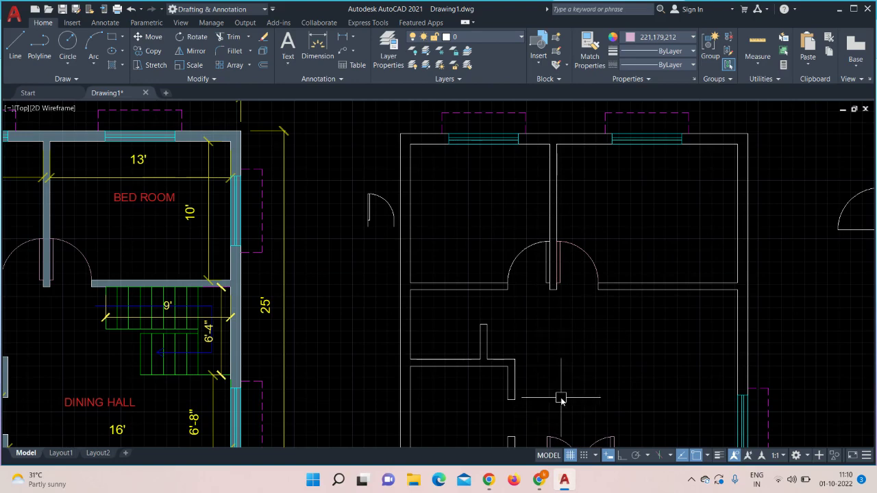
{"action": "mouse_move", "coordinate": [562, 397]}
{"action": "middle_mouse_down"}
{"action": "mouse_move", "coordinate": [650, 364]}
{"action": "mouse_move", "coordinate": [728, 360]}
{"action": "middle_mouse_up"}
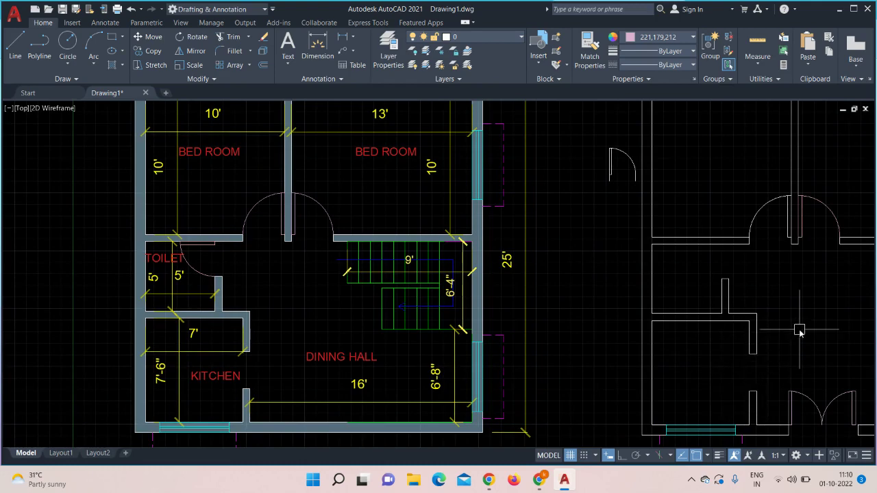
{"action": "mouse_move", "coordinate": [802, 329]}
{"action": "middle_mouse_down"}
{"action": "mouse_move", "coordinate": [729, 352]}
{"action": "mouse_move", "coordinate": [525, 348]}
{"action": "middle_mouse_up"}
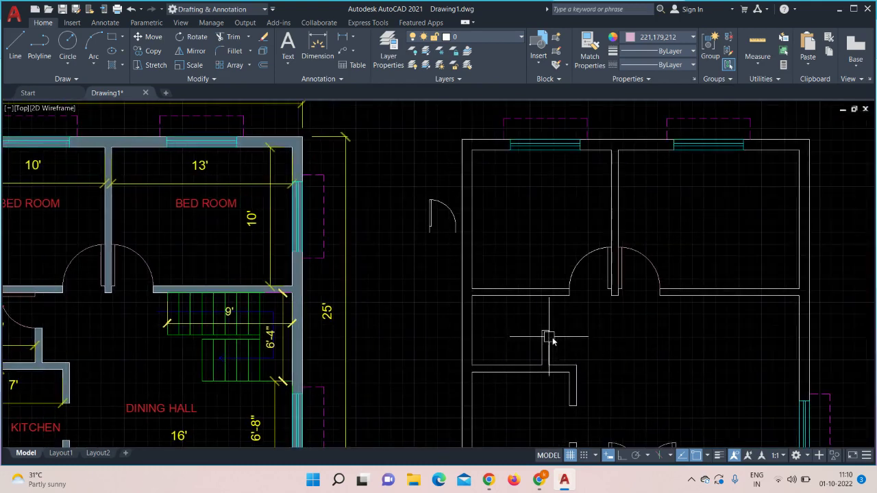
{"action": "middle_click_drag", "start_coordinate": [626, 353], "coordinate": [531, 358]}
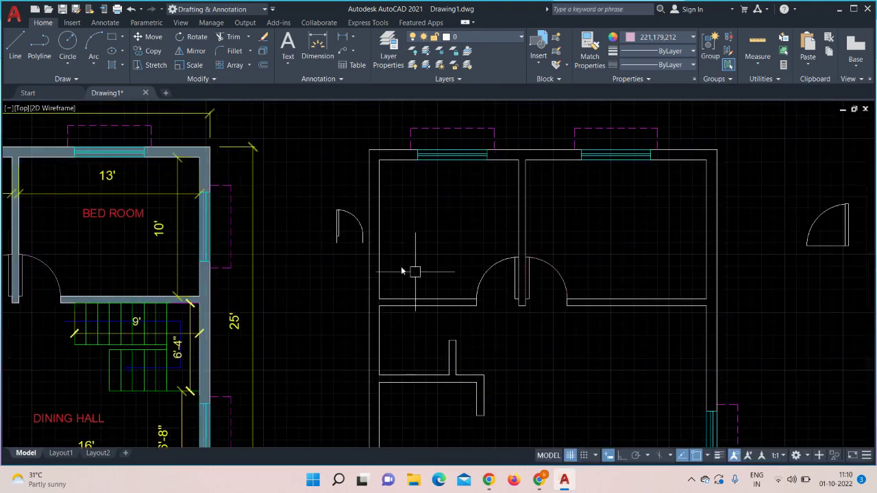
{"action": "middle_click_drag", "start_coordinate": [652, 342], "coordinate": [484, 336]}
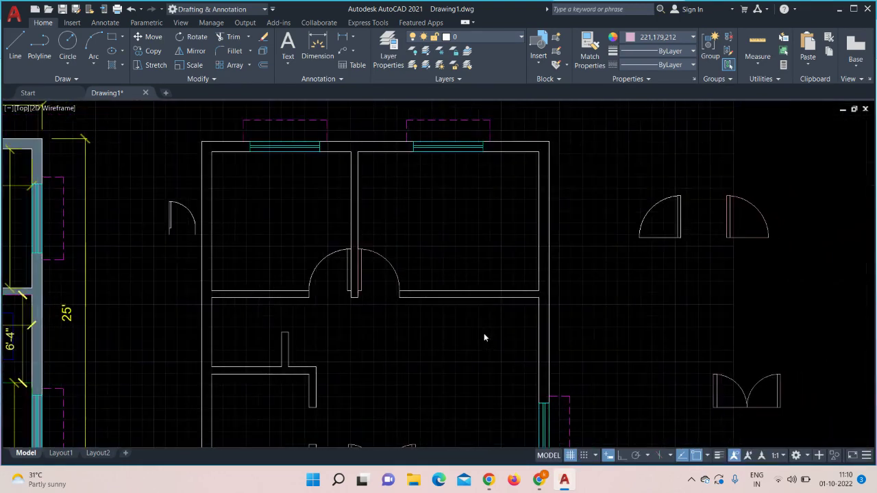
{"action": "left_click", "coordinate": [13, 52]}
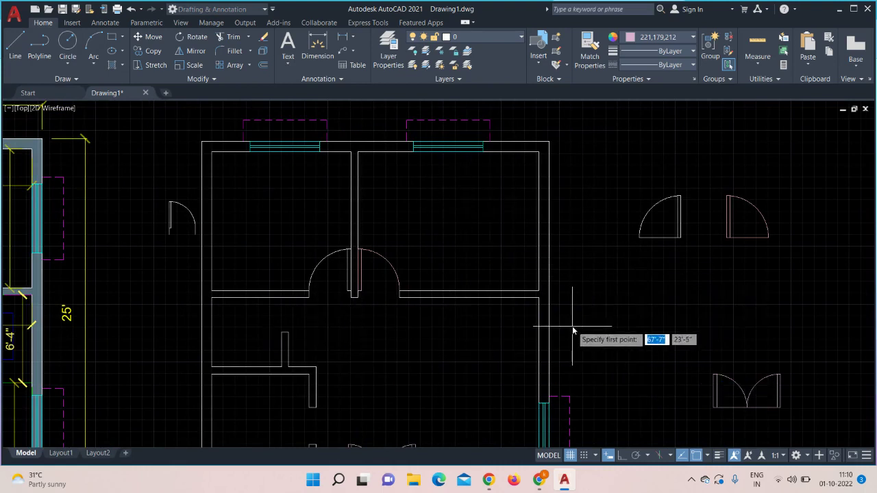
{"action": "left_click", "coordinate": [622, 455]}
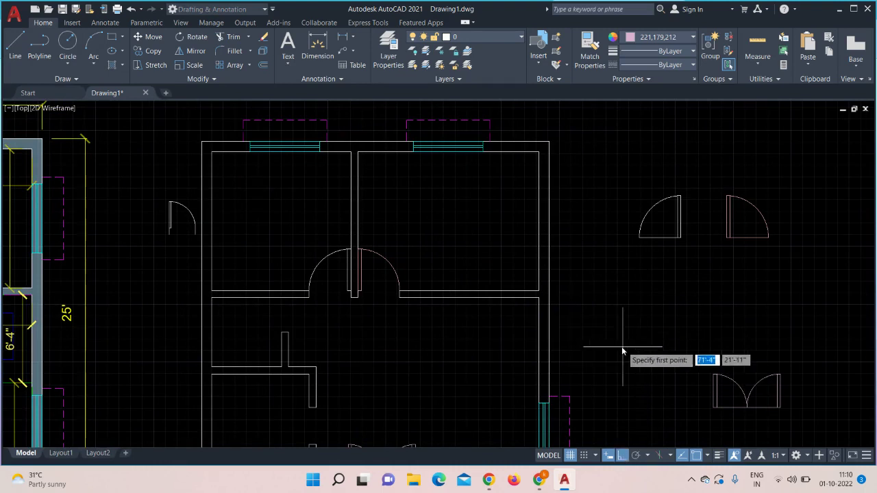
{"action": "left_click", "coordinate": [616, 340]}
{"action": "type", "text": "2"}
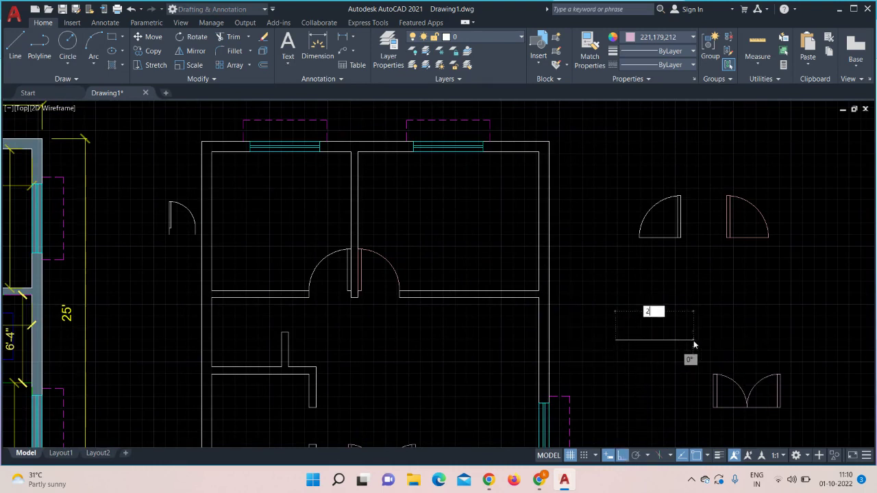
{"action": "type", "text": "'6\""}
{"action": "key", "text": "Return"}
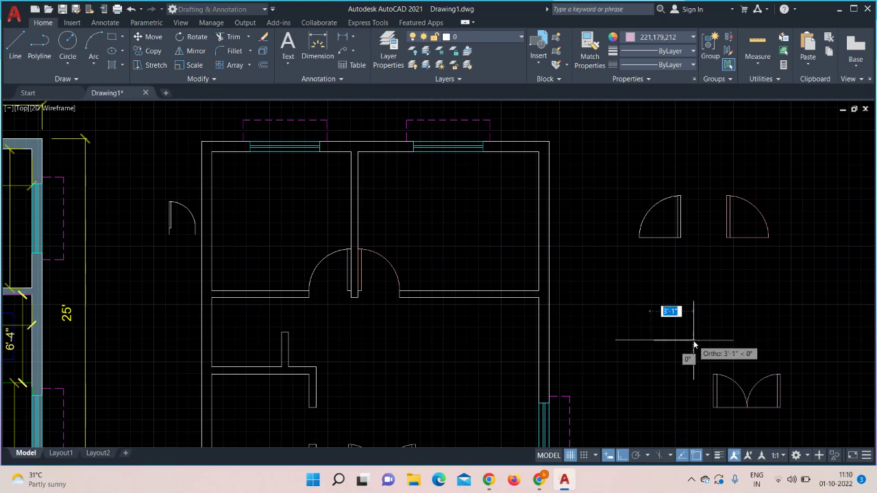
{"action": "type", "text": "2"}
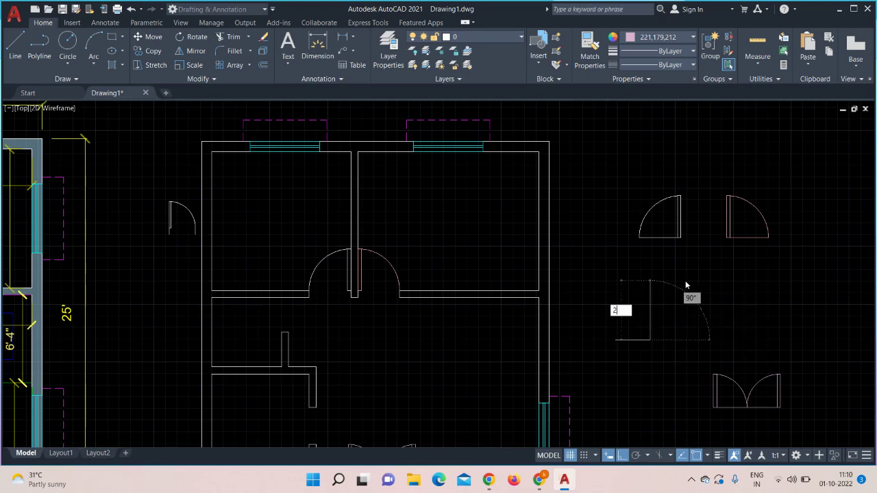
{"action": "type", "text": "'-6\""}
{"action": "key", "text": "Return"}
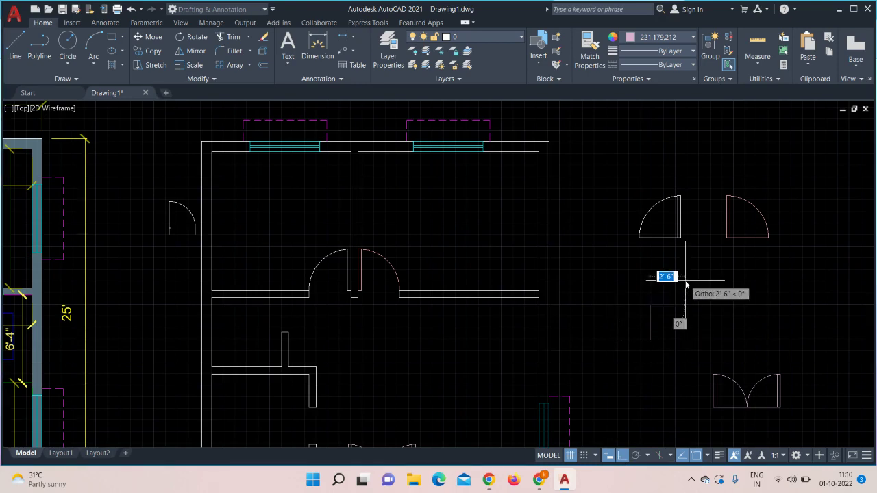
{"action": "key", "text": "Escape"}
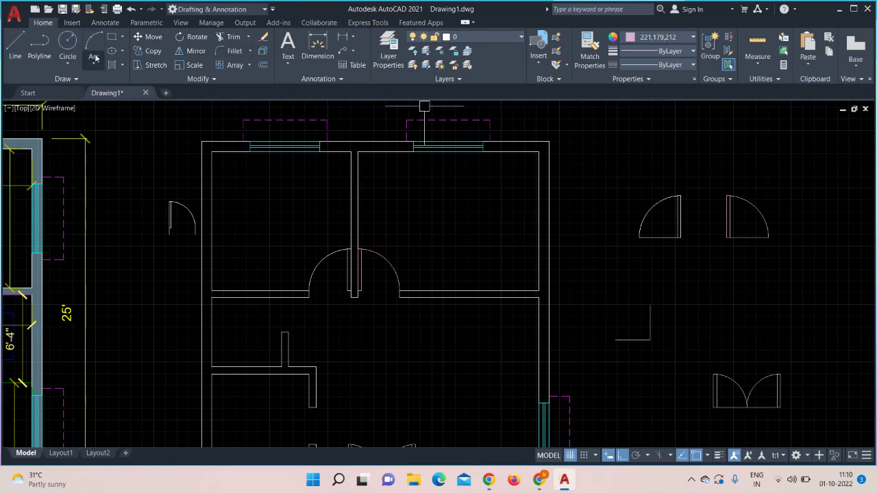
- Draw a circle centred on the L's corner through the horizontal line's free end, and trim it to the quarter arc between the lines
{"action": "key", "text": "c"}
{"action": "key", "text": "Return"}
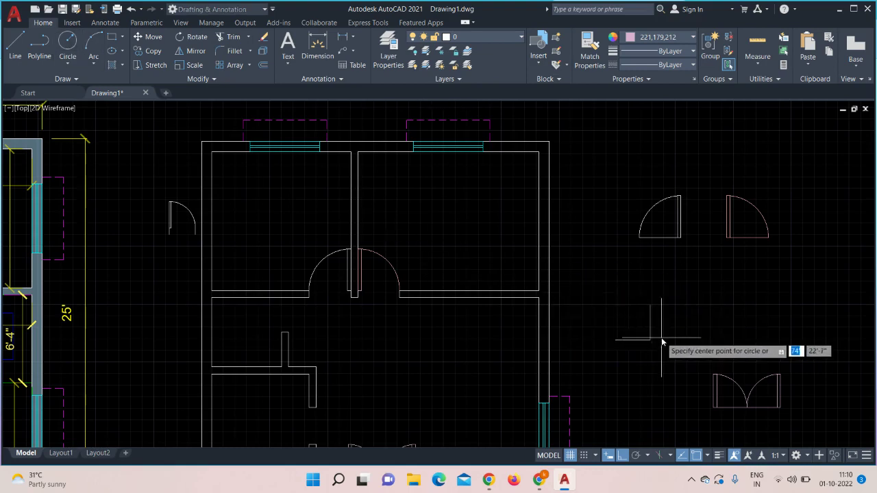
{"action": "scroll", "coordinate": [626, 349], "scroll_direction": "up", "scroll_amount": 6}
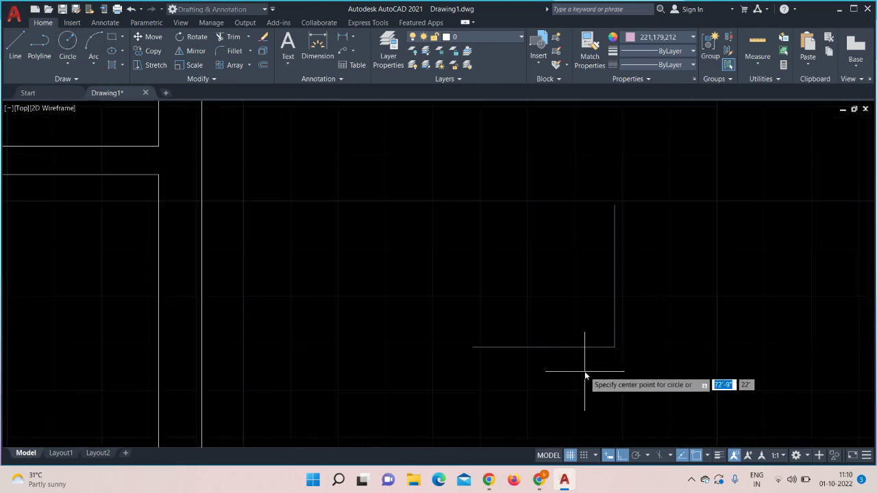
{"action": "left_click", "coordinate": [615, 347]}
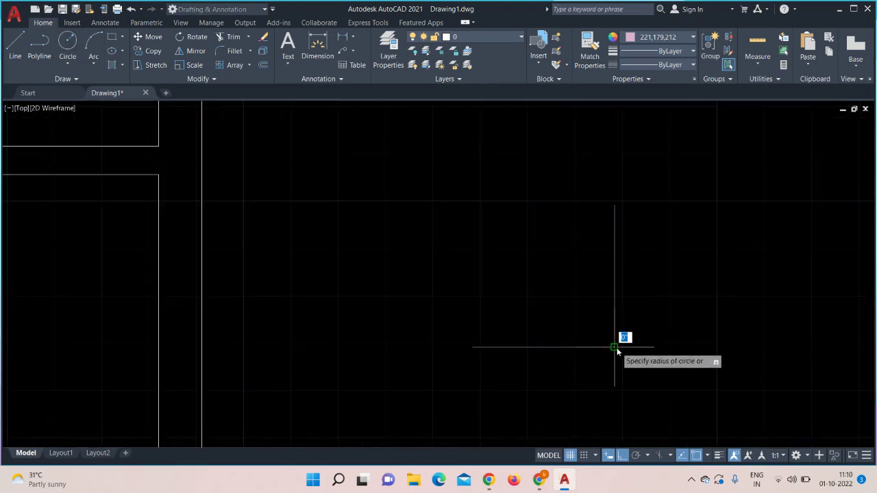
{"action": "left_click", "coordinate": [473, 348]}
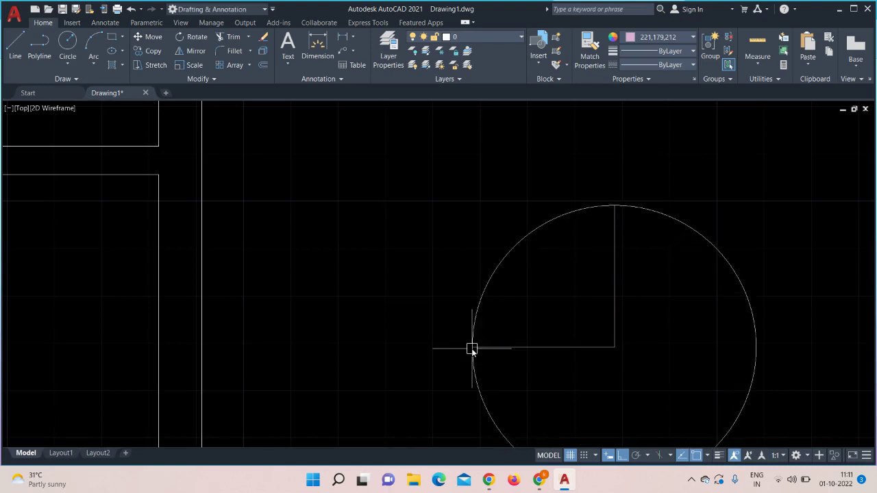
{"action": "left_click", "coordinate": [232, 37]}
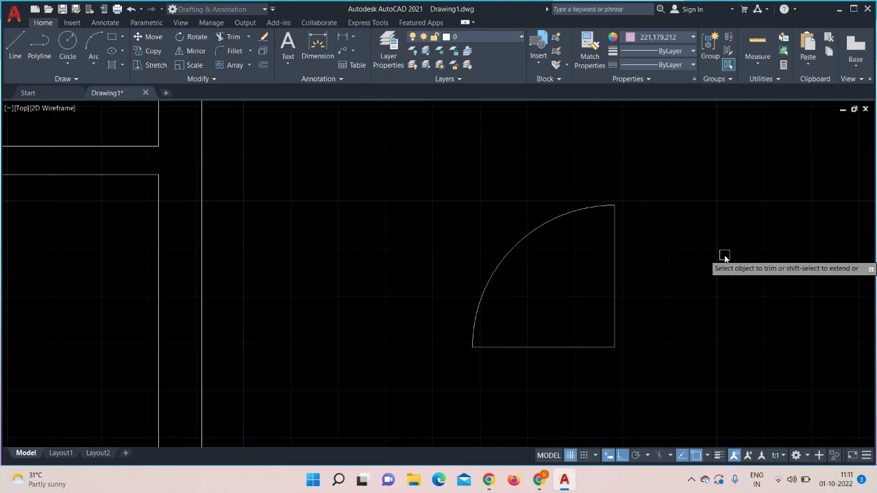
- Offset the new door's vertical line by 3 towards the inside of the swing to form the leaf thickness
{"action": "scroll", "coordinate": [724, 257], "scroll_direction": "down", "scroll_amount": 2}
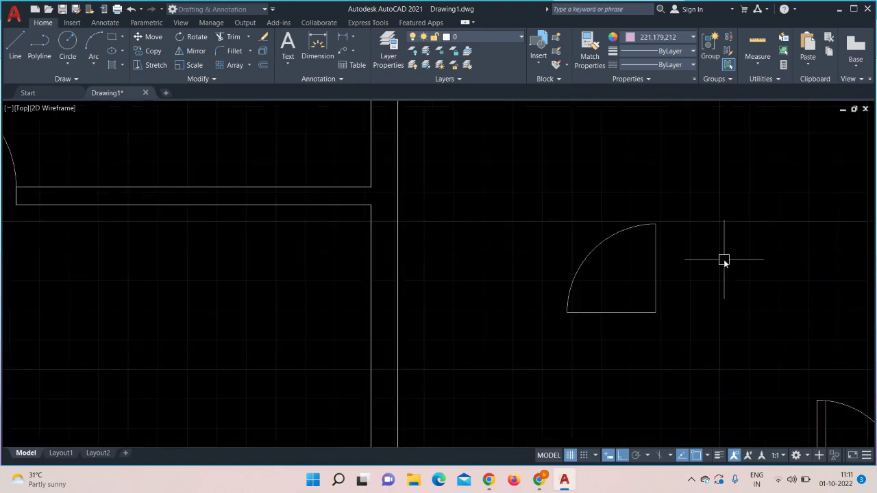
{"action": "type", "text": "o"}
{"action": "key", "text": "Return"}
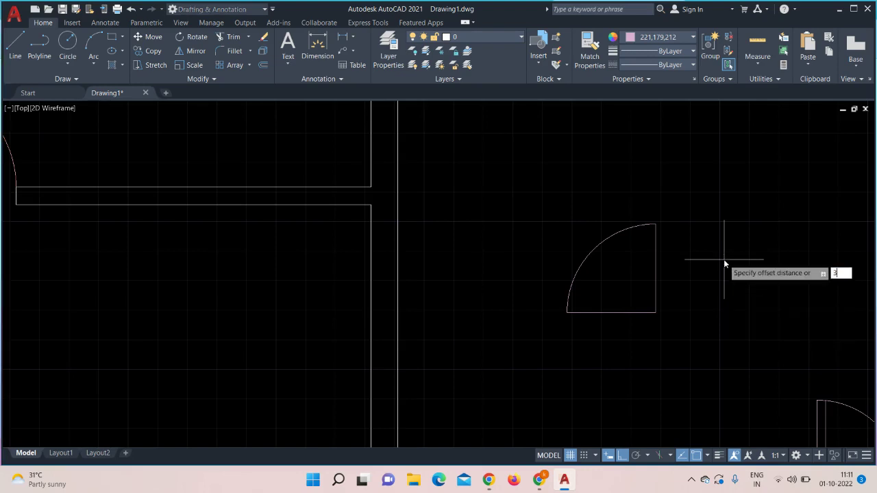
{"action": "key", "text": "Return"}
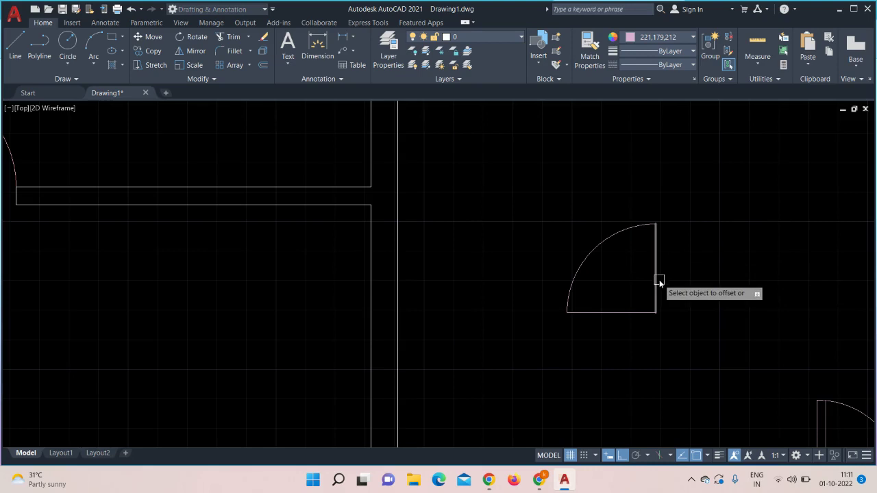
{"action": "left_click", "coordinate": [657, 279]}
{"action": "left_click", "coordinate": [622, 278]}
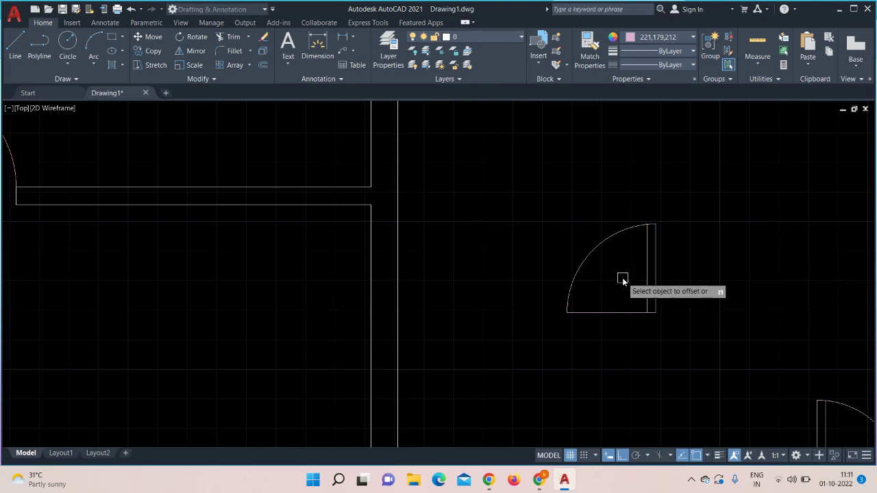
{"action": "middle_click_drag", "start_coordinate": [521, 353], "coordinate": [754, 297]}
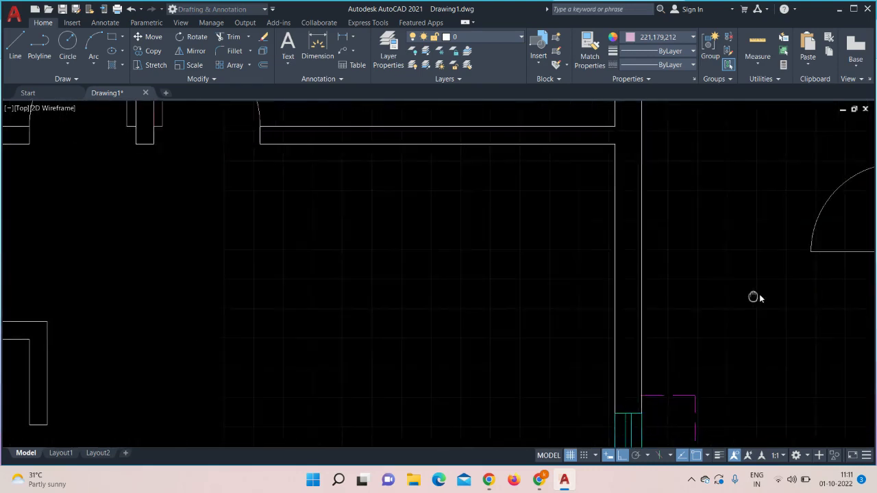
- Rotate the new 2'6" door symbol 180° about the upper outer end of its leaf
{"action": "scroll", "coordinate": [448, 325], "scroll_direction": "down", "scroll_amount": 5}
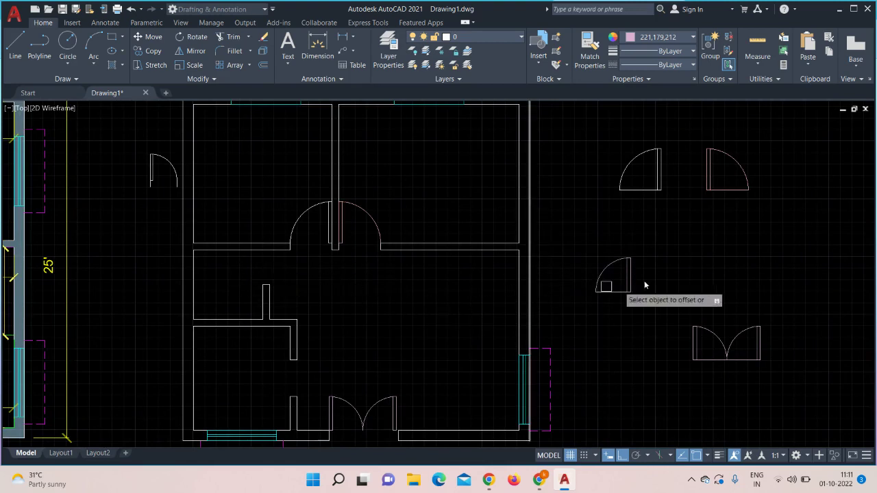
{"action": "middle_click_drag", "start_coordinate": [693, 296], "coordinate": [653, 359]}
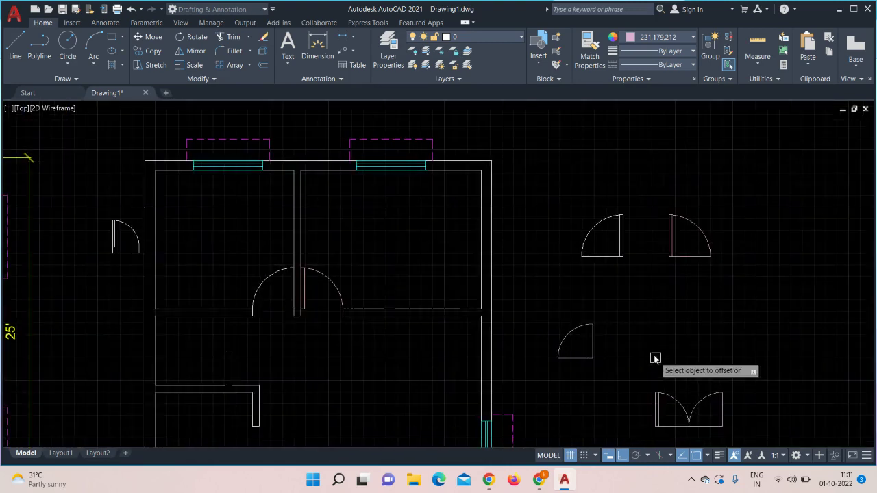
{"action": "left_click", "coordinate": [613, 301]}
{"action": "left_click", "coordinate": [542, 365]}
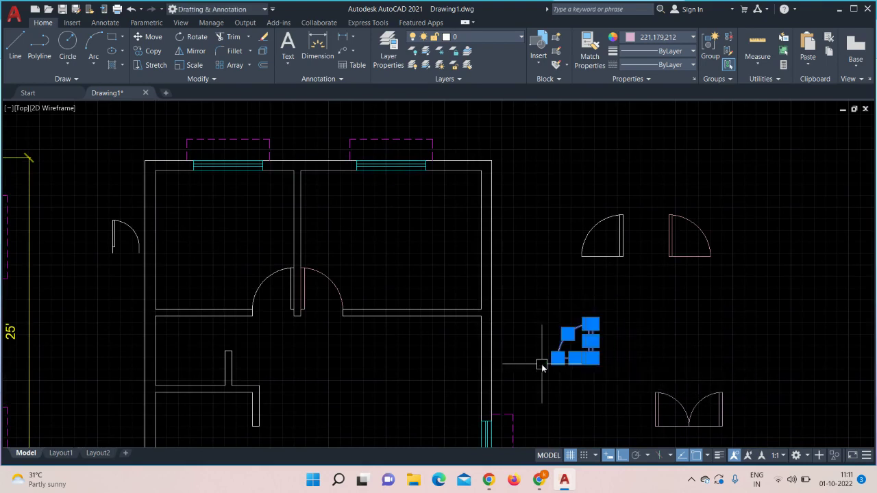
{"action": "left_click", "coordinate": [197, 38]}
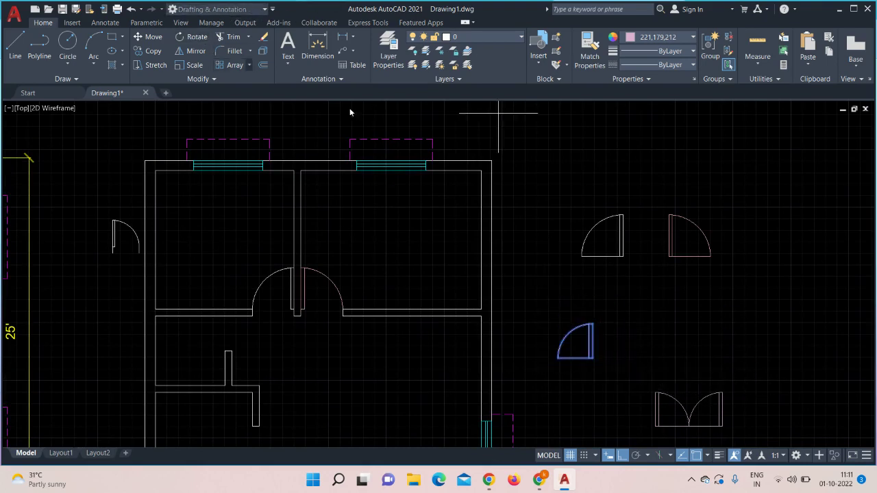
{"action": "left_click", "coordinate": [592, 326]}
{"action": "left_click", "coordinate": [545, 302]}
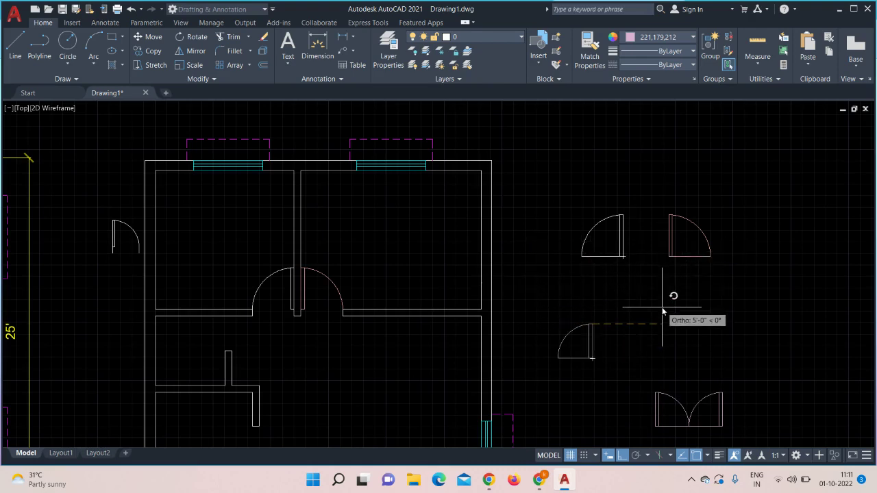
{"action": "left_click", "coordinate": [557, 327]}
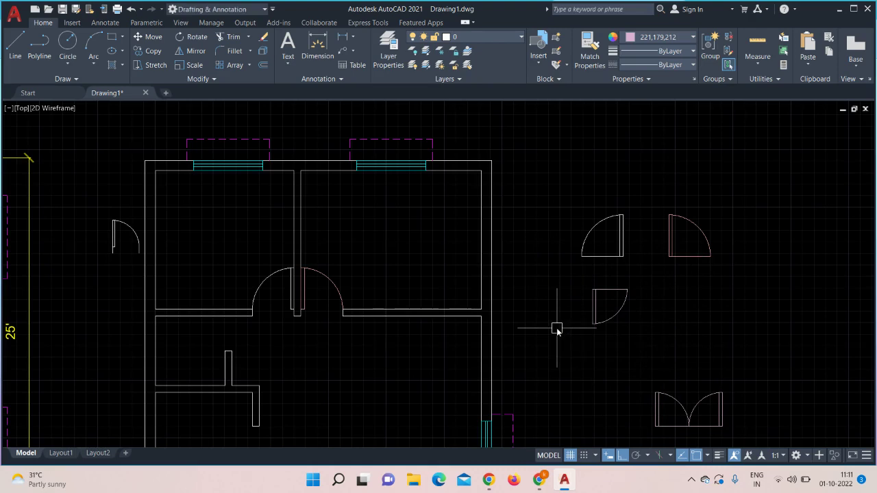
{"action": "left_click", "coordinate": [620, 312]}
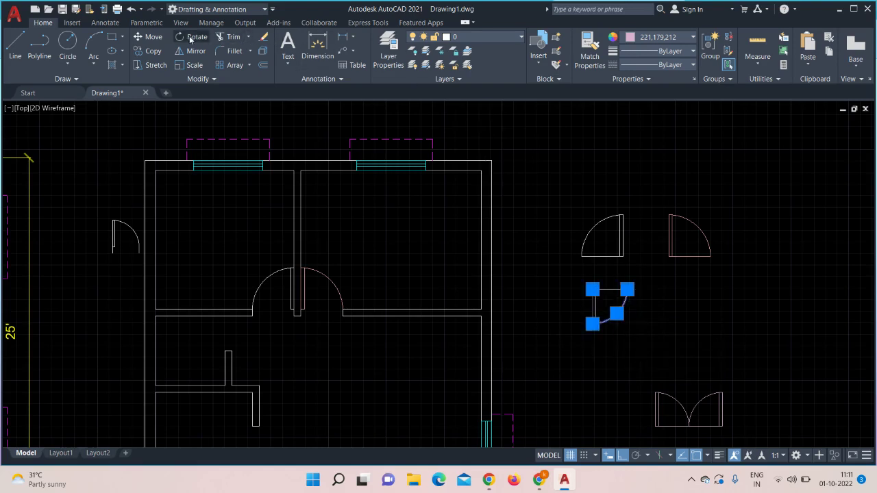
{"action": "key", "text": "m"}
{"action": "key", "text": "Return"}
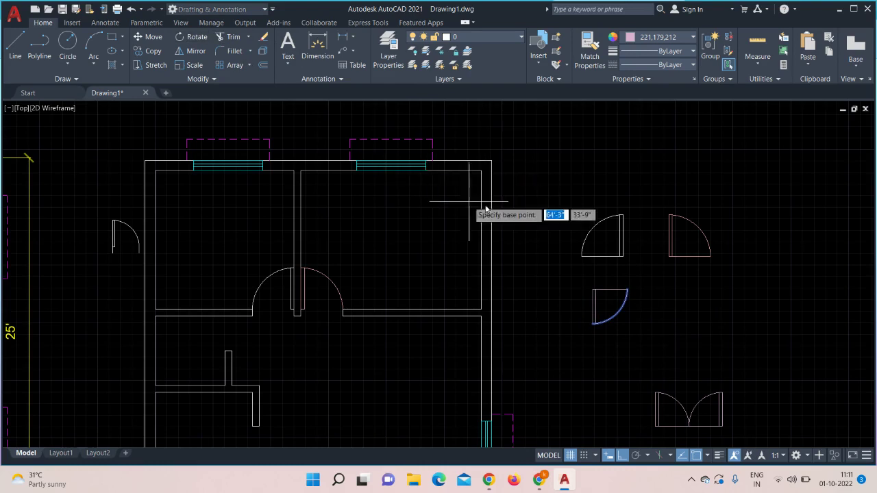
{"action": "left_click", "coordinate": [625, 290]}
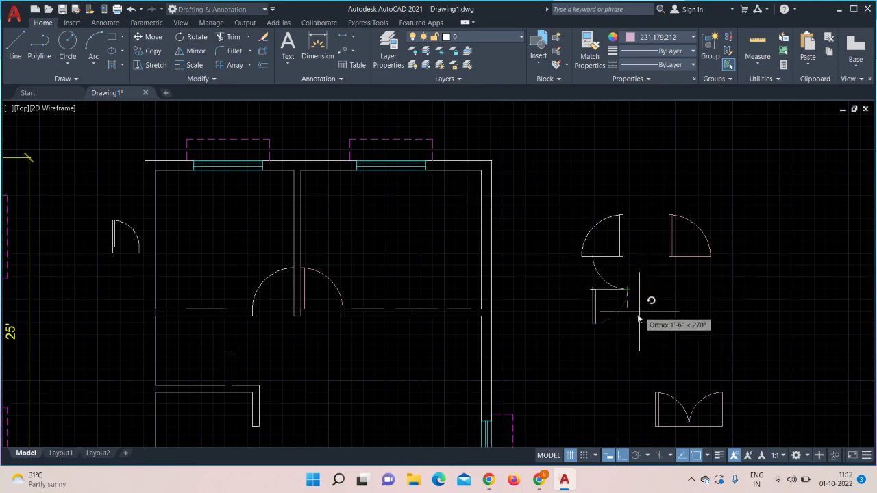
{"action": "left_click", "coordinate": [596, 327]}
- Rotate the whole new door symbol 270° about the outer end of its horizontal line
{"action": "left_click", "coordinate": [656, 279]}
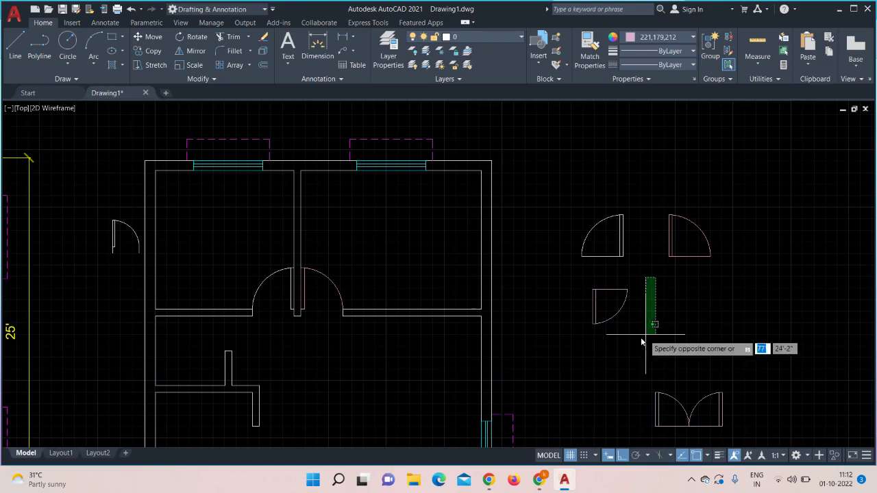
{"action": "left_click", "coordinate": [561, 352]}
{"action": "left_click", "coordinate": [183, 40]}
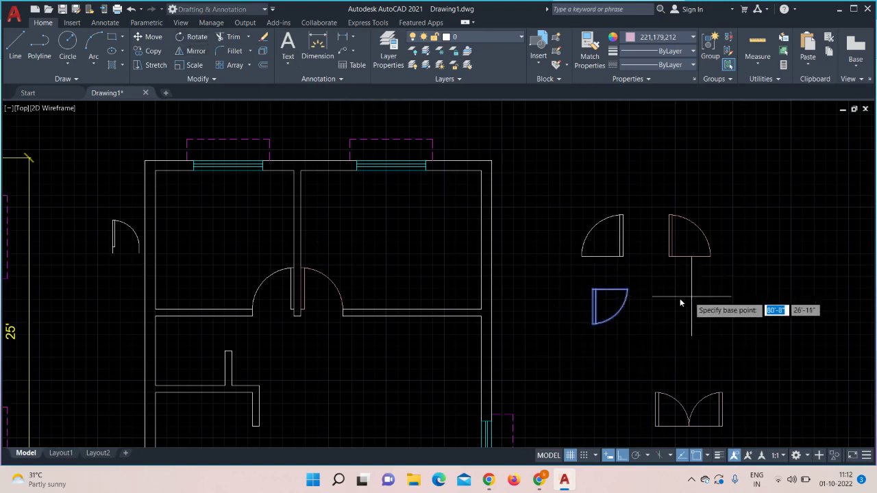
{"action": "left_click", "coordinate": [627, 290]}
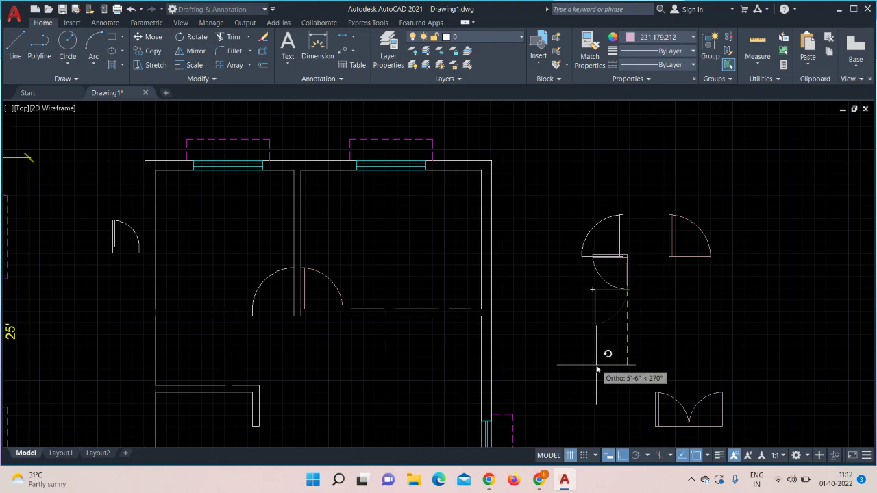
{"action": "key", "text": "Escape"}
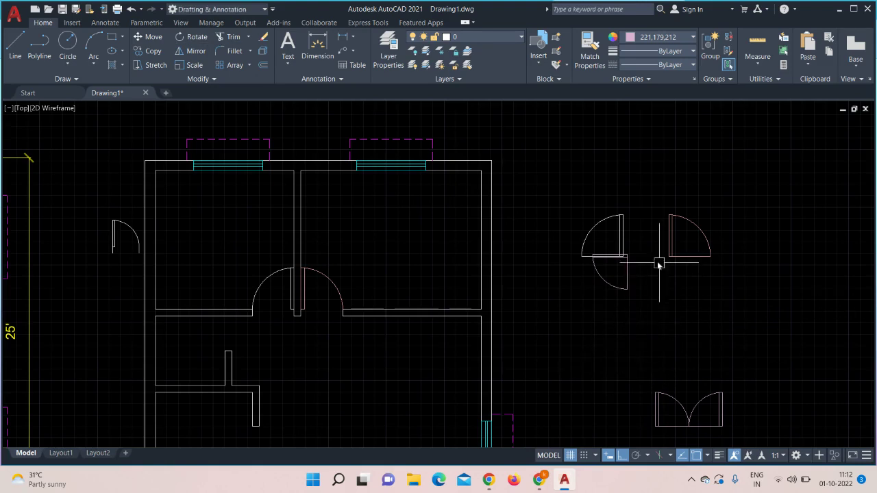
- Delete the arc and the straight lines of the older door symbol that overlaps the rotated door
{"action": "left_click", "coordinate": [624, 235]}
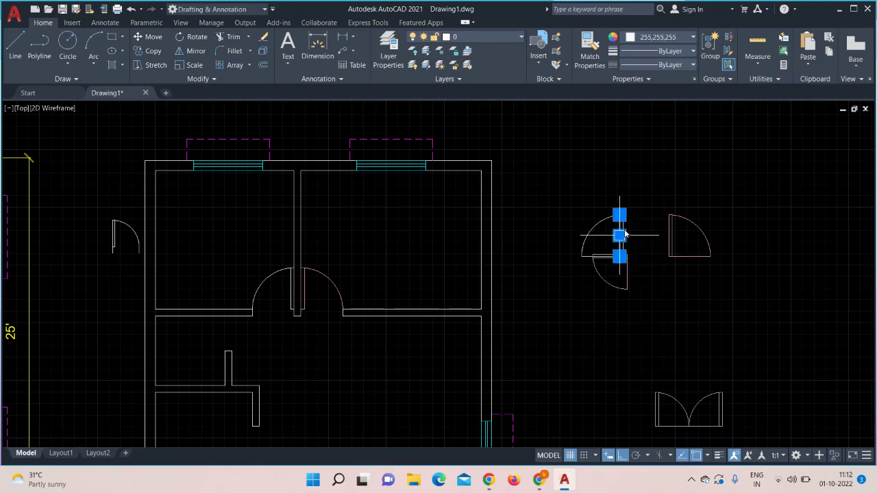
{"action": "key", "text": "Escape"}
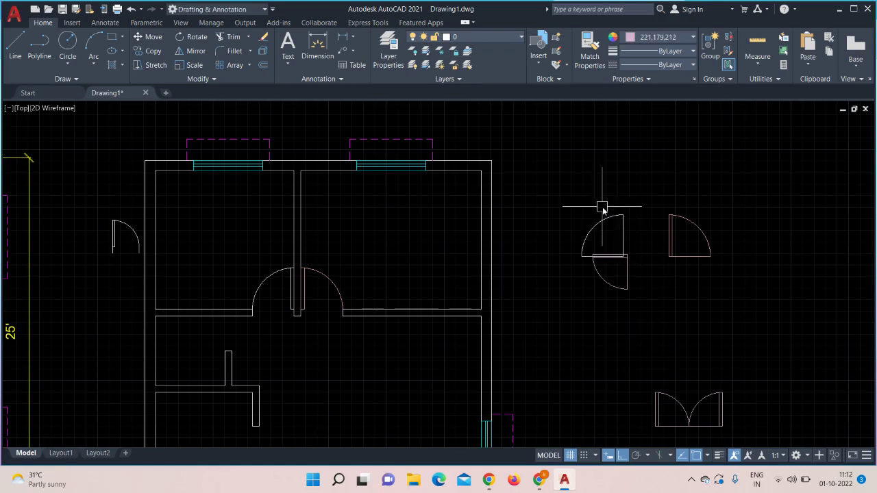
{"action": "left_click", "coordinate": [609, 222]}
{"action": "key", "text": "Delete"}
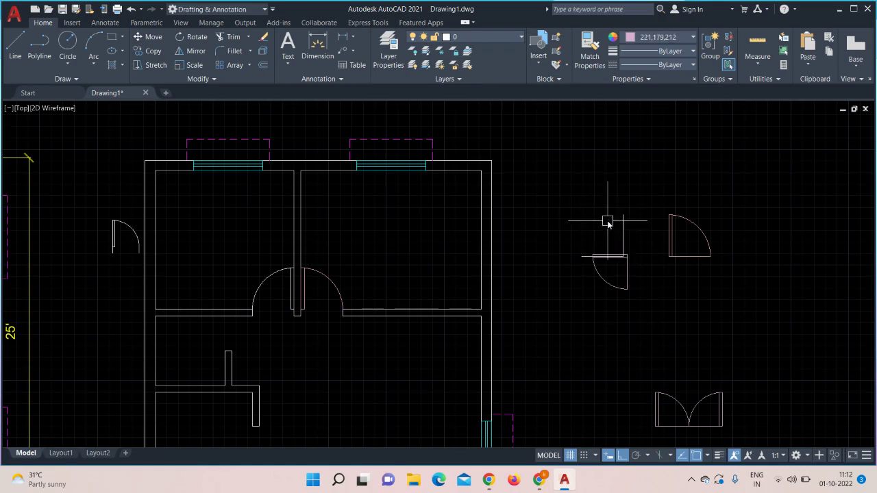
{"action": "left_click", "coordinate": [623, 235]}
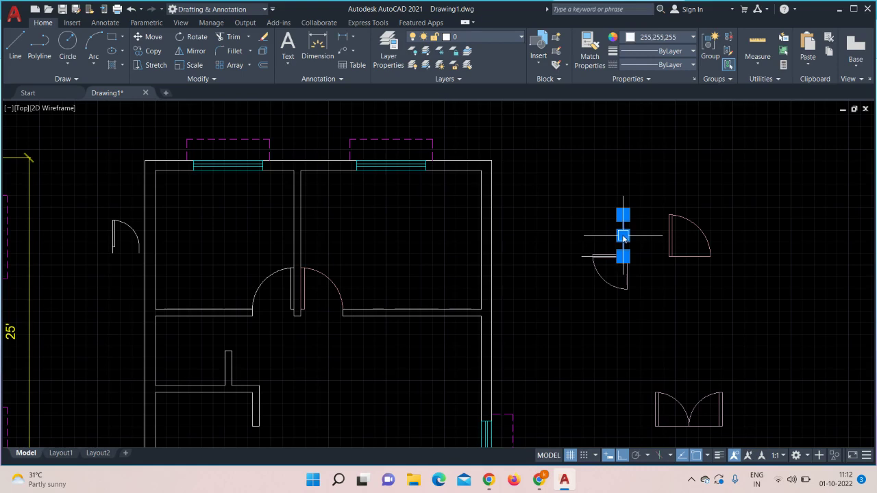
{"action": "key", "text": "Delete"}
{"action": "scroll", "coordinate": [623, 235], "scroll_direction": "up", "scroll_amount": 4}
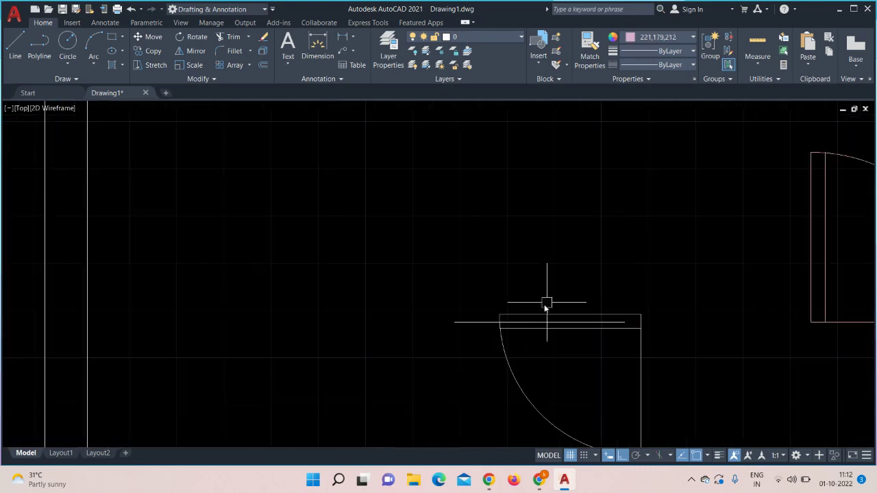
{"action": "left_click", "coordinate": [477, 322]}
{"action": "key", "text": "Delete"}
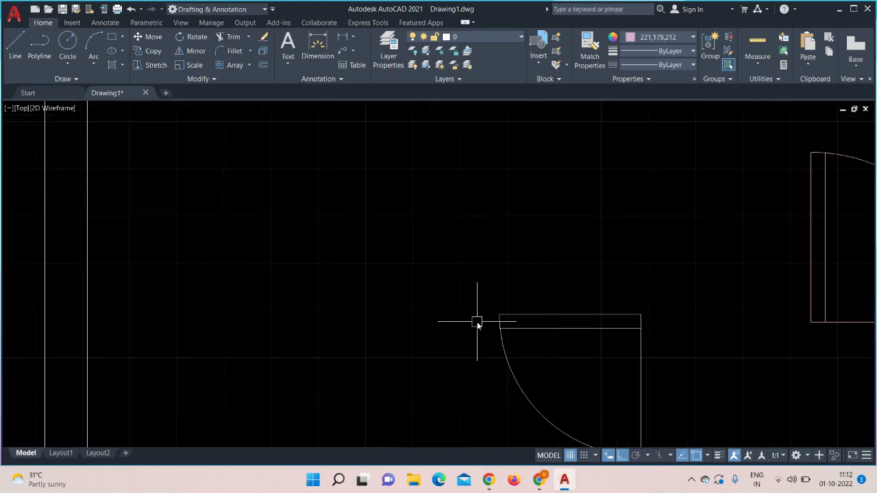
- Move the rotated door by its arc's lower end onto the small room's wall stub in the unlabelled plan, and trim its line across the opening
{"action": "scroll", "coordinate": [475, 312], "scroll_direction": "up", "scroll_amount": 4}
{"action": "scroll", "coordinate": [474, 303], "scroll_direction": "down", "scroll_amount": 4}
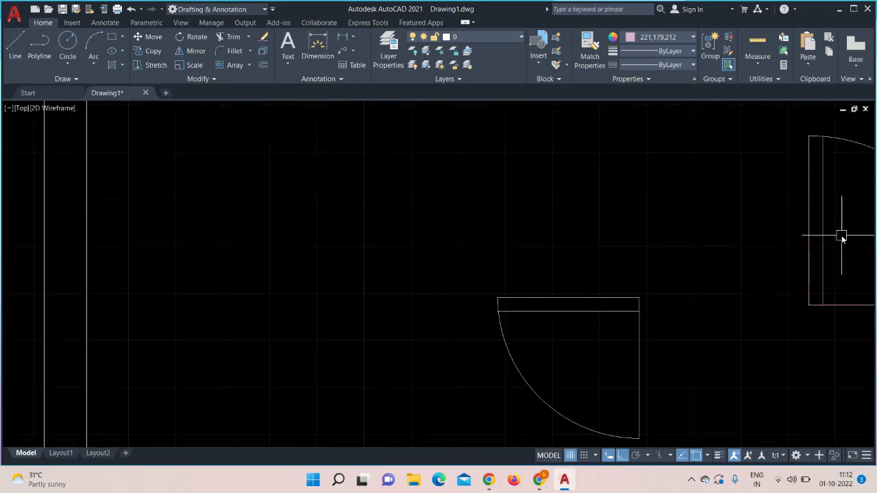
{"action": "scroll", "coordinate": [702, 272], "scroll_direction": "down", "scroll_amount": 2}
{"action": "left_click", "coordinate": [701, 264]}
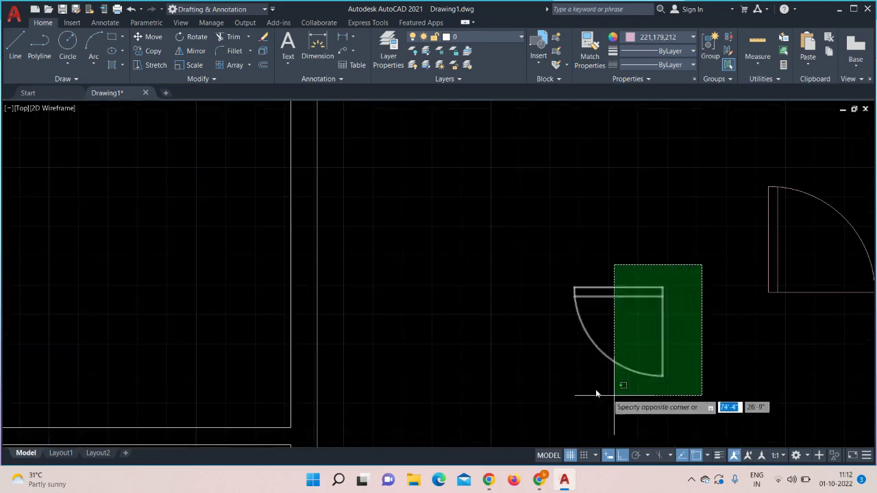
{"action": "left_click", "coordinate": [527, 376]}
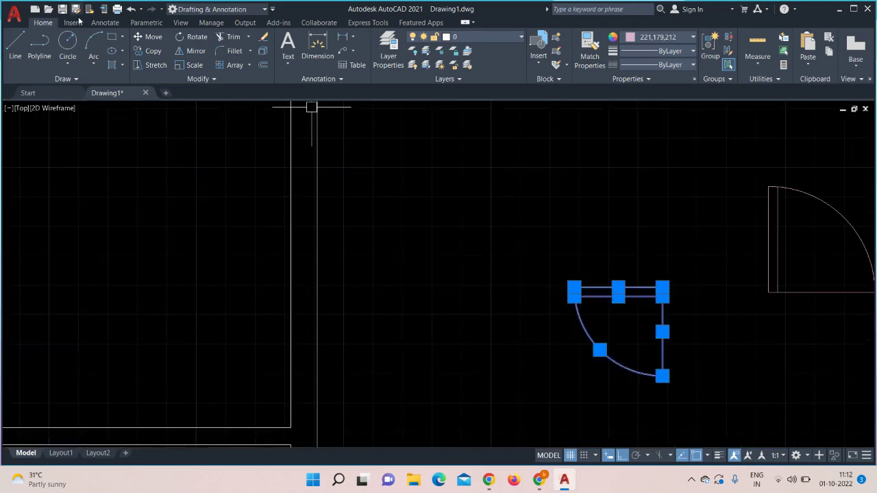
{"action": "left_click", "coordinate": [150, 40]}
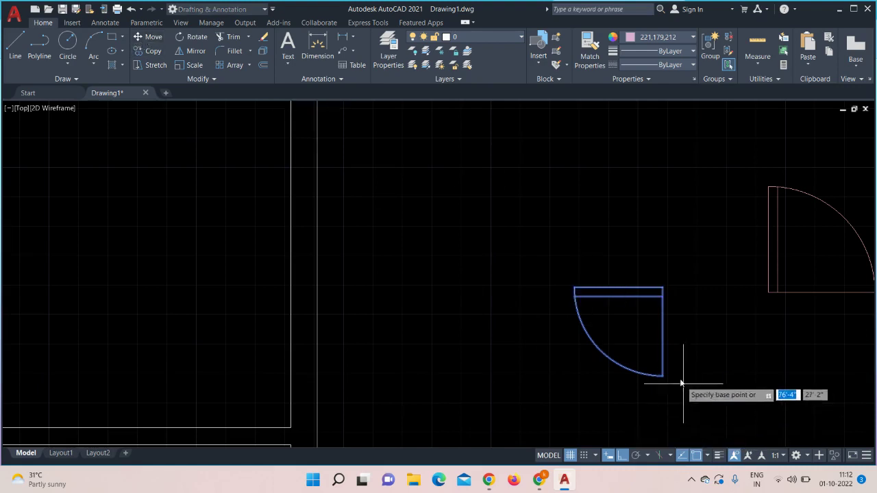
{"action": "left_click", "coordinate": [661, 377]}
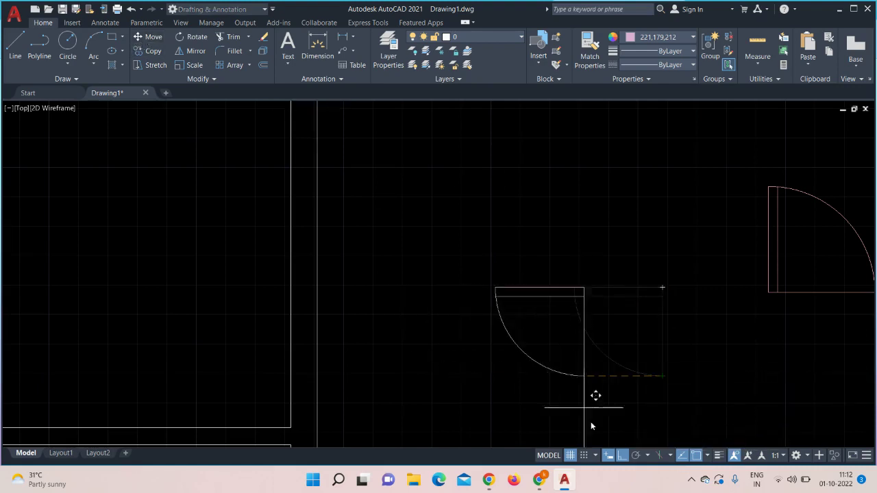
{"action": "left_click", "coordinate": [624, 458]}
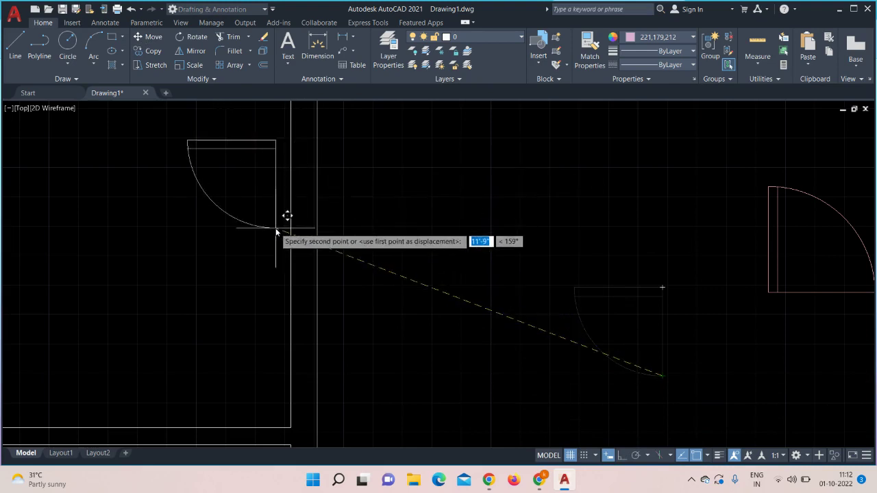
{"action": "scroll", "coordinate": [276, 230], "scroll_direction": "down", "scroll_amount": 4}
{"action": "middle_click_drag", "start_coordinate": [276, 229], "coordinate": [652, 221]}
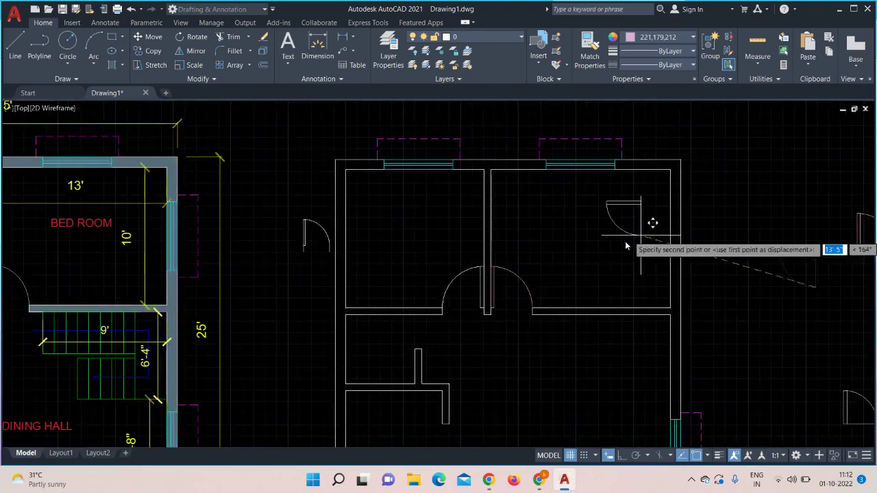
{"action": "left_click", "coordinate": [414, 350]}
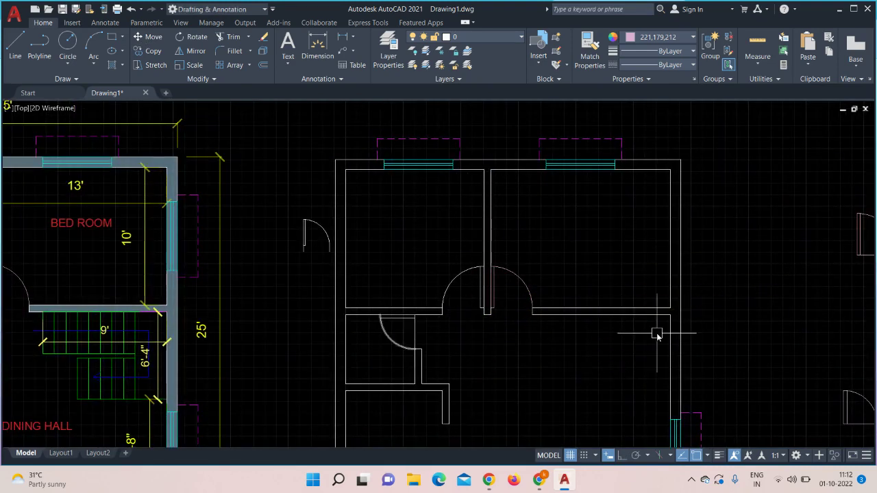
{"action": "left_click", "coordinate": [234, 38]}
{"action": "left_click", "coordinate": [415, 334]}
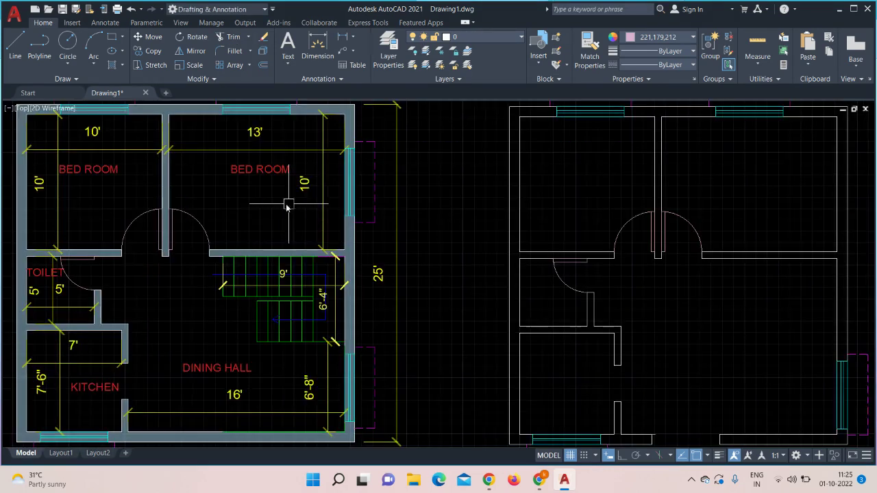
- Add the multiline text BED ROOM in the unlabelled plan's upper-left room
{"action": "middle_click_drag", "start_coordinate": [253, 187], "coordinate": [406, 212]}
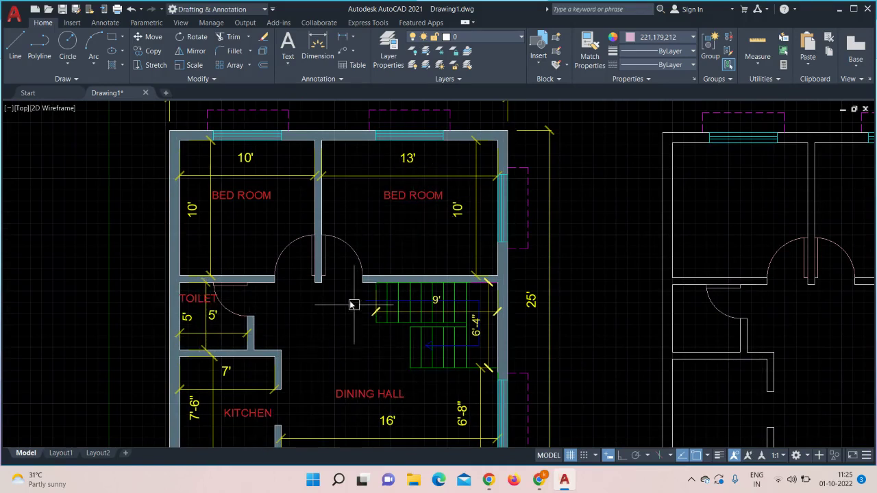
{"action": "mouse_move", "coordinate": [594, 293]}
{"action": "middle_mouse_down"}
{"action": "mouse_move", "coordinate": [546, 278]}
{"action": "mouse_move", "coordinate": [346, 272]}
{"action": "middle_mouse_up"}
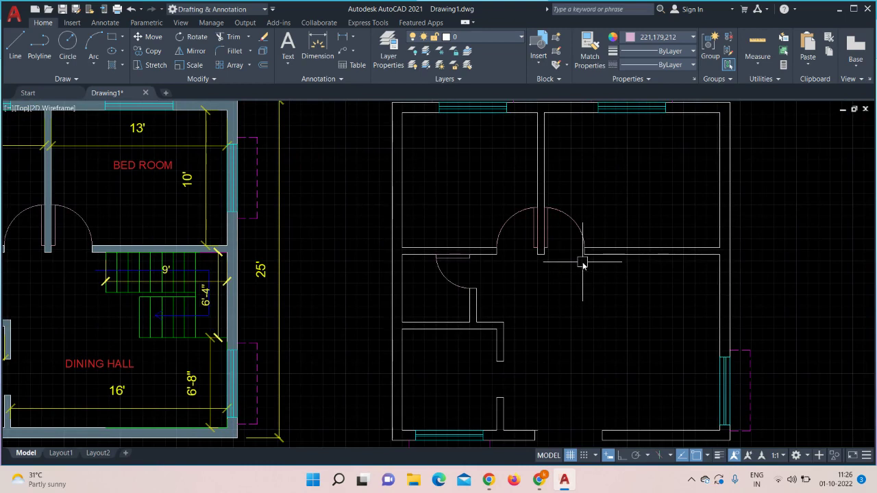
{"action": "left_click", "coordinate": [286, 55]}
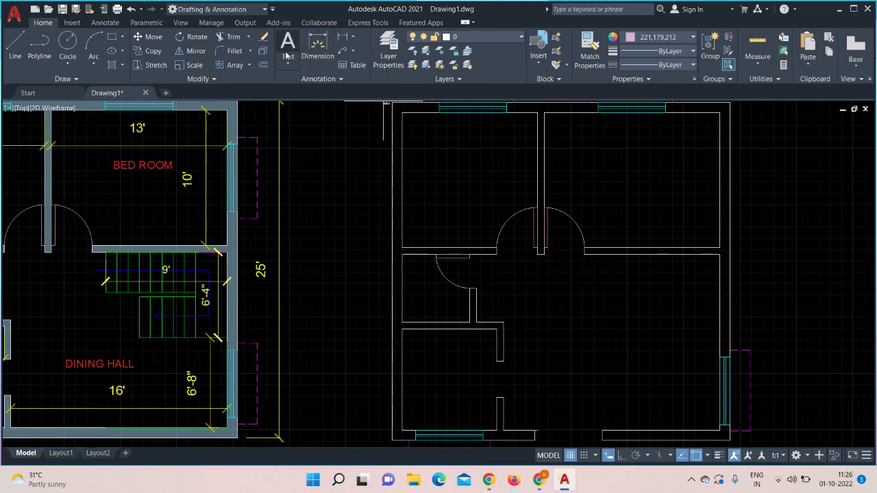
{"action": "scroll", "coordinate": [438, 168], "scroll_direction": "up", "scroll_amount": 3}
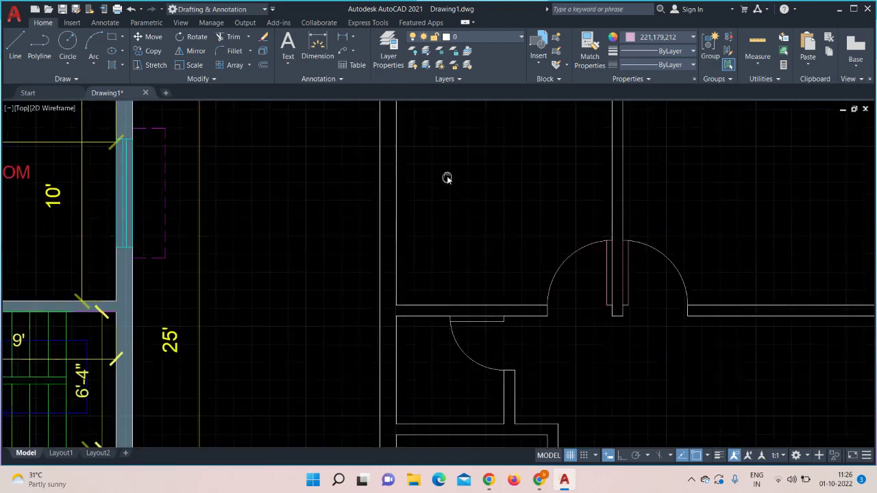
{"action": "middle_click_drag", "start_coordinate": [447, 178], "coordinate": [339, 215]}
{"action": "left_click", "coordinate": [310, 180]}
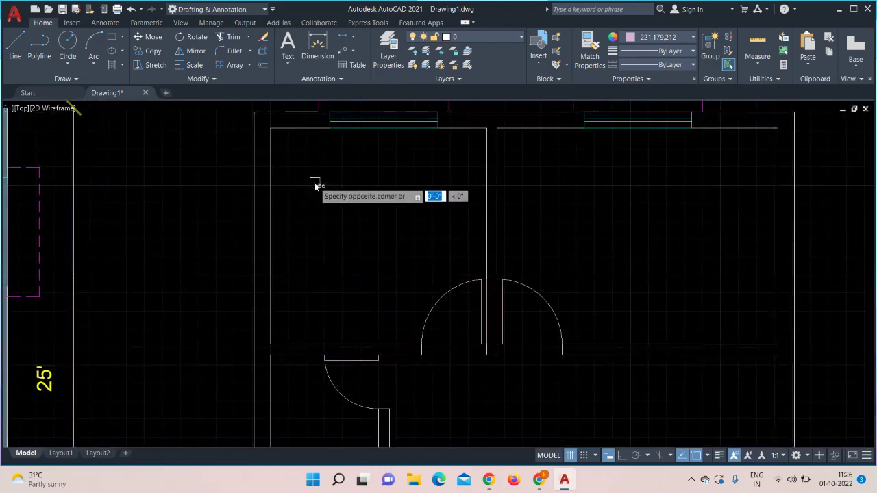
{"action": "left_click", "coordinate": [447, 235]}
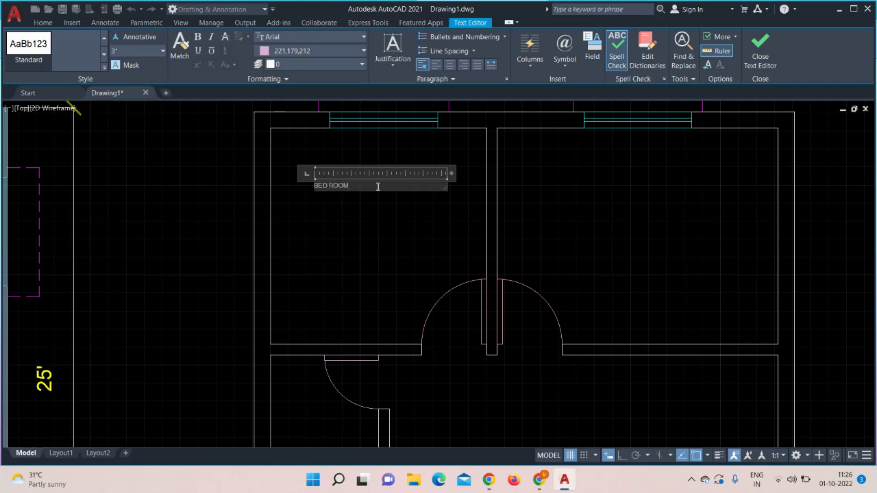
{"action": "left_click", "coordinate": [366, 251]}
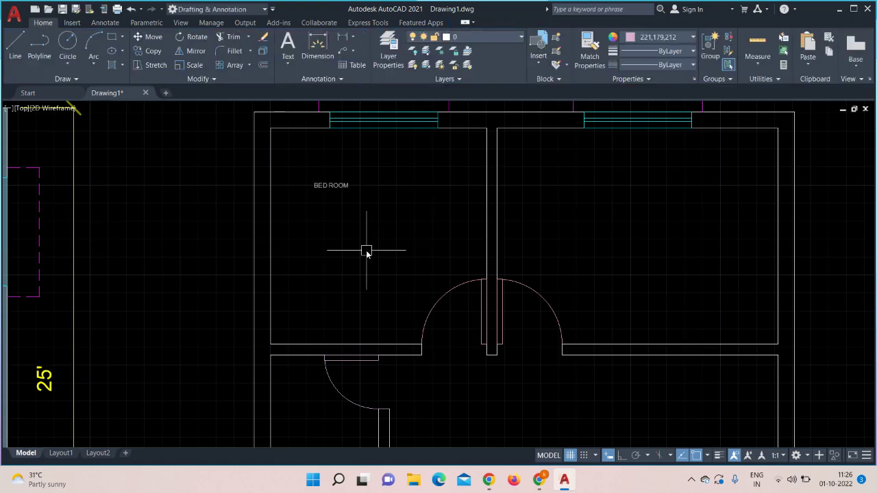
- Set the text height of the BED ROOM label in the unlabelled plan's upper-left room to 7"
{"action": "scroll", "coordinate": [366, 254], "scroll_direction": "up", "scroll_amount": 2}
{"action": "scroll", "coordinate": [366, 254], "scroll_direction": "down", "scroll_amount": 4}
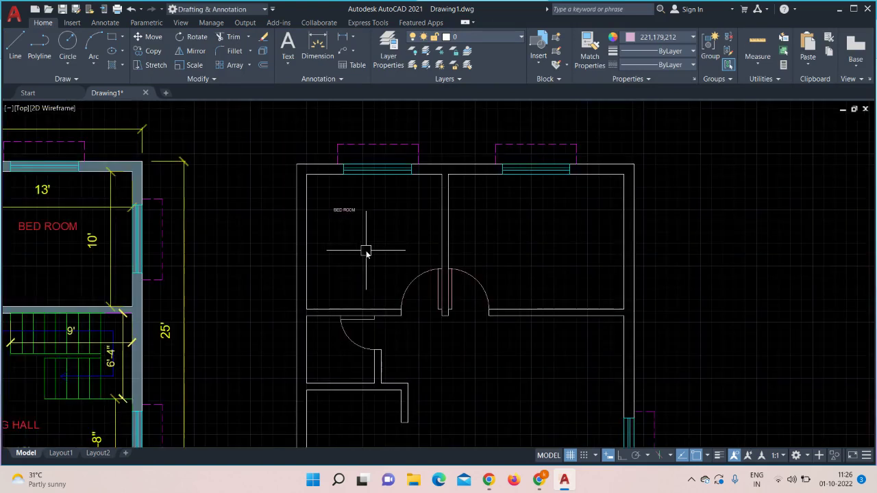
{"action": "scroll", "coordinate": [357, 244], "scroll_direction": "up", "scroll_amount": 4}
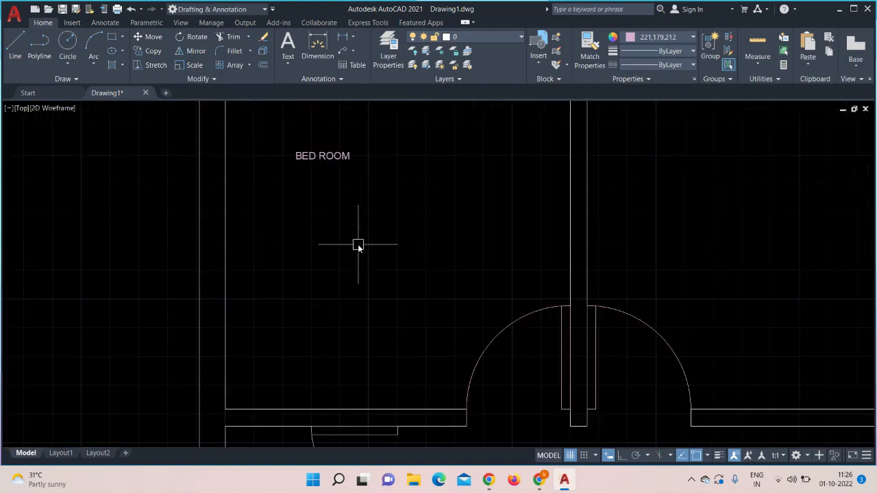
{"action": "double_click", "coordinate": [337, 191]}
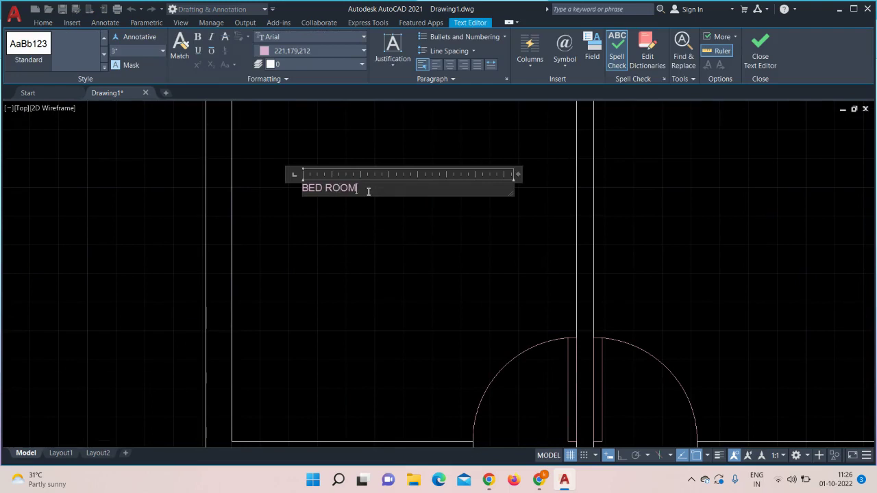
{"action": "left_click_drag", "start_coordinate": [358, 191], "coordinate": [300, 195]}
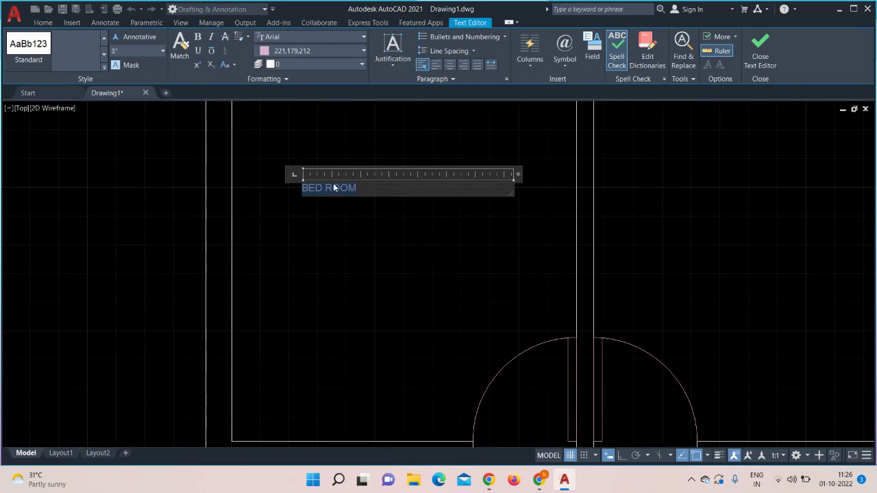
{"action": "left_click", "coordinate": [124, 50]}
{"action": "type", "text": "7"}
{"action": "key", "text": "Return"}
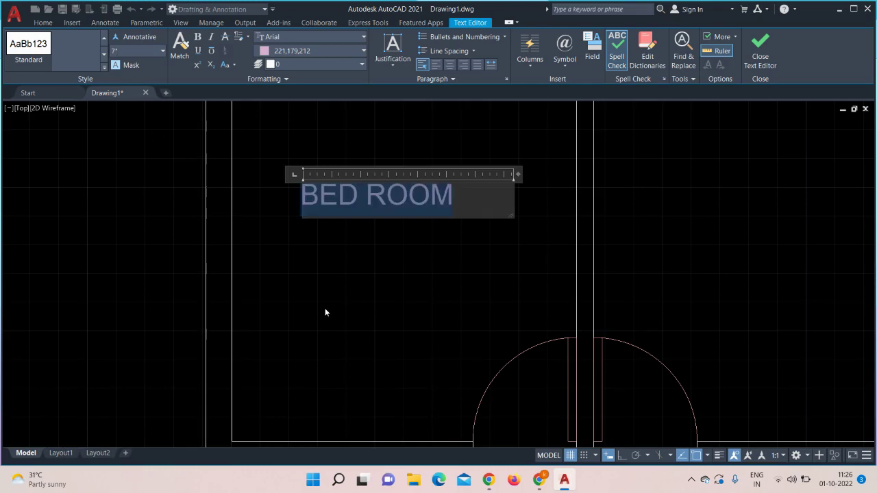
{"action": "left_click", "coordinate": [155, 292]}
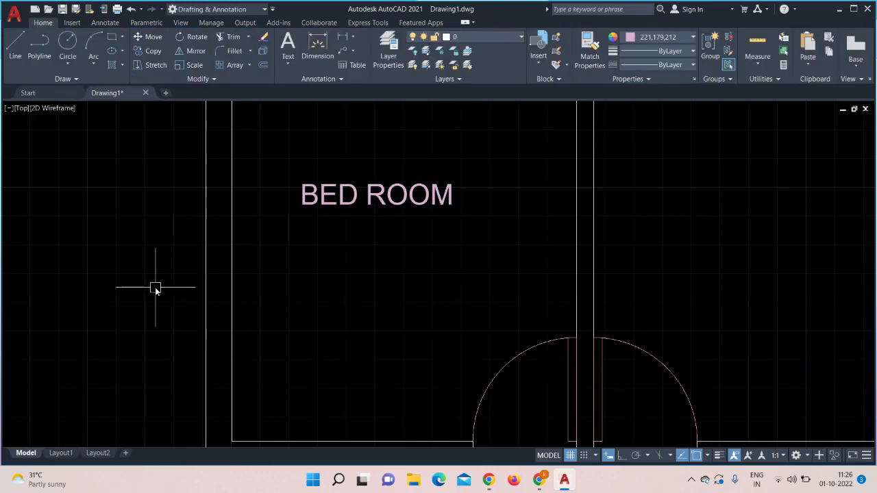
- Recolour the upper-left room's BED ROOM label to red 237,31,36
{"action": "scroll", "coordinate": [156, 294], "scroll_direction": "down", "scroll_amount": 3}
{"action": "mouse_move", "coordinate": [265, 294]}
{"action": "middle_mouse_down"}
{"action": "mouse_move", "coordinate": [475, 303]}
{"action": "mouse_move", "coordinate": [466, 279]}
{"action": "mouse_move", "coordinate": [356, 293]}
{"action": "middle_mouse_up"}
{"action": "scroll", "coordinate": [467, 279], "scroll_direction": "up", "scroll_amount": 4}
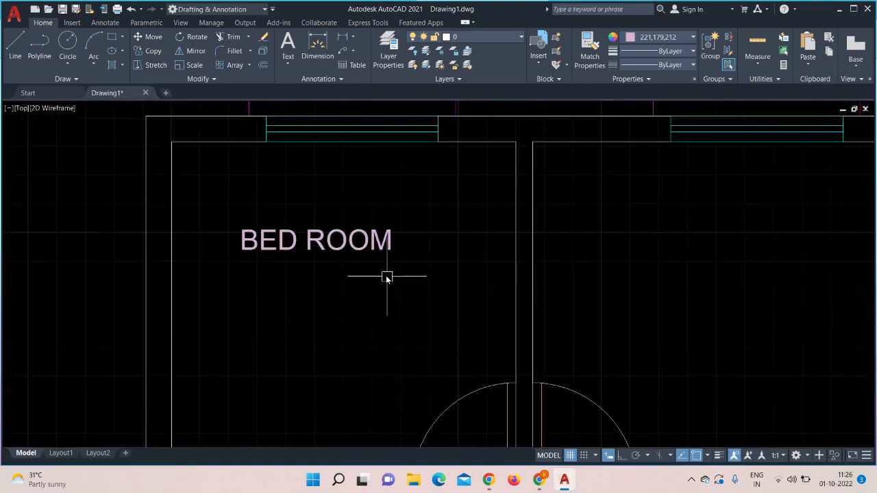
{"action": "double_click", "coordinate": [366, 239]}
{"action": "left_click_drag", "start_coordinate": [398, 238], "coordinate": [233, 247]}
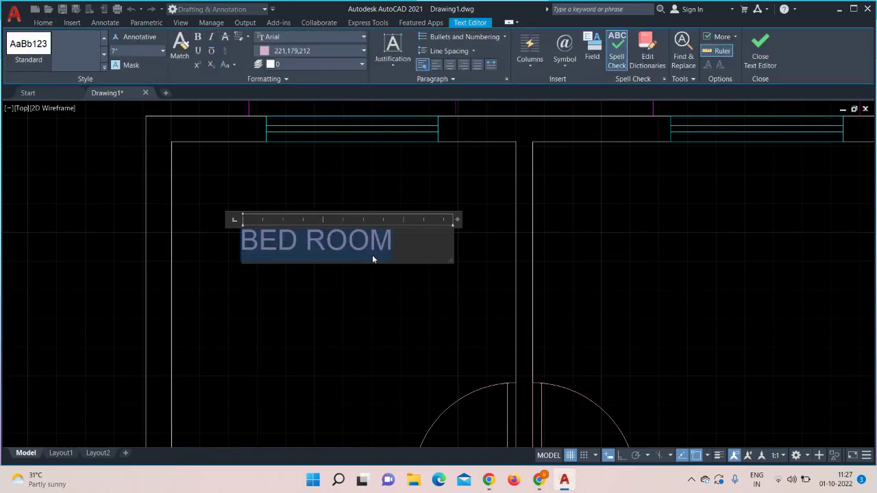
{"action": "left_click", "coordinate": [344, 50]}
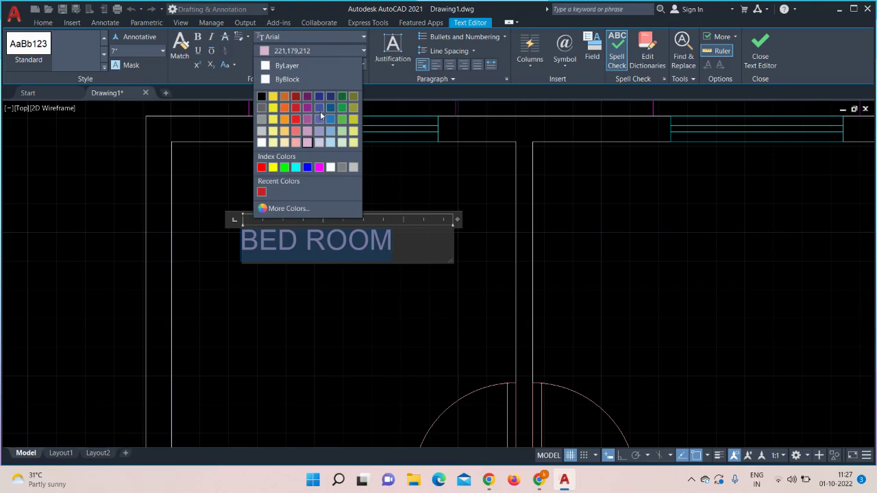
{"action": "left_click", "coordinate": [296, 121]}
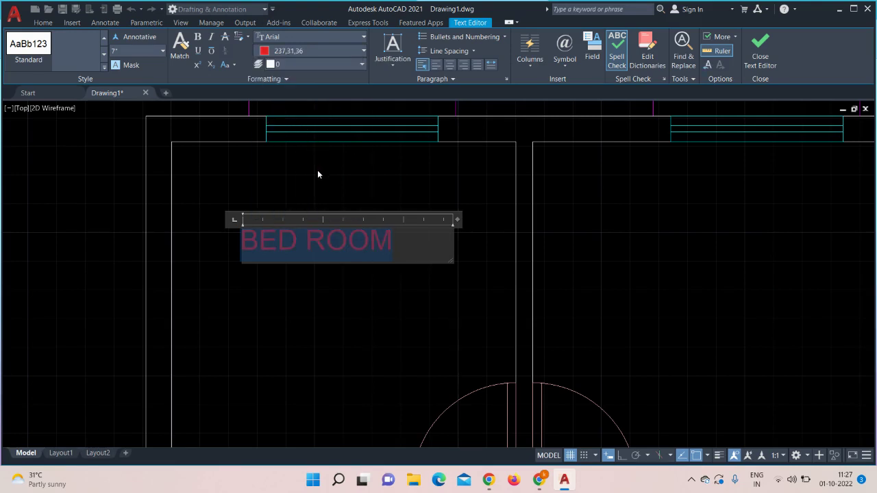
{"action": "key", "text": "Return"}
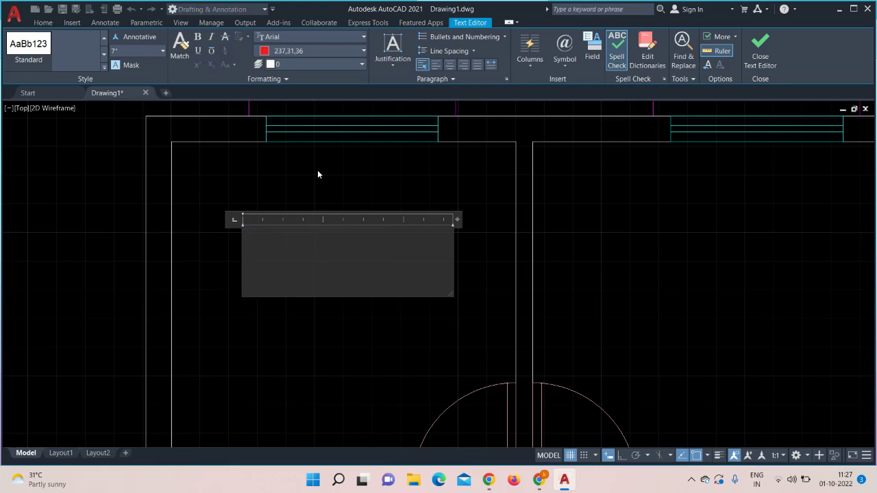
{"action": "key", "text": "ctrl+z"}
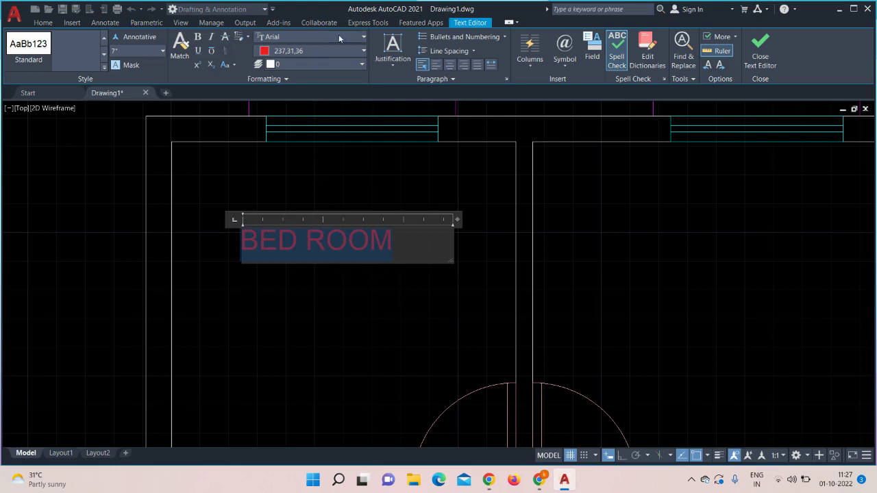
{"action": "left_click", "coordinate": [305, 342]}
- Add the multiline text BED ROOM in the unlabelled plan's upper-right room
{"action": "scroll", "coordinate": [304, 344], "scroll_direction": "down", "scroll_amount": 4}
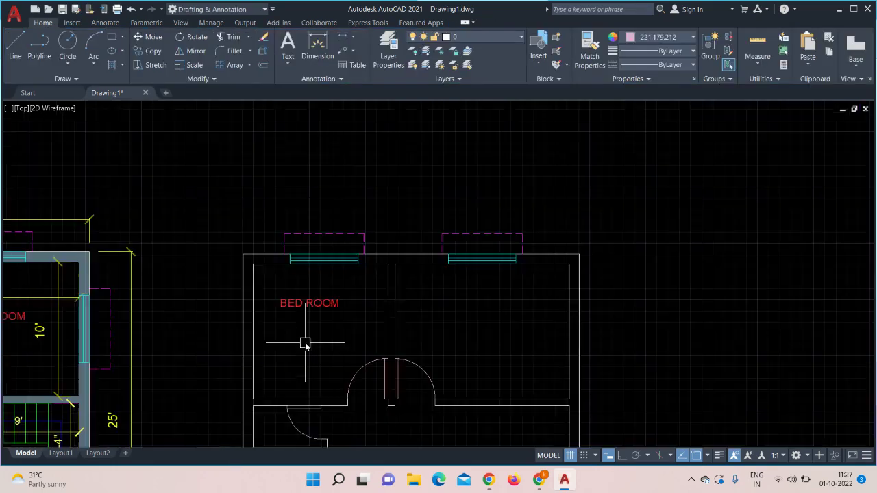
{"action": "middle_click_drag", "start_coordinate": [304, 342], "coordinate": [417, 255]}
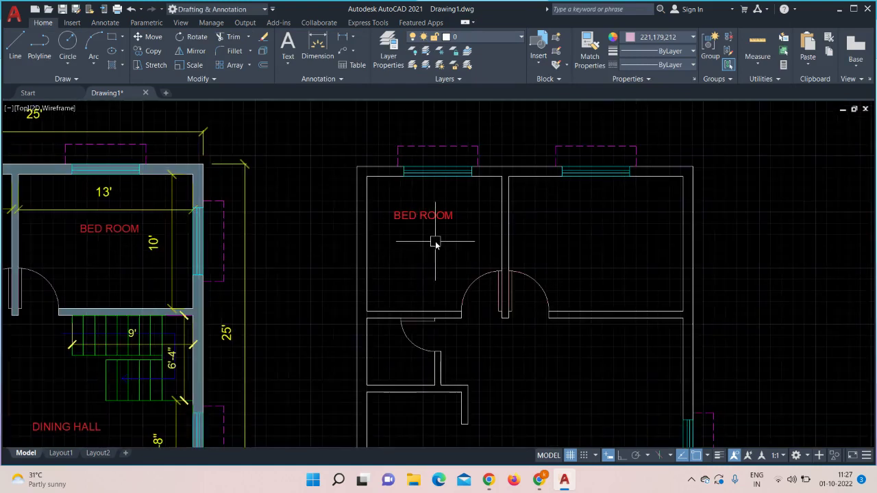
{"action": "middle_click_drag", "start_coordinate": [435, 241], "coordinate": [383, 233]}
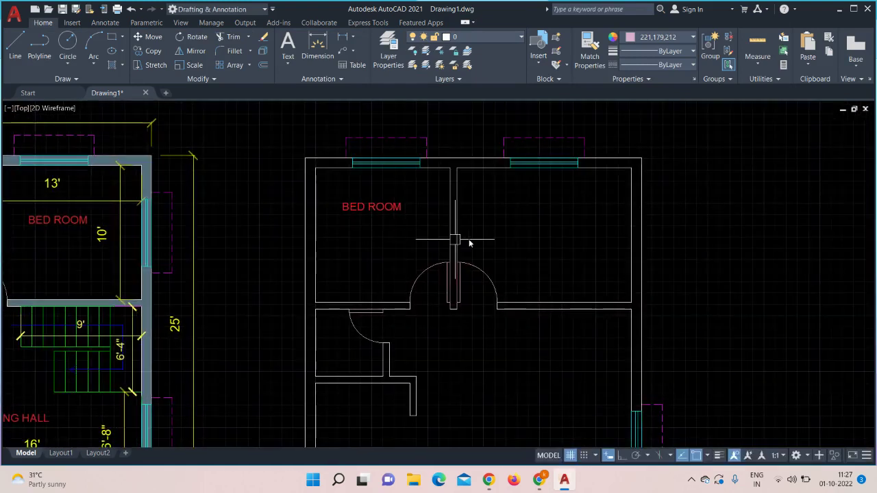
{"action": "left_click", "coordinate": [288, 46]}
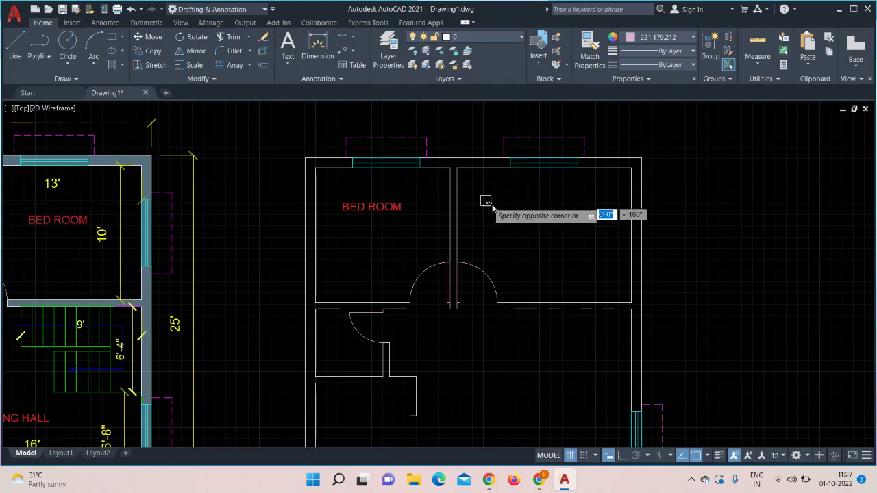
{"action": "left_click", "coordinate": [486, 197]}
{"action": "left_click", "coordinate": [606, 237]}
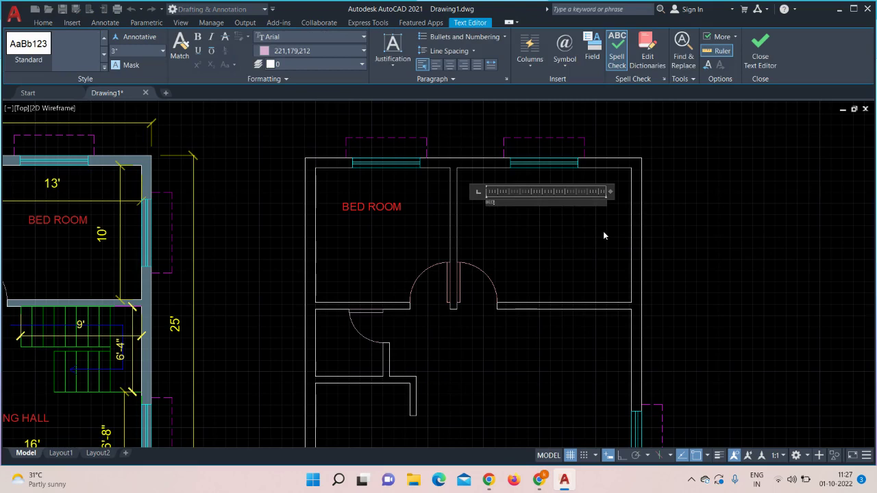
{"action": "type", "text": "BED ROOM"}
- Set the upper-right room's BED ROOM label to a text height of 7" and save the text changes
{"action": "scroll", "coordinate": [496, 217], "scroll_direction": "up", "scroll_amount": 4}
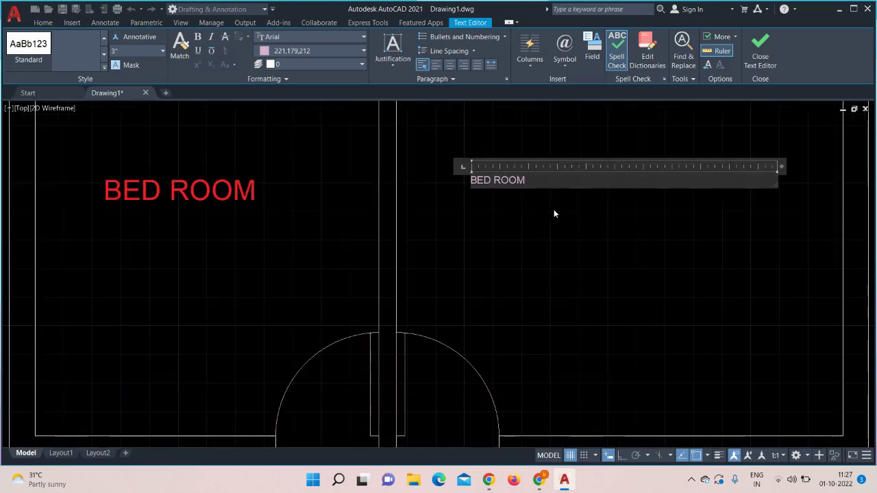
{"action": "left_click_drag", "start_coordinate": [532, 184], "coordinate": [463, 196]}
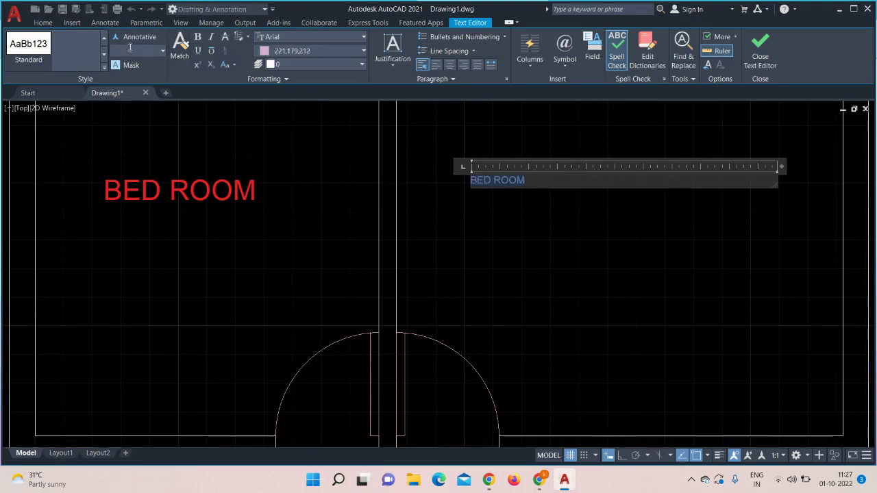
{"action": "type", "text": "7"}
{"action": "key", "text": "Return"}
{"action": "key", "text": "Escape"}
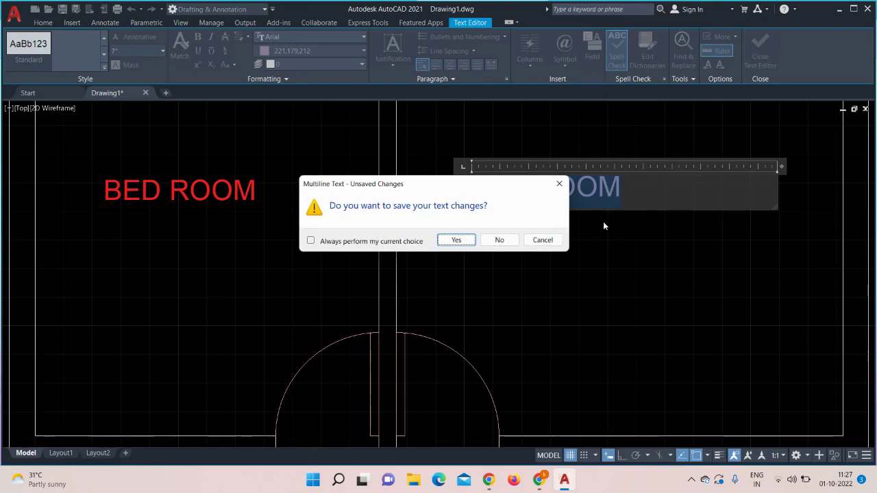
{"action": "left_click", "coordinate": [456, 240]}
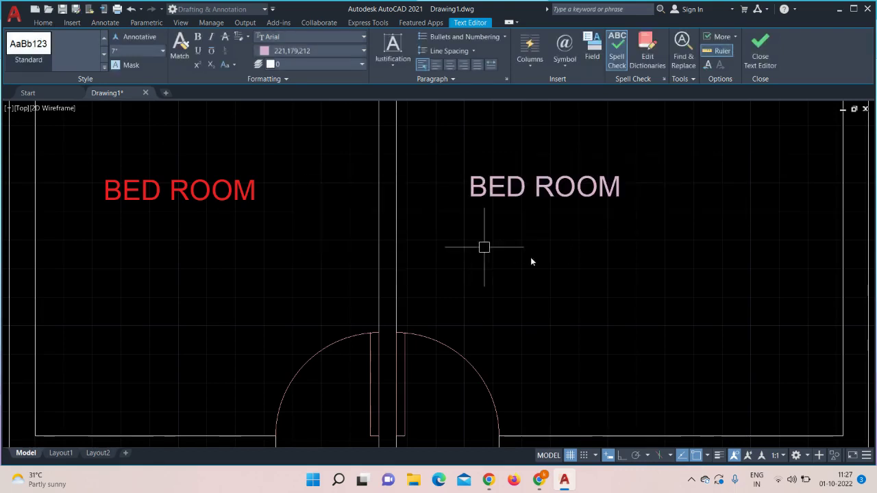
- Recolour the upper-right room's BED ROOM label to red 205,32,39 and save the text changes
{"action": "double_click", "coordinate": [568, 186]}
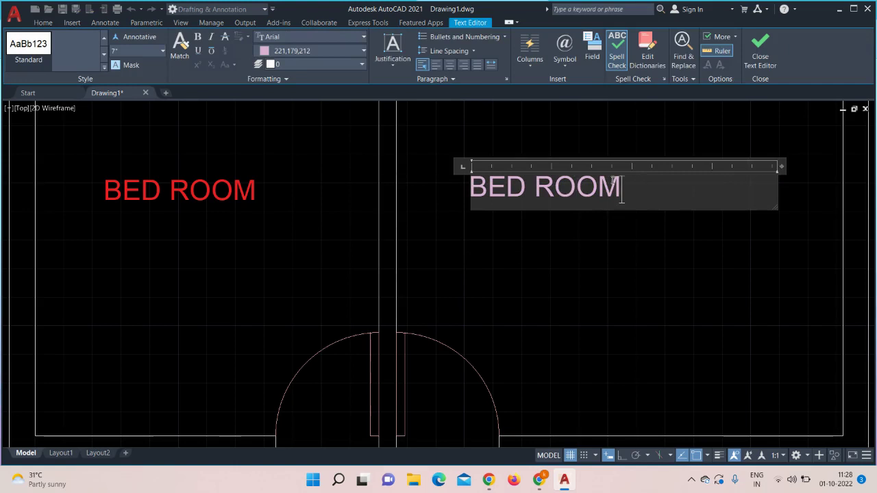
{"action": "left_click_drag", "start_coordinate": [621, 185], "coordinate": [470, 192]}
{"action": "left_click", "coordinate": [350, 51]}
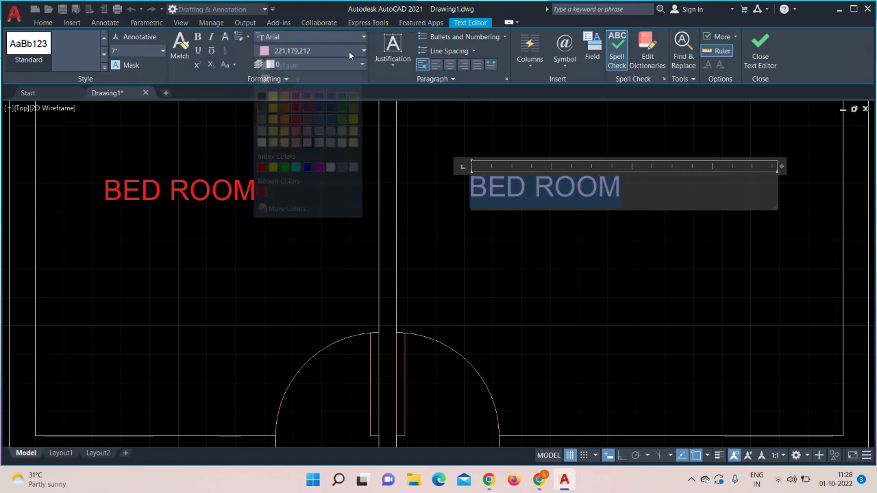
{"action": "left_click", "coordinate": [296, 108]}
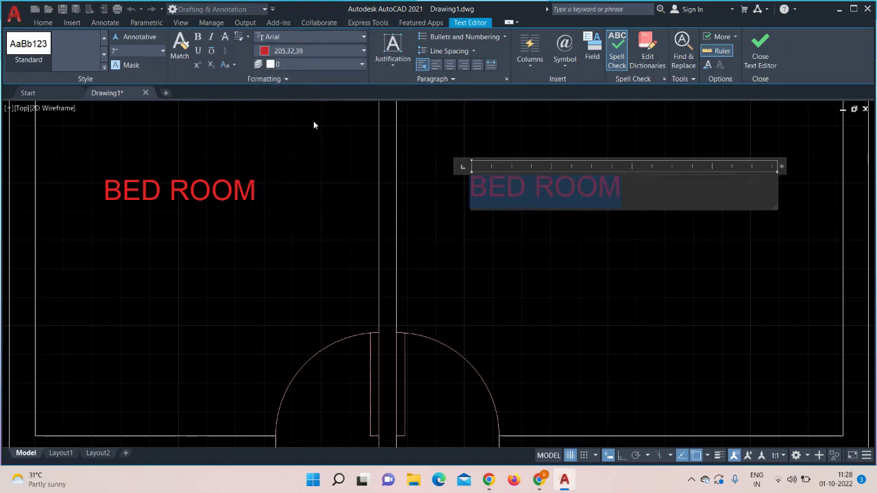
{"action": "key", "text": "Escape"}
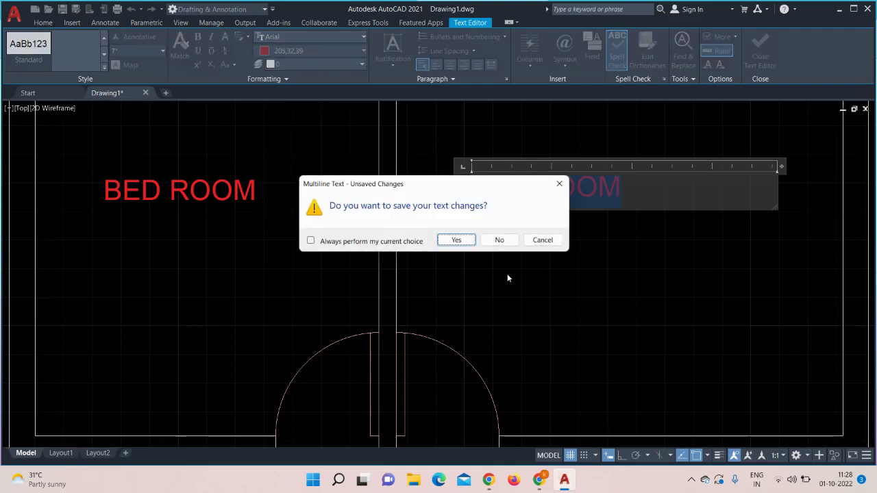
{"action": "left_click", "coordinate": [455, 239]}
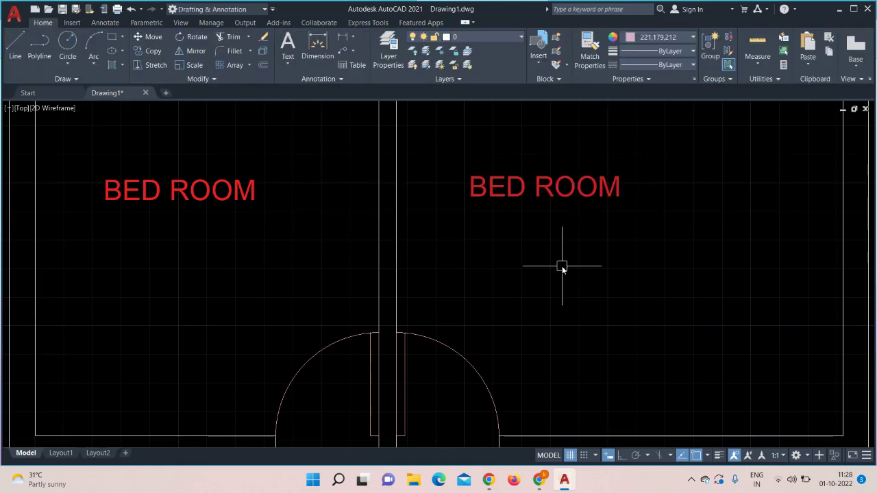
- Add the room size 13' X 10' as a second line under the upper-right room's BED ROOM label
{"action": "scroll", "coordinate": [561, 267], "scroll_direction": "down", "scroll_amount": 4}
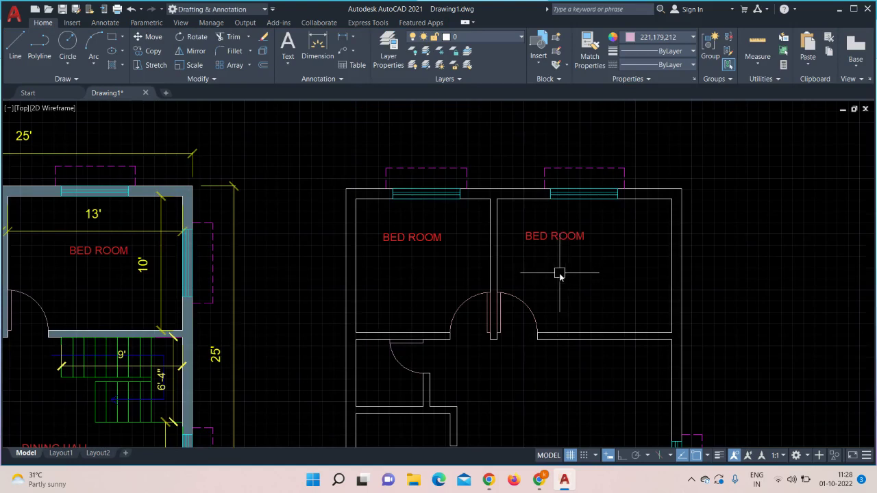
{"action": "double_click", "coordinate": [578, 236]}
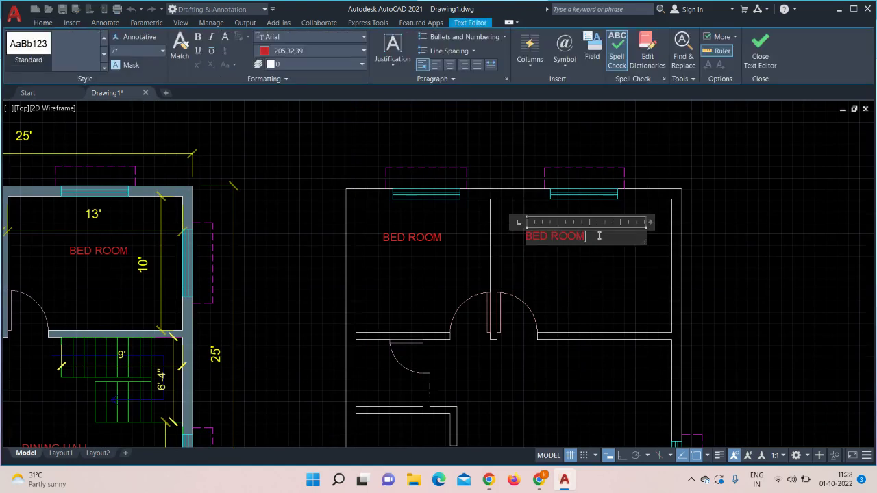
{"action": "key", "text": "Return"}
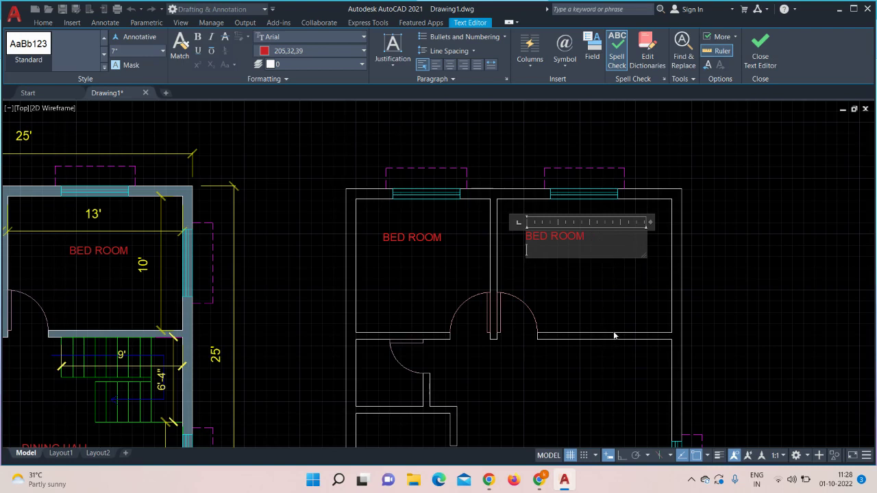
{"action": "type", "text": "13' X 10"}
{"action": "left_click", "coordinate": [621, 292]}
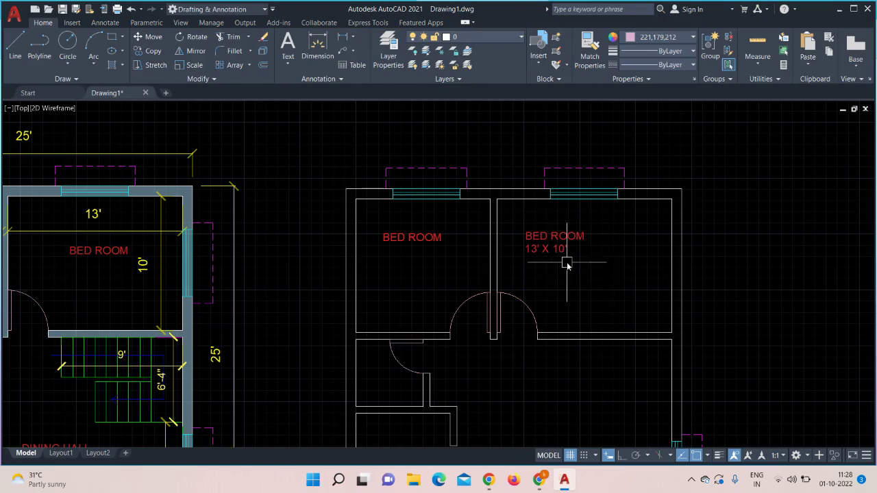
- Copy the upper-left room's BED ROOM label into the large hall, the lower-left room and the small room above it
{"action": "middle_click_drag", "start_coordinate": [590, 300], "coordinate": [560, 249]}
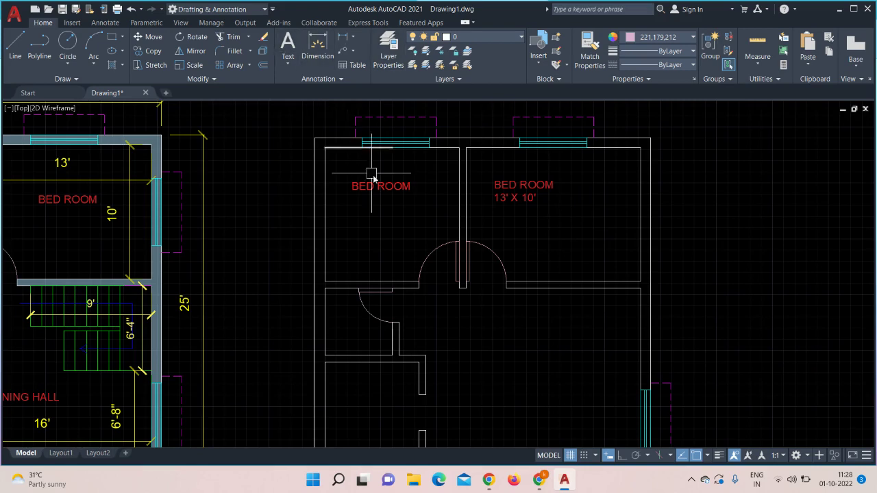
{"action": "scroll", "coordinate": [388, 191], "scroll_direction": "up", "scroll_amount": 2}
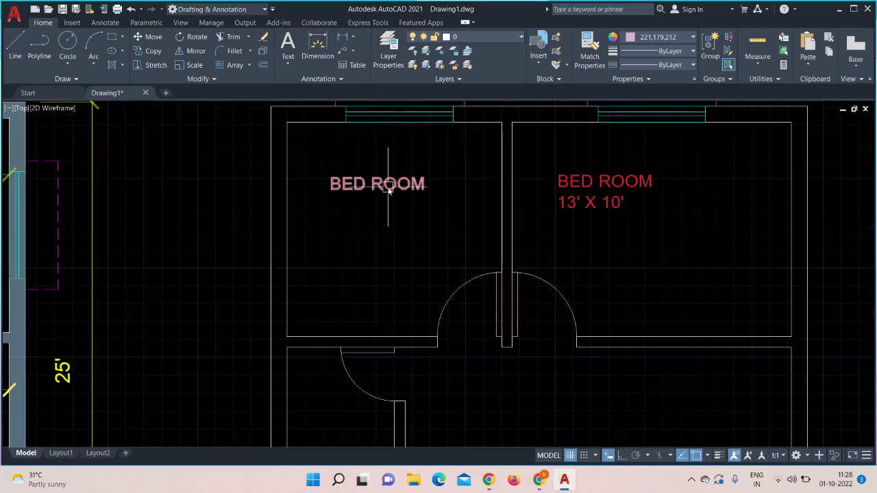
{"action": "left_click", "coordinate": [388, 191]}
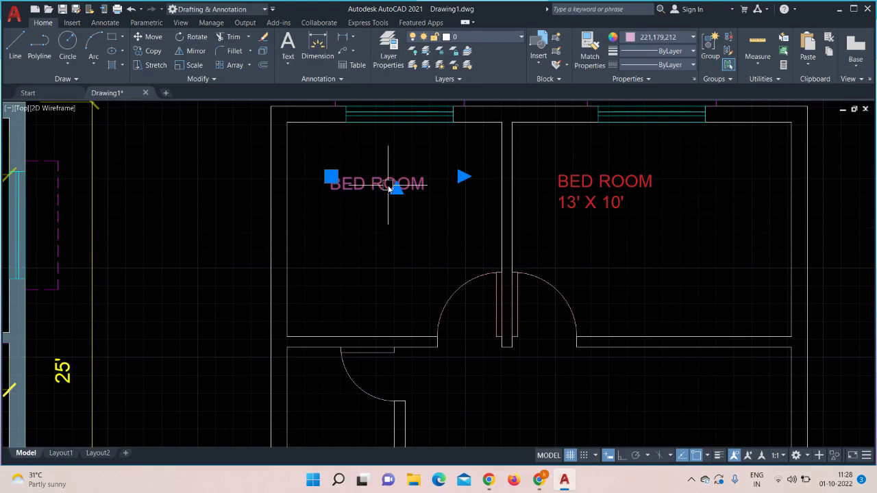
{"action": "left_click", "coordinate": [153, 52]}
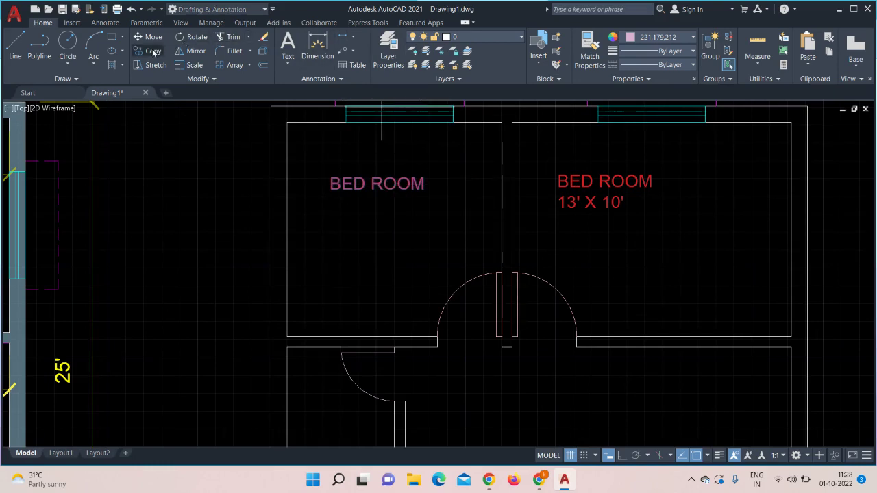
{"action": "left_click", "coordinate": [329, 192]}
{"action": "key", "text": "Escape"}
{"action": "middle_click_drag", "start_coordinate": [530, 376], "coordinate": [420, 207]}
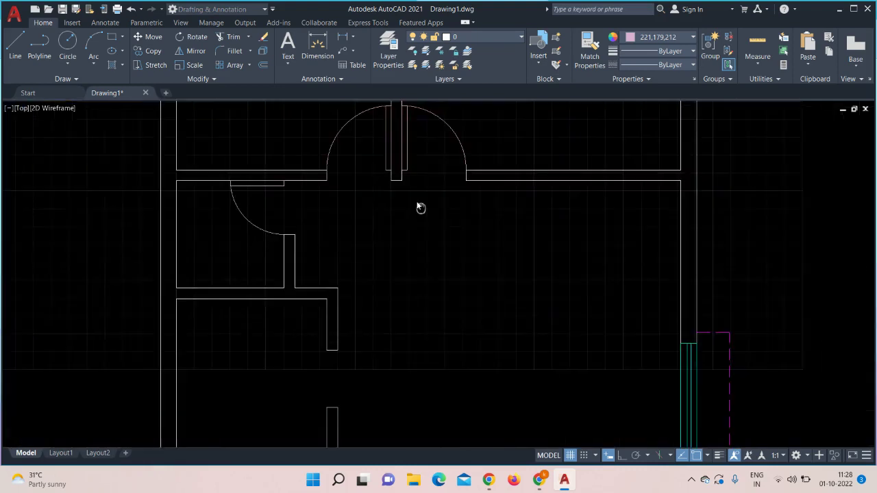
{"action": "middle_click_drag", "start_coordinate": [484, 336], "coordinate": [423, 221]}
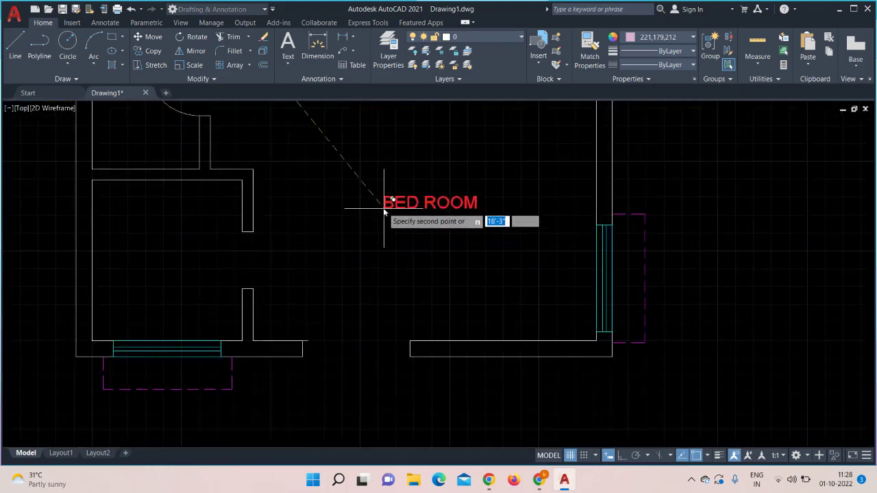
{"action": "left_click", "coordinate": [128, 250]}
{"action": "middle_click_drag", "start_coordinate": [215, 248], "coordinate": [333, 382]}
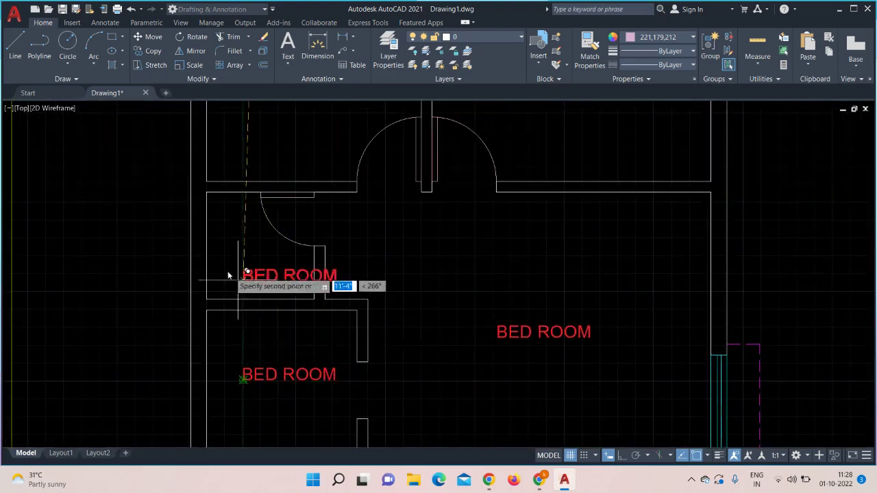
{"action": "left_click", "coordinate": [207, 250]}
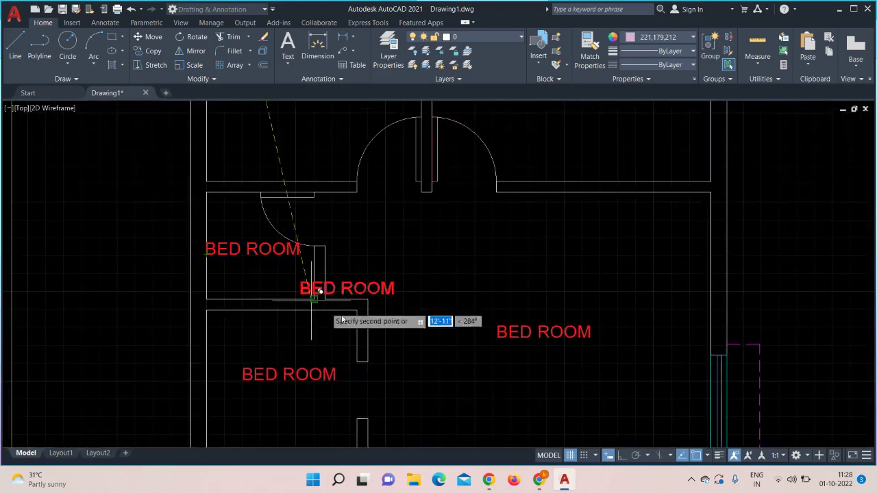
{"action": "key", "text": "Escape"}
{"action": "middle_click_drag", "start_coordinate": [562, 377], "coordinate": [535, 329]}
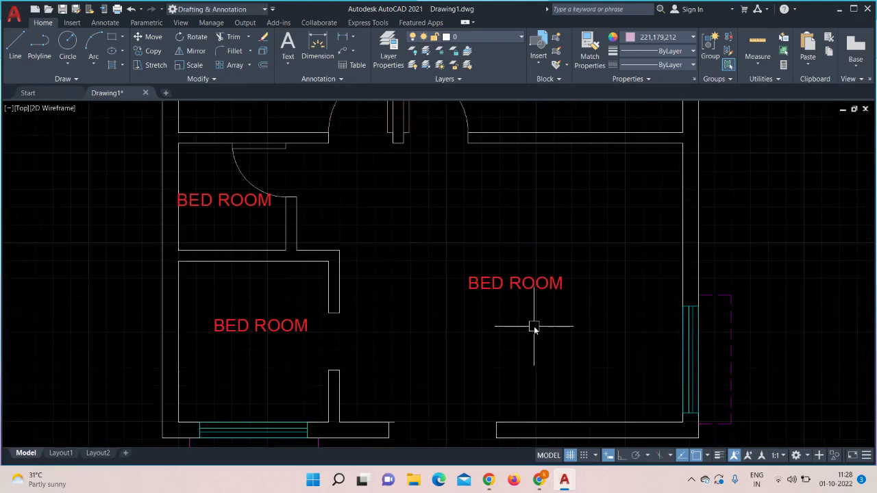
- Replace the copied BED ROOM label in the large hall with DINING HALL and save the text changes
{"action": "scroll", "coordinate": [533, 326], "scroll_direction": "down", "scroll_amount": 5}
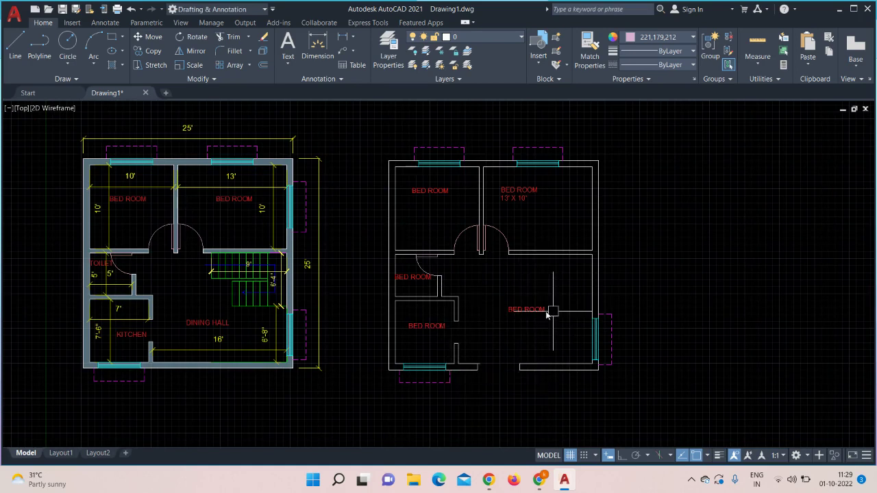
{"action": "scroll", "coordinate": [552, 317], "scroll_direction": "up", "scroll_amount": 4}
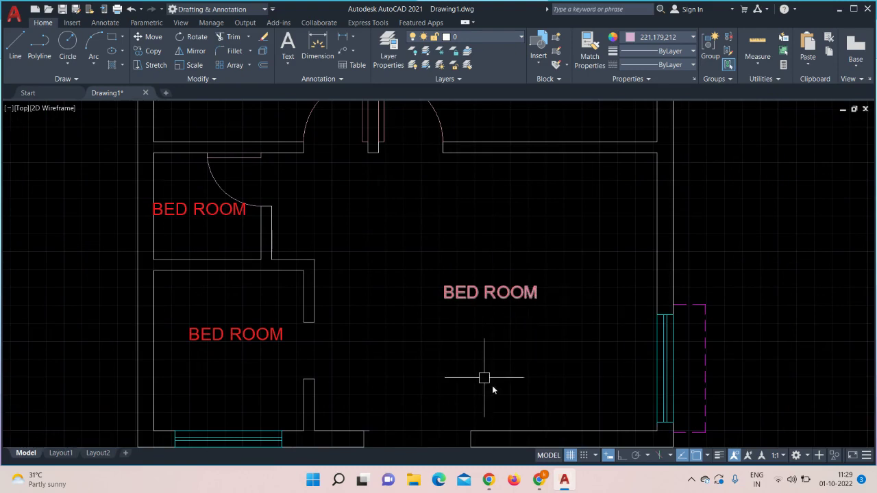
{"action": "left_click", "coordinate": [531, 298]}
{"action": "double_click", "coordinate": [531, 296]}
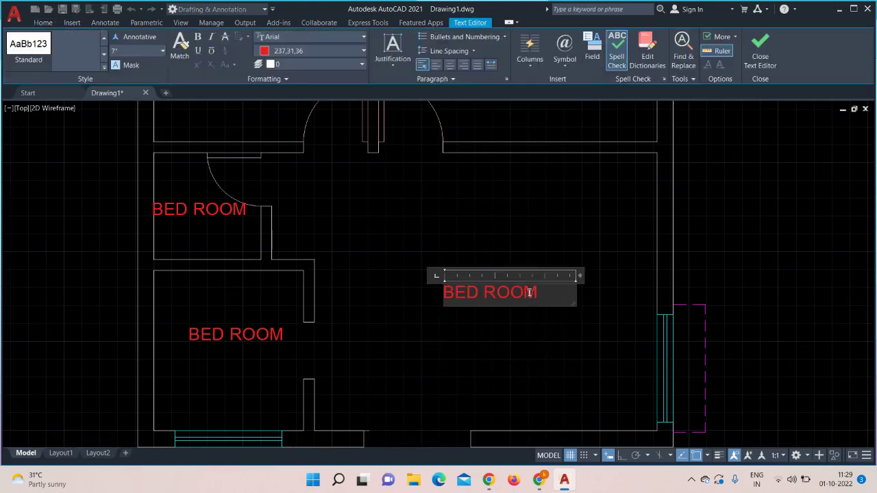
{"action": "key", "text": "BackSpace"}
{"action": "key", "text": "BackSpace"}
{"action": "key", "text": "BackSpace"}
{"action": "key", "text": "BackSpace"}
{"action": "key", "text": "BackSpace"}
{"action": "key", "text": "BackSpace"}
{"action": "key", "text": "BackSpace"}
{"action": "key", "text": "BackSpace"}
{"action": "type", "text": "DI"}
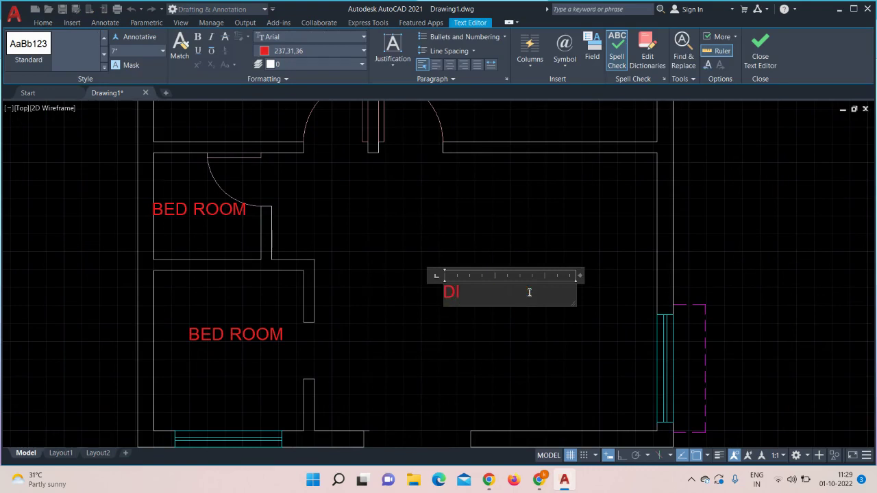
{"action": "type", "text": "NING HALL"}
{"action": "left_click", "coordinate": [433, 350]}
- Replace the BED ROOM text in the unlabelled plan's lower-left room with KITCHEN
{"action": "middle_click_drag", "start_coordinate": [433, 349], "coordinate": [479, 357]}
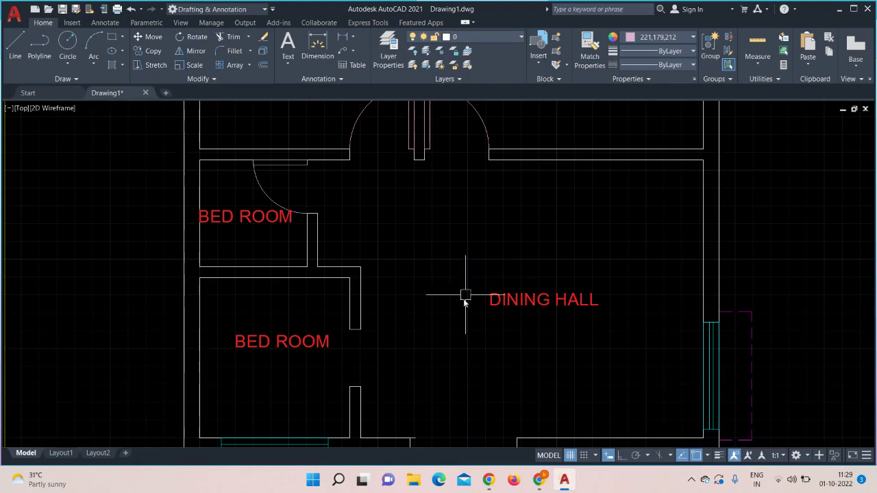
{"action": "middle_click_drag", "start_coordinate": [446, 340], "coordinate": [623, 233]}
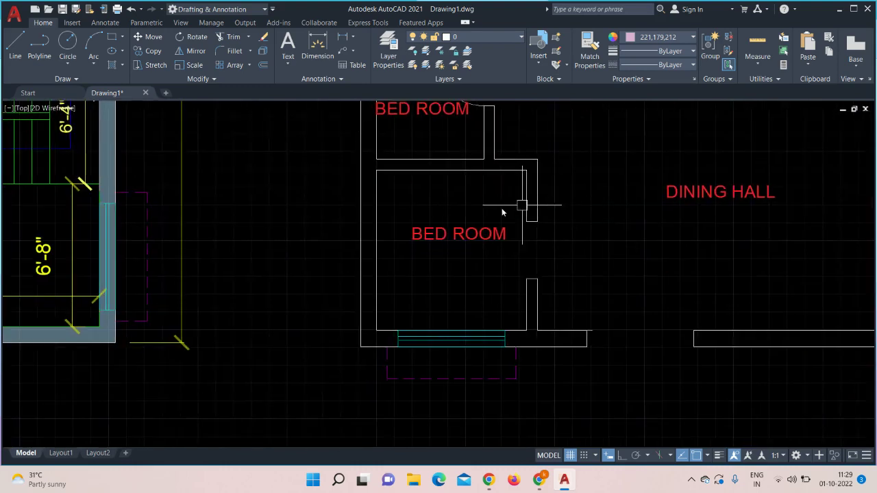
{"action": "double_click", "coordinate": [482, 236]}
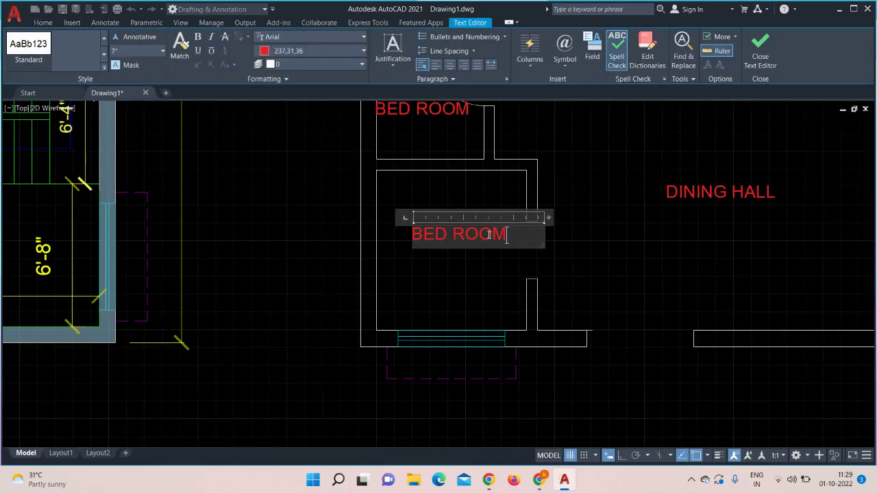
{"action": "key", "text": "BackSpace"}
{"action": "key", "text": "BackSpace"}
{"action": "key", "text": "BackSpace"}
{"action": "key", "text": "BackSpace"}
{"action": "key", "text": "BackSpace"}
{"action": "key", "text": "BackSpace"}
{"action": "key", "text": "BackSpace"}
{"action": "key", "text": "BackSpace"}
{"action": "type", "text": "KI"}
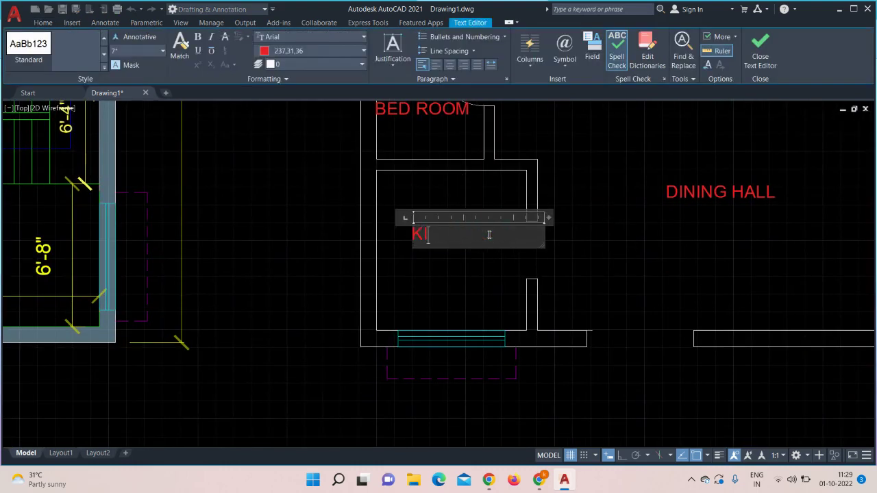
{"action": "type", "text": "TCHEN"}
- Add the room size 7'6" X 7' as a second line under KITCHEN and save the text changes
{"action": "key", "text": "Return"}
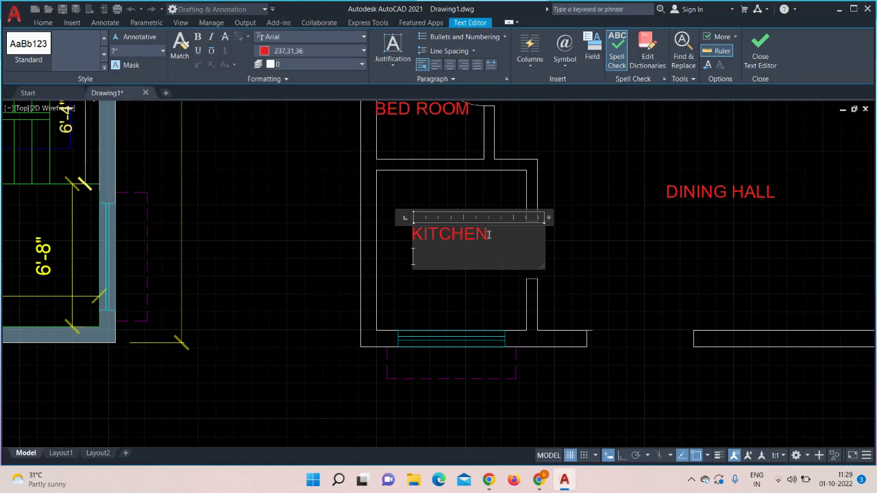
{"action": "mouse_move", "coordinate": [189, 411]}
{"action": "middle_mouse_down"}
{"action": "mouse_move", "coordinate": [432, 390]}
{"action": "mouse_move", "coordinate": [742, 384]}
{"action": "mouse_move", "coordinate": [215, 368]}
{"action": "mouse_move", "coordinate": [253, 343]}
{"action": "middle_mouse_up"}
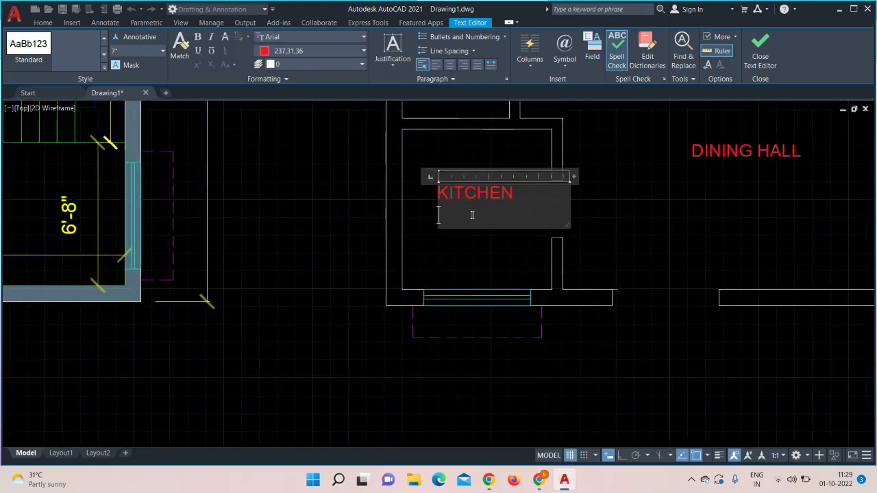
{"action": "type", "text": "7'6\" X 7"}
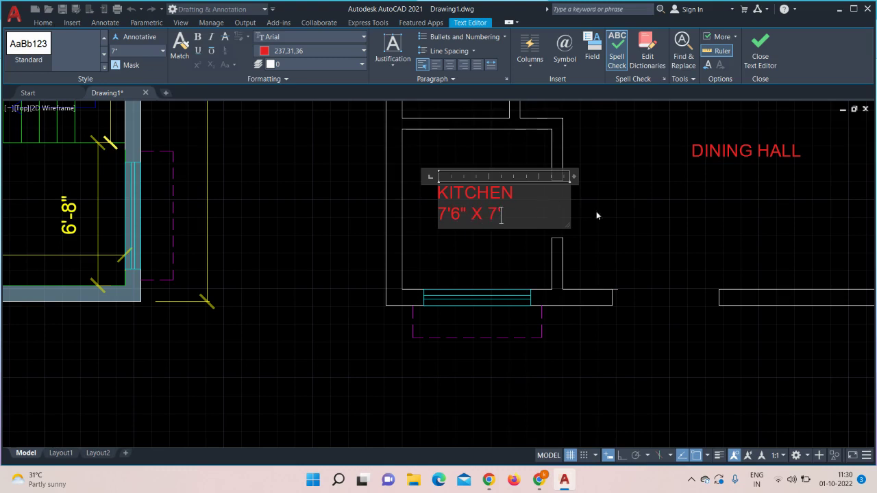
{"action": "type", "text": "'"}
{"action": "left_click", "coordinate": [614, 215]}
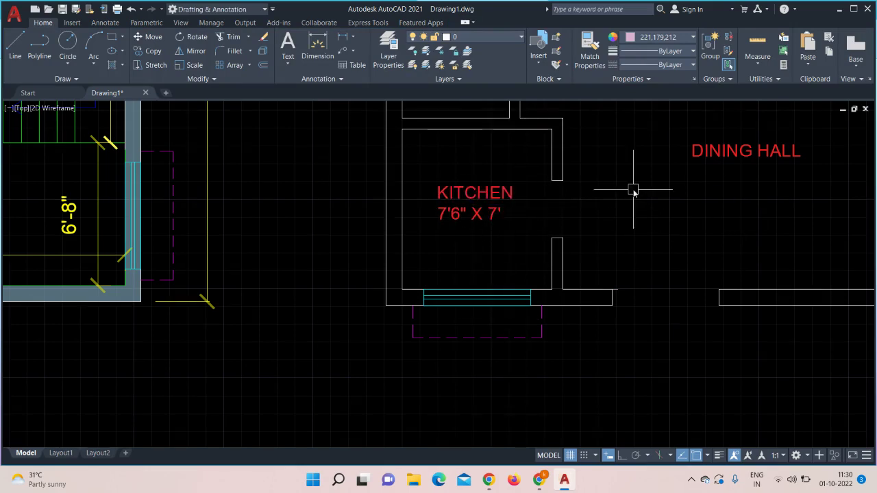
- Replace the BED ROOM text in the small room above the kitchen with BATH
{"action": "scroll", "coordinate": [633, 189], "scroll_direction": "down", "scroll_amount": 4}
{"action": "scroll", "coordinate": [537, 249], "scroll_direction": "up", "scroll_amount": 6}
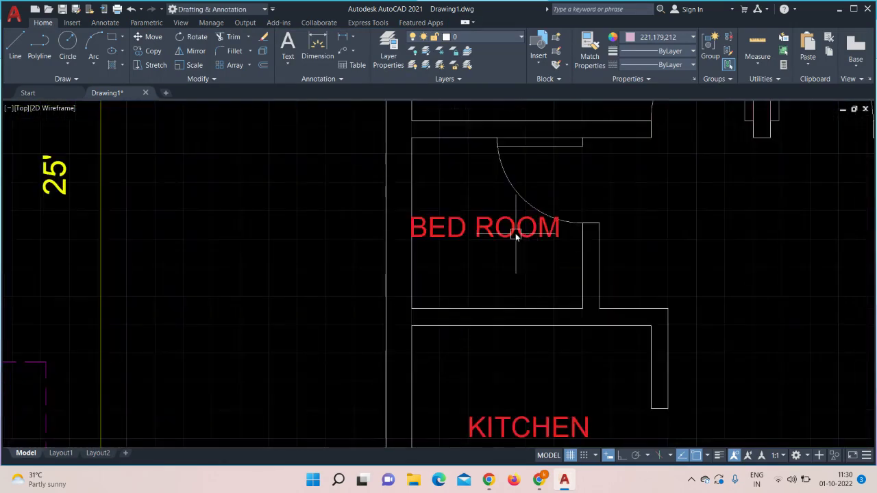
{"action": "double_click", "coordinate": [516, 233]}
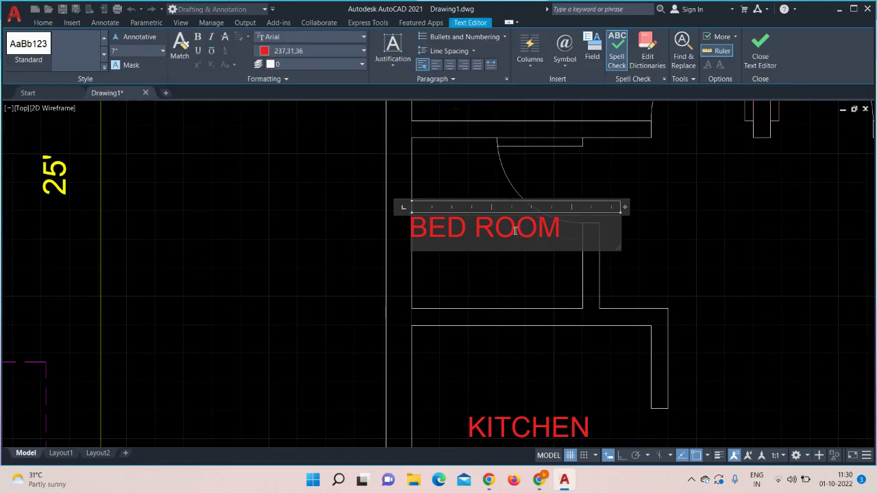
{"action": "key", "text": "BackSpace"}
{"action": "key", "text": "BackSpace"}
{"action": "key", "text": "BackSpace"}
{"action": "key", "text": "BackSpace"}
{"action": "key", "text": "BackSpace"}
{"action": "key", "text": "BackSpace"}
{"action": "key", "text": "BackSpace"}
{"action": "key", "text": "BackSpace"}
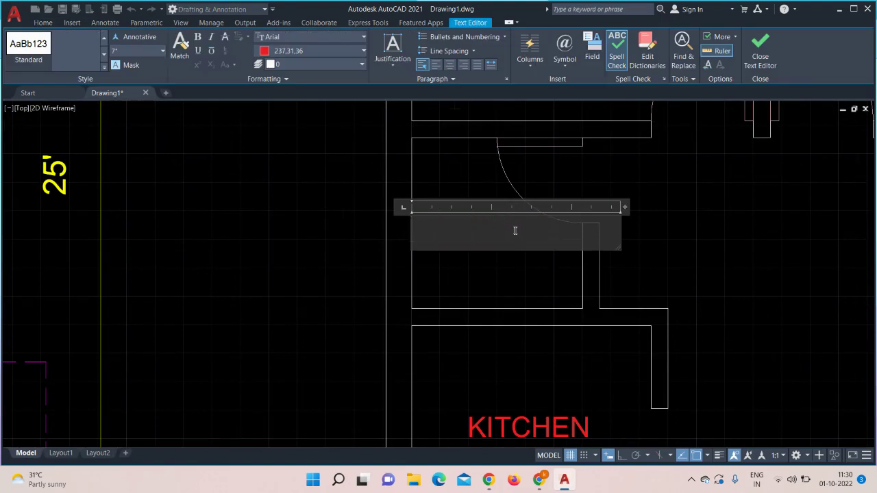
{"action": "type", "text": "BATH"}
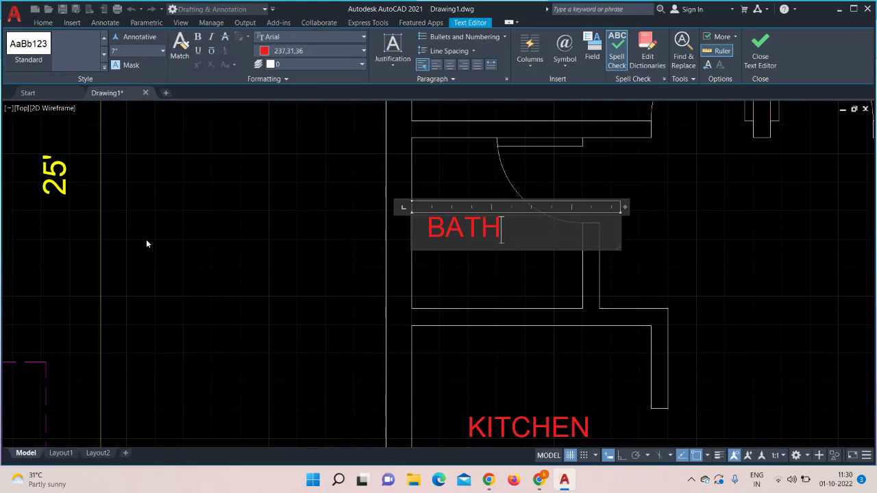
- Add the room size 5' X 5' as a second line under BATH and save the text changes
{"action": "middle_click_drag", "start_coordinate": [146, 239], "coordinate": [337, 240]}
{"action": "scroll", "coordinate": [336, 240], "scroll_direction": "down", "scroll_amount": 2}
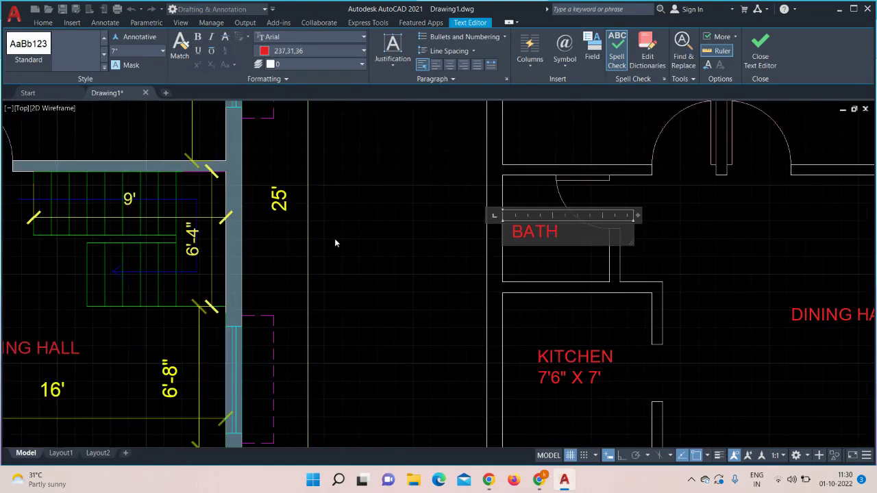
{"action": "scroll", "coordinate": [334, 240], "scroll_direction": "down", "scroll_amount": 3}
{"action": "scroll", "coordinate": [326, 244], "scroll_direction": "up", "scroll_amount": 2}
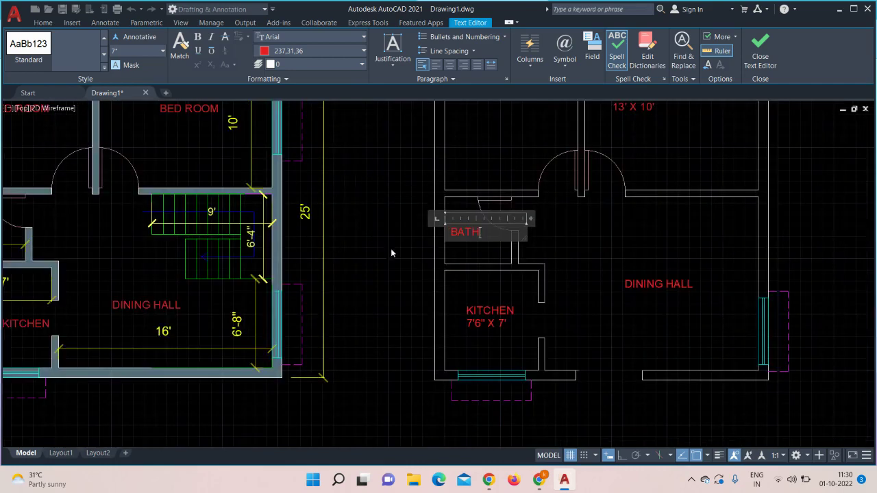
{"action": "scroll", "coordinate": [501, 235], "scroll_direction": "up", "scroll_amount": 4}
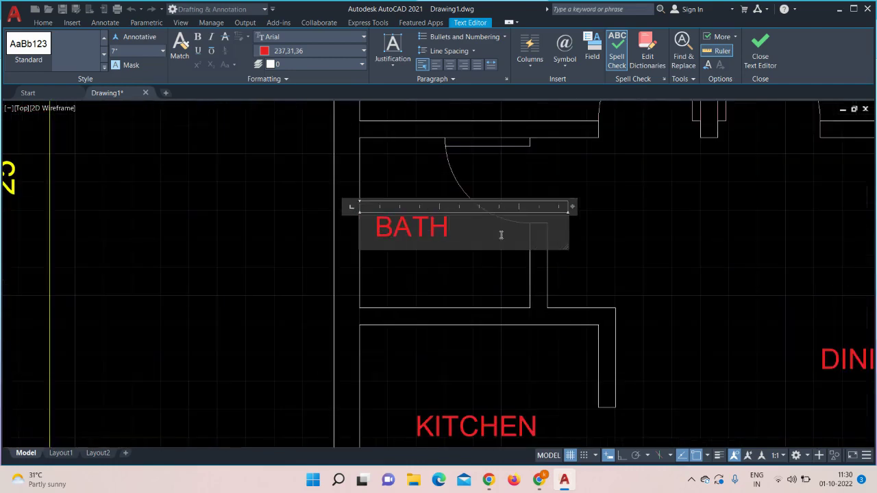
{"action": "key", "text": "Return"}
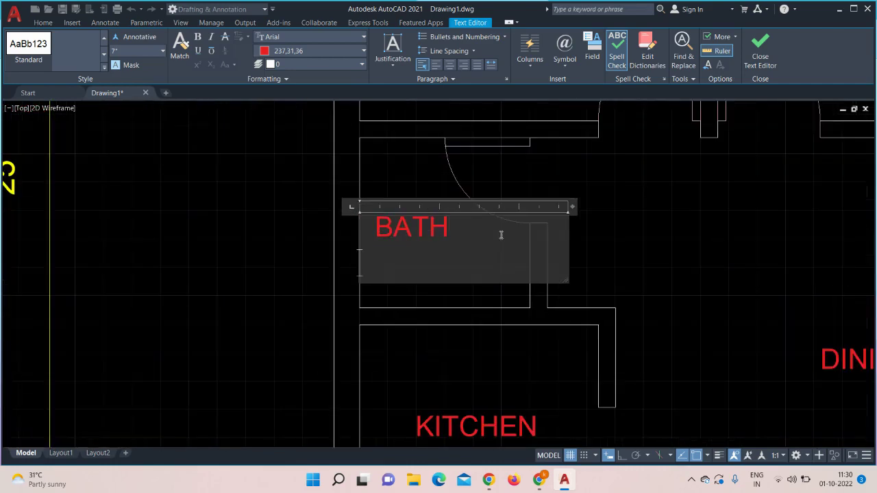
{"action": "type", "text": "5' X 5"}
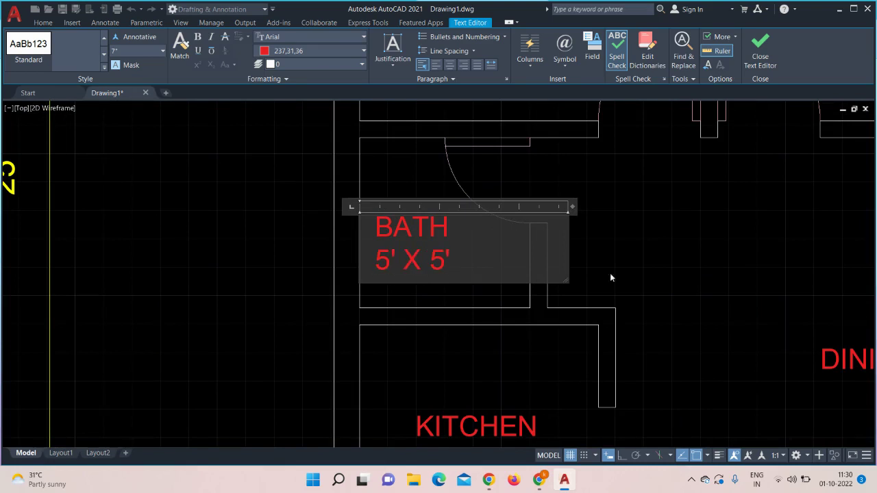
{"action": "left_click", "coordinate": [725, 234]}
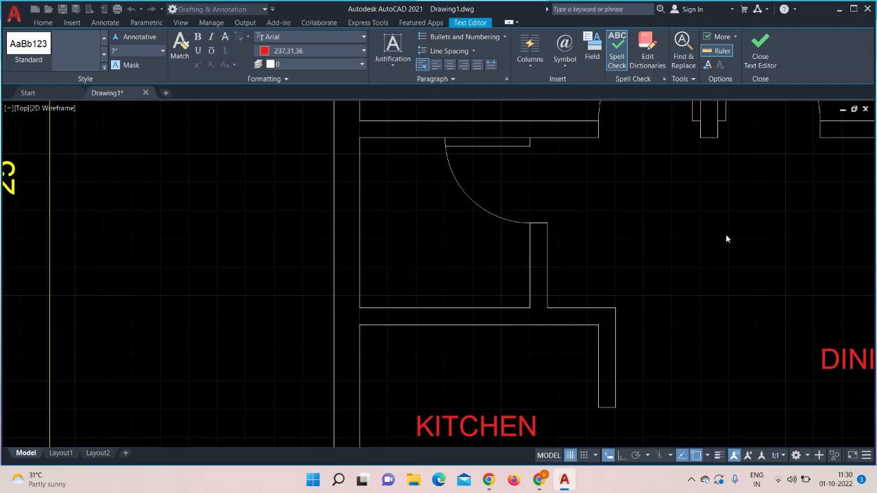
{"action": "scroll", "coordinate": [727, 235], "scroll_direction": "down", "scroll_amount": 3}
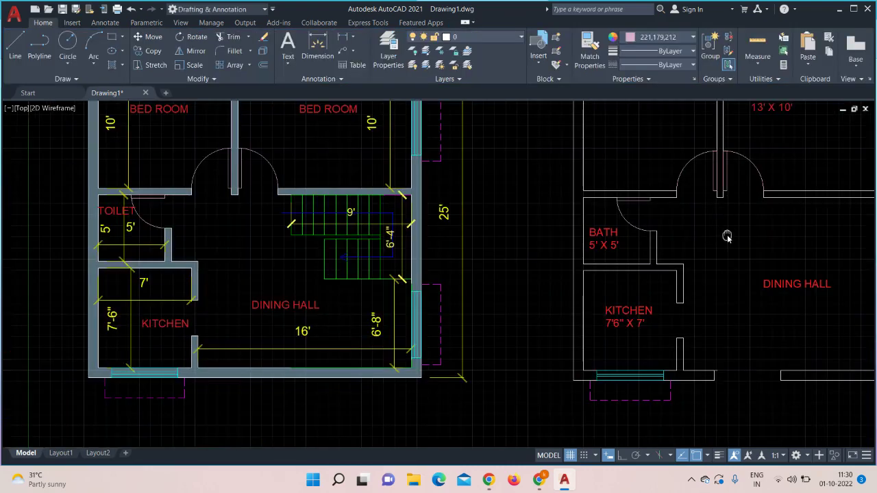
{"action": "scroll", "coordinate": [723, 240], "scroll_direction": "up", "scroll_amount": 4}
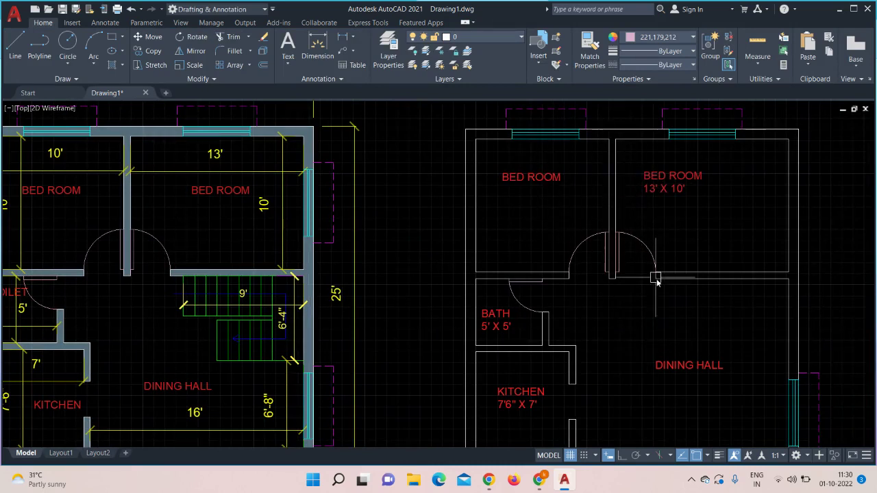
{"action": "scroll", "coordinate": [658, 304], "scroll_direction": "up", "scroll_amount": 2}
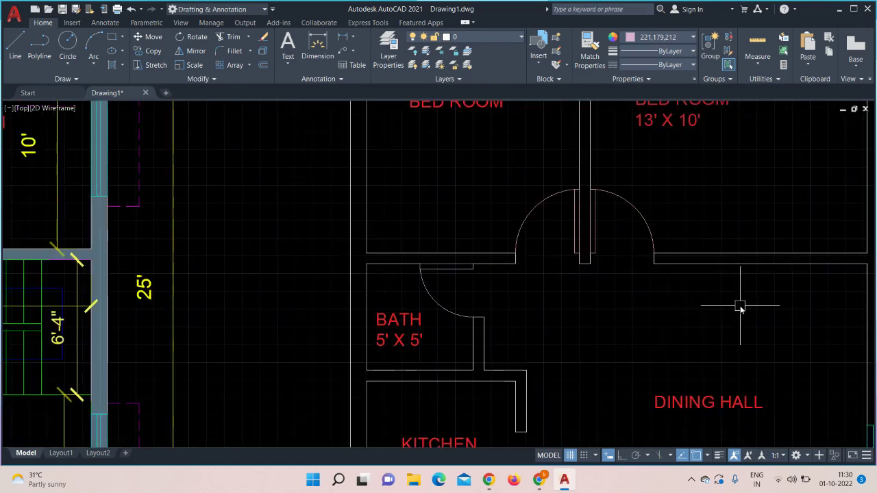
{"action": "mouse_move", "coordinate": [740, 308]}
{"action": "middle_mouse_down"}
{"action": "mouse_move", "coordinate": [652, 303]}
{"action": "mouse_move", "coordinate": [525, 320]}
{"action": "middle_mouse_up"}
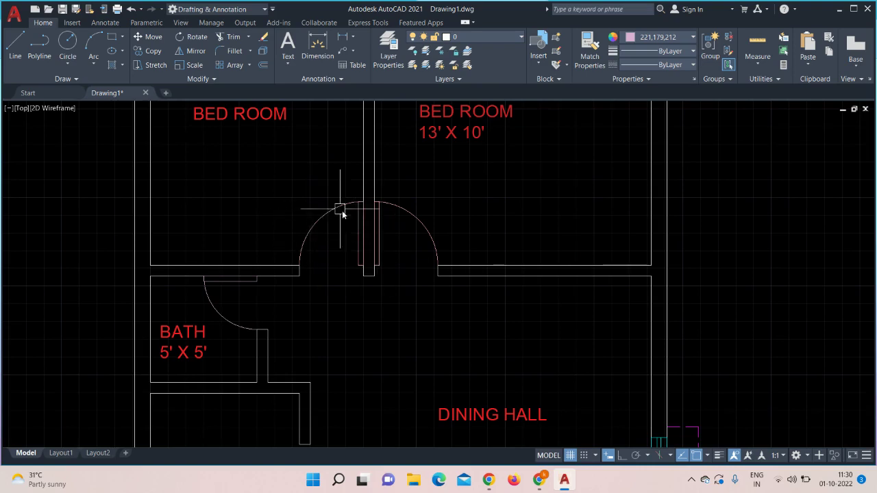
- Add a 7" high D1 text label inside the door swing of the unlabelled plan's left bedroom and save the text changes
{"action": "mouse_move", "coordinate": [749, 212]}
{"action": "middle_mouse_down"}
{"action": "mouse_move", "coordinate": [752, 336]}
{"action": "mouse_move", "coordinate": [661, 405]}
{"action": "middle_mouse_up"}
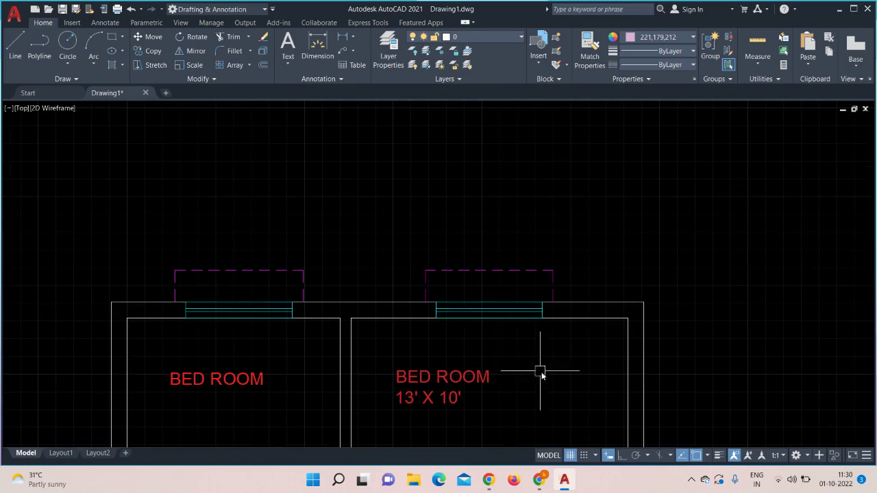
{"action": "middle_click_drag", "start_coordinate": [540, 371], "coordinate": [539, 57]}
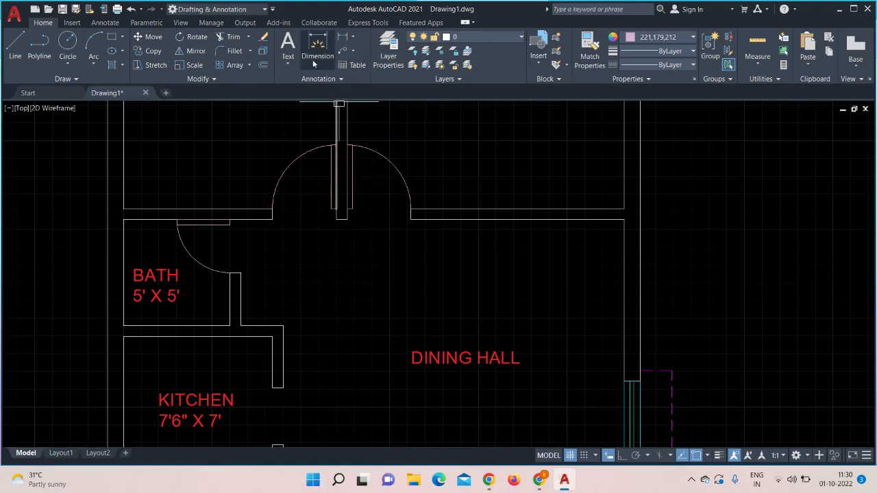
{"action": "left_click", "coordinate": [297, 183]}
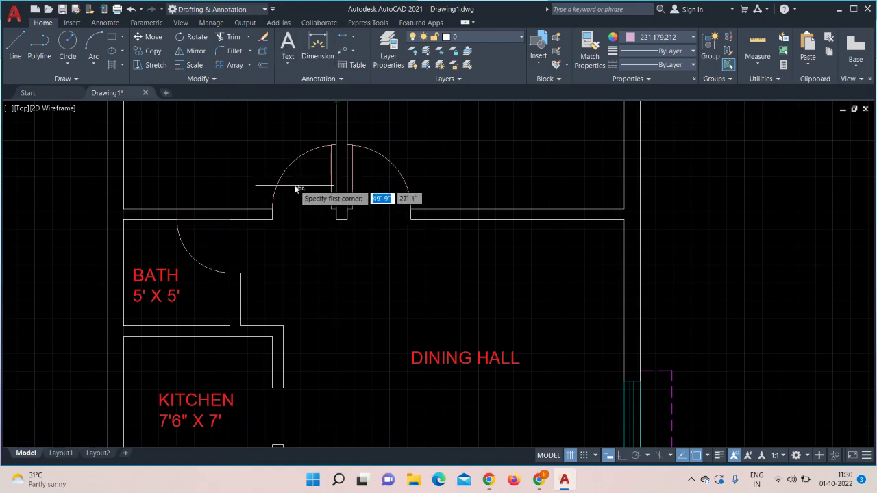
{"action": "left_click", "coordinate": [318, 208]}
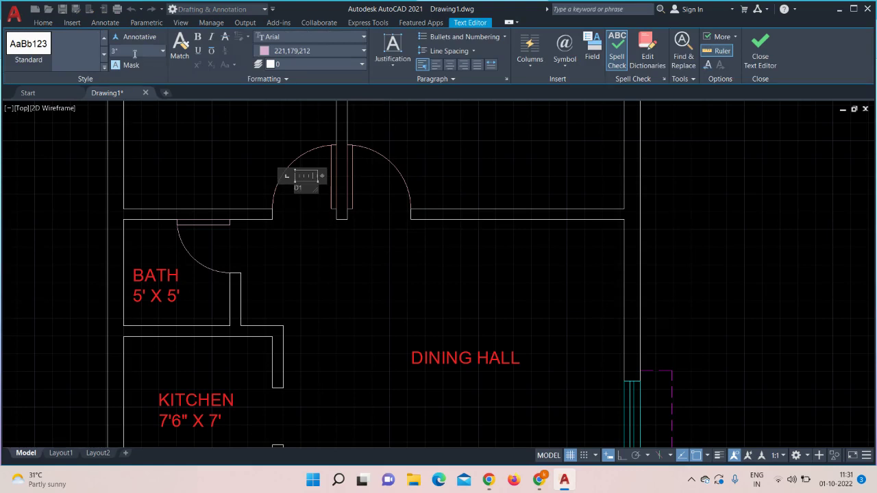
{"action": "scroll", "coordinate": [303, 190], "scroll_direction": "up", "scroll_amount": 4}
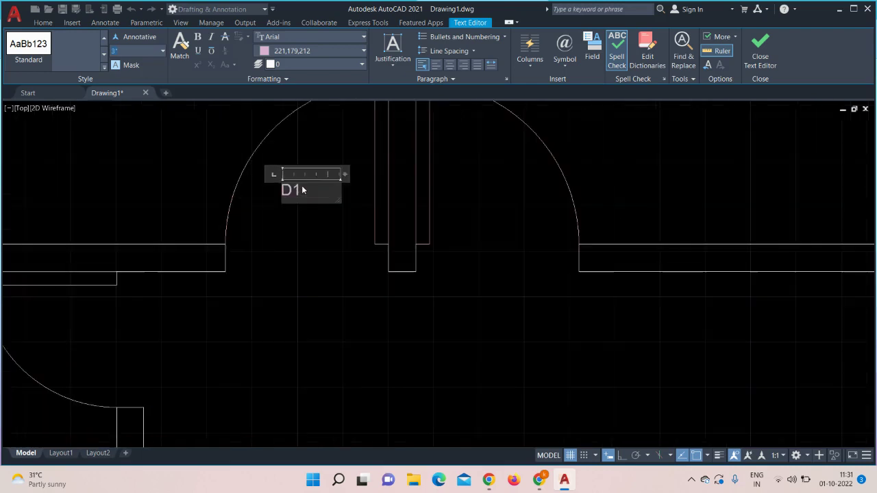
{"action": "left_click_drag", "start_coordinate": [312, 195], "coordinate": [268, 199]}
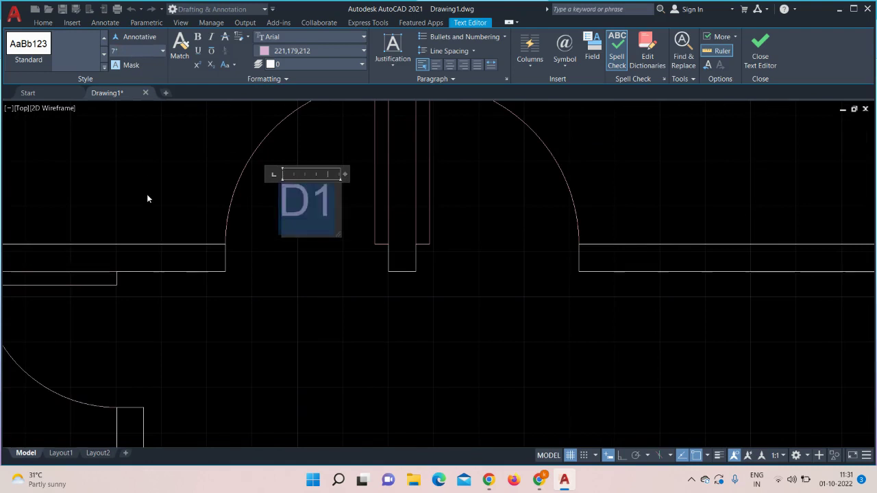
{"action": "key", "text": "Escape"}
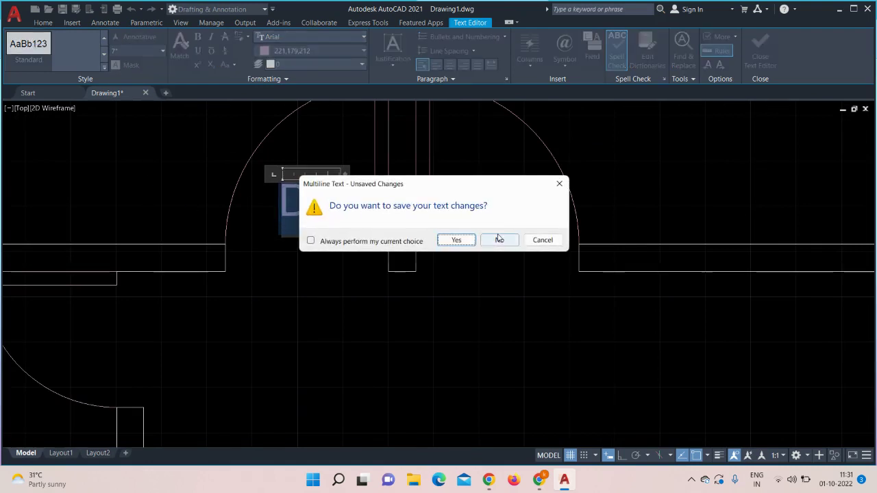
{"action": "left_click", "coordinate": [455, 239]}
{"action": "scroll", "coordinate": [431, 309], "scroll_direction": "down", "scroll_amount": 4}
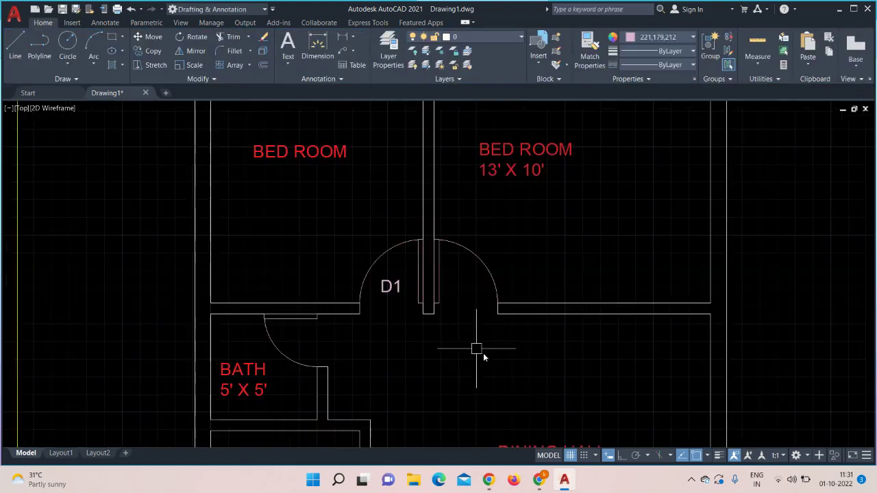
{"action": "middle_click_drag", "start_coordinate": [483, 361], "coordinate": [430, 295]}
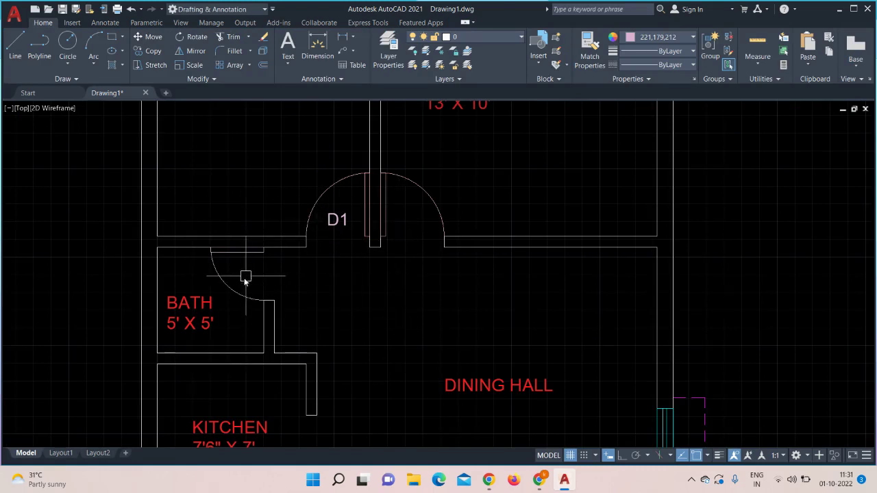
{"action": "mouse_move", "coordinate": [477, 297]}
{"action": "middle_mouse_down"}
{"action": "mouse_move", "coordinate": [503, 420]}
{"action": "mouse_move", "coordinate": [534, 491]}
{"action": "middle_mouse_up"}
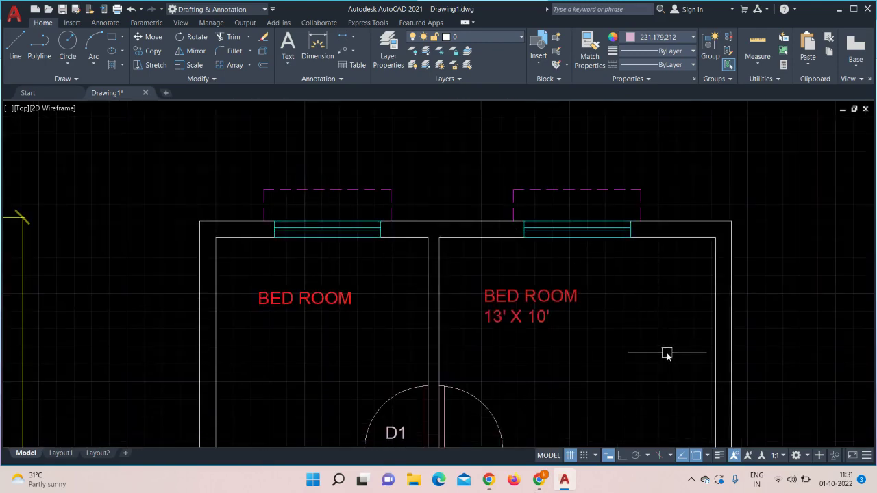
{"action": "scroll", "coordinate": [668, 354], "scroll_direction": "down", "scroll_amount": 5}
{"action": "middle_click_drag", "start_coordinate": [662, 358], "coordinate": [532, 249]}
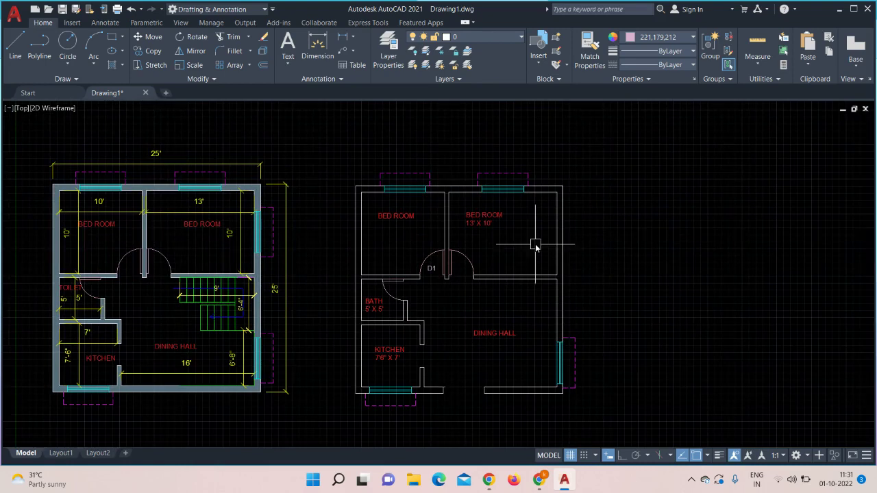
{"action": "scroll", "coordinate": [535, 246], "scroll_direction": "up", "scroll_amount": 3}
{"action": "middle_click_drag", "start_coordinate": [511, 251], "coordinate": [651, 222]}
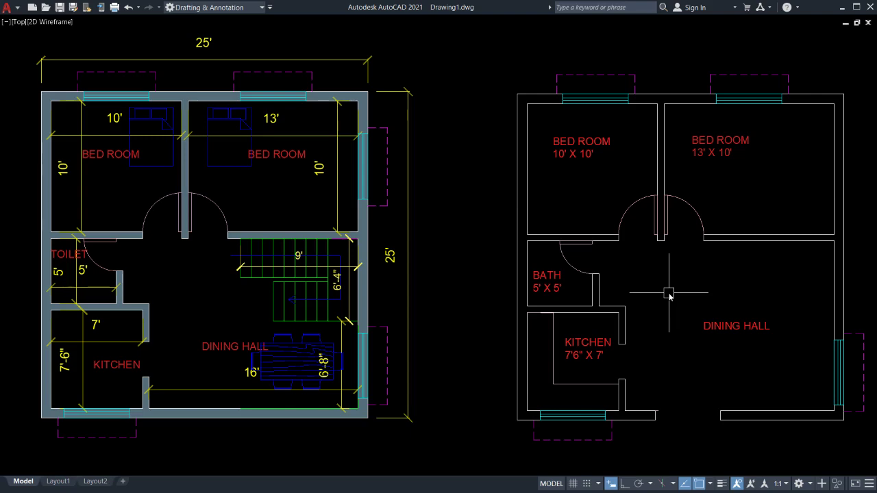
- Open the DesignCenter and browse through Sample, en-us and DesignCenter to the Blocks of Home - Space Planner.dwg
{"action": "key", "text": "ctrl+2"}
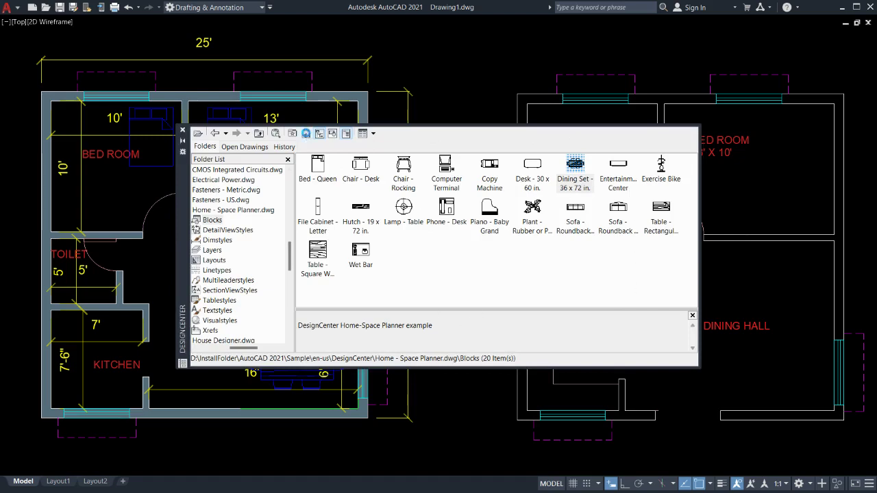
{"action": "left_click", "coordinate": [307, 134]}
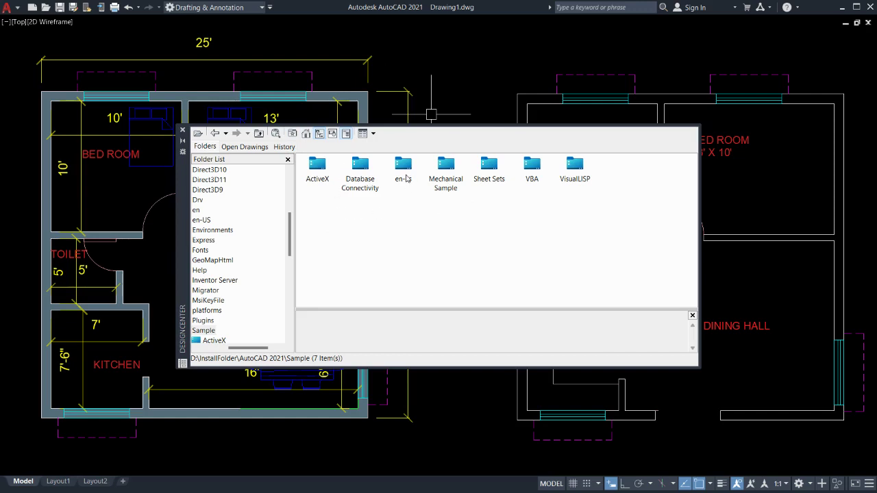
{"action": "double_click", "coordinate": [403, 168]}
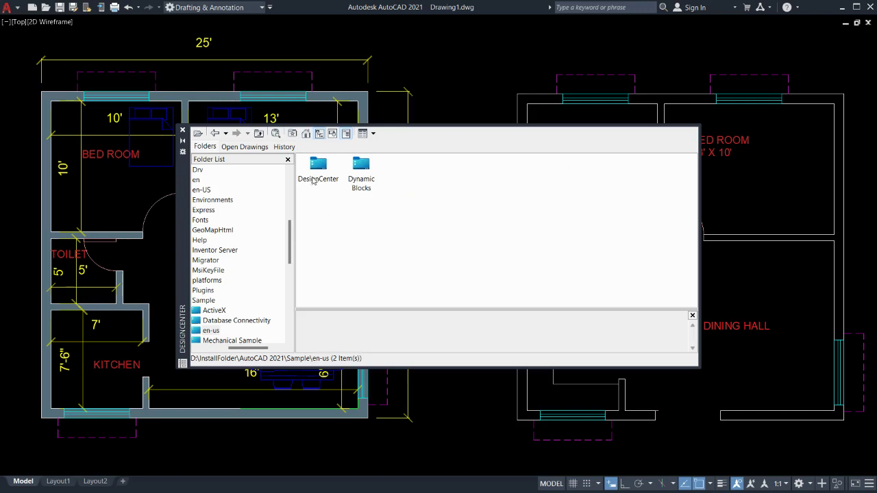
{"action": "double_click", "coordinate": [322, 174]}
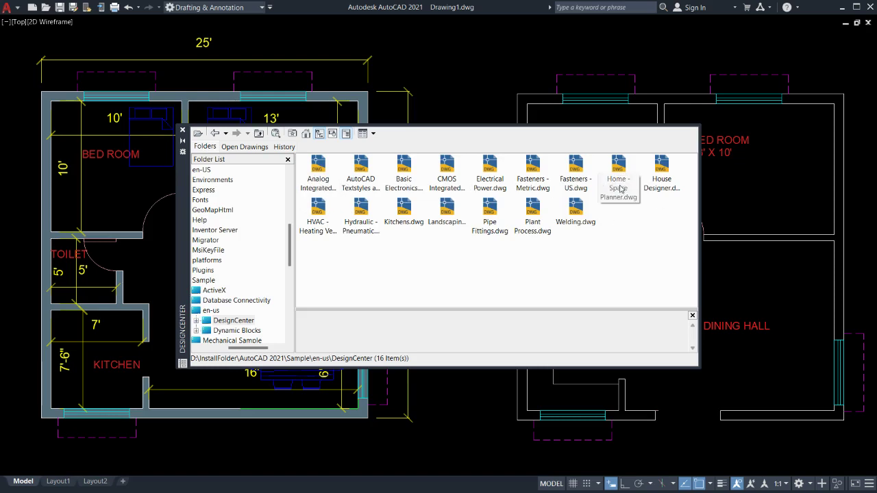
{"action": "double_click", "coordinate": [618, 168]}
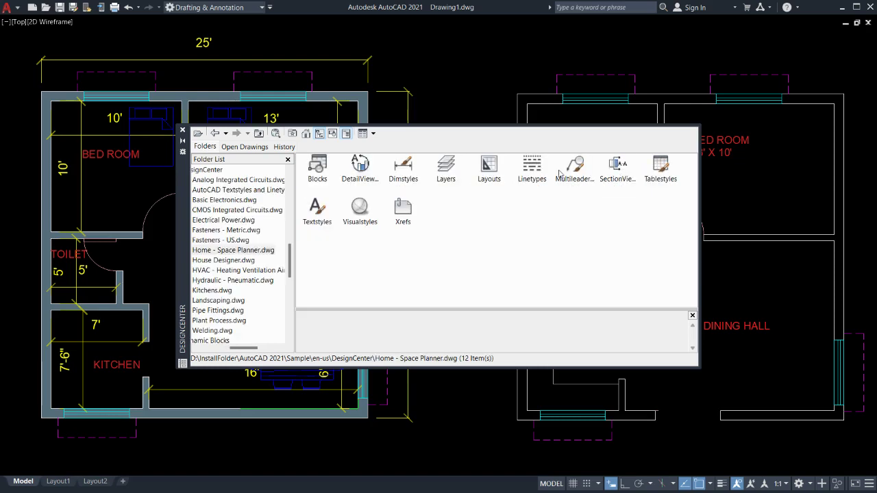
{"action": "double_click", "coordinate": [318, 168]}
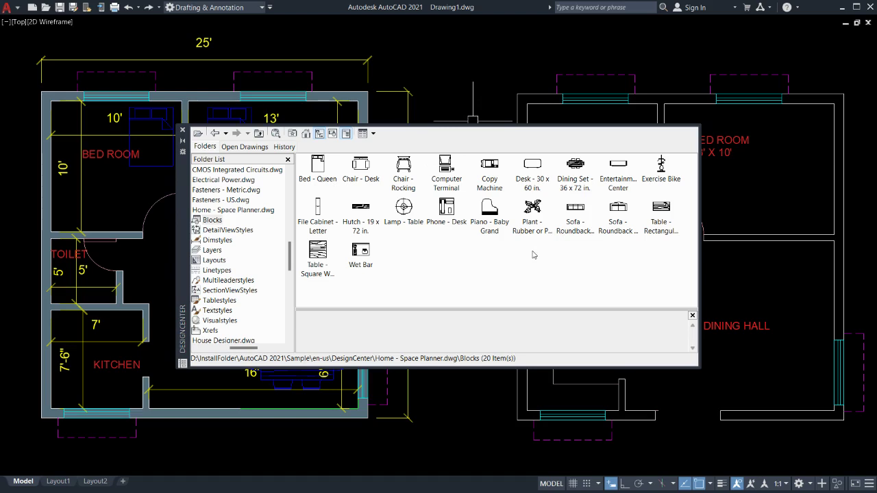
- Insert the Bed - Queen block in the empty space between the two plans and close the DesignCenter
{"action": "left_click", "coordinate": [315, 170]}
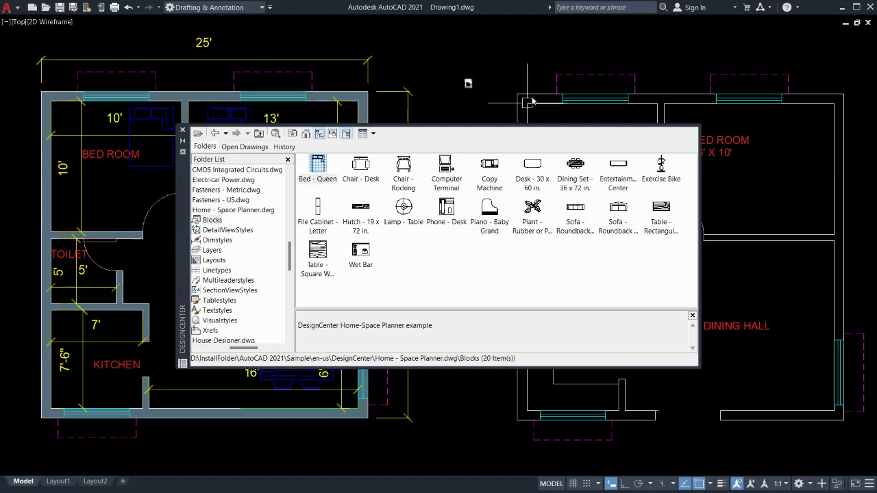
{"action": "scroll", "coordinate": [532, 102], "scroll_direction": "up", "scroll_amount": 4}
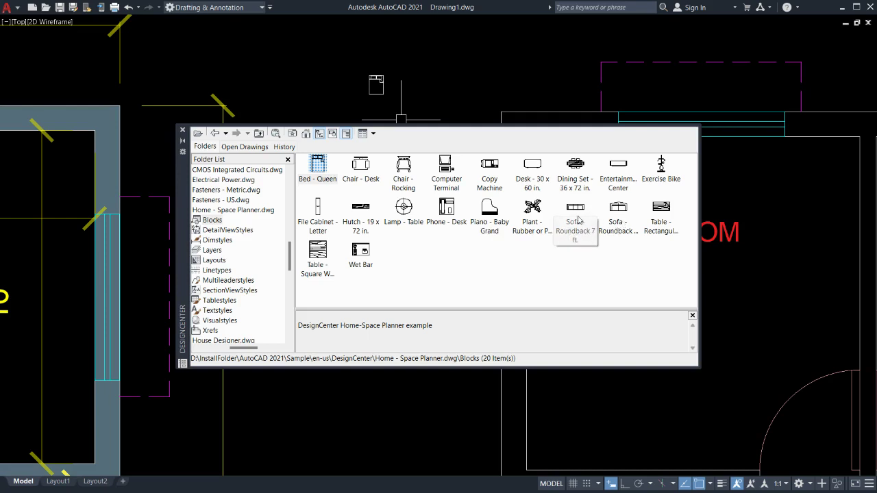
{"action": "left_click_drag", "start_coordinate": [578, 218], "coordinate": [563, 207]}
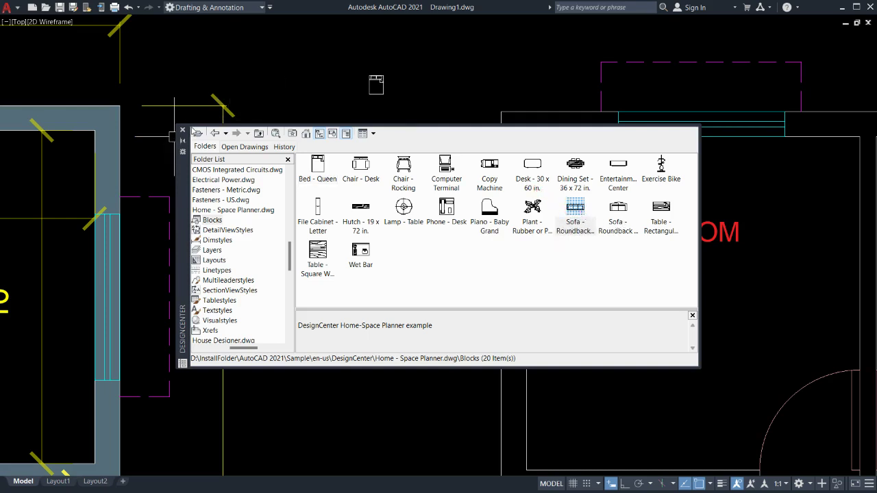
{"action": "left_click", "coordinate": [183, 130]}
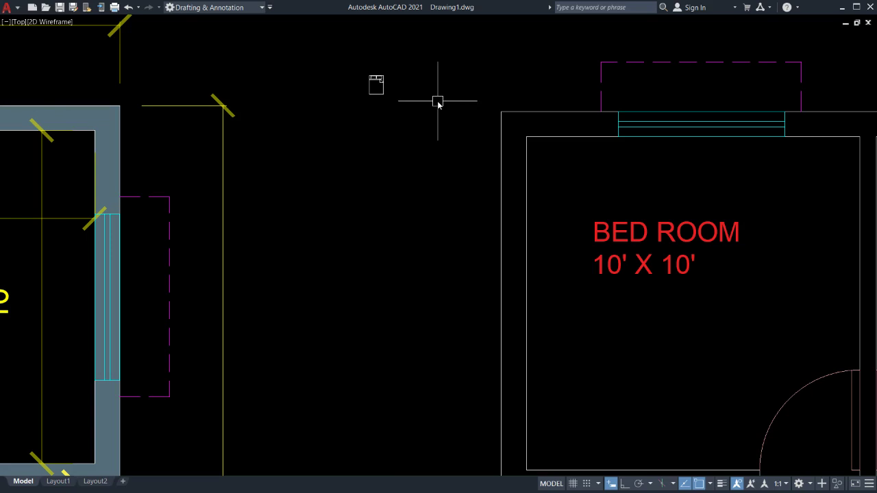
- Scale the inserted bed block up by a factor of about 7 from the midpoint of its foot edge
{"action": "left_click", "coordinate": [411, 67]}
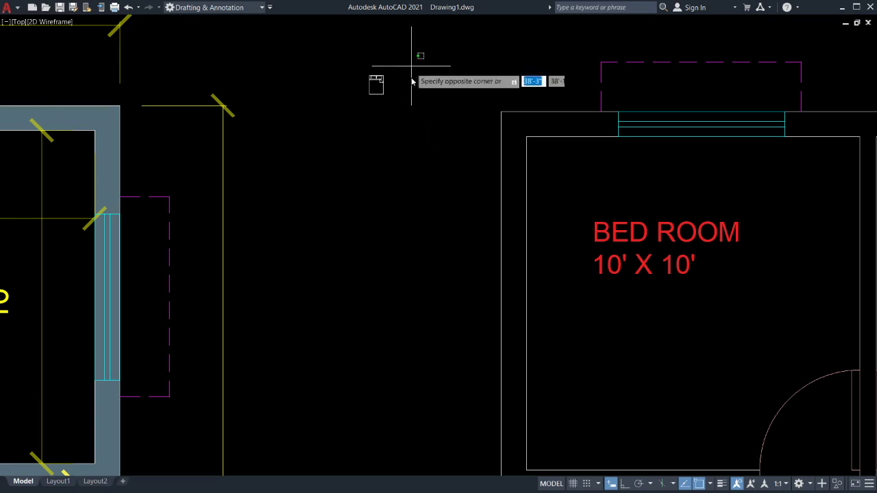
{"action": "left_click", "coordinate": [338, 121]}
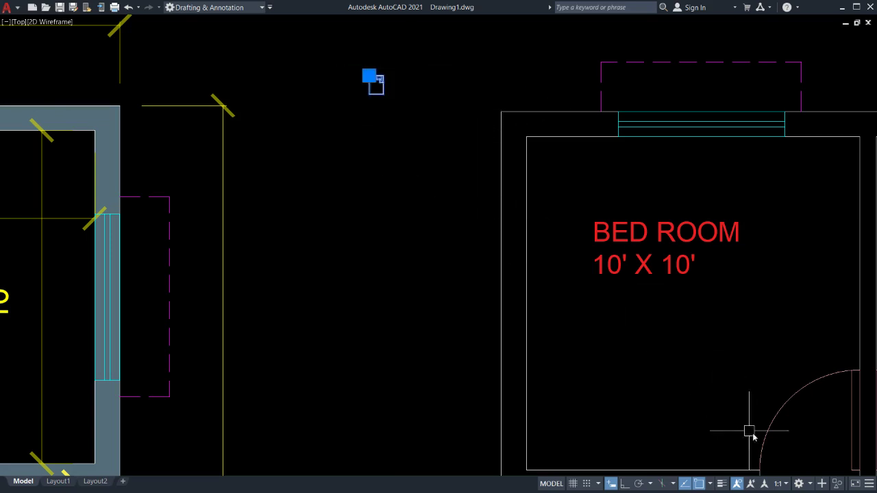
{"action": "left_click", "coordinate": [855, 484]}
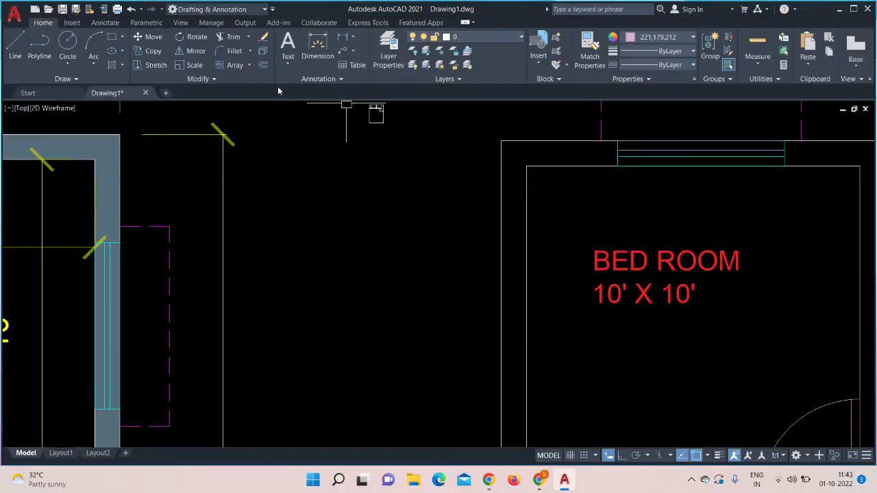
{"action": "left_click", "coordinate": [195, 67]}
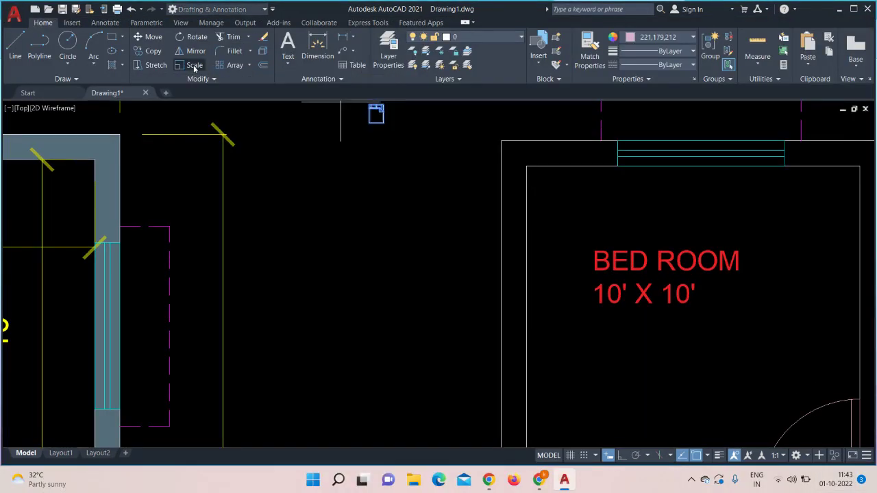
{"action": "left_click", "coordinate": [376, 124]}
{"action": "middle_click_drag", "start_coordinate": [393, 222], "coordinate": [392, 354]}
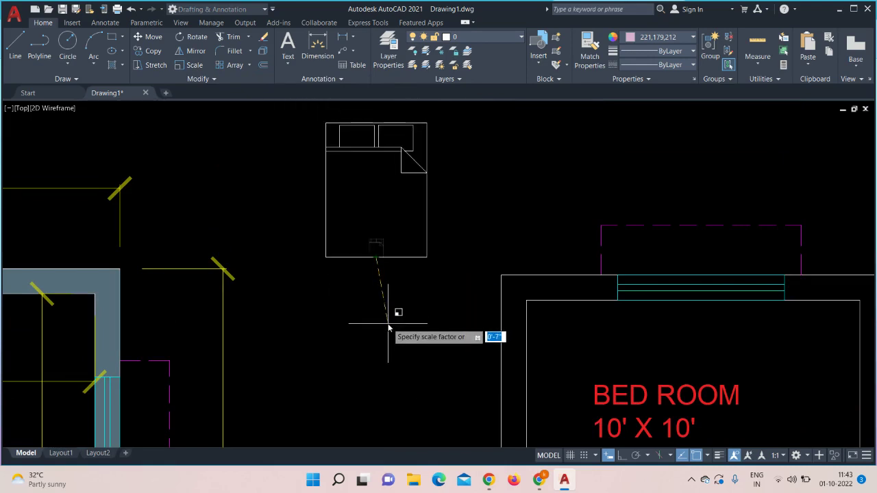
{"action": "left_click", "coordinate": [388, 325]}
{"action": "scroll", "coordinate": [388, 325], "scroll_direction": "up", "scroll_amount": 2}
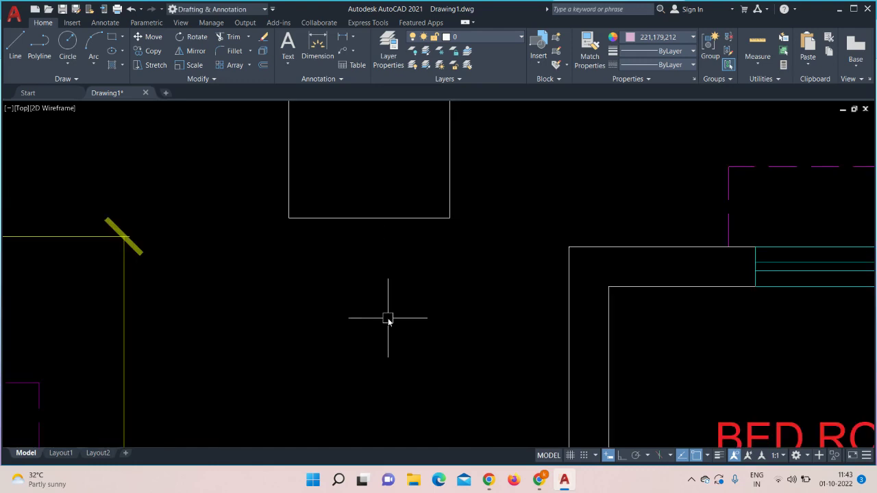
{"action": "scroll", "coordinate": [388, 320], "scroll_direction": "down", "scroll_amount": 3}
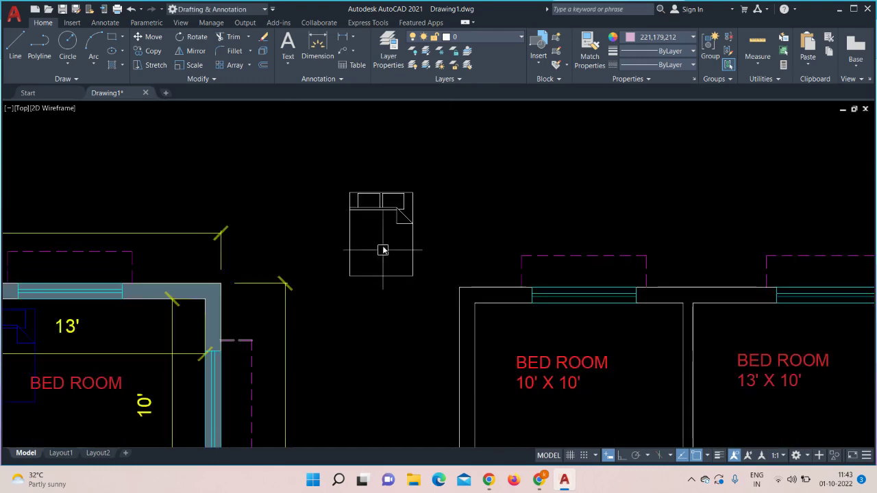
- Copy the bed from its head-end midpoint to the upper right corners of the 10' X 10' and 13' X 10' bedrooms
{"action": "left_click", "coordinate": [411, 234]}
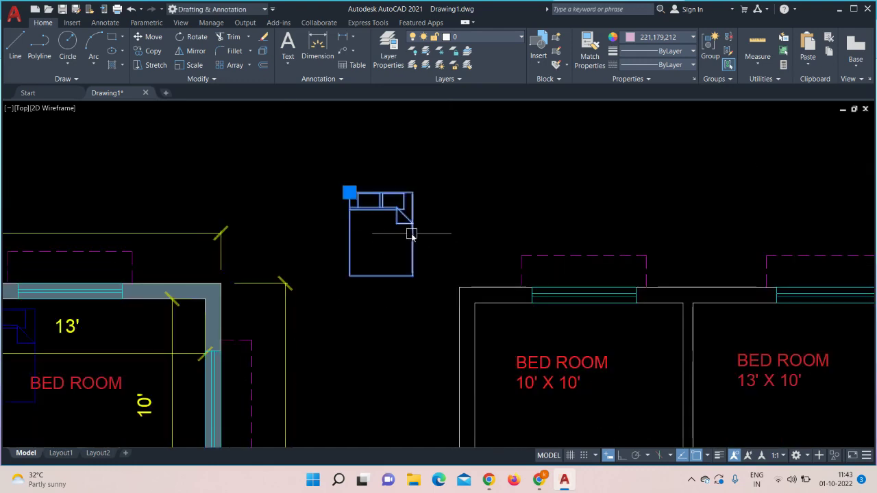
{"action": "left_click", "coordinate": [146, 52]}
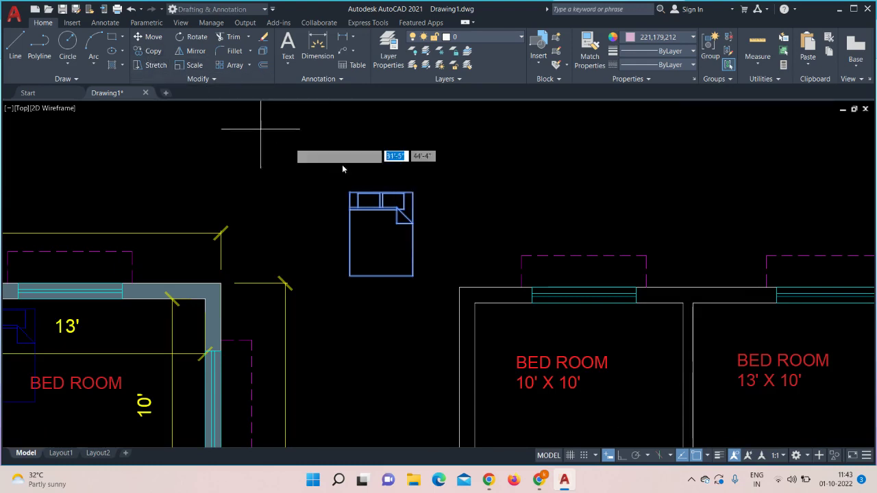
{"action": "left_click", "coordinate": [381, 198]}
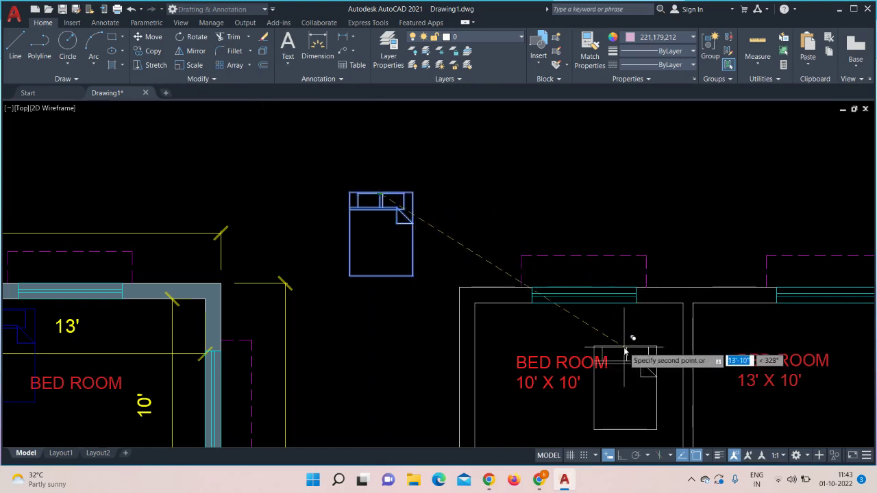
{"action": "middle_click_drag", "start_coordinate": [620, 353], "coordinate": [515, 197]}
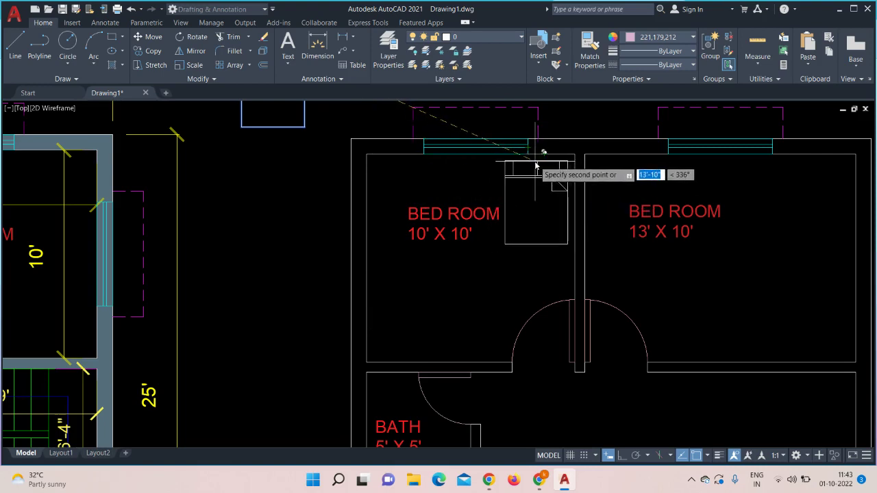
{"action": "left_click", "coordinate": [535, 164]}
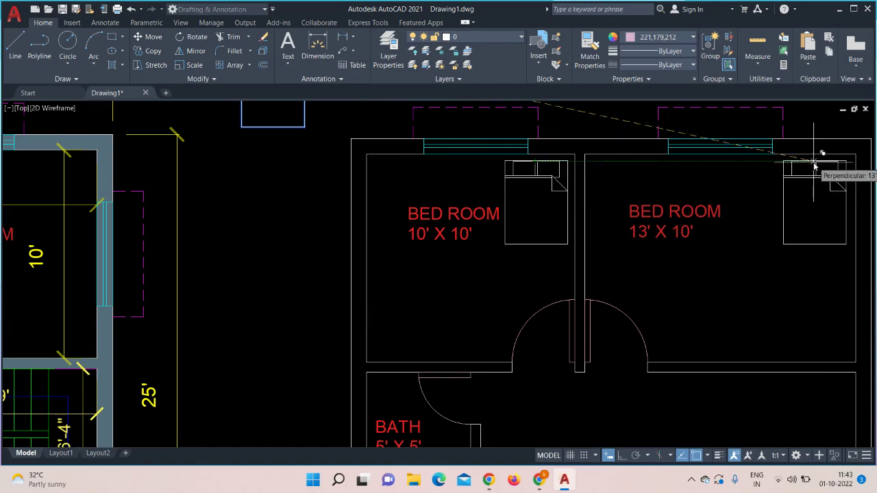
{"action": "left_click", "coordinate": [815, 165]}
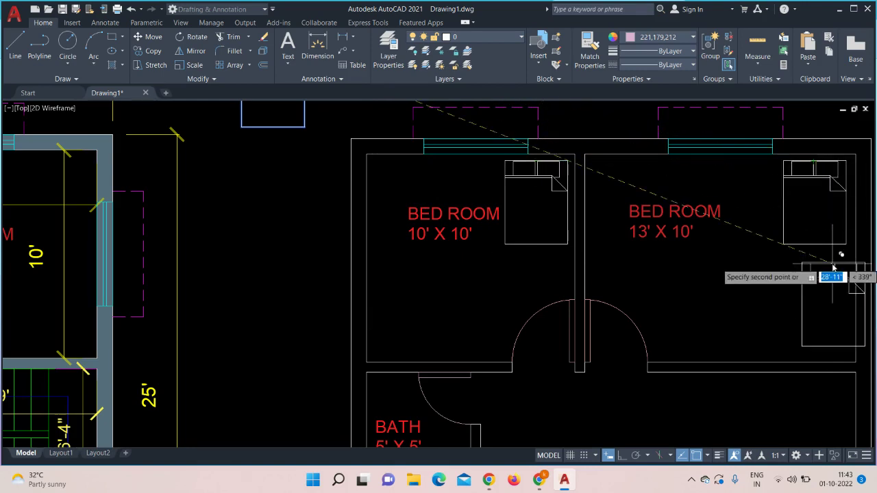
- Scale up the bed in the 13' X 10' bedroom by a factor of about 1.2 from a point on its left edge
{"action": "key", "text": "Escape"}
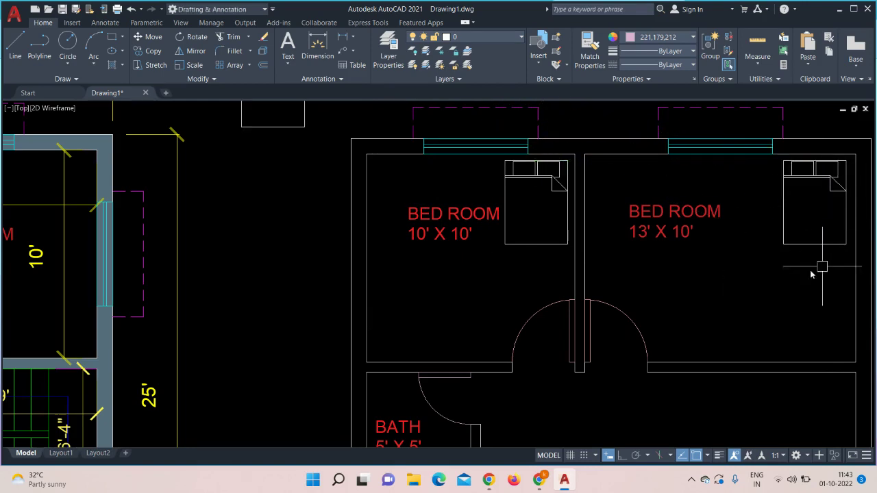
{"action": "middle_click_drag", "start_coordinate": [792, 274], "coordinate": [620, 310]}
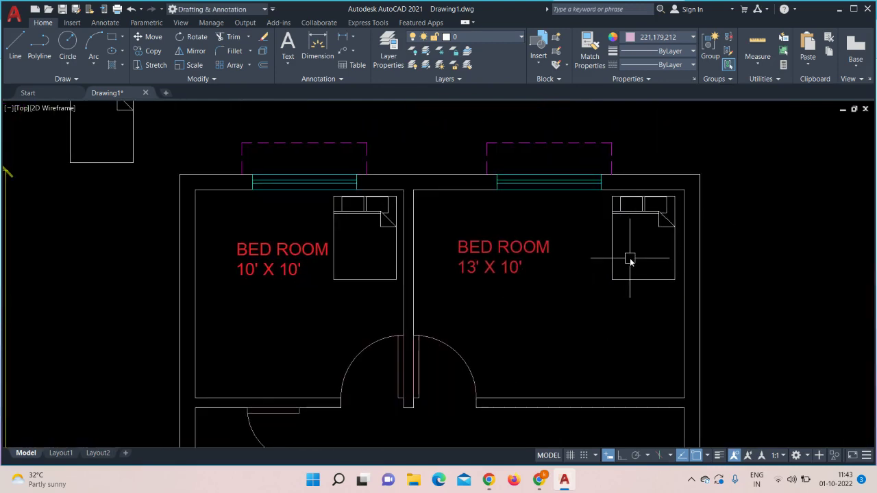
{"action": "left_click", "coordinate": [642, 210]}
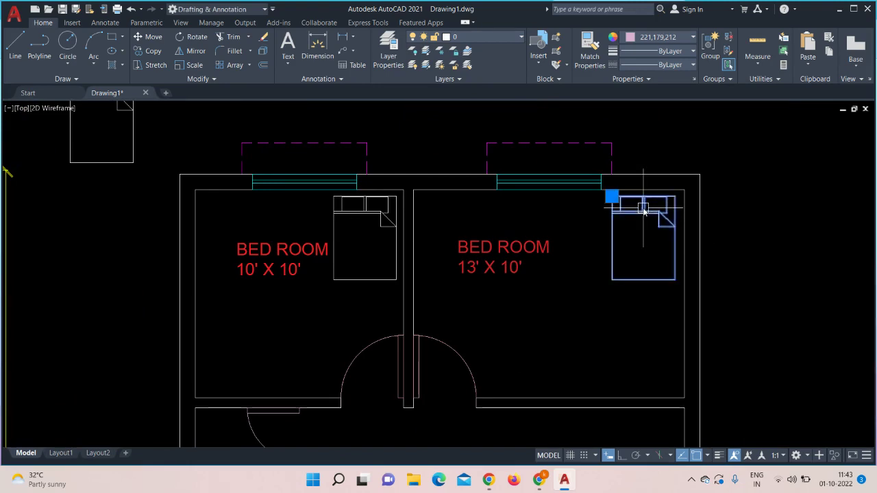
{"action": "left_click", "coordinate": [194, 64]}
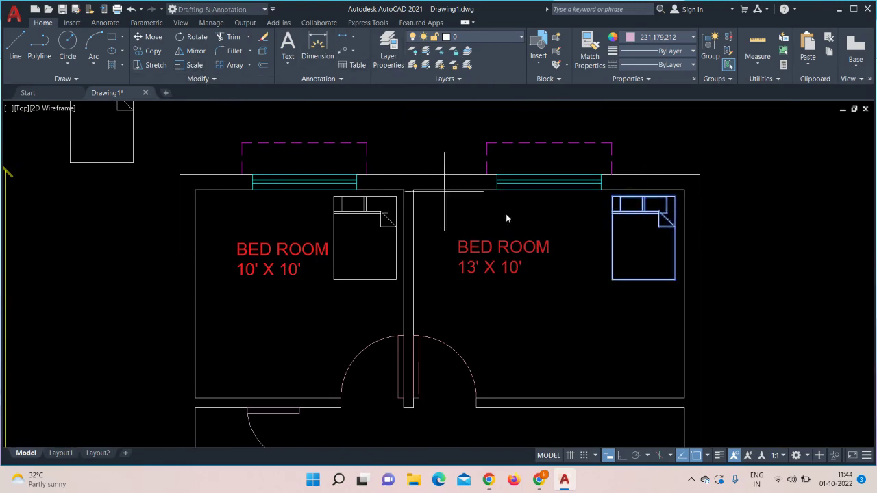
{"action": "left_click", "coordinate": [613, 252]}
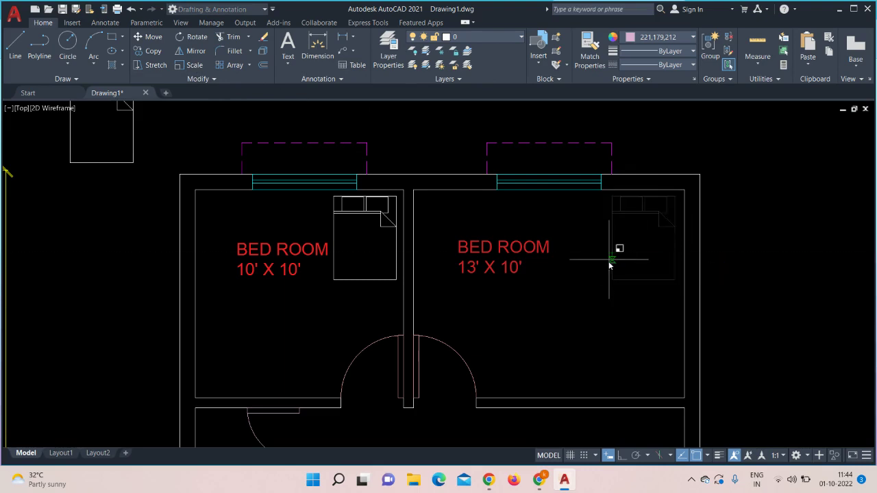
{"action": "left_click", "coordinate": [587, 299]}
- Move the 13' X 10' bedroom's bed about 10 inches diagonally down and left so it sits clear of the walls
{"action": "left_click", "coordinate": [663, 214]}
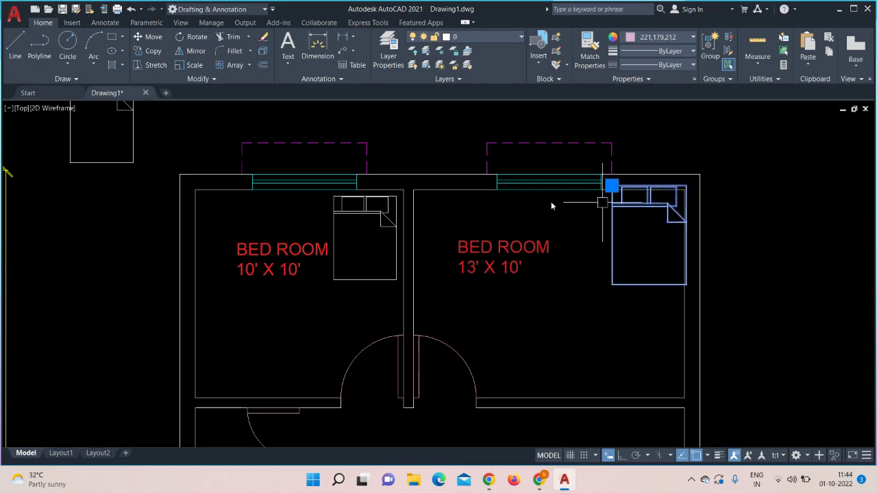
{"action": "left_click", "coordinate": [154, 39]}
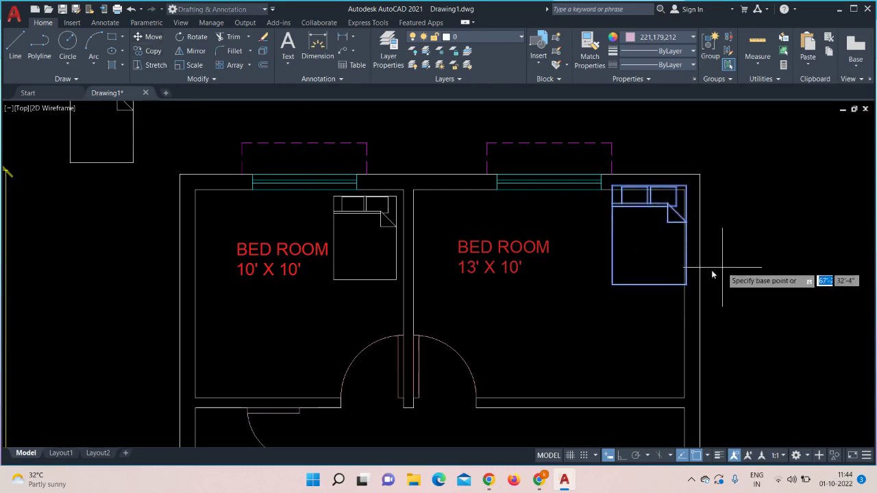
{"action": "left_click", "coordinate": [650, 247]}
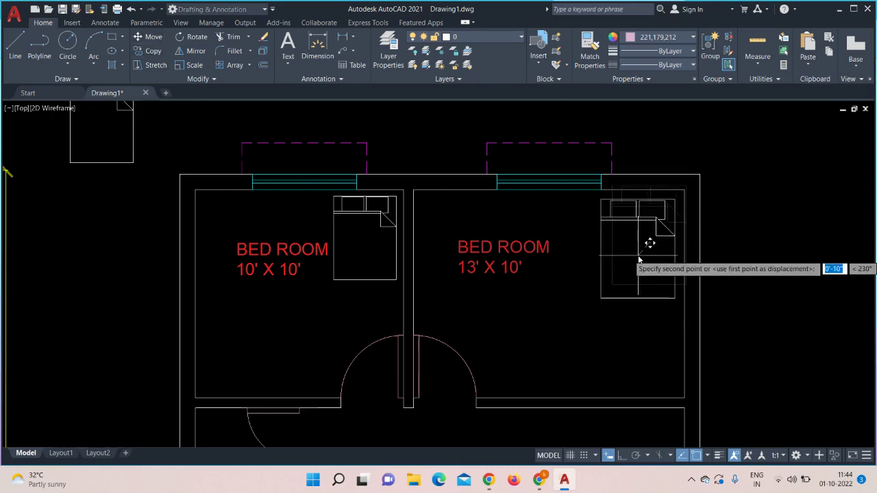
{"action": "left_click", "coordinate": [638, 258]}
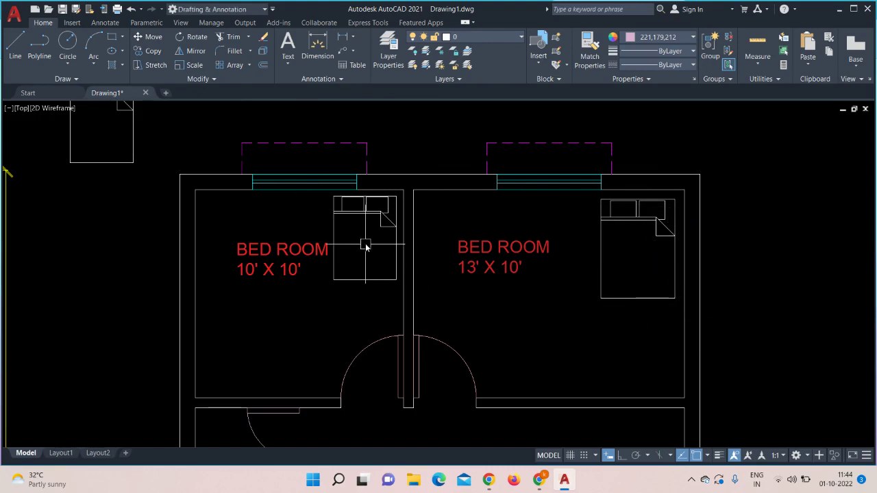
- Scale up the bed in the 10' X 10' bedroom by a factor of about 1.1 from a point inside the bed
{"action": "left_click", "coordinate": [357, 222]}
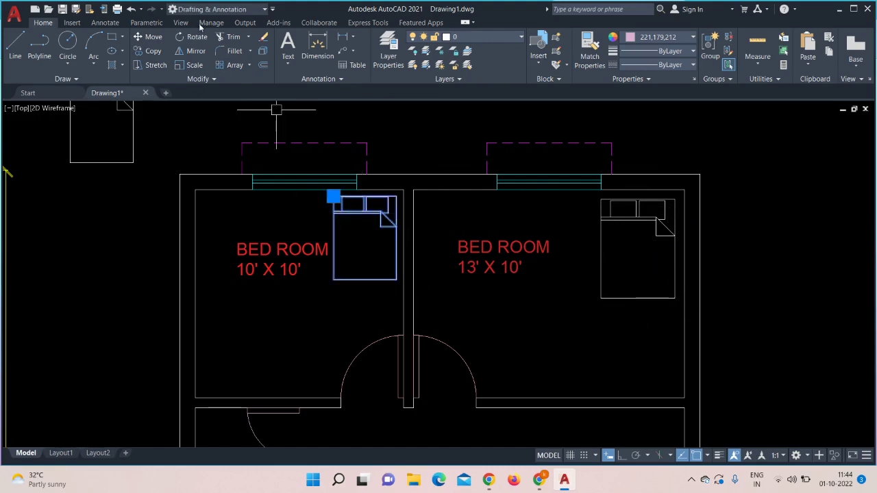
{"action": "left_click", "coordinate": [193, 64]}
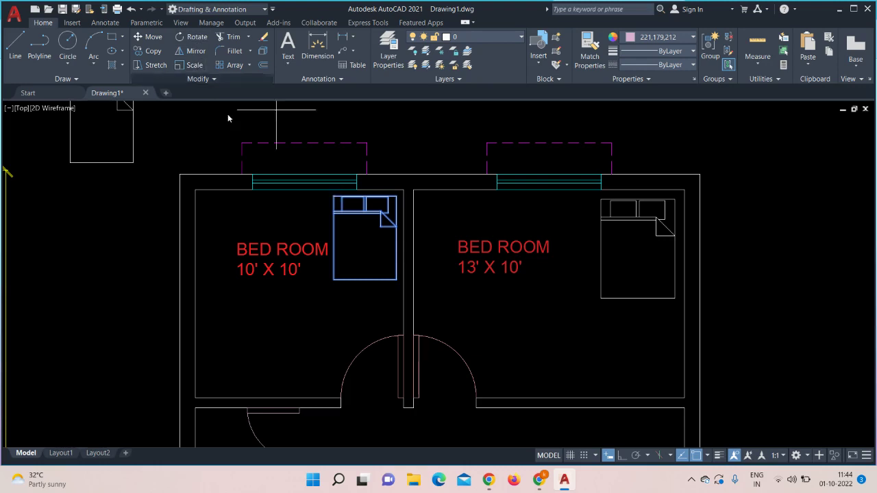
{"action": "left_click", "coordinate": [349, 250]}
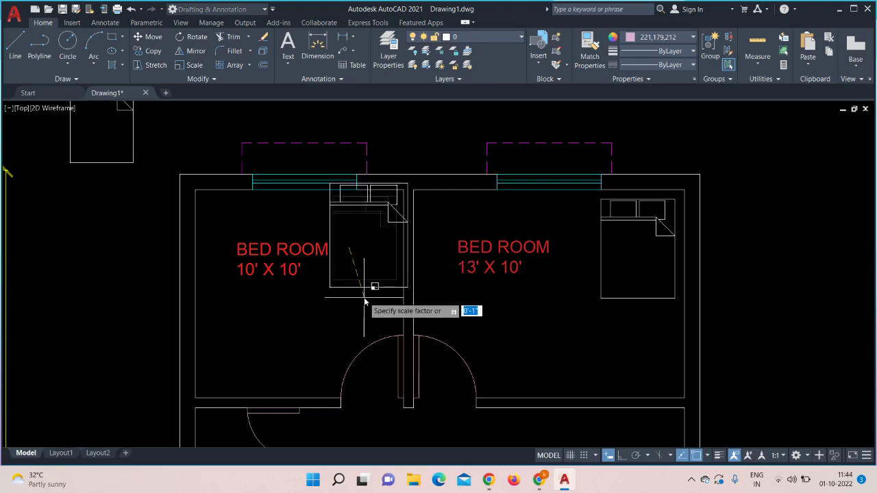
{"action": "left_click", "coordinate": [363, 296]}
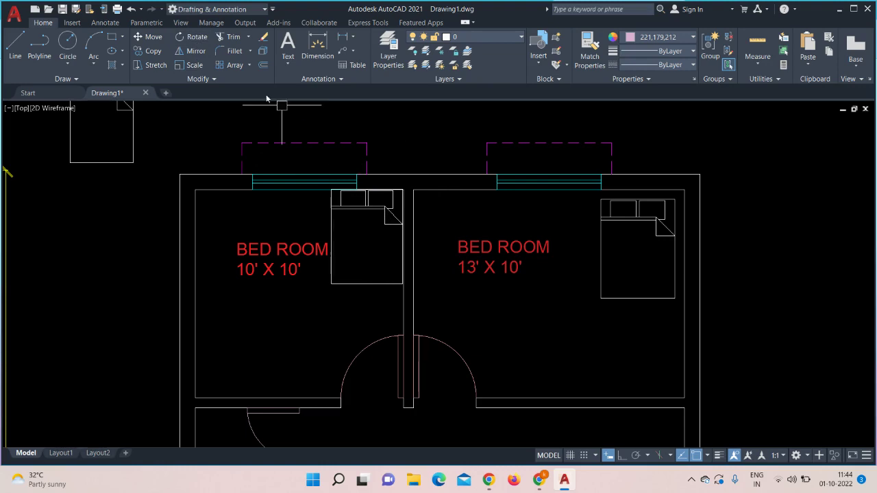
- Move the 10' X 10' bedroom's bed about 7 inches diagonally down and left, clear of the room's upper right corner
{"action": "left_click", "coordinate": [148, 39]}
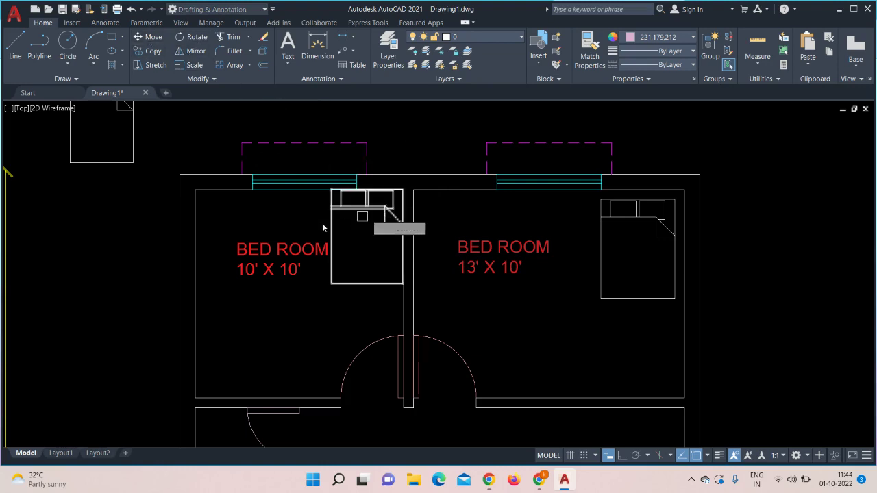
{"action": "left_click", "coordinate": [356, 218]}
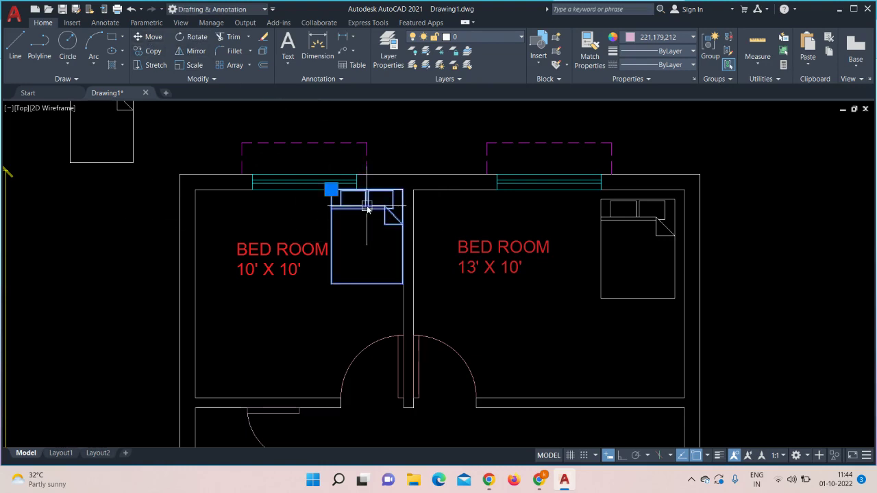
{"action": "left_click", "coordinate": [153, 39]}
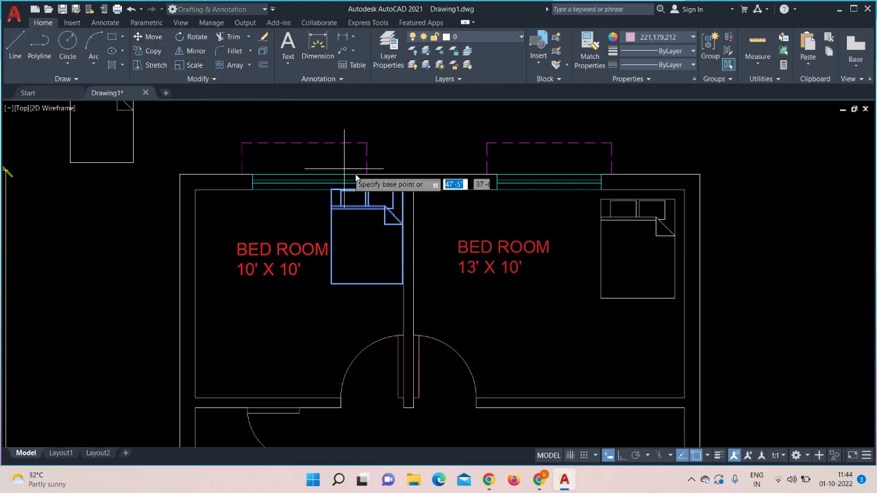
{"action": "left_click", "coordinate": [372, 239]}
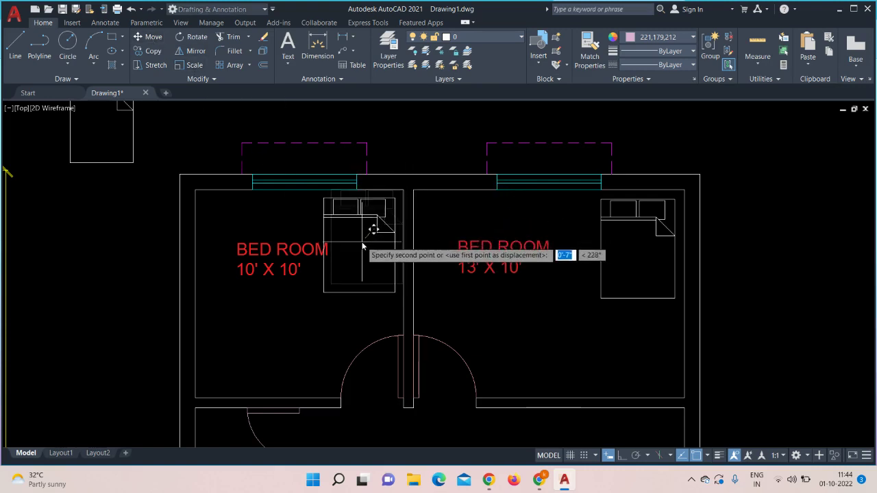
{"action": "left_click", "coordinate": [363, 246]}
- Make FURNITURE the current layer and assign the beds in both bedrooms to it
{"action": "scroll", "coordinate": [616, 272], "scroll_direction": "down", "scroll_amount": 2}
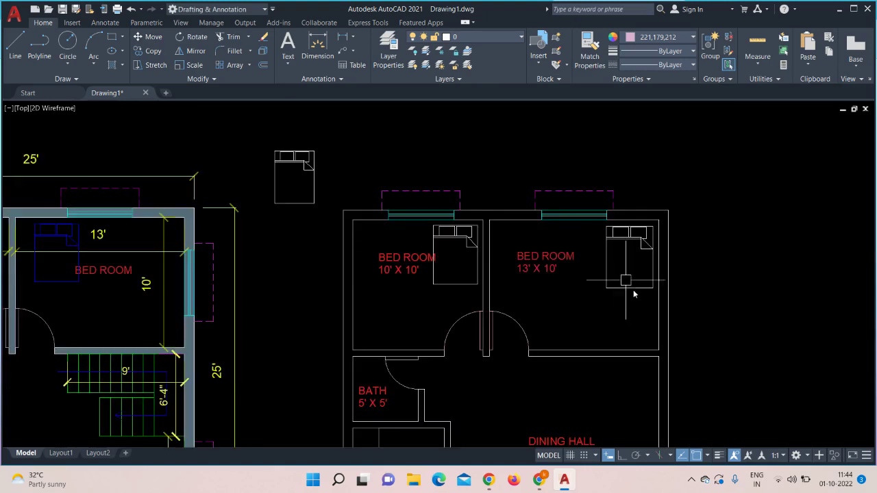
{"action": "middle_click_drag", "start_coordinate": [660, 340], "coordinate": [634, 272]}
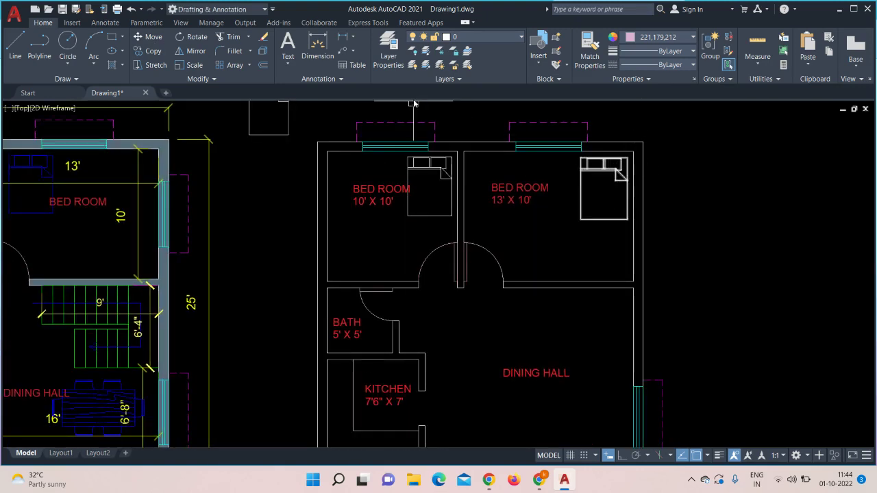
{"action": "left_click", "coordinate": [498, 38]}
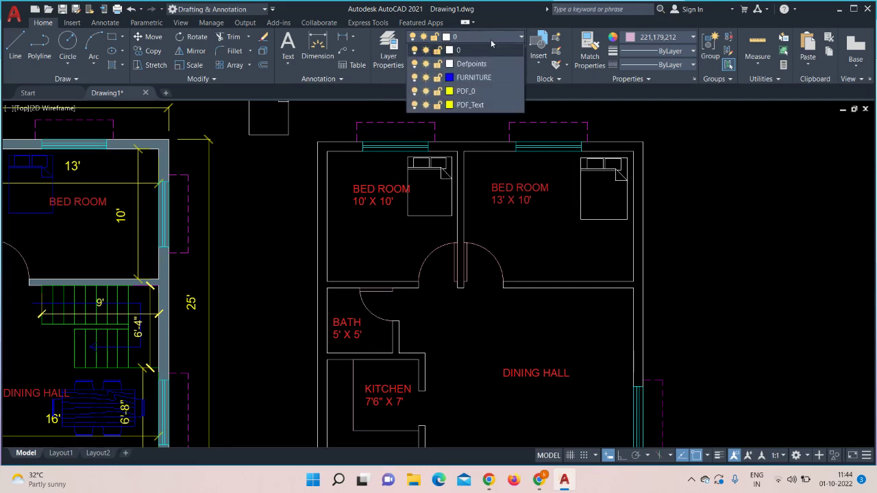
{"action": "left_click", "coordinate": [478, 78]}
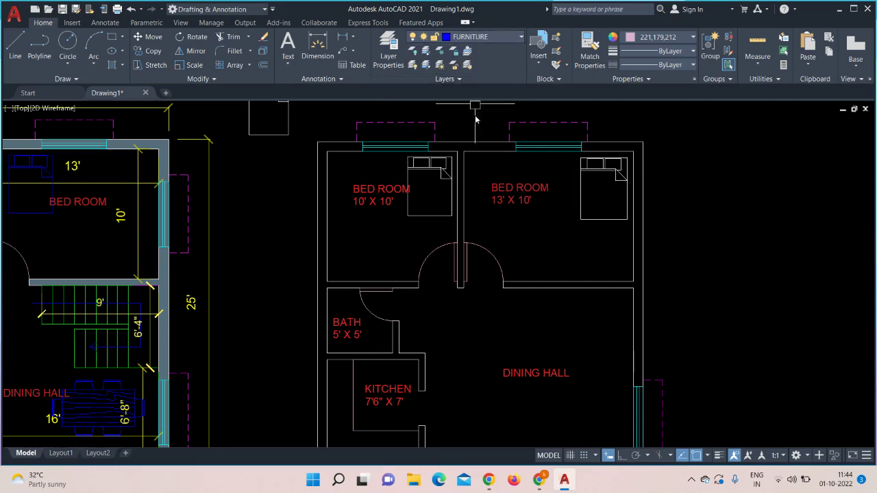
{"action": "left_click", "coordinate": [437, 170]}
{"action": "left_click", "coordinate": [583, 174]}
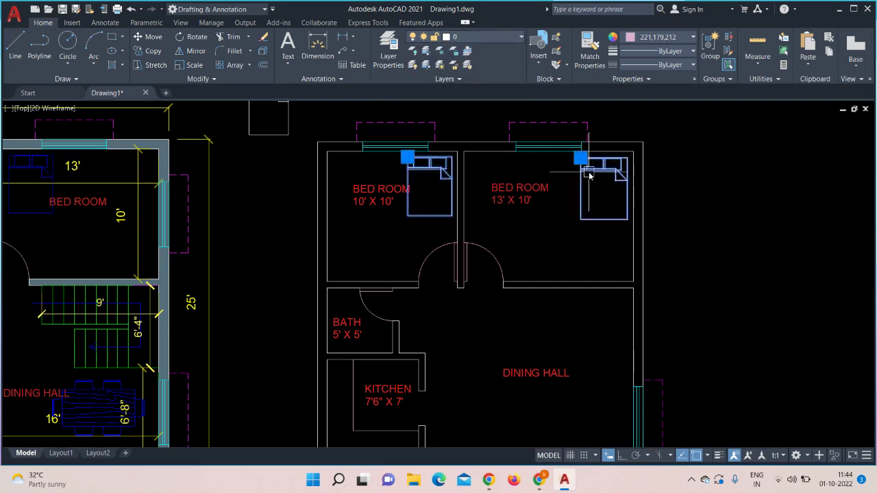
{"action": "left_click", "coordinate": [502, 39]}
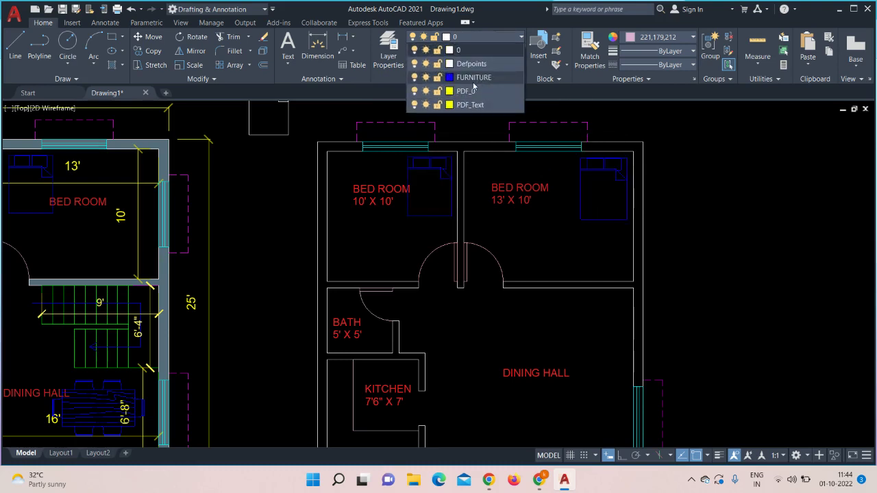
{"action": "left_click", "coordinate": [476, 77]}
{"action": "key", "text": "Escape"}
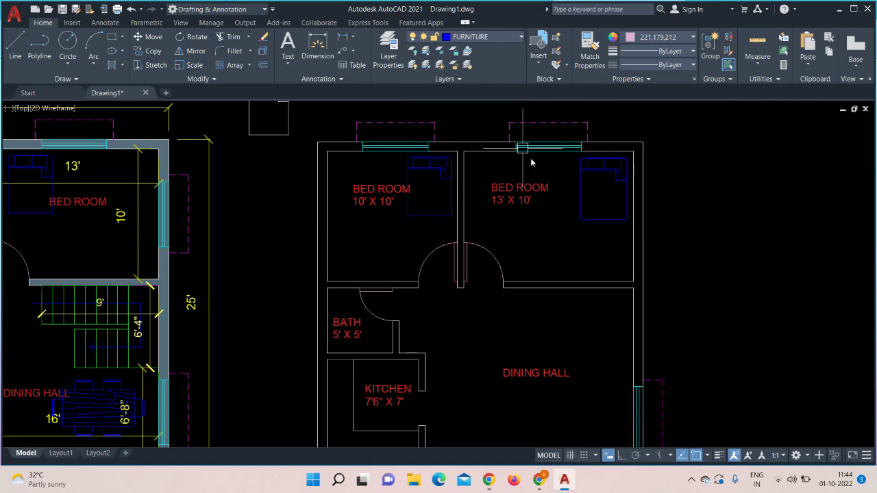
- Insert the Dining Set - 36 x 72 in., both Sofa - Roundback blocks and the Wet Bar from the DesignCenter beside the dining hall plan
{"action": "middle_click_drag", "start_coordinate": [705, 252], "coordinate": [700, 198]}
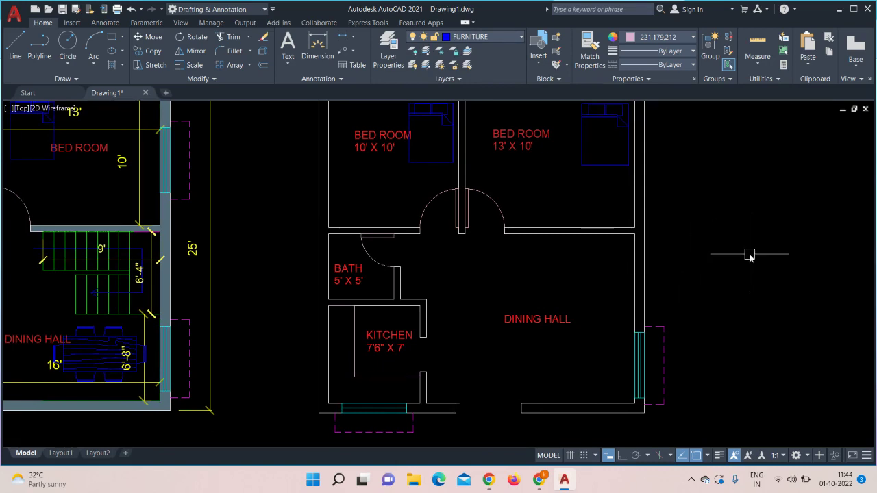
{"action": "type", "text": "C"}
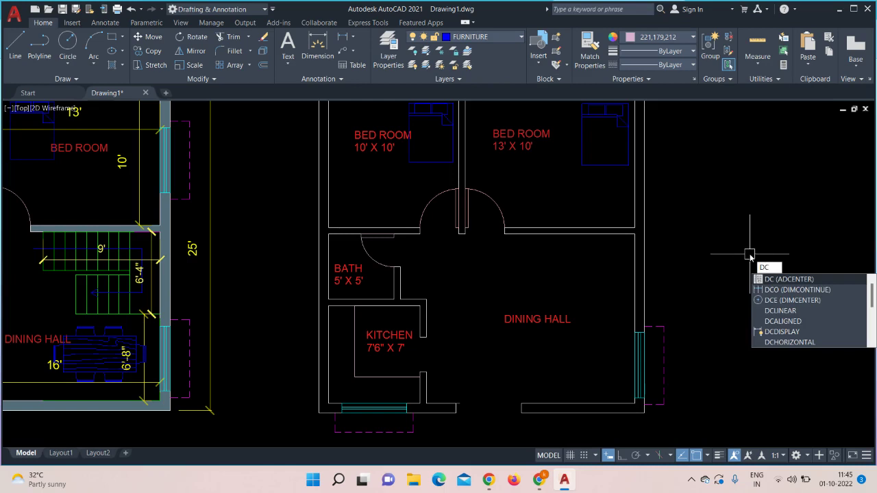
{"action": "key", "text": "Return"}
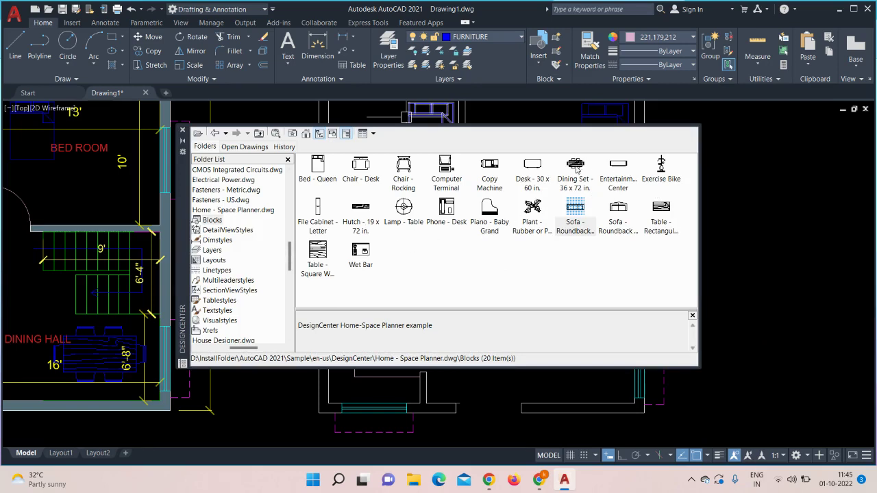
{"action": "left_click_drag", "start_coordinate": [576, 170], "coordinate": [737, 197]}
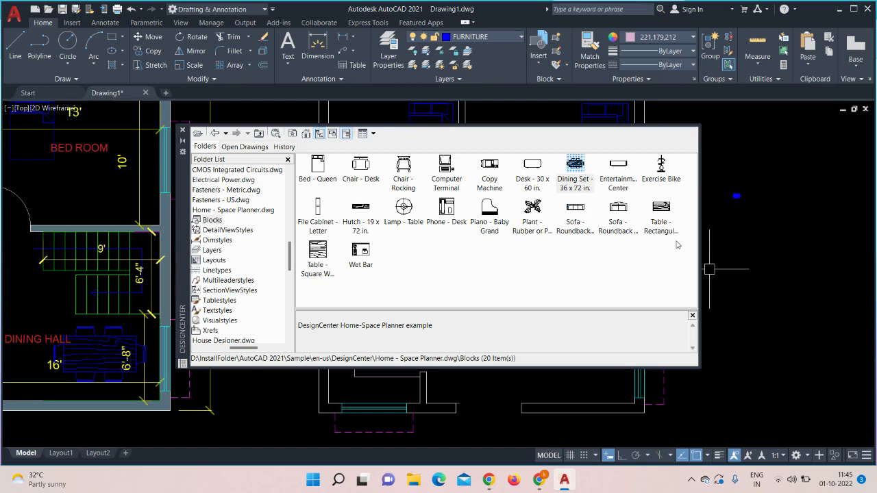
{"action": "left_click_drag", "start_coordinate": [581, 225], "coordinate": [650, 242]}
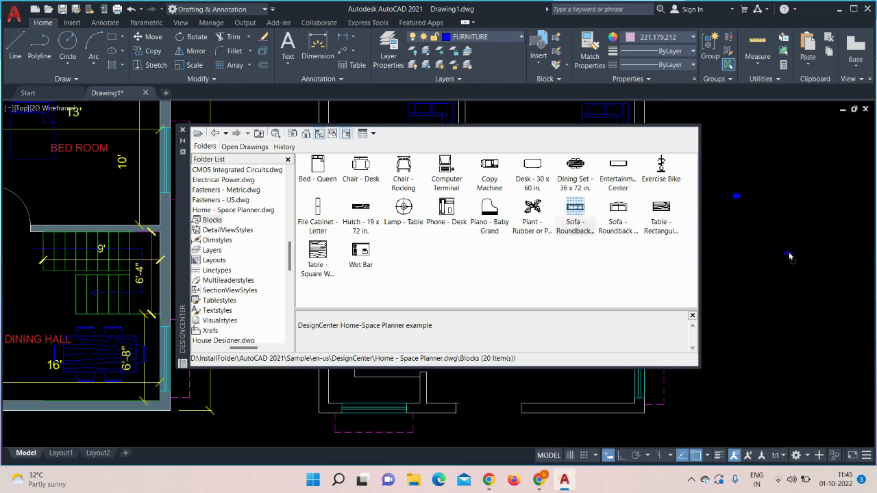
{"action": "left_click_drag", "start_coordinate": [618, 209], "coordinate": [797, 302]}
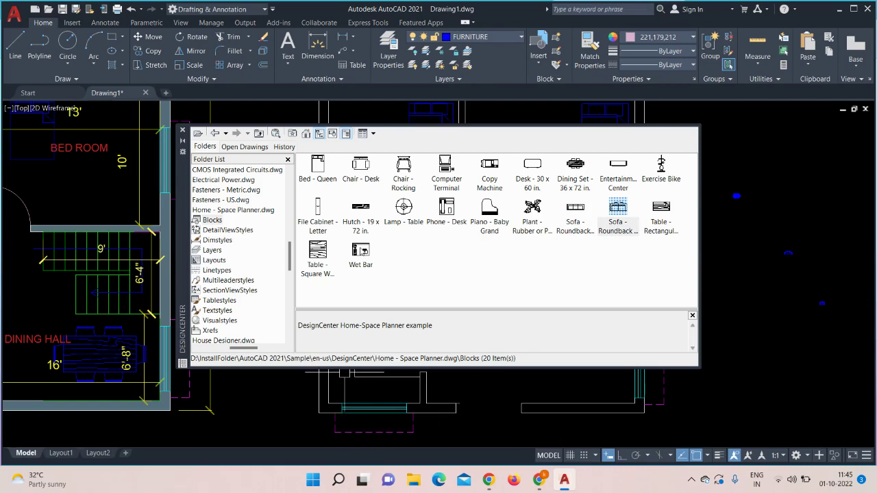
{"action": "left_click_drag", "start_coordinate": [361, 250], "coordinate": [719, 320]}
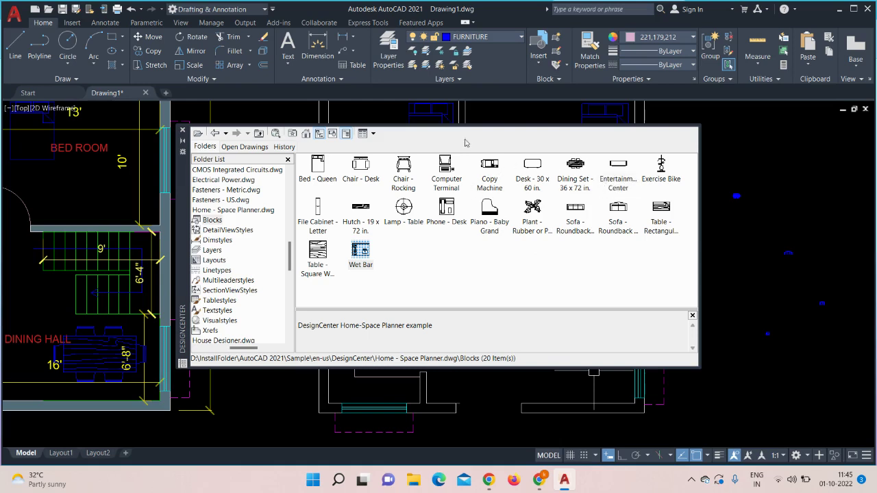
{"action": "left_click", "coordinate": [182, 131]}
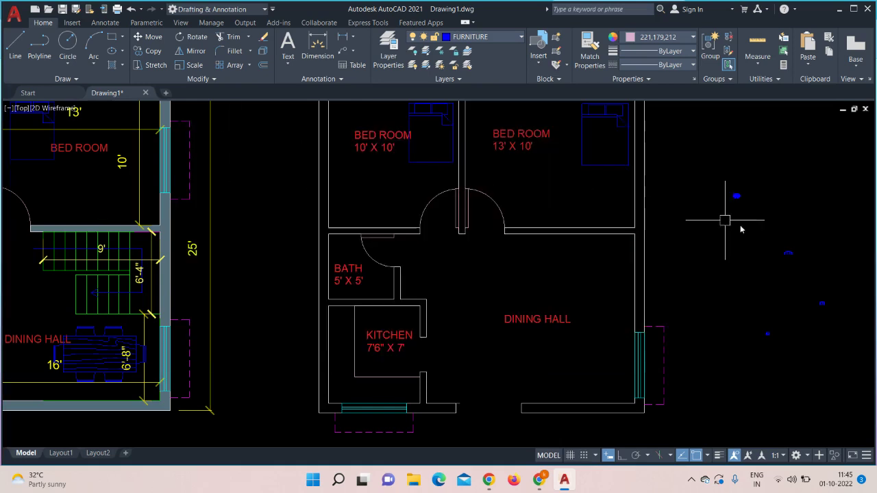
- Scale up the inserted dining set block by a factor of about 11 from its centre
{"action": "scroll", "coordinate": [730, 212], "scroll_direction": "up", "scroll_amount": 3}
{"action": "left_click", "coordinate": [730, 178]}
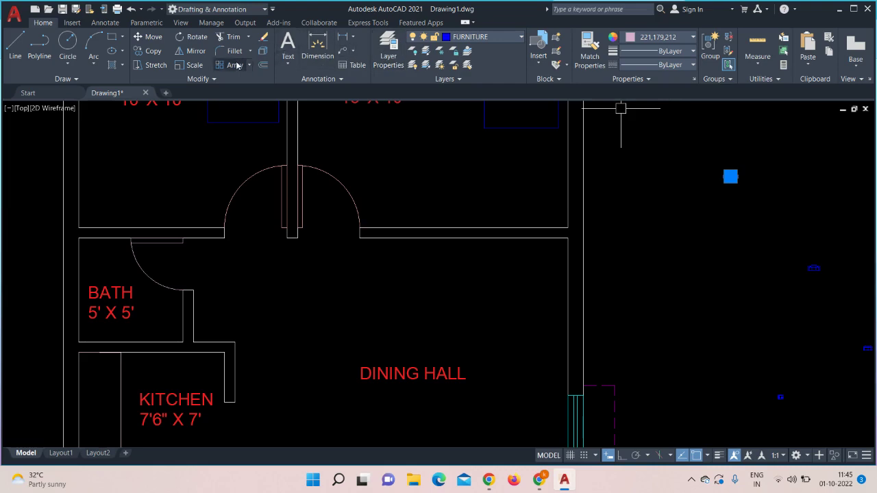
{"action": "left_click", "coordinate": [190, 65]}
{"action": "left_click", "coordinate": [730, 177]}
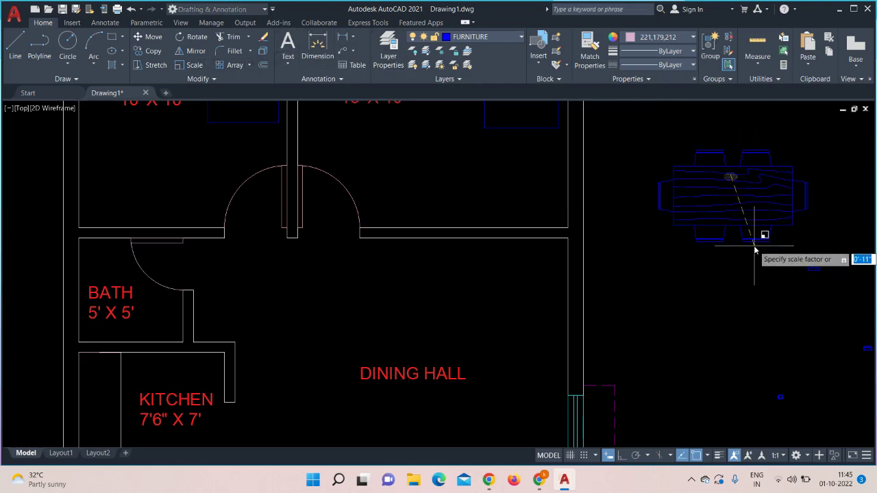
{"action": "left_click", "coordinate": [758, 248]}
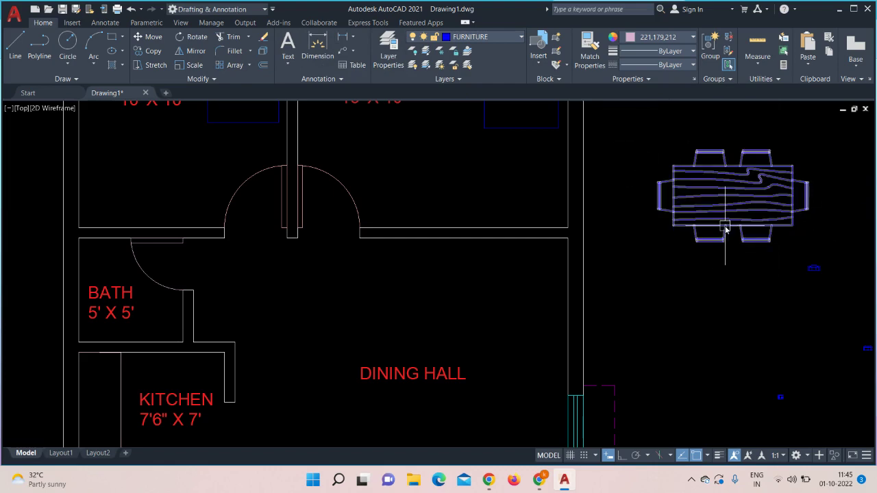
- Move the enlarged dining set into the dining hall, directly below its room name and beside the right-hand window
{"action": "left_click", "coordinate": [748, 198]}
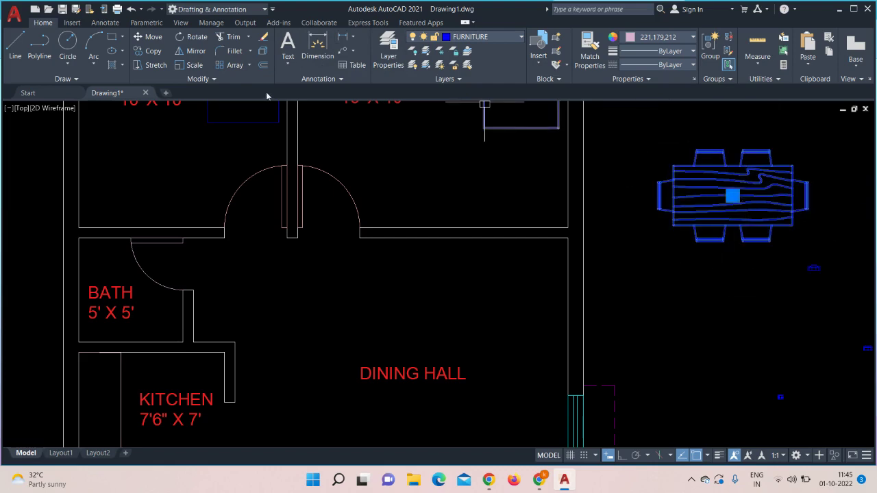
{"action": "left_click", "coordinate": [733, 196]}
{"action": "mouse_move", "coordinate": [450, 348]}
{"action": "middle_mouse_down"}
{"action": "mouse_move", "coordinate": [457, 237]}
{"action": "mouse_move", "coordinate": [470, 211]}
{"action": "middle_mouse_up"}
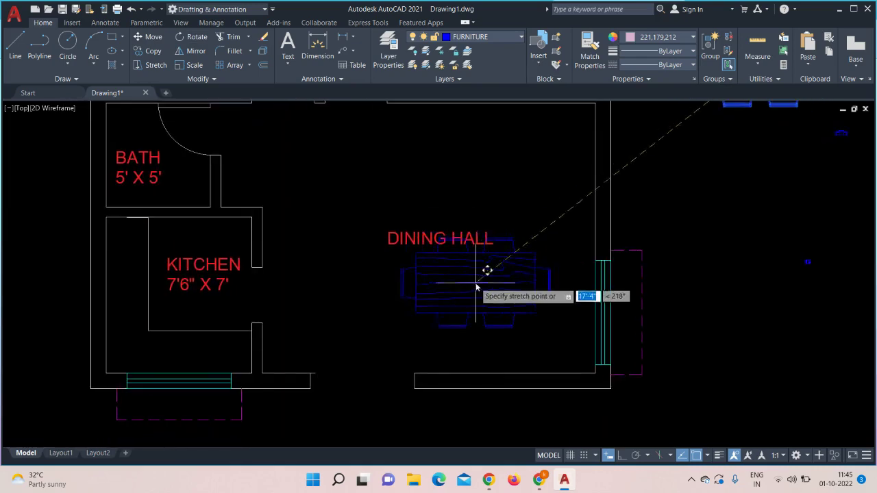
{"action": "left_click", "coordinate": [493, 306]}
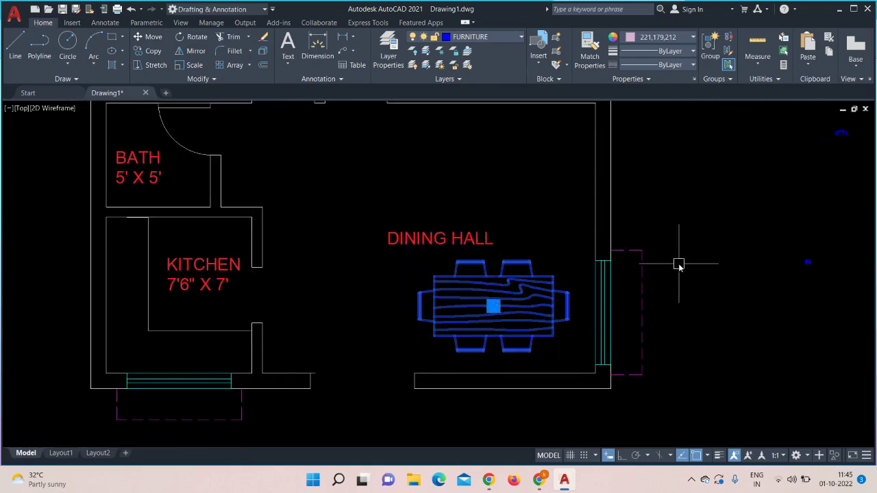
{"action": "scroll", "coordinate": [679, 265], "scroll_direction": "down", "scroll_amount": 4}
{"action": "mouse_move", "coordinate": [703, 261]}
{"action": "middle_mouse_down"}
{"action": "mouse_move", "coordinate": [620, 308]}
{"action": "mouse_move", "coordinate": [573, 317]}
{"action": "middle_mouse_up"}
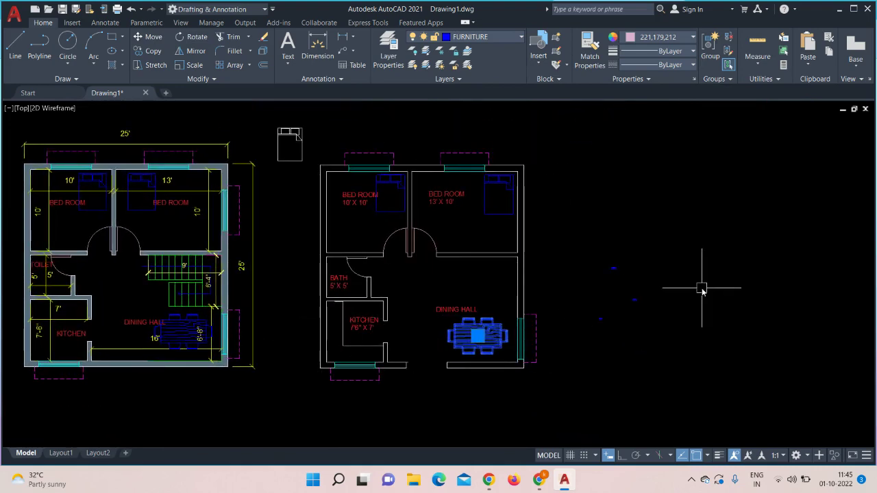
{"action": "scroll", "coordinate": [701, 288], "scroll_direction": "up", "scroll_amount": 6}
{"action": "scroll", "coordinate": [424, 435], "scroll_direction": "up", "scroll_amount": 2}
{"action": "middle_click_drag", "start_coordinate": [348, 372], "coordinate": [707, 217]}
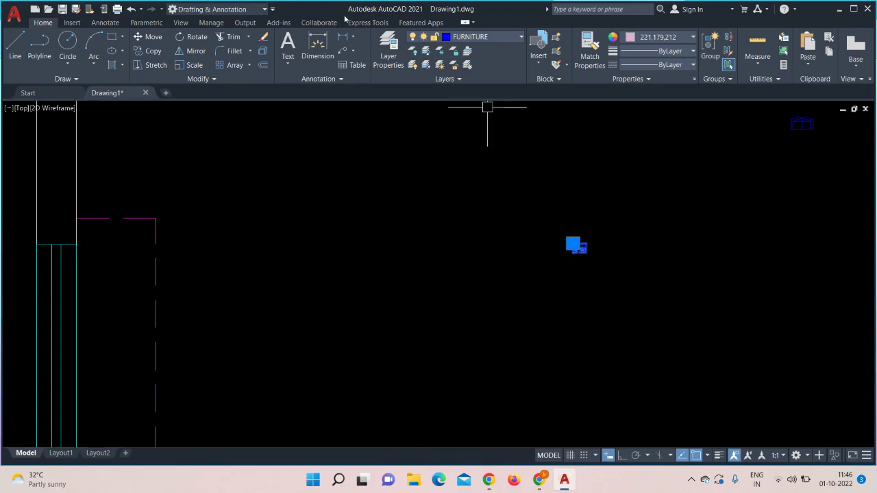
{"action": "left_click", "coordinate": [194, 65]}
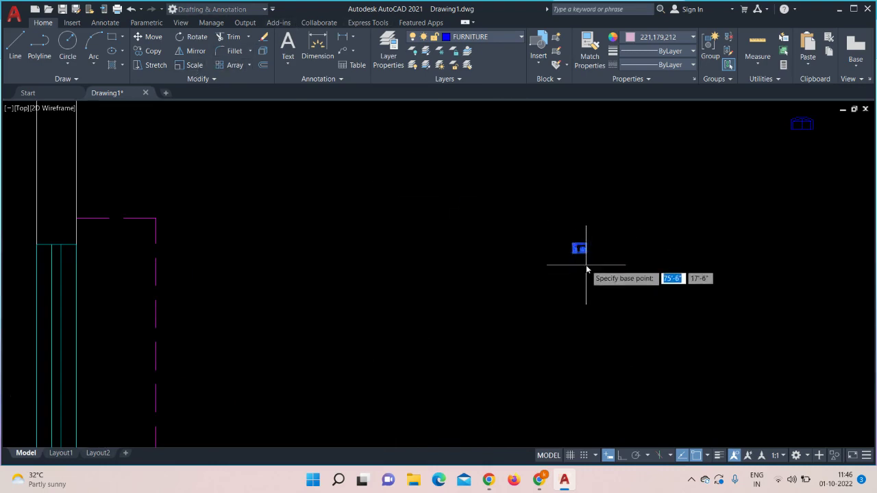
{"action": "left_click", "coordinate": [584, 250]}
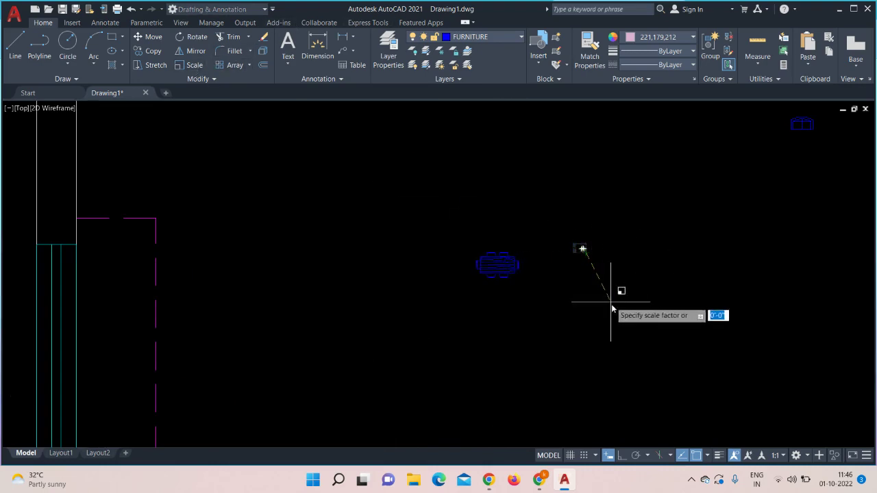
{"action": "left_click", "coordinate": [642, 342]}
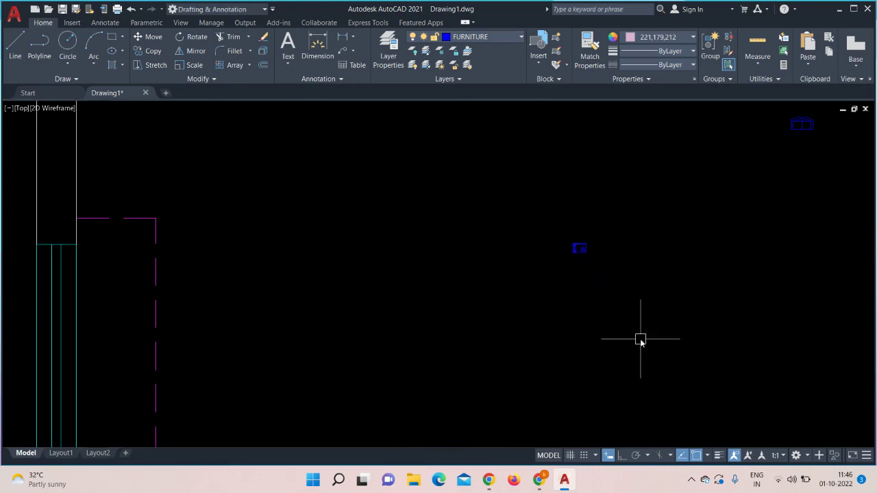
- Scale up the wet bar block by a factor of about 4 from a base point inside it
{"action": "left_click", "coordinate": [580, 249]}
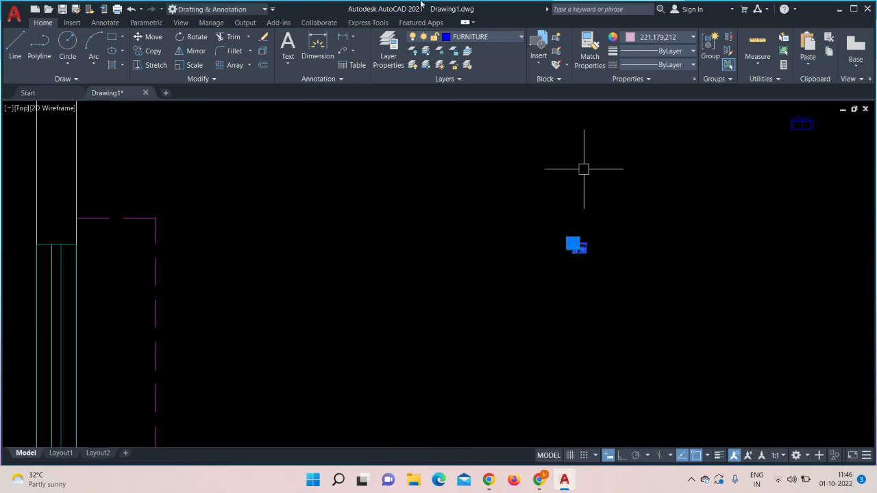
{"action": "left_click", "coordinate": [192, 64]}
{"action": "scroll", "coordinate": [589, 226], "scroll_direction": "up", "scroll_amount": 5}
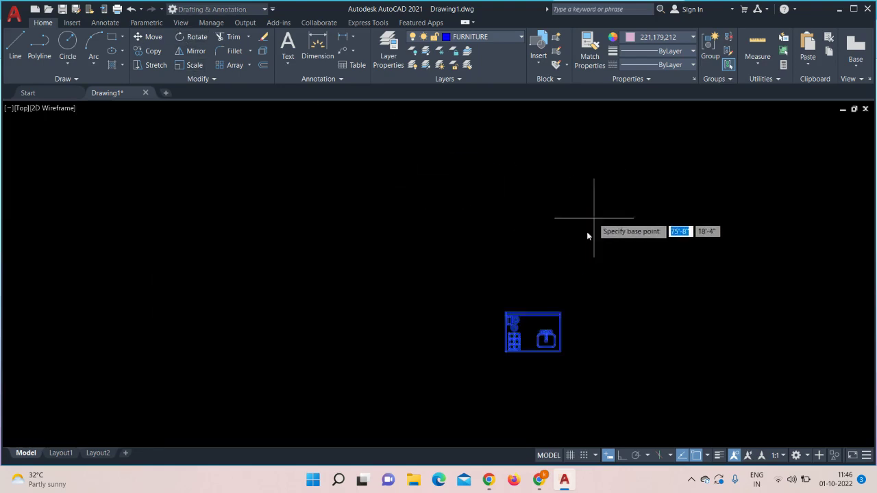
{"action": "left_click", "coordinate": [542, 336]}
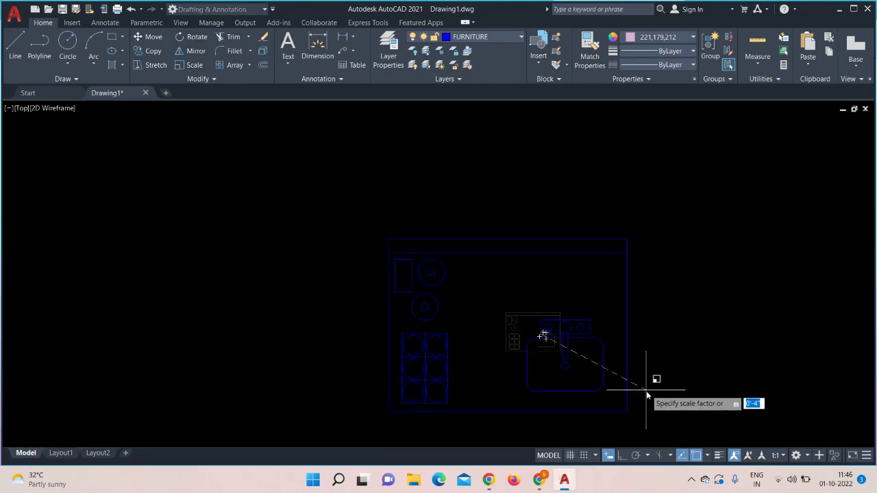
{"action": "left_click", "coordinate": [648, 373]}
- Enlarge the wet bar again from its centre until it is about as deep as the kitchen counter
{"action": "scroll", "coordinate": [640, 320], "scroll_direction": "down", "scroll_amount": 4}
{"action": "scroll", "coordinate": [642, 311], "scroll_direction": "down", "scroll_amount": 8}
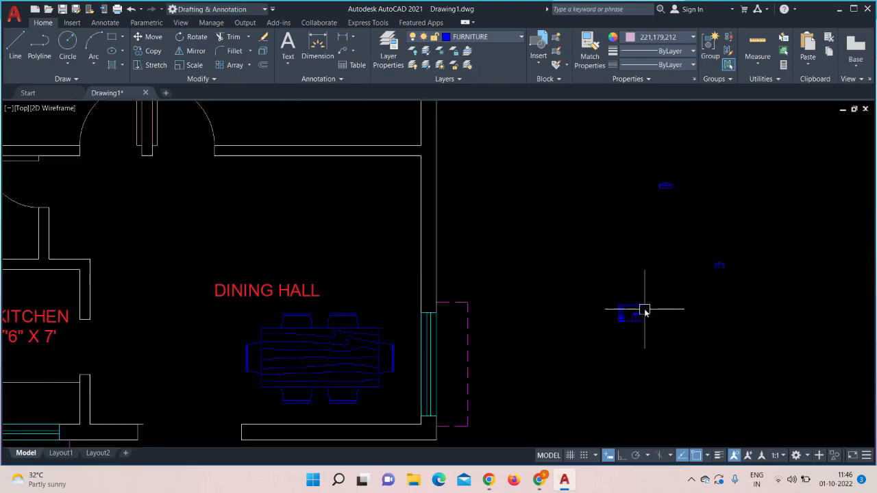
{"action": "middle_click_drag", "start_coordinate": [675, 344], "coordinate": [614, 228]}
{"action": "left_click", "coordinate": [576, 198]}
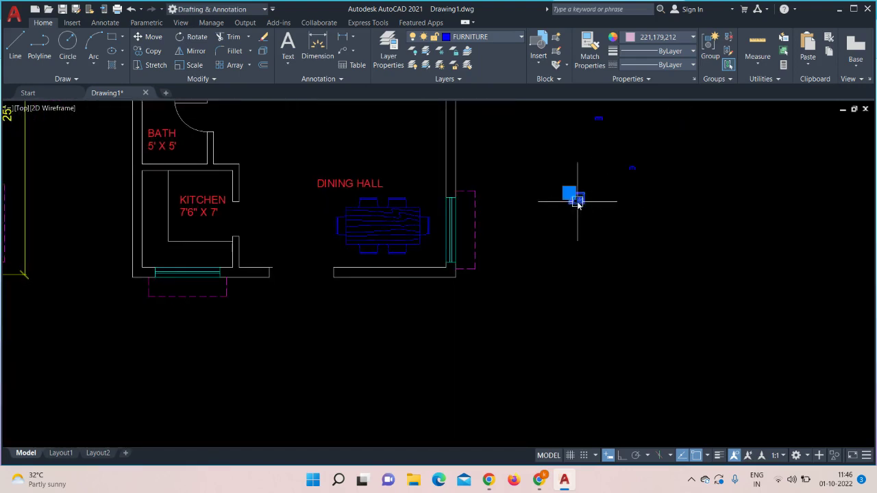
{"action": "left_click", "coordinate": [193, 65]}
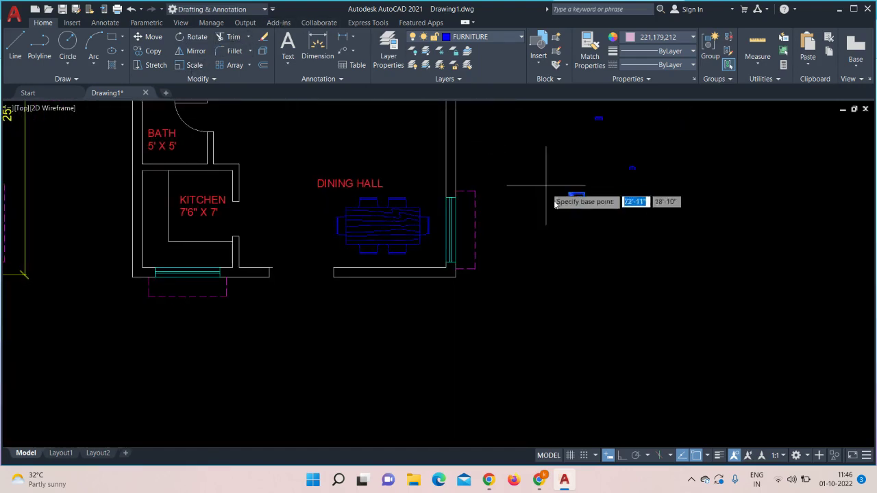
{"action": "left_click", "coordinate": [575, 199]}
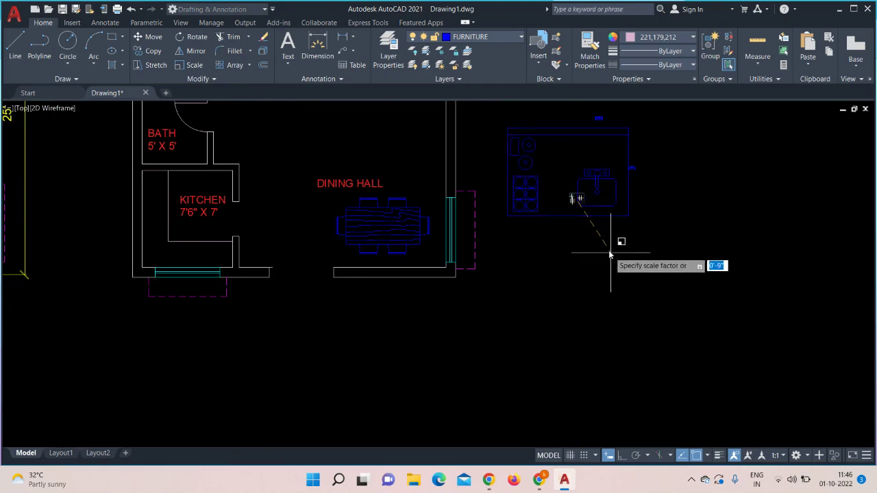
{"action": "left_click", "coordinate": [587, 220]}
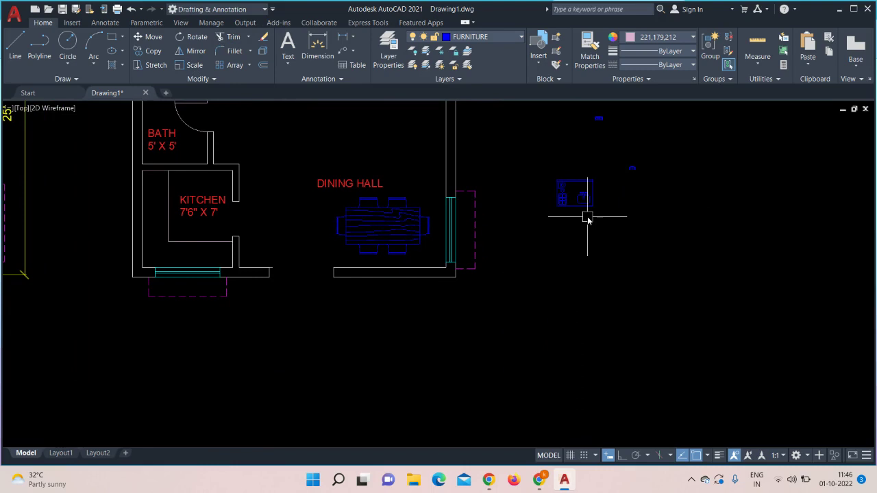
- Move the wet bar onto the kitchen counter along the window wall, starting at the counter's inner corner
{"action": "left_click", "coordinate": [575, 182]}
{"action": "left_click", "coordinate": [149, 37]}
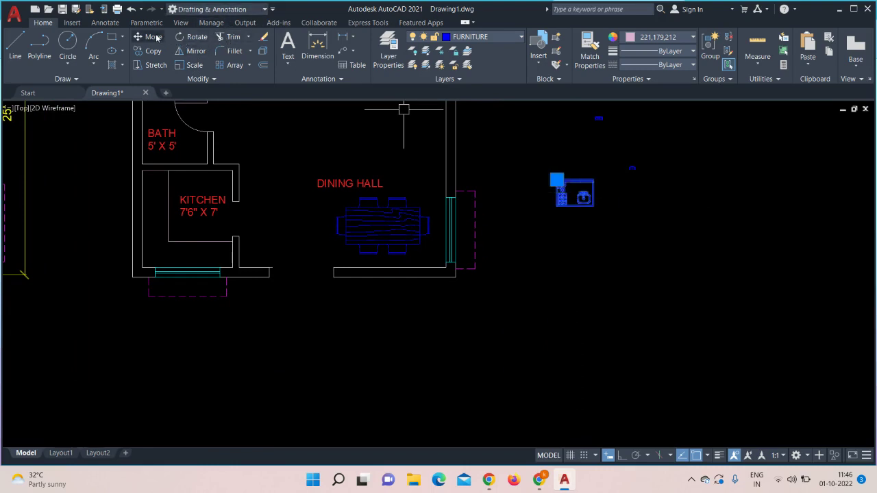
{"action": "left_click", "coordinate": [564, 198]}
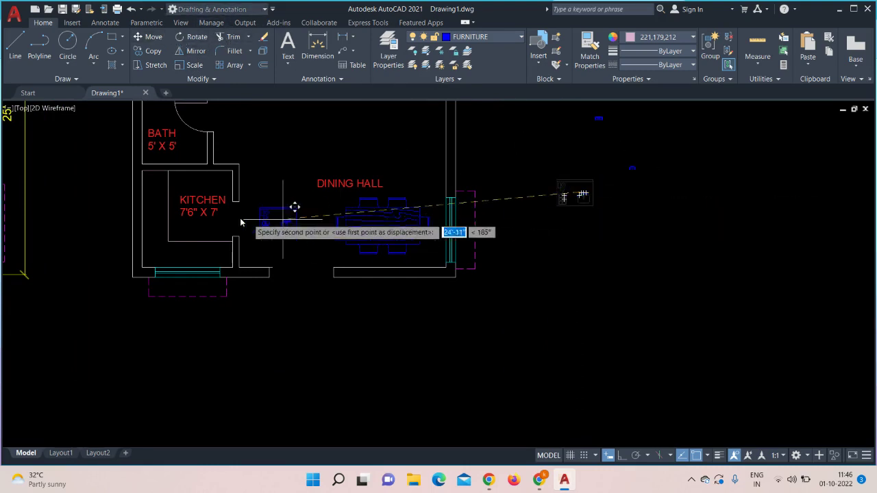
{"action": "left_click", "coordinate": [191, 255]}
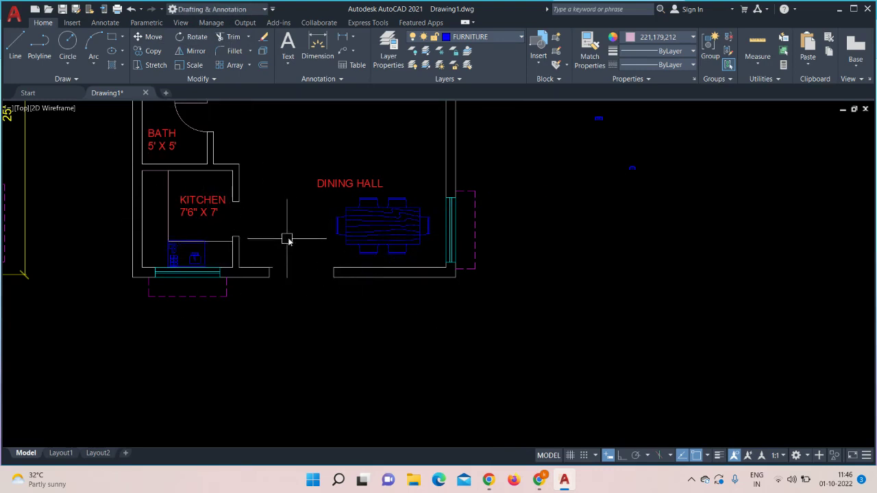
- Scale up the three-seat sofa beside the plan by a factor of about 4.5 from its lower right corner
{"action": "middle_click_drag", "start_coordinate": [291, 236], "coordinate": [175, 371]}
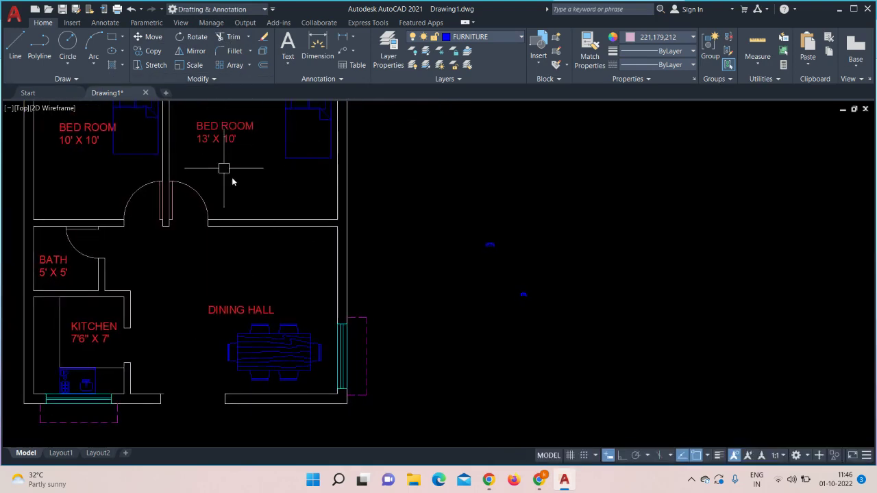
{"action": "middle_click_drag", "start_coordinate": [277, 188], "coordinate": [348, 186]}
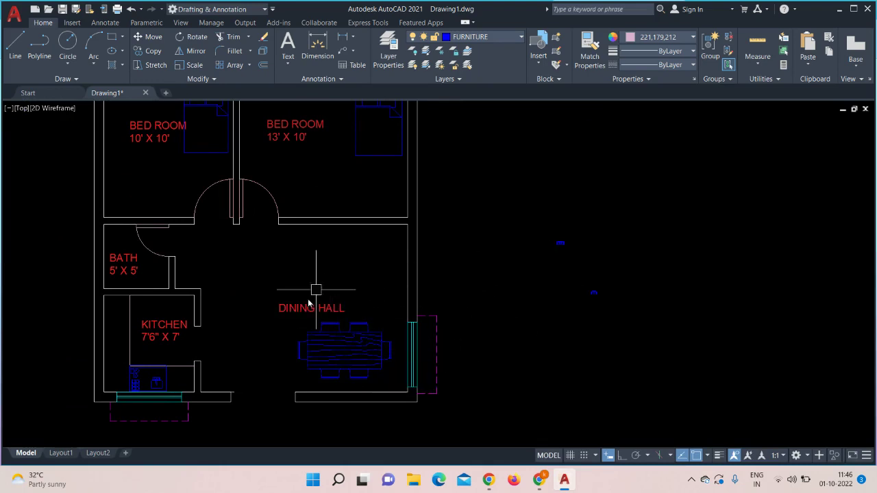
{"action": "scroll", "coordinate": [596, 274], "scroll_direction": "up", "scroll_amount": 4}
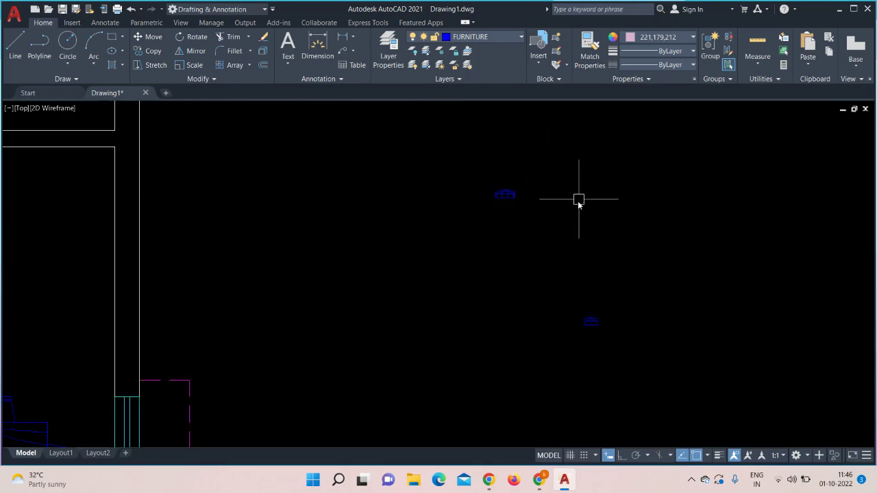
{"action": "scroll", "coordinate": [563, 197], "scroll_direction": "up", "scroll_amount": 2}
{"action": "left_click", "coordinate": [470, 185]}
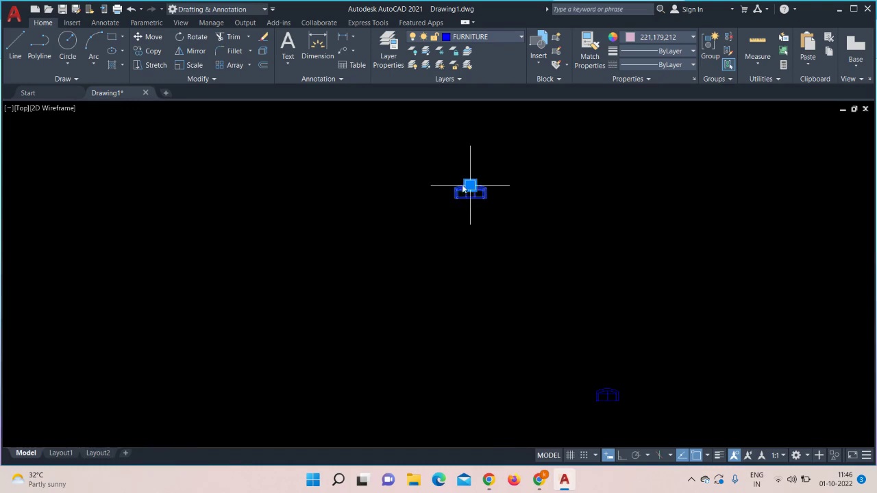
{"action": "left_click", "coordinate": [148, 36]}
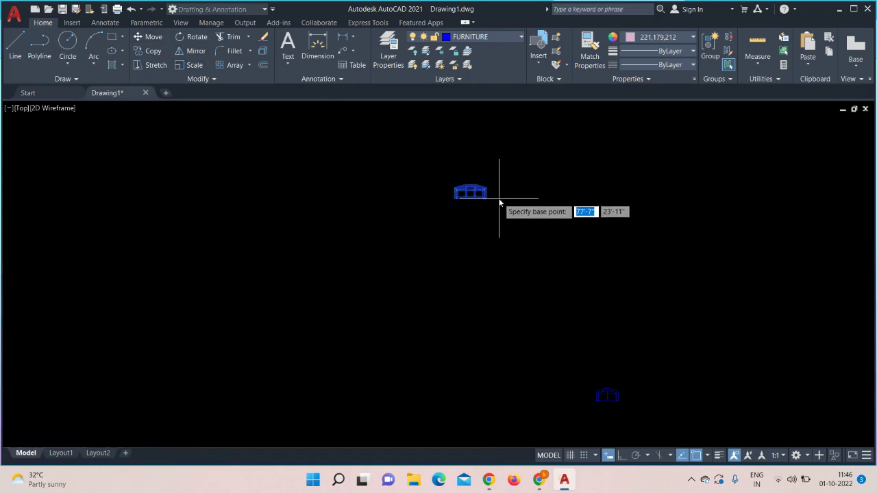
{"action": "left_click", "coordinate": [485, 196]}
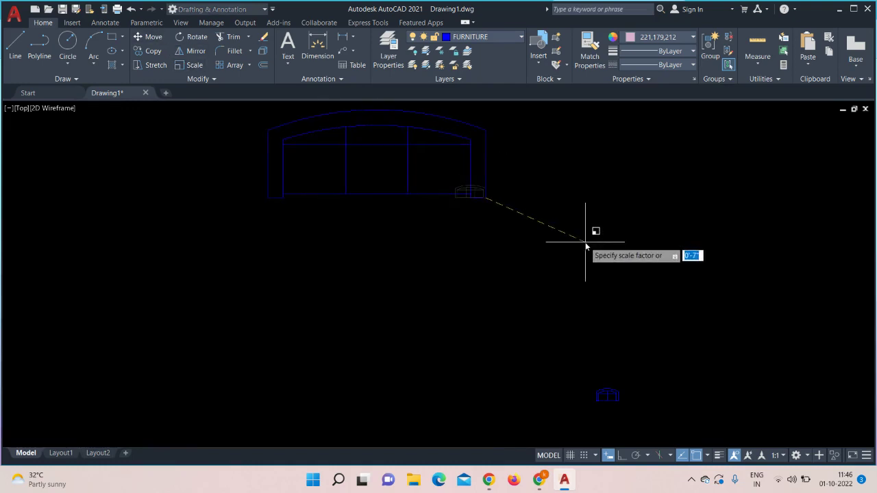
{"action": "left_click", "coordinate": [548, 230]}
{"action": "scroll", "coordinate": [554, 232], "scroll_direction": "down", "scroll_amount": 3}
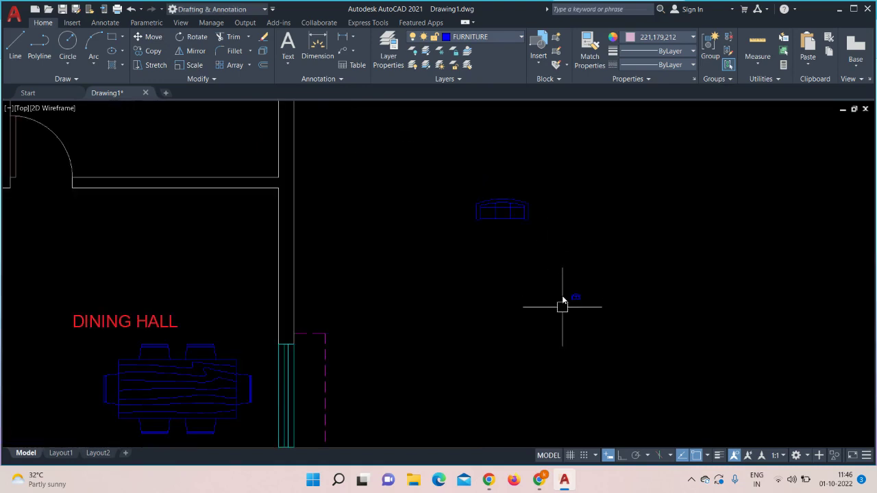
- Scale the three-seat sofa again from its lower right corner to nearly double its size
{"action": "left_click", "coordinate": [515, 220]}
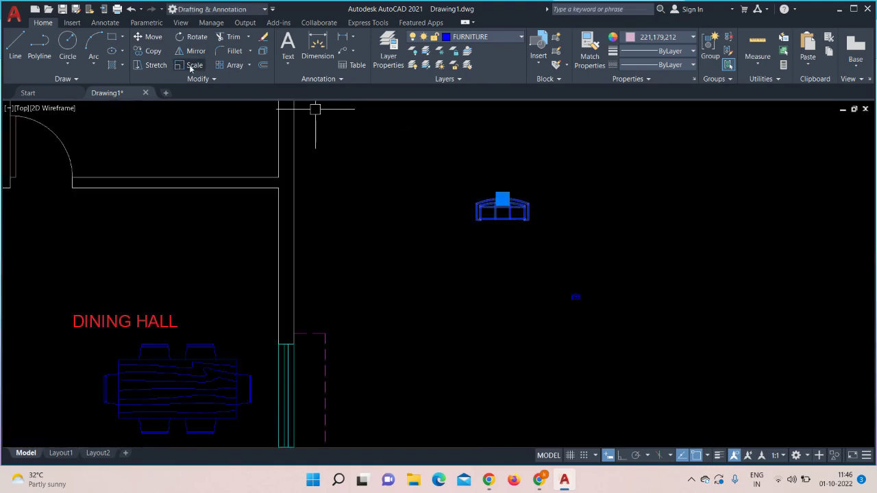
{"action": "left_click", "coordinate": [189, 64]}
{"action": "left_click", "coordinate": [527, 220]}
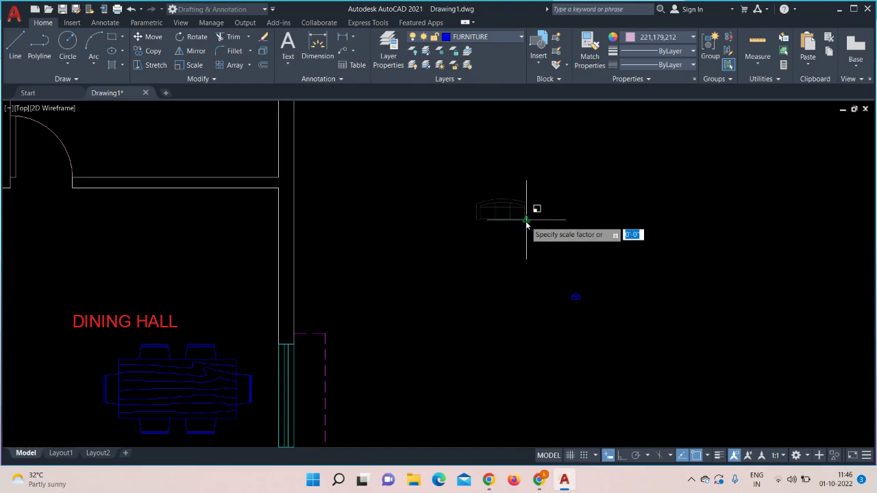
{"action": "left_click", "coordinate": [563, 253]}
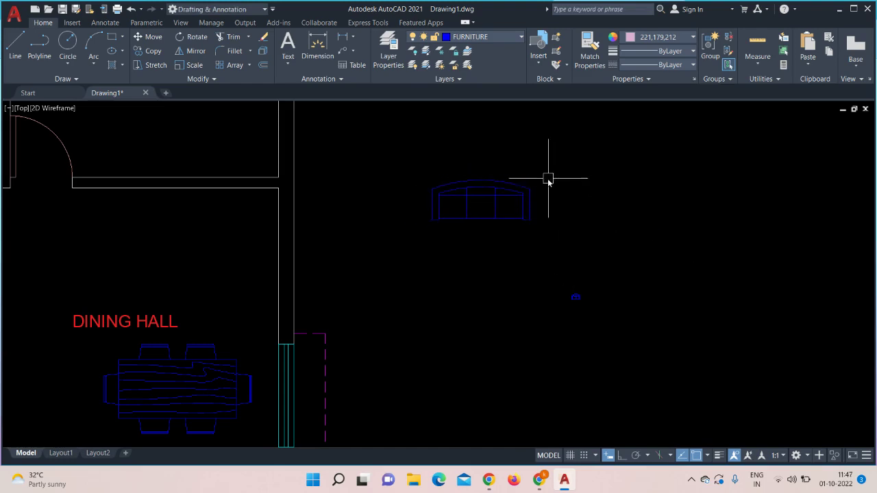
- Move the three-seat sofa by its back midpoint to a spot outside the plan, level with the lower part of the 13' X 10' bedroom
{"action": "left_click", "coordinate": [509, 183]}
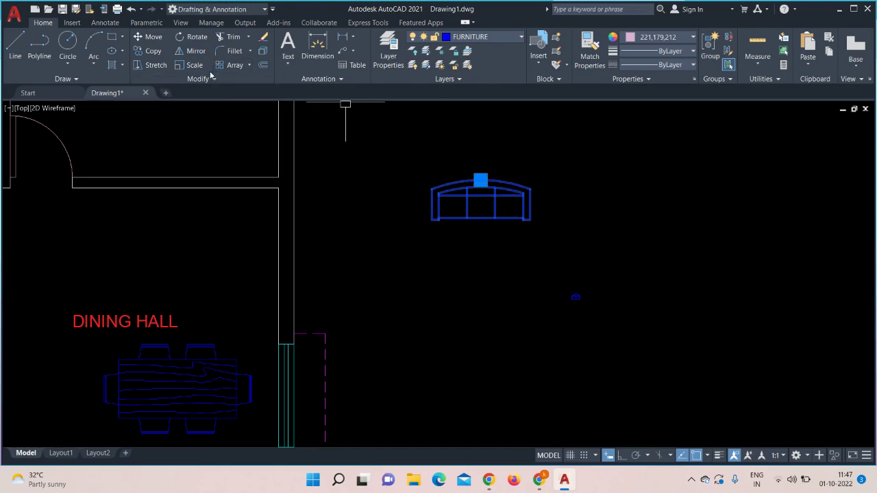
{"action": "left_click", "coordinate": [154, 37]}
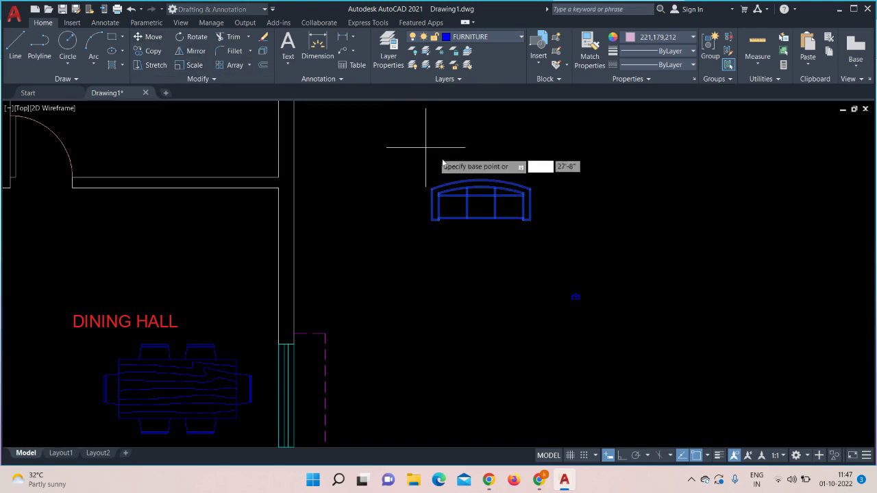
{"action": "left_click", "coordinate": [480, 185]}
{"action": "middle_click_drag", "start_coordinate": [124, 235], "coordinate": [535, 220]}
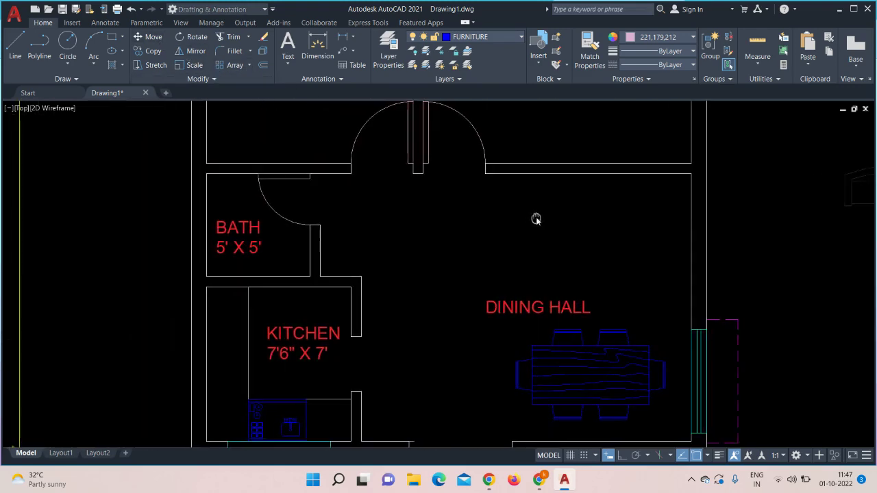
{"action": "scroll", "coordinate": [535, 219], "scroll_direction": "down", "scroll_amount": 2}
{"action": "scroll", "coordinate": [535, 220], "scroll_direction": "down", "scroll_amount": 2}
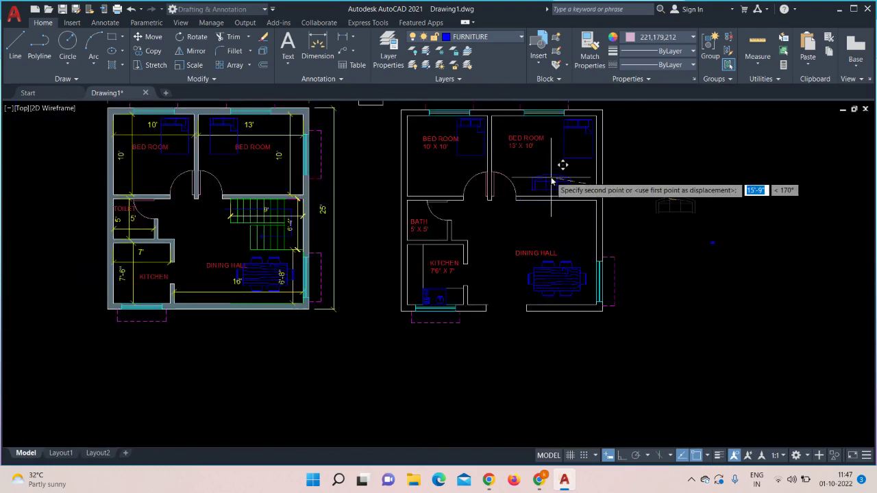
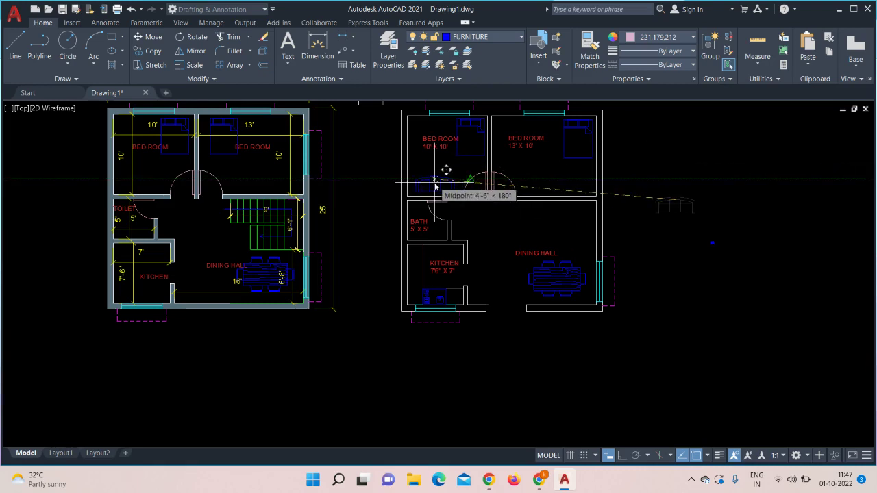
{"action": "left_click", "coordinate": [690, 181]}
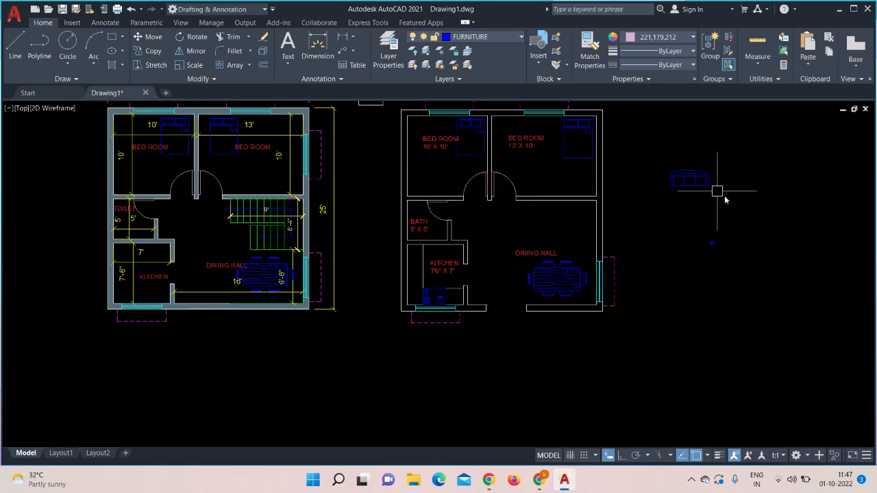
- Rotate the three-seat sofa outside the plan 90° counterclockwise about its lower right corner, with Ortho on
{"action": "left_click", "coordinate": [680, 187]}
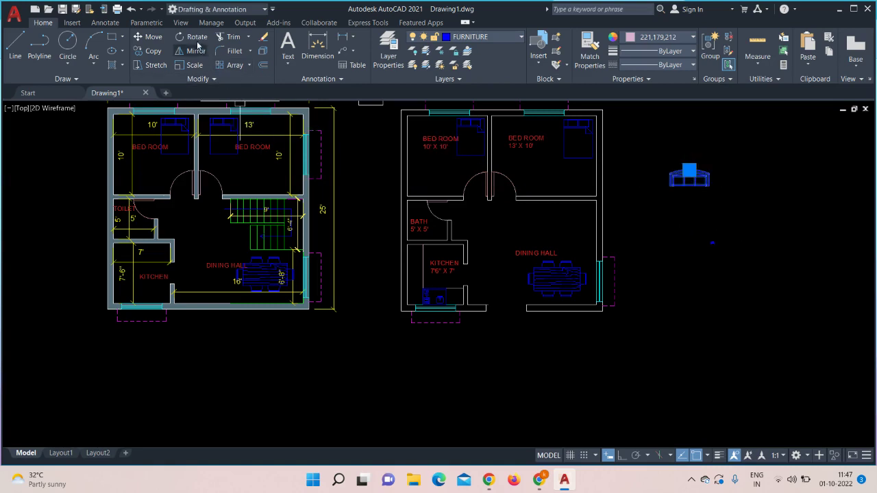
{"action": "left_click", "coordinate": [195, 38]}
{"action": "left_click", "coordinate": [705, 182]}
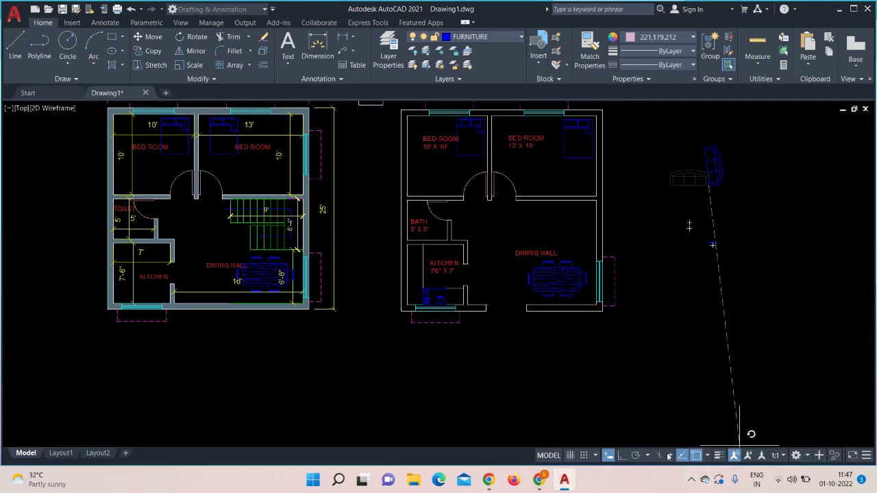
{"action": "left_click", "coordinate": [620, 456]}
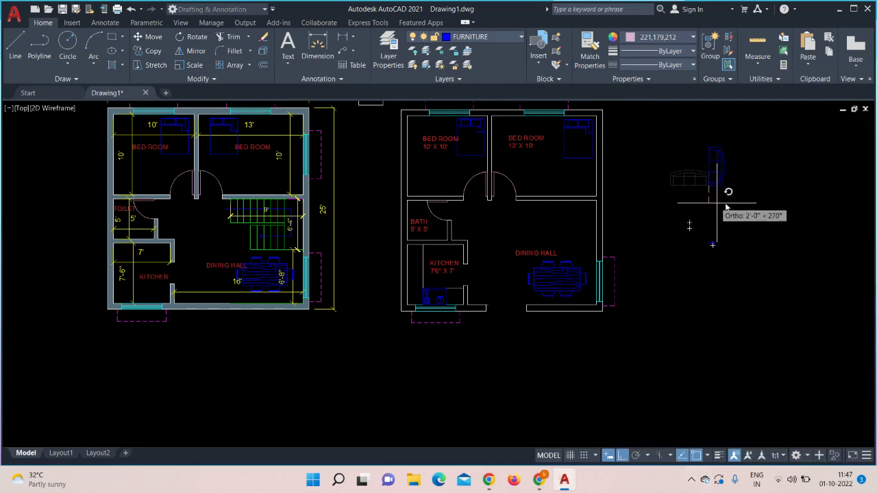
{"action": "left_click", "coordinate": [684, 154]}
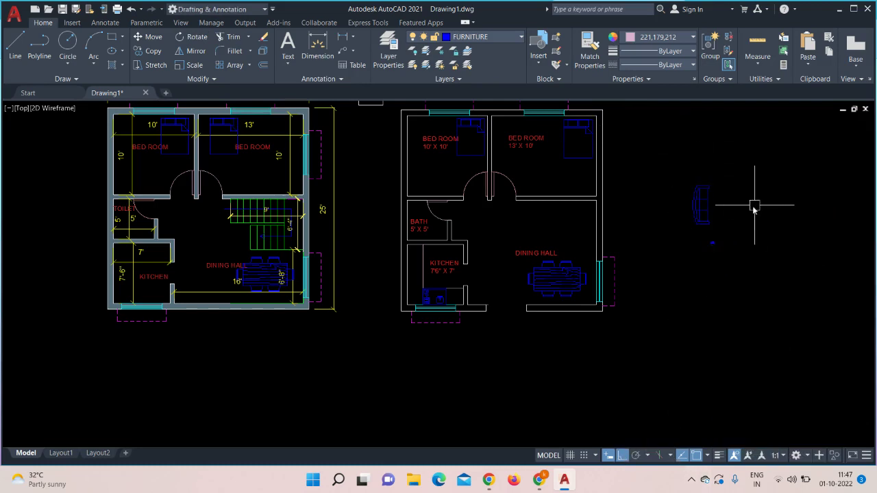
- Copy the rotated sofa, with Ortho off, into the 10' X 10' bedroom along the lower part of its outer wall
{"action": "left_click", "coordinate": [698, 204]}
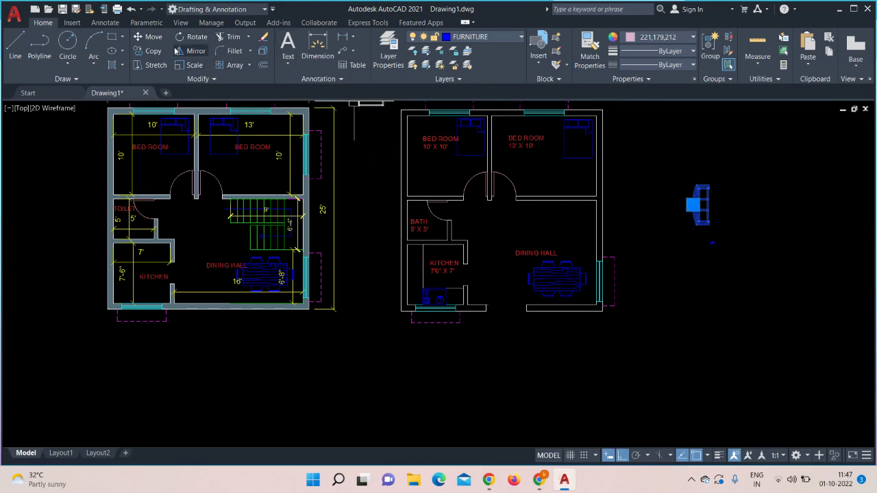
{"action": "left_click", "coordinate": [697, 209]}
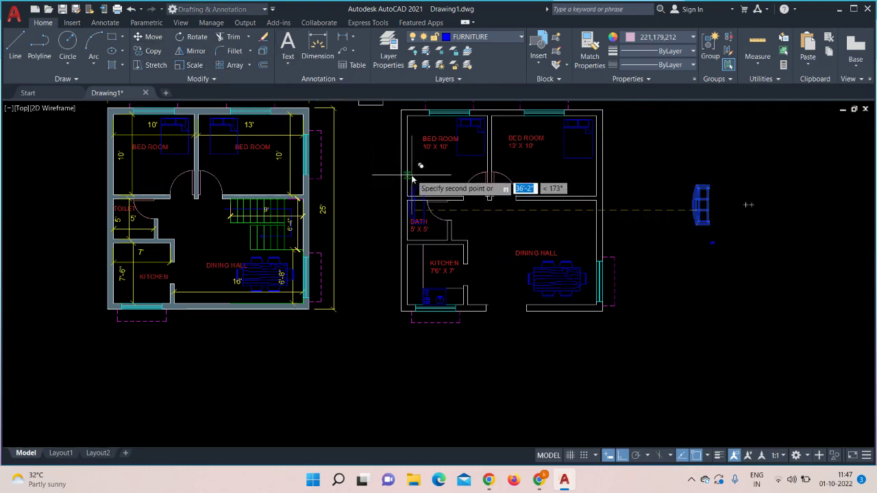
{"action": "left_click", "coordinate": [622, 456]}
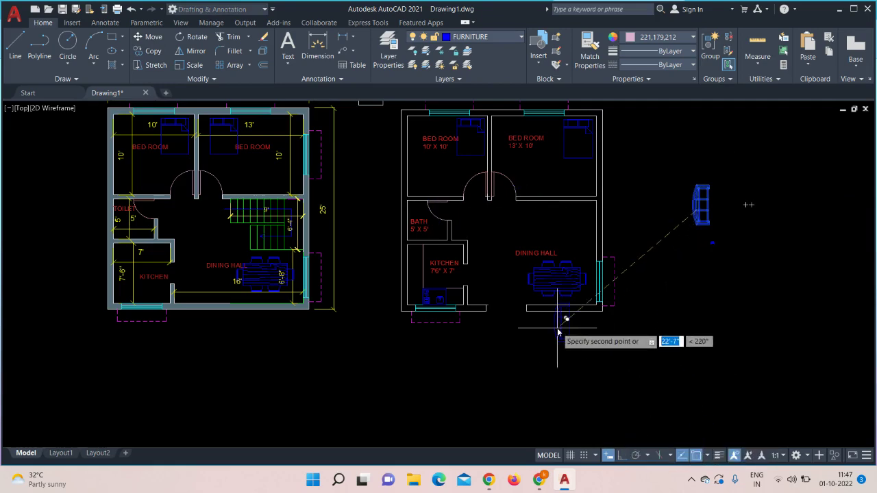
{"action": "scroll", "coordinate": [557, 323], "scroll_direction": "up", "scroll_amount": 5}
{"action": "middle_click_drag", "start_coordinate": [277, 186], "coordinate": [772, 434]}
{"action": "middle_click_drag", "start_coordinate": [698, 113], "coordinate": [622, 466]}
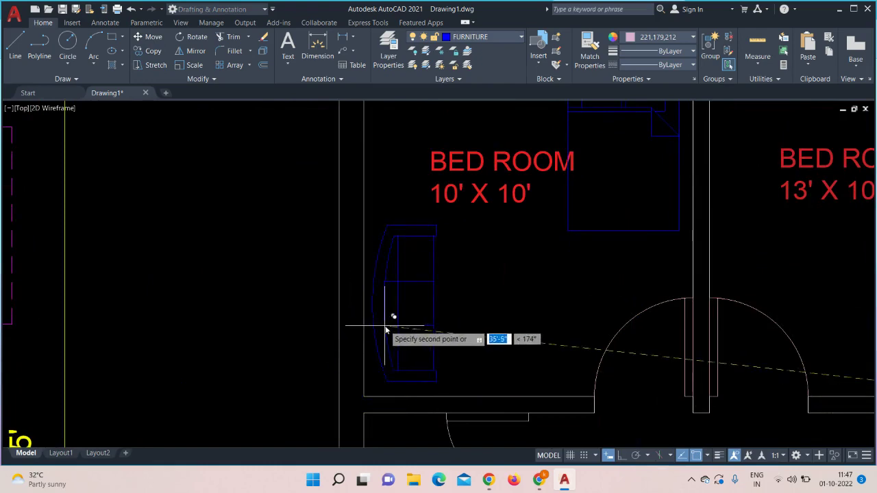
{"action": "left_click", "coordinate": [391, 321]}
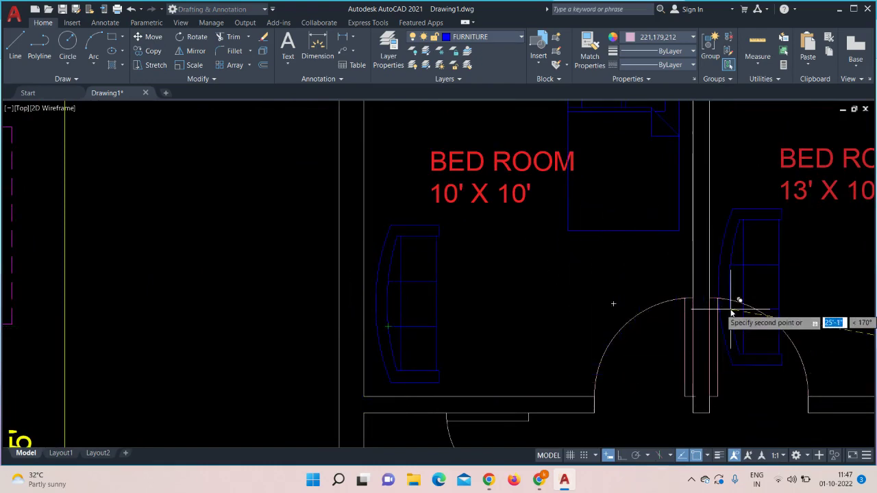
- Place a second sofa copy in the 13' X 10' bedroom, against the partition wall beside the room name, and end the copying
{"action": "scroll", "coordinate": [733, 308], "scroll_direction": "down", "scroll_amount": 3}
{"action": "middle_click_drag", "start_coordinate": [646, 347], "coordinate": [422, 343]}
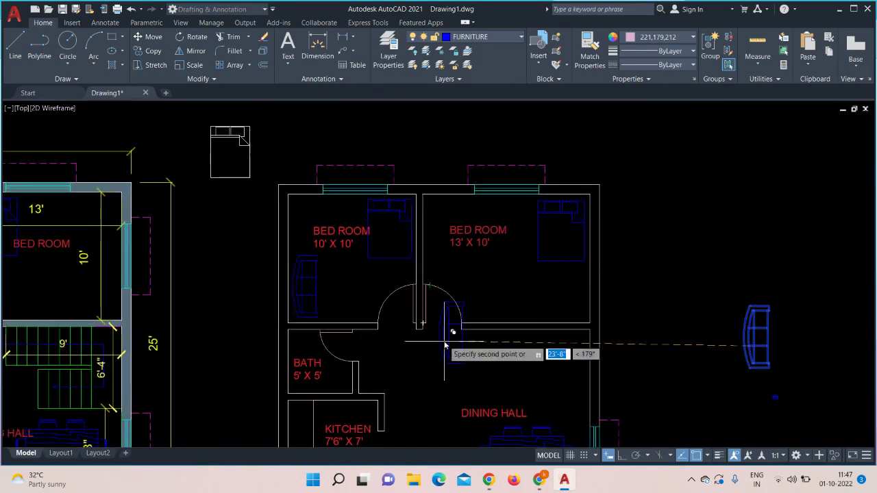
{"action": "left_click", "coordinate": [434, 241]}
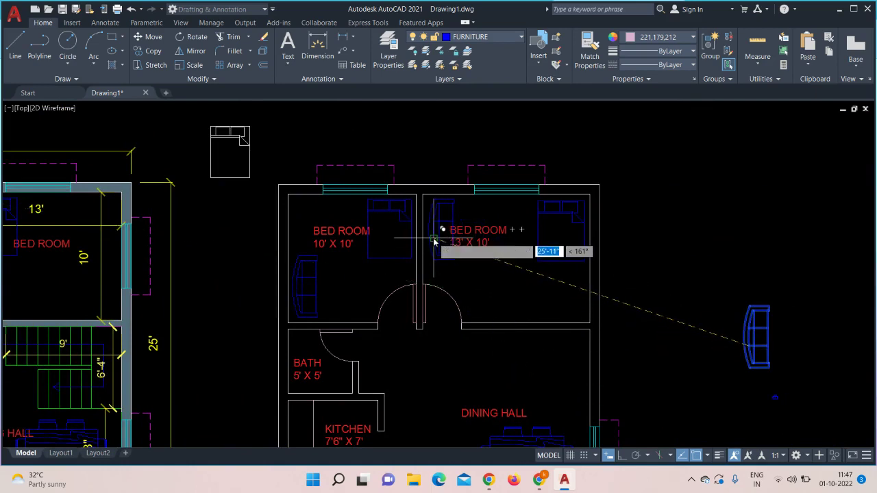
{"action": "key", "text": "Escape"}
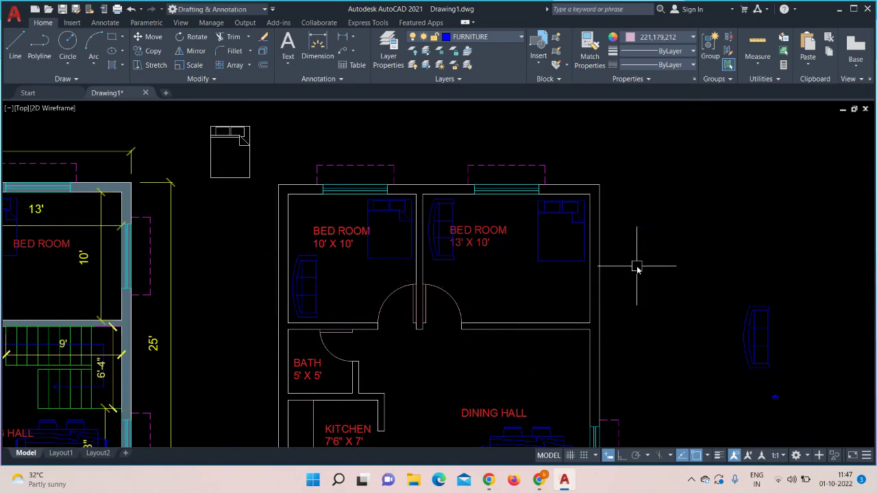
- Delete the leftover sofas outside the plan and the spare white bed above the gap between the two plans
{"action": "left_click", "coordinate": [786, 256]}
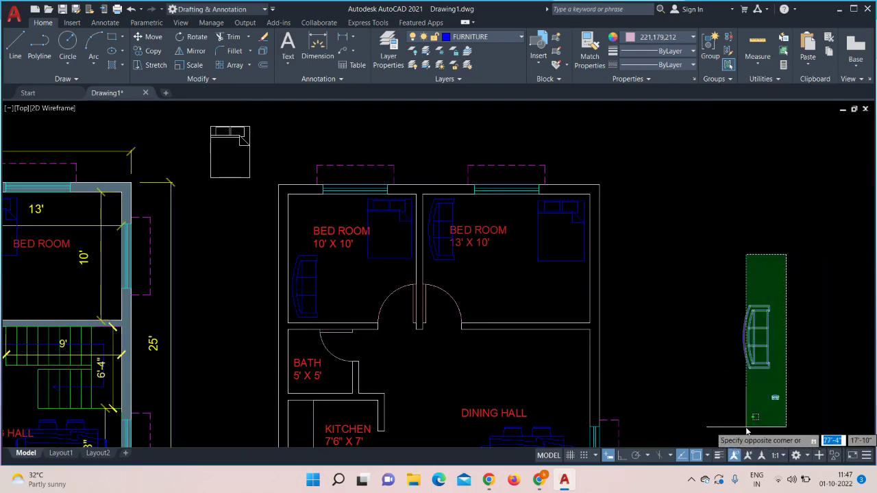
{"action": "left_click", "coordinate": [747, 431]}
{"action": "scroll", "coordinate": [744, 418], "scroll_direction": "down", "scroll_amount": 4}
{"action": "middle_click_drag", "start_coordinate": [758, 402], "coordinate": [695, 285]}
{"action": "scroll", "coordinate": [499, 161], "scroll_direction": "up", "scroll_amount": 4}
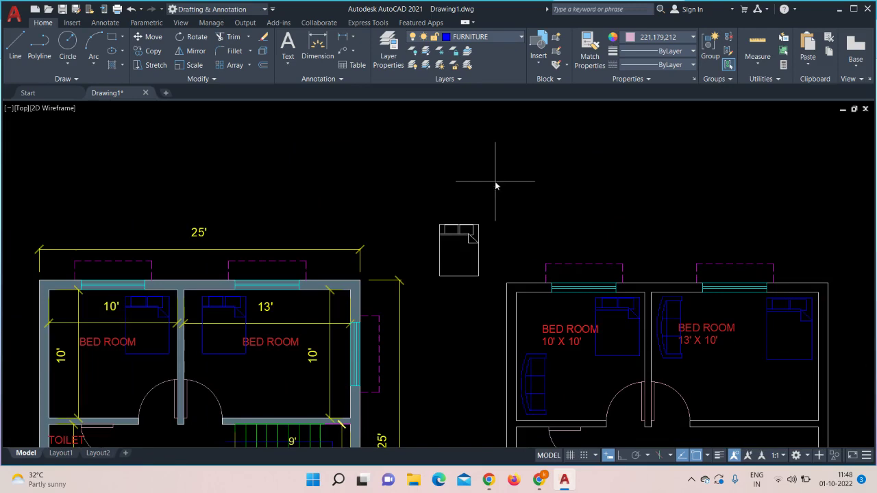
{"action": "left_click", "coordinate": [496, 185]}
{"action": "left_click", "coordinate": [429, 317]}
{"action": "key", "text": "Delete"}
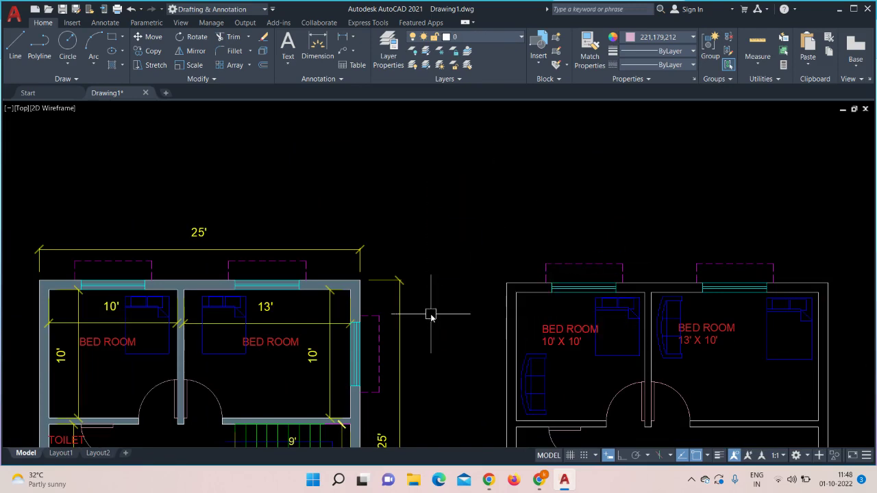
- Insert the Lamp - Table block from DesignCenter's Home - Space Planner blocks into the 13' X 10' bedroom, then close DesignCenter
{"action": "middle_click_drag", "start_coordinate": [489, 357], "coordinate": [485, 252]}
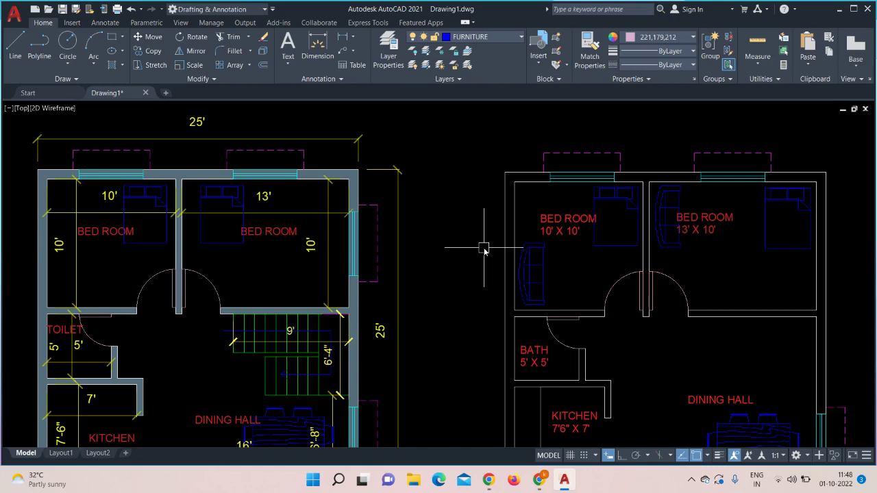
{"action": "key", "text": "ctrl+2"}
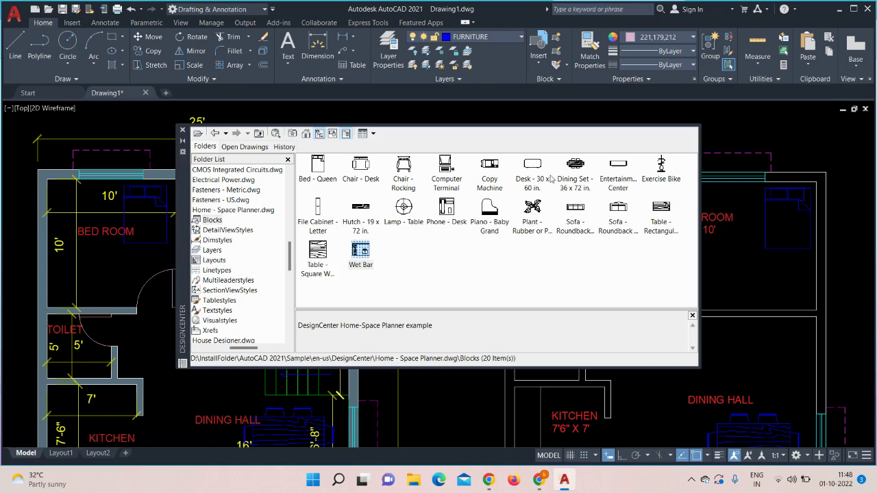
{"action": "left_click_drag", "start_coordinate": [402, 213], "coordinate": [585, 255]}
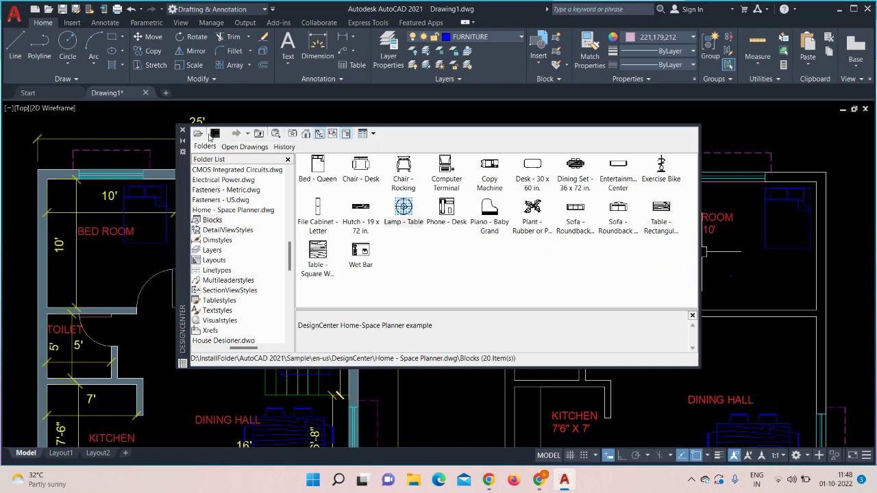
{"action": "left_click", "coordinate": [182, 130]}
- Scale up the lamp table from its centre until it is roughly half as wide as the bed
{"action": "scroll", "coordinate": [622, 267], "scroll_direction": "up", "scroll_amount": 5}
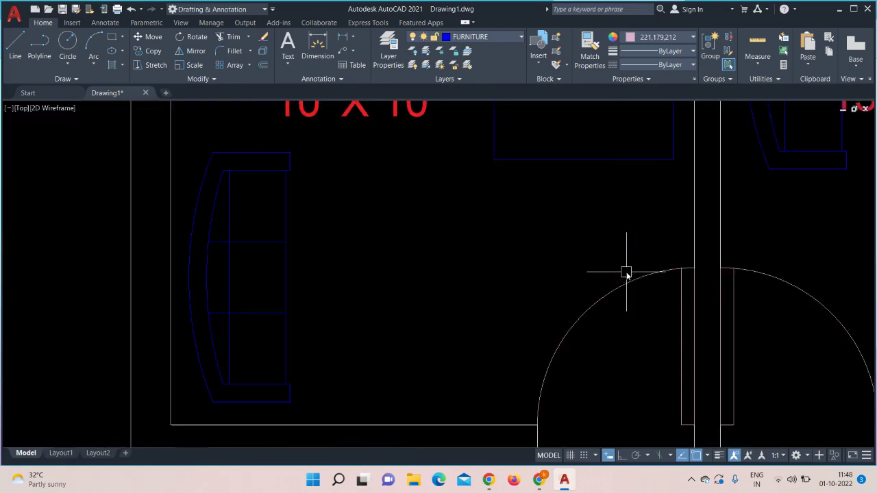
{"action": "mouse_move", "coordinate": [784, 290]}
{"action": "middle_mouse_down"}
{"action": "mouse_move", "coordinate": [617, 308]}
{"action": "mouse_move", "coordinate": [192, 286]}
{"action": "middle_mouse_up"}
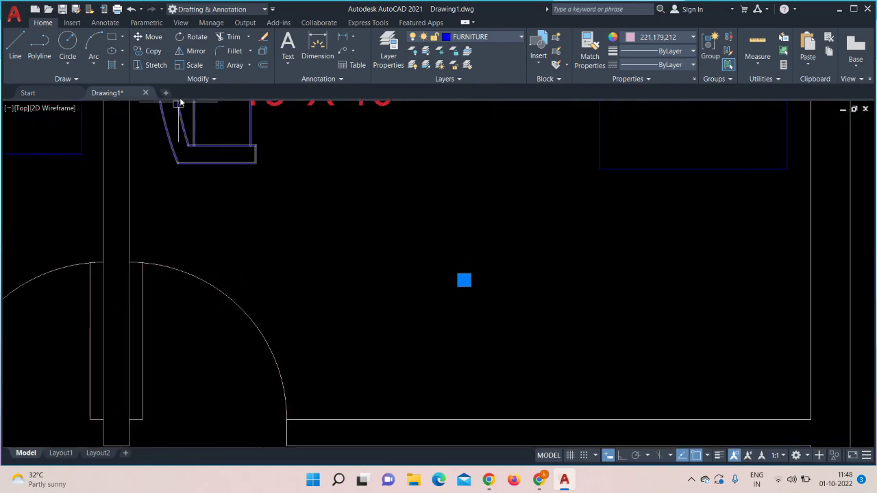
{"action": "left_click", "coordinate": [193, 65]}
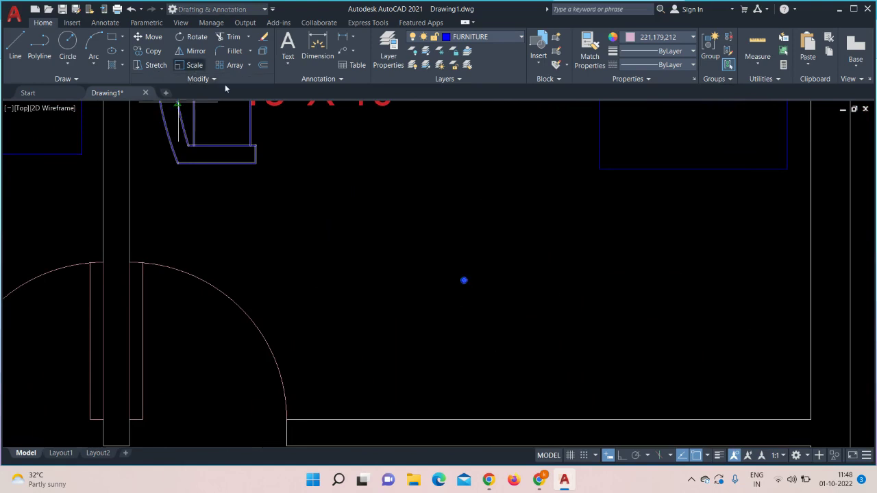
{"action": "left_click", "coordinate": [464, 280]}
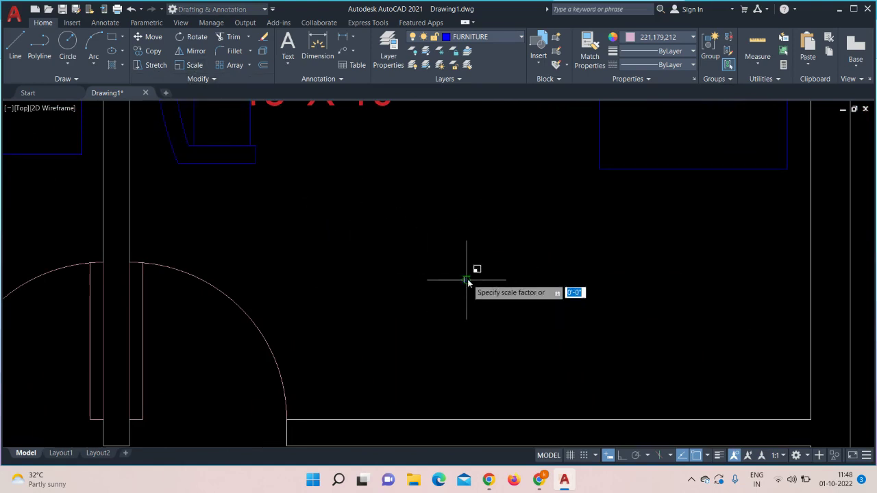
{"action": "left_click", "coordinate": [505, 305]}
{"action": "scroll", "coordinate": [505, 310], "scroll_direction": "down", "scroll_amount": 4}
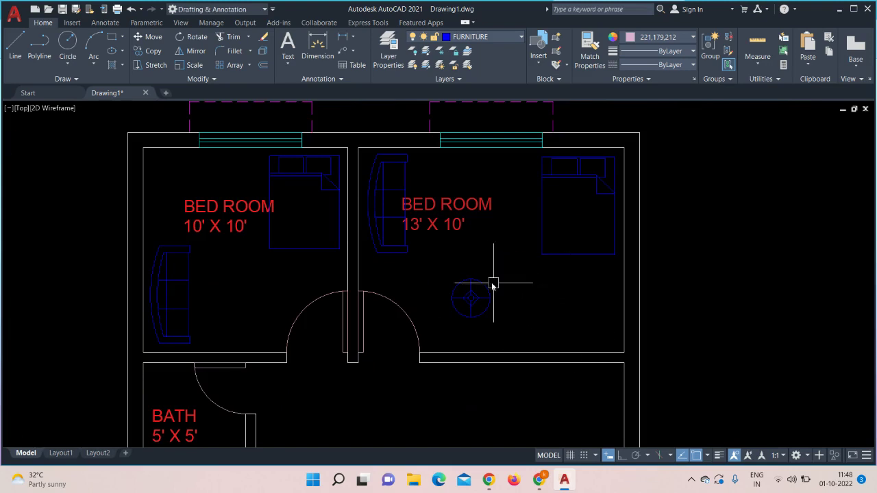
- Move the lamp table by its centre to the front of the sofa in the 10' X 10' bedroom
{"action": "left_click", "coordinate": [472, 296]}
{"action": "key", "text": "Escape"}
{"action": "left_click", "coordinate": [472, 296]}
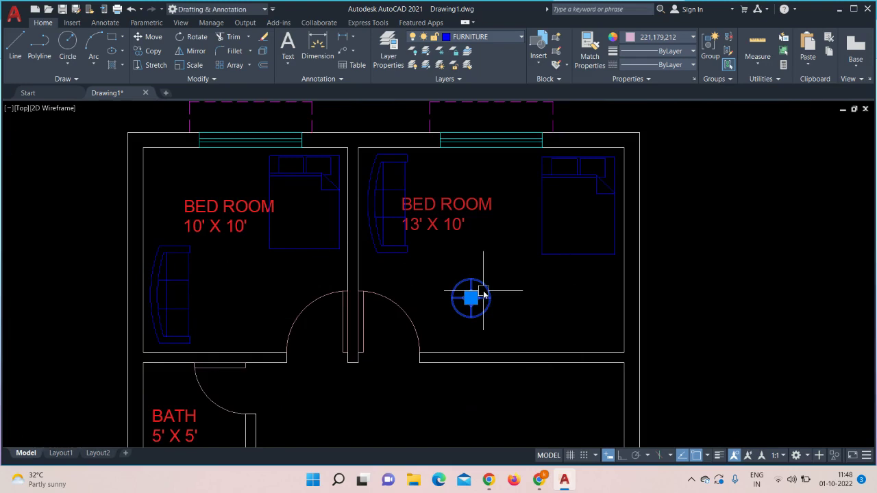
{"action": "left_click", "coordinate": [151, 39]}
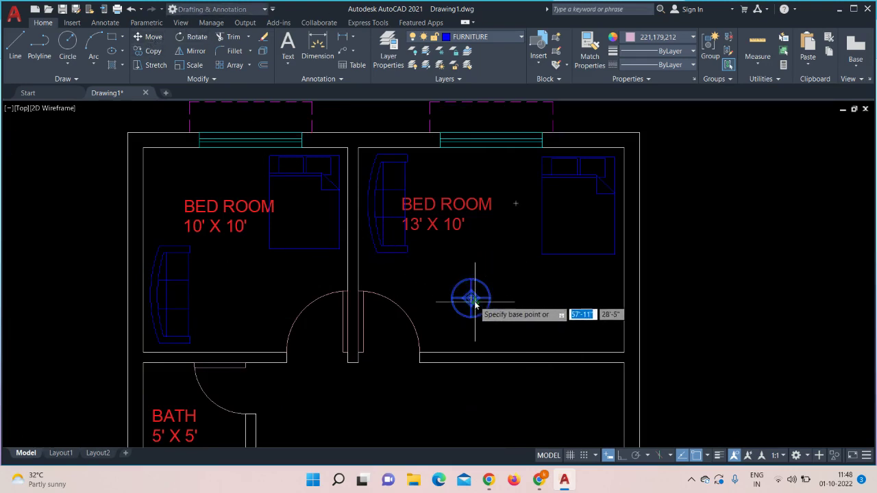
{"action": "left_click", "coordinate": [470, 297]}
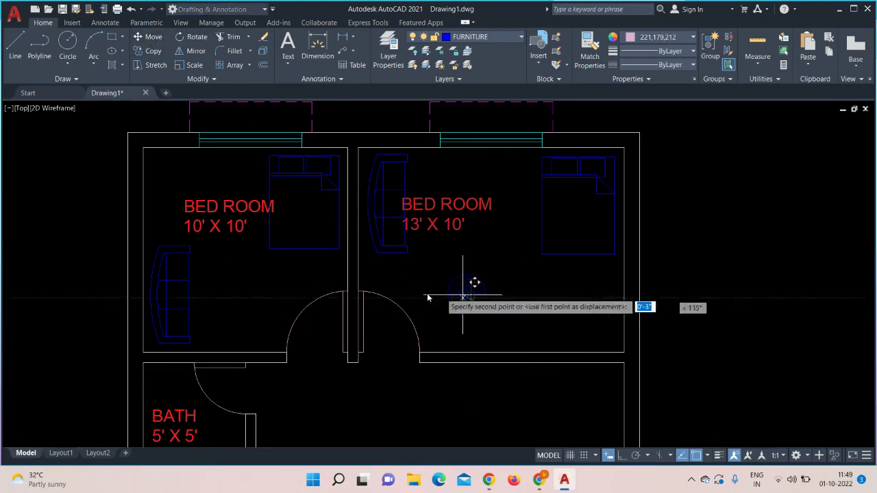
{"action": "left_click", "coordinate": [225, 294]}
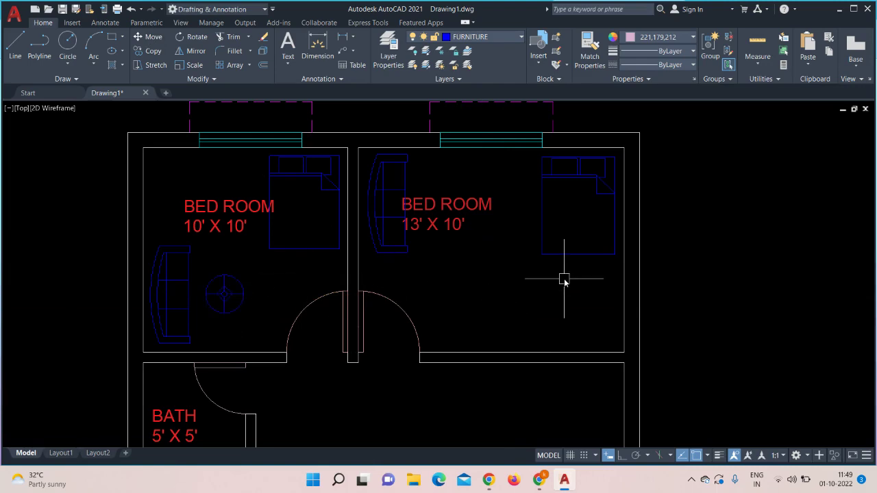
{"action": "scroll", "coordinate": [564, 278], "scroll_direction": "down", "scroll_amount": 3}
{"action": "scroll", "coordinate": [569, 346], "scroll_direction": "down", "scroll_amount": 1}
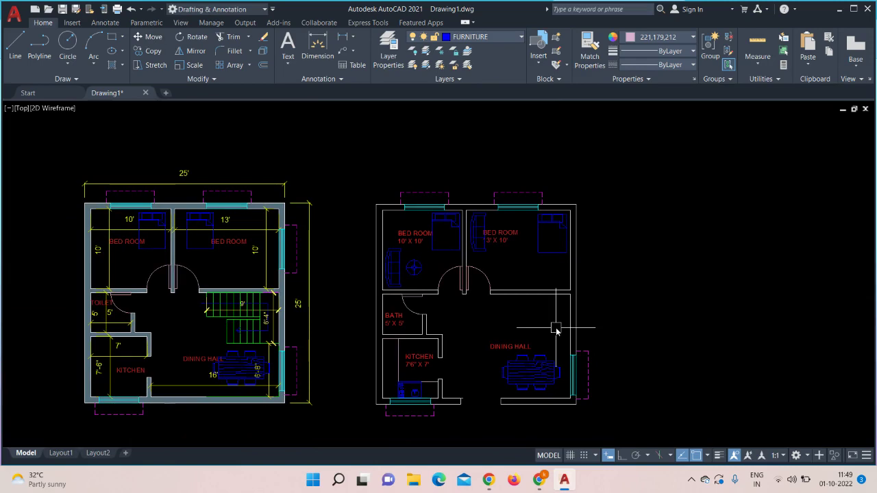
- Add a linear dimension along the full length of the unhatched plan's outer wall on the dining hall window side
{"action": "scroll", "coordinate": [556, 331], "scroll_direction": "up", "scroll_amount": 2}
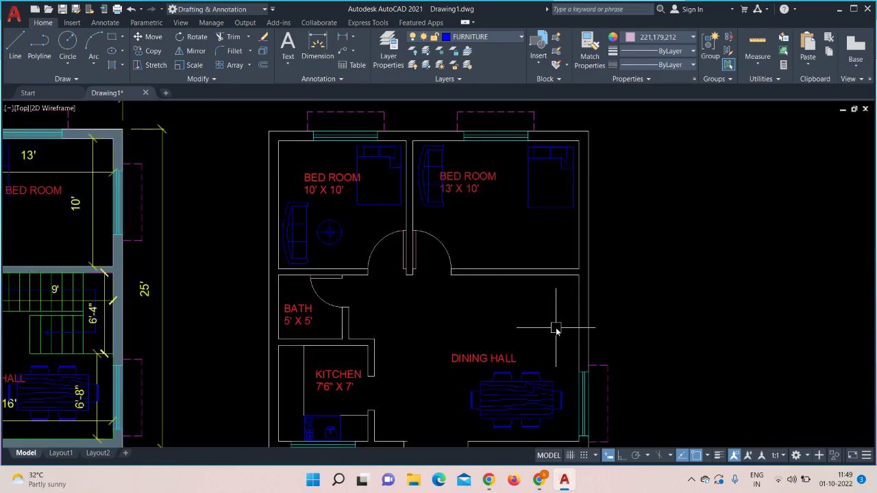
{"action": "middle_click_drag", "start_coordinate": [556, 330], "coordinate": [722, 304]}
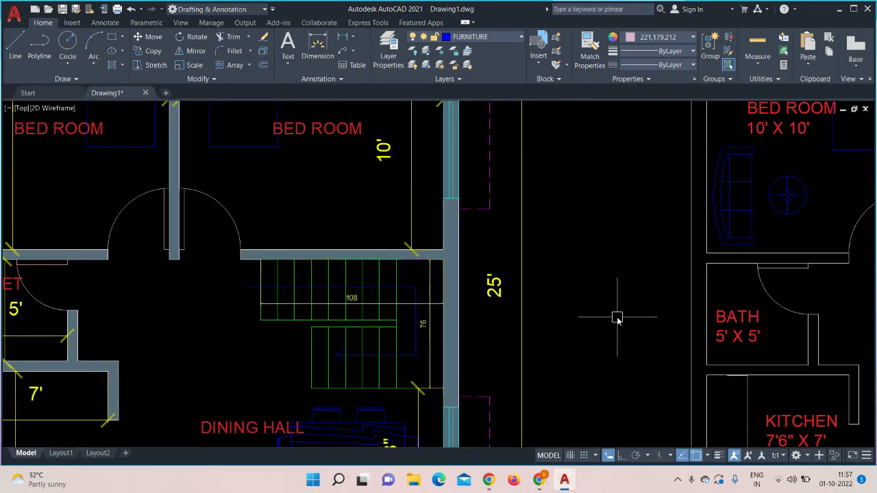
{"action": "scroll", "coordinate": [618, 315], "scroll_direction": "down", "scroll_amount": 4}
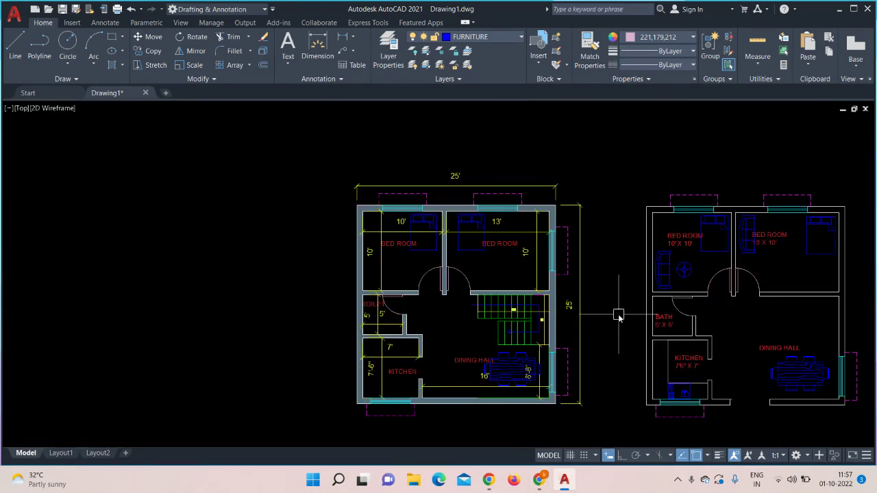
{"action": "scroll", "coordinate": [581, 218], "scroll_direction": "up", "scroll_amount": 4}
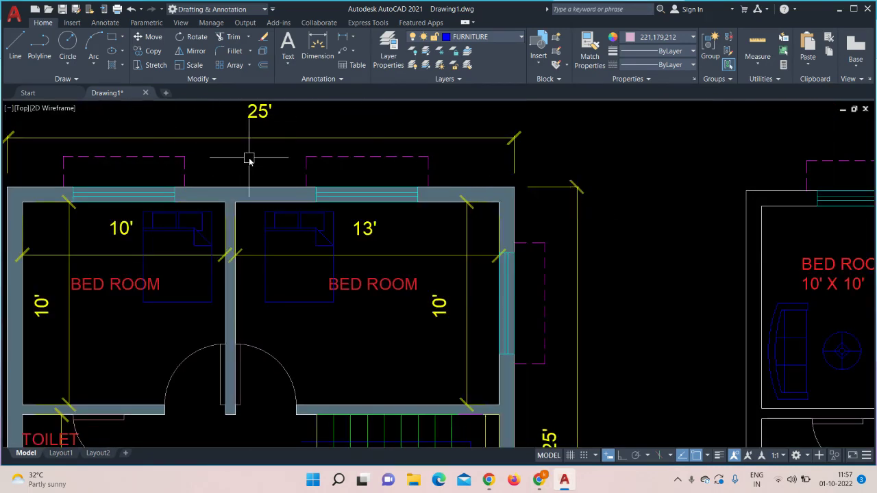
{"action": "middle_click_drag", "start_coordinate": [659, 215], "coordinate": [210, 206]}
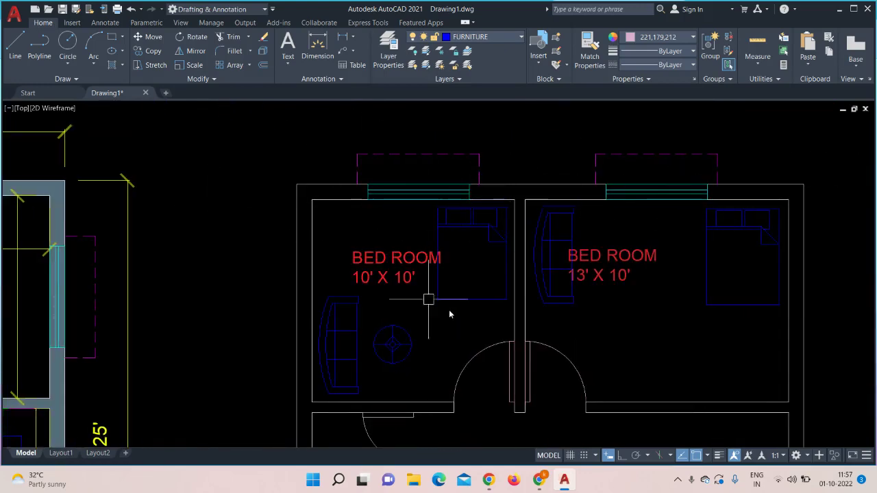
{"action": "mouse_move", "coordinate": [674, 328]}
{"action": "middle_mouse_down"}
{"action": "mouse_move", "coordinate": [619, 278]}
{"action": "mouse_move", "coordinate": [552, 300]}
{"action": "middle_mouse_up"}
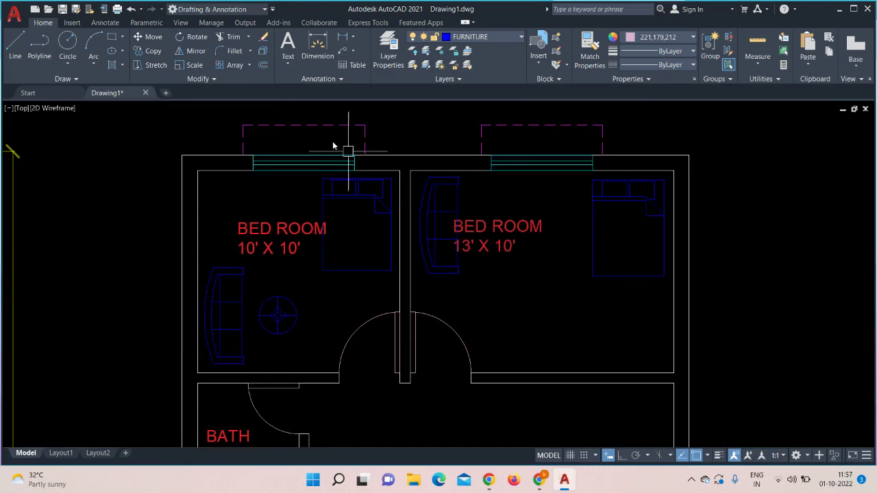
{"action": "left_click", "coordinate": [354, 41]}
{"action": "left_click", "coordinate": [363, 56]}
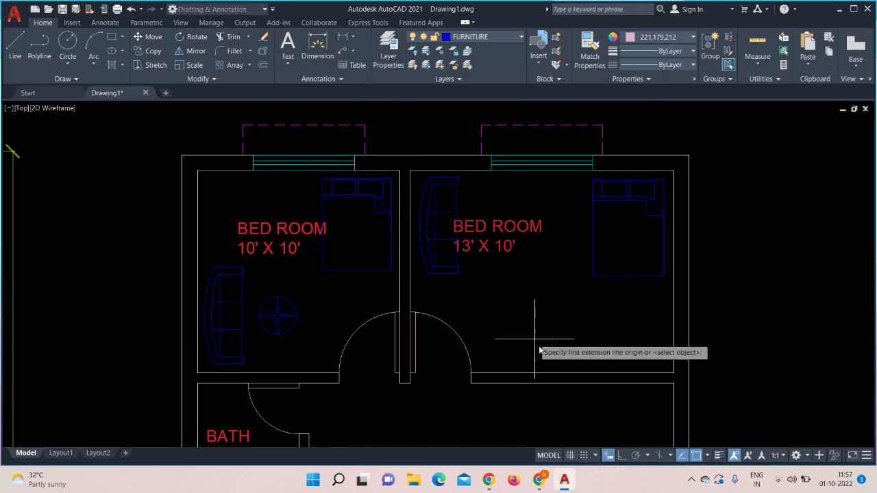
{"action": "scroll", "coordinate": [456, 292], "scroll_direction": "down", "scroll_amount": 3}
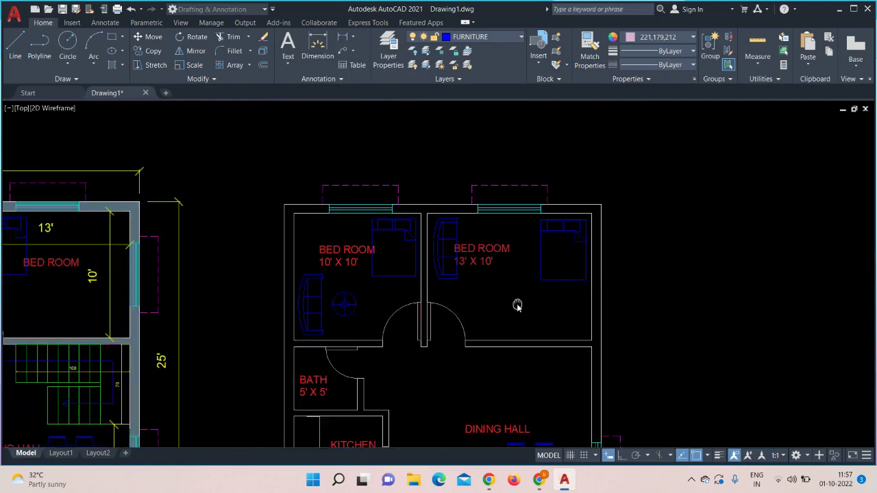
{"action": "middle_click_drag", "start_coordinate": [517, 304], "coordinate": [340, 221]}
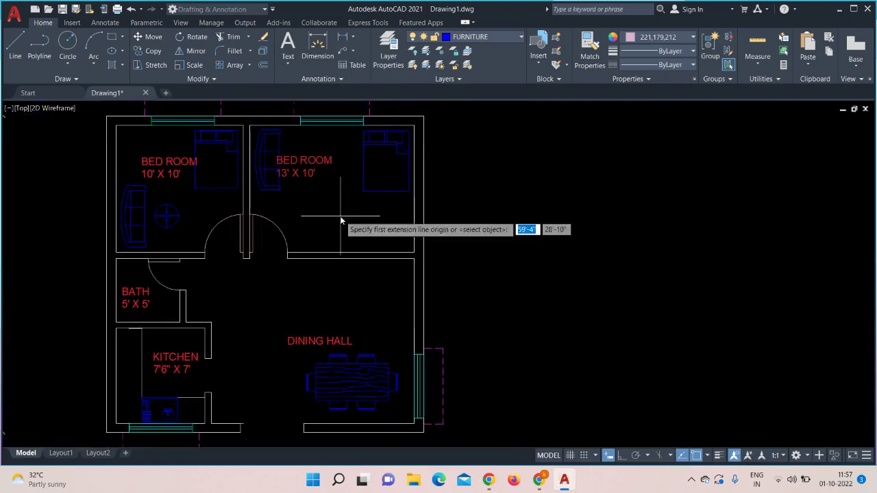
{"action": "left_click", "coordinate": [424, 117]}
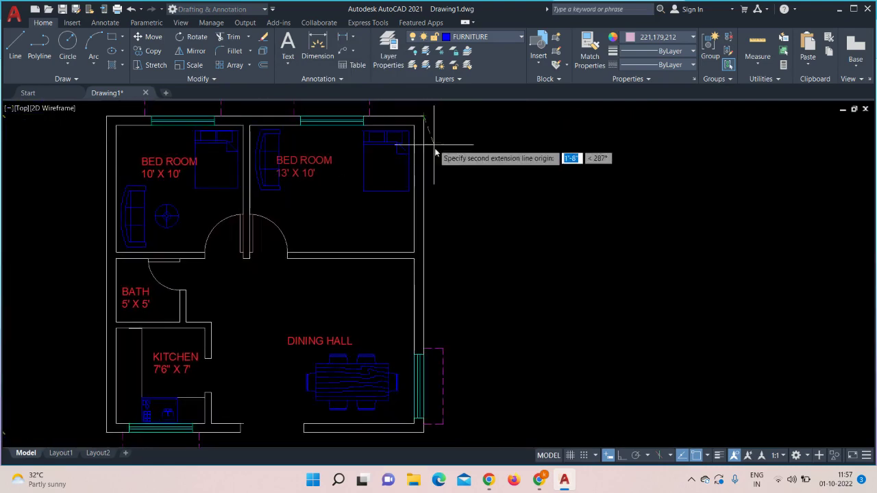
{"action": "left_click", "coordinate": [425, 433]}
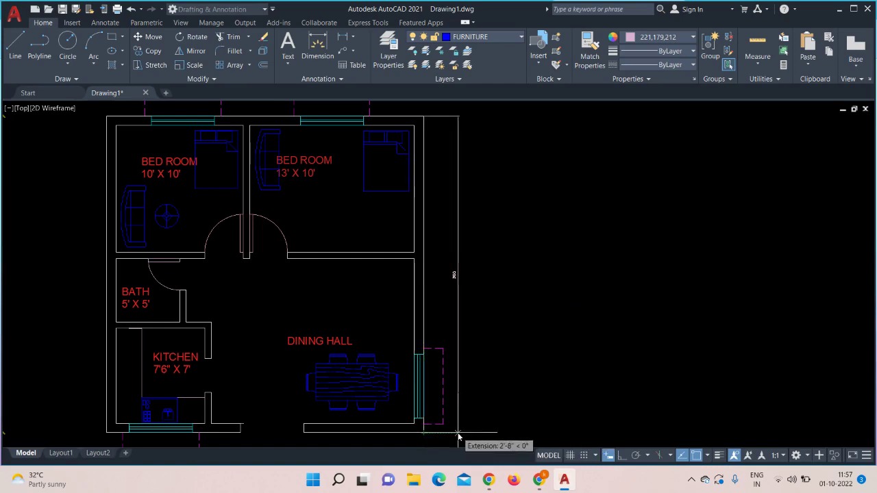
{"action": "left_click", "coordinate": [459, 437]}
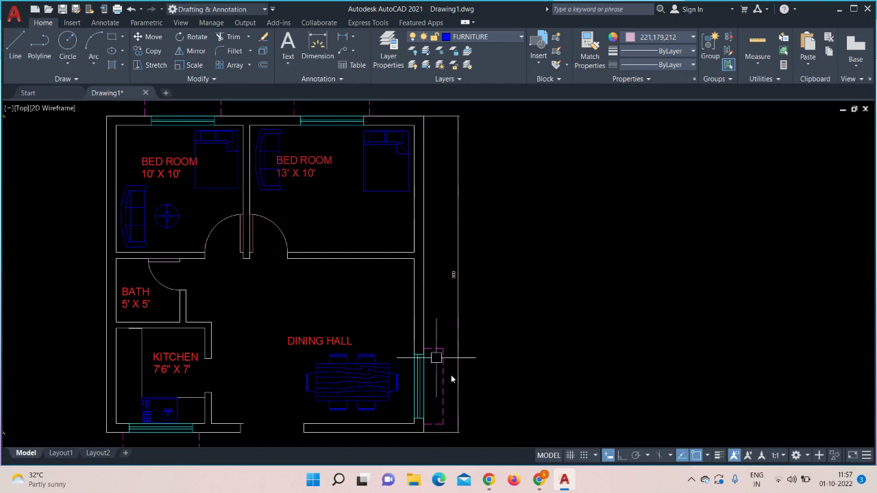
- Modify the ISO-25 dimension style's text to 8" height, ISO standard alignment and a 7" offset from the dimension line
{"action": "scroll", "coordinate": [489, 281], "scroll_direction": "up", "scroll_amount": 2}
{"action": "scroll", "coordinate": [490, 281], "scroll_direction": "up", "scroll_amount": 4}
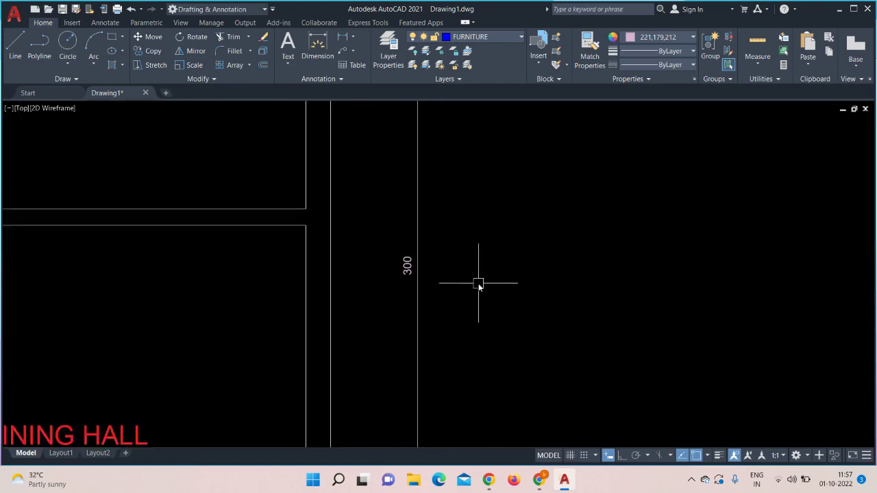
{"action": "middle_click_drag", "start_coordinate": [411, 287], "coordinate": [513, 287]}
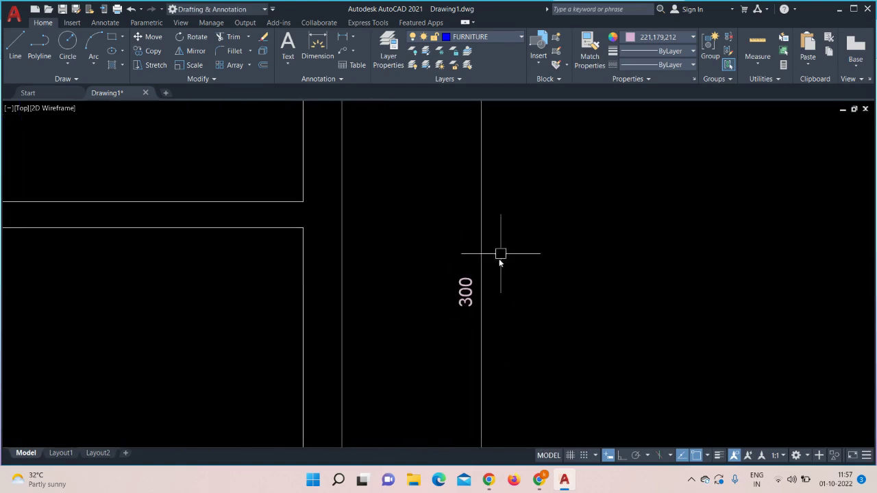
{"action": "scroll", "coordinate": [532, 286], "scroll_direction": "down", "scroll_amount": 2}
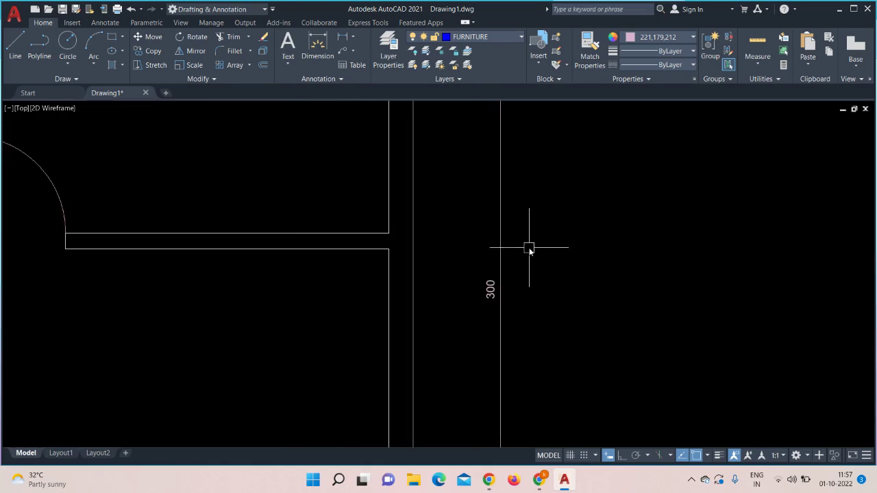
{"action": "scroll", "coordinate": [528, 248], "scroll_direction": "down", "scroll_amount": 4}
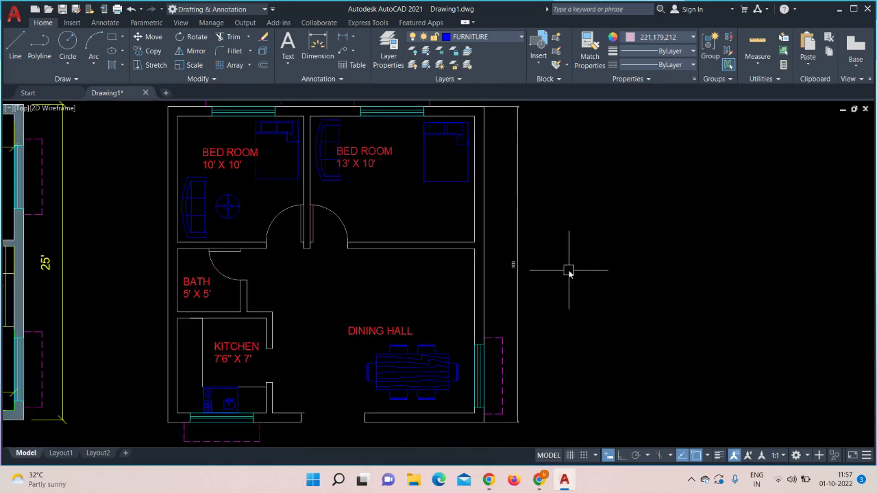
{"action": "middle_click_drag", "start_coordinate": [569, 272], "coordinate": [568, 297]}
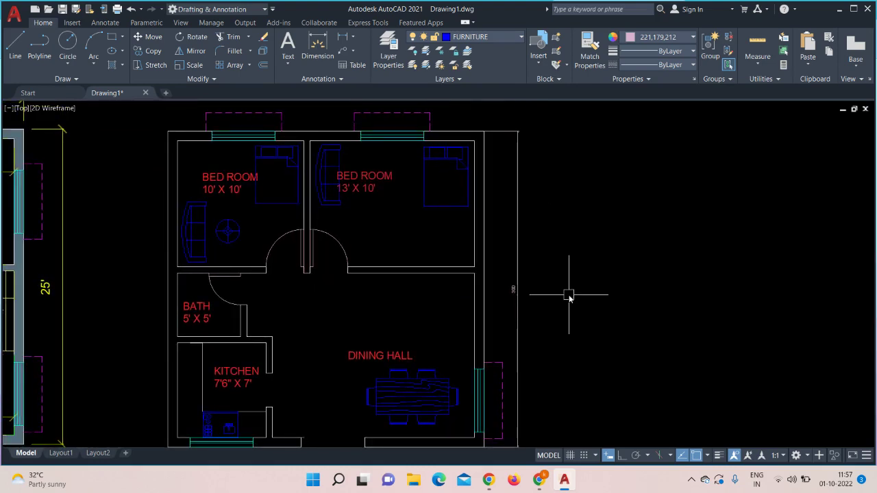
{"action": "type", "text": "D"}
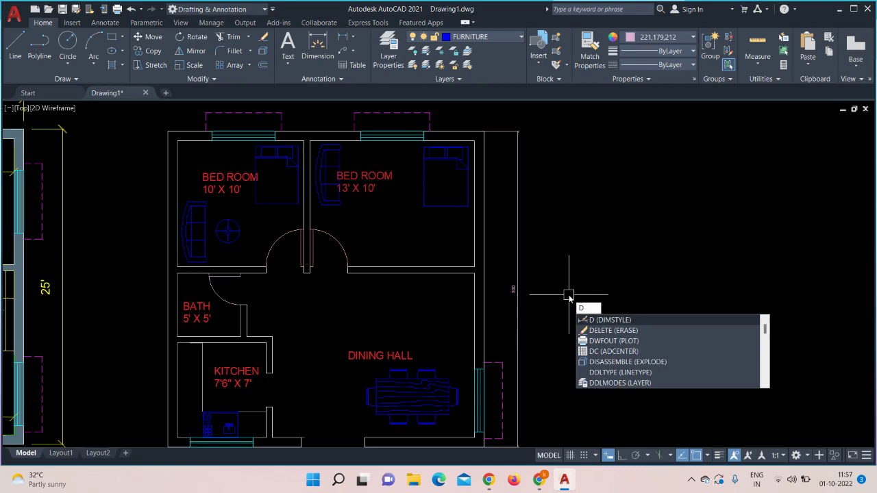
{"action": "key", "text": "Return"}
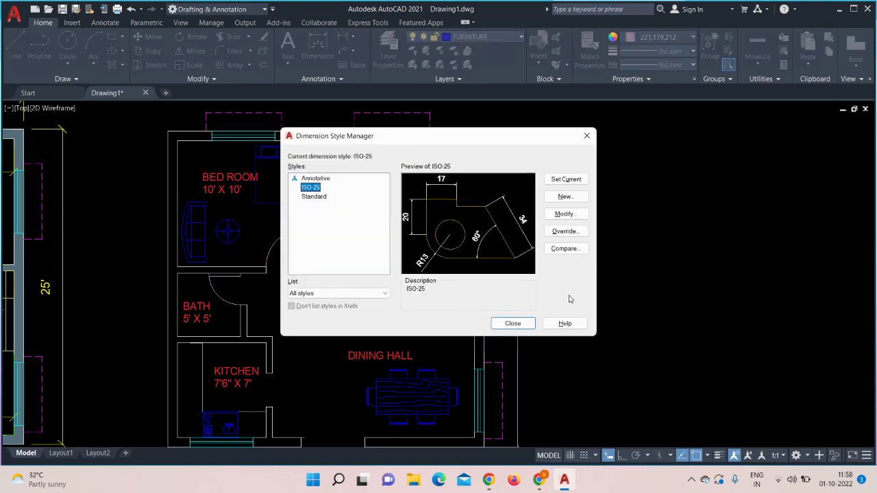
{"action": "left_click", "coordinate": [559, 216]}
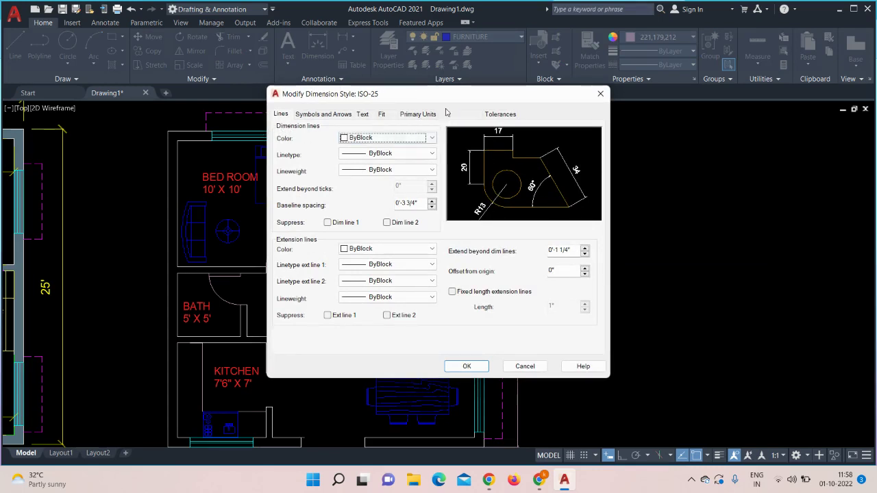
{"action": "left_click", "coordinate": [362, 115]}
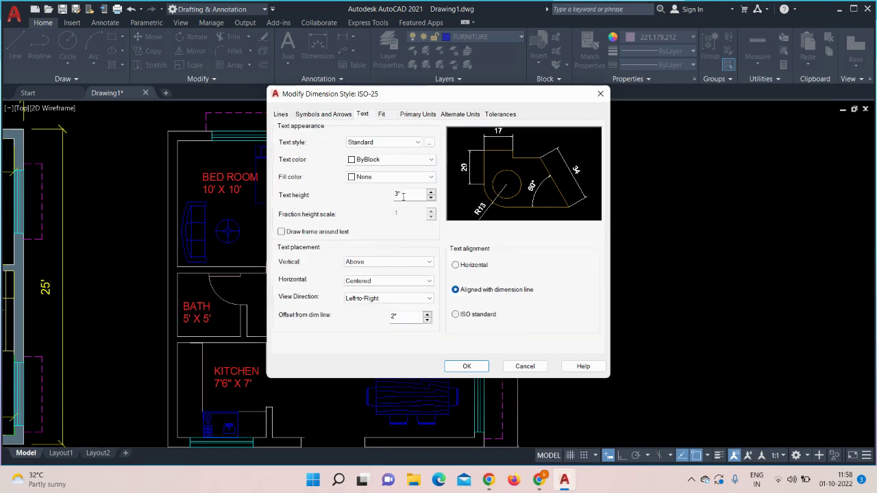
{"action": "key", "text": "BackSpace"}
{"action": "left_click", "coordinate": [456, 317]}
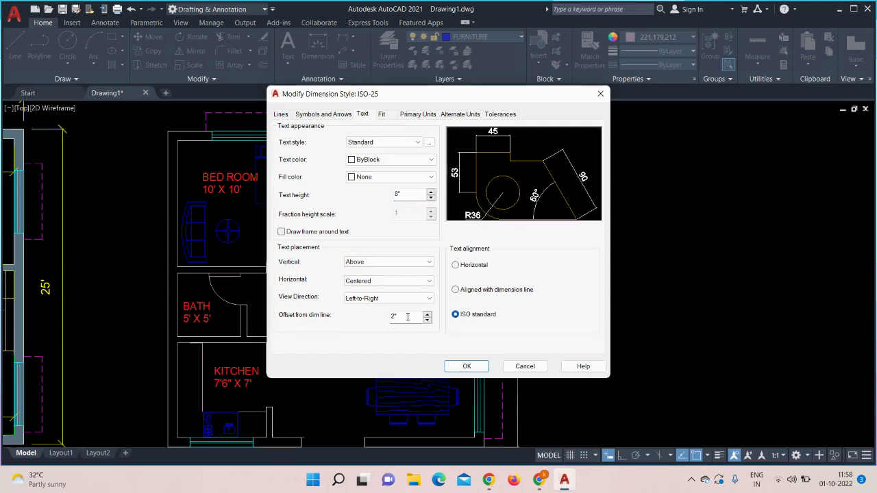
{"action": "key", "text": "BackSpace"}
{"action": "key", "text": "BackSpace"}
- Try Centered vertical placement for the dimension text and return it to Above
{"action": "left_click", "coordinate": [374, 263]}
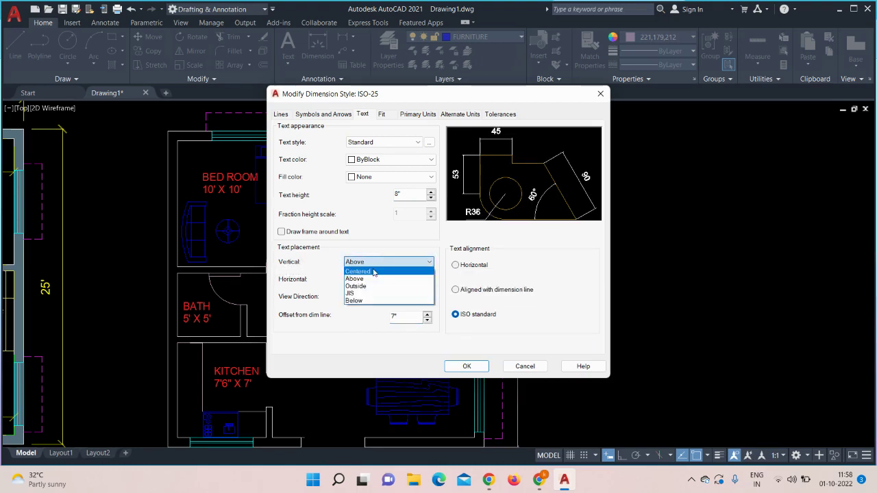
{"action": "left_click", "coordinate": [374, 272]}
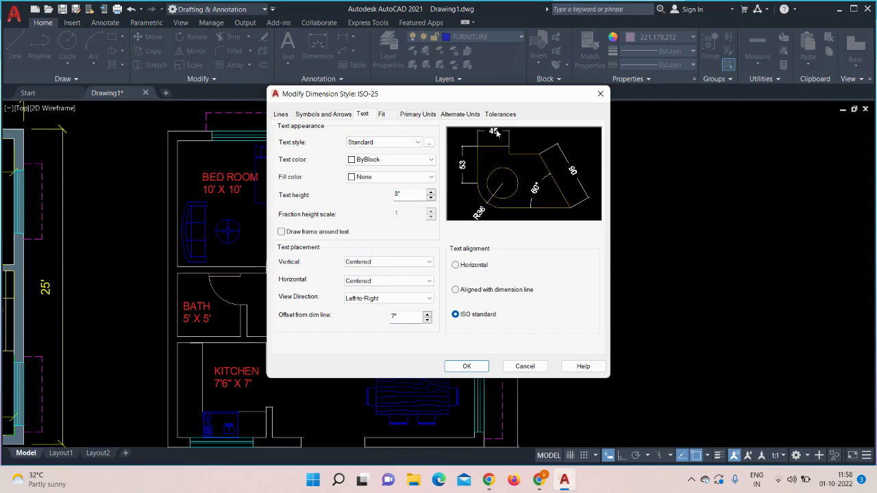
{"action": "left_click", "coordinate": [404, 264]}
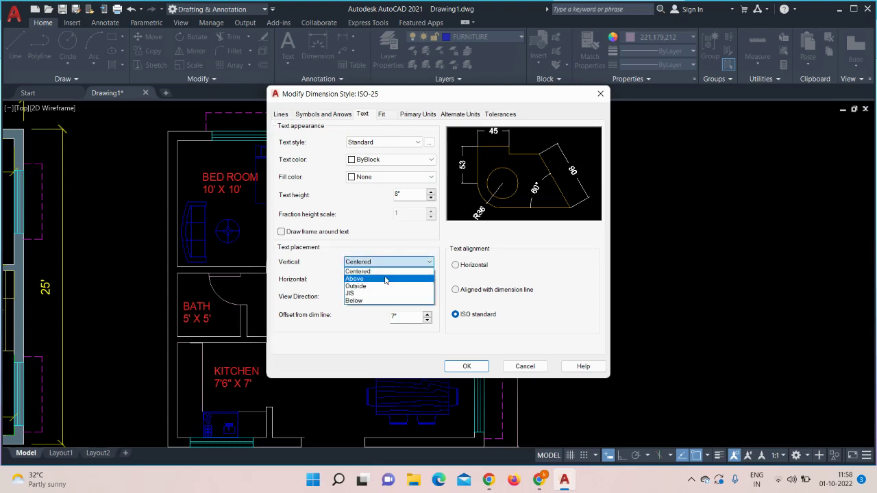
{"action": "left_click", "coordinate": [386, 280]}
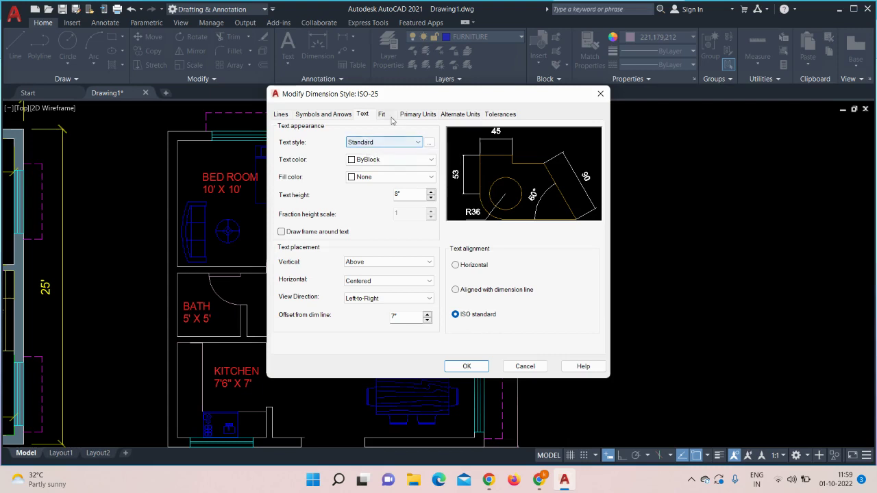
- Set the first and second arrowheads to Architectural tick and change the arrow size
{"action": "left_click", "coordinate": [325, 114]}
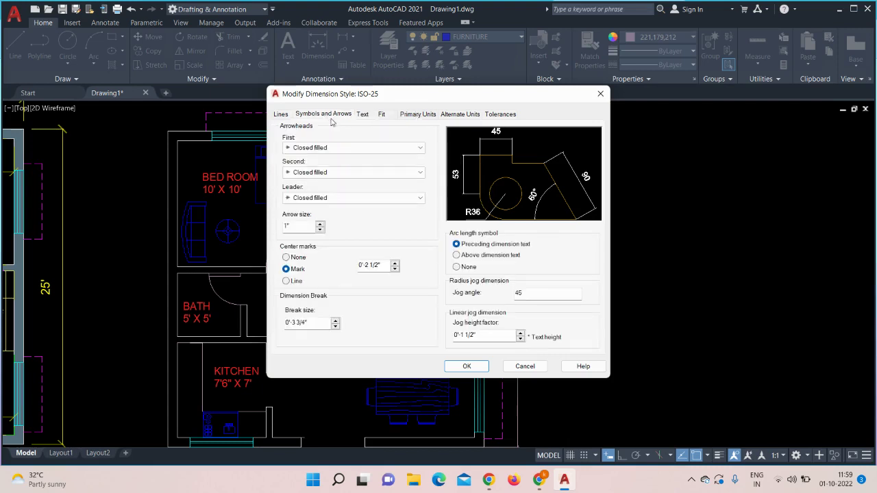
{"action": "left_click", "coordinate": [315, 148]}
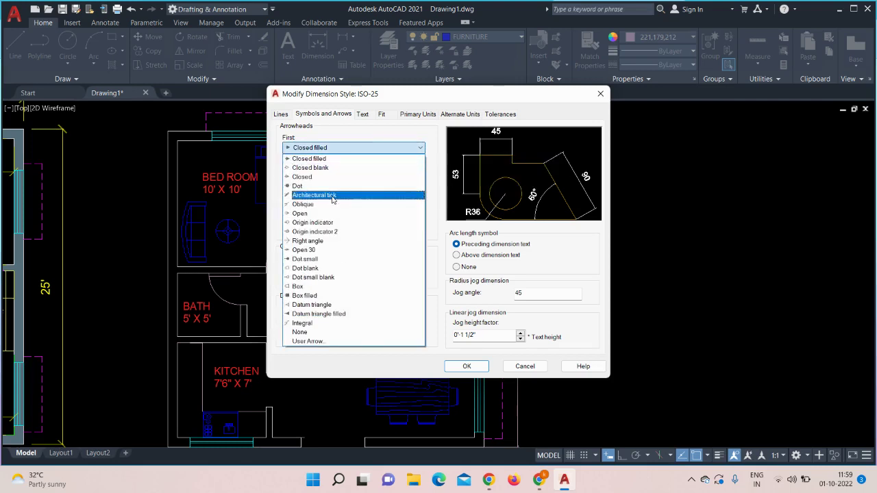
{"action": "left_click", "coordinate": [333, 197]}
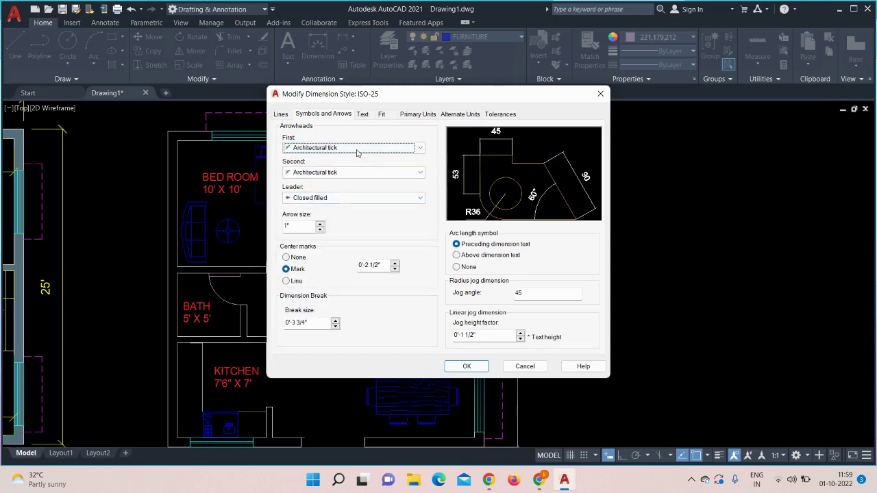
{"action": "left_click", "coordinate": [298, 226]}
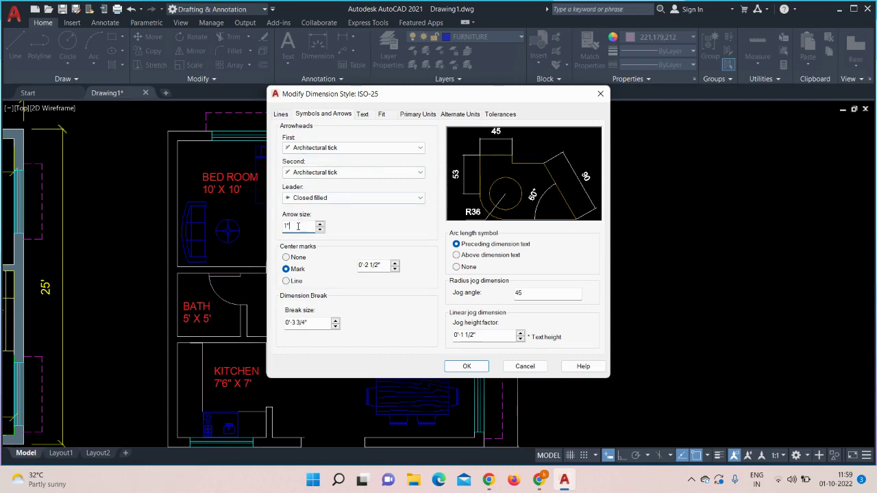
{"action": "key", "text": "BackSpace"}
{"action": "key", "text": "BackSpace"}
- Set the extension lines' offset from origin to 8"
{"action": "left_click", "coordinate": [280, 114]}
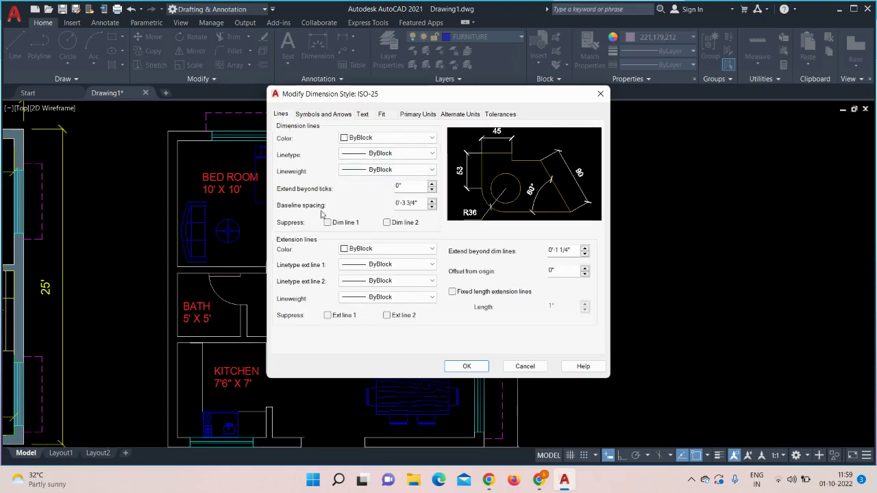
{"action": "left_click", "coordinate": [569, 270]}
{"action": "key", "text": "BackSpace"}
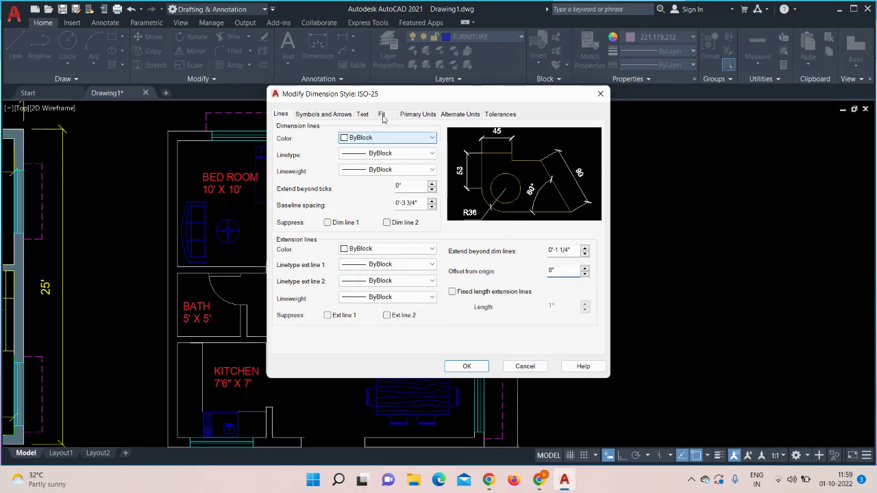
- Set the unit format of the linear dimensions to Architectural
{"action": "left_click", "coordinate": [410, 114]}
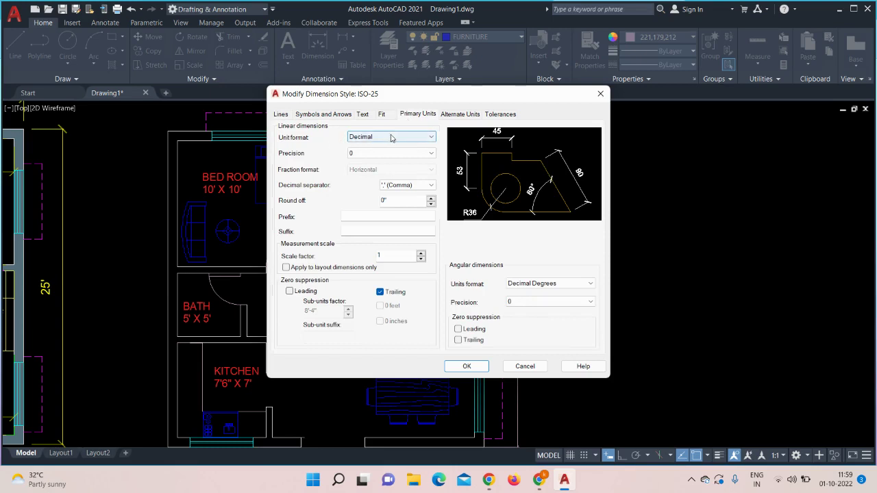
{"action": "left_click", "coordinate": [397, 137]}
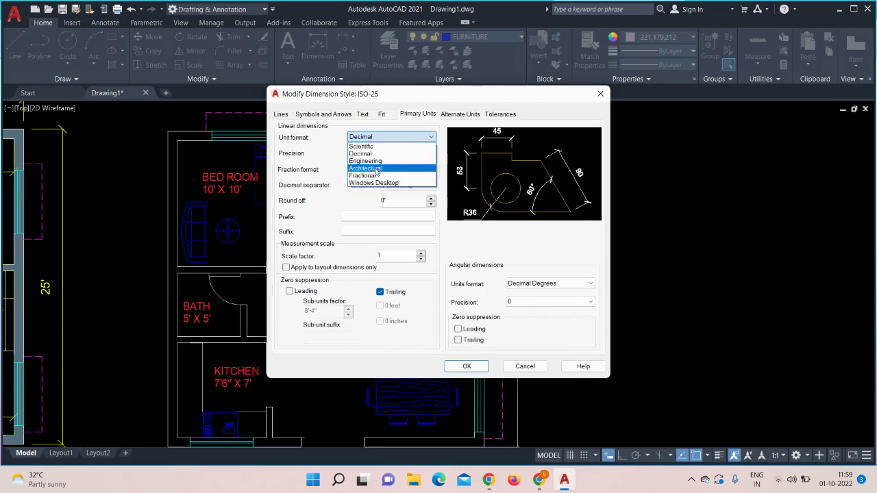
{"action": "left_click", "coordinate": [376, 171]}
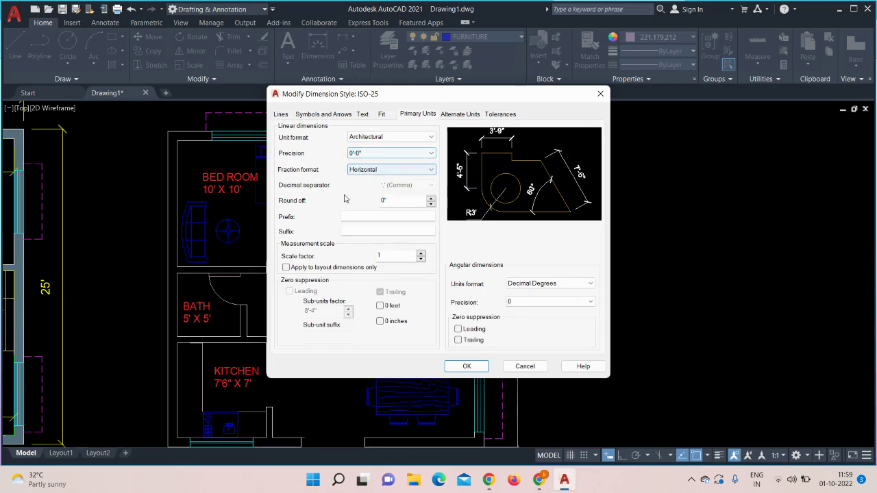
- Accept the modified ISO-25 dimension style and close the Dimension Style Manager
{"action": "left_click", "coordinate": [466, 367]}
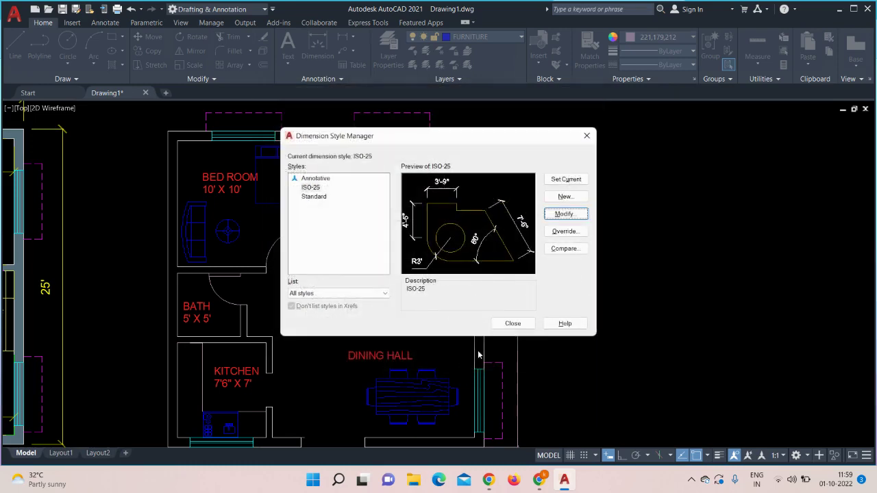
{"action": "left_click", "coordinate": [513, 323]}
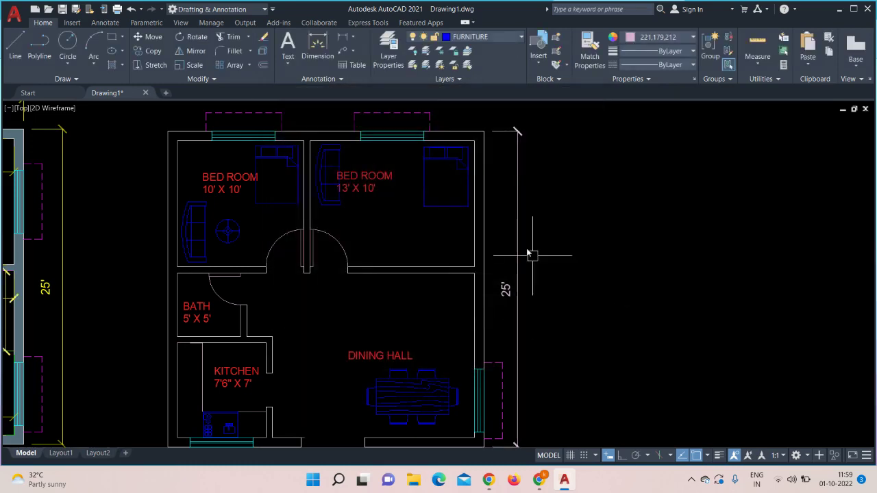
{"action": "middle_click_drag", "start_coordinate": [565, 311], "coordinate": [528, 288]}
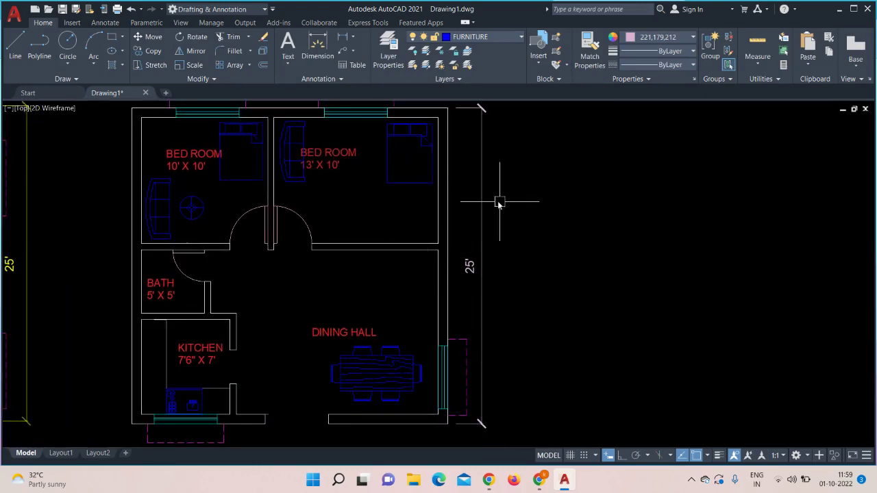
{"action": "middle_click_drag", "start_coordinate": [545, 208], "coordinate": [572, 255]}
{"action": "scroll", "coordinate": [579, 342], "scroll_direction": "down", "scroll_amount": 5}
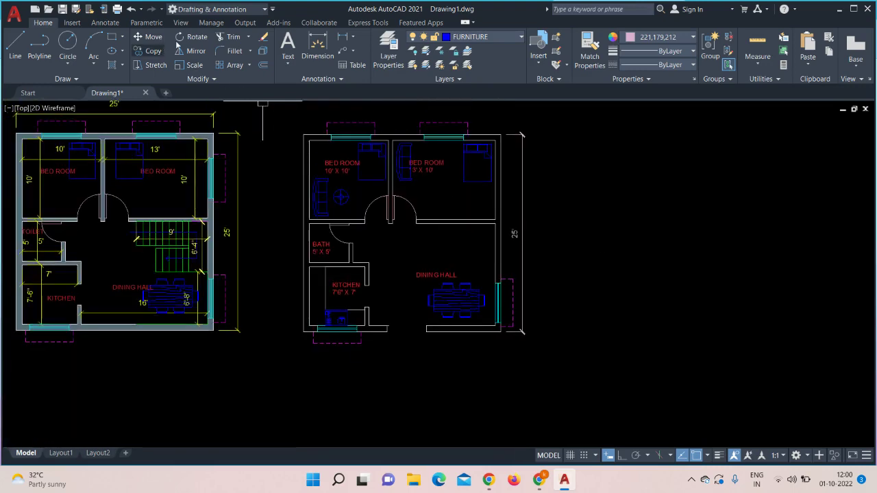
- Add a linear dimension for the second house plan's overall width, placed below the kitchen and entrance wall
{"action": "left_click", "coordinate": [353, 37]}
{"action": "left_click", "coordinate": [370, 57]}
{"action": "scroll", "coordinate": [387, 237], "scroll_direction": "up", "scroll_amount": 4}
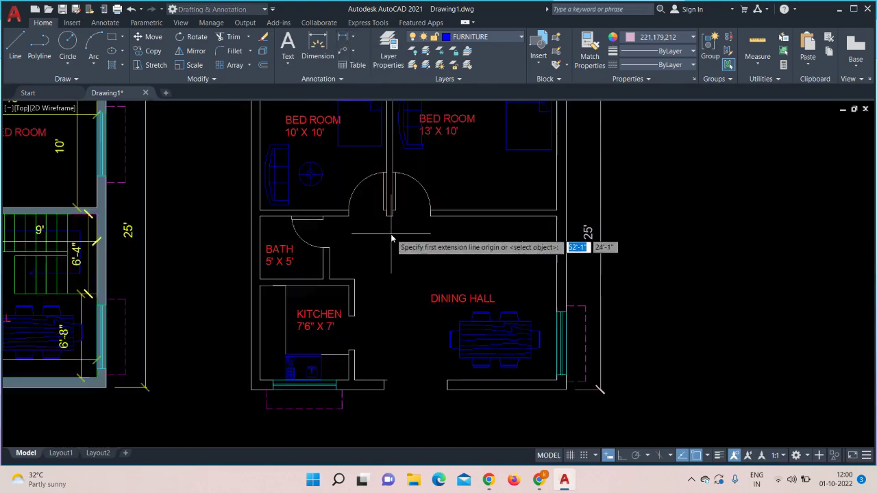
{"action": "middle_click_drag", "start_coordinate": [347, 355], "coordinate": [450, 178]}
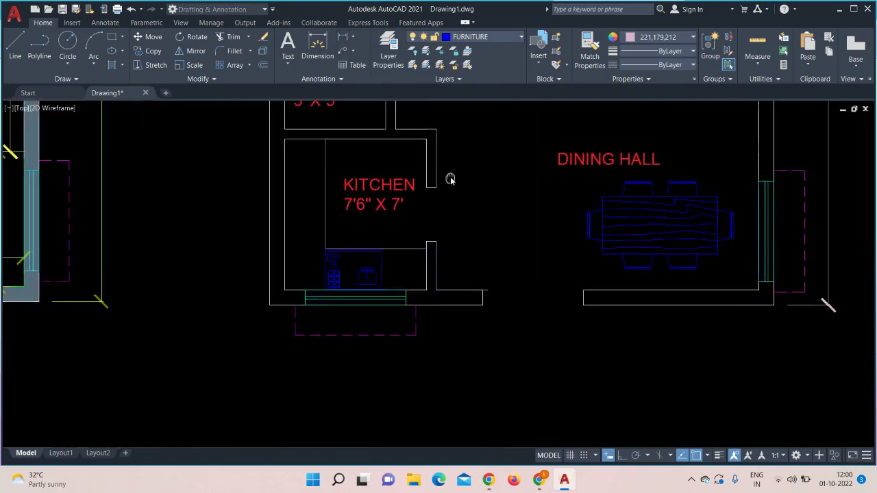
{"action": "left_click", "coordinate": [271, 308]}
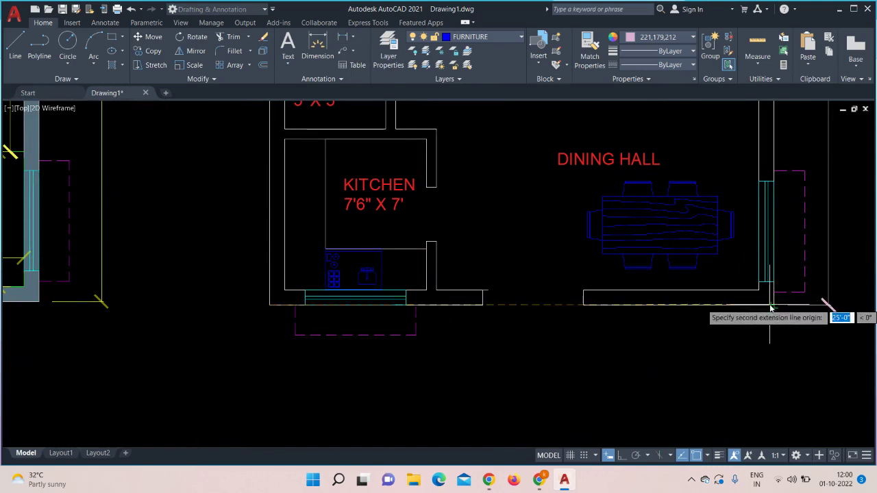
{"action": "left_click", "coordinate": [775, 306]}
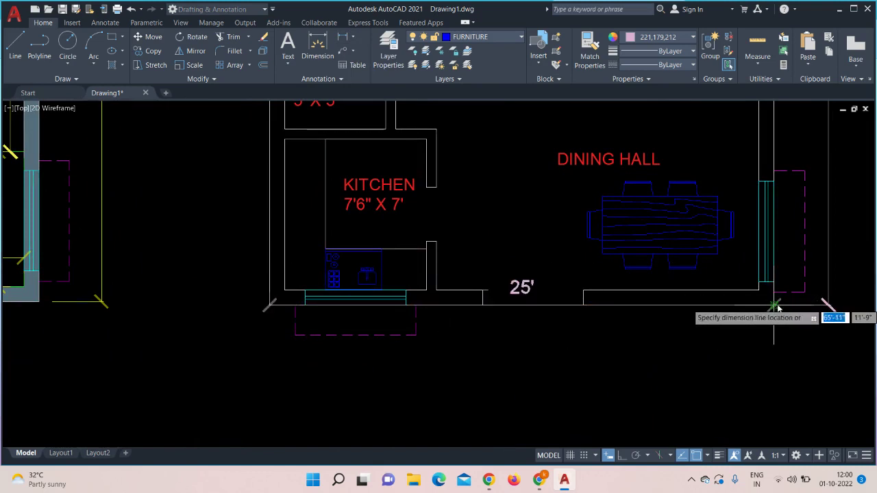
{"action": "left_click", "coordinate": [785, 353]}
{"action": "scroll", "coordinate": [783, 356], "scroll_direction": "down", "scroll_amount": 2}
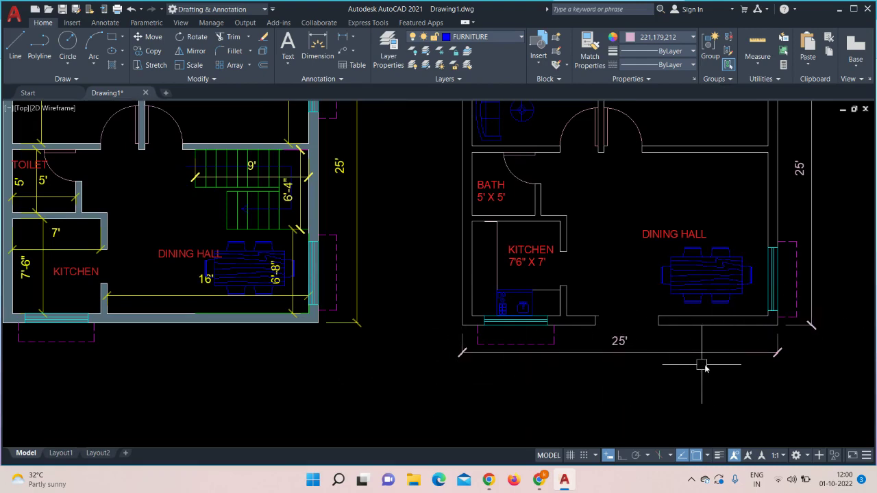
- Add a vertical linear dimension along the dining hall's inner right wall, placed inside the room
{"action": "middle_click_drag", "start_coordinate": [715, 367], "coordinate": [300, 438]}
{"action": "middle_click_drag", "start_coordinate": [424, 248], "coordinate": [633, 346]}
{"action": "middle_click_drag", "start_coordinate": [717, 294], "coordinate": [688, 249]}
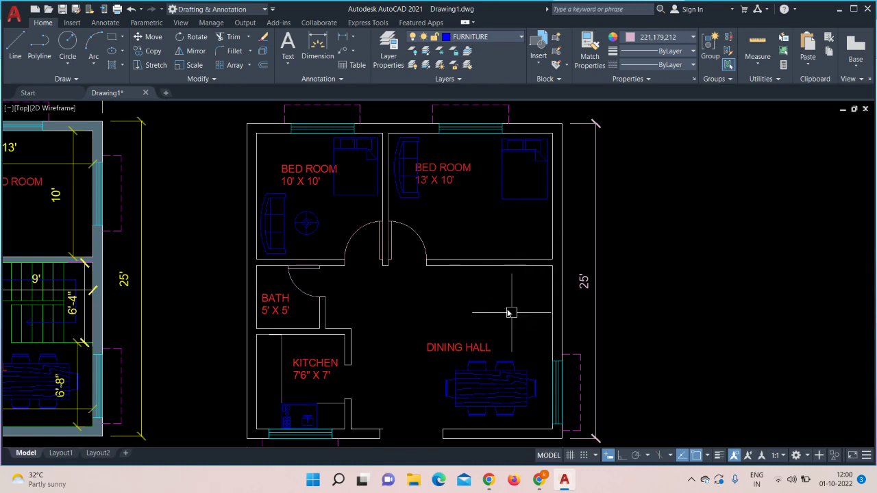
{"action": "left_click", "coordinate": [352, 42]}
{"action": "left_click", "coordinate": [365, 57]}
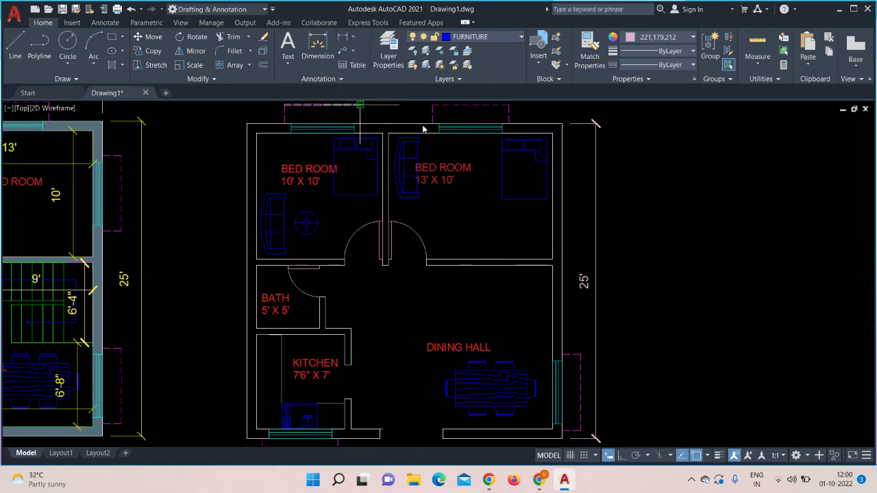
{"action": "middle_click_drag", "start_coordinate": [505, 313], "coordinate": [460, 254]}
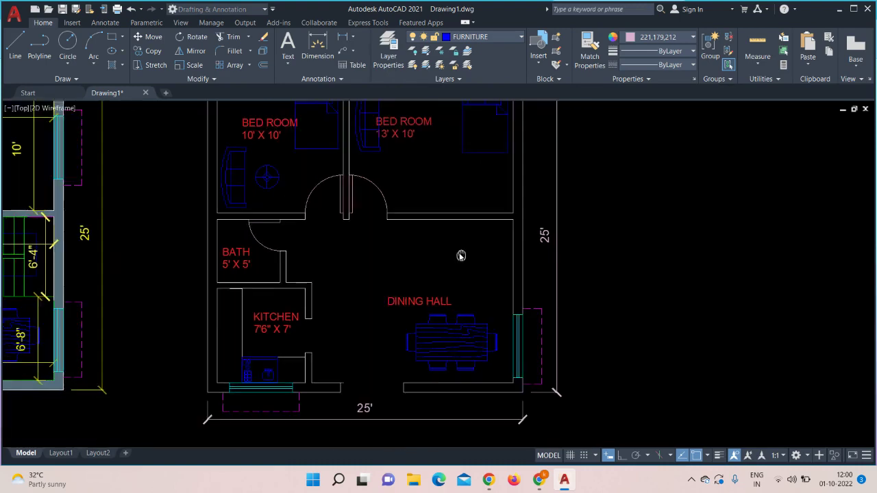
{"action": "left_click", "coordinate": [509, 215]}
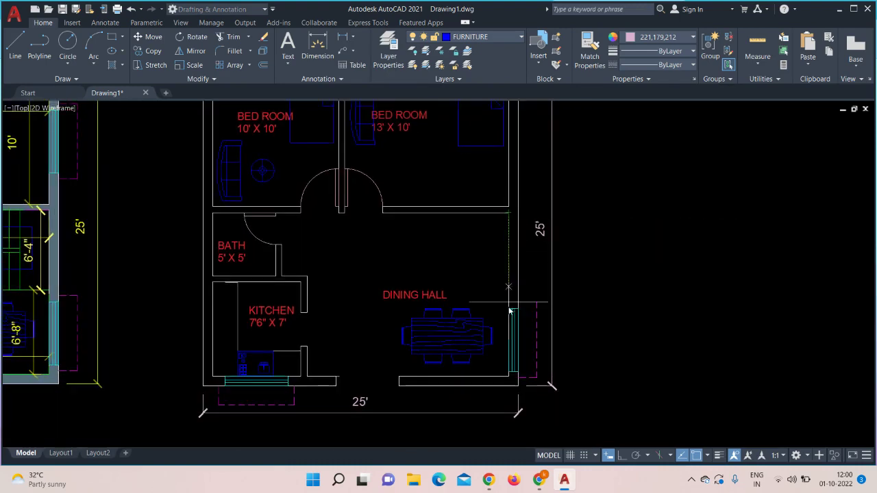
{"action": "left_click", "coordinate": [510, 380]}
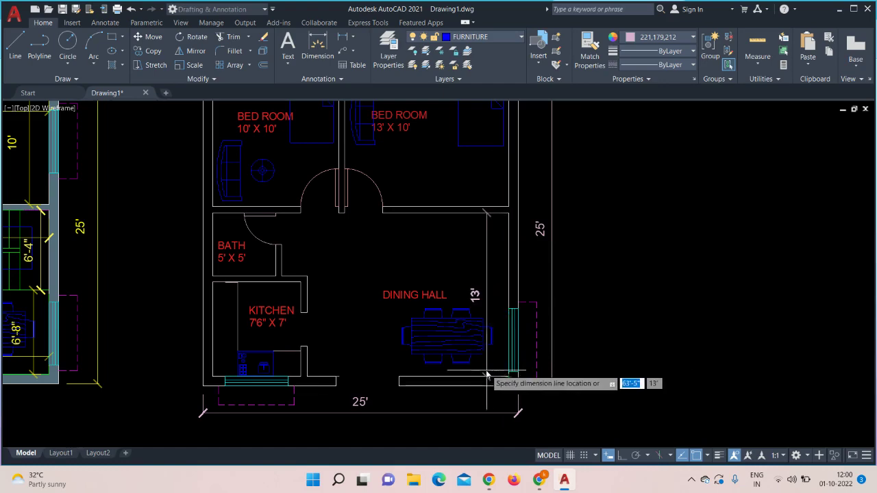
{"action": "left_click", "coordinate": [485, 372]}
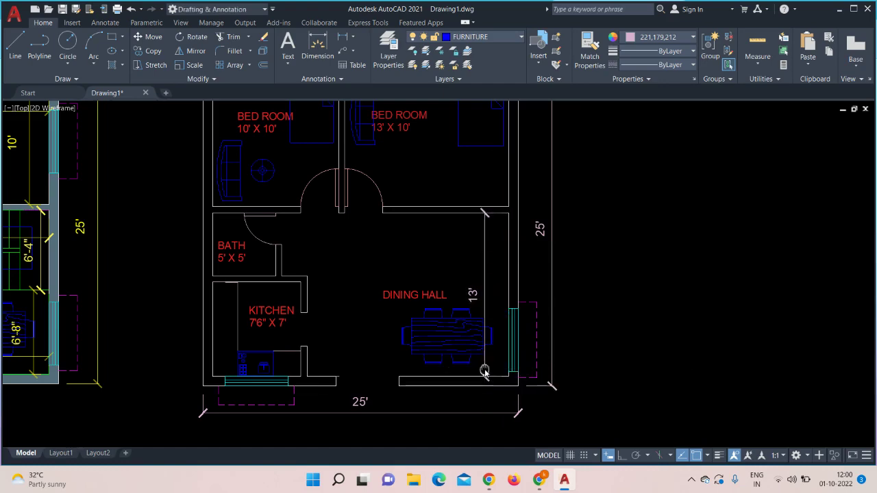
{"action": "middle_click_drag", "start_coordinate": [486, 368], "coordinate": [463, 365]}
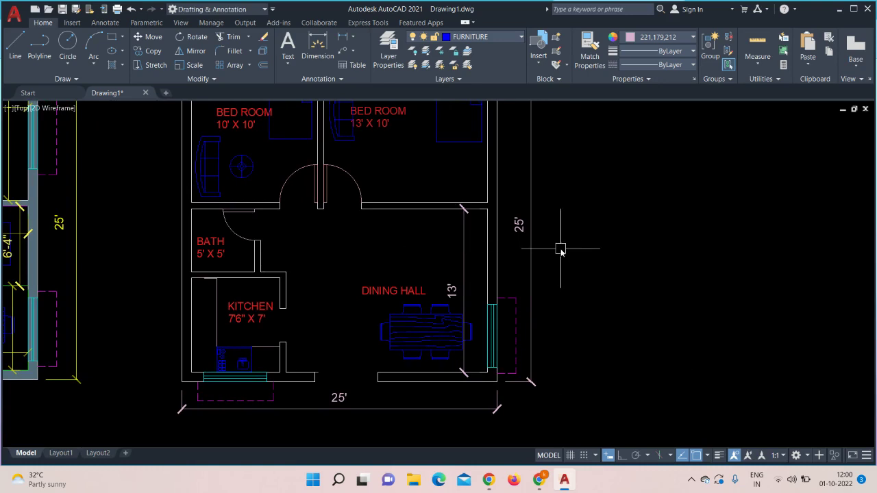
- Add a horizontal linear dimension to the dining hall's upper wall, from the bedroom door opening to the inner right corner
{"action": "key", "text": "space"}
{"action": "scroll", "coordinate": [555, 246], "scroll_direction": "up", "scroll_amount": 3}
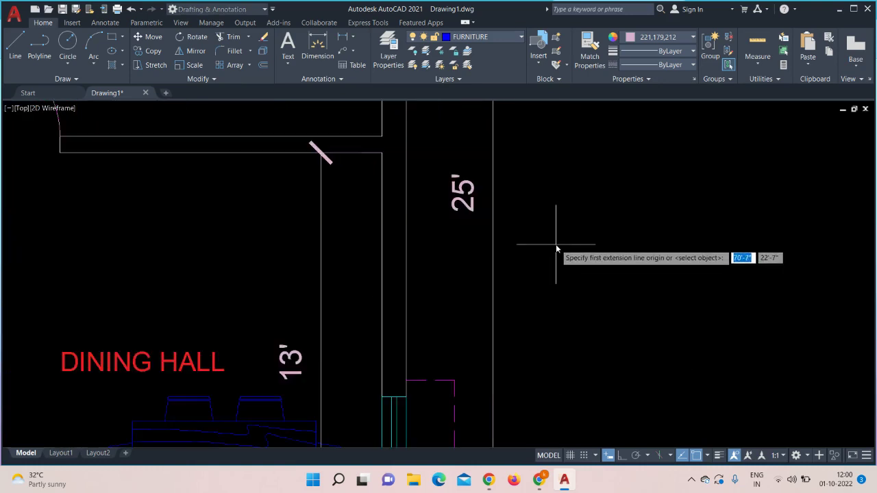
{"action": "middle_click_drag", "start_coordinate": [165, 314], "coordinate": [366, 314]}
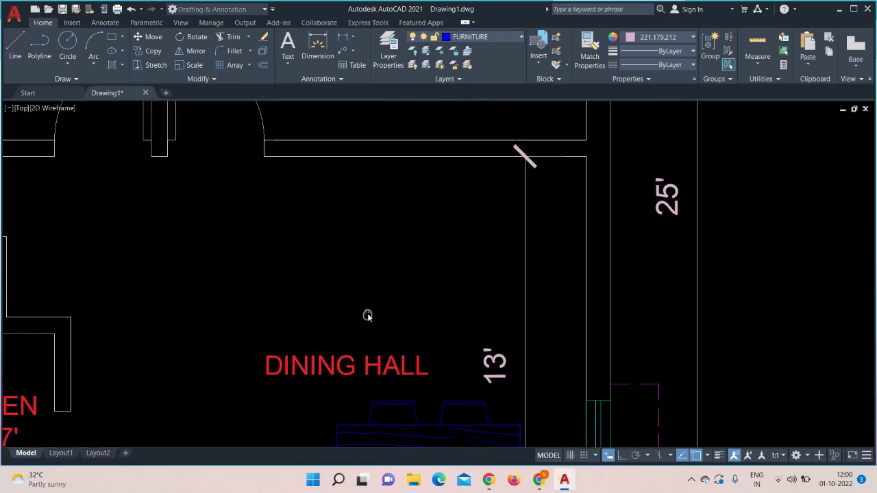
{"action": "left_click", "coordinate": [265, 157]}
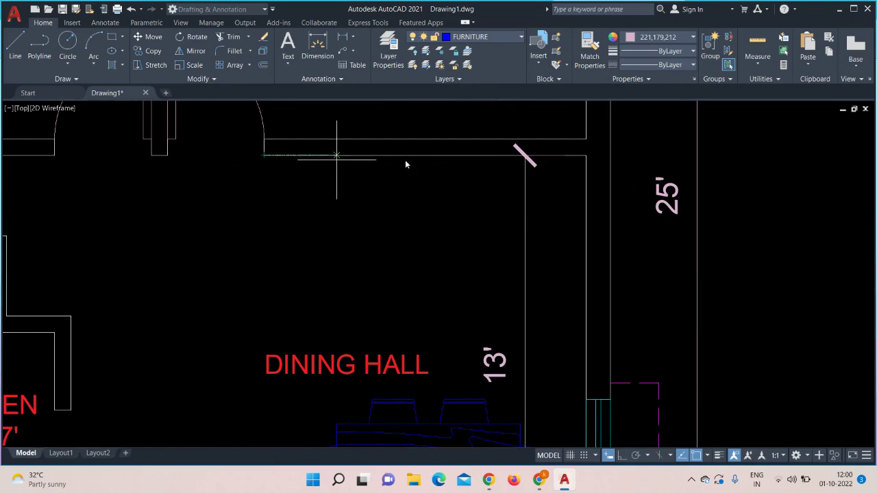
{"action": "left_click", "coordinate": [586, 155]}
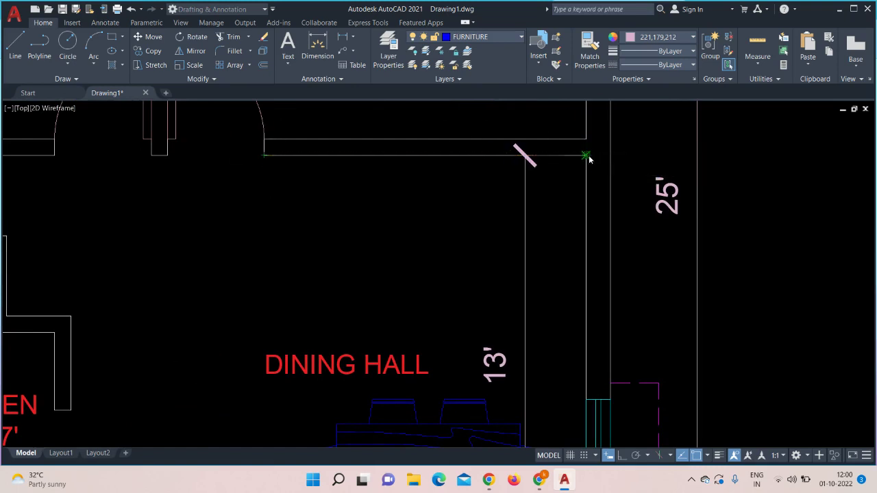
{"action": "left_click", "coordinate": [575, 222]}
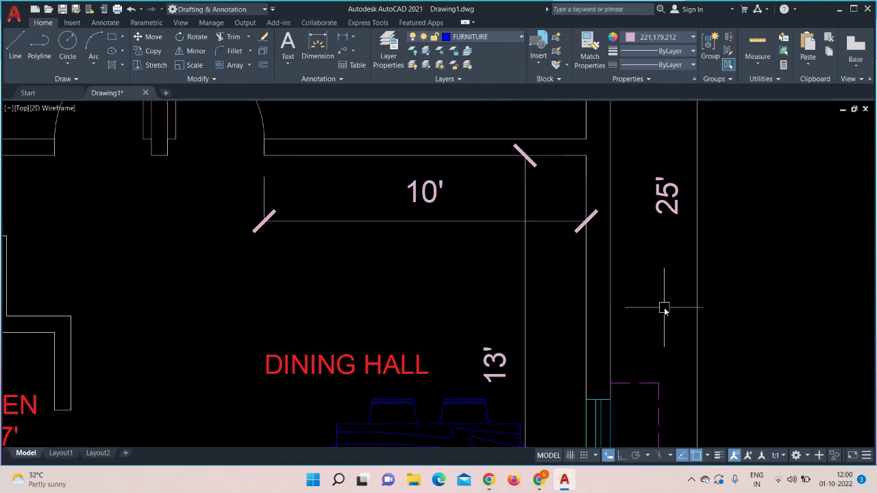
{"action": "scroll", "coordinate": [664, 308], "scroll_direction": "down", "scroll_amount": 2}
{"action": "middle_click_drag", "start_coordinate": [664, 308], "coordinate": [549, 334]}
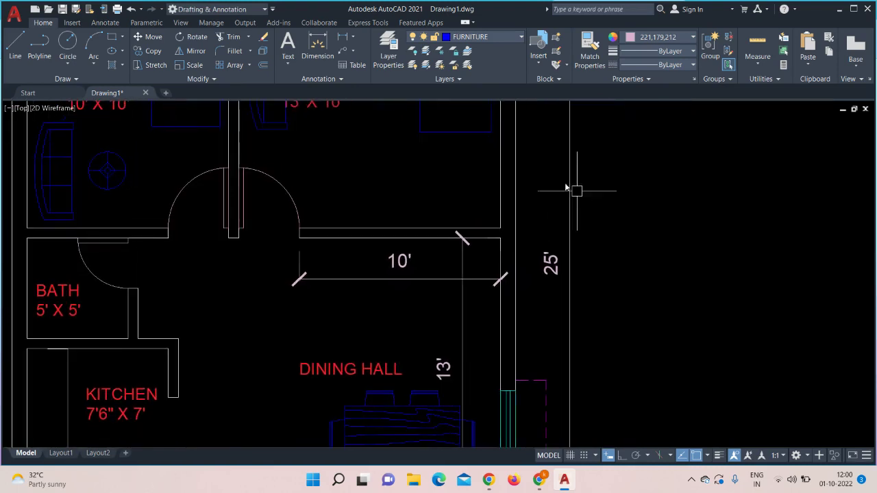
- Change the colour of the dining hall's horizontal and vertical dimensions to Green
{"action": "left_click", "coordinate": [421, 281]}
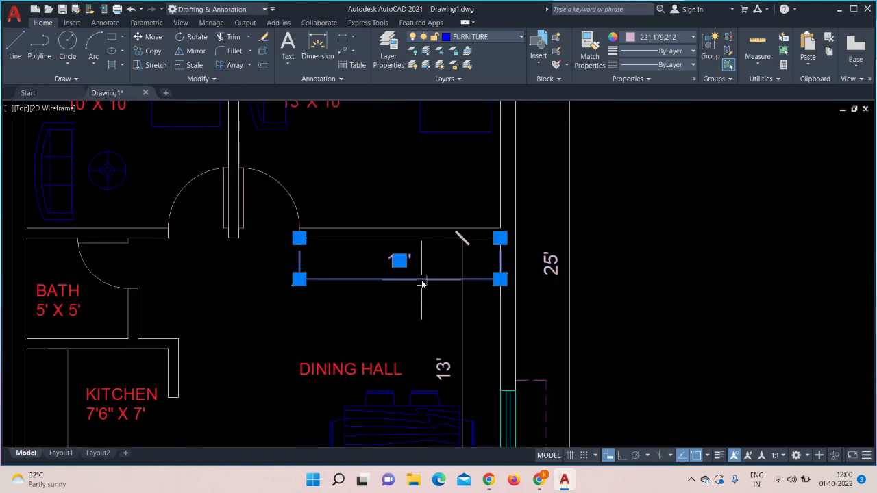
{"action": "left_click", "coordinate": [463, 322]}
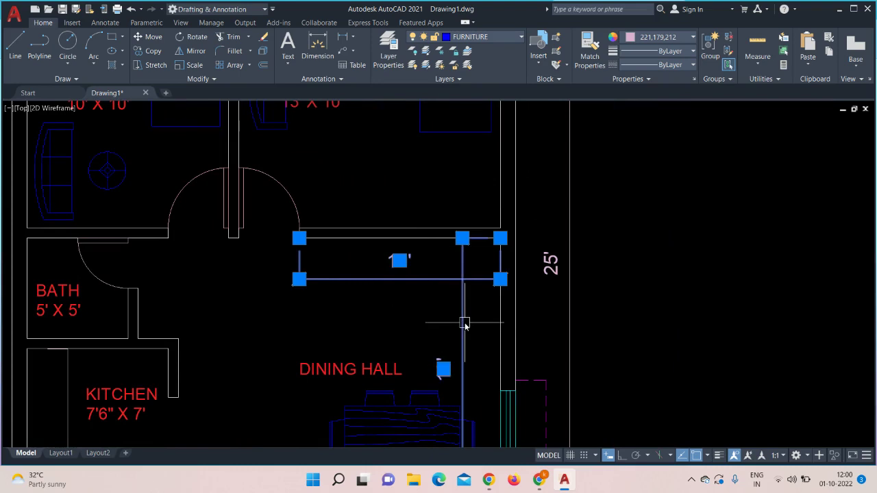
{"action": "left_click", "coordinate": [683, 39]}
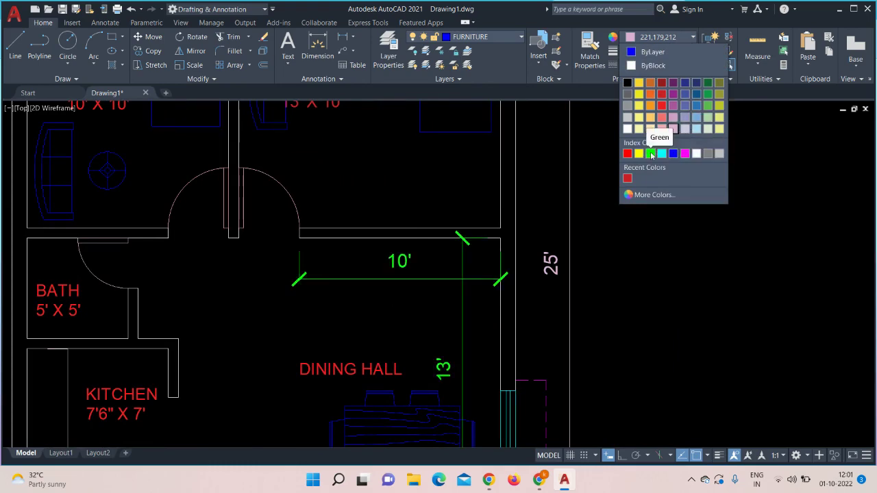
{"action": "left_click", "coordinate": [651, 153]}
{"action": "key", "text": "Escape"}
{"action": "scroll", "coordinate": [666, 267], "scroll_direction": "down", "scroll_amount": 2}
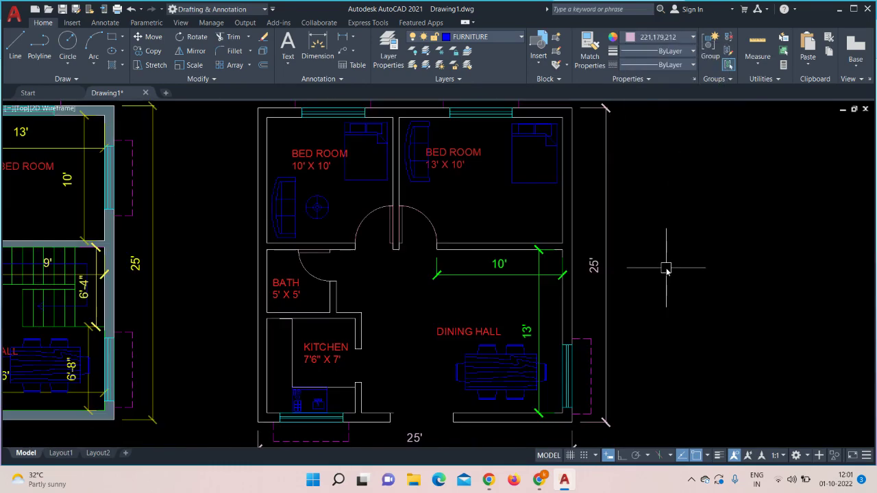
- Change the colour of the second plan's overall width and height dimensions to Green
{"action": "left_click", "coordinate": [595, 189]}
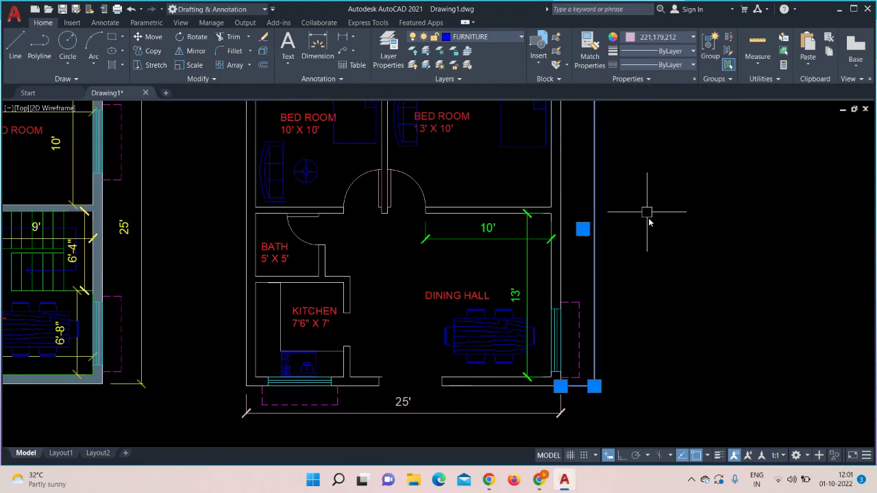
{"action": "left_click", "coordinate": [461, 413]}
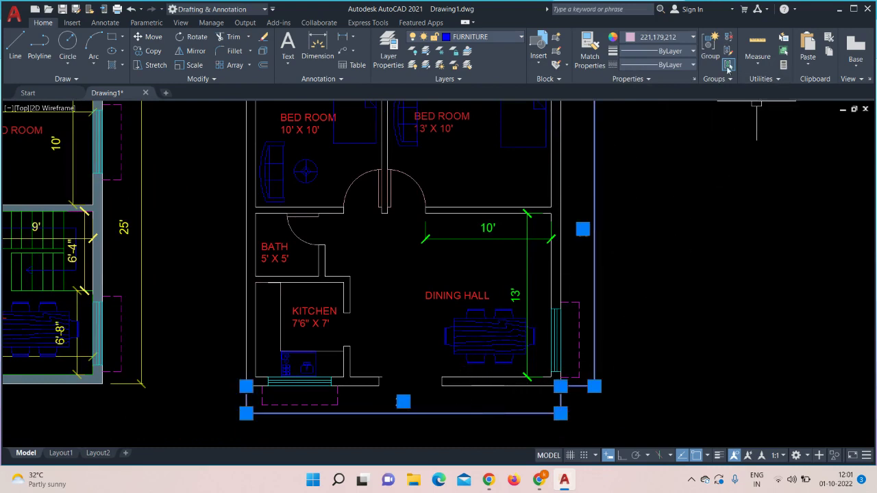
{"action": "left_click", "coordinate": [681, 40]}
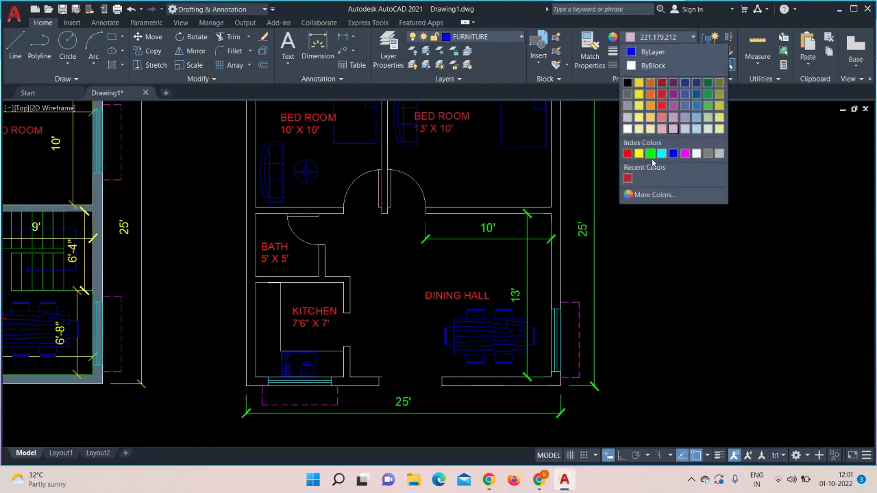
{"action": "left_click", "coordinate": [651, 154]}
{"action": "key", "text": "Escape"}
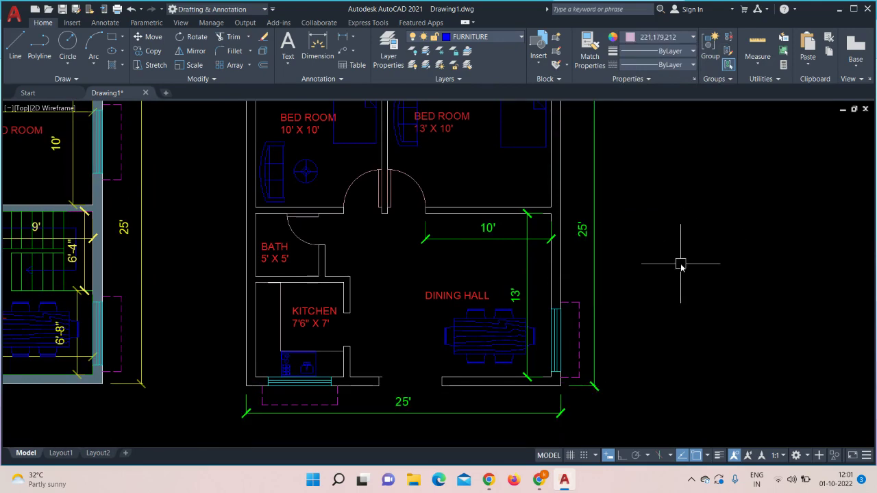
- Check the room sizes of the second plan with the Quick measure tool, including the 13' x 10' bedroom
{"action": "middle_click_drag", "start_coordinate": [681, 265], "coordinate": [695, 301]}
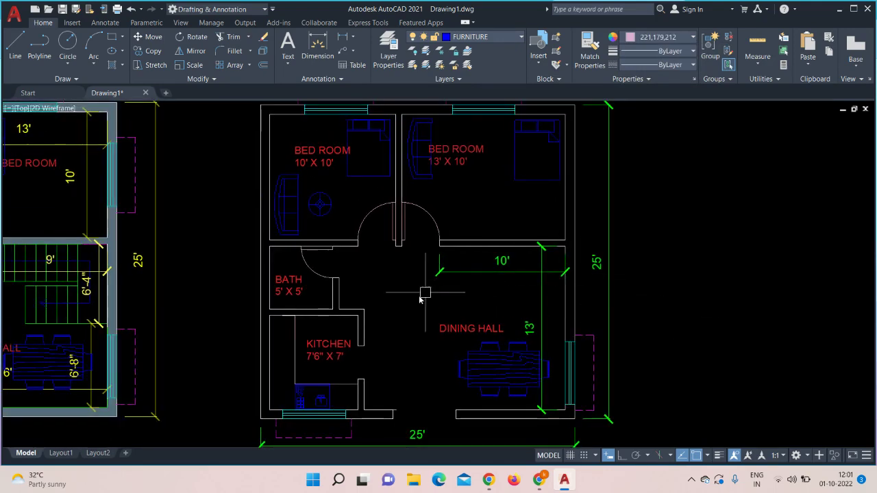
{"action": "middle_click_drag", "start_coordinate": [436, 297], "coordinate": [371, 305]}
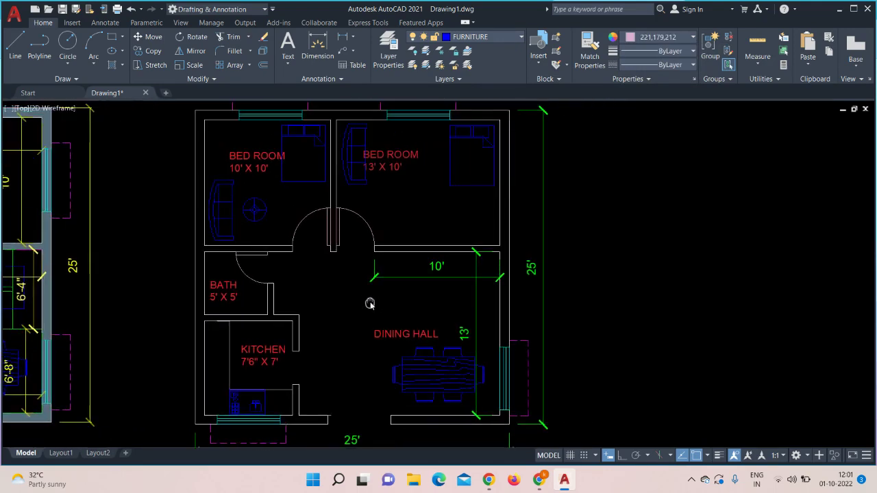
{"action": "left_click", "coordinate": [766, 68]}
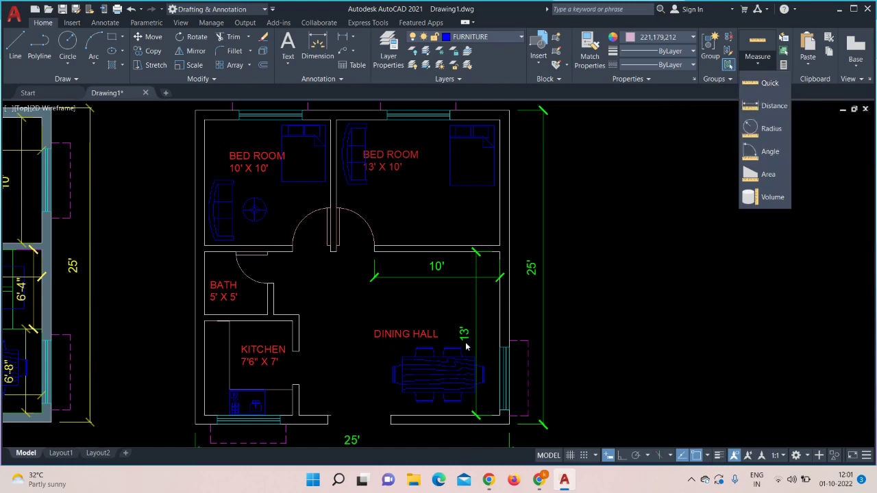
{"action": "left_click", "coordinate": [769, 83]}
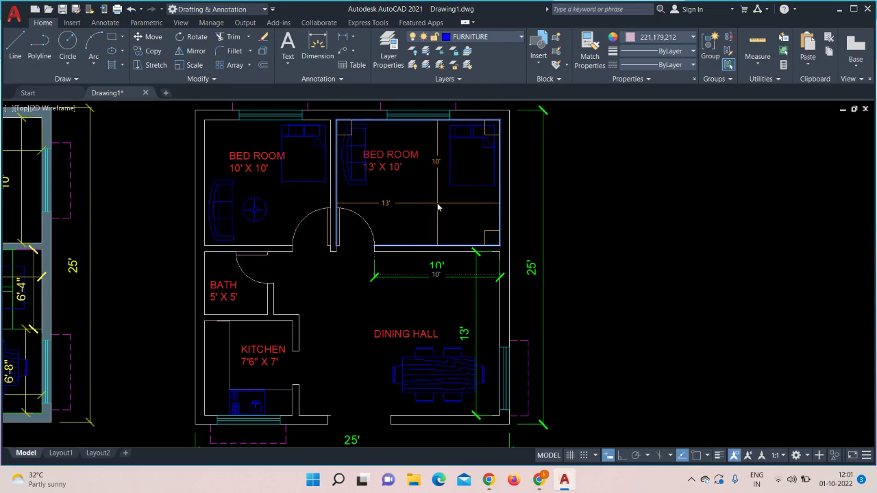
{"action": "key", "text": "Escape"}
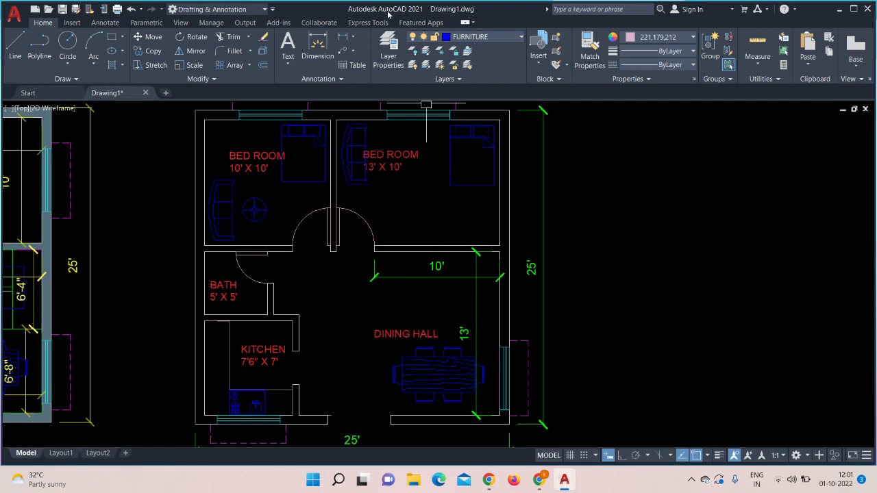
- Add a vertical linear dimension along the inner face of the 13' x 10' bedroom's outer wall
{"action": "left_click", "coordinate": [355, 38]}
{"action": "left_click", "coordinate": [371, 80]}
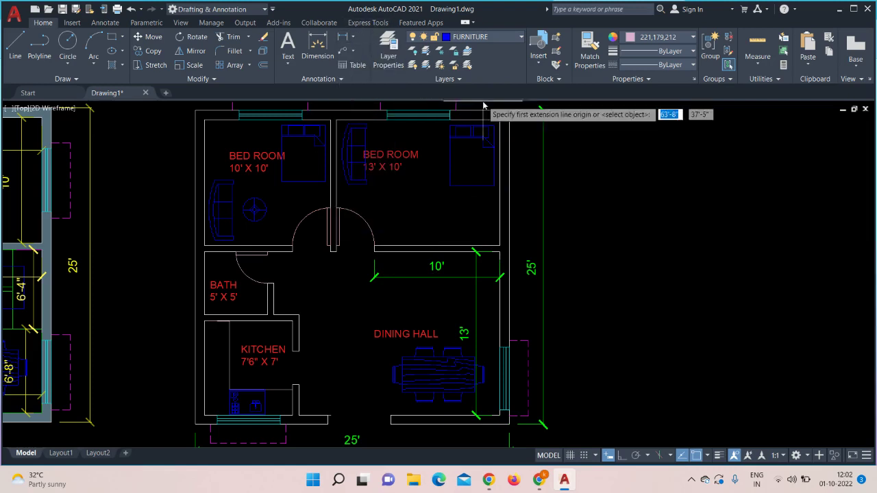
{"action": "left_click", "coordinate": [500, 122]}
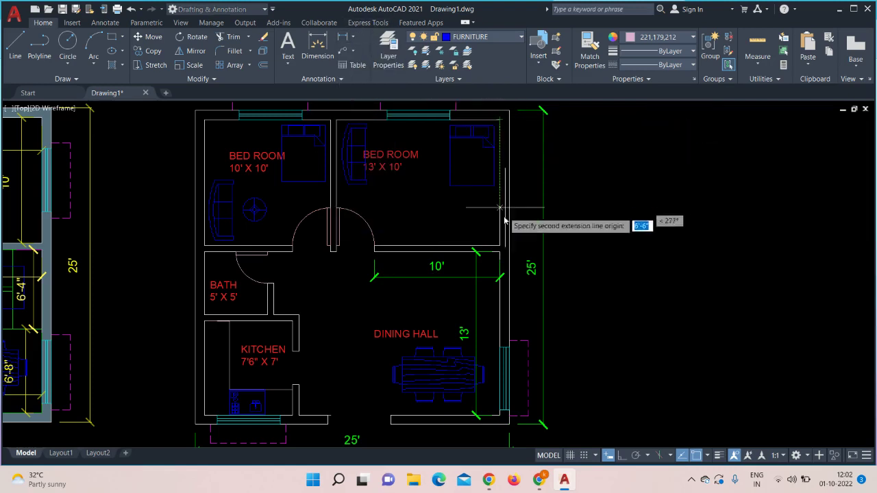
{"action": "left_click", "coordinate": [500, 247]}
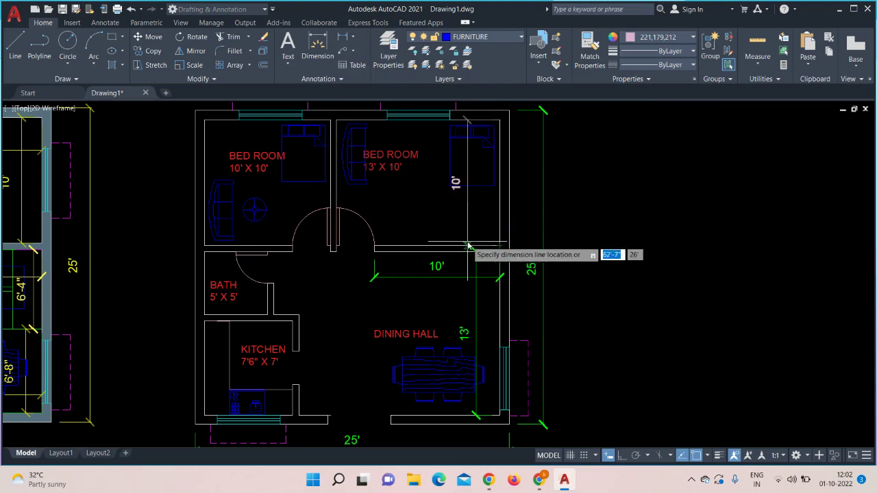
{"action": "left_click", "coordinate": [473, 236]}
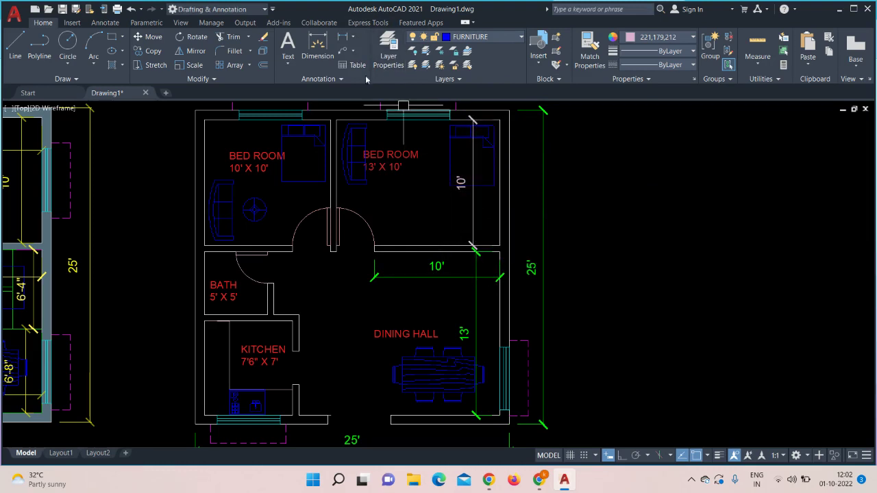
- Add a horizontal linear dimension between the inner upper corners of the 13' x 10' bedroom
{"action": "key", "text": "Return"}
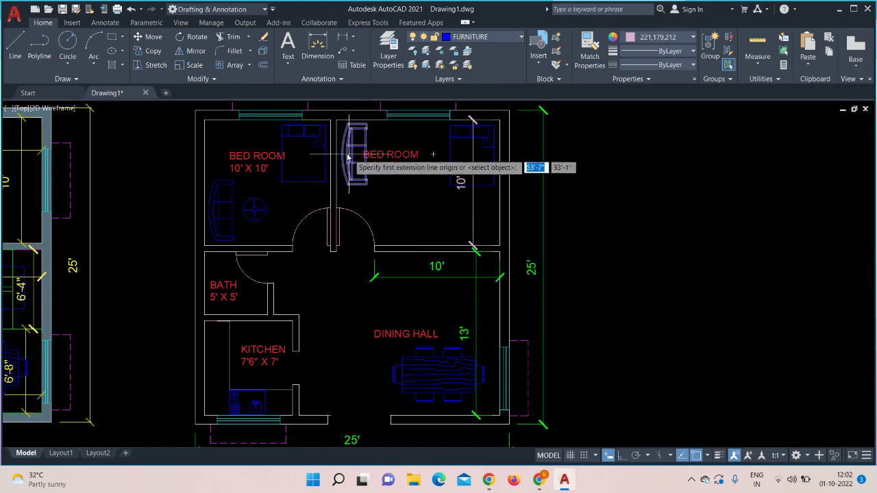
{"action": "left_click", "coordinate": [336, 120]}
{"action": "left_click", "coordinate": [500, 121]}
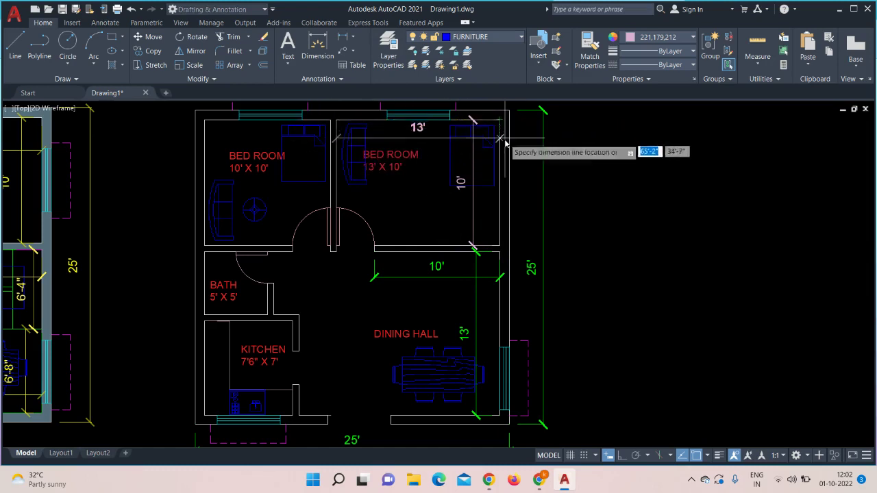
{"action": "left_click", "coordinate": [504, 151]}
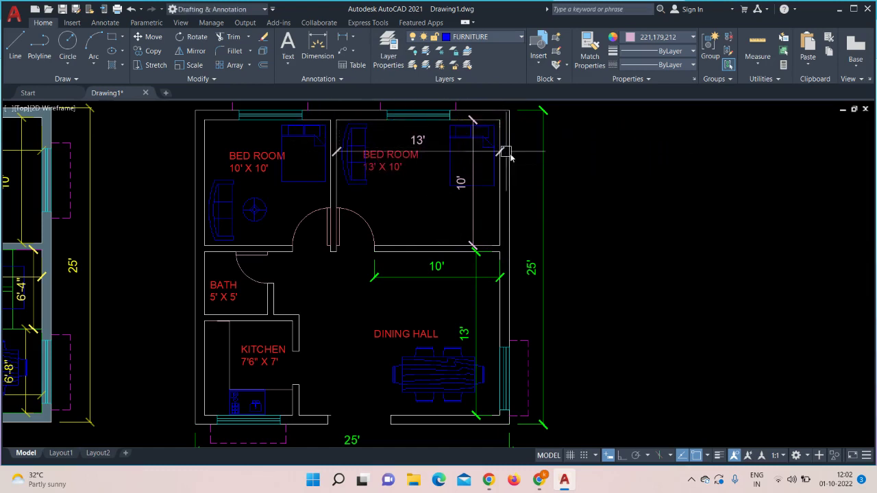
- Change the colour of the 13' x 10' bedroom's horizontal and vertical dimensions to Green
{"action": "left_click", "coordinate": [467, 153]}
{"action": "left_click", "coordinate": [474, 221]}
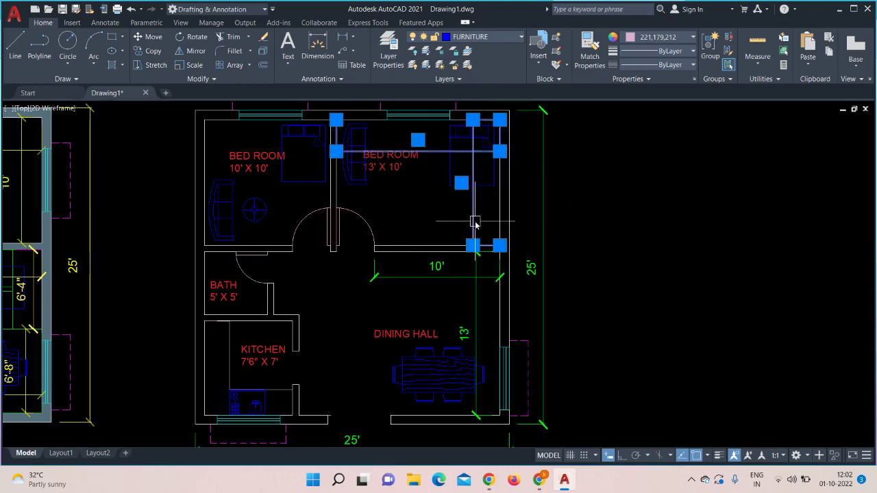
{"action": "left_click", "coordinate": [684, 40]}
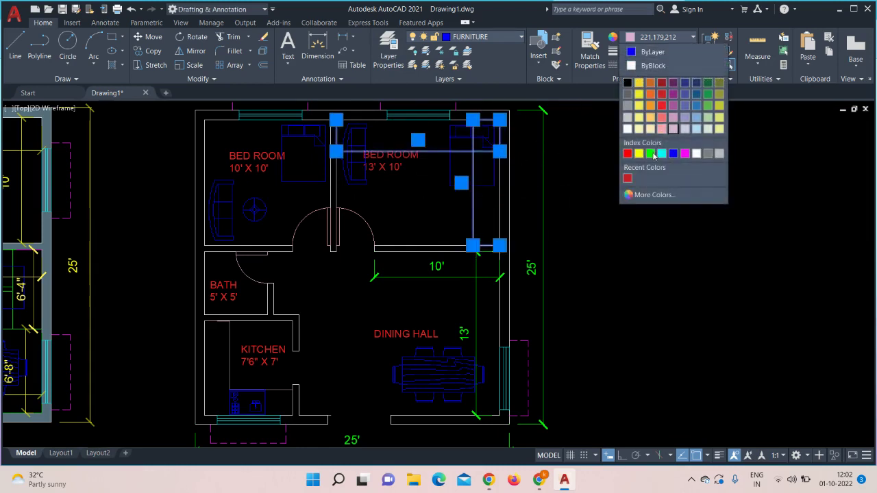
{"action": "left_click", "coordinate": [651, 154]}
{"action": "key", "text": "Escape"}
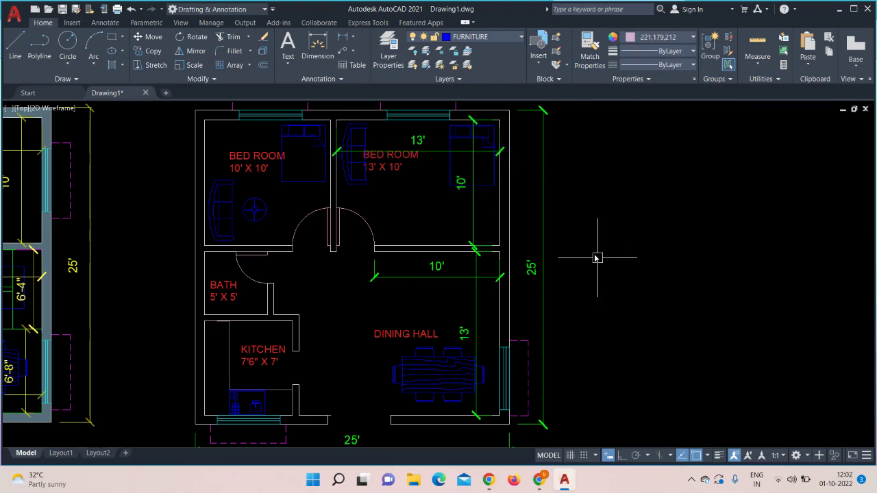
- With Ortho on, draw a 6'4" line down from the upper right inner corner of the second plan's dining hall
{"action": "middle_click_drag", "start_coordinate": [436, 211], "coordinate": [598, 227]}
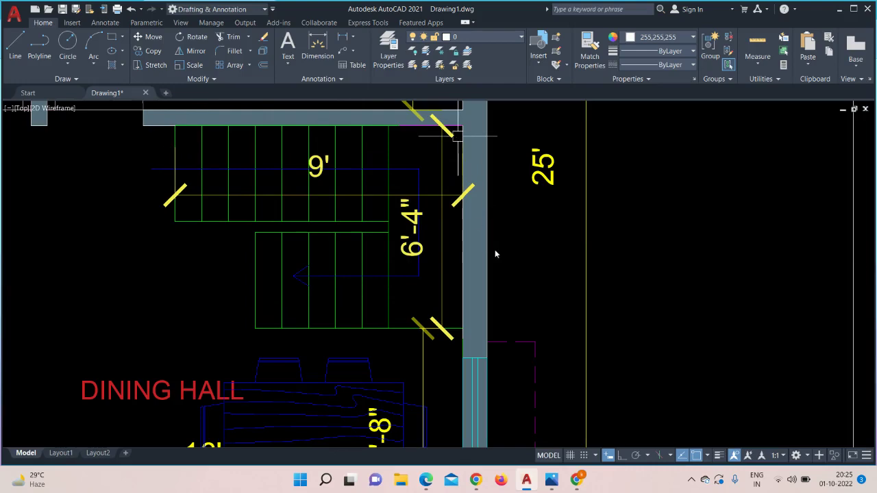
{"action": "scroll", "coordinate": [538, 231], "scroll_direction": "down", "scroll_amount": 4}
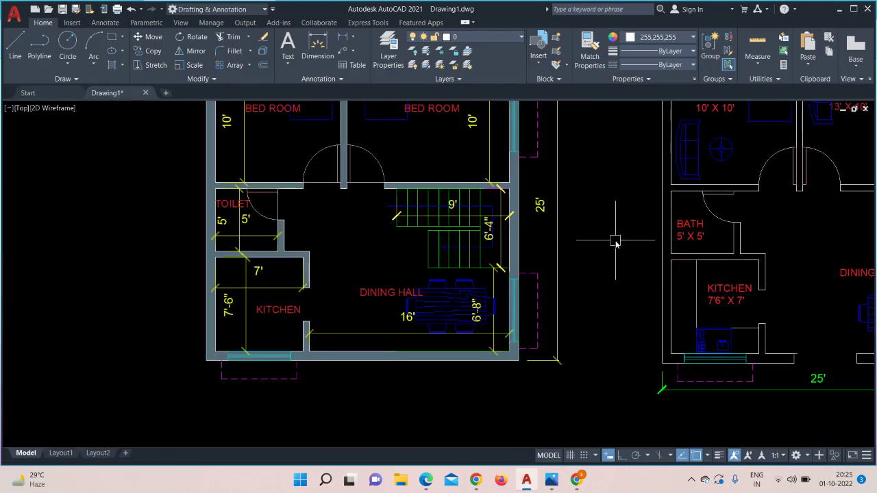
{"action": "middle_click_drag", "start_coordinate": [615, 242], "coordinate": [482, 248]}
{"action": "middle_click_drag", "start_coordinate": [735, 237], "coordinate": [568, 248]}
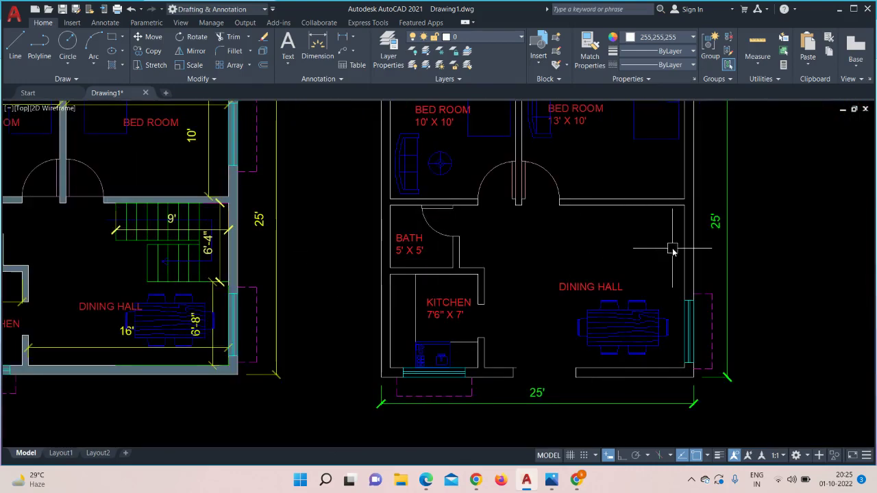
{"action": "left_click", "coordinate": [15, 45]}
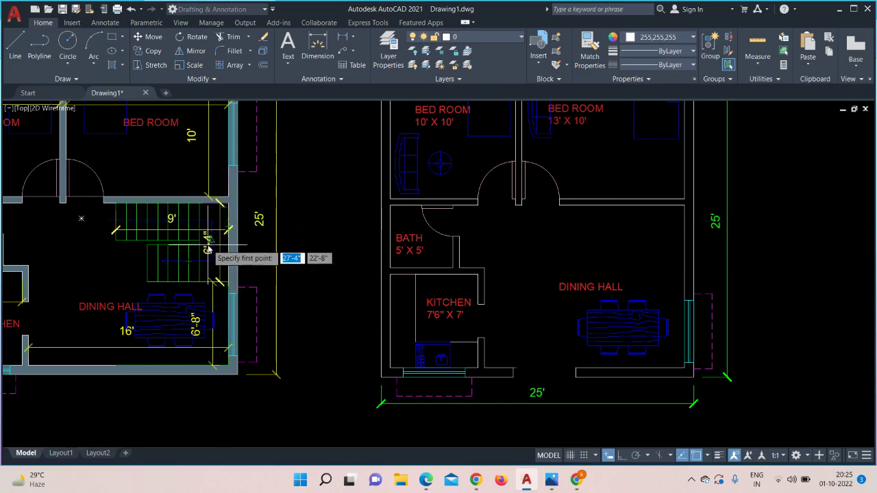
{"action": "scroll", "coordinate": [208, 251], "scroll_direction": "up", "scroll_amount": 4}
{"action": "scroll", "coordinate": [219, 260], "scroll_direction": "up", "scroll_amount": 3}
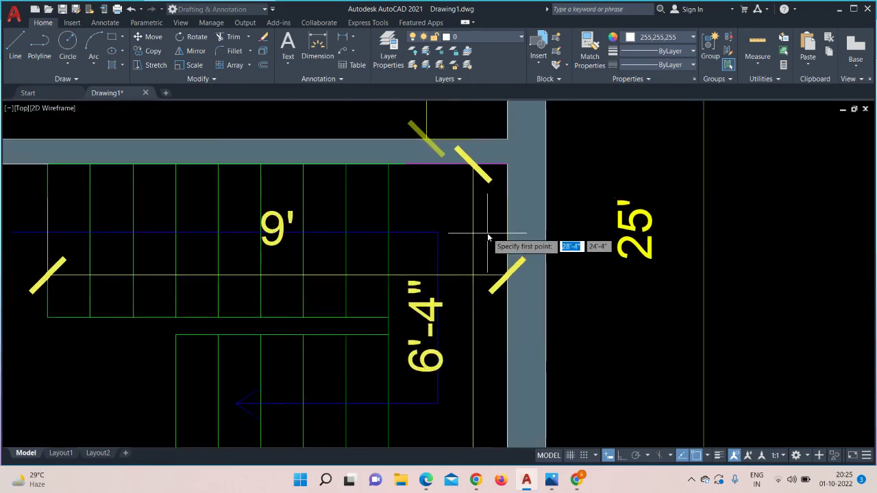
{"action": "scroll", "coordinate": [548, 294], "scroll_direction": "down", "scroll_amount": 5}
{"action": "middle_click_drag", "start_coordinate": [662, 290], "coordinate": [288, 274]}
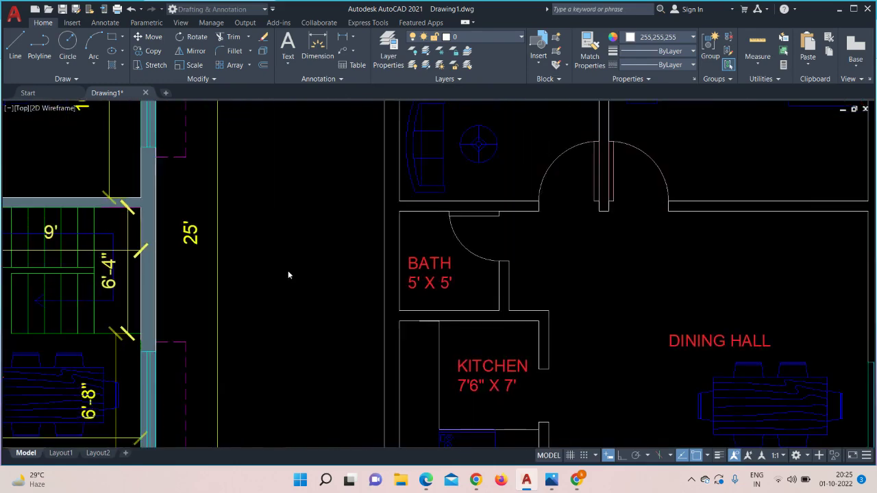
{"action": "scroll", "coordinate": [297, 281], "scroll_direction": "down", "scroll_amount": 3}
{"action": "scroll", "coordinate": [673, 254], "scroll_direction": "up", "scroll_amount": 4}
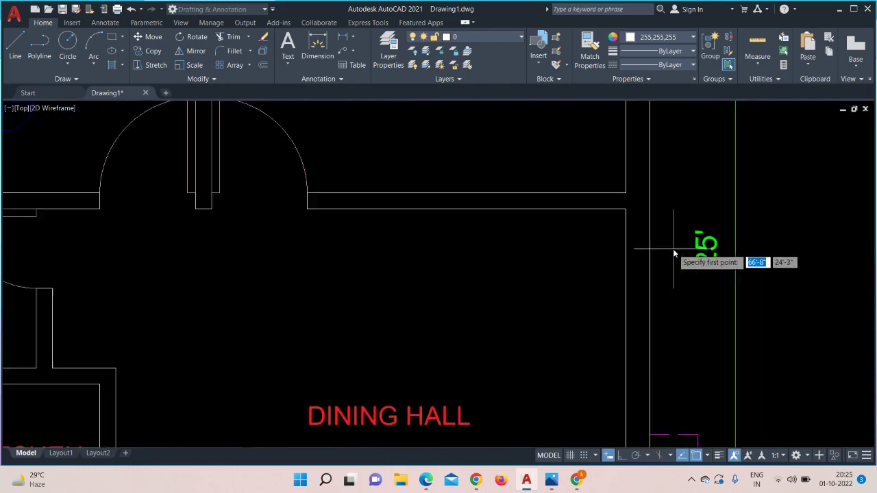
{"action": "scroll", "coordinate": [673, 254], "scroll_direction": "up", "scroll_amount": 2}
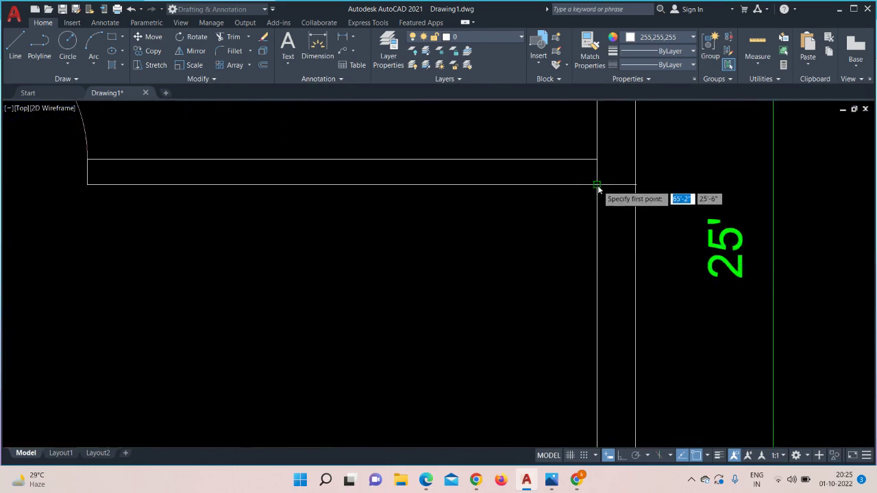
{"action": "left_click", "coordinate": [597, 185]}
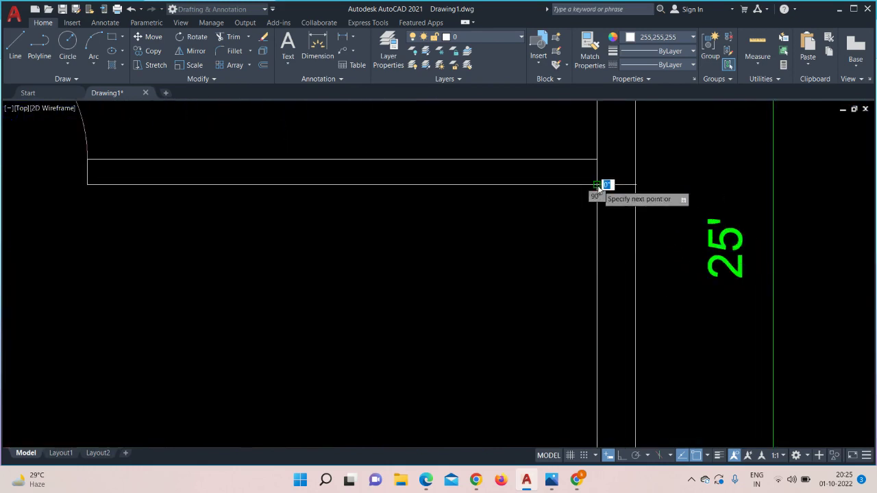
{"action": "left_click", "coordinate": [621, 456]}
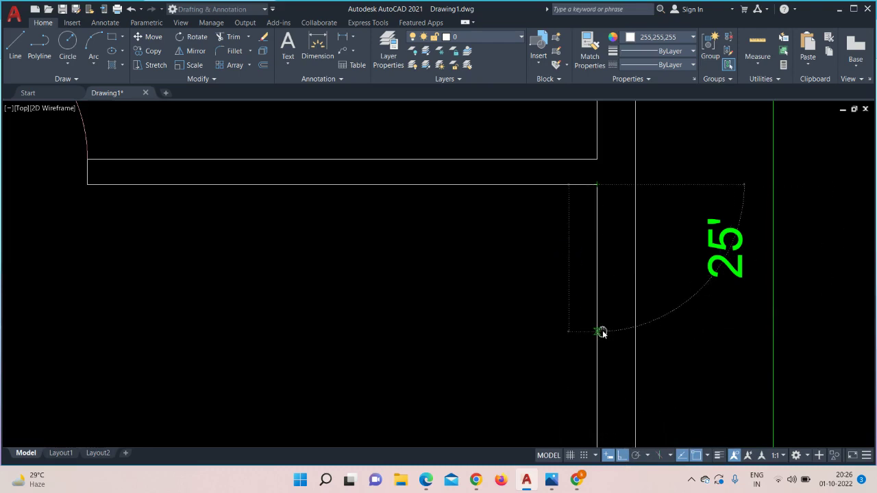
{"action": "middle_click_drag", "start_coordinate": [600, 333], "coordinate": [579, 266]}
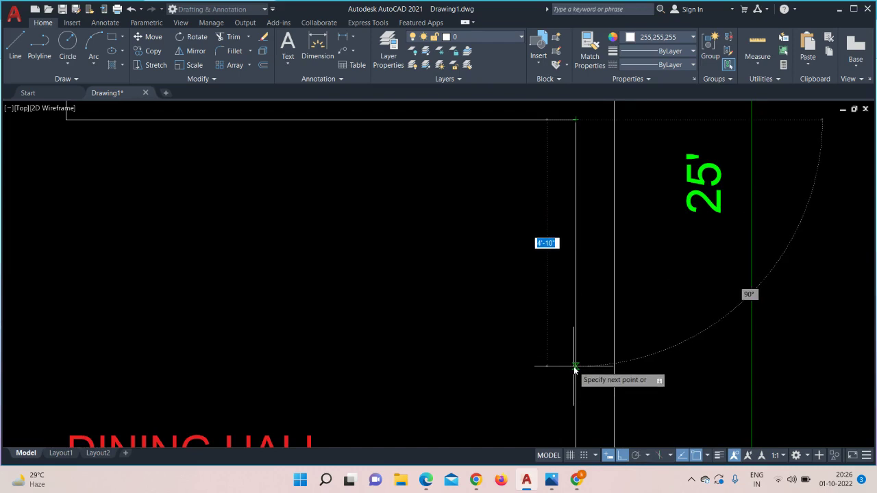
{"action": "type", "text": "6'4"}
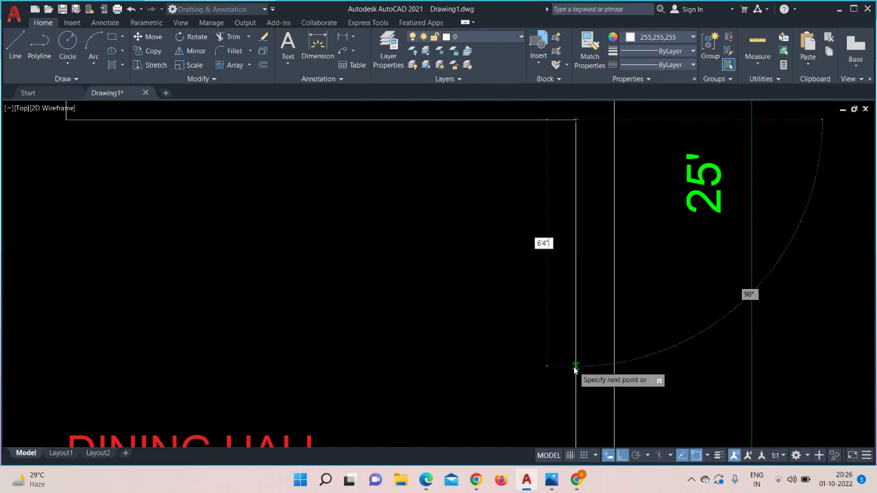
{"action": "key", "text": "Return"}
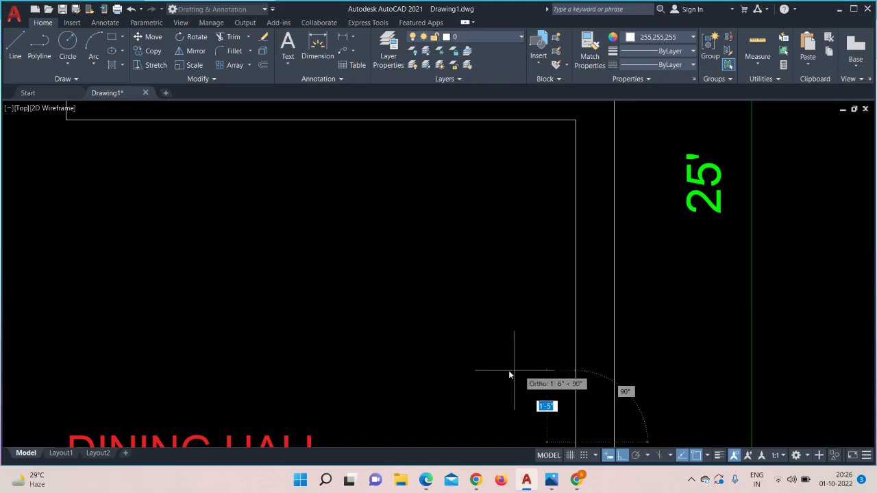
- Continue the staircase outline with a 9' line leftwards from the lower end of the 6'4" line
{"action": "scroll", "coordinate": [263, 409], "scroll_direction": "down", "scroll_amount": 2}
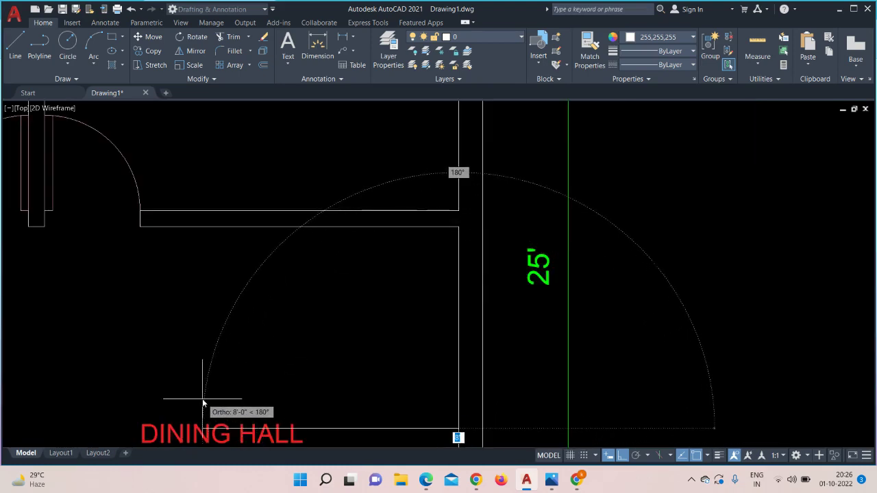
{"action": "type", "text": "9"}
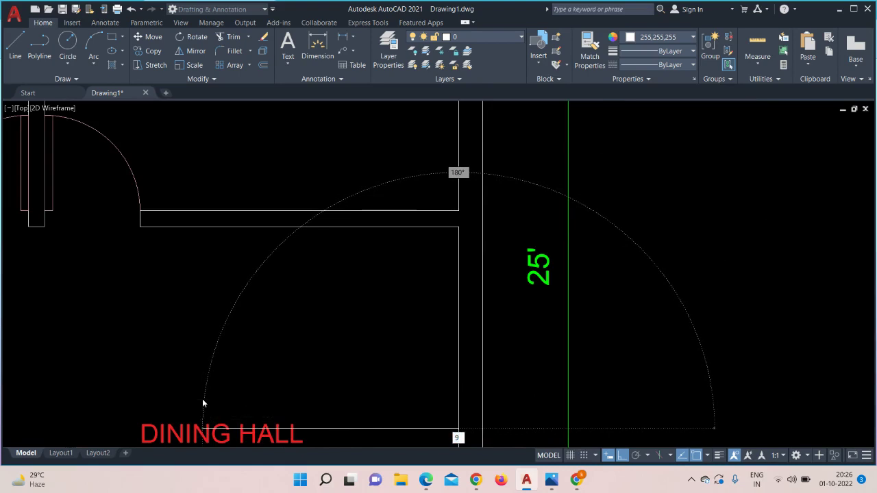
{"action": "type", "text": "'"}
{"action": "key", "text": "Return"}
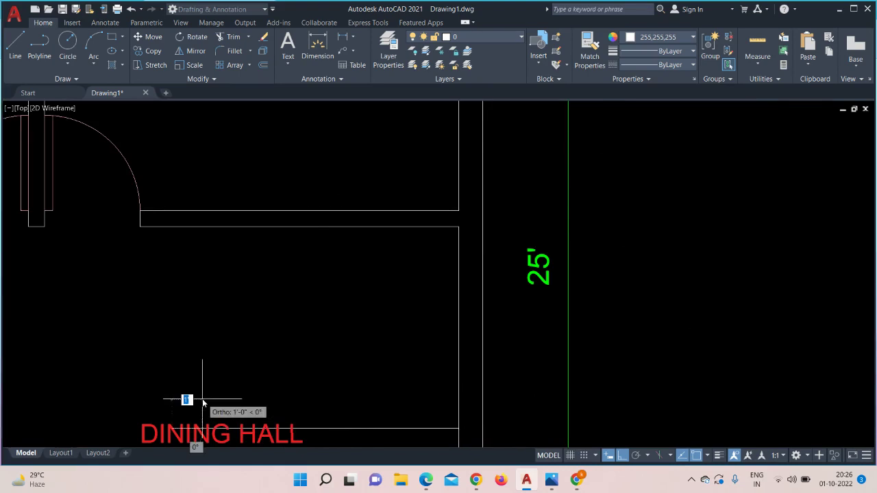
{"action": "key", "text": "Escape"}
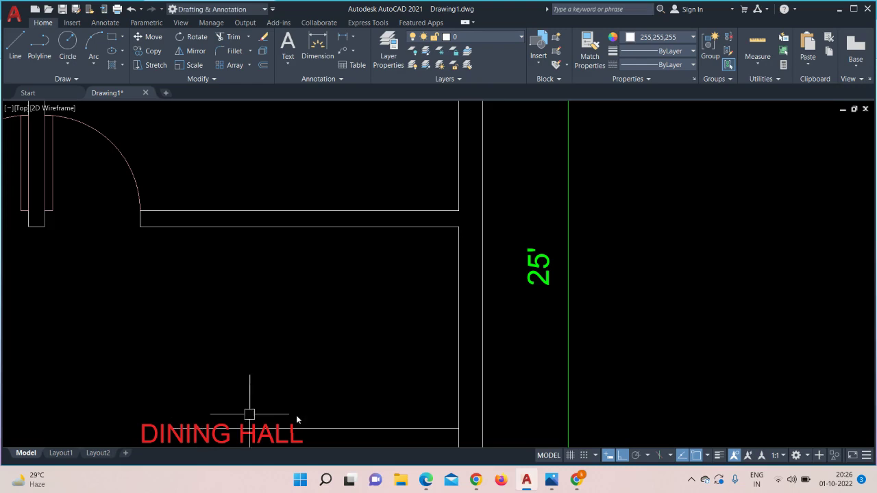
- Close the staircase outline with a vertical line from the 9' line's left end up to the dining hall's upper wall
{"action": "middle_click_drag", "start_coordinate": [361, 357], "coordinate": [353, 268]}
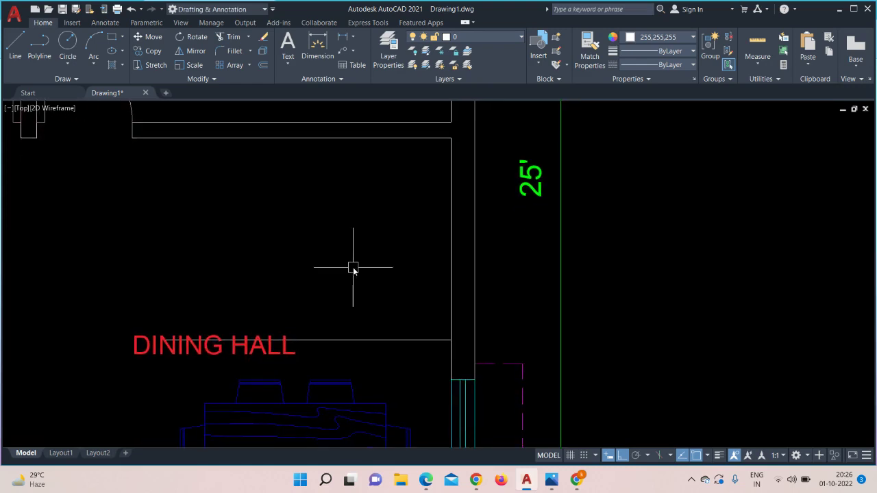
{"action": "key", "text": "l"}
{"action": "key", "text": "Return"}
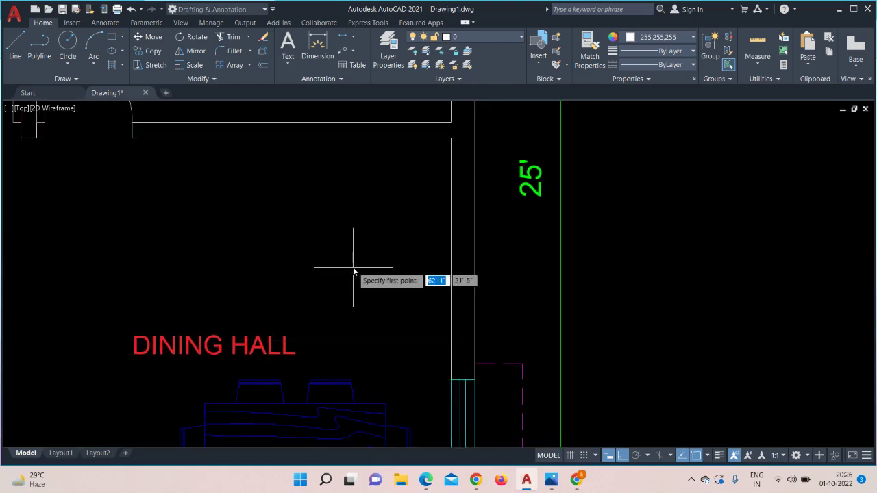
{"action": "left_click", "coordinate": [164, 340]}
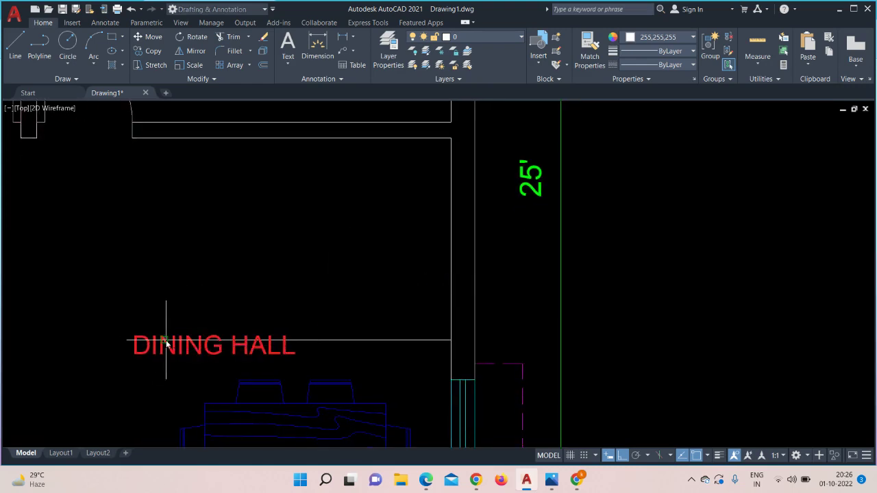
{"action": "left_click", "coordinate": [163, 142]}
{"action": "key", "text": "Escape"}
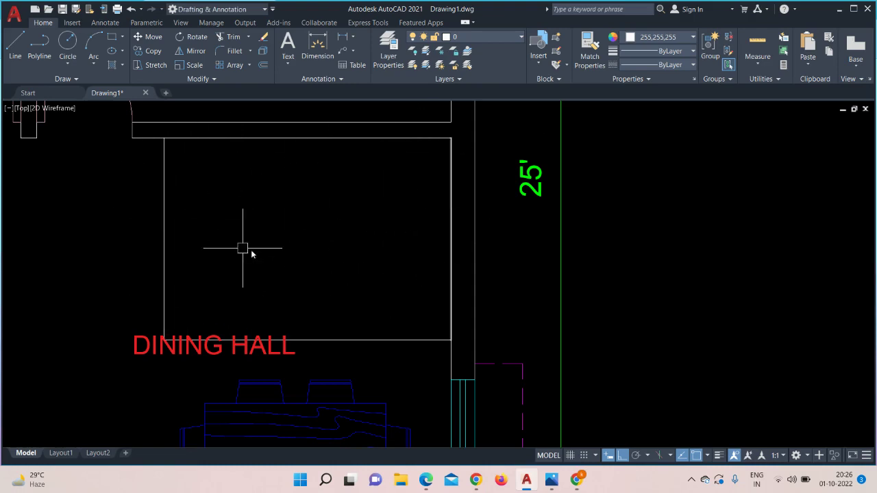
- Examine the steps and landing of the first plan's staircase as reference for the second plan
{"action": "scroll", "coordinate": [277, 237], "scroll_direction": "down", "scroll_amount": 2}
{"action": "mouse_move", "coordinate": [277, 237]}
{"action": "middle_mouse_down"}
{"action": "mouse_move", "coordinate": [423, 239]}
{"action": "mouse_move", "coordinate": [876, 165]}
{"action": "middle_mouse_up"}
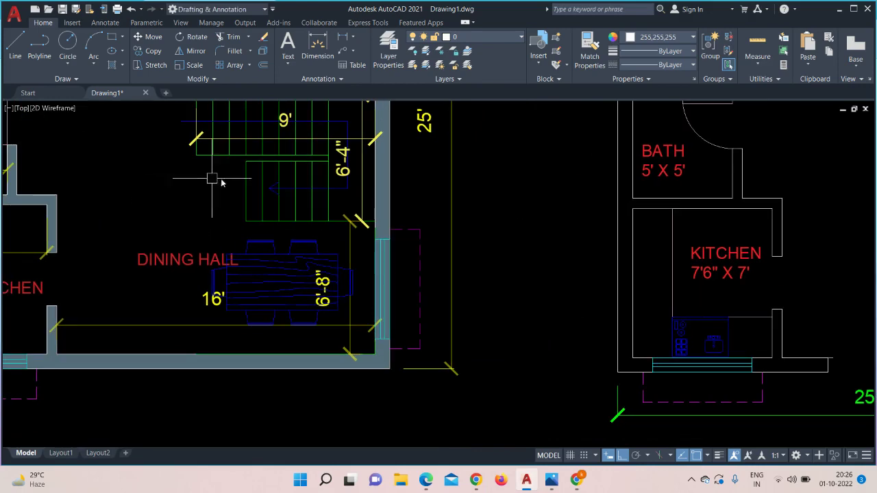
{"action": "scroll", "coordinate": [294, 170], "scroll_direction": "up", "scroll_amount": 5}
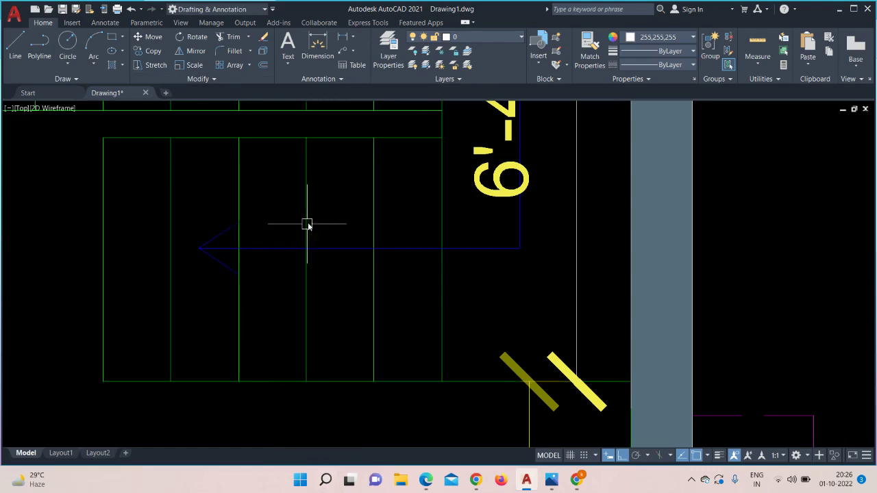
{"action": "middle_click_drag", "start_coordinate": [338, 146], "coordinate": [62, 237]}
{"action": "scroll", "coordinate": [427, 219], "scroll_direction": "down", "scroll_amount": 5}
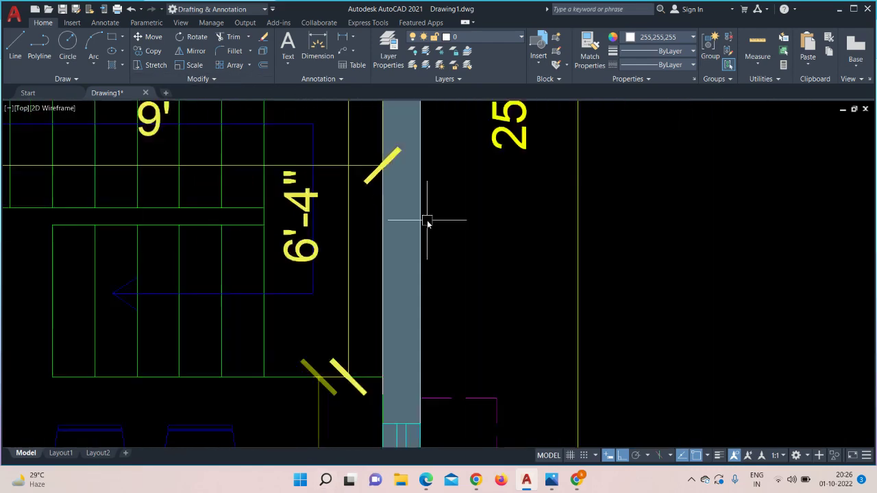
{"action": "mouse_move", "coordinate": [669, 233]}
{"action": "middle_mouse_down"}
{"action": "mouse_move", "coordinate": [166, 196]}
{"action": "mouse_move", "coordinate": [85, 149]}
{"action": "middle_mouse_up"}
{"action": "scroll", "coordinate": [85, 149], "scroll_direction": "down", "scroll_amount": 2}
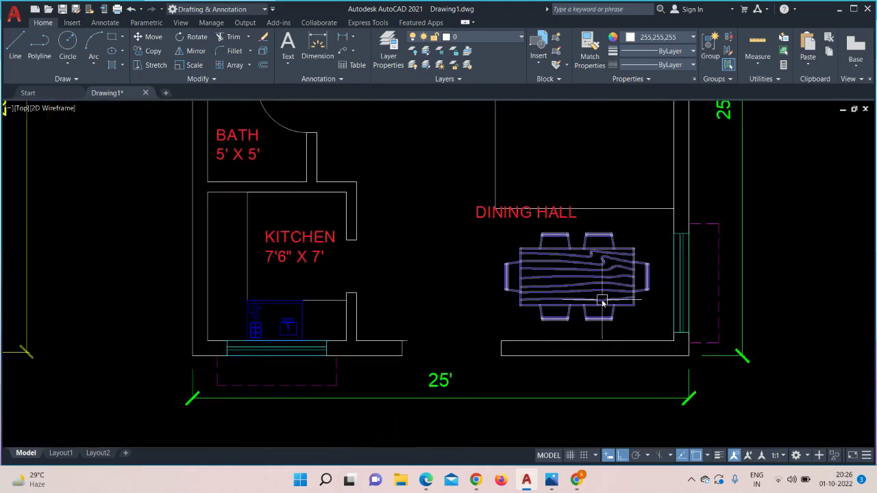
- Draw a horizontal centre line across the dining hall staircase from the midpoint of its left edge to the right wall
{"action": "middle_click_drag", "start_coordinate": [553, 236], "coordinate": [502, 359]}
{"action": "left_click", "coordinate": [15, 43]}
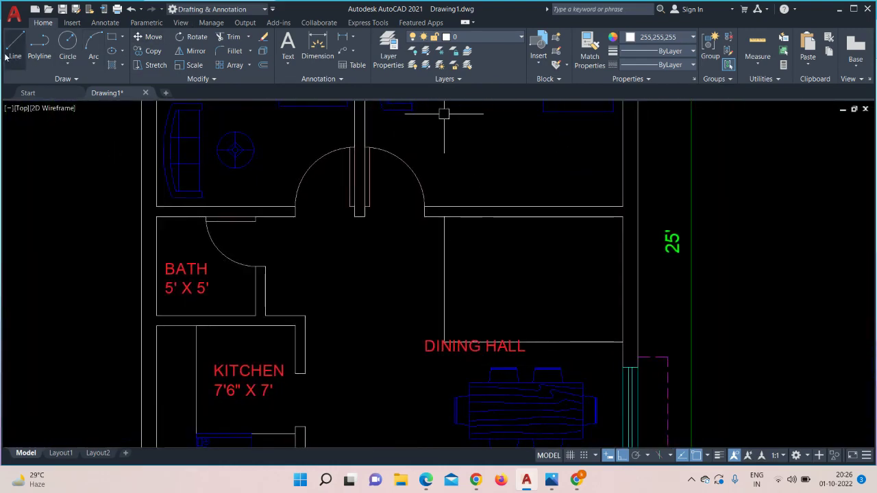
{"action": "left_click", "coordinate": [444, 218]}
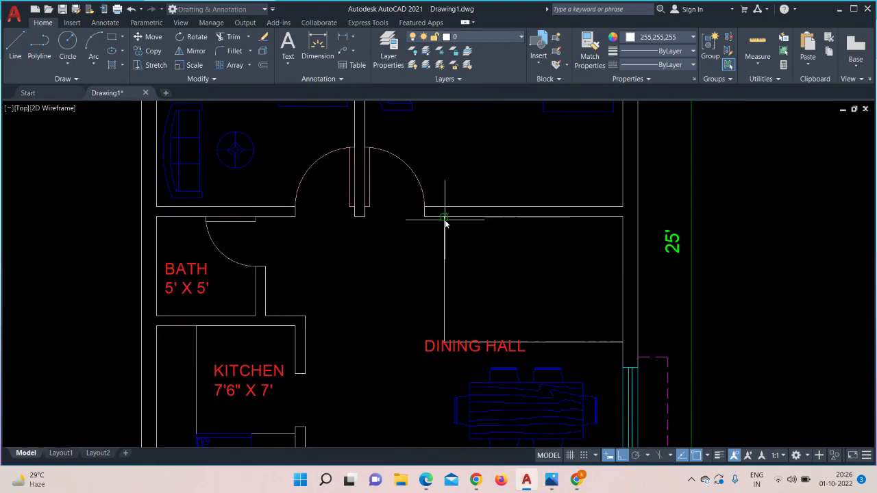
{"action": "left_click", "coordinate": [448, 286]}
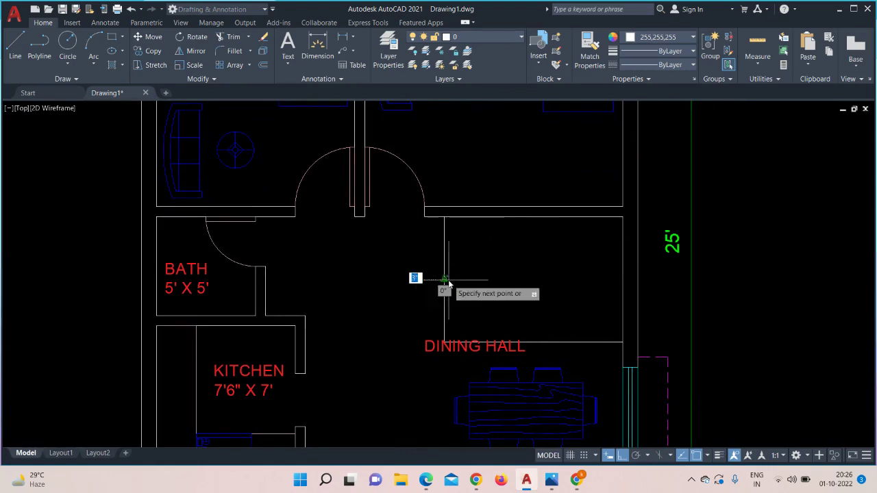
{"action": "left_click", "coordinate": [622, 278]}
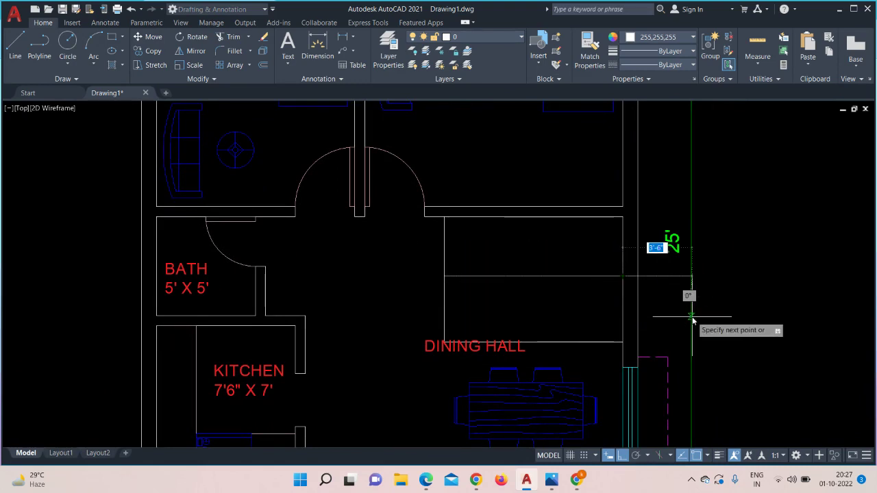
{"action": "key", "text": "Escape"}
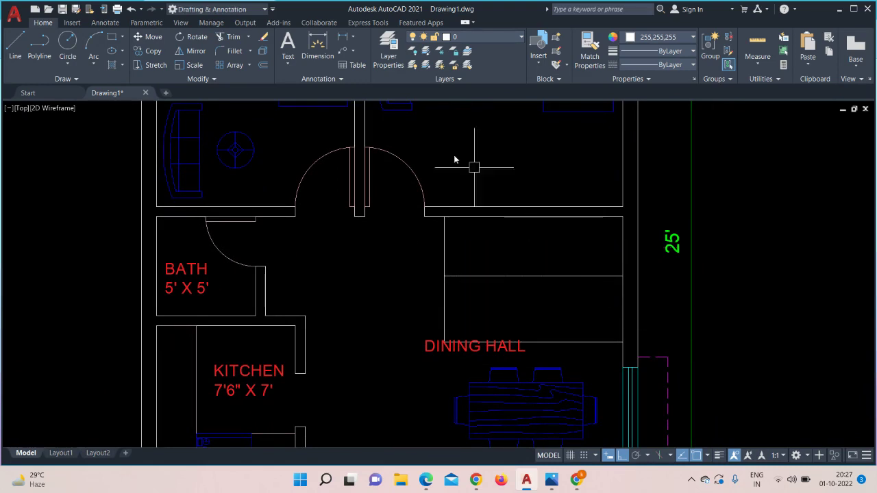
- Draw the landing line 3' from the right wall across the staircase's full depth and trim the centre line off the landing
{"action": "left_click", "coordinate": [15, 44]}
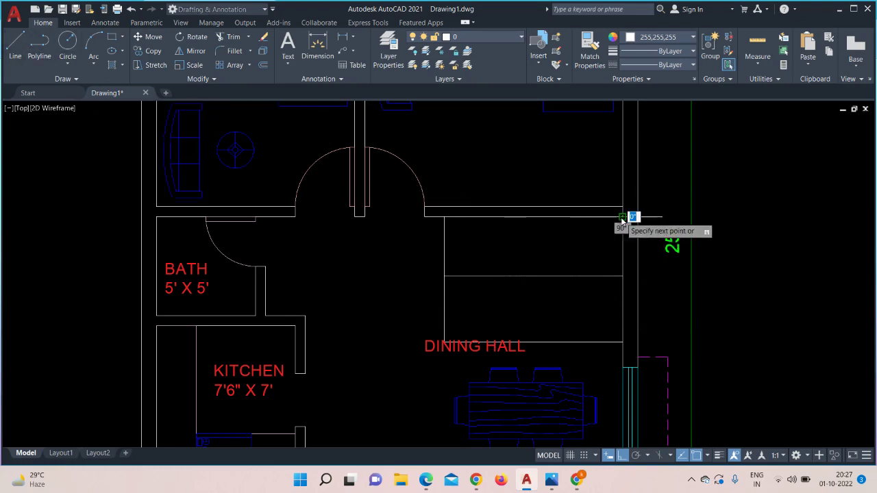
{"action": "type", "text": "3"}
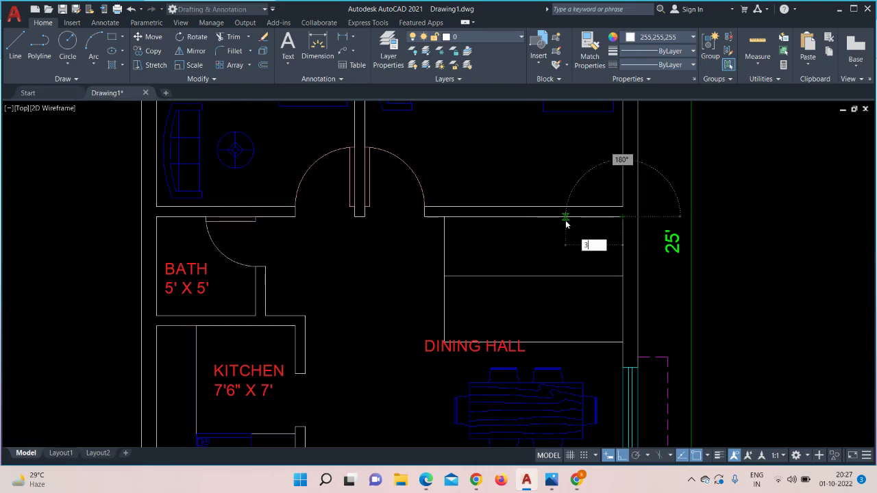
{"action": "key", "text": "Return"}
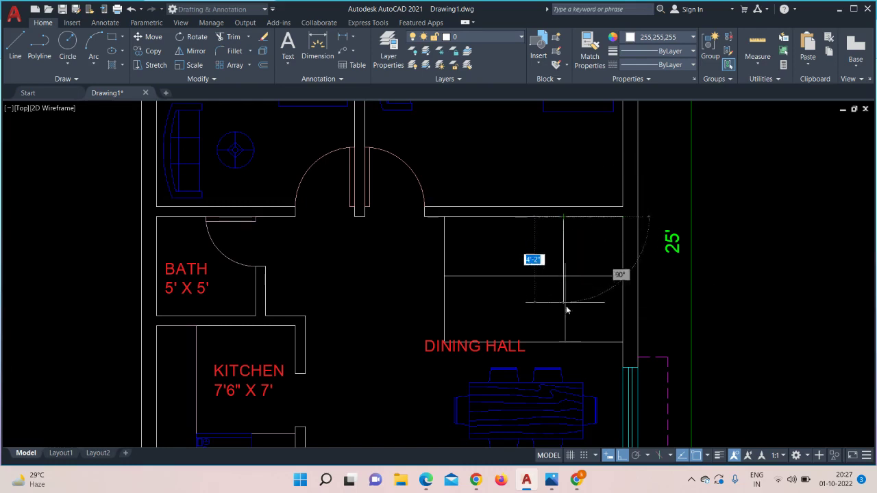
{"action": "left_click", "coordinate": [563, 342]}
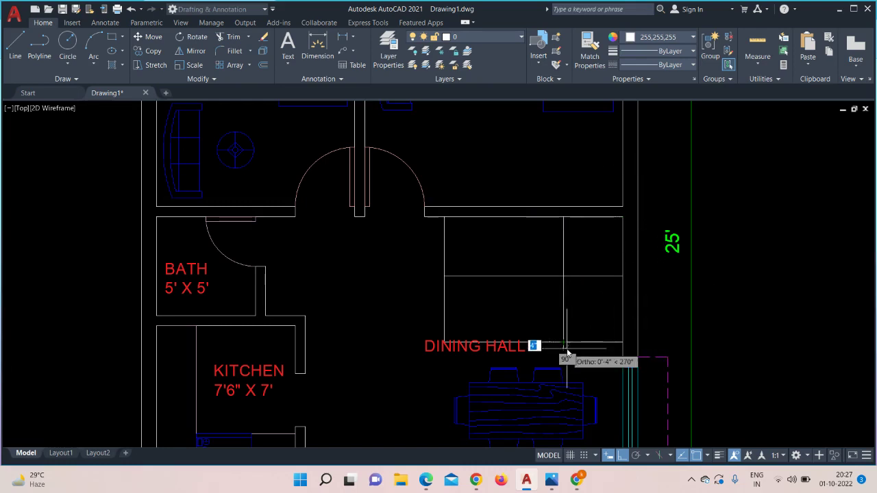
{"action": "scroll", "coordinate": [566, 350], "scroll_direction": "up", "scroll_amount": 2}
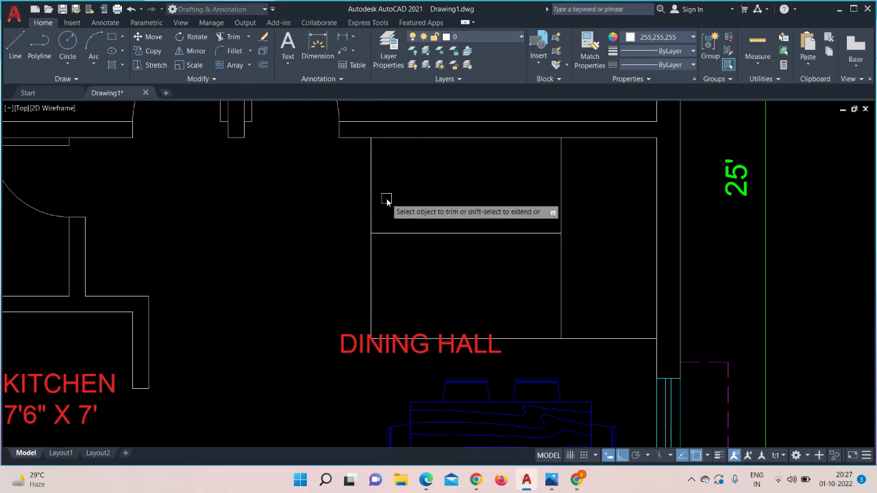
{"action": "key", "text": "Escape"}
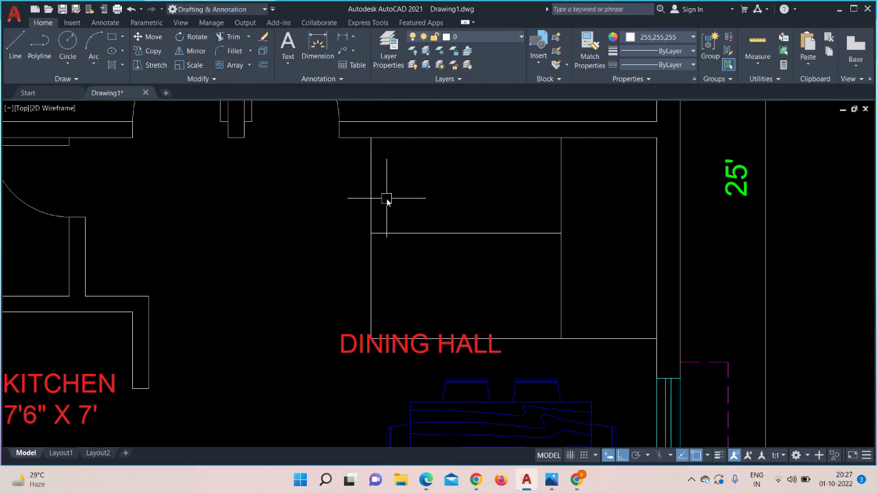
- Offset the staircase's centre line 2" upwards and 2" downwards
{"action": "type", "text": "o"}
{"action": "key", "text": "Return"}
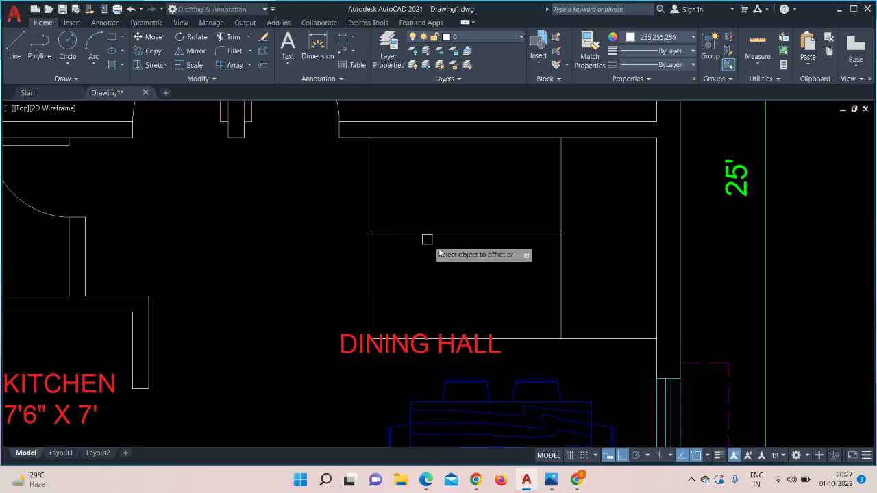
{"action": "left_click", "coordinate": [467, 234]}
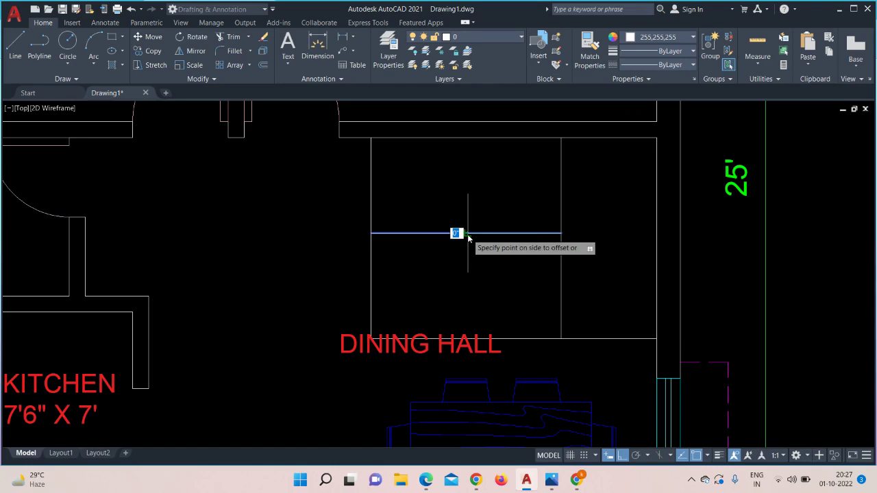
{"action": "left_click", "coordinate": [467, 207]}
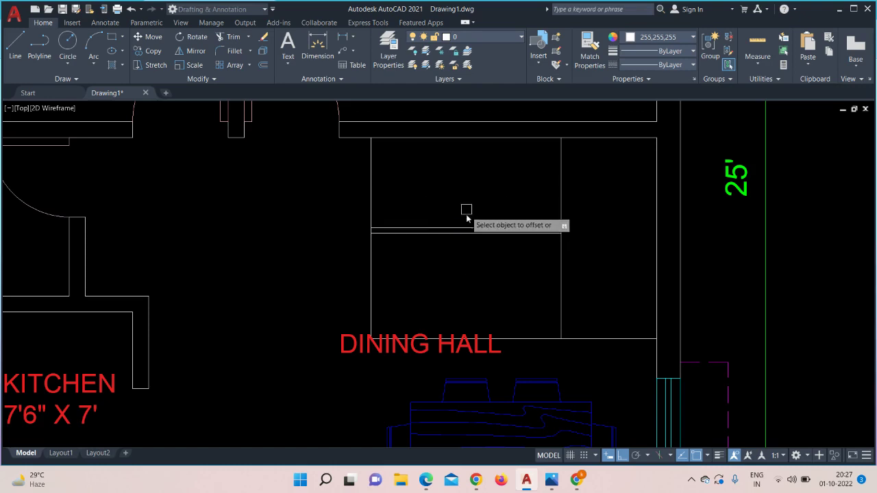
{"action": "left_click", "coordinate": [468, 234]}
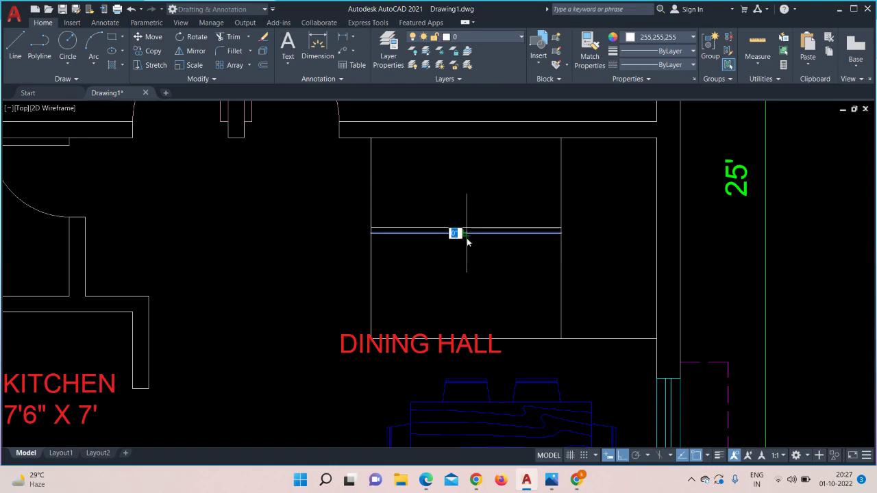
{"action": "left_click", "coordinate": [469, 261]}
- Remove the original centre line between the two offset lines with Trim
{"action": "scroll", "coordinate": [467, 259], "scroll_direction": "up", "scroll_amount": 2}
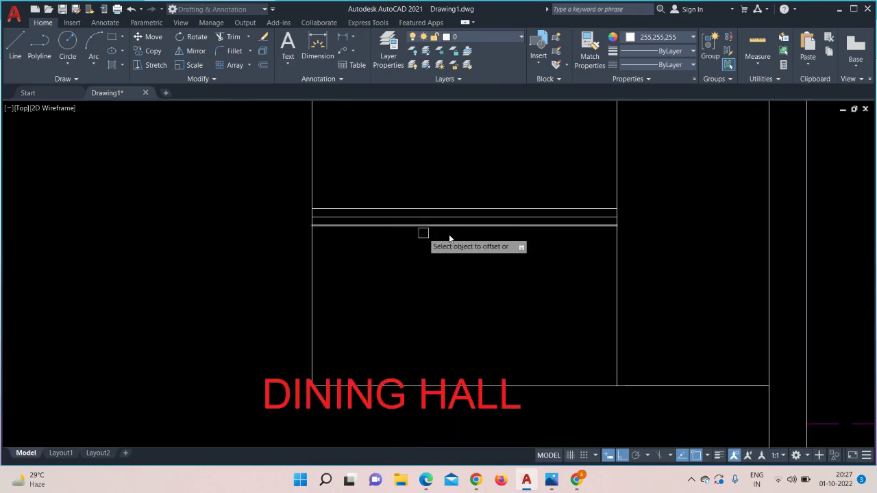
{"action": "left_click", "coordinate": [228, 36]}
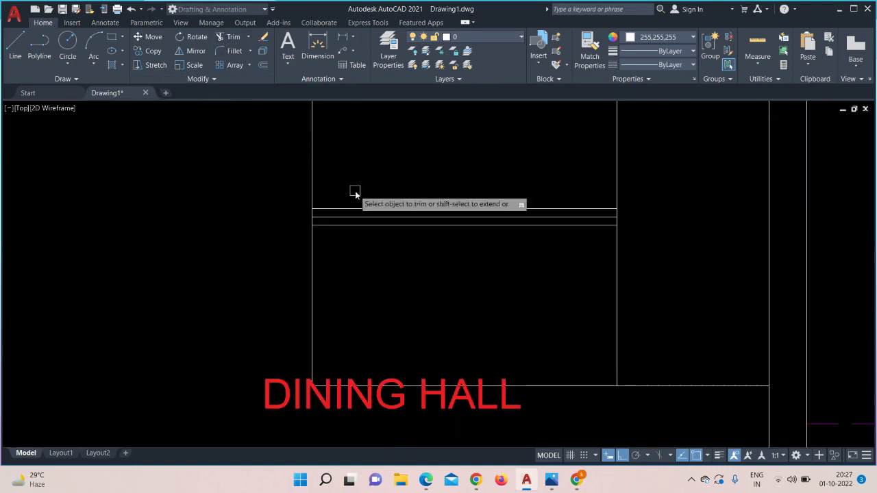
{"action": "left_click", "coordinate": [391, 216]}
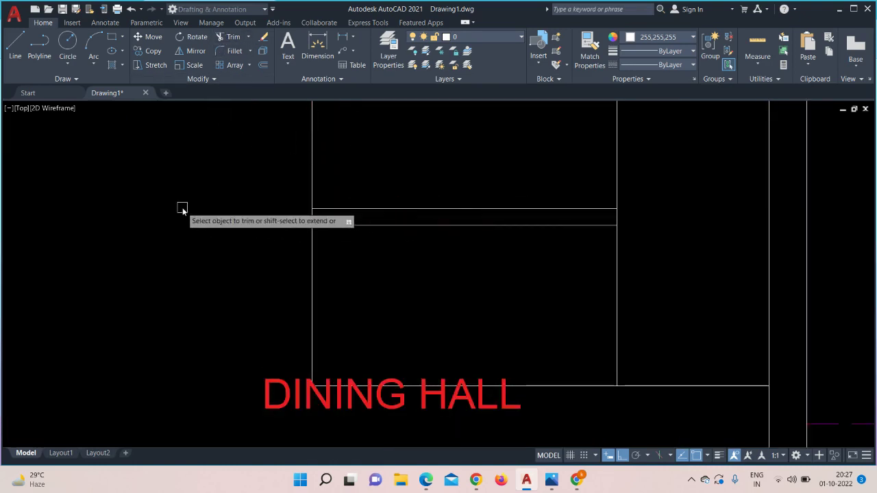
- Check the tread layout of the first plan's staircase as reference for the second plan's steps
{"action": "scroll", "coordinate": [181, 207], "scroll_direction": "down", "scroll_amount": 3}
{"action": "middle_click_drag", "start_coordinate": [157, 239], "coordinate": [401, 238]}
{"action": "middle_click_drag", "start_coordinate": [470, 227], "coordinate": [568, 203]}
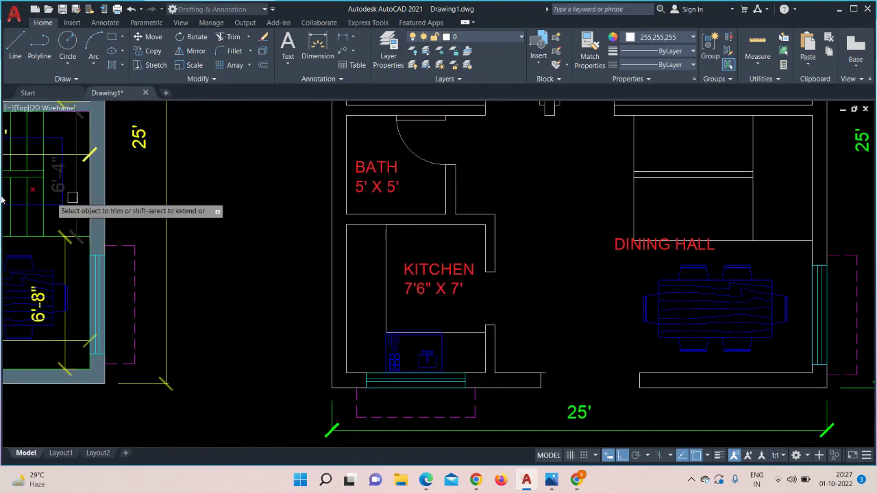
{"action": "middle_click_drag", "start_coordinate": [178, 211], "coordinate": [405, 214]}
{"action": "scroll", "coordinate": [268, 179], "scroll_direction": "up", "scroll_amount": 5}
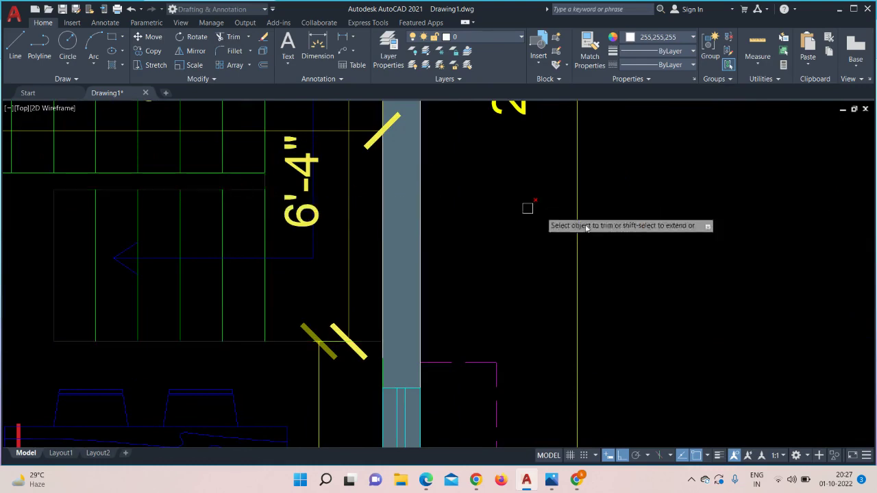
{"action": "middle_click_drag", "start_coordinate": [689, 230], "coordinate": [80, 231]}
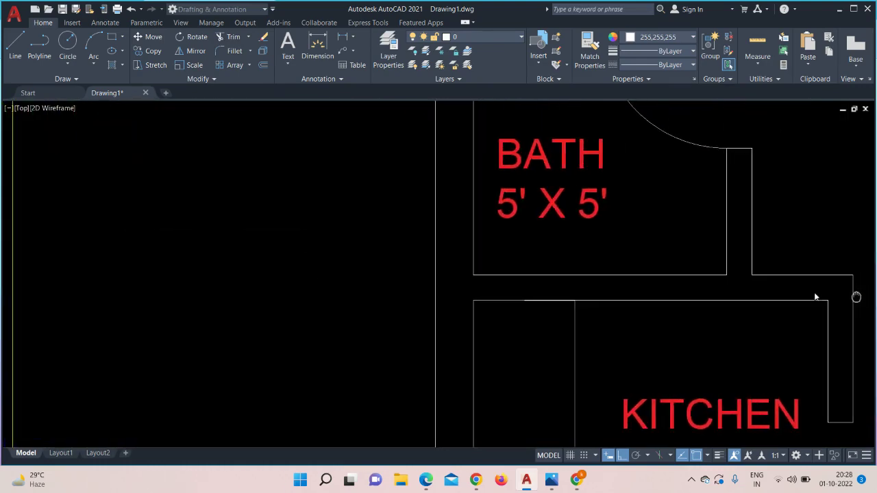
{"action": "middle_click_drag", "start_coordinate": [816, 294], "coordinate": [270, 196]}
{"action": "scroll", "coordinate": [272, 205], "scroll_direction": "down", "scroll_amount": 4}
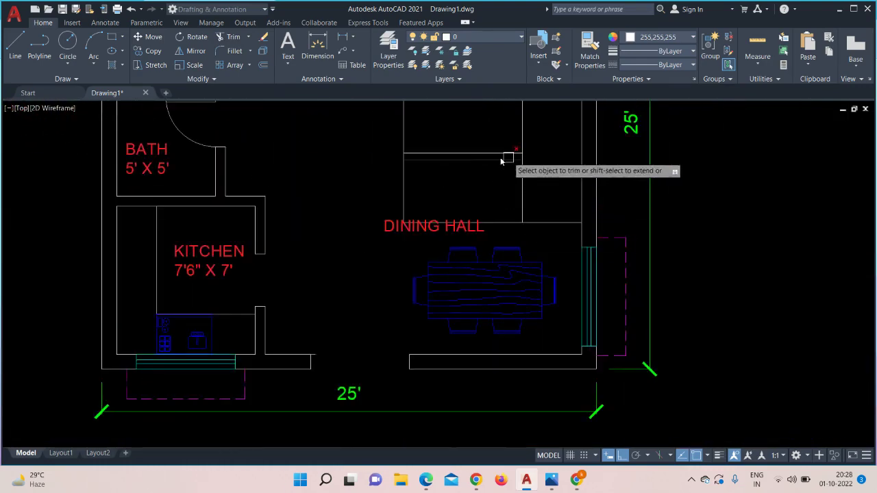
{"action": "middle_click_drag", "start_coordinate": [495, 177], "coordinate": [536, 260]}
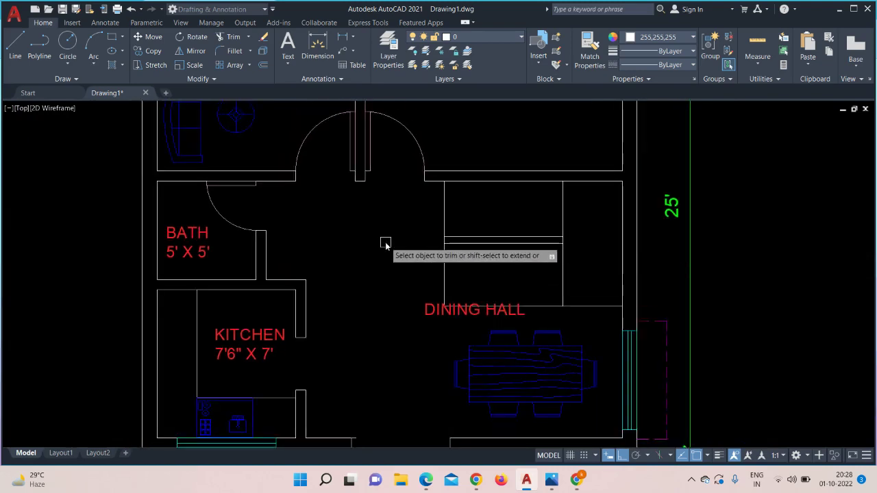
{"action": "key", "text": "Escape"}
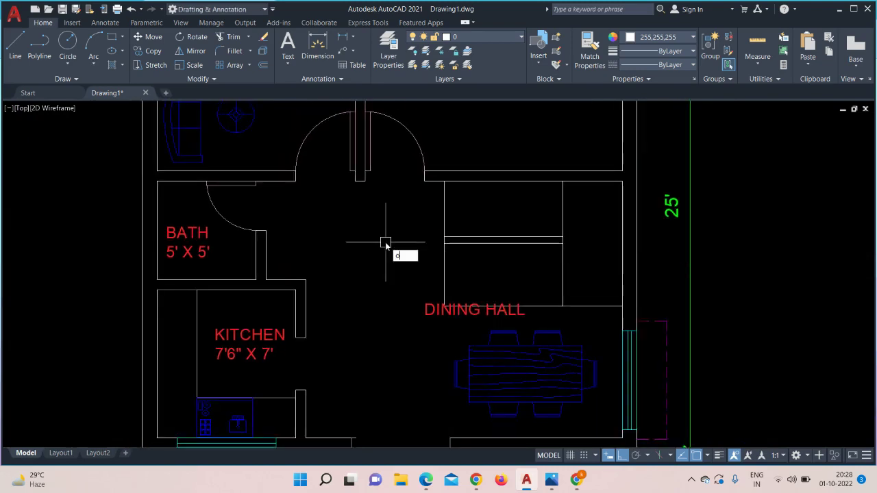
- Offset the upper flight's left edge successively 10" to the right to create seven tread lines towards the landing
{"action": "type", "text": "o"}
{"action": "key", "text": "Return"}
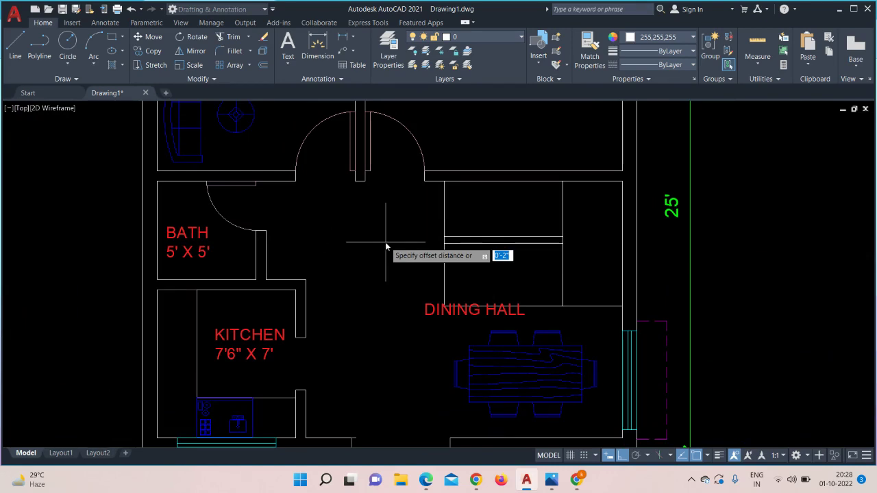
{"action": "type", "text": "1"}
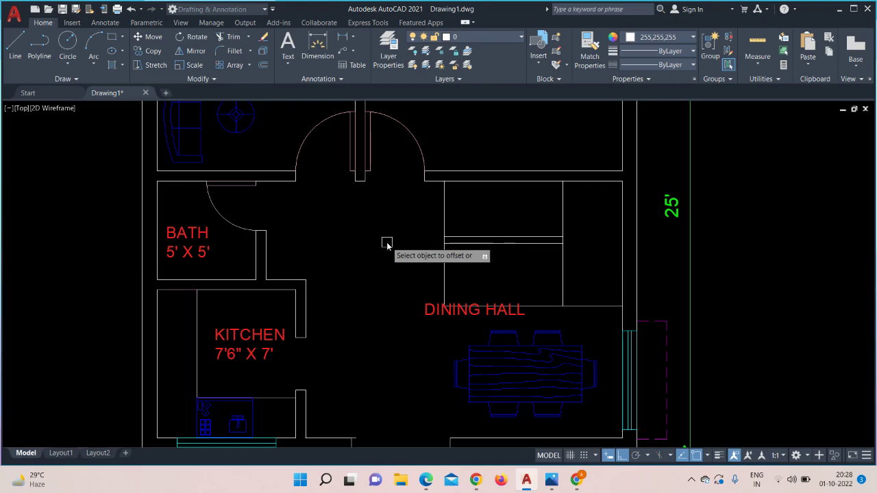
{"action": "left_click", "coordinate": [444, 217]}
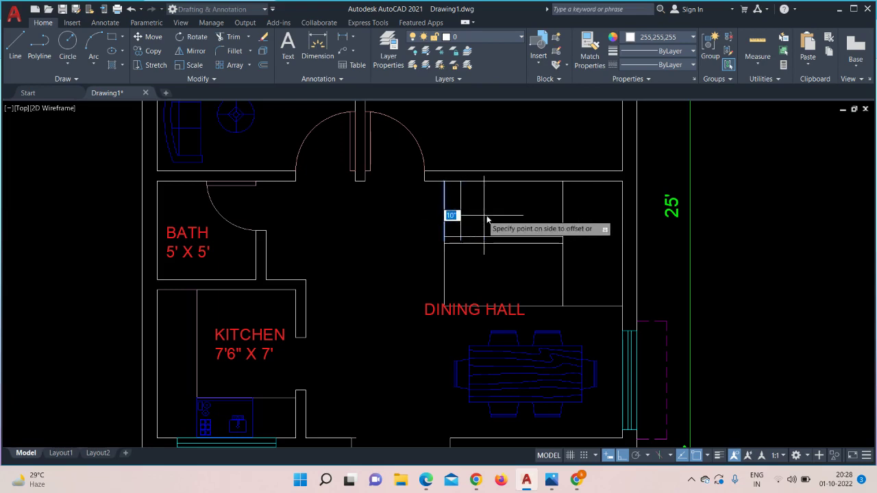
{"action": "left_click", "coordinate": [488, 219]}
{"action": "left_click", "coordinate": [461, 218]}
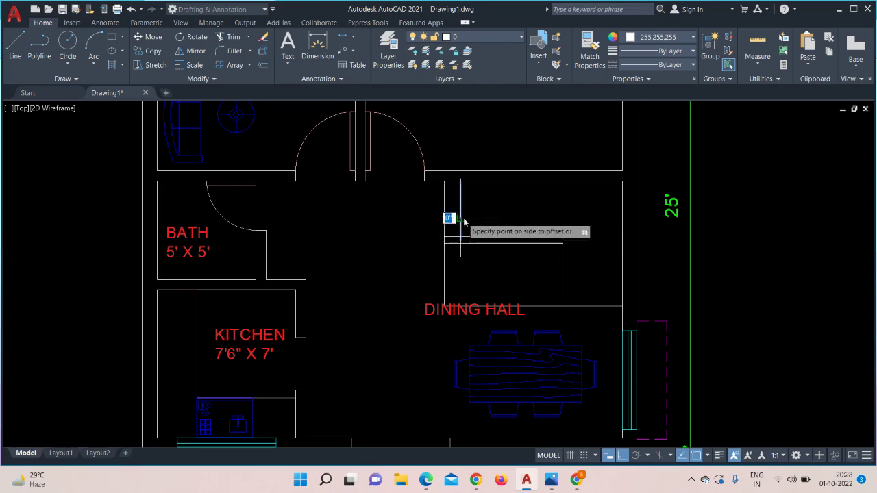
{"action": "left_click", "coordinate": [507, 214]}
{"action": "left_click", "coordinate": [477, 219]}
{"action": "left_click", "coordinate": [511, 223]}
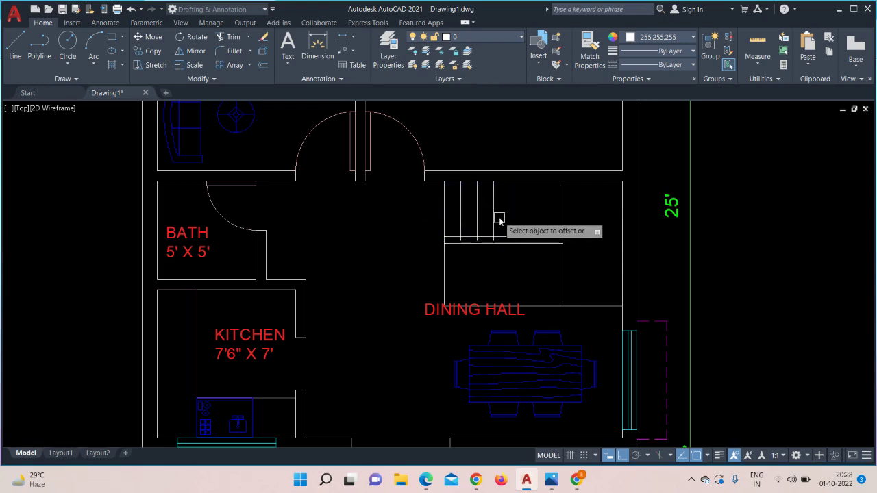
{"action": "left_click", "coordinate": [493, 209]}
{"action": "left_click", "coordinate": [519, 218]}
{"action": "left_click", "coordinate": [511, 212]}
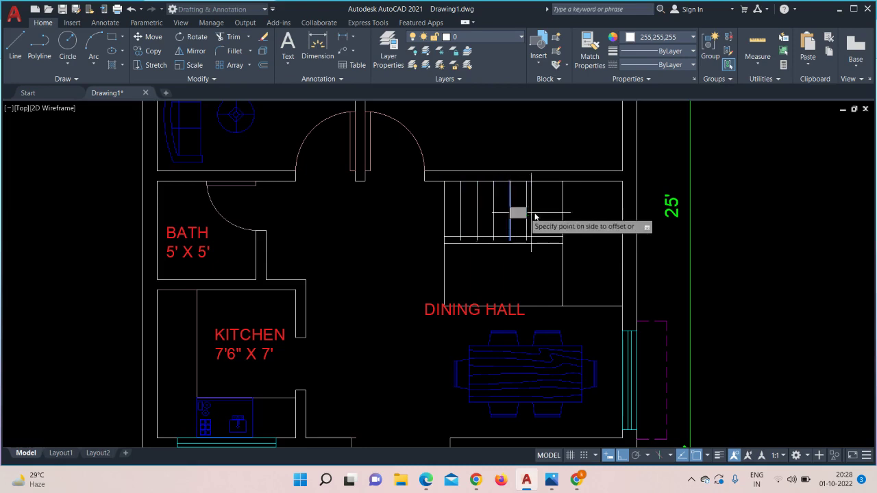
{"action": "left_click", "coordinate": [534, 211]}
{"action": "scroll", "coordinate": [517, 217], "scroll_direction": "up", "scroll_amount": 2}
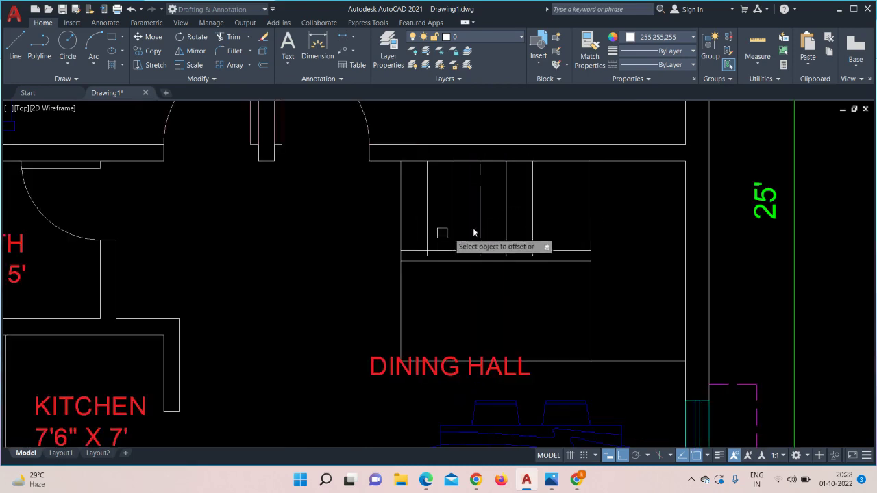
{"action": "left_click", "coordinate": [534, 219]}
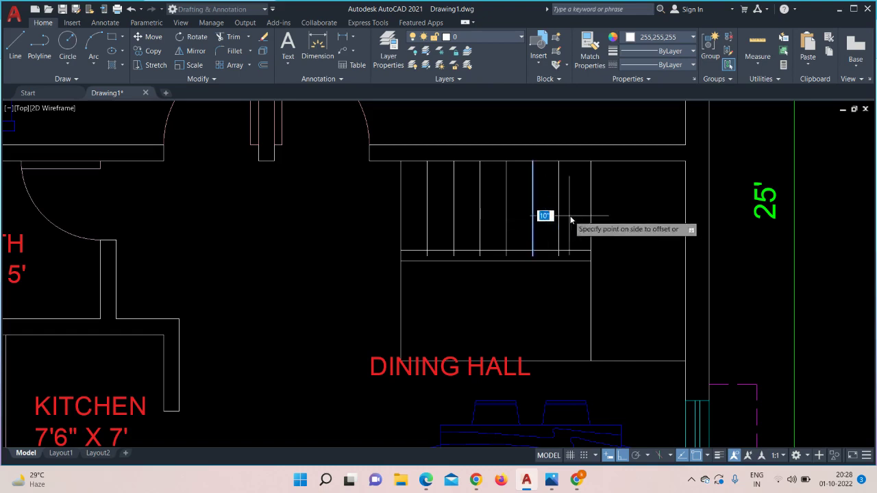
{"action": "left_click", "coordinate": [567, 219]}
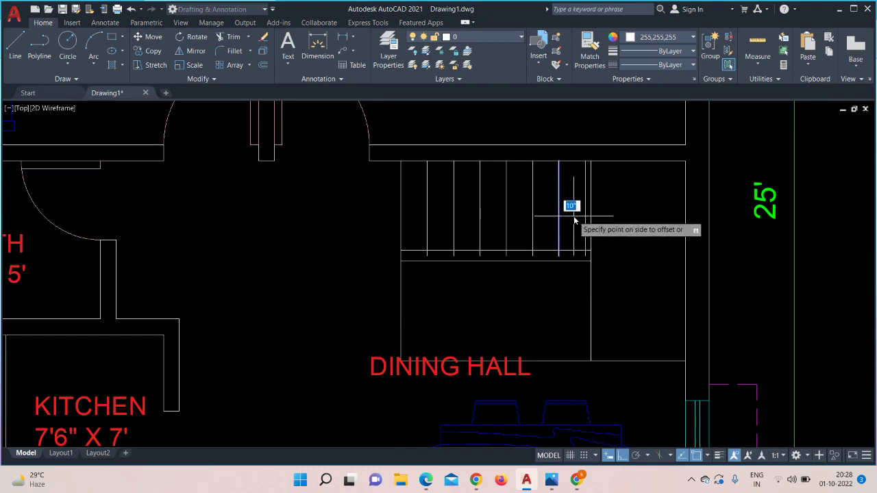
{"action": "left_click", "coordinate": [570, 210]}
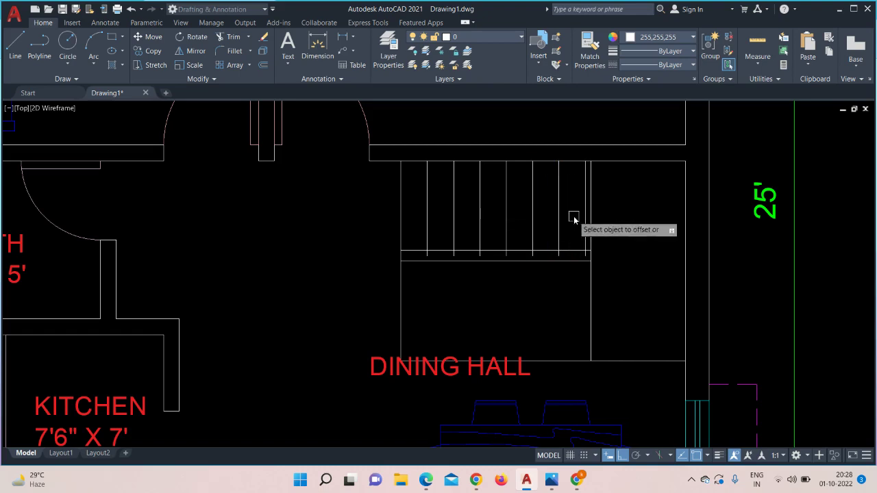
- Trim the seven tread ends overhanging the upper flight's lower edge and remove the flight's surplus end line beyond the last tread
{"action": "left_click", "coordinate": [590, 293]}
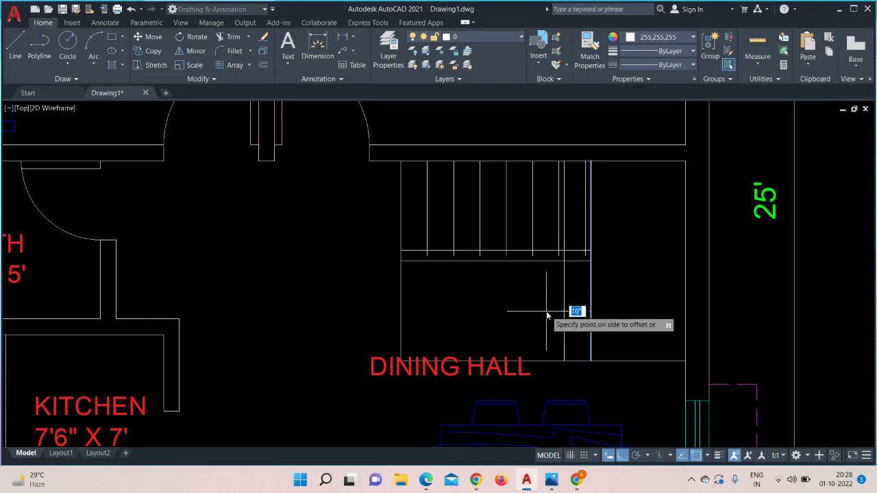
{"action": "key", "text": "Escape"}
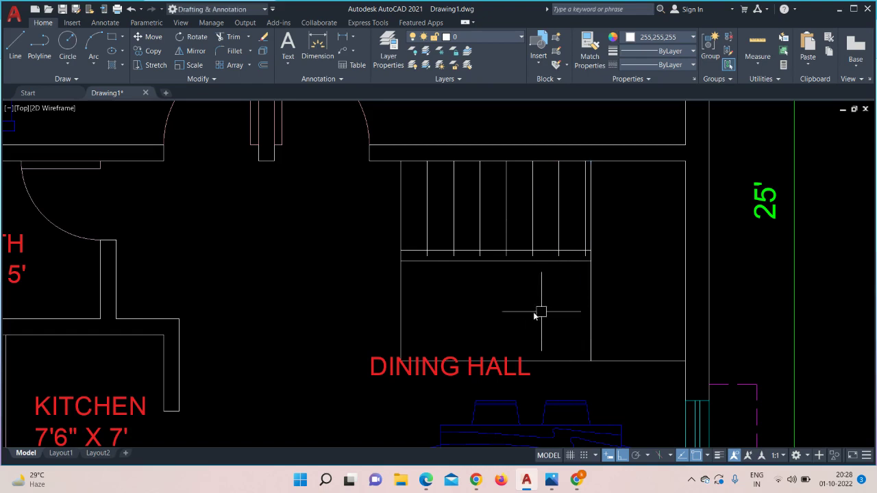
{"action": "left_click", "coordinate": [241, 40]}
{"action": "scroll", "coordinate": [416, 193], "scroll_direction": "up", "scroll_amount": 2}
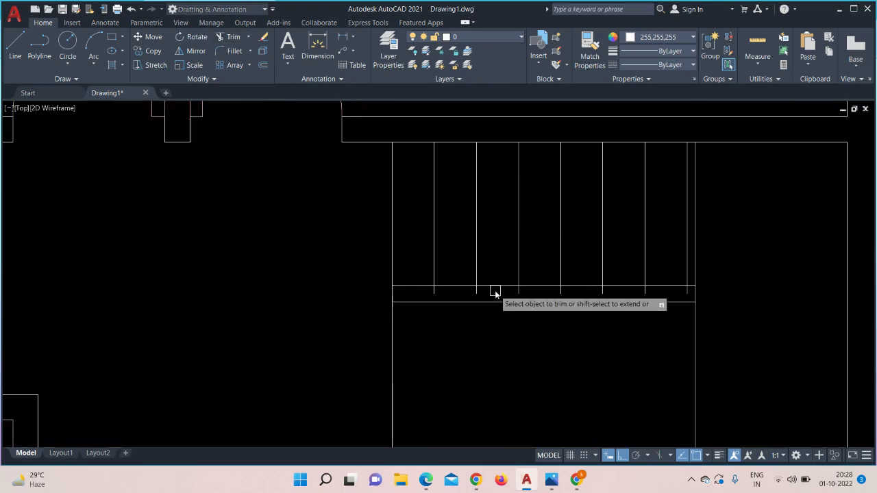
{"action": "left_click", "coordinate": [433, 293]}
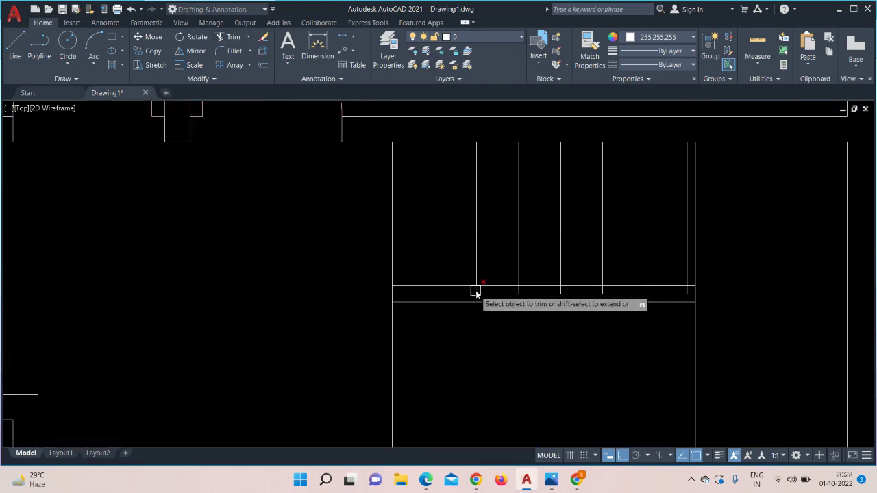
{"action": "left_click", "coordinate": [476, 293]}
{"action": "left_click", "coordinate": [518, 293]}
{"action": "left_click", "coordinate": [561, 294]}
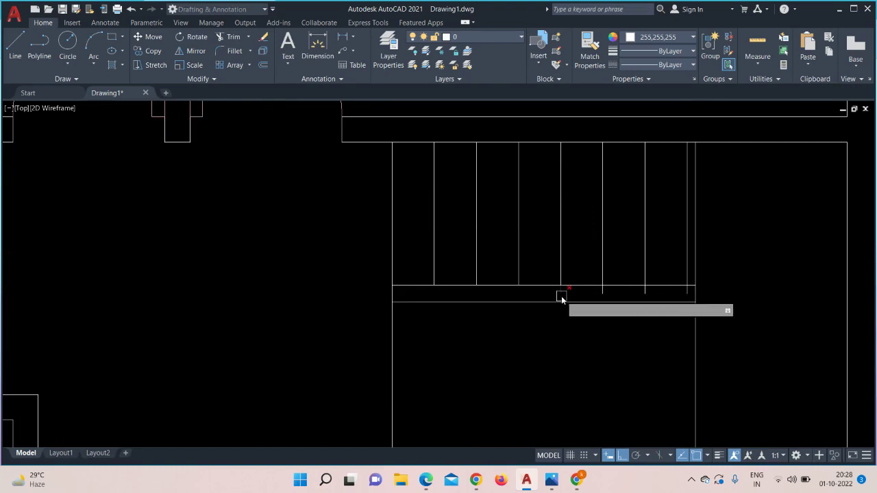
{"action": "left_click", "coordinate": [602, 293]}
{"action": "left_click", "coordinate": [644, 294]}
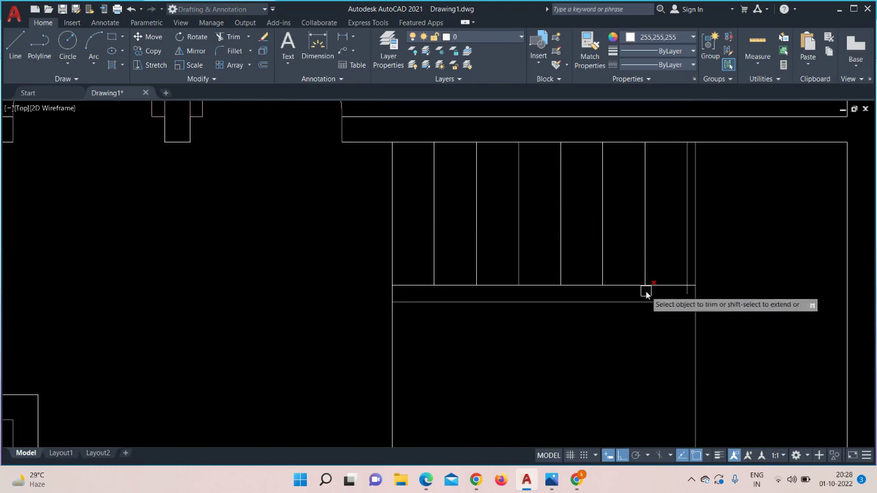
{"action": "left_click", "coordinate": [683, 295]}
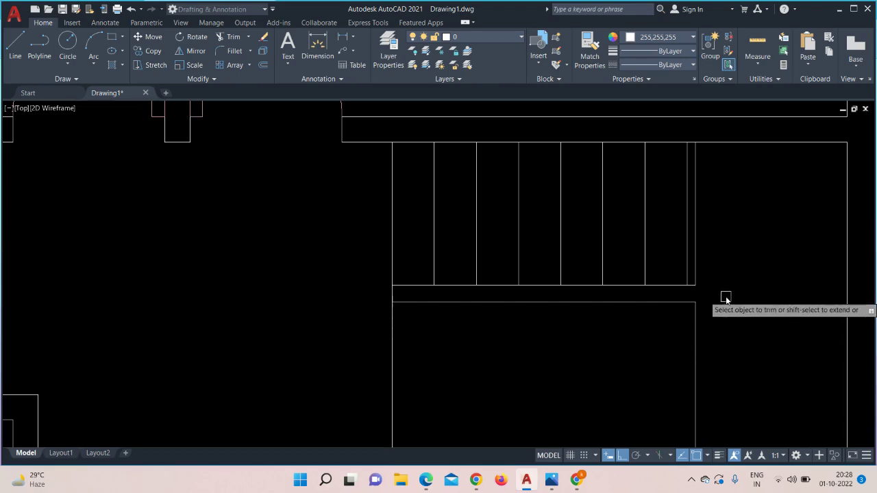
{"action": "left_click", "coordinate": [696, 220]}
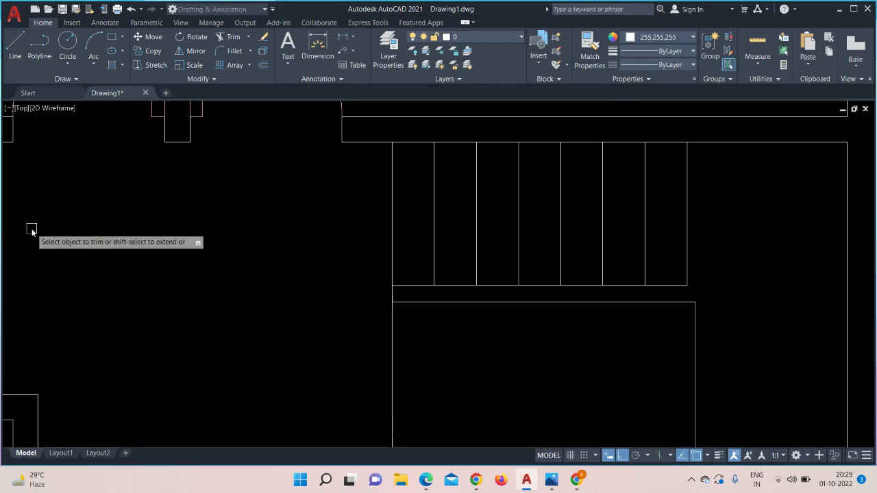
{"action": "key", "text": "Escape"}
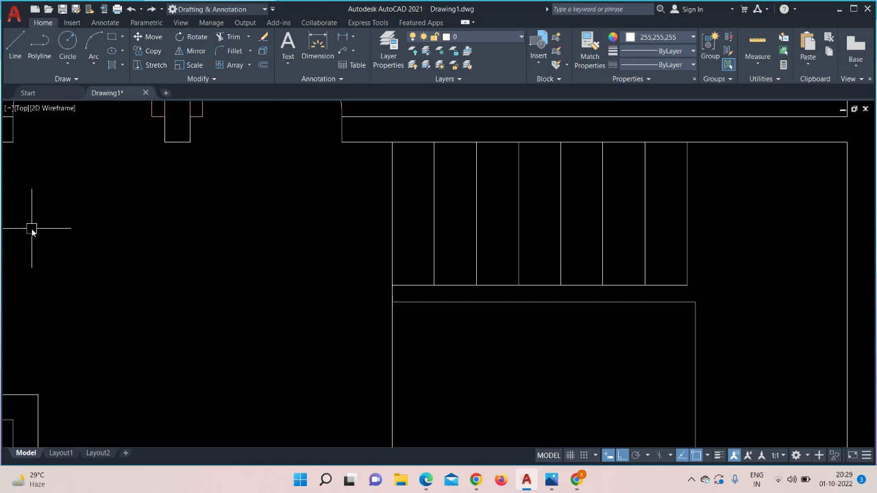
- Offset the lower flight's left edge successively 10" to the right to create seven tread lines towards the landing
{"action": "key", "text": "Return"}
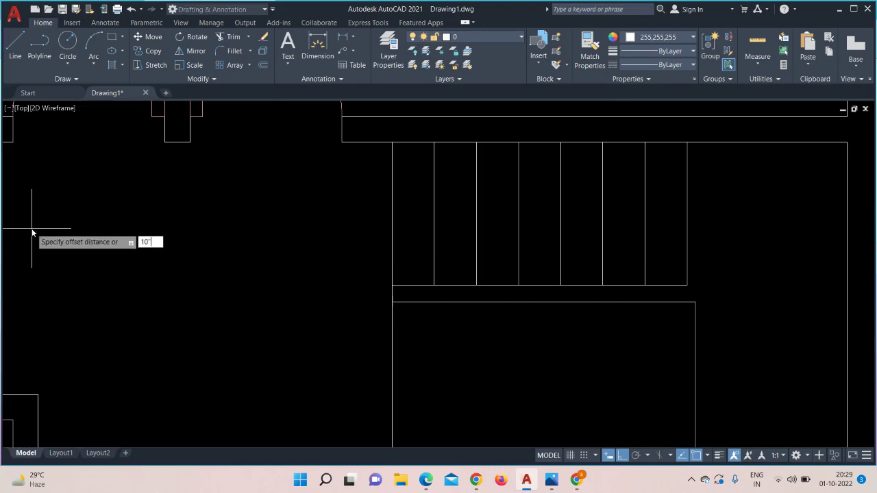
{"action": "mouse_move", "coordinate": [153, 385]}
{"action": "middle_mouse_down"}
{"action": "mouse_move", "coordinate": [119, 315]}
{"action": "mouse_move", "coordinate": [91, 290]}
{"action": "middle_mouse_up"}
{"action": "left_click", "coordinate": [332, 317]}
{"action": "left_click", "coordinate": [407, 313]}
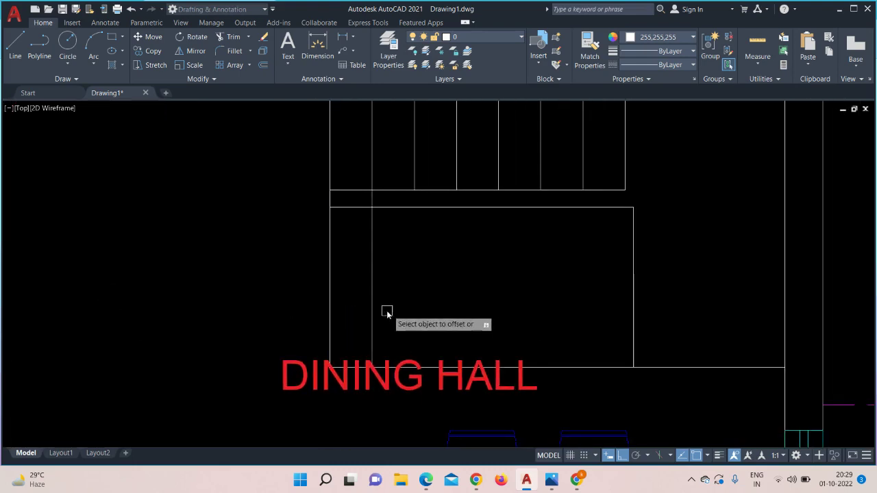
{"action": "left_click", "coordinate": [371, 308]}
{"action": "left_click", "coordinate": [451, 310]}
{"action": "left_click", "coordinate": [414, 312]}
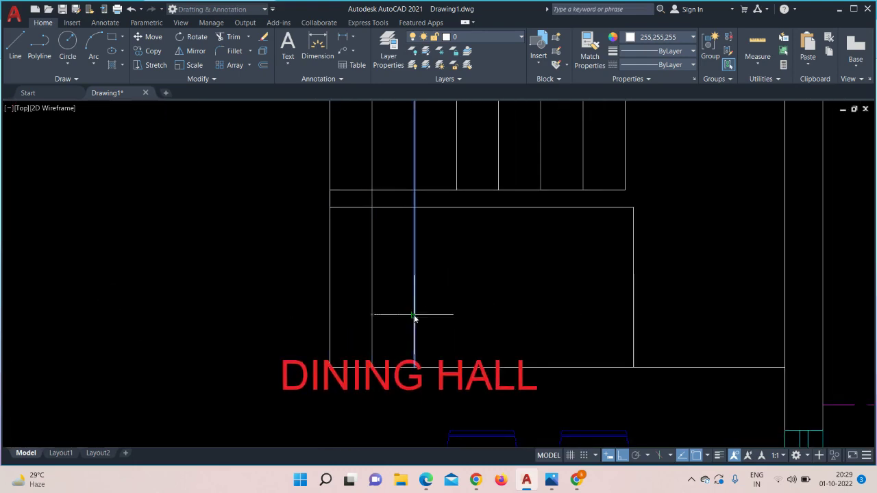
{"action": "left_click", "coordinate": [520, 298]}
{"action": "left_click", "coordinate": [458, 304]}
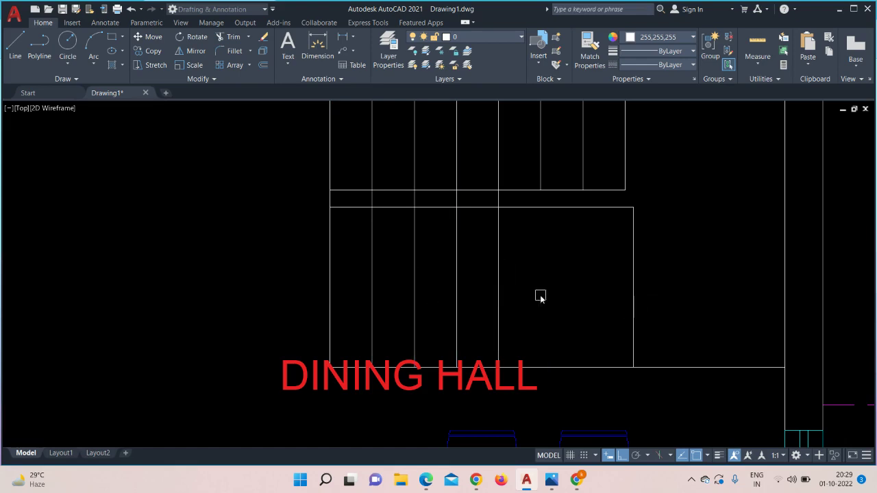
{"action": "left_click", "coordinate": [535, 298]}
{"action": "left_click", "coordinate": [499, 313]}
{"action": "left_click", "coordinate": [580, 304]}
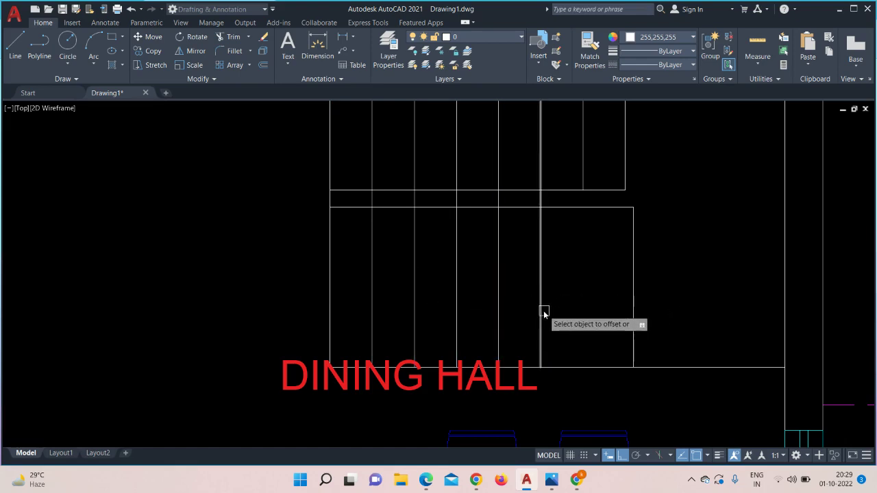
{"action": "left_click", "coordinate": [542, 313]}
{"action": "left_click", "coordinate": [591, 305]}
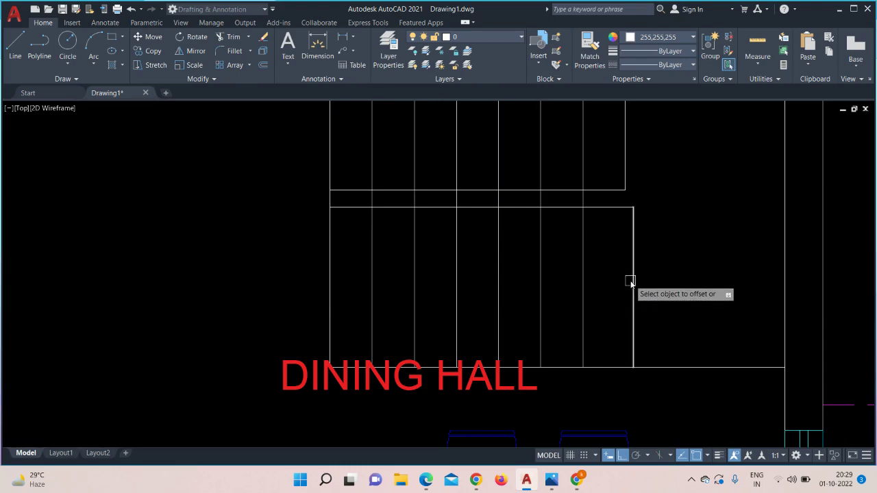
{"action": "left_click", "coordinate": [583, 309]}
{"action": "left_click", "coordinate": [601, 307]}
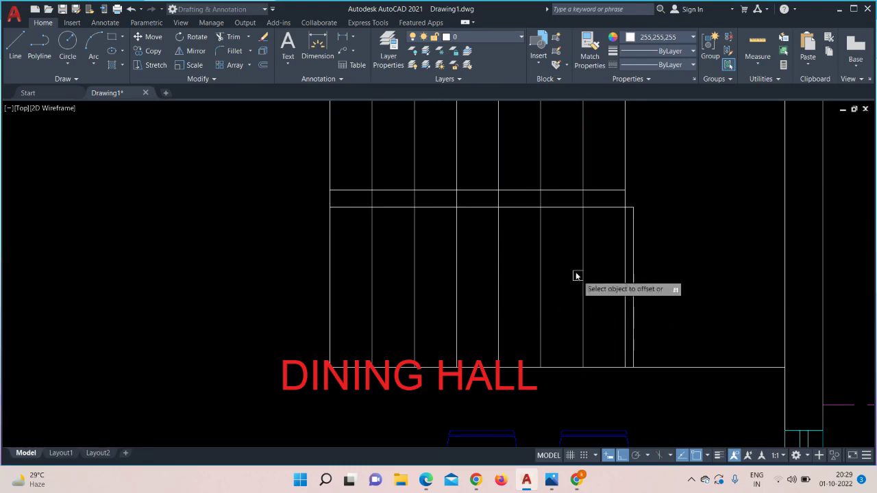
- Trim the tread lines out of the gap between the two flights and remove the lower flight's surplus end line beyond the last tread
{"action": "left_click", "coordinate": [234, 37]}
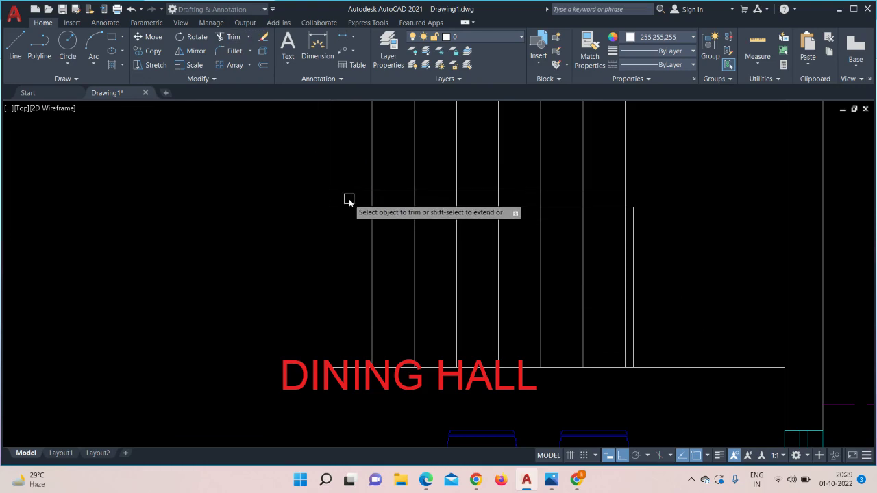
{"action": "scroll", "coordinate": [349, 199], "scroll_direction": "up", "scroll_amount": 4}
{"action": "left_click_drag", "start_coordinate": [349, 198], "coordinate": [531, 206]}
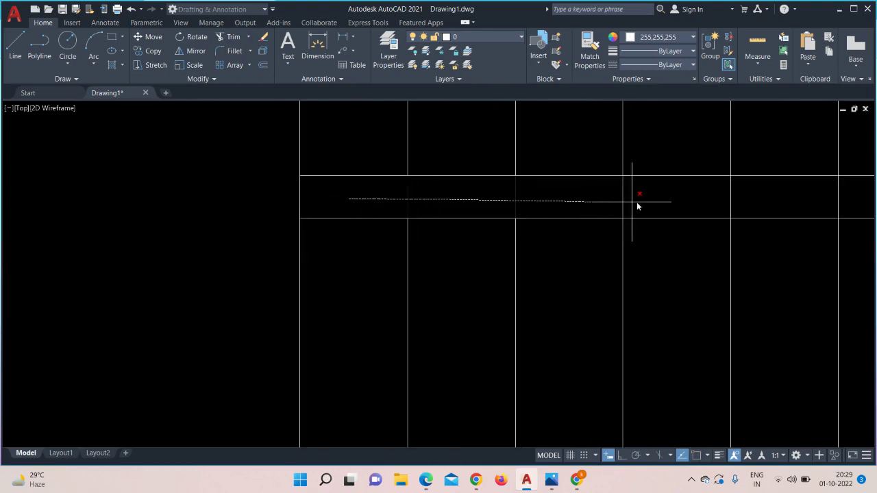
{"action": "left_click_drag", "start_coordinate": [746, 203], "coordinate": [747, 203]}
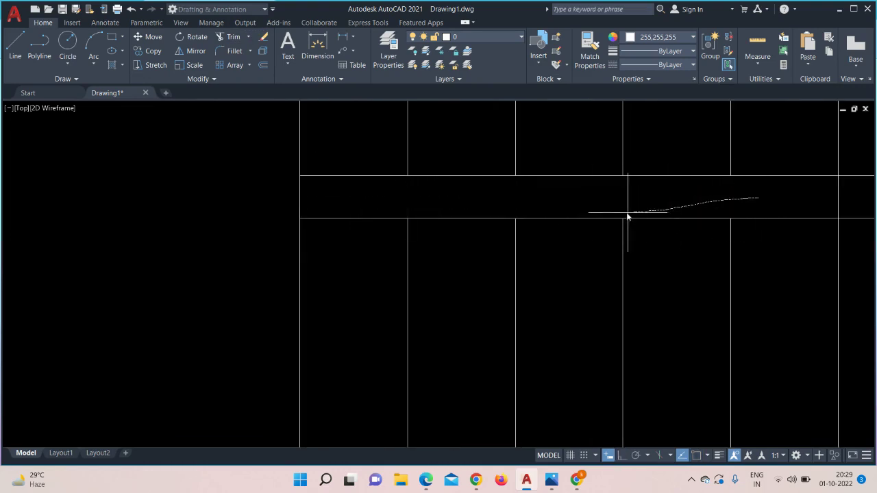
{"action": "left_click_drag", "start_coordinate": [628, 213], "coordinate": [623, 212]}
{"action": "middle_click_drag", "start_coordinate": [623, 212], "coordinate": [373, 235]}
{"action": "left_click_drag", "start_coordinate": [548, 225], "coordinate": [593, 229]}
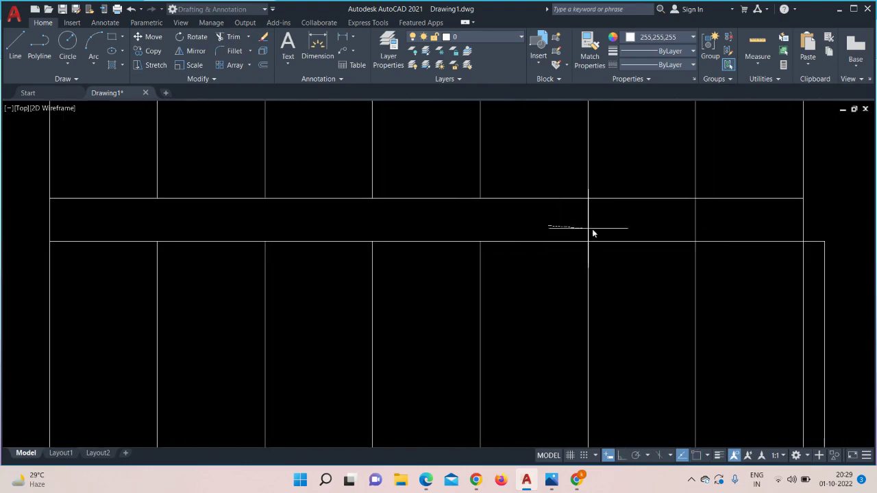
{"action": "left_click_drag", "start_coordinate": [713, 231], "coordinate": [708, 231]}
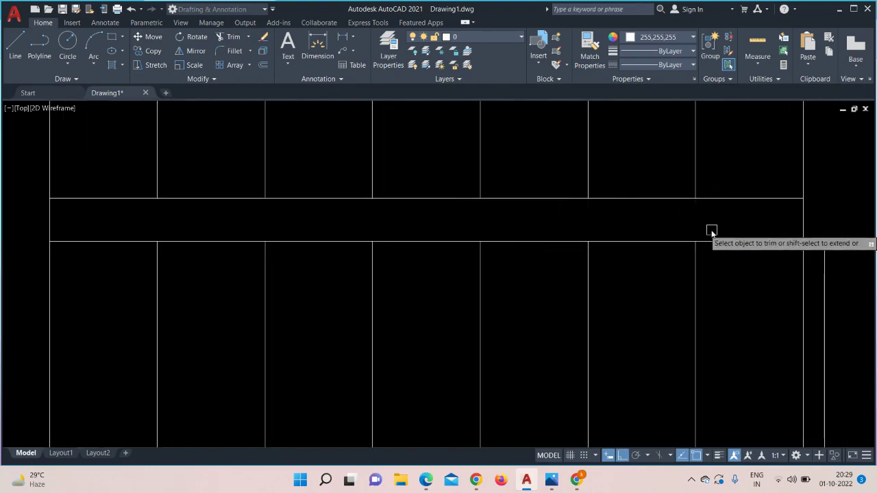
{"action": "left_click", "coordinate": [824, 283]}
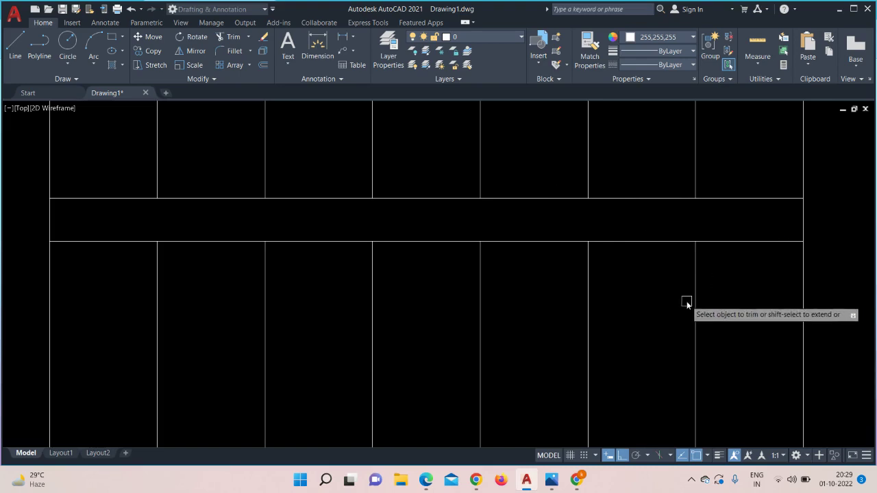
{"action": "scroll", "coordinate": [686, 302], "scroll_direction": "down", "scroll_amount": 2}
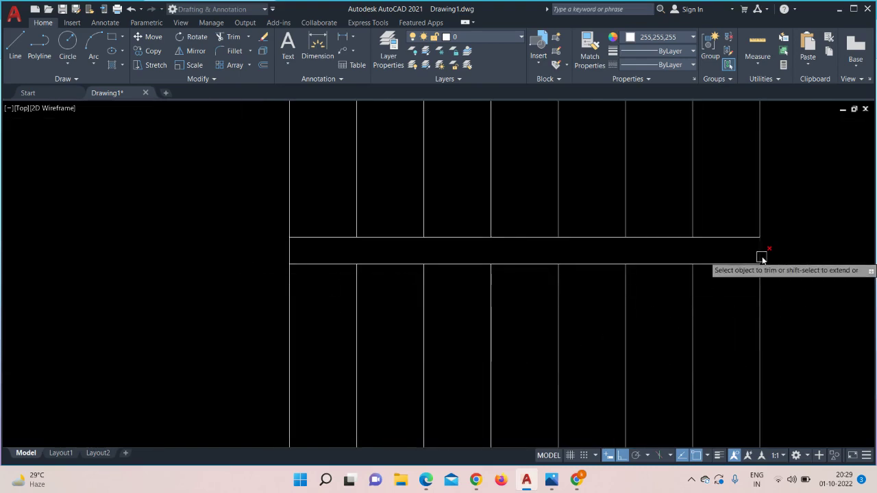
- Trim away the lower flight's three leftmost tread lines with their upper edge, plus the stub below the upper flight's left corner
{"action": "scroll", "coordinate": [760, 258], "scroll_direction": "down", "scroll_amount": 6}
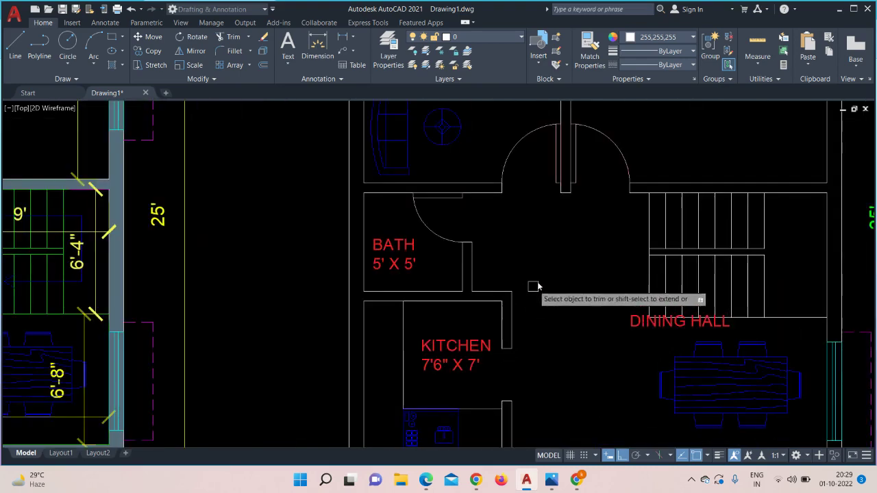
{"action": "middle_click_drag", "start_coordinate": [544, 276], "coordinate": [374, 268]}
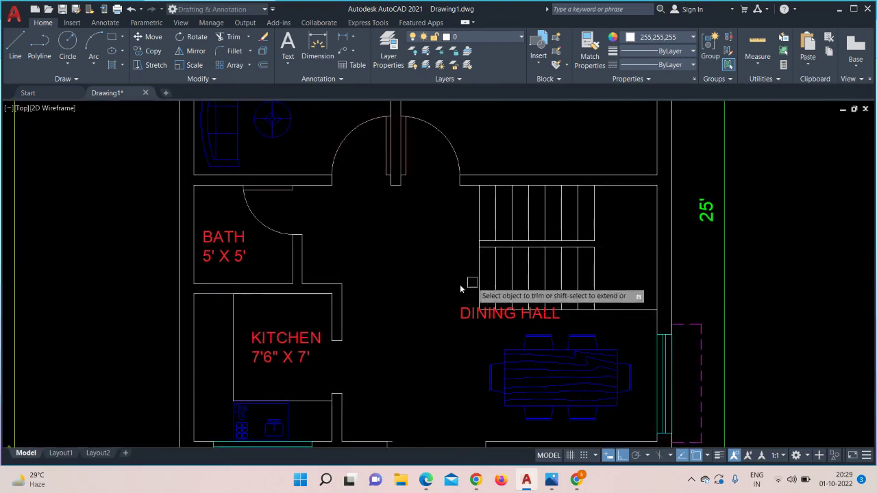
{"action": "scroll", "coordinate": [388, 310], "scroll_direction": "down", "scroll_amount": 5}
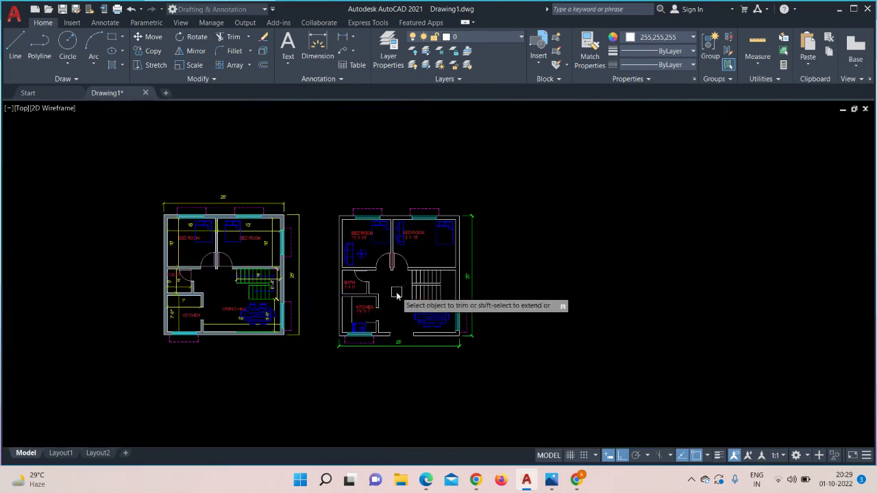
{"action": "scroll", "coordinate": [399, 296], "scroll_direction": "up", "scroll_amount": 6}
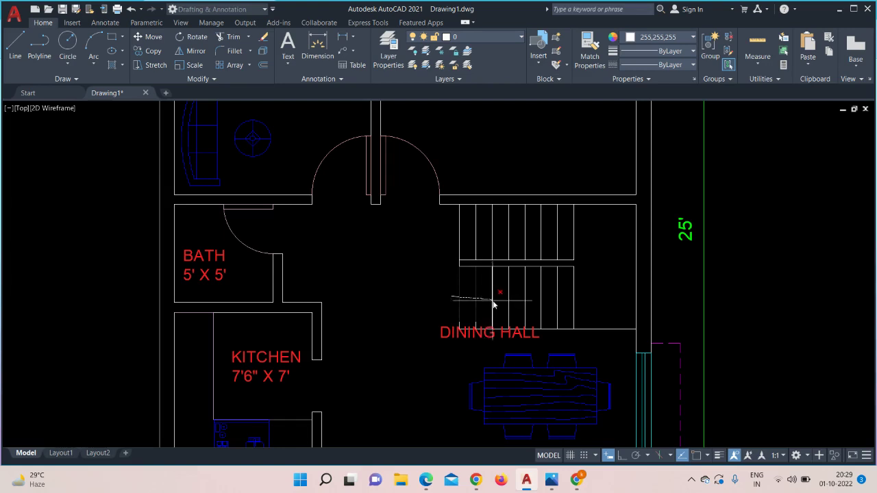
{"action": "left_click_drag", "start_coordinate": [507, 302], "coordinate": [505, 302]}
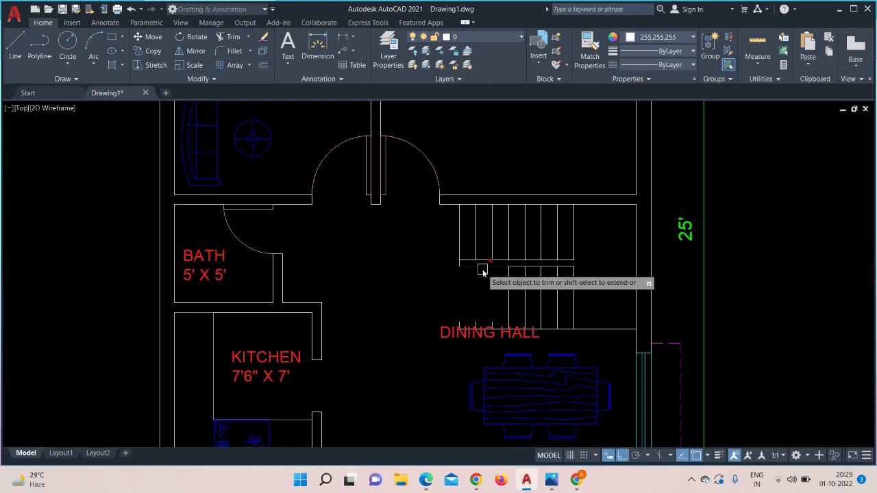
{"action": "scroll", "coordinate": [468, 274], "scroll_direction": "up", "scroll_amount": 4}
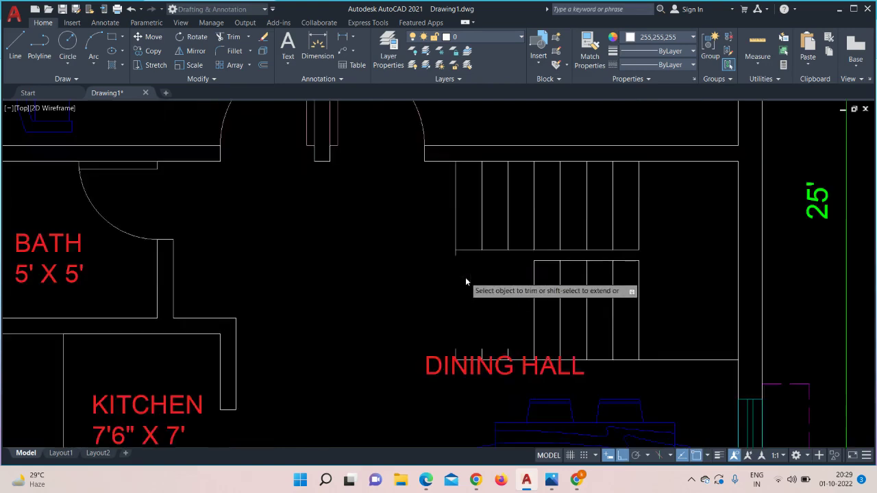
{"action": "left_click", "coordinate": [450, 240]}
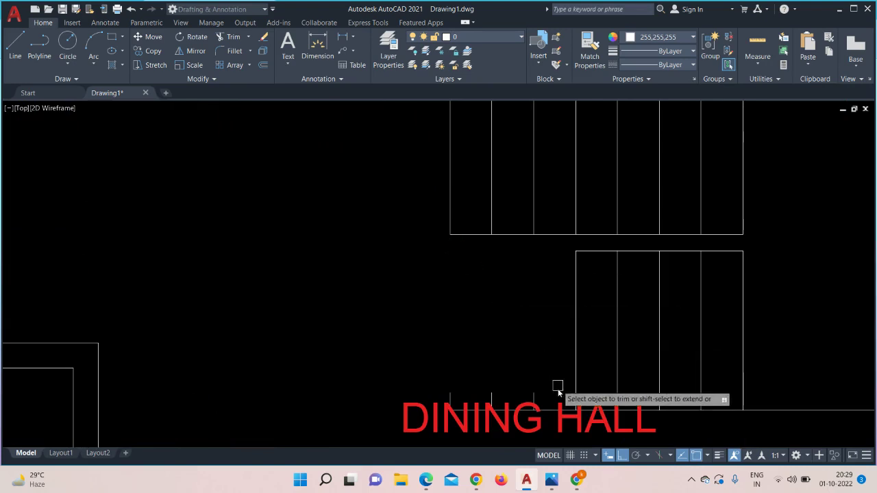
- Trim the leftover tread stubs and the base line left of the shortened lower flight, behind the DINING HALL label
{"action": "scroll", "coordinate": [549, 410], "scroll_direction": "up", "scroll_amount": 6}
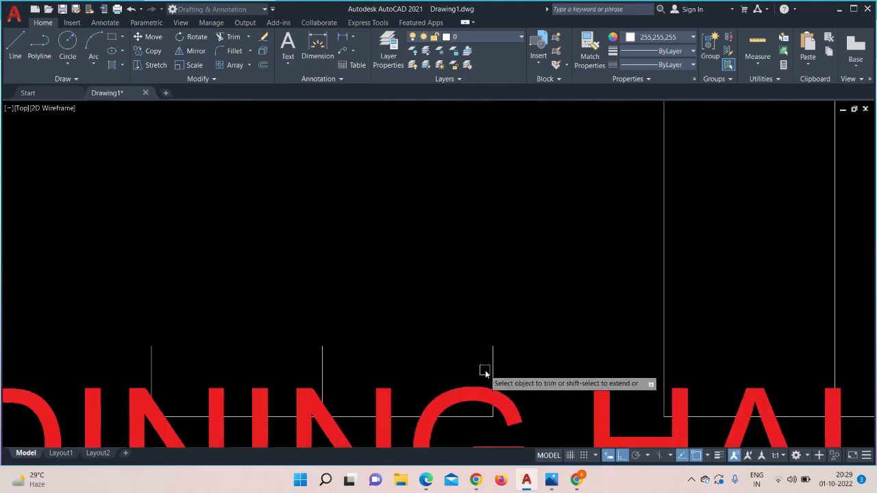
{"action": "left_click", "coordinate": [322, 378]}
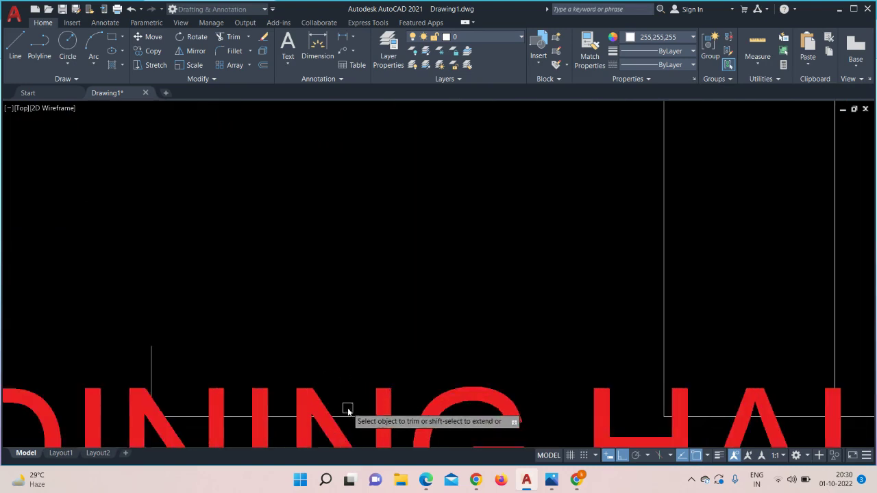
{"action": "left_click", "coordinate": [352, 416]}
{"action": "left_click", "coordinate": [150, 363]}
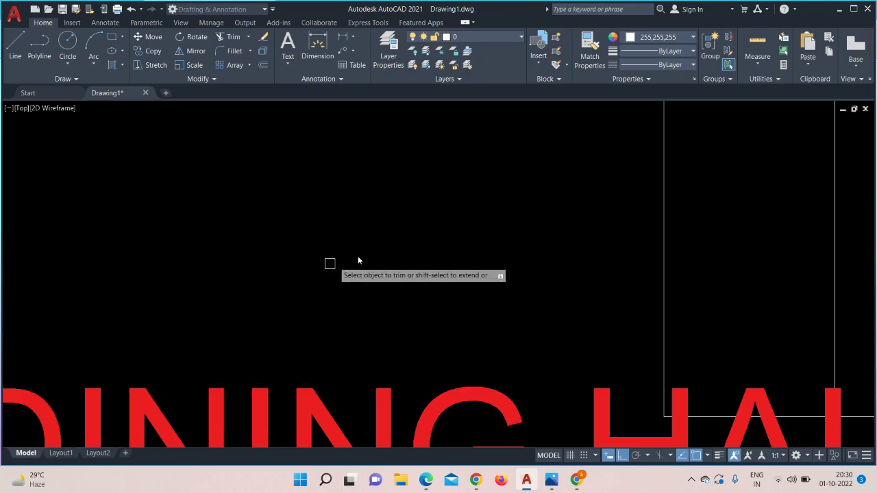
- Compare the trimmed flights with the first plan's staircase
{"action": "scroll", "coordinate": [431, 258], "scroll_direction": "down", "scroll_amount": 4}
{"action": "middle_click_drag", "start_coordinate": [455, 255], "coordinate": [309, 339]}
{"action": "scroll", "coordinate": [309, 329], "scroll_direction": "up", "scroll_amount": 2}
{"action": "scroll", "coordinate": [403, 307], "scroll_direction": "down", "scroll_amount": 4}
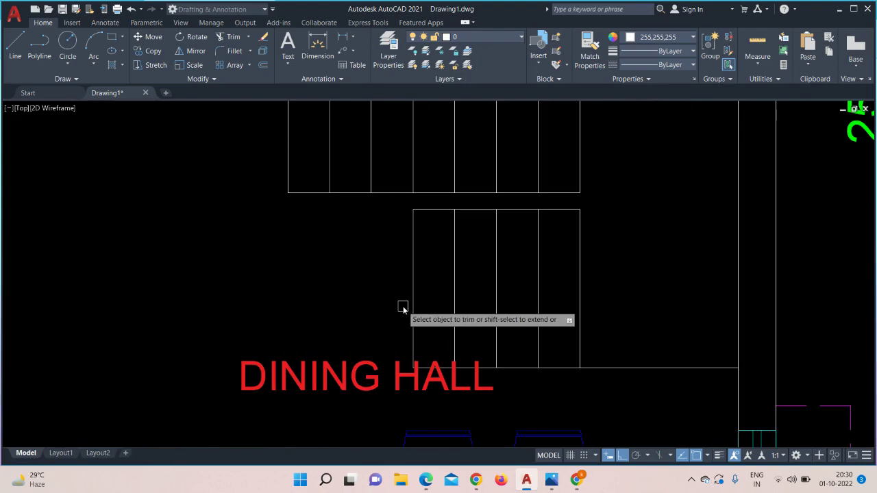
{"action": "scroll", "coordinate": [403, 308], "scroll_direction": "down", "scroll_amount": 4}
{"action": "middle_click_drag", "start_coordinate": [336, 323], "coordinate": [682, 269]}
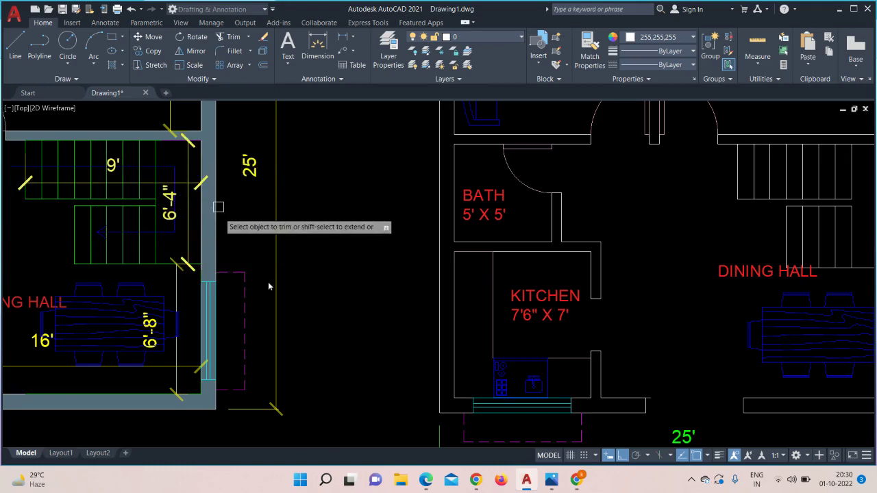
{"action": "middle_click_drag", "start_coordinate": [382, 231], "coordinate": [35, 243]}
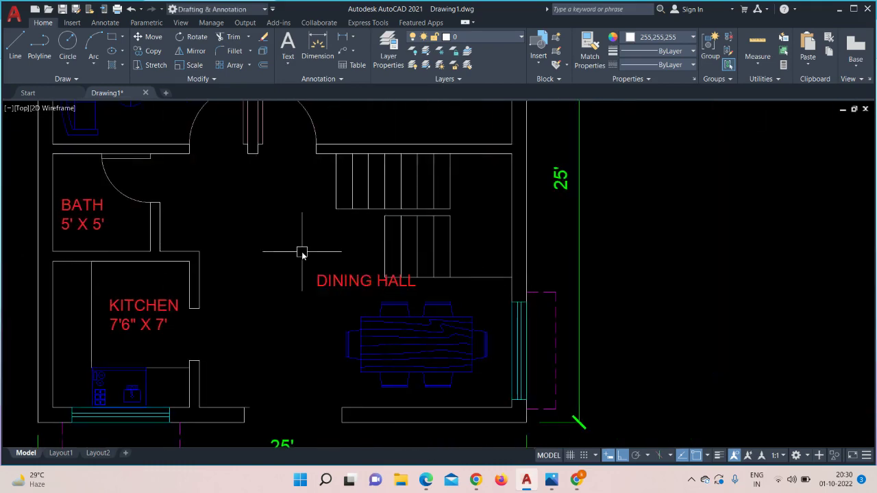
{"action": "left_click", "coordinate": [518, 159]}
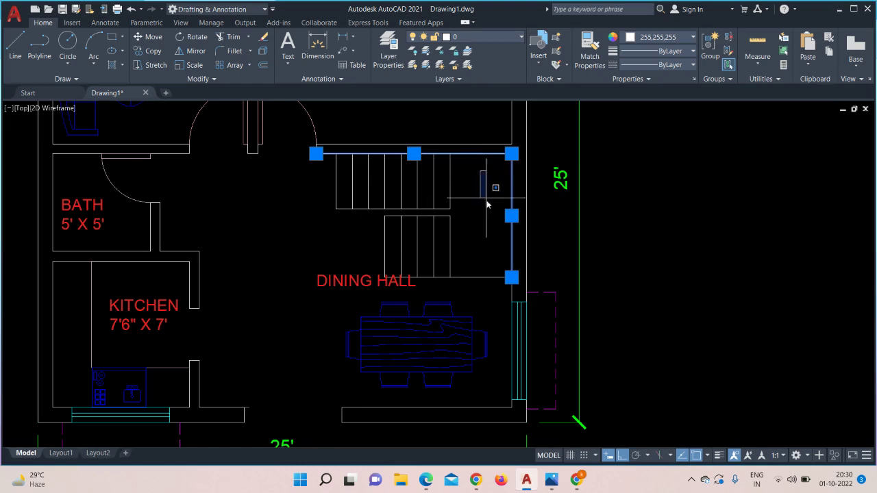
{"action": "mouse_move", "coordinate": [495, 186]}
{"action": "left_mouse_down"}
{"action": "mouse_move", "coordinate": [342, 254]}
{"action": "mouse_move", "coordinate": [294, 198]}
{"action": "left_mouse_up"}
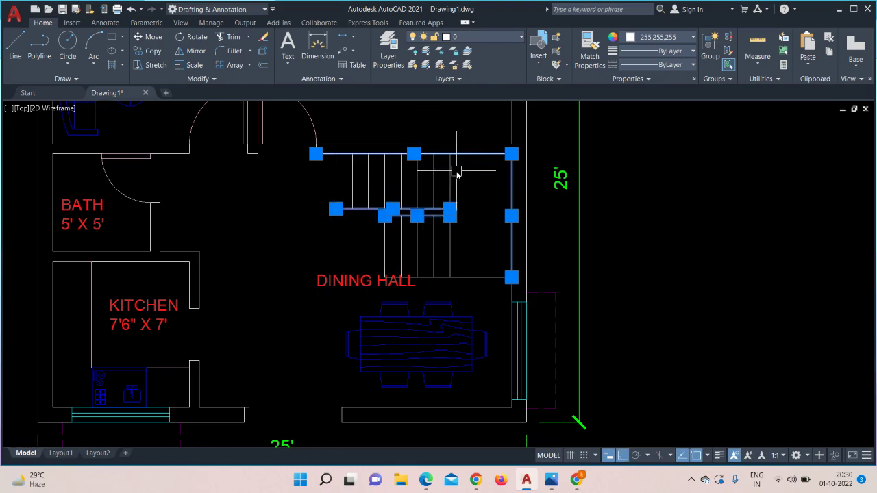
{"action": "key", "text": "Escape"}
- Change the colour of the second plan's staircase treads, flight edges and landing outline to green
{"action": "left_click", "coordinate": [469, 179]}
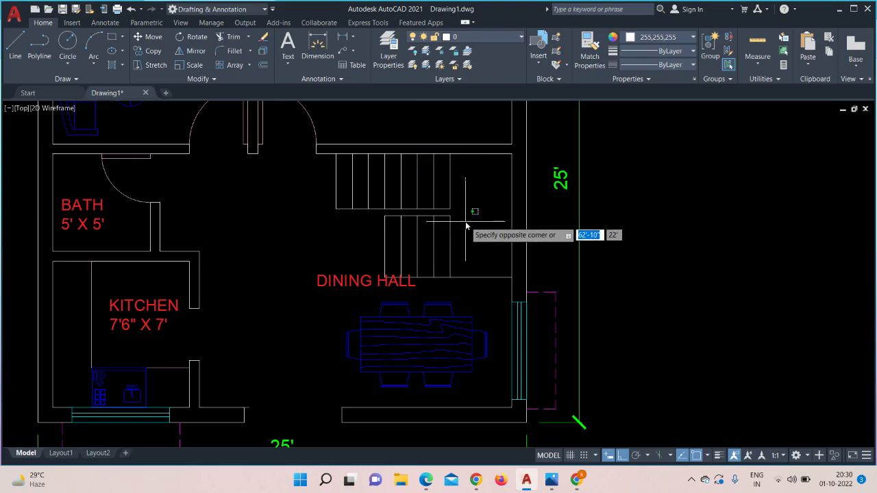
{"action": "left_click", "coordinate": [313, 231]}
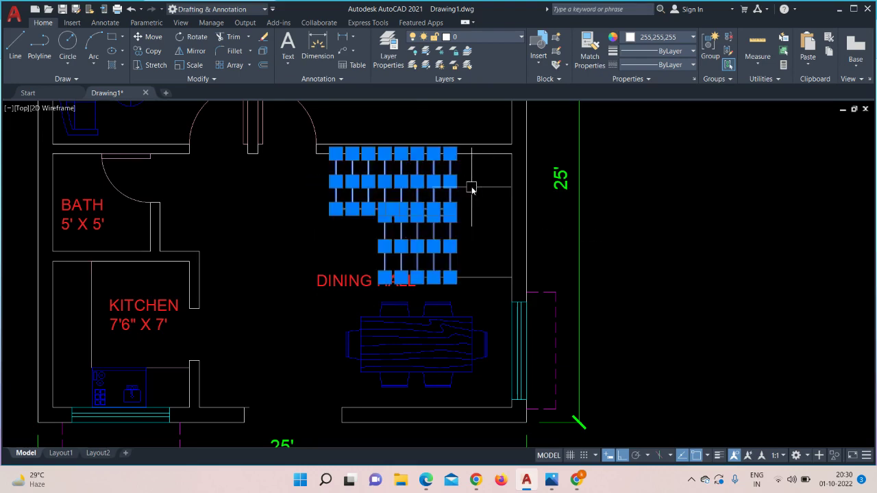
{"action": "left_click", "coordinate": [485, 155]}
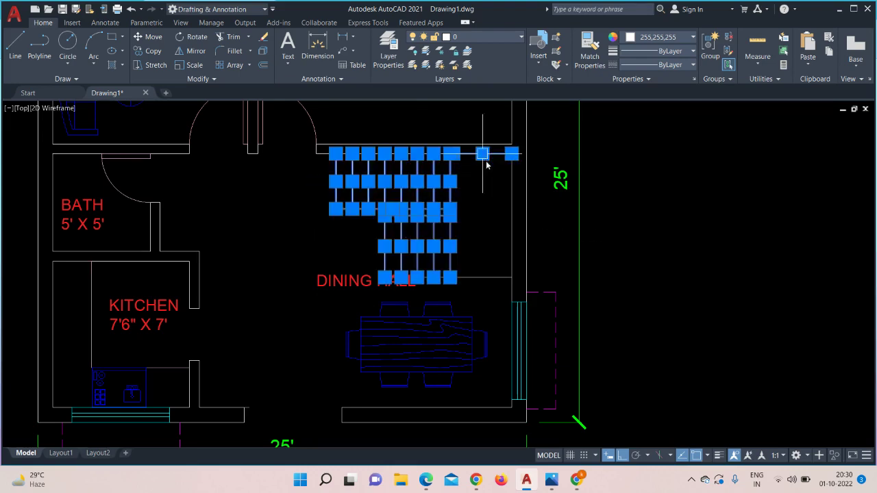
{"action": "left_click", "coordinate": [487, 278]}
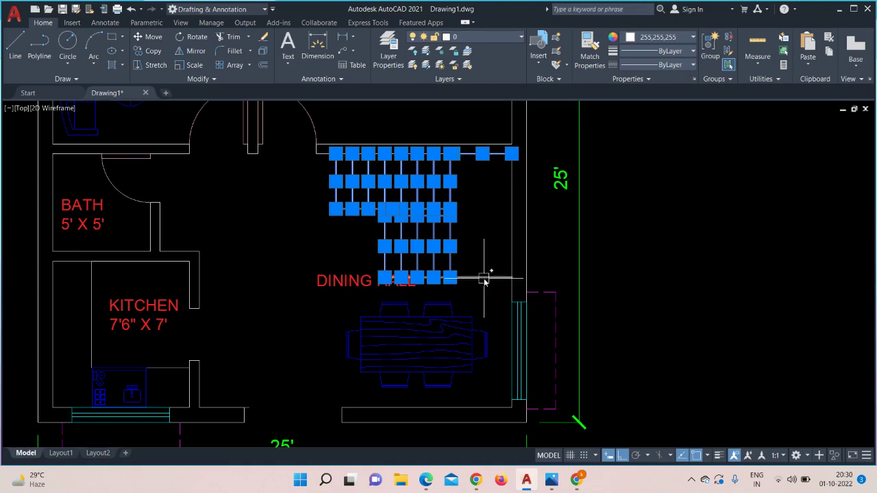
{"action": "left_click", "coordinate": [664, 38]}
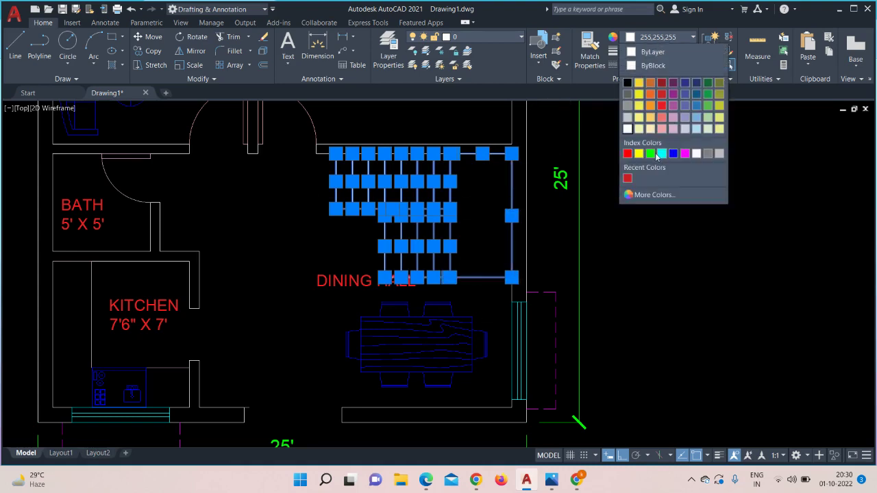
{"action": "left_click", "coordinate": [651, 153]}
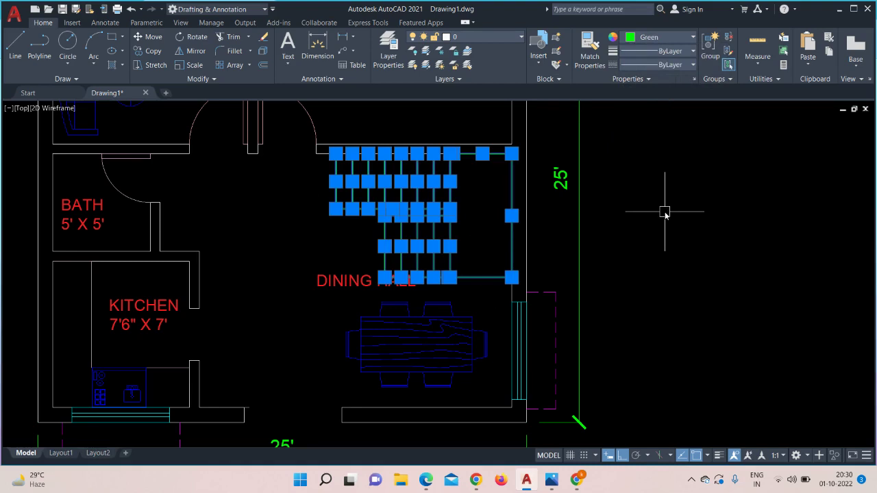
{"action": "key", "text": "Escape"}
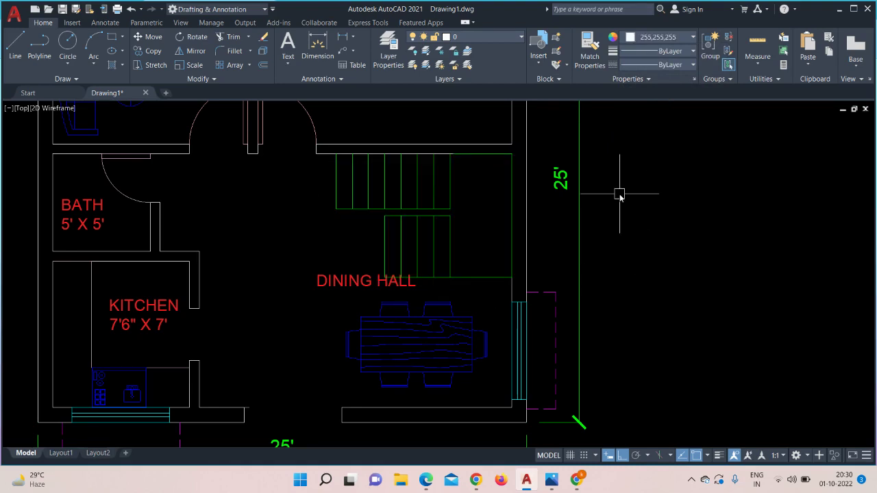
- Draw a short vertical line closing the gap between the two flights at the landing edge
{"action": "left_click", "coordinate": [15, 43]}
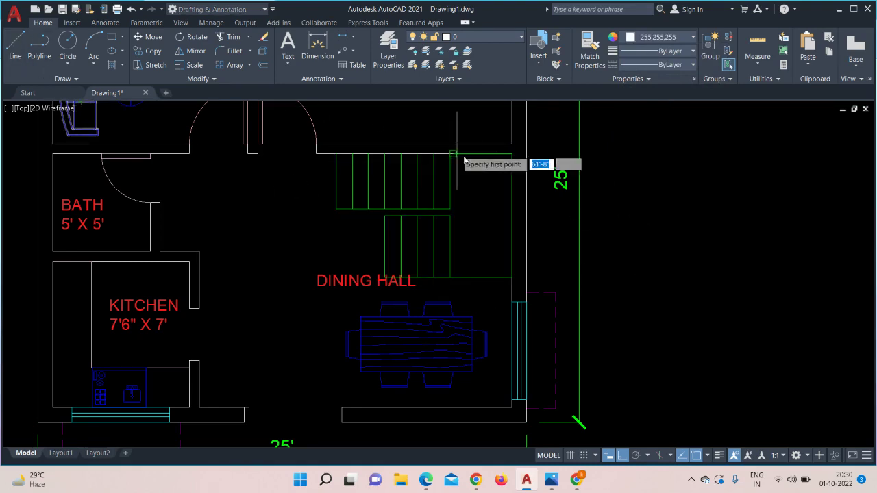
{"action": "scroll", "coordinate": [466, 165], "scroll_direction": "up", "scroll_amount": 4}
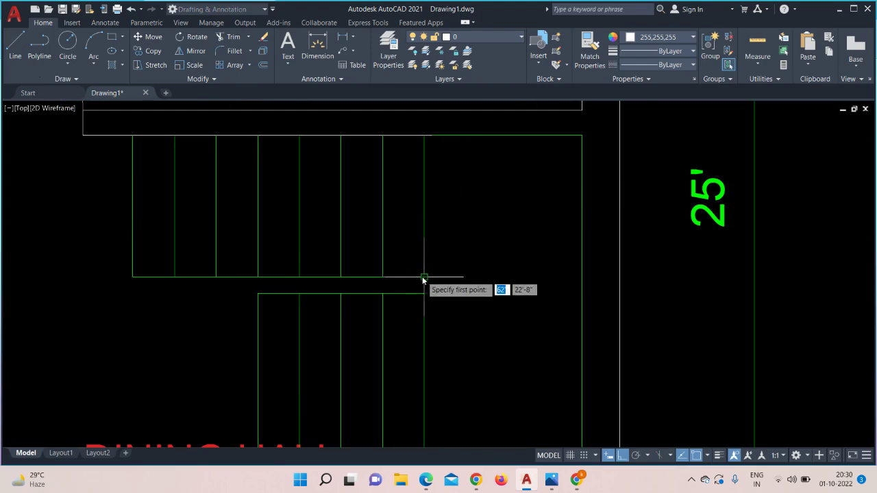
{"action": "left_click", "coordinate": [423, 277]}
{"action": "left_click", "coordinate": [424, 295]}
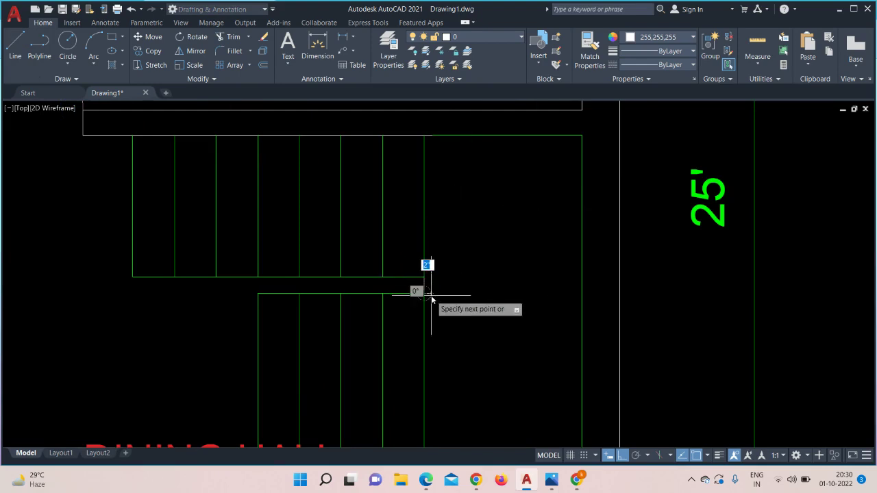
{"action": "key", "text": "Escape"}
- Change the colour of the short line between the two flights to green
{"action": "scroll", "coordinate": [431, 296], "scroll_direction": "up", "scroll_amount": 4}
{"action": "left_click", "coordinate": [412, 275]}
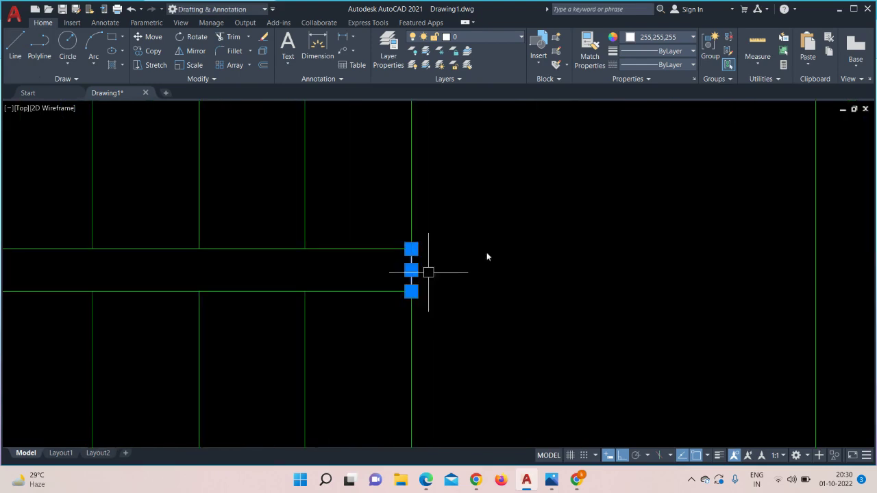
{"action": "left_click", "coordinate": [657, 38]}
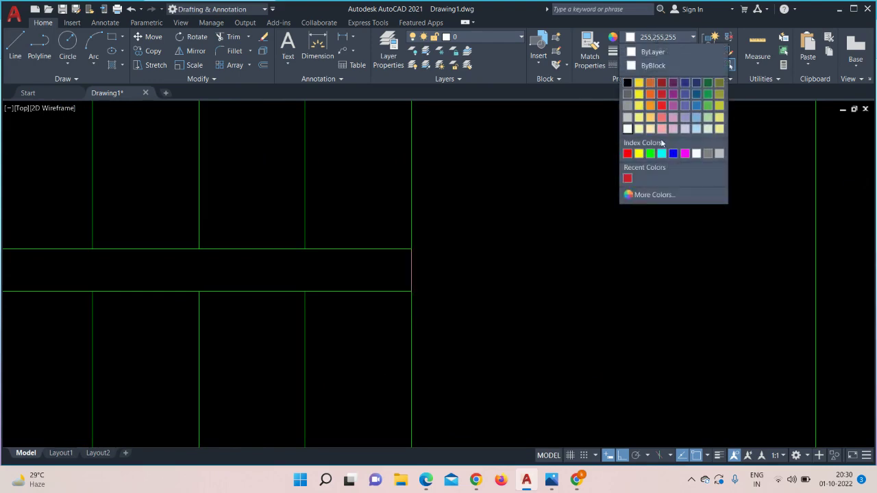
{"action": "left_click", "coordinate": [651, 155]}
{"action": "key", "text": "Escape"}
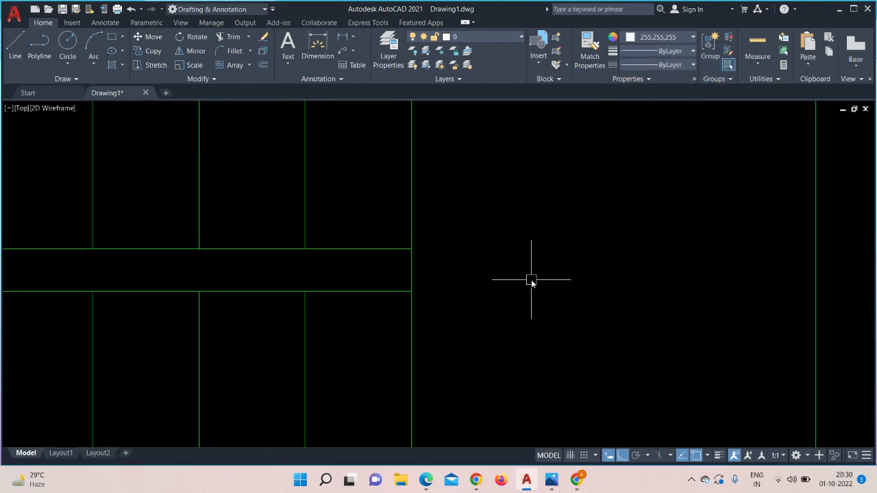
- Set the current colour to Magenta and draw an orthogonal direction line across the upper flight, down the landing and back into the lower flight
{"action": "scroll", "coordinate": [531, 279], "scroll_direction": "down", "scroll_amount": 4}
{"action": "scroll", "coordinate": [532, 283], "scroll_direction": "up", "scroll_amount": 2}
{"action": "scroll", "coordinate": [536, 281], "scroll_direction": "down", "scroll_amount": 4}
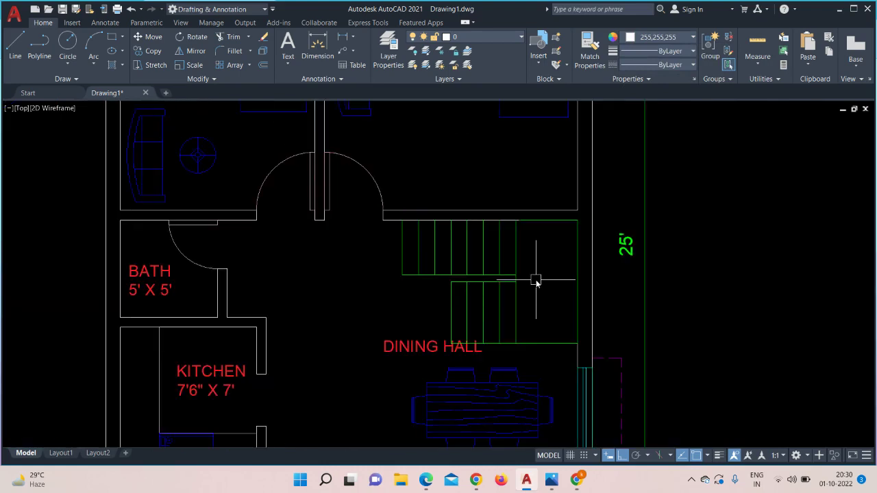
{"action": "middle_click_drag", "start_coordinate": [544, 280], "coordinate": [534, 245]}
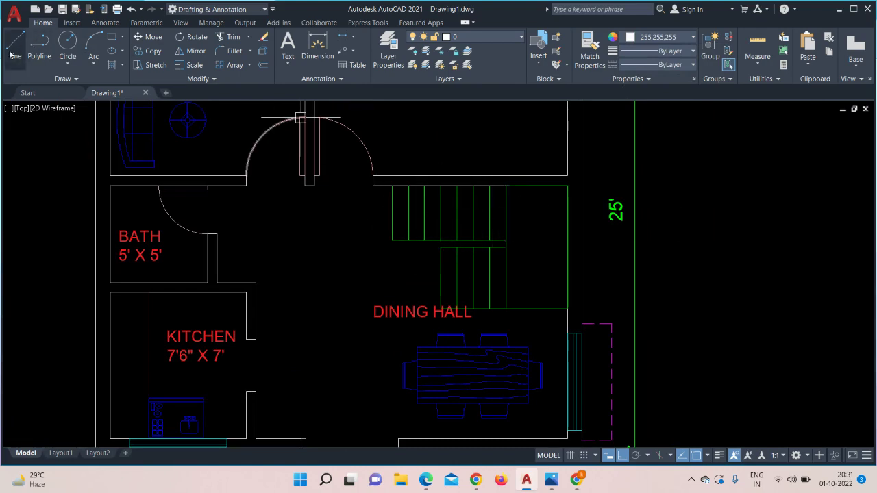
{"action": "left_click", "coordinate": [661, 38]}
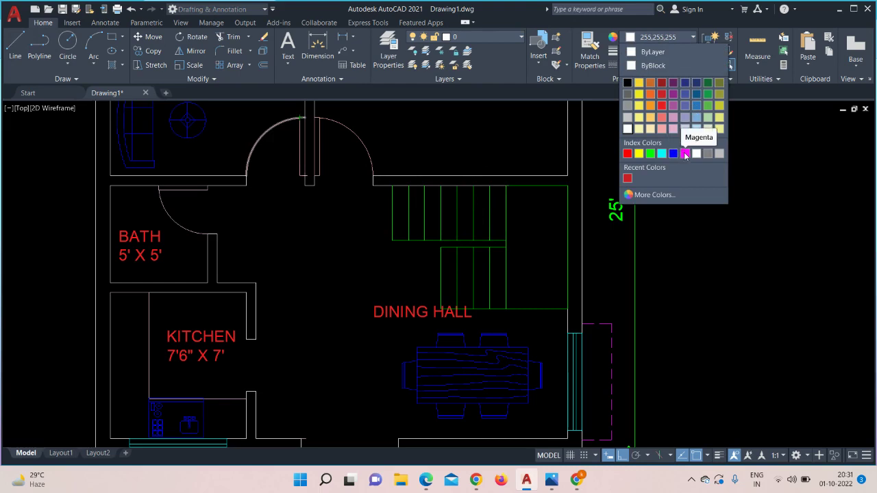
{"action": "left_click", "coordinate": [685, 154]}
{"action": "key", "text": "space"}
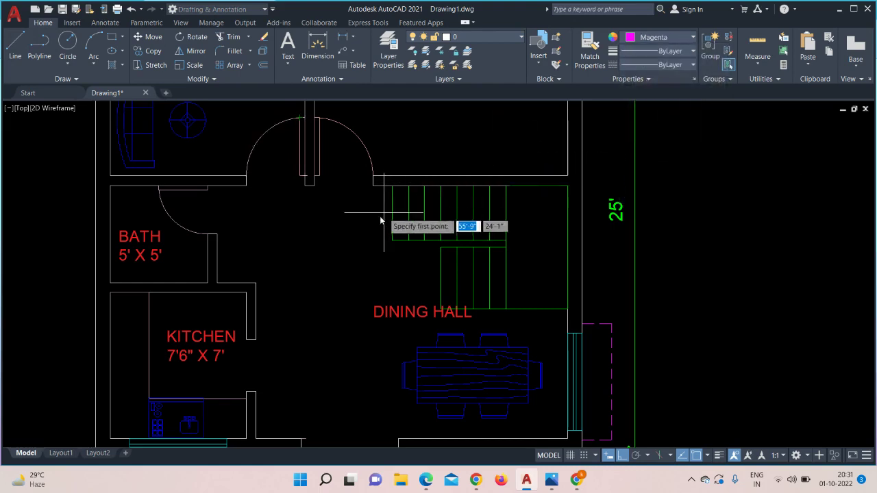
{"action": "scroll", "coordinate": [381, 220], "scroll_direction": "up", "scroll_amount": 6}
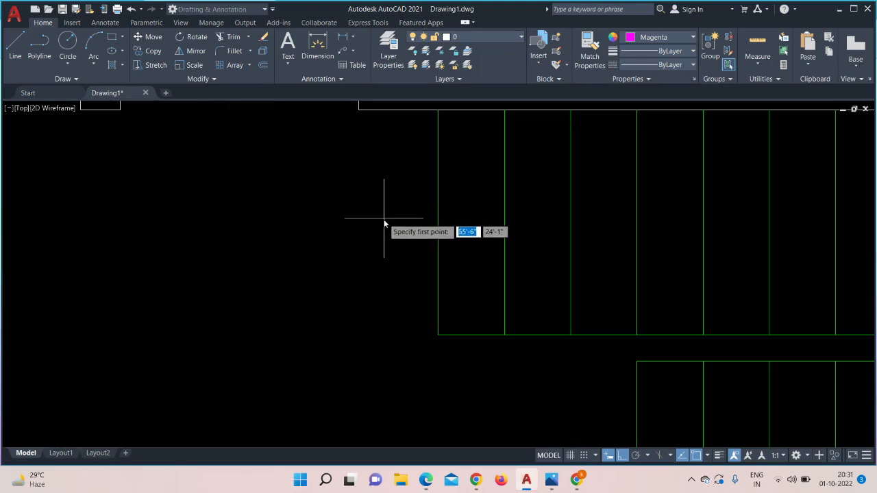
{"action": "left_click", "coordinate": [385, 220]}
{"action": "left_click", "coordinate": [684, 221]}
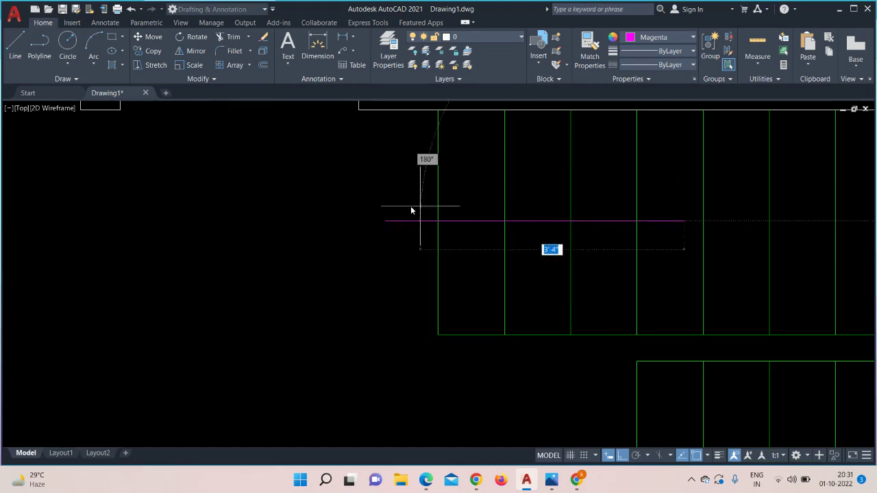
{"action": "mouse_move", "coordinate": [781, 198]}
{"action": "middle_mouse_down"}
{"action": "mouse_move", "coordinate": [421, 213]}
{"action": "mouse_move", "coordinate": [404, 190]}
{"action": "middle_mouse_up"}
{"action": "left_click", "coordinate": [623, 212]}
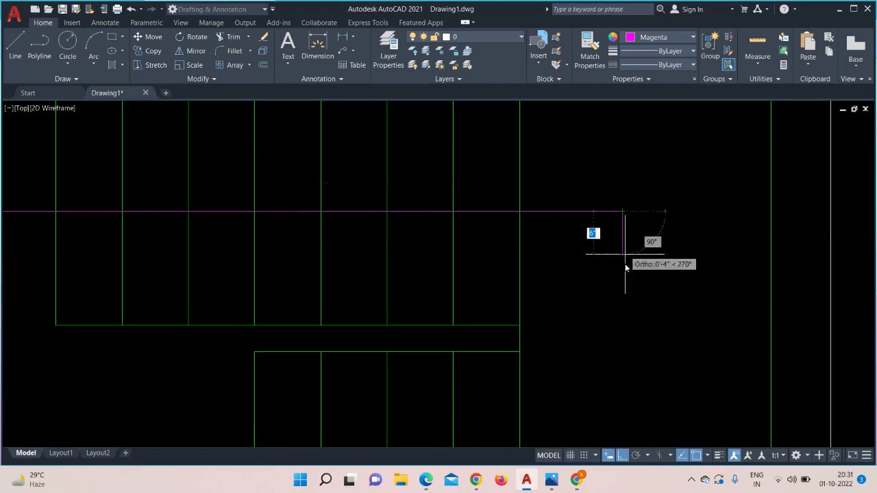
{"action": "middle_click_drag", "start_coordinate": [623, 297], "coordinate": [580, 98]}
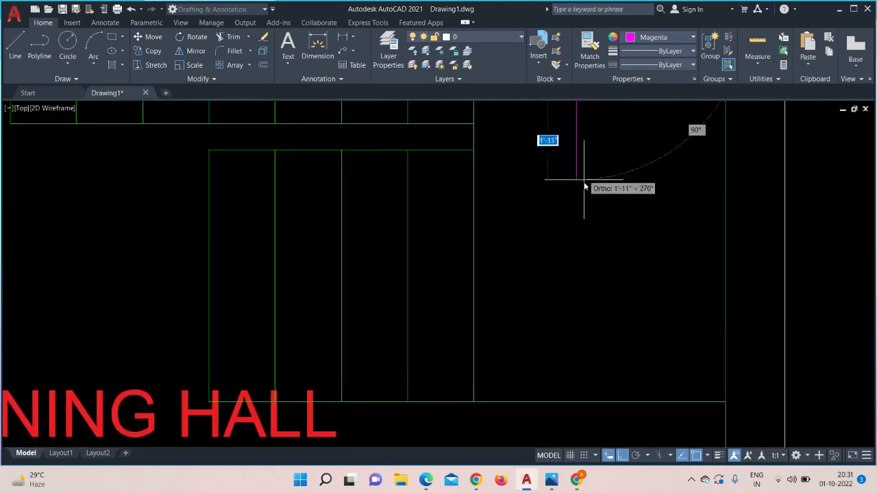
{"action": "left_click", "coordinate": [583, 257]}
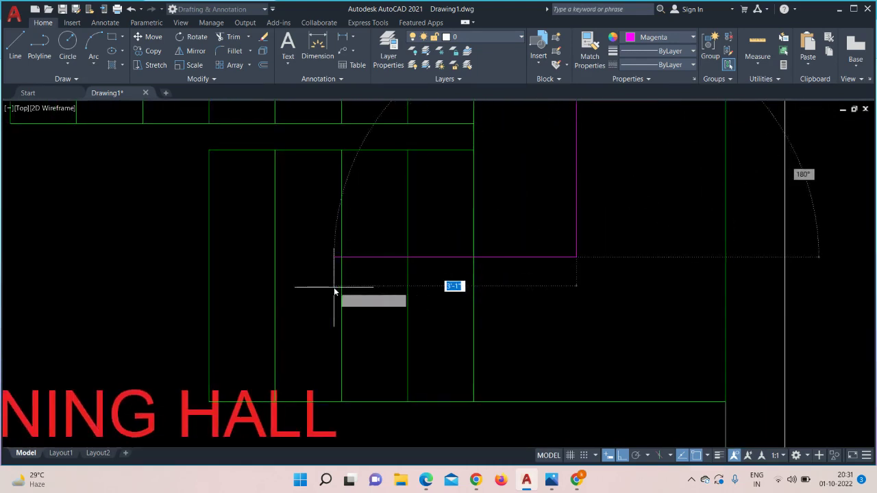
{"action": "left_click", "coordinate": [311, 294]}
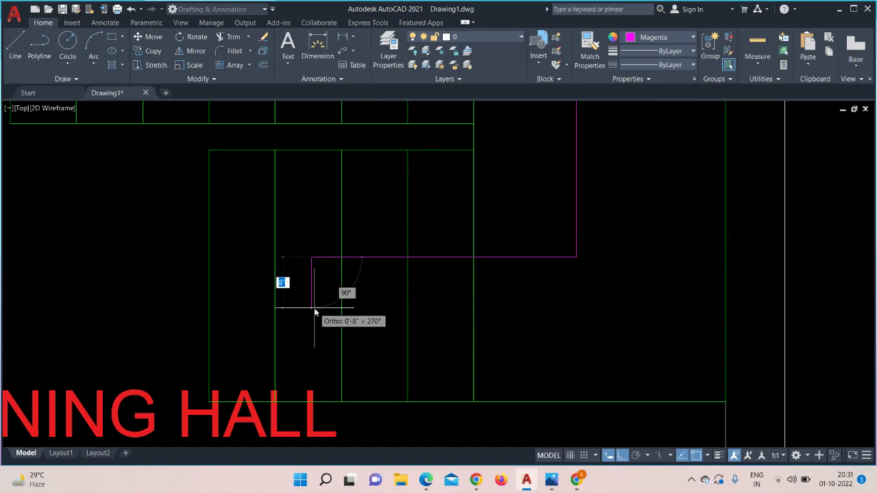
{"action": "key", "text": "Escape"}
- Turn off ortho mode and draw two slanted strokes forming an arrowhead at the direction line's end in the lower flight
{"action": "key", "text": "Return"}
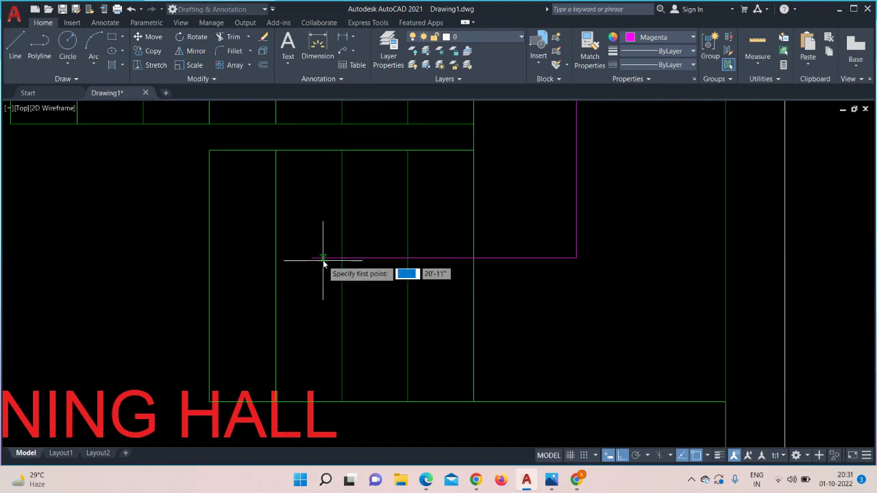
{"action": "left_click", "coordinate": [313, 255]}
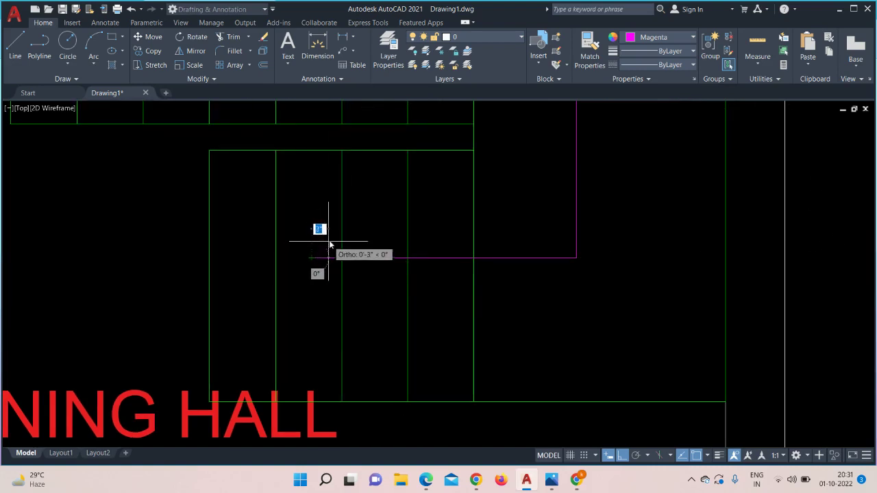
{"action": "left_click", "coordinate": [627, 454]}
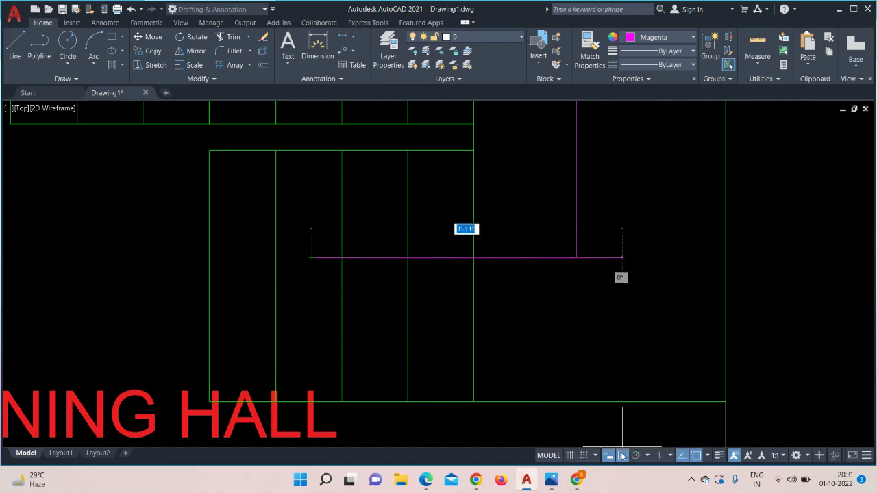
{"action": "left_click", "coordinate": [339, 241]}
{"action": "key", "text": "Escape"}
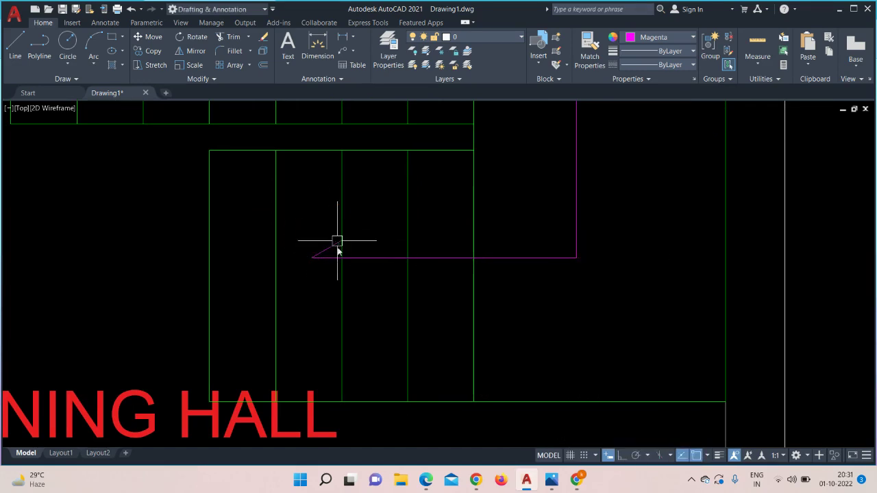
{"action": "key", "text": "space"}
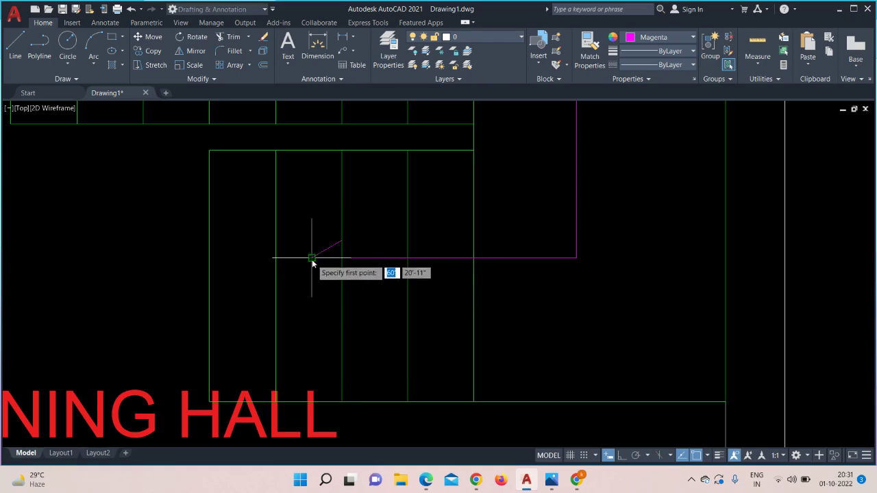
{"action": "left_click", "coordinate": [312, 259]}
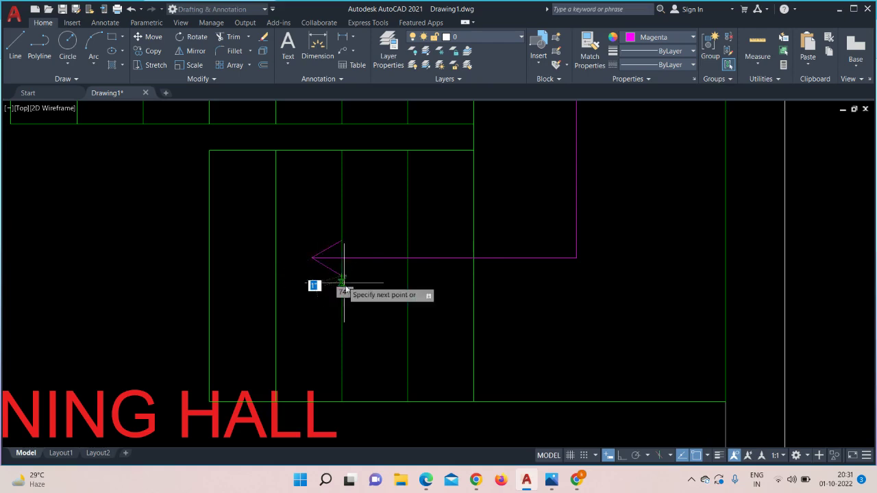
{"action": "left_click", "coordinate": [344, 282]}
{"action": "key", "text": "Escape"}
{"action": "scroll", "coordinate": [348, 288], "scroll_direction": "down", "scroll_amount": 3}
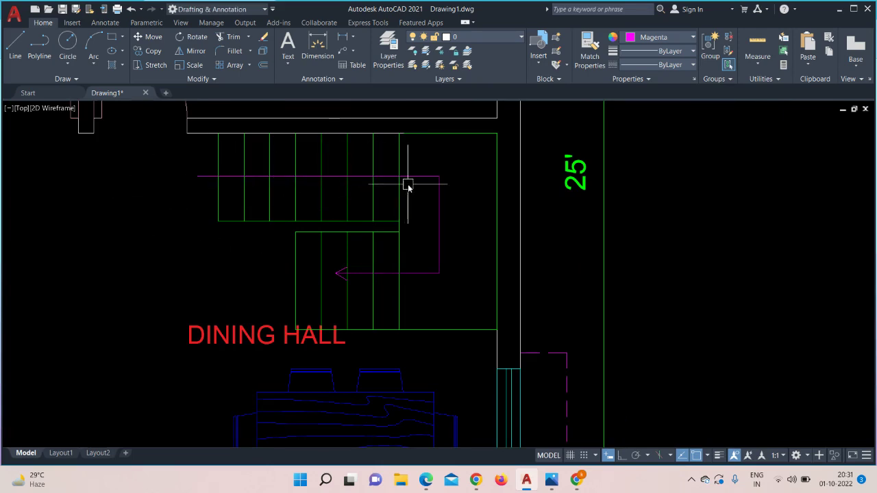
{"action": "left_click", "coordinate": [436, 212]}
{"action": "key", "text": "Escape"}
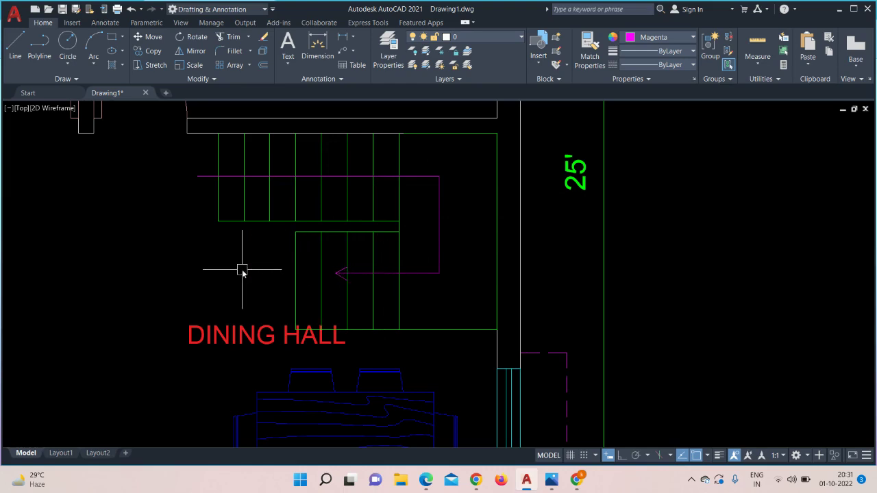
{"action": "scroll", "coordinate": [247, 268], "scroll_direction": "down", "scroll_amount": 2}
{"action": "scroll", "coordinate": [247, 266], "scroll_direction": "up", "scroll_amount": 4}
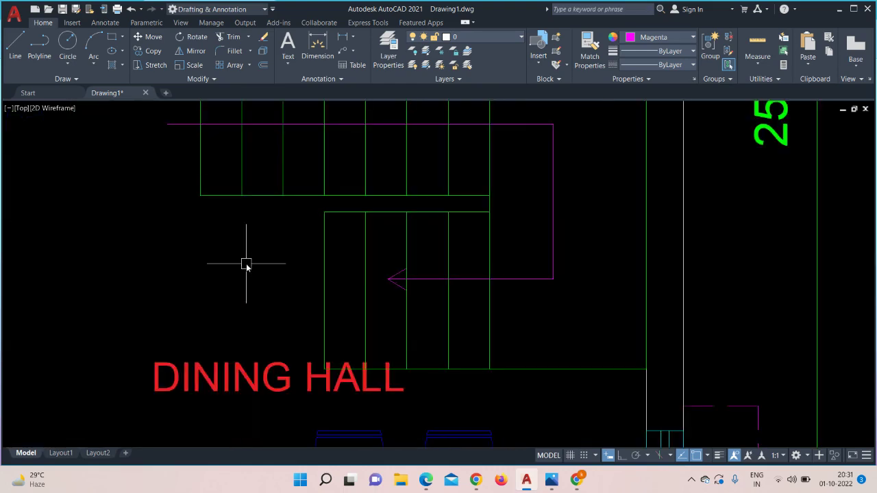
- Draw a magenta threshold line across the 10' x 10' bedroom's door opening, from the wall corner to the door leaf
{"action": "middle_click_drag", "start_coordinate": [247, 264], "coordinate": [204, 296]}
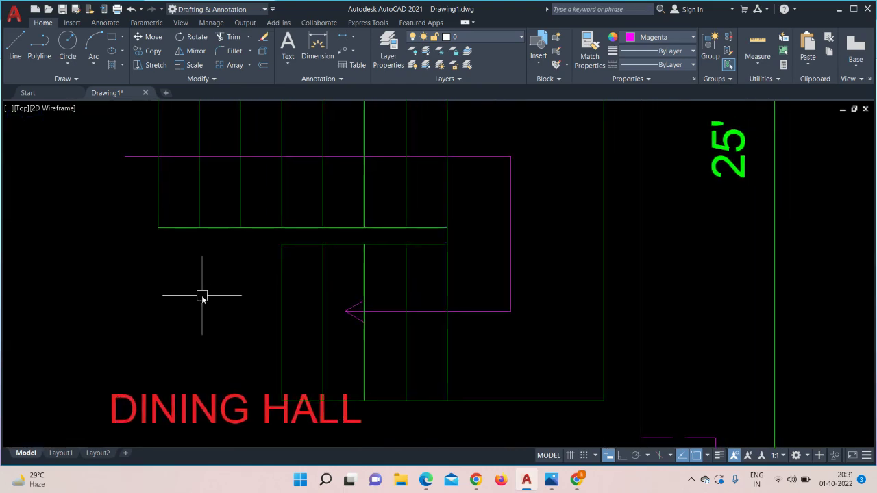
{"action": "scroll", "coordinate": [359, 301], "scroll_direction": "down", "scroll_amount": 4}
{"action": "middle_click_drag", "start_coordinate": [656, 284], "coordinate": [768, 345]}
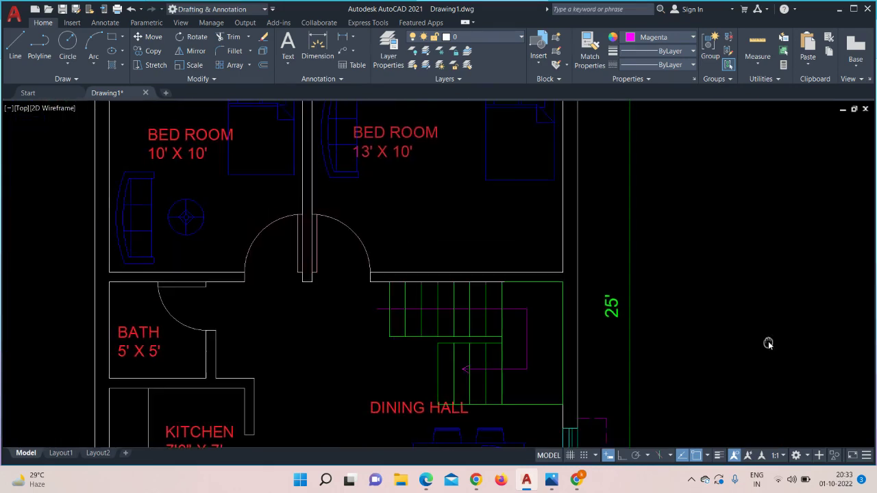
{"action": "middle_click_drag", "start_coordinate": [442, 222], "coordinate": [480, 277]}
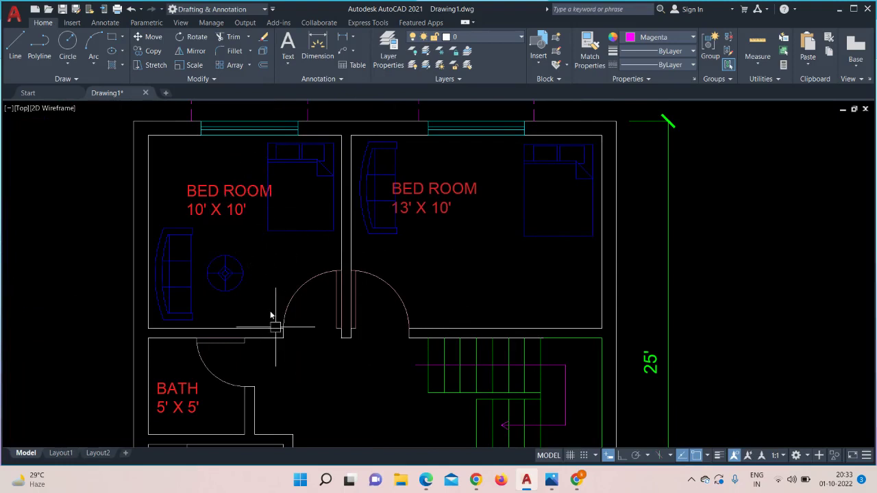
{"action": "left_click", "coordinate": [15, 45]}
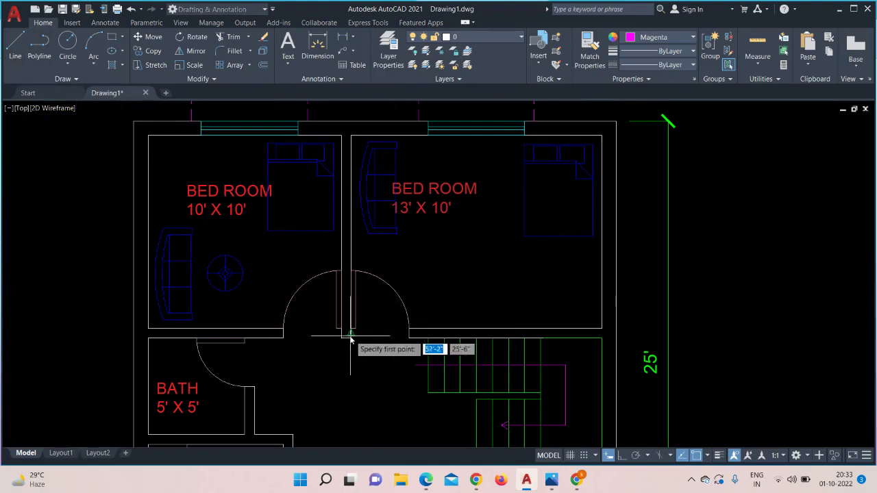
{"action": "scroll", "coordinate": [348, 330], "scroll_direction": "up", "scroll_amount": 4}
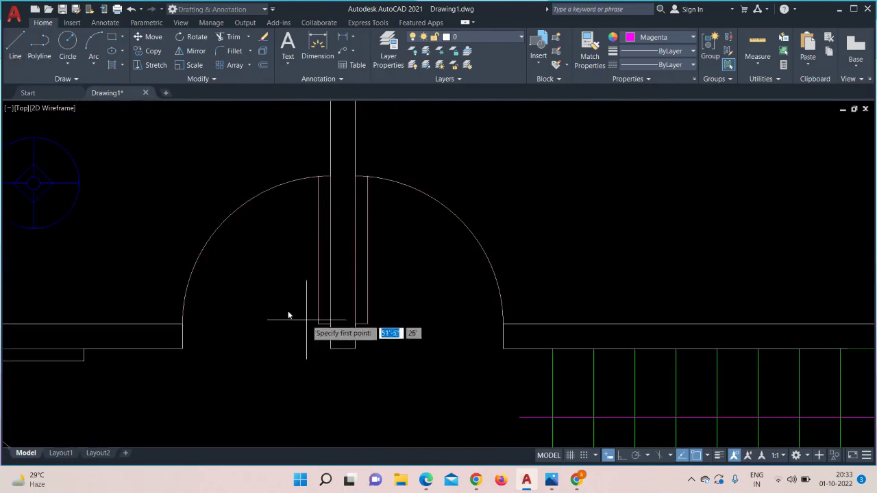
{"action": "left_click", "coordinate": [180, 326]}
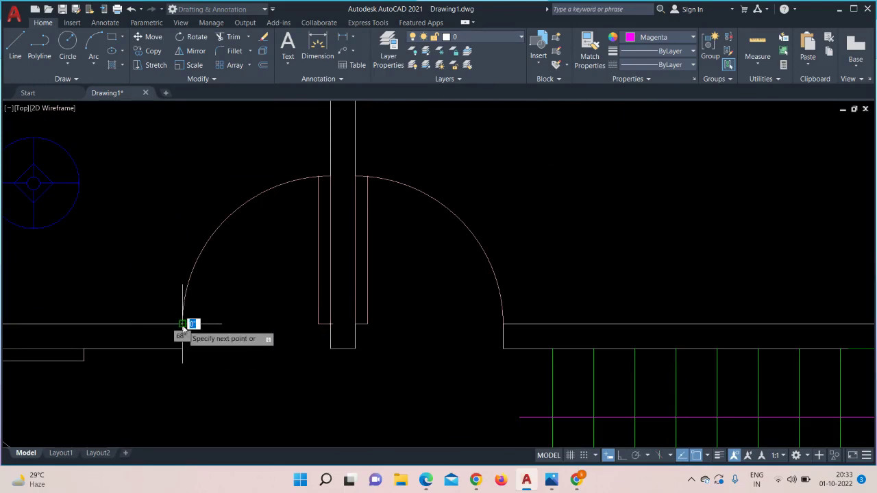
{"action": "left_click", "coordinate": [318, 326]}
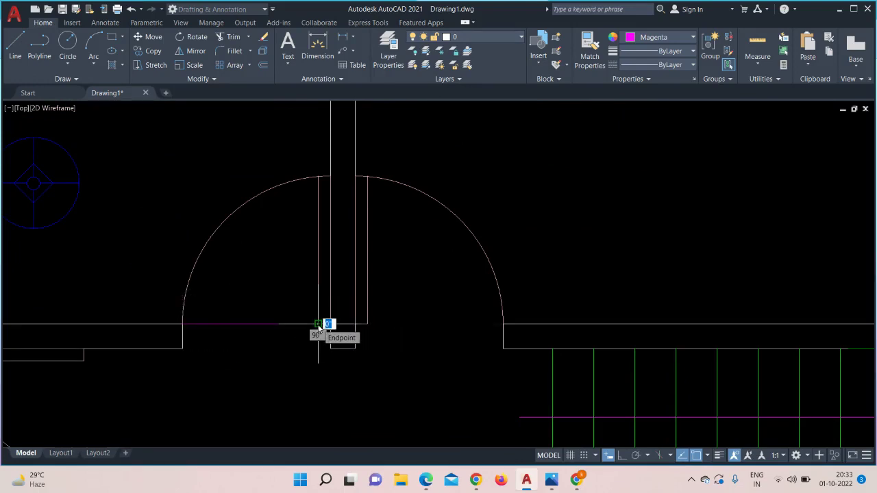
{"action": "key", "text": "Escape"}
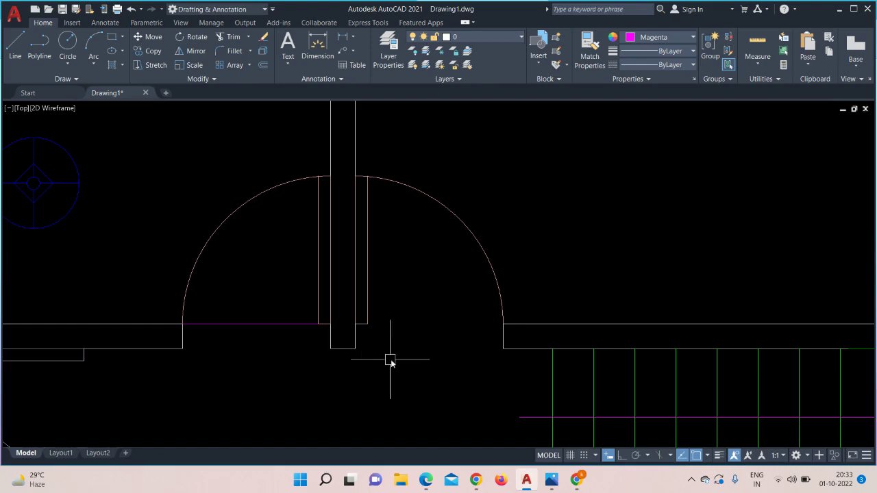
- Draw a magenta threshold line across the 13' x 10' bedroom's door opening, from the door leaf to the wall corner
{"action": "scroll", "coordinate": [395, 362], "scroll_direction": "down", "scroll_amount": 4}
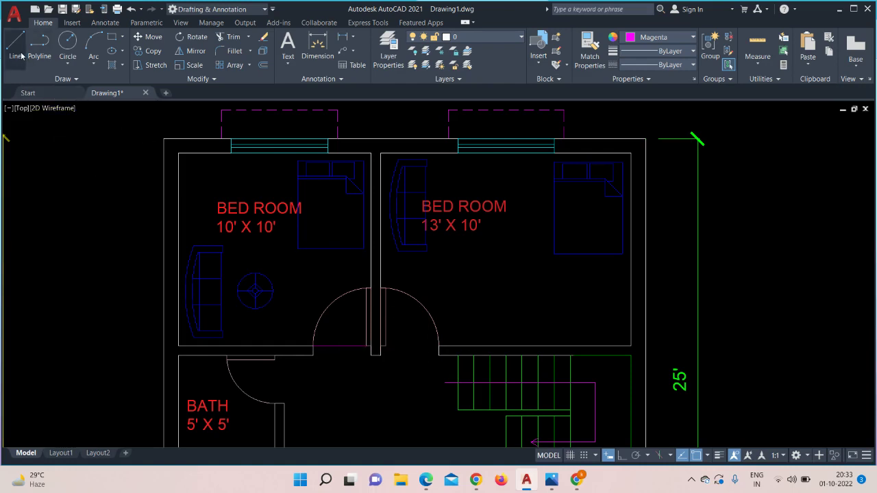
{"action": "scroll", "coordinate": [498, 317], "scroll_direction": "up", "scroll_amount": 2}
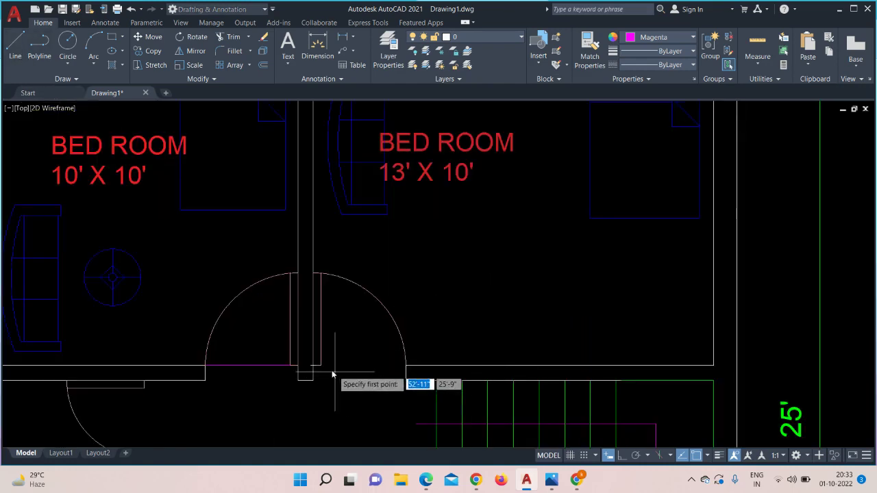
{"action": "left_click", "coordinate": [322, 366]}
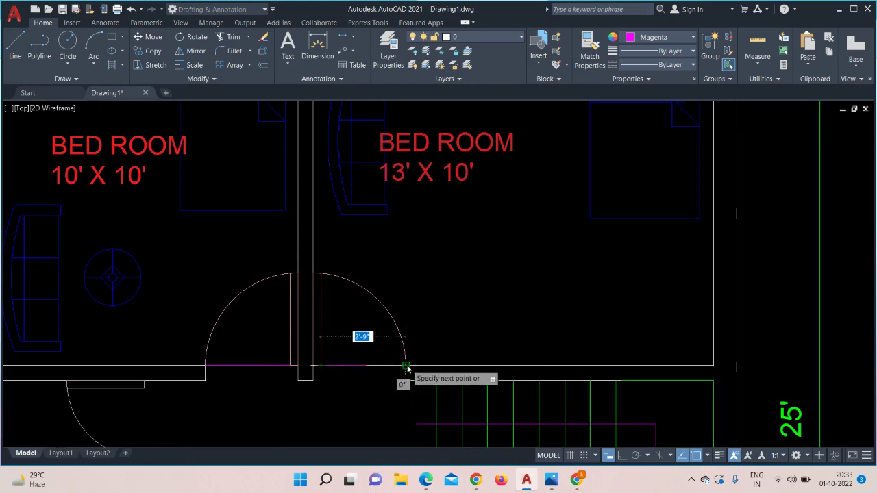
{"action": "left_click", "coordinate": [406, 365]}
{"action": "key", "text": "Escape"}
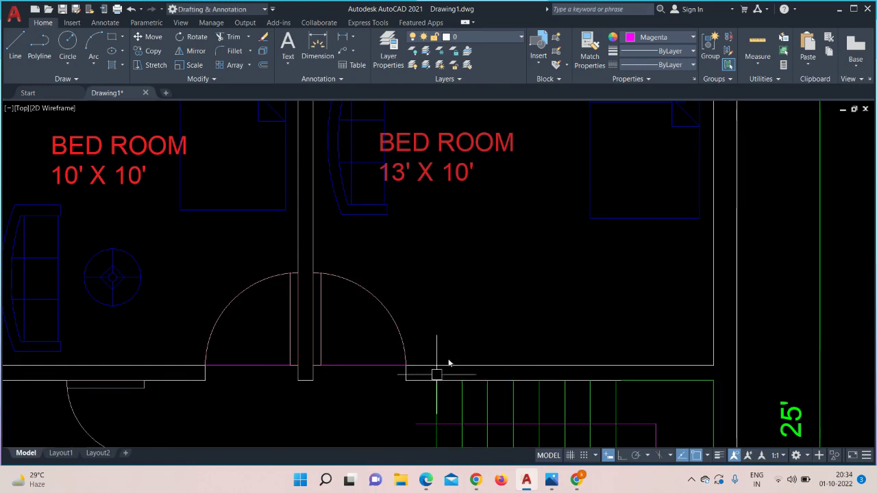
- Hatch the floor of the 10' x 10' bedroom around the furniture with the ANSI32 pattern in Cyan
{"action": "middle_click_drag", "start_coordinate": [477, 290], "coordinate": [575, 350]}
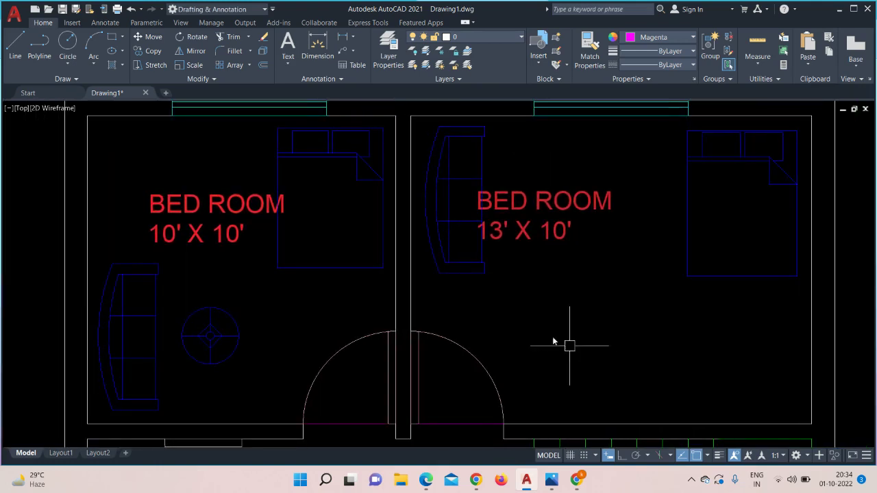
{"action": "left_click", "coordinate": [113, 66]}
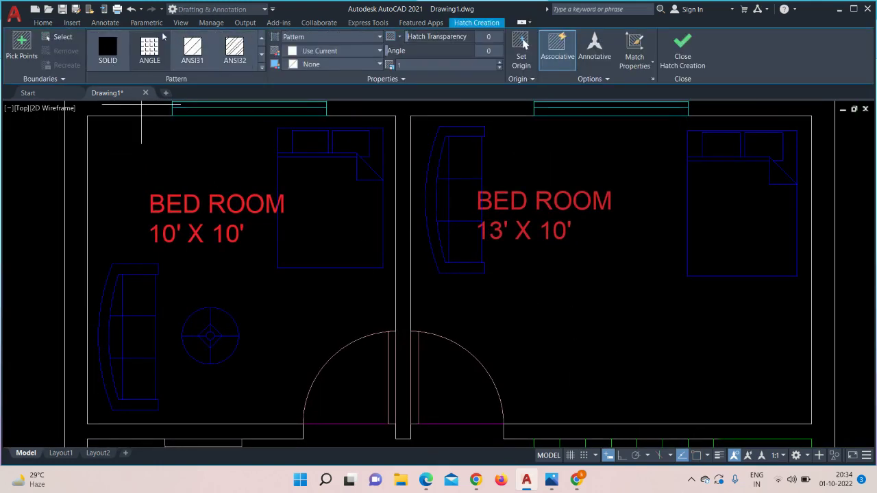
{"action": "left_click", "coordinate": [236, 48]}
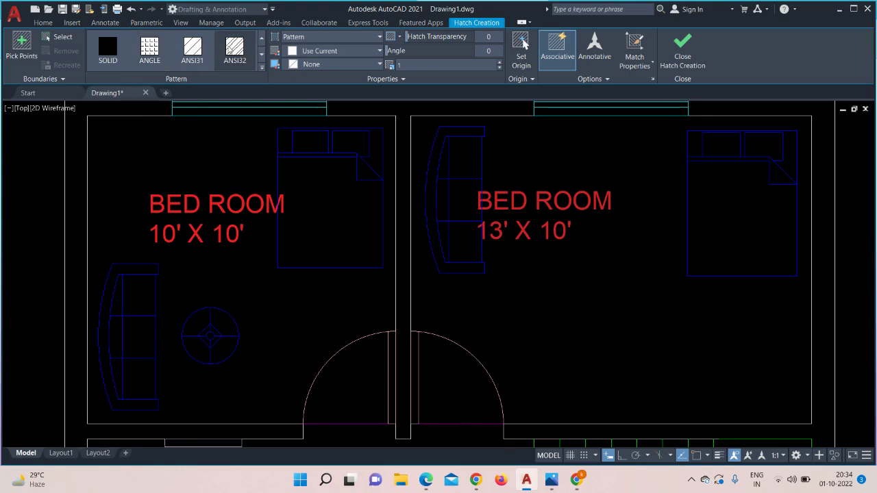
{"action": "left_click", "coordinate": [339, 55]}
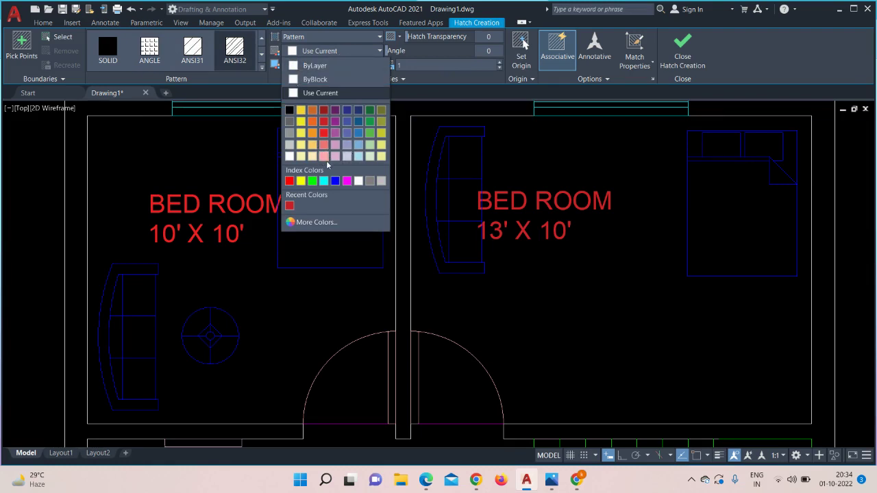
{"action": "left_click", "coordinate": [324, 181]}
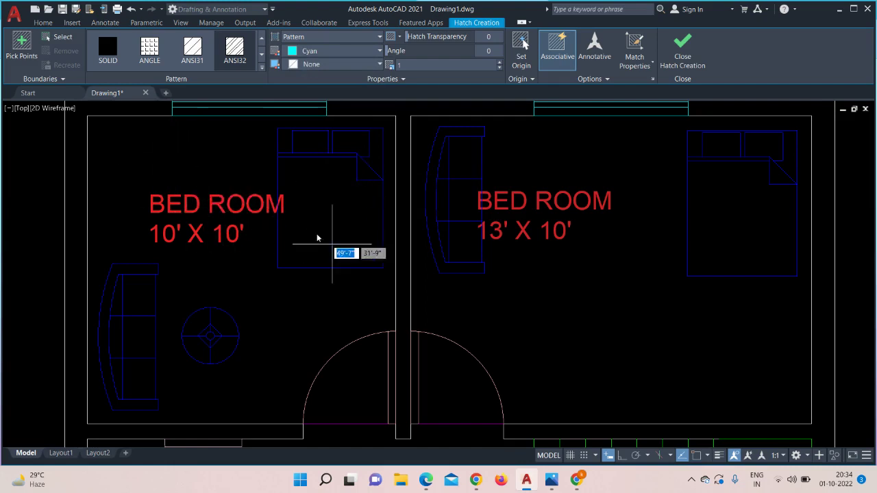
{"action": "left_click", "coordinate": [240, 291]}
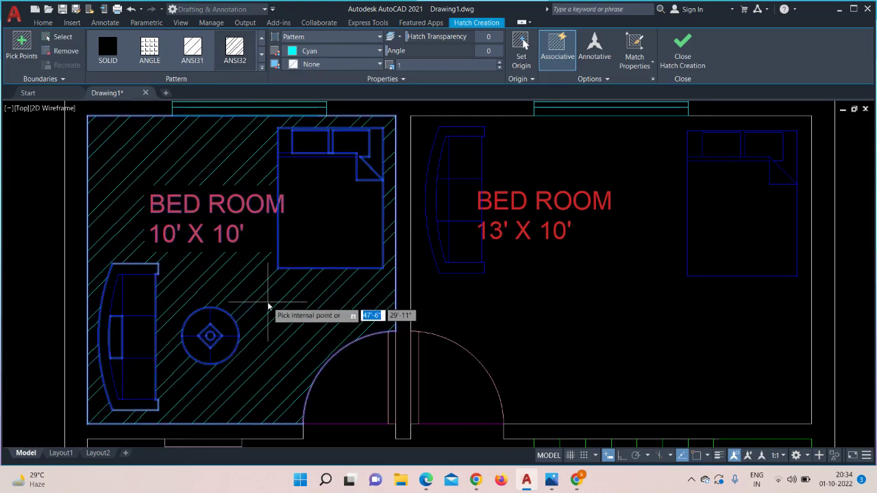
- Set the bedroom hatch's transparency to 72 and its angle to 12, and finish the hatch
{"action": "scroll", "coordinate": [268, 306], "scroll_direction": "down", "scroll_amount": 3}
{"action": "scroll", "coordinate": [268, 307], "scroll_direction": "up", "scroll_amount": 3}
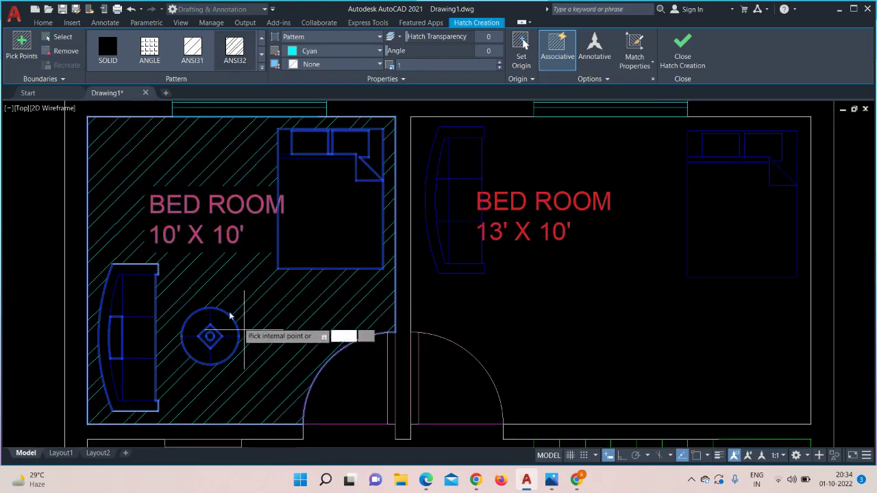
{"action": "middle_click_drag", "start_coordinate": [281, 319], "coordinate": [302, 330]}
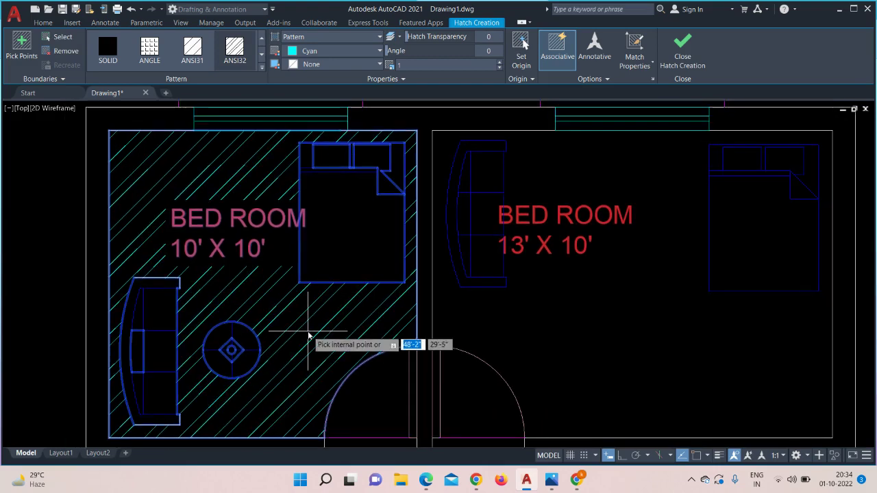
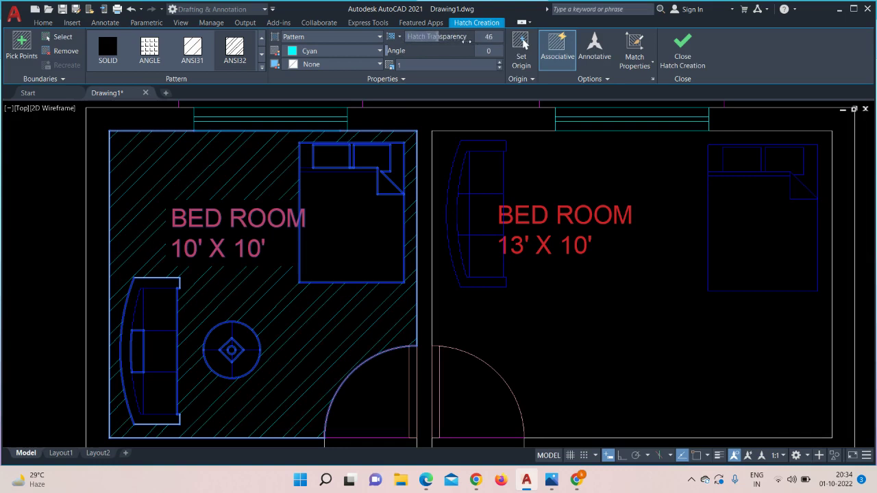
{"action": "left_click_drag", "start_coordinate": [474, 41], "coordinate": [504, 36]}
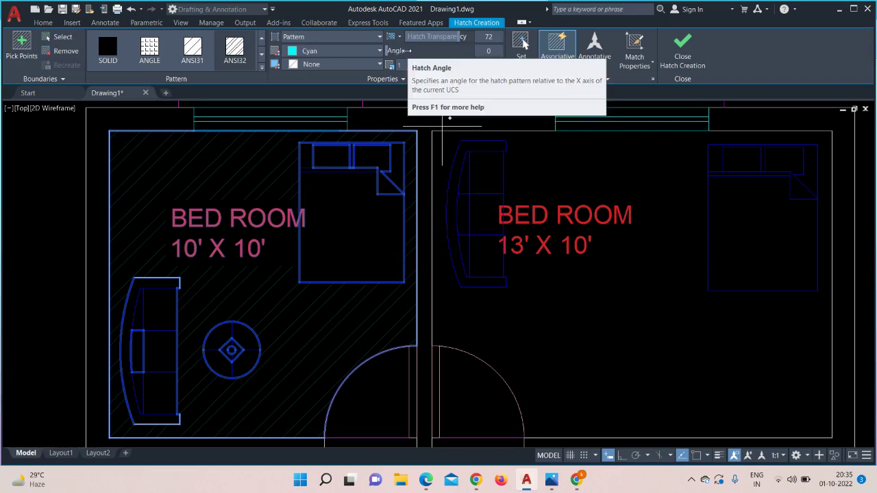
{"action": "scroll", "coordinate": [248, 307], "scroll_direction": "up", "scroll_amount": 4}
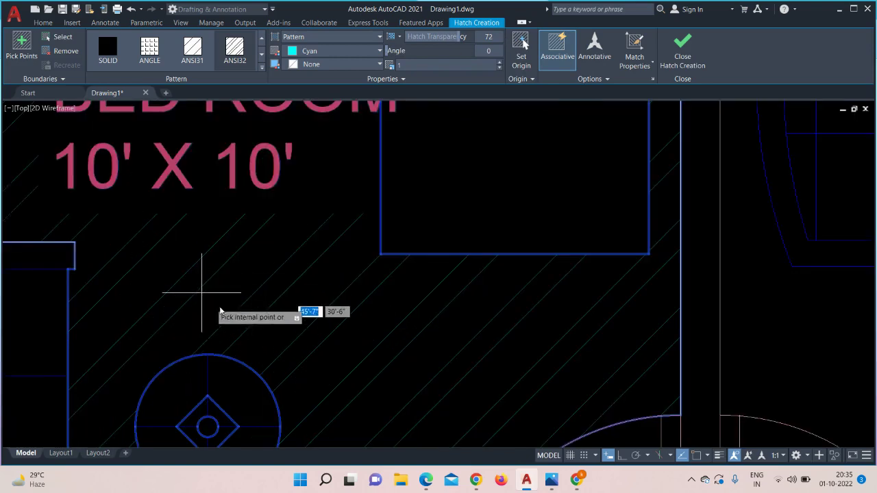
{"action": "scroll", "coordinate": [269, 293], "scroll_direction": "down", "scroll_amount": 2}
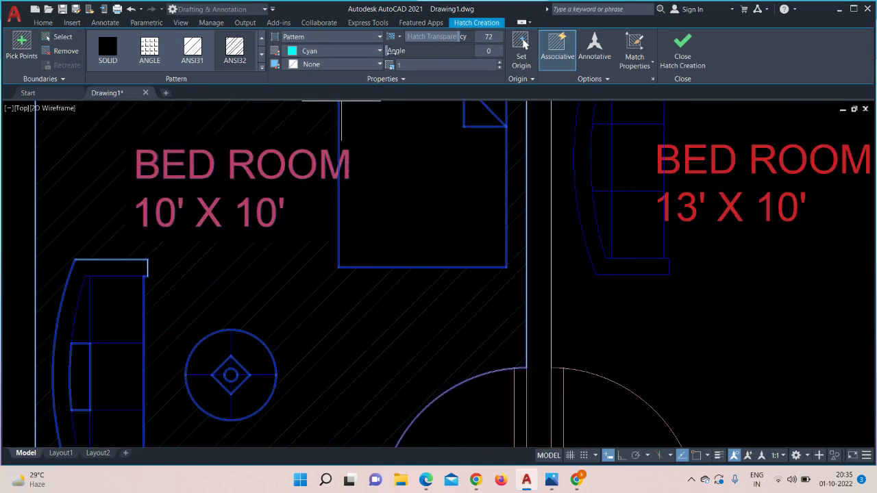
{"action": "mouse_move", "coordinate": [389, 50]}
{"action": "left_mouse_down"}
{"action": "mouse_move", "coordinate": [454, 56]}
{"action": "mouse_move", "coordinate": [398, 63]}
{"action": "left_mouse_up"}
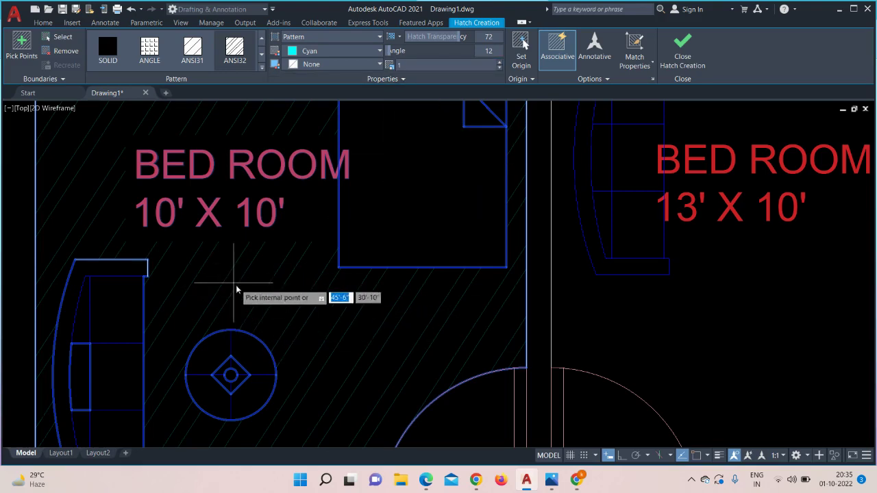
{"action": "scroll", "coordinate": [266, 296], "scroll_direction": "down", "scroll_amount": 4}
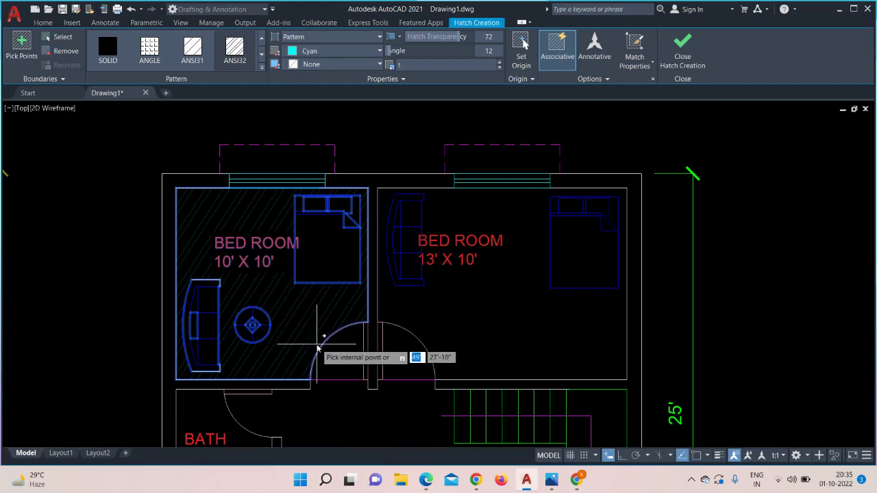
{"action": "middle_click_drag", "start_coordinate": [313, 344], "coordinate": [212, 337]}
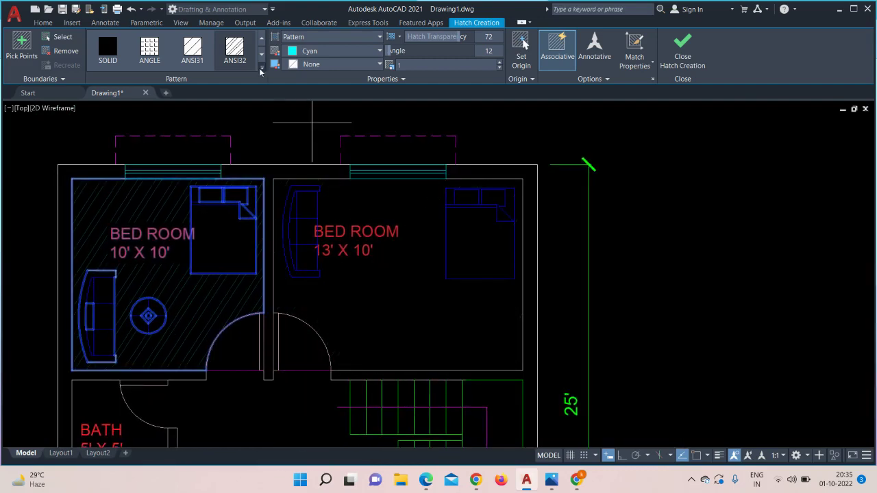
{"action": "left_click", "coordinate": [51, 23]}
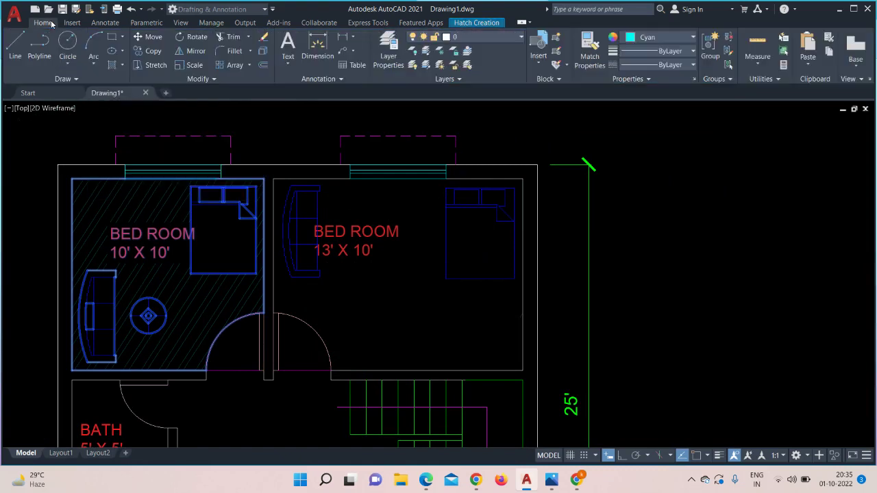
{"action": "left_click", "coordinate": [113, 67]}
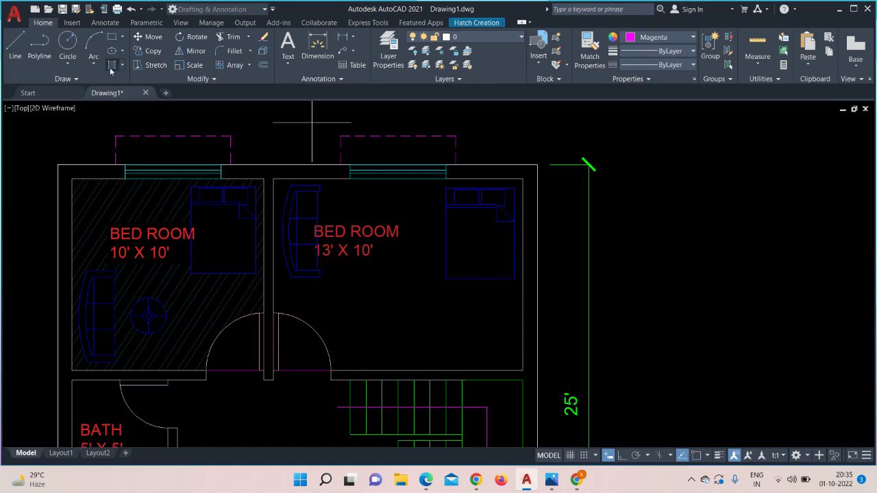
{"action": "key", "text": "Escape"}
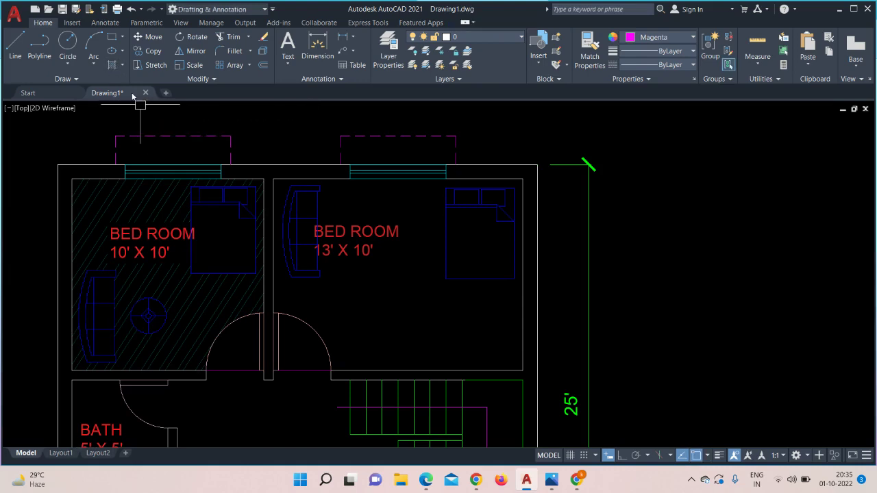
- Hatch the floor of the 13' x 10' bedroom around the furniture with the ANSI38 pattern in colour 8 at transparency 69
{"action": "left_click", "coordinate": [112, 67]}
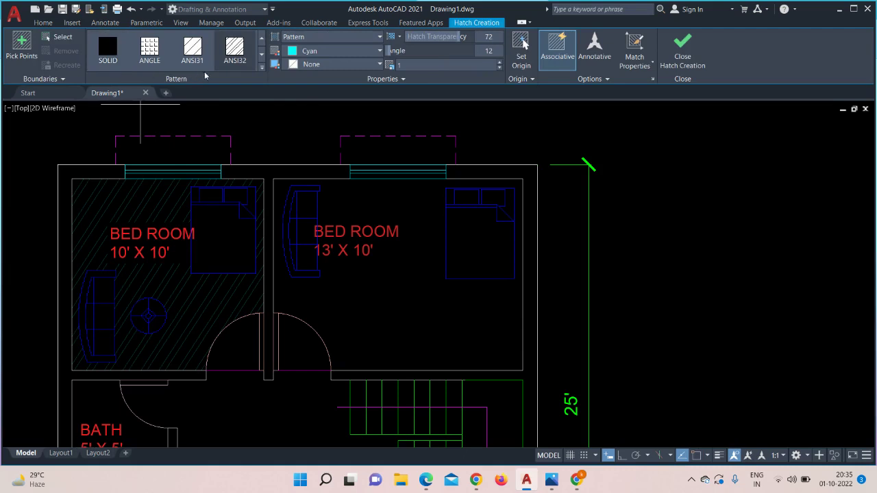
{"action": "left_click", "coordinate": [261, 70]}
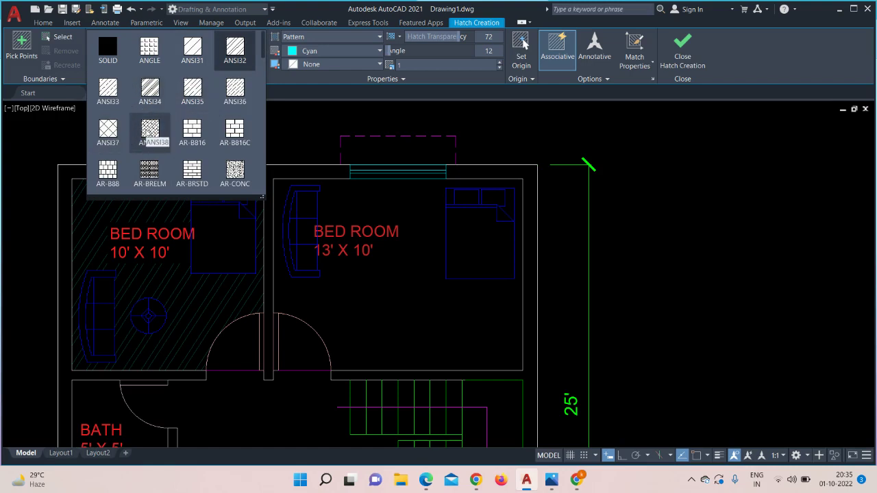
{"action": "left_click", "coordinate": [148, 130]}
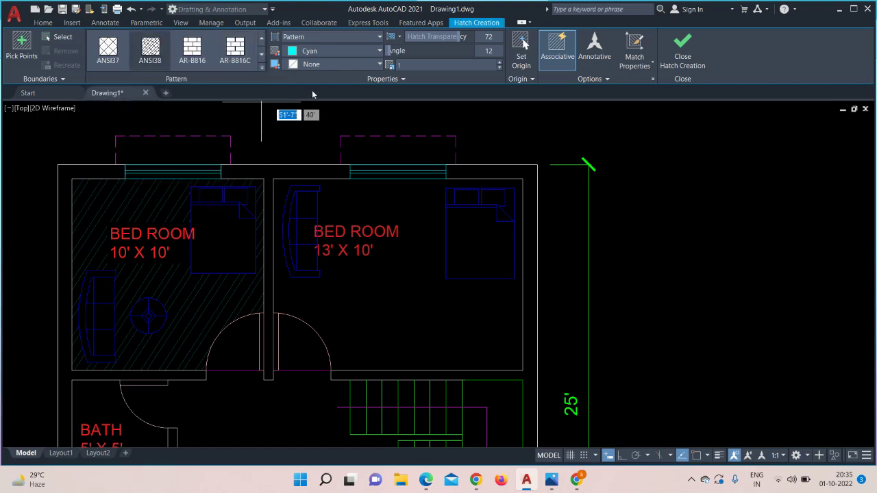
{"action": "left_click", "coordinate": [358, 52]}
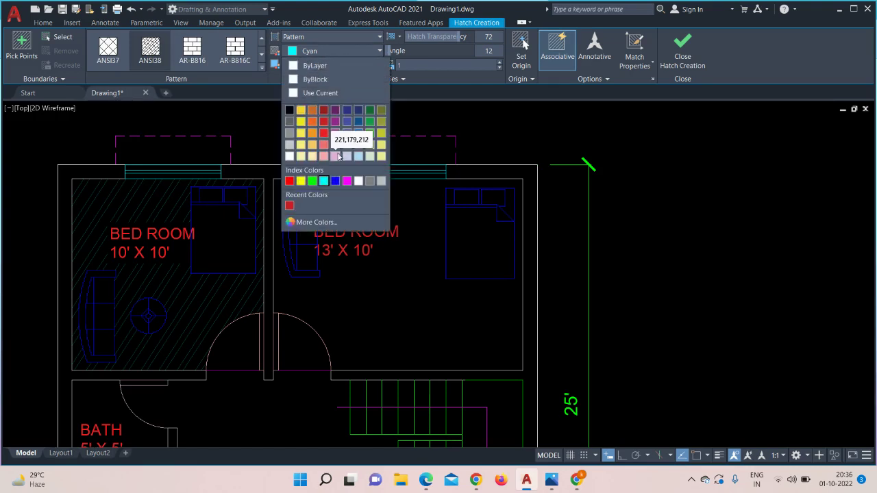
{"action": "left_click", "coordinate": [370, 180]}
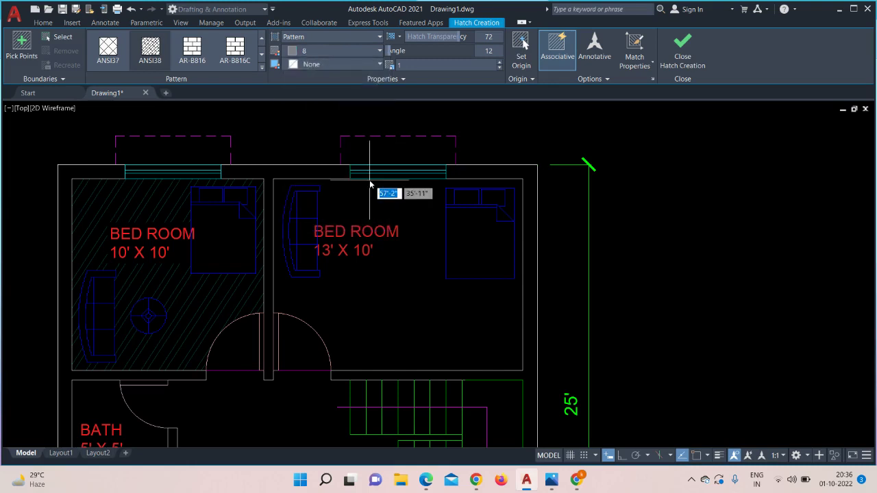
{"action": "left_click", "coordinate": [403, 302]}
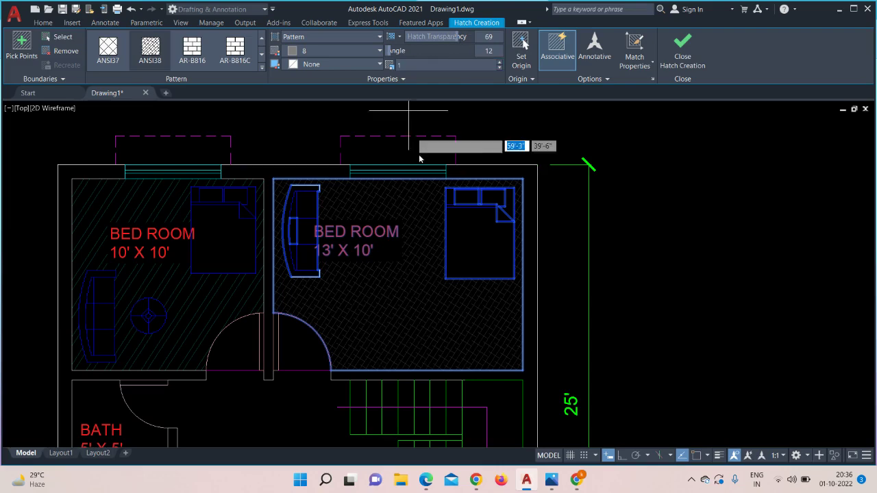
{"action": "scroll", "coordinate": [448, 271], "scroll_direction": "up", "scroll_amount": 2}
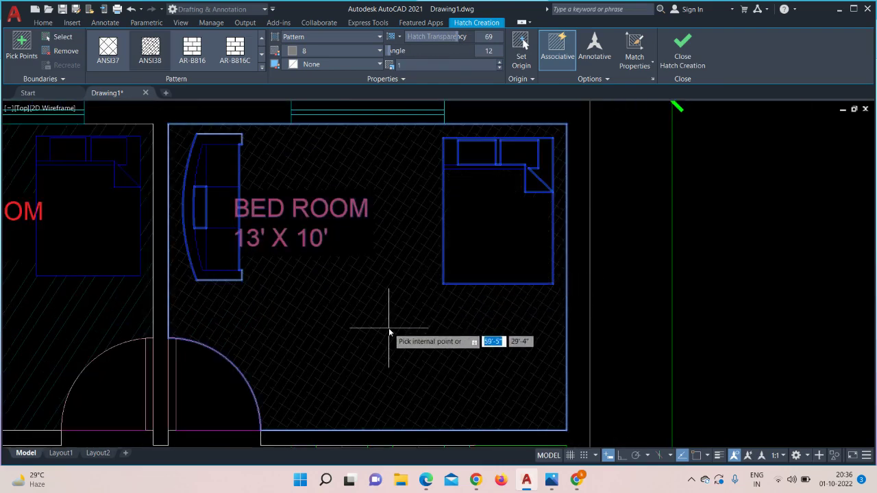
{"action": "mouse_move", "coordinate": [391, 349]}
{"action": "middle_mouse_down"}
{"action": "mouse_move", "coordinate": [460, 342]}
{"action": "mouse_move", "coordinate": [574, 309]}
{"action": "mouse_move", "coordinate": [516, 186]}
{"action": "mouse_move", "coordinate": [482, 217]}
{"action": "mouse_move", "coordinate": [425, 212]}
{"action": "middle_mouse_up"}
{"action": "scroll", "coordinate": [576, 311], "scroll_direction": "down", "scroll_amount": 2}
{"action": "scroll", "coordinate": [517, 191], "scroll_direction": "down", "scroll_amount": 2}
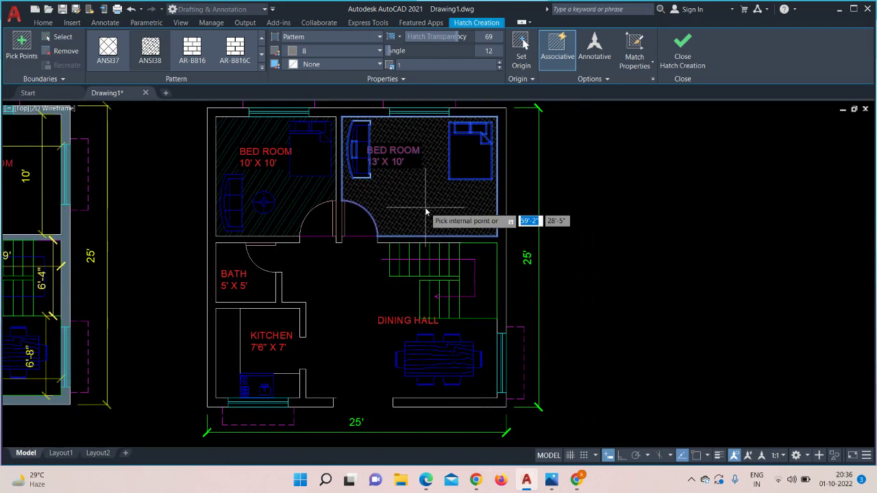
{"action": "left_click", "coordinate": [425, 212]}
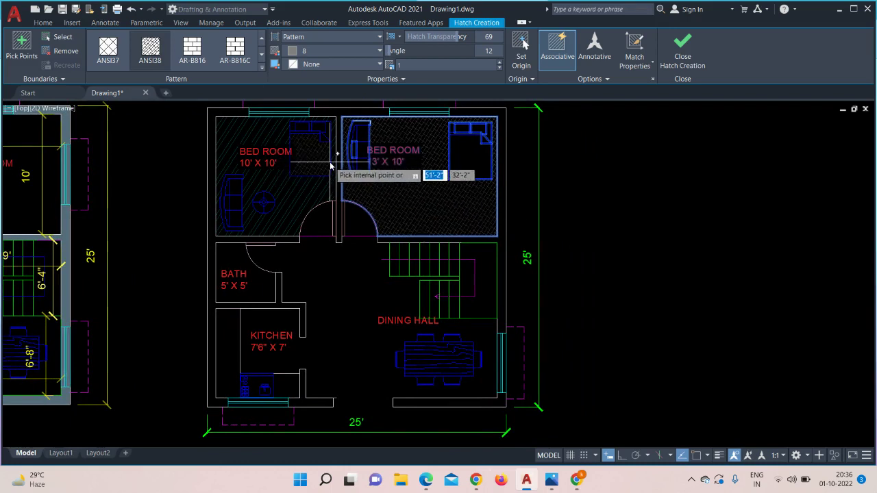
- Finish the bedroom hatch and draw a magenta threshold line across the bath's door opening, from the wall corner perpendicular to the opposite wall
{"action": "left_click", "coordinate": [42, 22]}
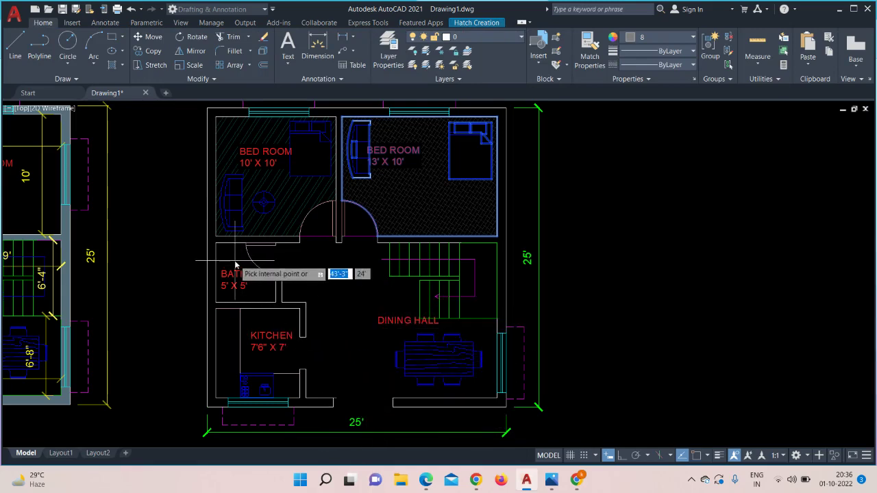
{"action": "left_click", "coordinate": [15, 42]}
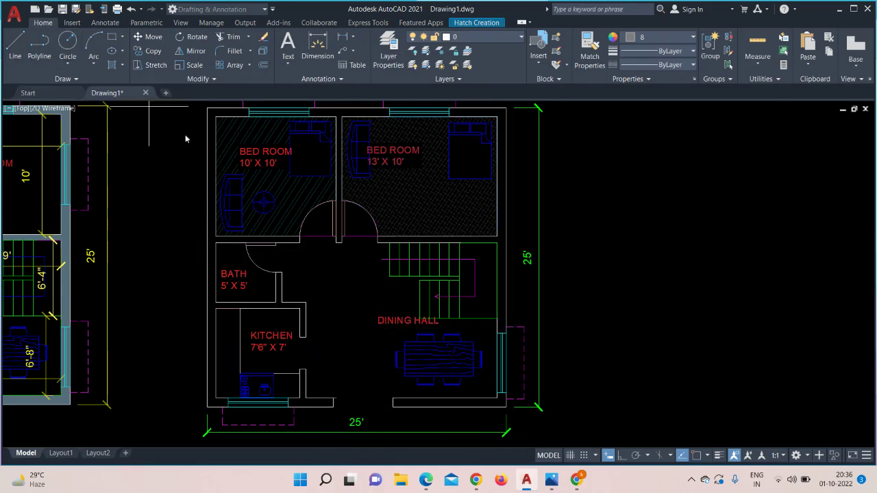
{"action": "scroll", "coordinate": [316, 274], "scroll_direction": "up", "scroll_amount": 5}
{"action": "left_click", "coordinate": [228, 275]}
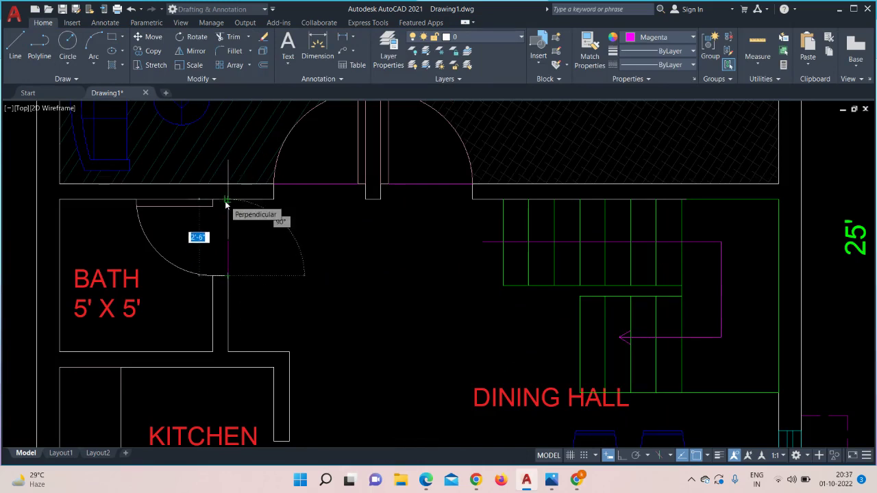
{"action": "left_click", "coordinate": [227, 202]}
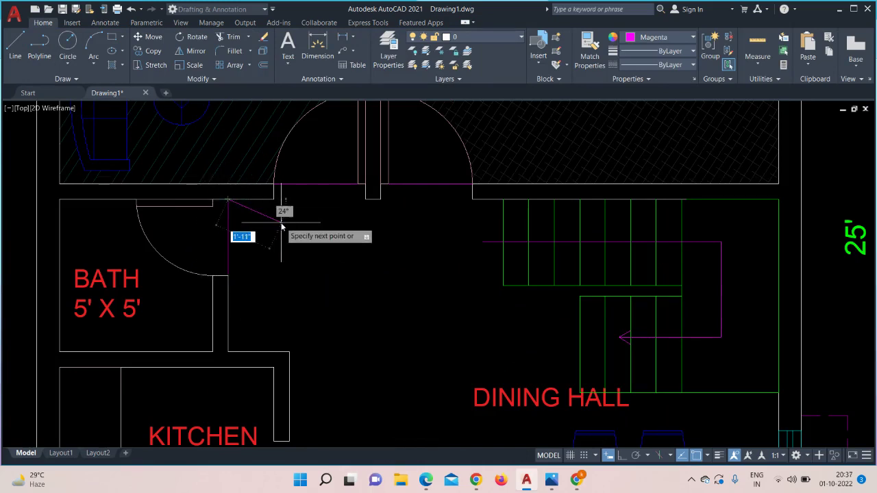
{"action": "key", "text": "Escape"}
- Draw a magenta threshold line across the kitchen's door opening along the outer wall face, between the two wall corners
{"action": "middle_click_drag", "start_coordinate": [314, 266], "coordinate": [276, 152]}
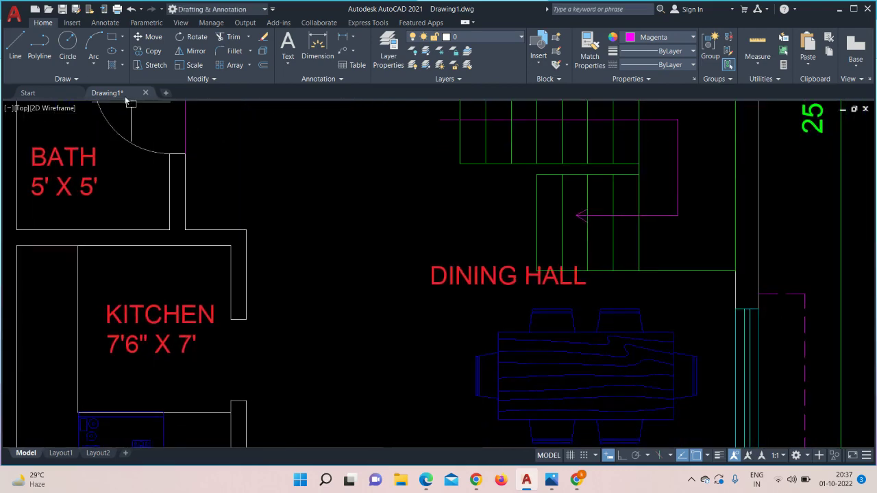
{"action": "left_click", "coordinate": [19, 50]}
{"action": "left_click", "coordinate": [247, 320]}
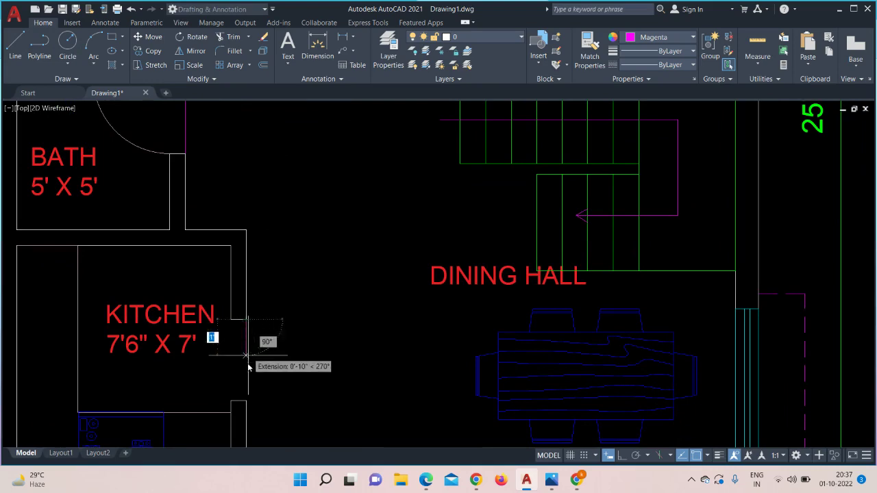
{"action": "left_click", "coordinate": [246, 413]}
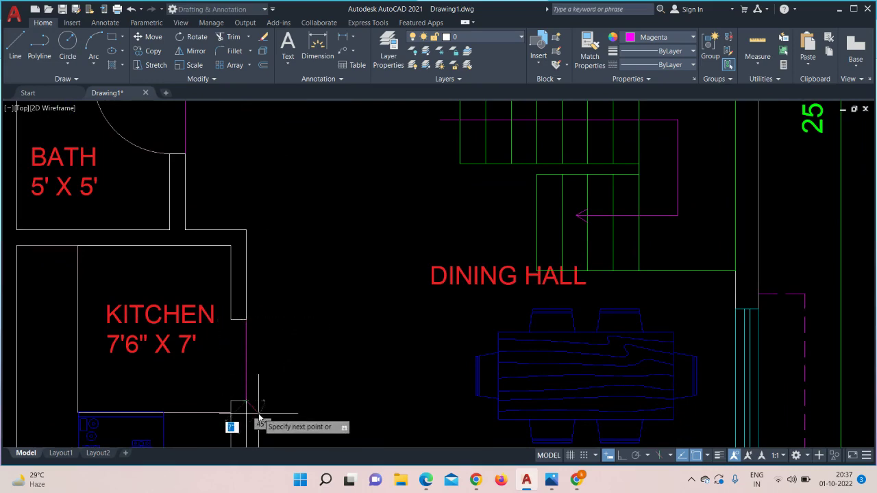
{"action": "key", "text": "Escape"}
- Hatch the bath floor outside the door swing with the AR-PARQ1 pattern in colour 248,246,176
{"action": "mouse_move", "coordinate": [377, 260]}
{"action": "middle_mouse_down"}
{"action": "mouse_move", "coordinate": [481, 309]}
{"action": "mouse_move", "coordinate": [519, 309]}
{"action": "middle_mouse_up"}
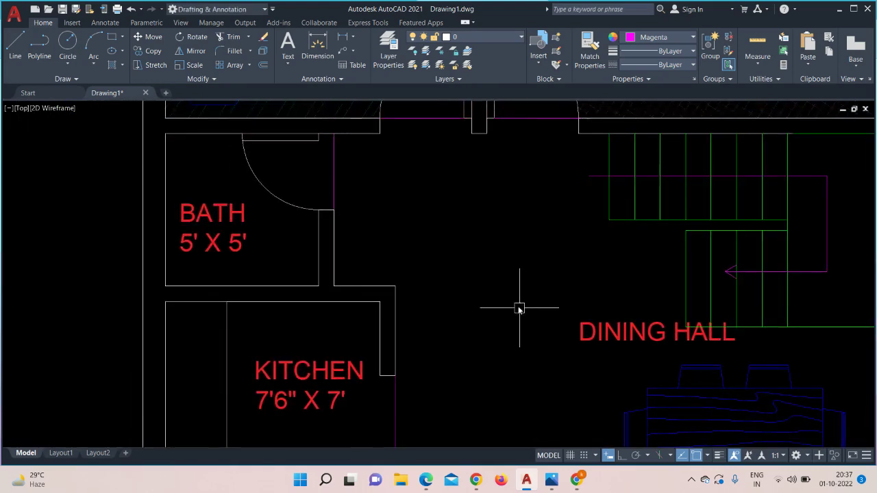
{"action": "left_click", "coordinate": [112, 67]}
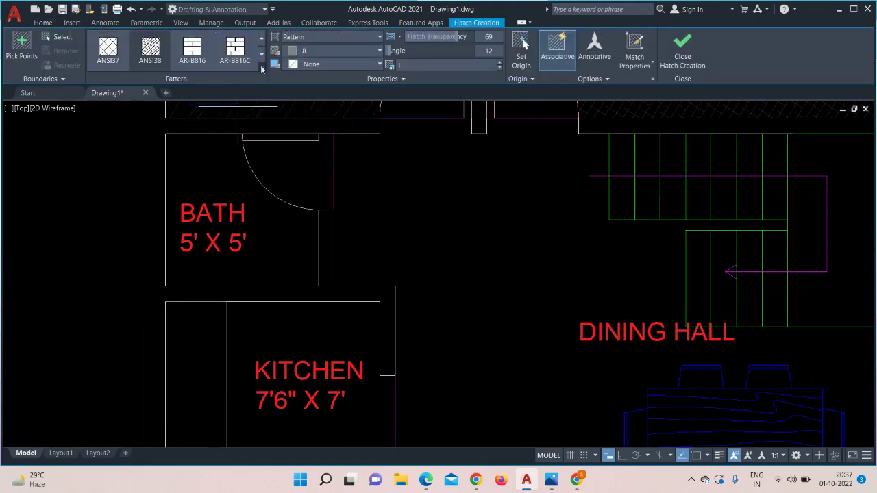
{"action": "left_click", "coordinate": [261, 65]}
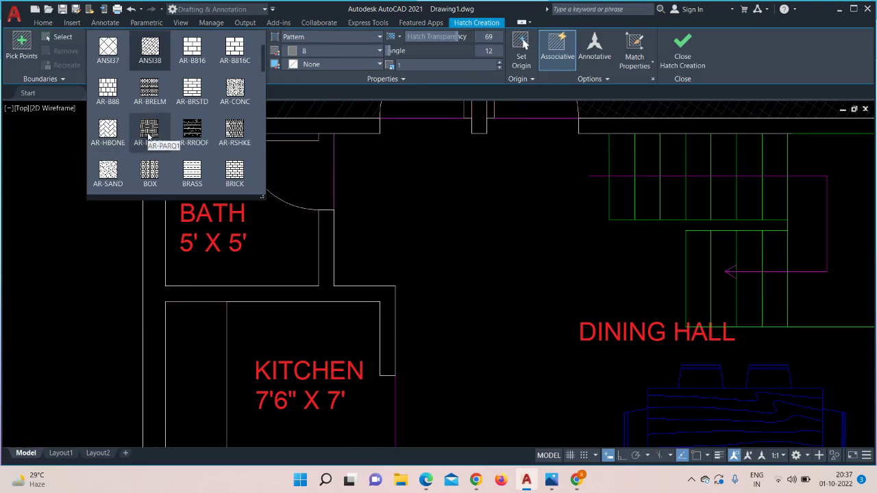
{"action": "left_click", "coordinate": [149, 130]}
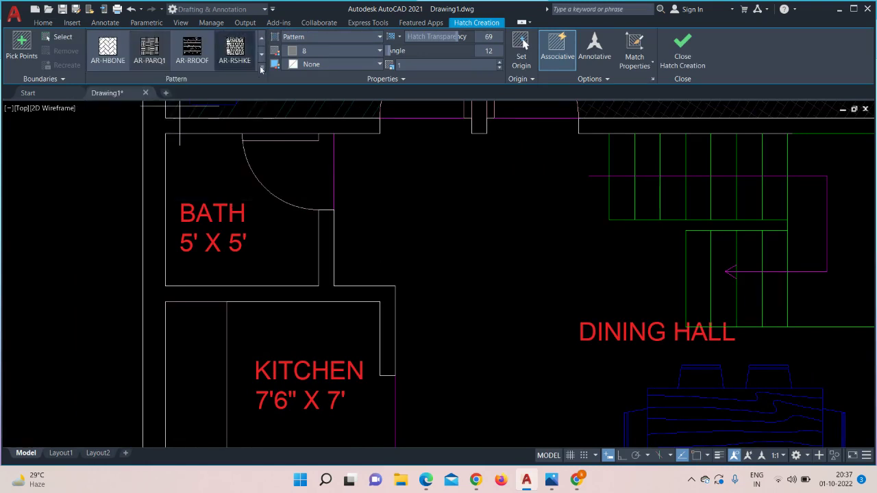
{"action": "left_click", "coordinate": [328, 49]}
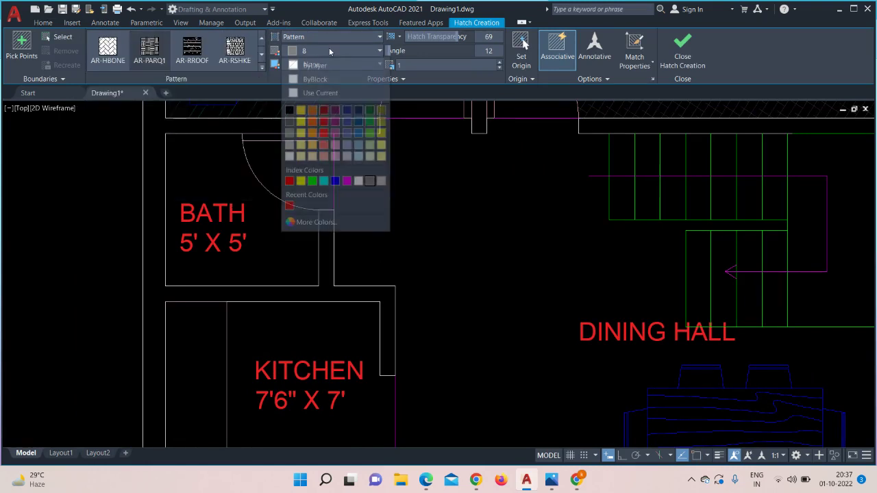
{"action": "left_click", "coordinate": [301, 156]}
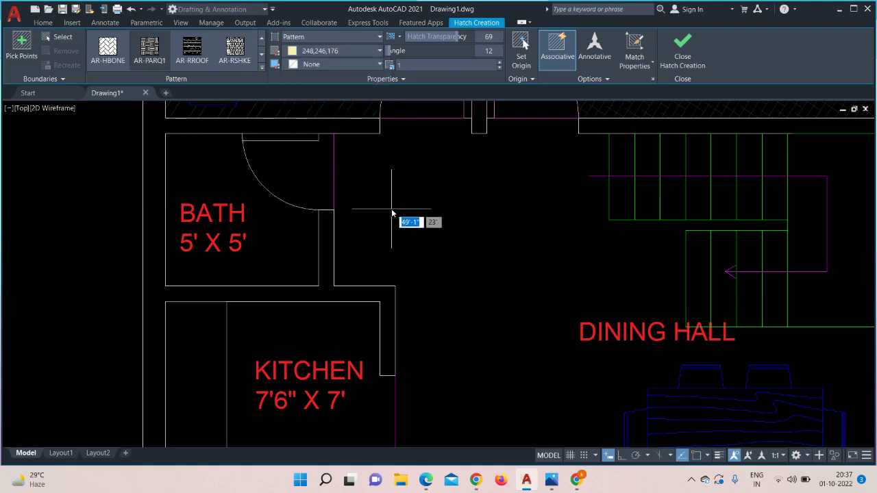
{"action": "left_click", "coordinate": [260, 240]}
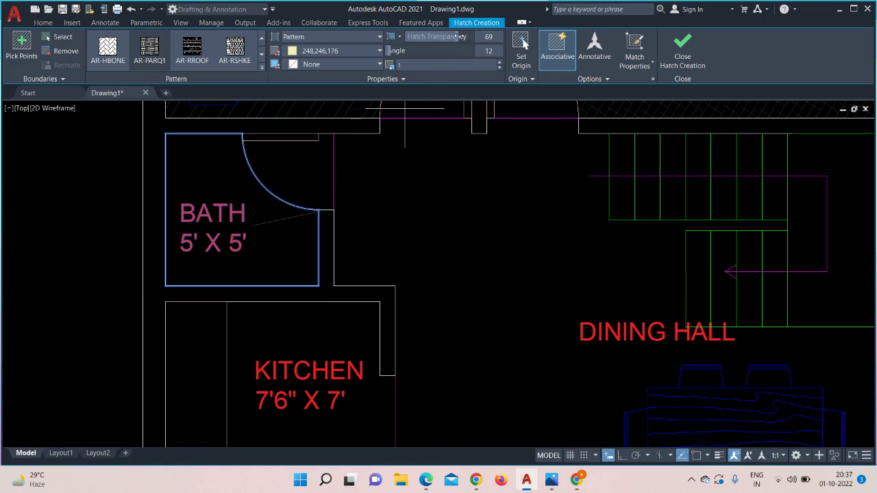
- Set the bath hatch's scale to .05 and its transparency to 74, and finish the hatch
{"action": "left_click_drag", "start_coordinate": [456, 37], "coordinate": [392, 51]}
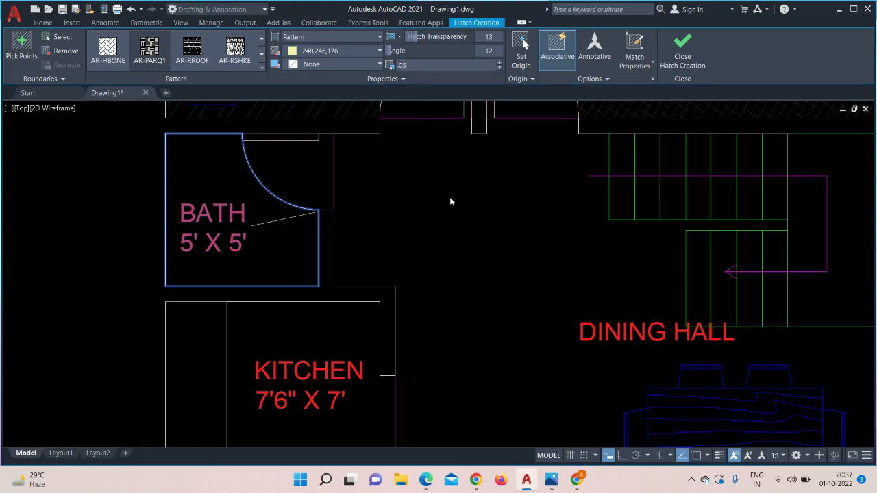
{"action": "key", "text": "Return"}
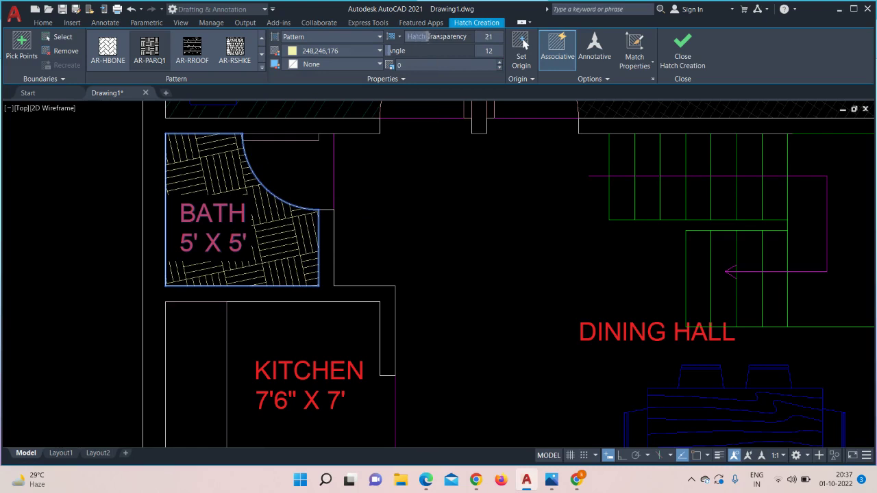
{"action": "left_click_drag", "start_coordinate": [429, 37], "coordinate": [465, 37]}
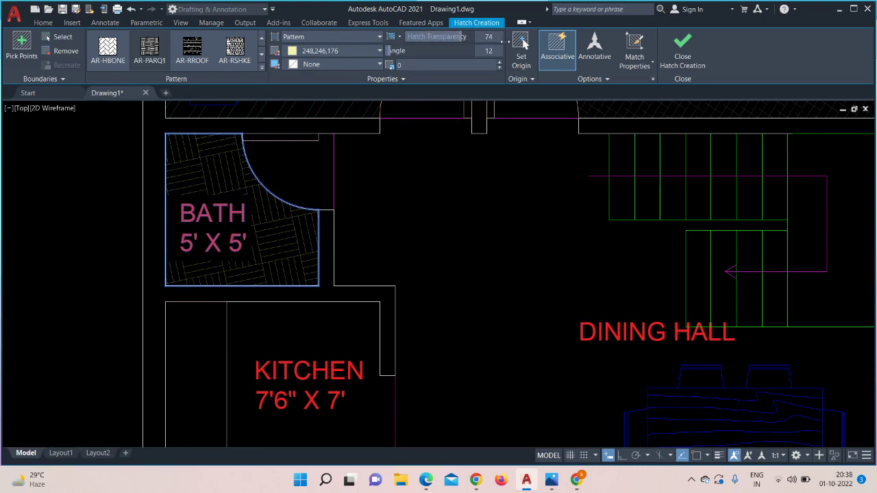
{"action": "scroll", "coordinate": [398, 261], "scroll_direction": "down", "scroll_amount": 4}
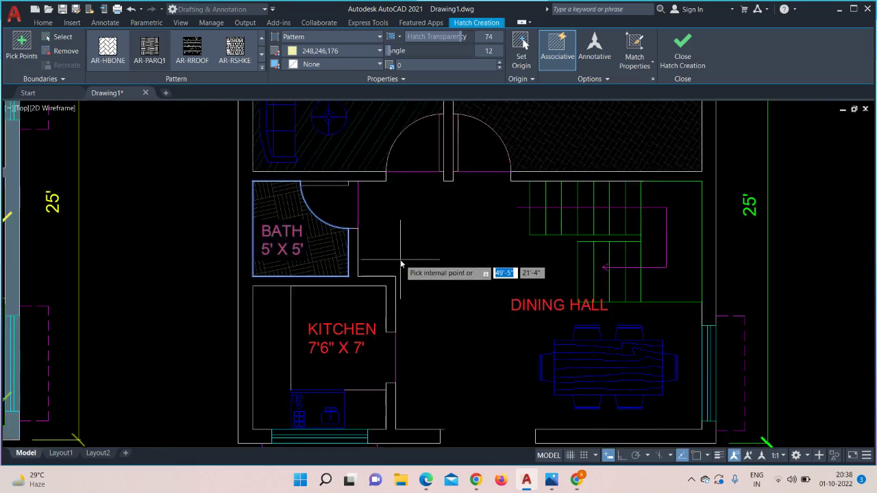
{"action": "scroll", "coordinate": [422, 273], "scroll_direction": "up", "scroll_amount": 4}
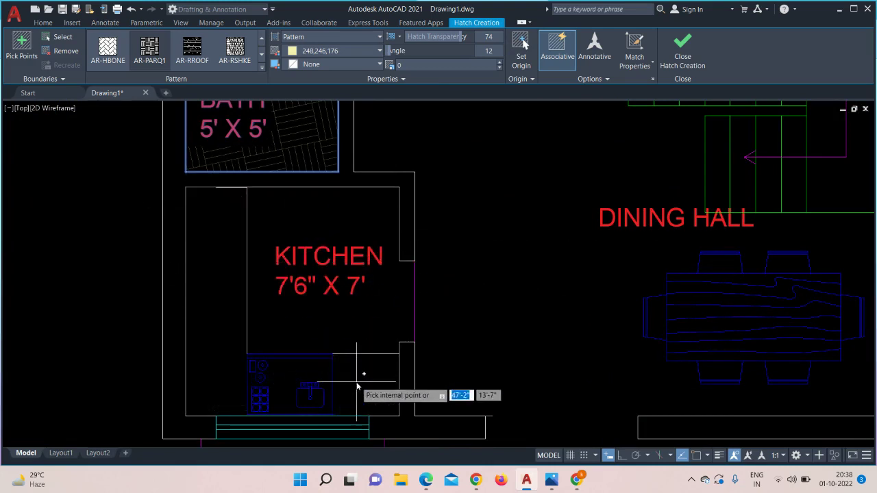
{"action": "left_click", "coordinate": [42, 22]}
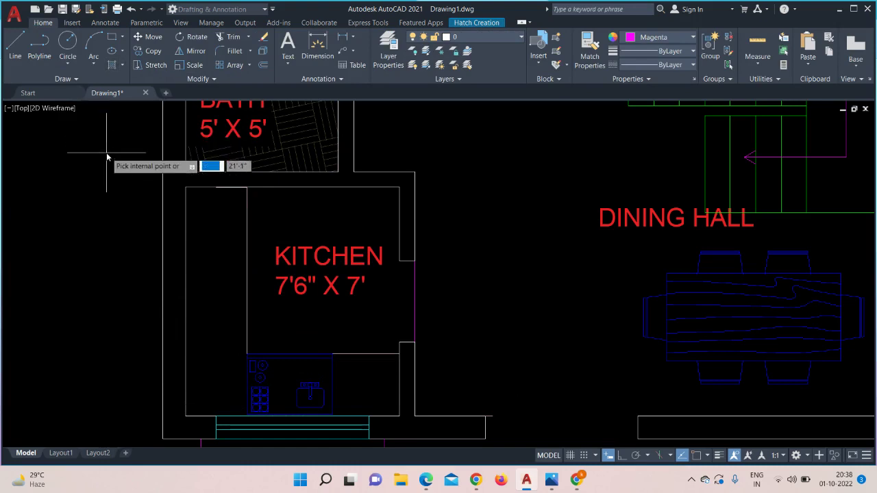
{"action": "key", "text": "Return"}
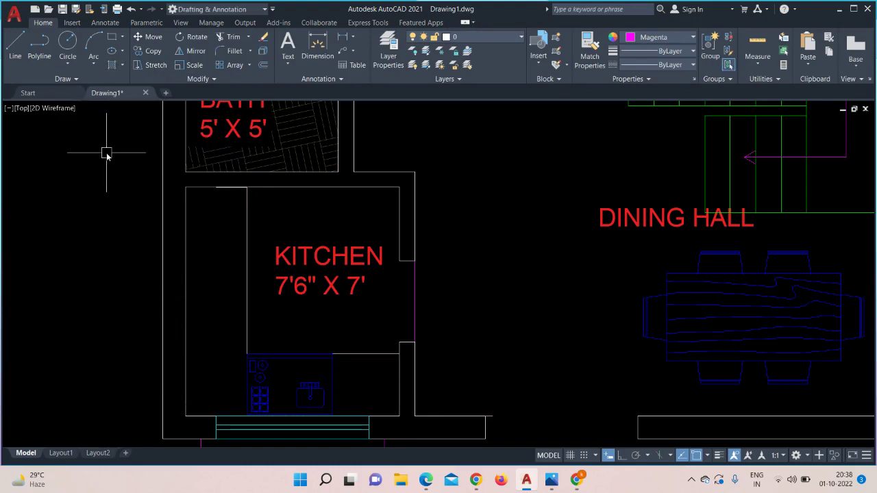
- Hatch the two kitchen counter areas on either side of the stove and sink unit with the ANSI31 pattern in magenta
{"action": "left_click", "coordinate": [112, 67]}
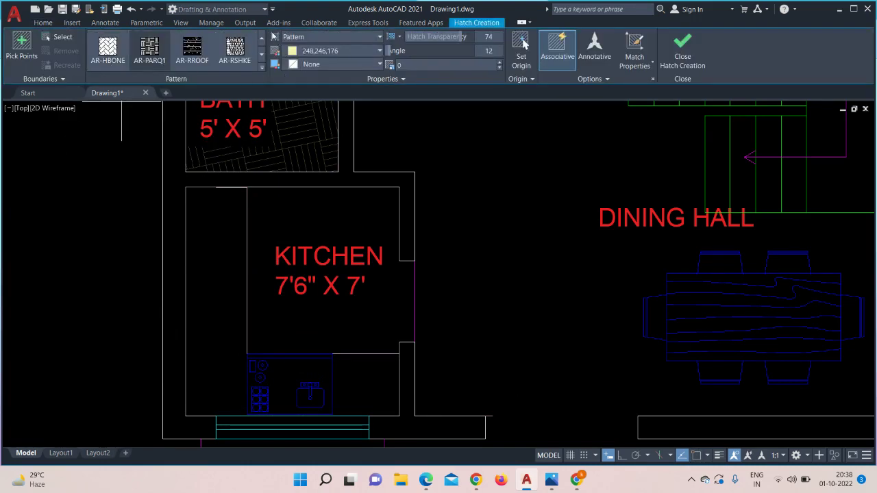
{"action": "left_click", "coordinate": [262, 41]}
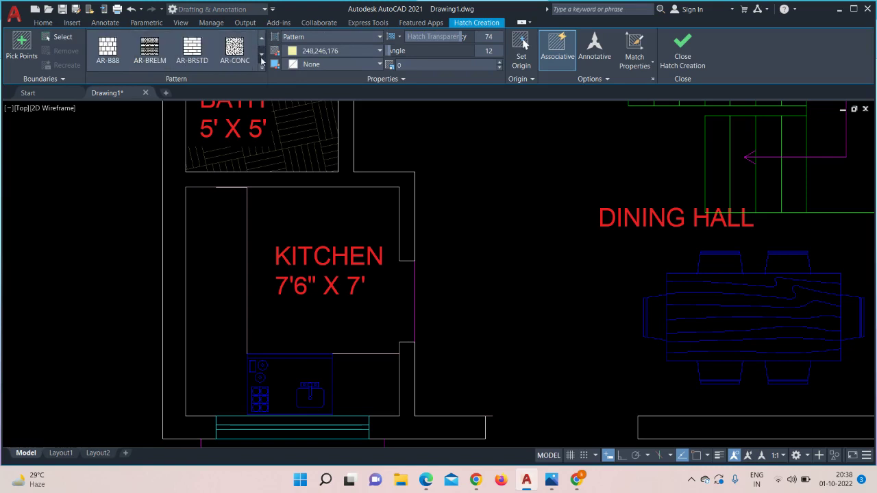
{"action": "left_click", "coordinate": [262, 72]}
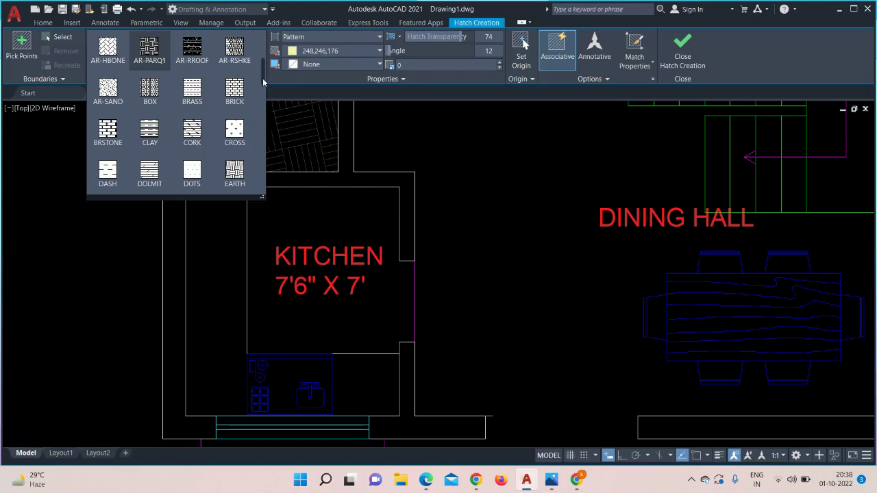
{"action": "mouse_move", "coordinate": [263, 83]}
{"action": "left_mouse_down"}
{"action": "mouse_move", "coordinate": [251, 167]}
{"action": "mouse_move", "coordinate": [256, 52]}
{"action": "left_mouse_up"}
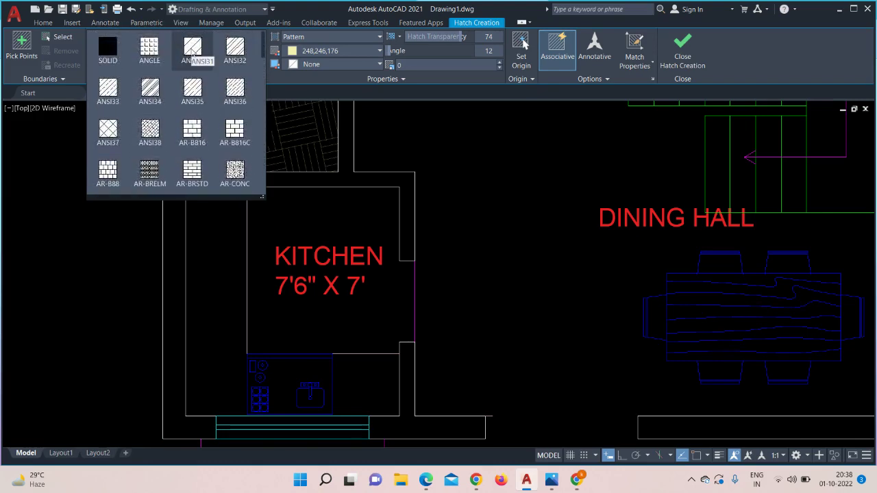
{"action": "left_click", "coordinate": [192, 53]}
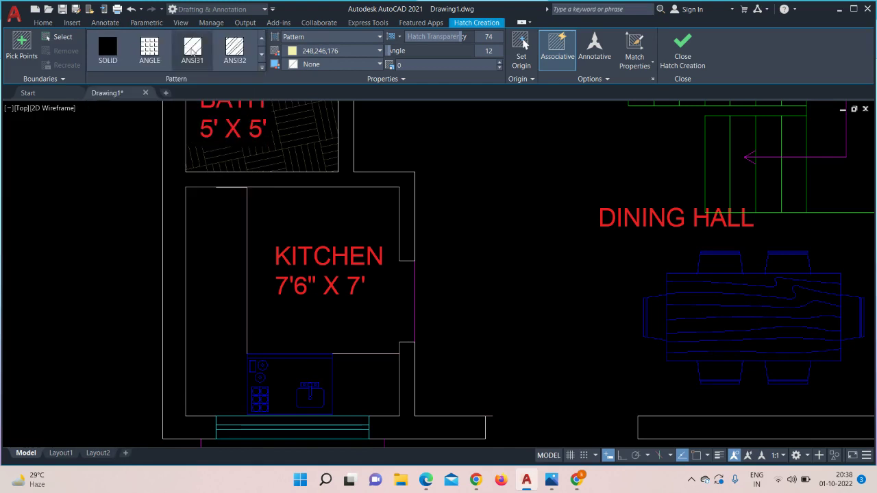
{"action": "left_click", "coordinate": [376, 51]}
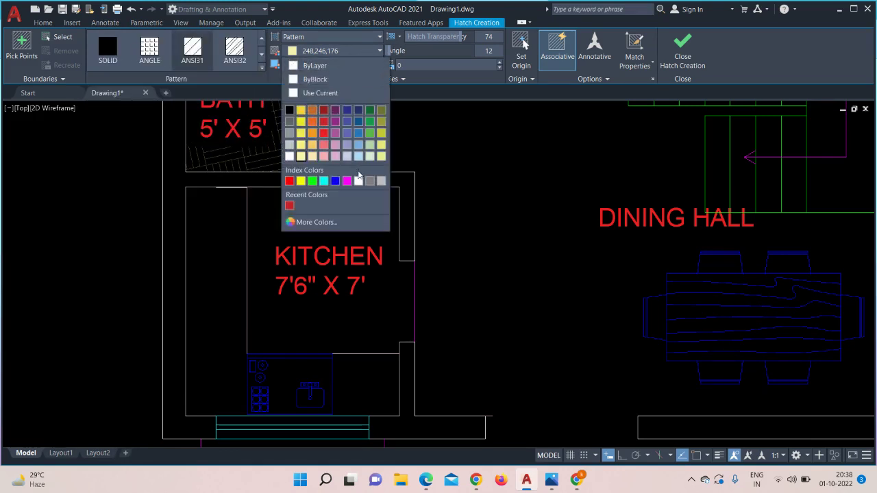
{"action": "left_click", "coordinate": [346, 180]}
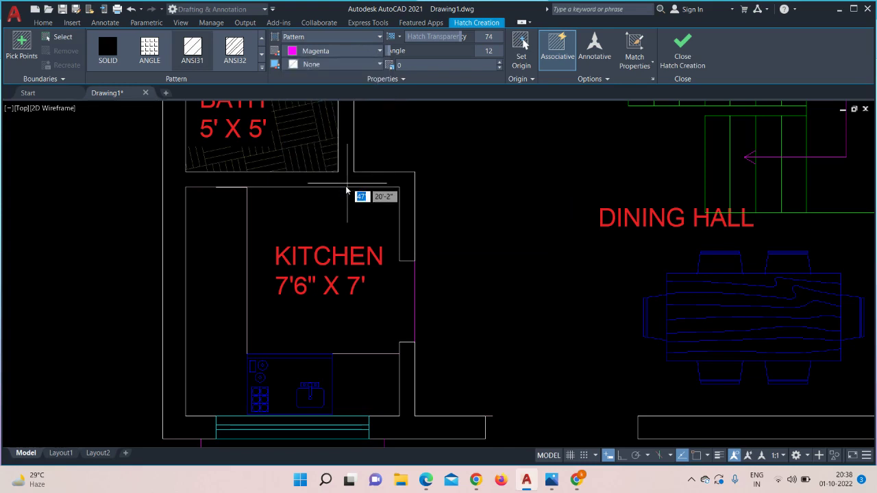
{"action": "left_click", "coordinate": [223, 277]}
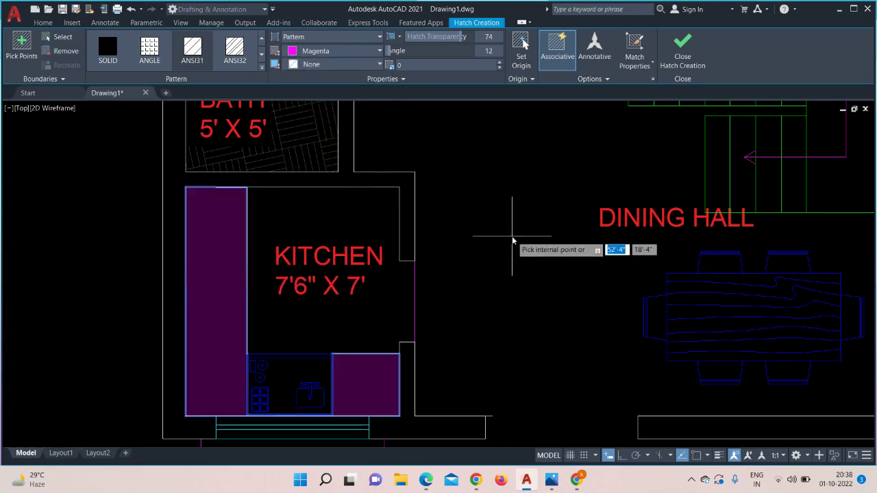
{"action": "key", "text": "Return"}
- Try to hatch the dining hall floor with the AR-B816C pattern in colour 173,221,247
{"action": "scroll", "coordinate": [513, 238], "scroll_direction": "down", "scroll_amount": 2}
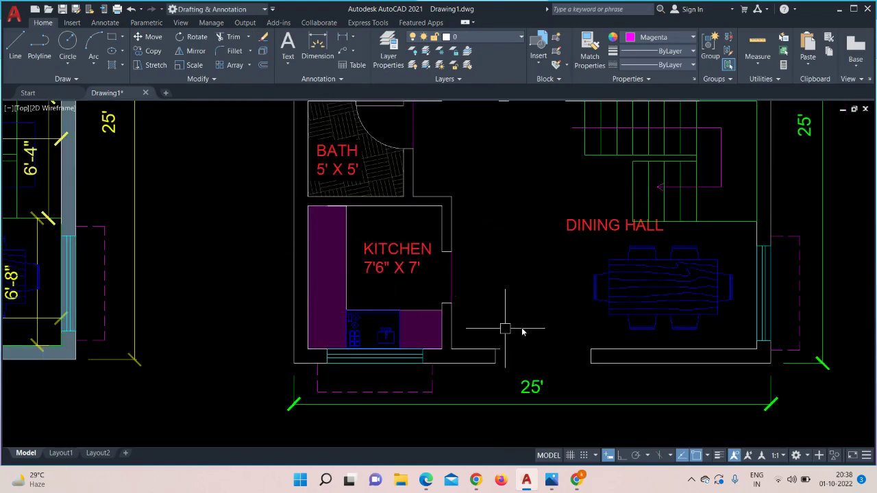
{"action": "mouse_move", "coordinate": [549, 206]}
{"action": "middle_mouse_down"}
{"action": "mouse_move", "coordinate": [466, 226]}
{"action": "mouse_move", "coordinate": [379, 228]}
{"action": "mouse_move", "coordinate": [345, 278]}
{"action": "middle_mouse_up"}
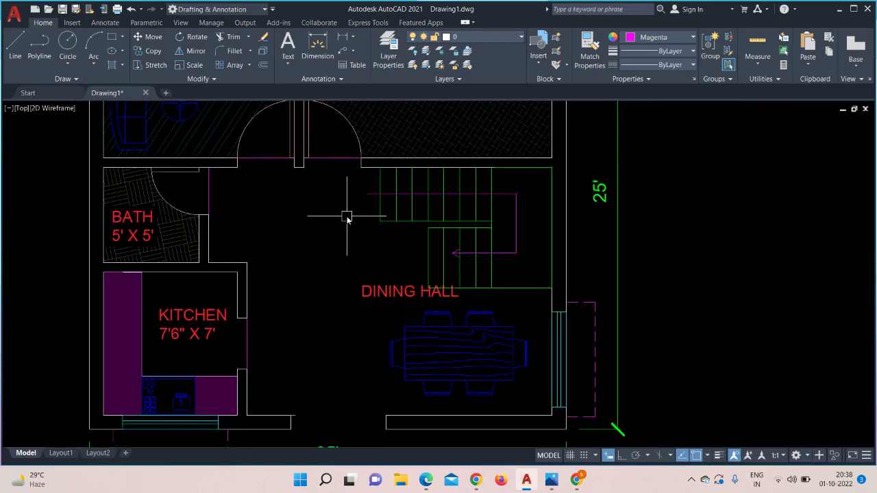
{"action": "left_click", "coordinate": [112, 65]}
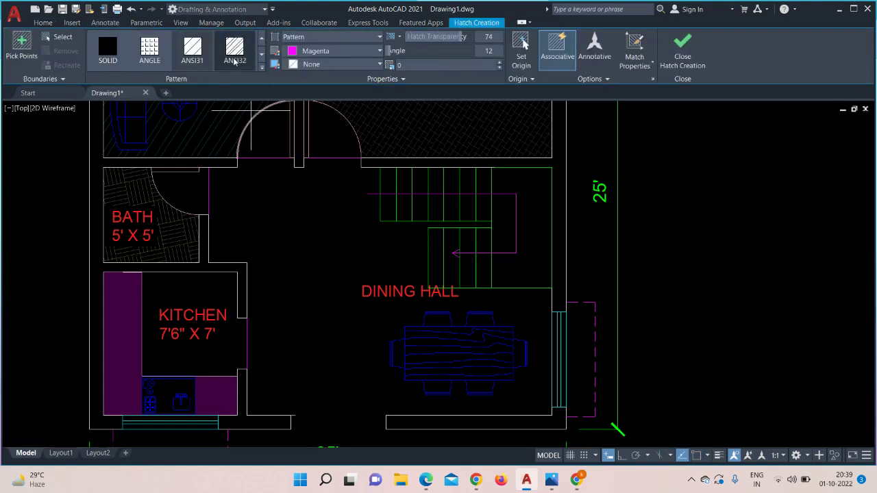
{"action": "left_click", "coordinate": [262, 72]}
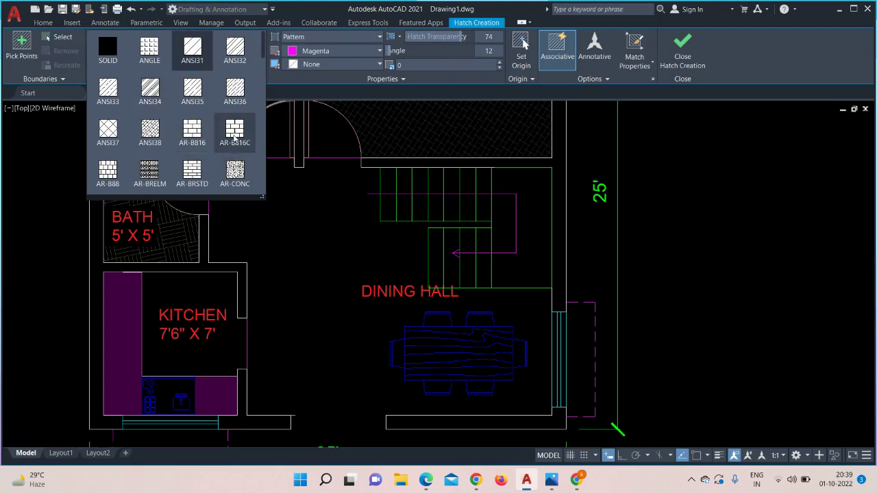
{"action": "left_click", "coordinate": [234, 139]}
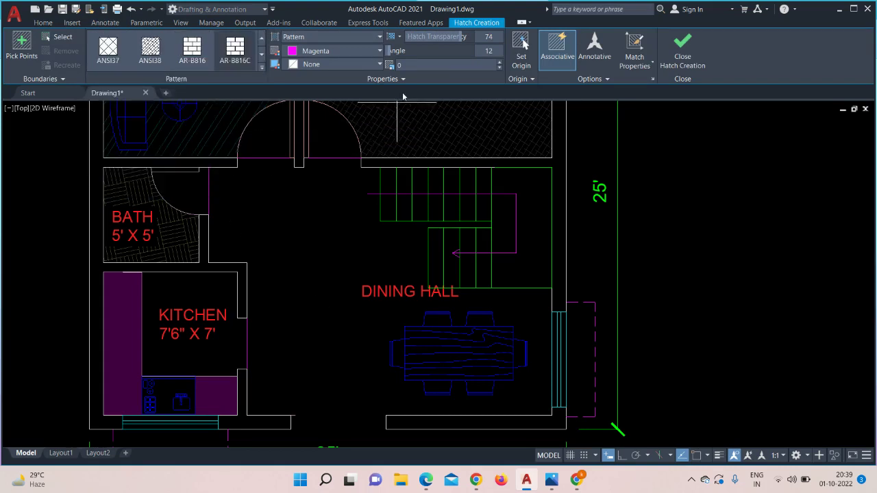
{"action": "left_click", "coordinate": [327, 52]}
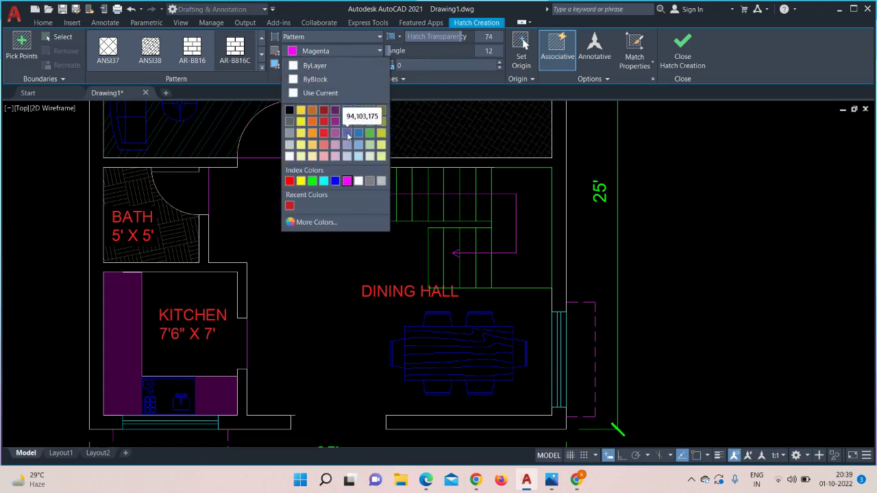
{"action": "left_click", "coordinate": [358, 156]}
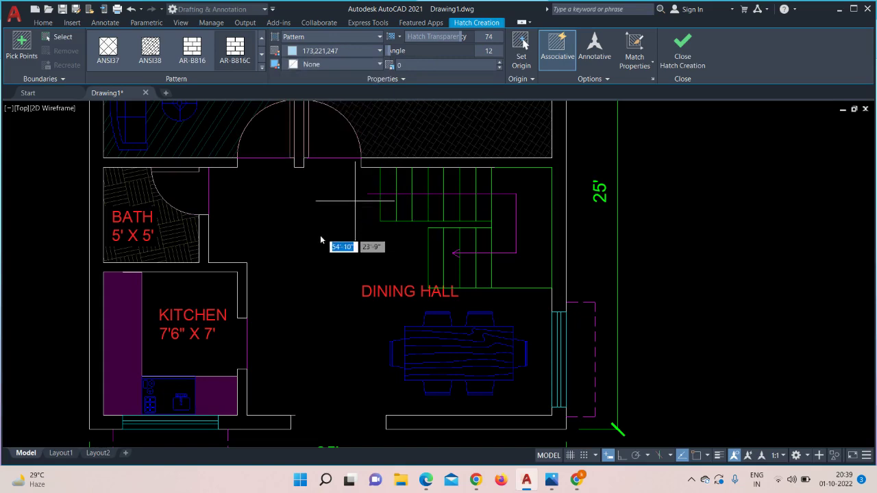
{"action": "left_click", "coordinate": [318, 260]}
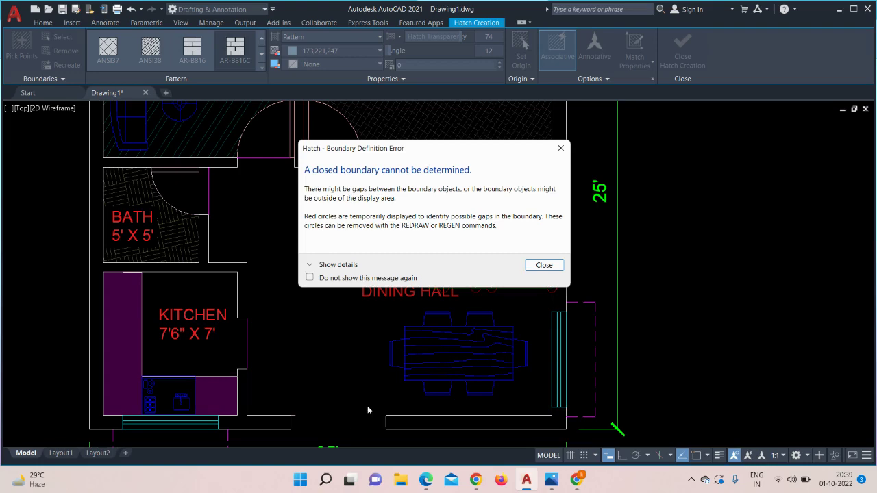
{"action": "left_click", "coordinate": [549, 266]}
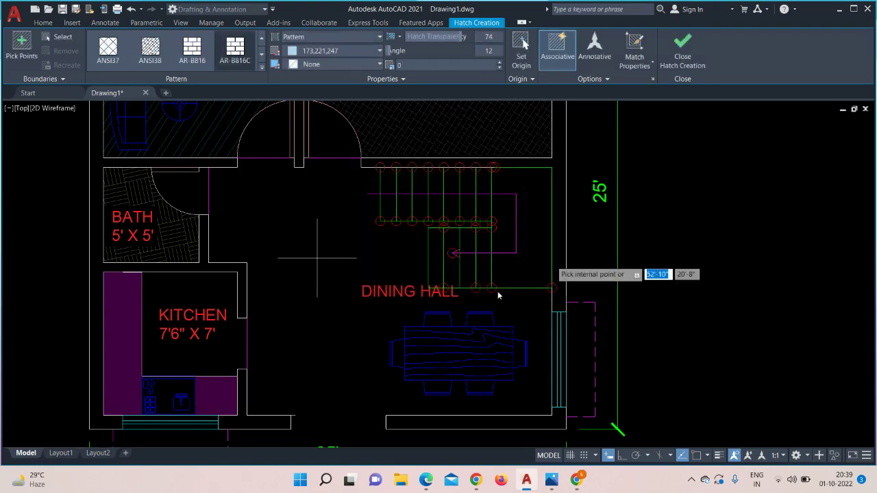
- Draw a magenta threshold line across the dining hall's entrance opening along the inner wall face
{"action": "mouse_move", "coordinate": [343, 372]}
{"action": "middle_mouse_down"}
{"action": "mouse_move", "coordinate": [353, 254]}
{"action": "mouse_move", "coordinate": [378, 249]}
{"action": "middle_mouse_up"}
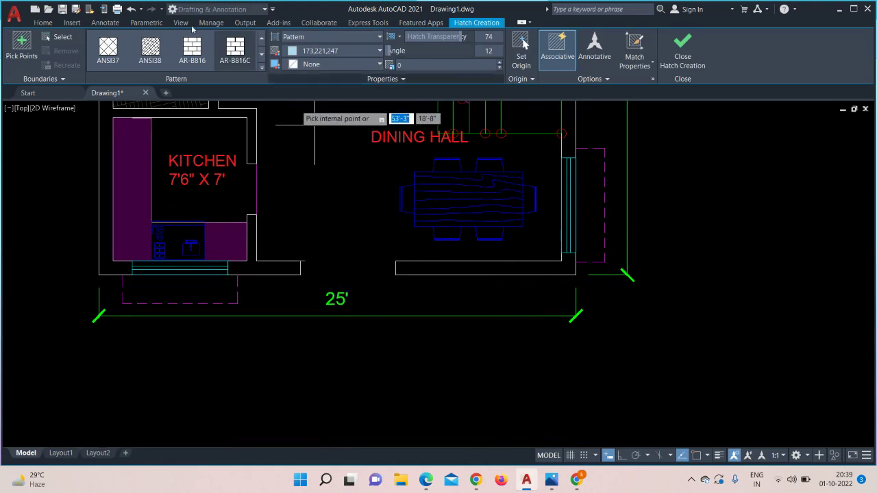
{"action": "left_click", "coordinate": [43, 23]}
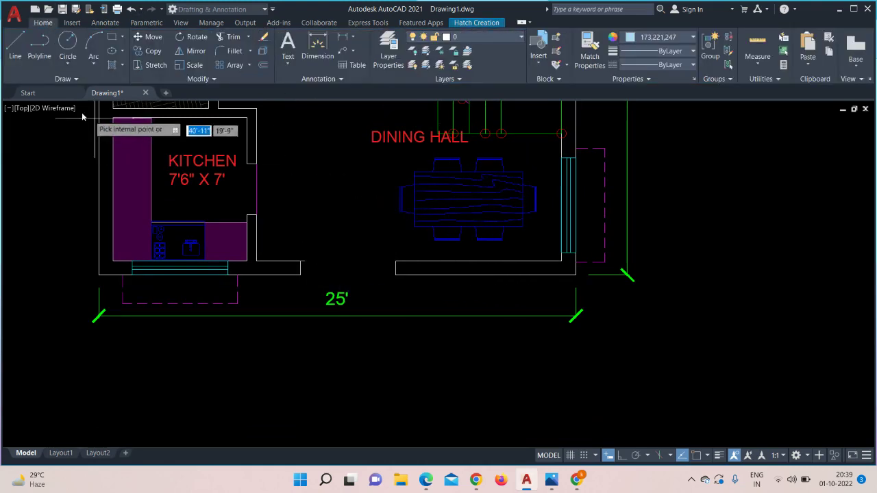
{"action": "left_click", "coordinate": [13, 48]}
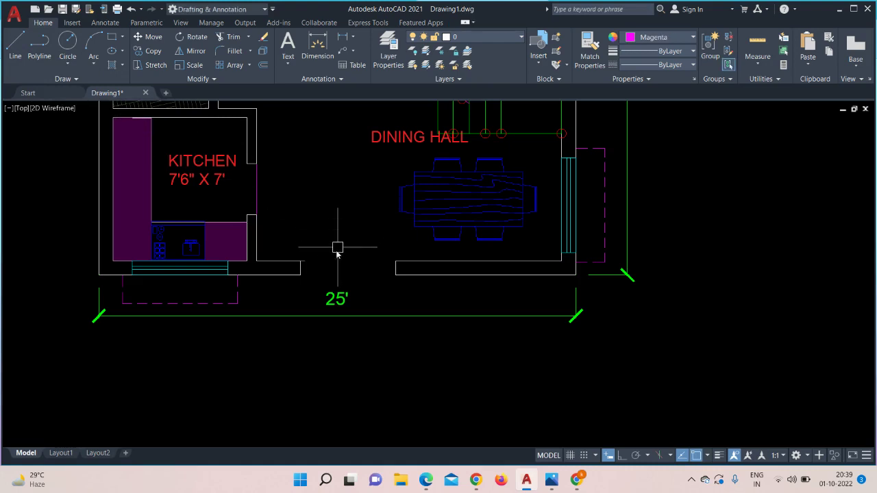
{"action": "left_click", "coordinate": [14, 44]}
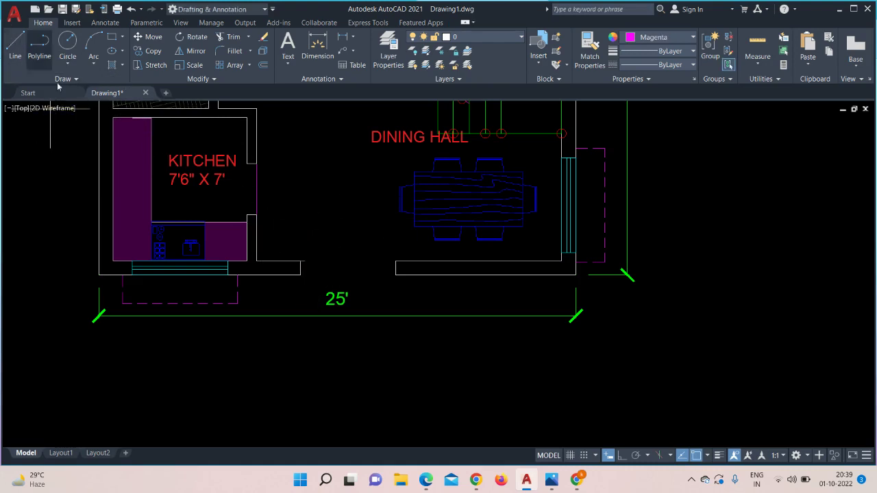
{"action": "left_click", "coordinate": [302, 261]}
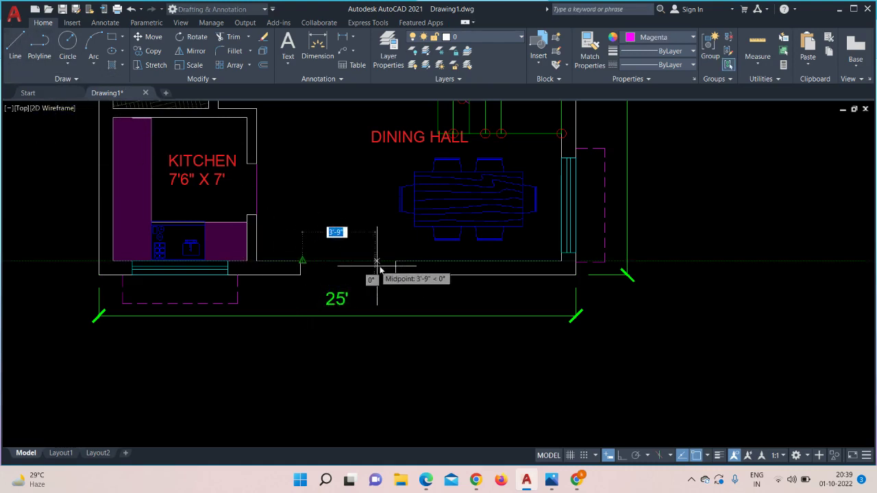
{"action": "left_click", "coordinate": [396, 262]}
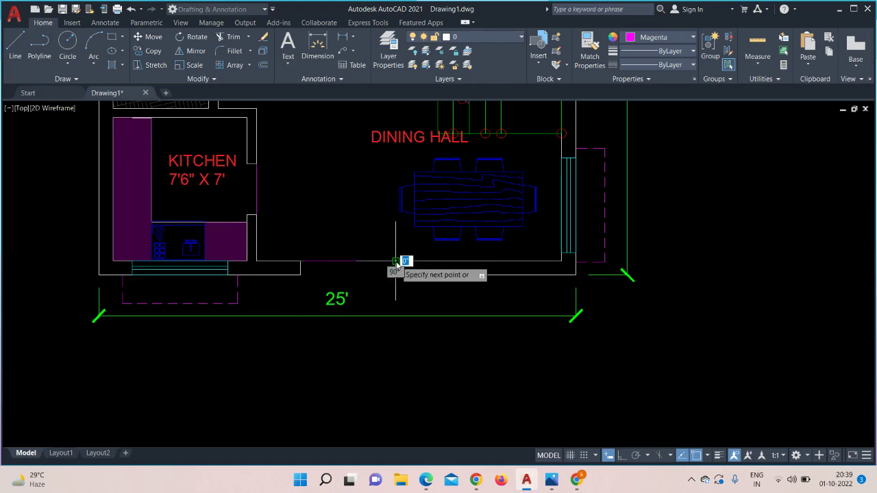
{"action": "key", "text": "Return"}
{"action": "key", "text": "Return"}
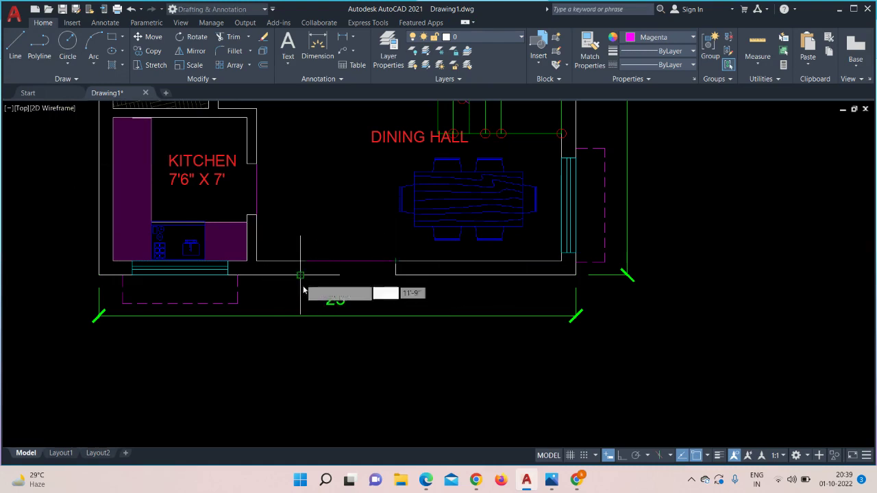
- Apply the AR-B816C hatch in colour 173,221,247 to the dining hall floor, around the stairs and dining table
{"action": "middle_click_drag", "start_coordinate": [367, 186], "coordinate": [332, 338]}
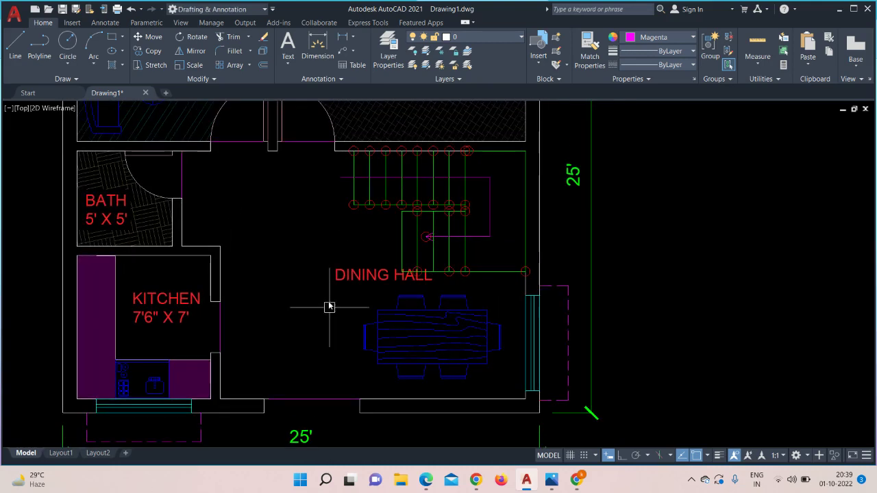
{"action": "left_click", "coordinate": [113, 65]}
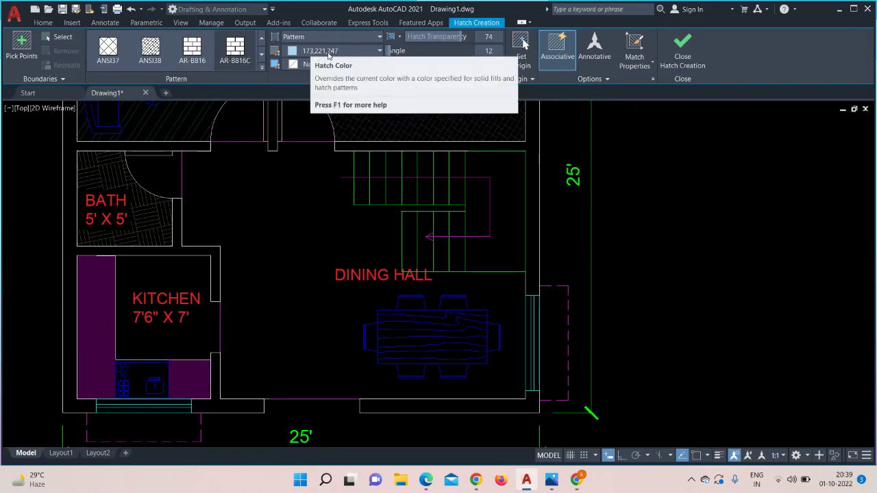
{"action": "left_click", "coordinate": [299, 213]}
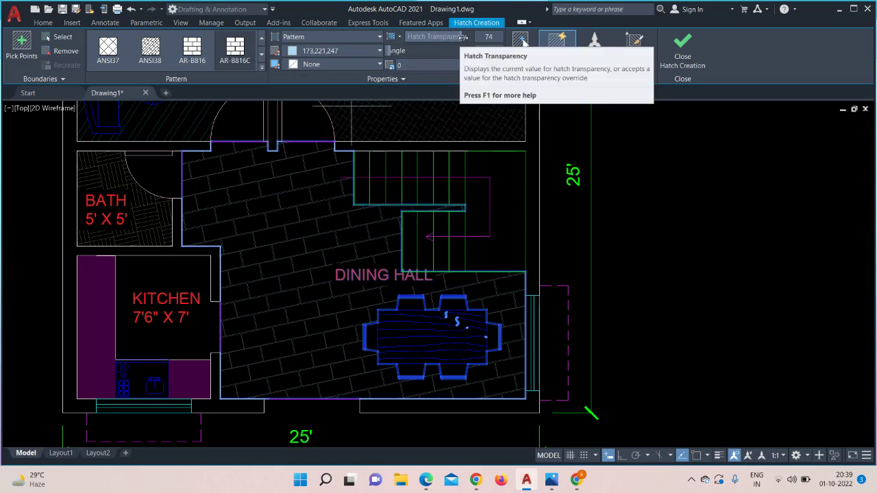
- Set the dining hall hatch's transparency to 73, angle to 179 and scale to .05, and finish the hatch
{"action": "mouse_move", "coordinate": [452, 36]}
{"action": "left_mouse_down"}
{"action": "mouse_move", "coordinate": [409, 44]}
{"action": "mouse_move", "coordinate": [457, 46]}
{"action": "left_mouse_up"}
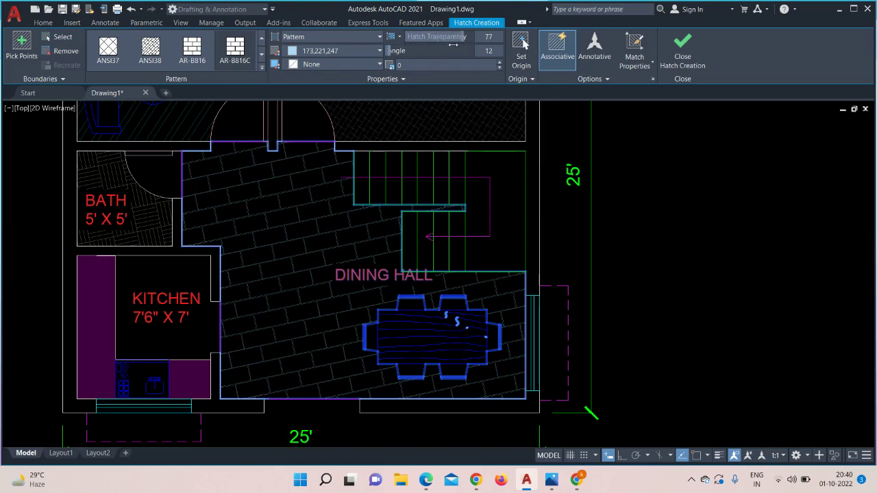
{"action": "left_click_drag", "start_coordinate": [387, 51], "coordinate": [462, 55]}
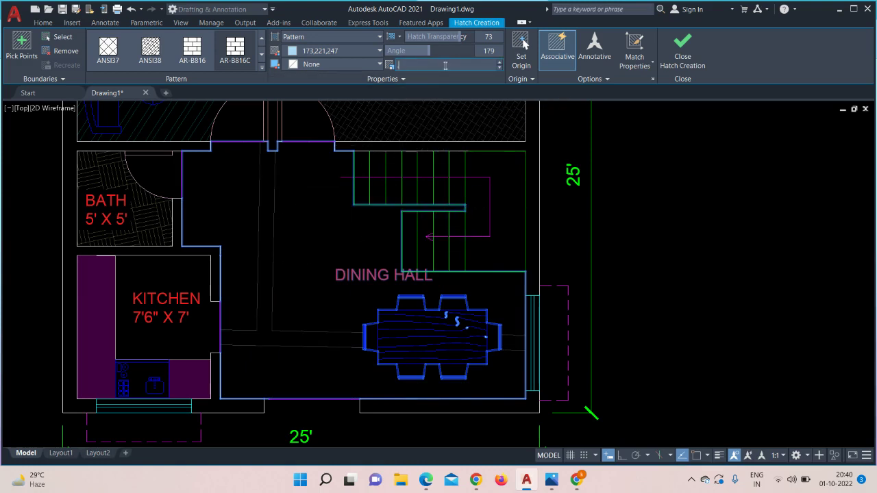
{"action": "key", "text": "Return"}
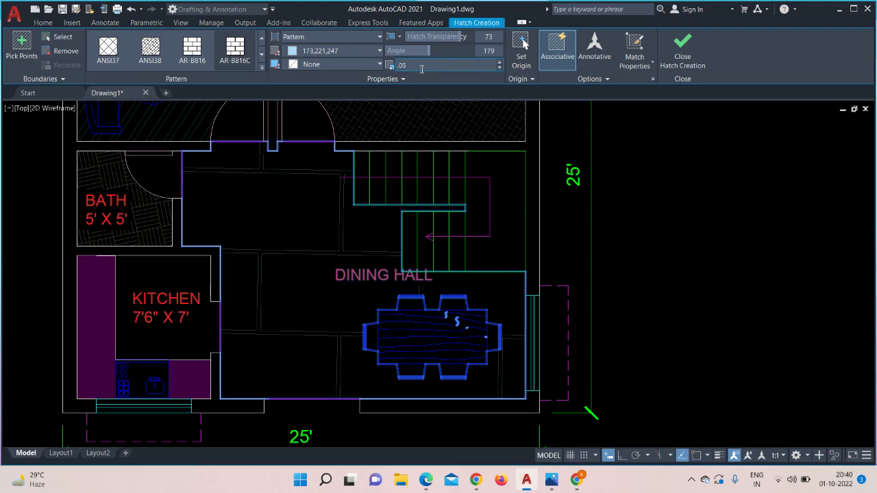
{"action": "key", "text": "Return"}
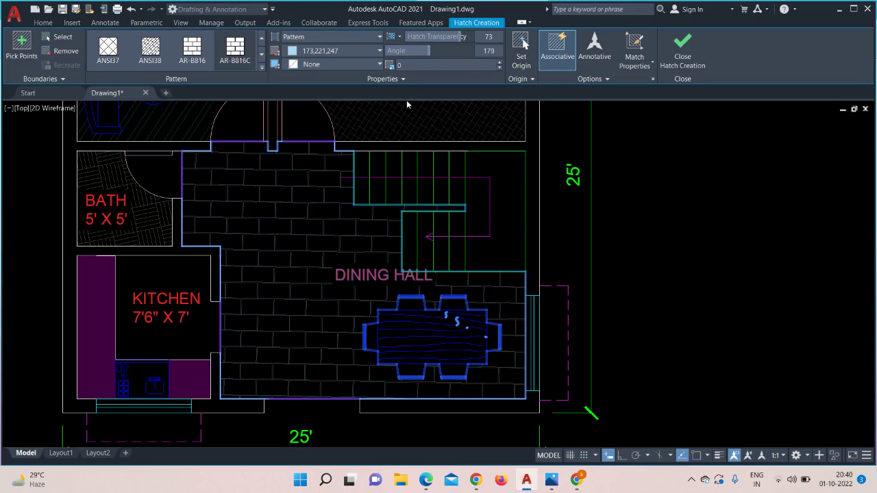
{"action": "key", "text": "Return"}
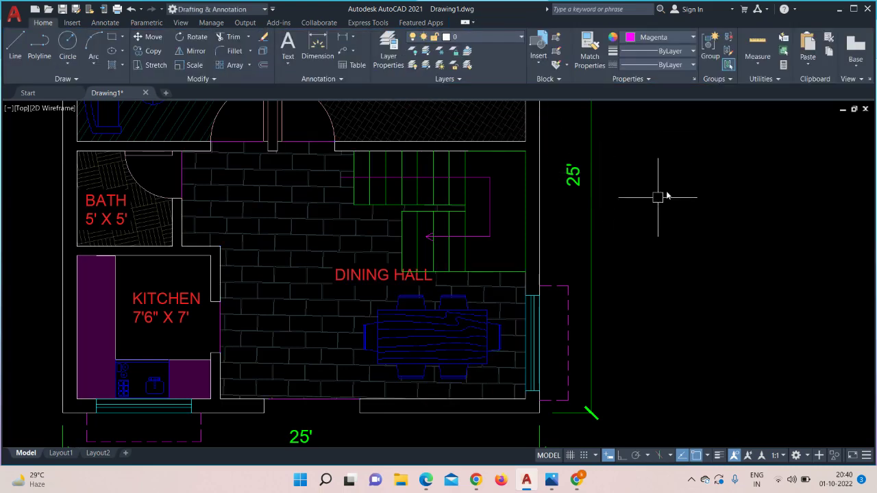
{"action": "scroll", "coordinate": [677, 178], "scroll_direction": "down", "scroll_amount": 2}
{"action": "scroll", "coordinate": [636, 229], "scroll_direction": "up", "scroll_amount": 1}
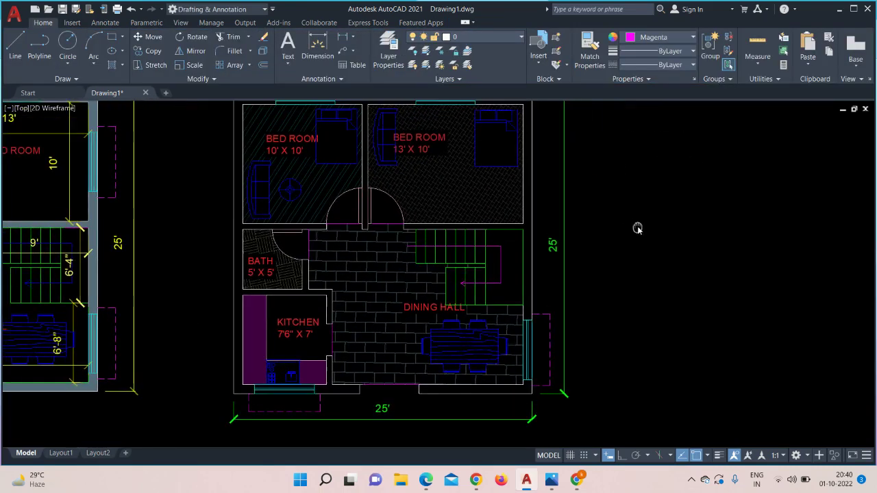
{"action": "scroll", "coordinate": [634, 231], "scroll_direction": "up", "scroll_amount": 2}
{"action": "middle_click_drag", "start_coordinate": [617, 233], "coordinate": [784, 246]}
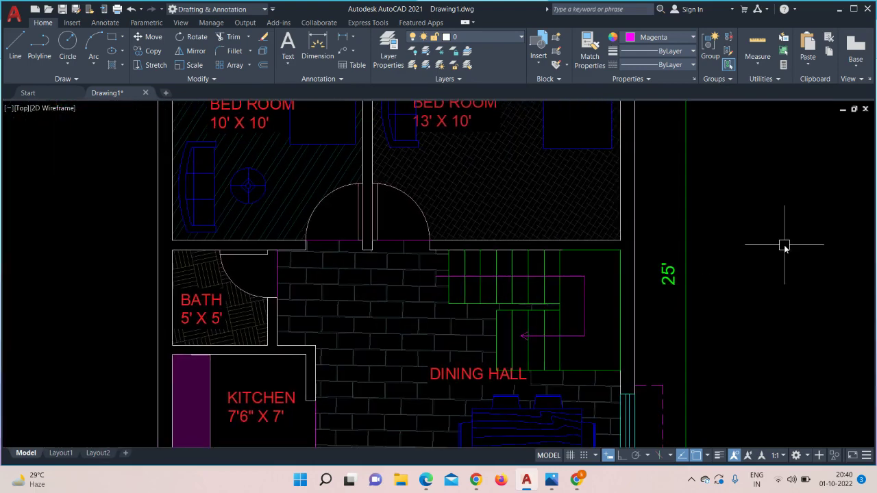
{"action": "middle_click_drag", "start_coordinate": [749, 192], "coordinate": [706, 307]}
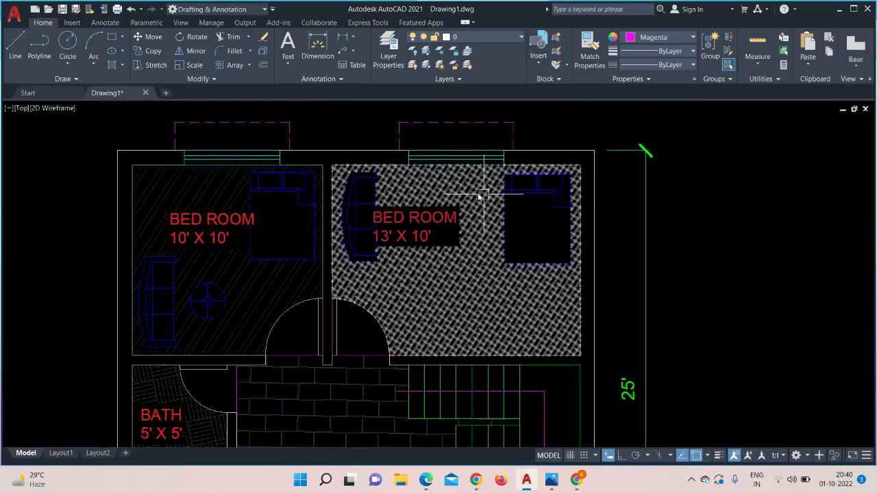
- Start a GR_LINEAR gradient fill in blue and yellow and apply it to the two outer bands of the 13' X 10' bedroom window
{"action": "scroll", "coordinate": [485, 181], "scroll_direction": "up", "scroll_amount": 4}
{"action": "middle_click_drag", "start_coordinate": [428, 185], "coordinate": [438, 291]}
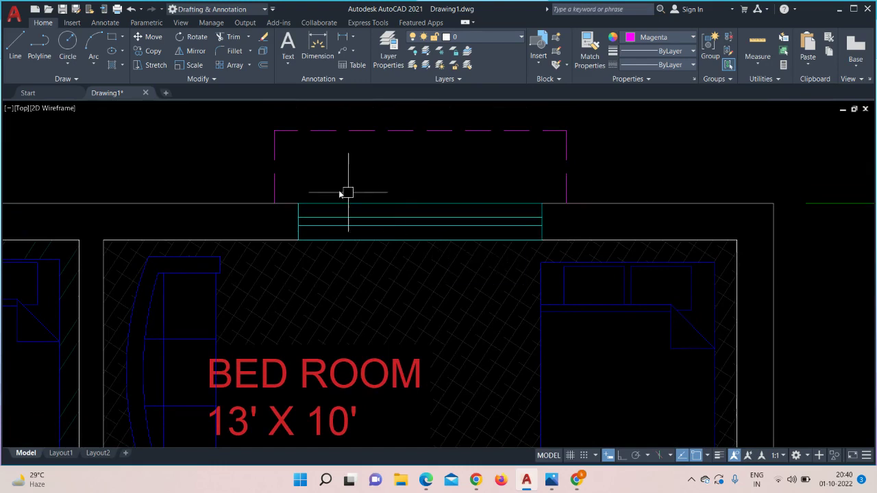
{"action": "left_click", "coordinate": [122, 65]}
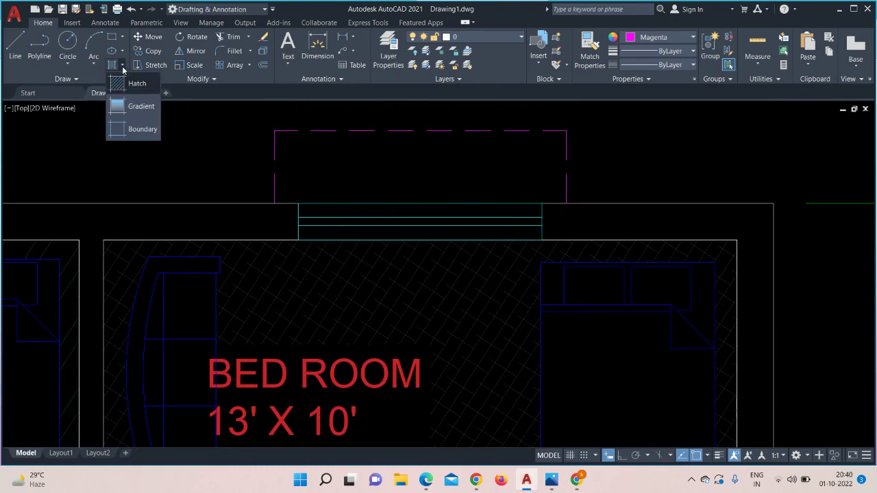
{"action": "left_click", "coordinate": [146, 108]}
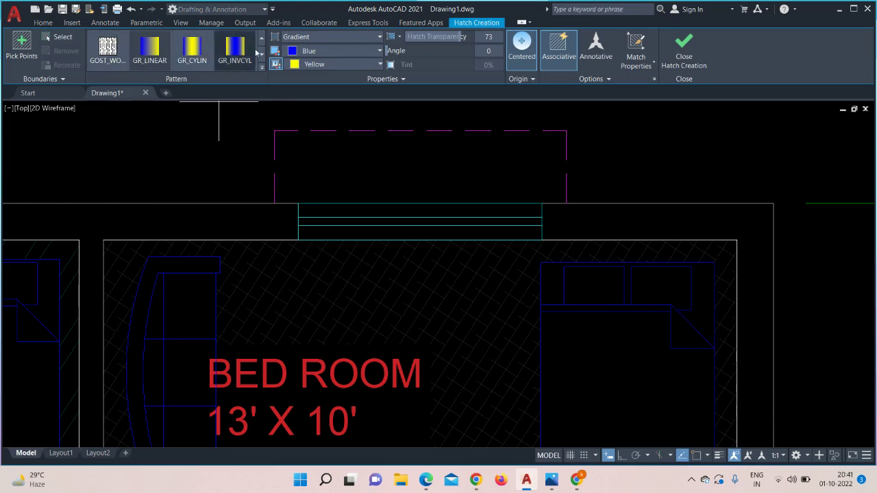
{"action": "left_click", "coordinate": [150, 48]}
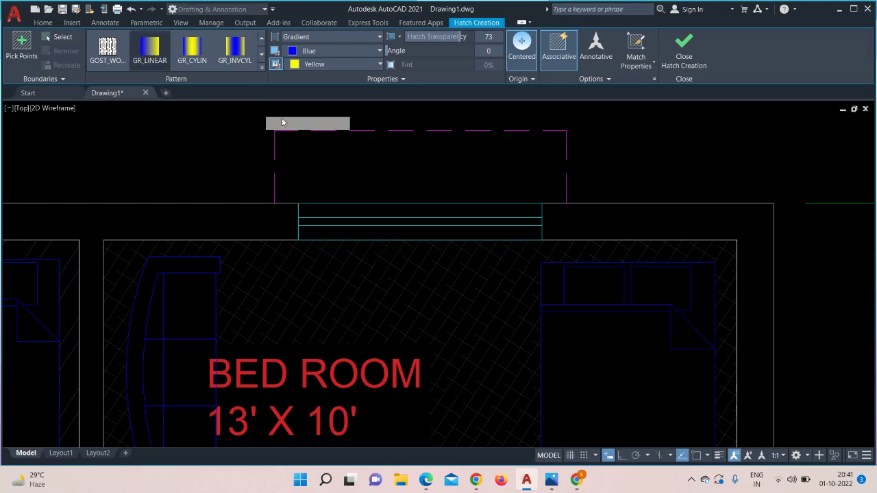
{"action": "scroll", "coordinate": [346, 152], "scroll_direction": "up", "scroll_amount": 3}
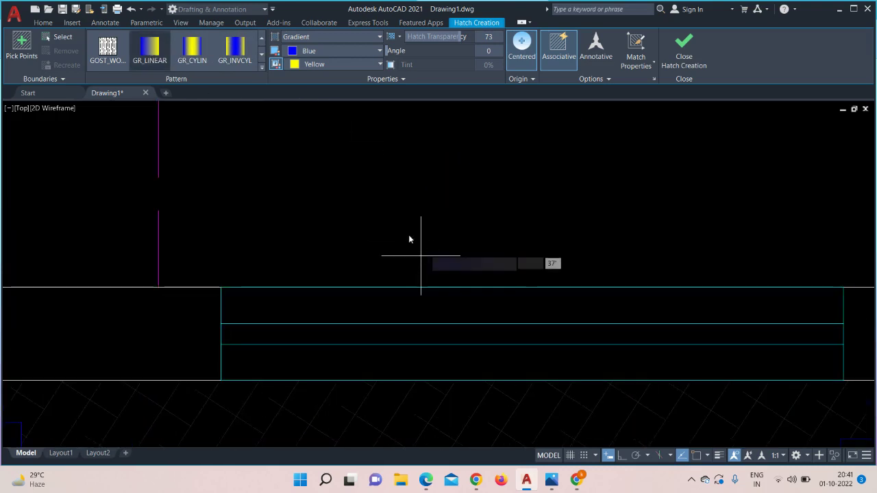
{"action": "middle_click_drag", "start_coordinate": [409, 238], "coordinate": [240, 179]}
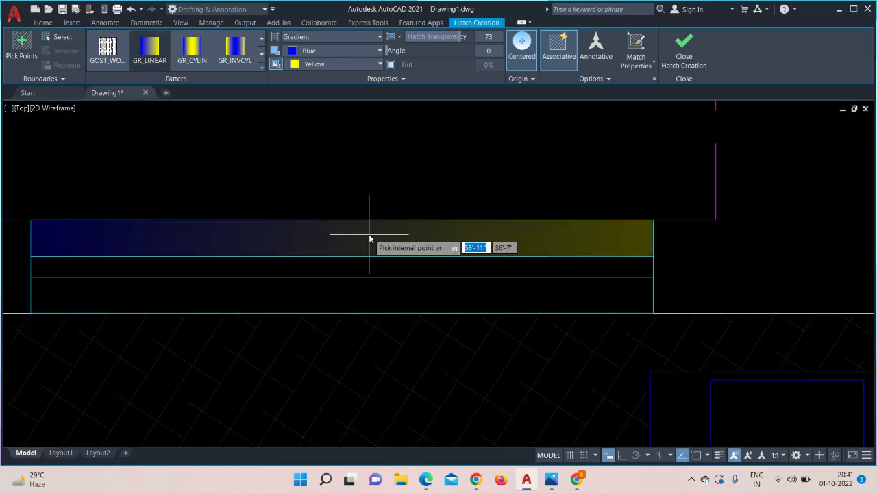
{"action": "left_click", "coordinate": [370, 237]}
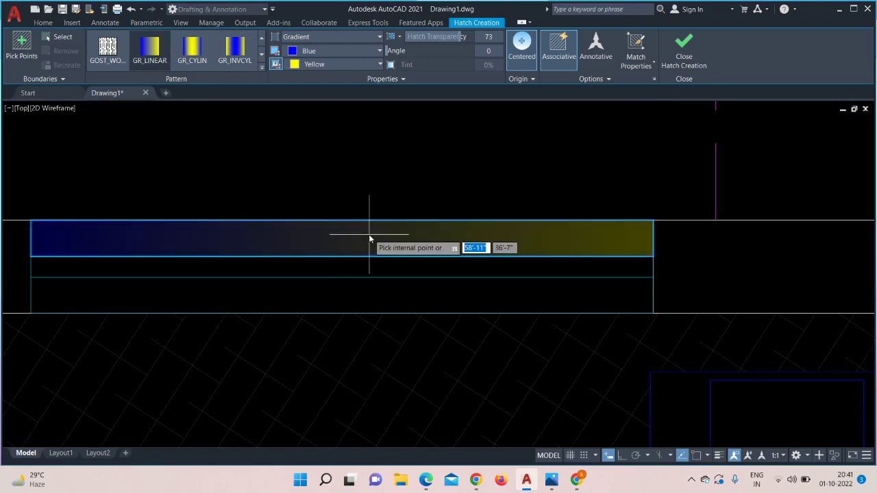
{"action": "left_click", "coordinate": [363, 296]}
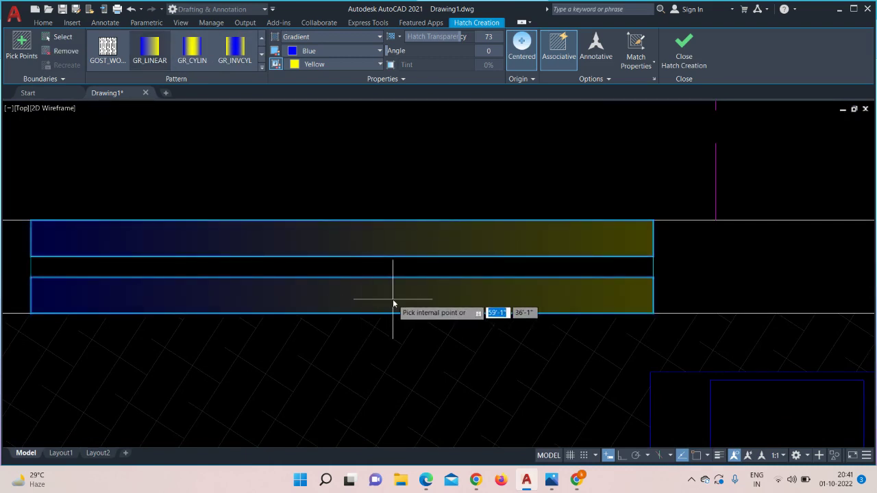
- Add the two outer bands of the 10' X 10' bedroom window to the gradient fill
{"action": "scroll", "coordinate": [393, 299], "scroll_direction": "down", "scroll_amount": 4}
{"action": "scroll", "coordinate": [648, 200], "scroll_direction": "down", "scroll_amount": 3}
{"action": "middle_click_drag", "start_coordinate": [650, 198], "coordinate": [754, 196]}
{"action": "scroll", "coordinate": [429, 175], "scroll_direction": "up", "scroll_amount": 4}
{"action": "middle_click_drag", "start_coordinate": [394, 196], "coordinate": [837, 179]}
{"action": "left_click", "coordinate": [424, 329]}
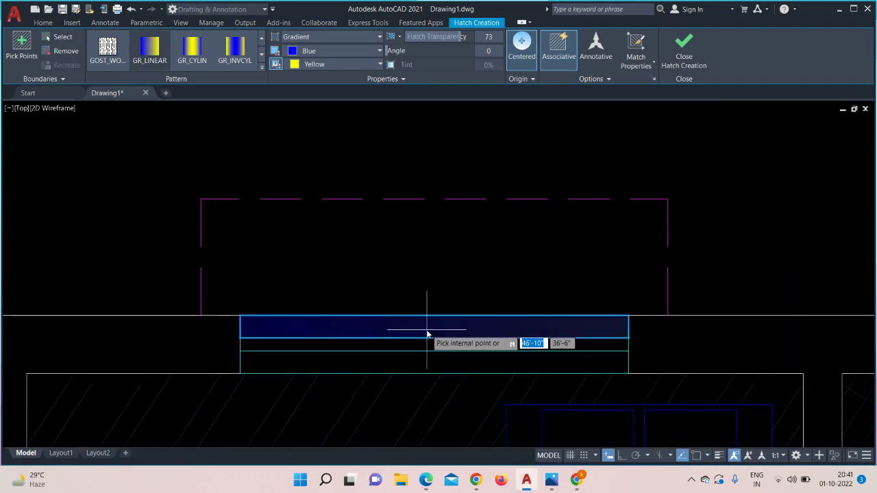
{"action": "left_click", "coordinate": [460, 370]}
- Add the two outer bands of the kitchen window to the gradient fill
{"action": "mouse_move", "coordinate": [712, 214]}
{"action": "middle_mouse_down"}
{"action": "mouse_move", "coordinate": [684, 198]}
{"action": "mouse_move", "coordinate": [115, 55]}
{"action": "middle_mouse_up"}
{"action": "scroll", "coordinate": [200, 188], "scroll_direction": "down", "scroll_amount": 4}
{"action": "mouse_move", "coordinate": [356, 276]}
{"action": "middle_mouse_down"}
{"action": "mouse_move", "coordinate": [391, 137]}
{"action": "mouse_move", "coordinate": [559, 54]}
{"action": "middle_mouse_up"}
{"action": "middle_click_drag", "start_coordinate": [414, 333], "coordinate": [448, 164]}
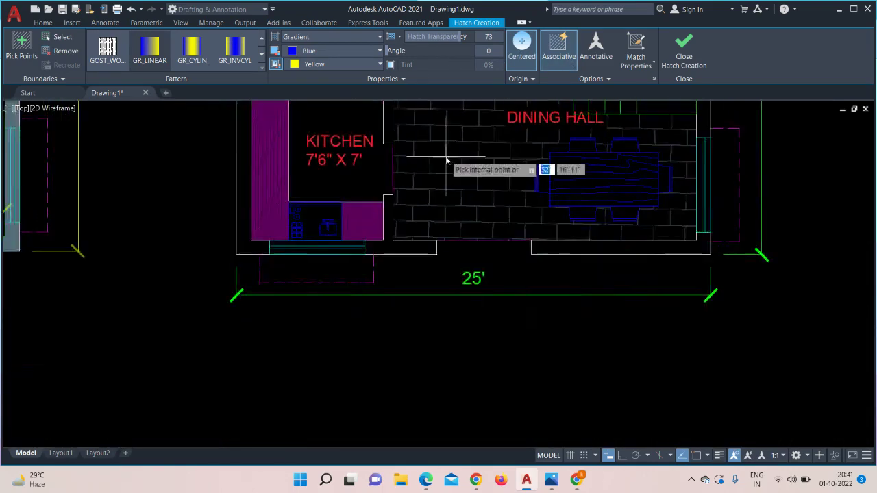
{"action": "scroll", "coordinate": [323, 298], "scroll_direction": "up", "scroll_amount": 4}
{"action": "middle_click_drag", "start_coordinate": [323, 297], "coordinate": [592, 223]}
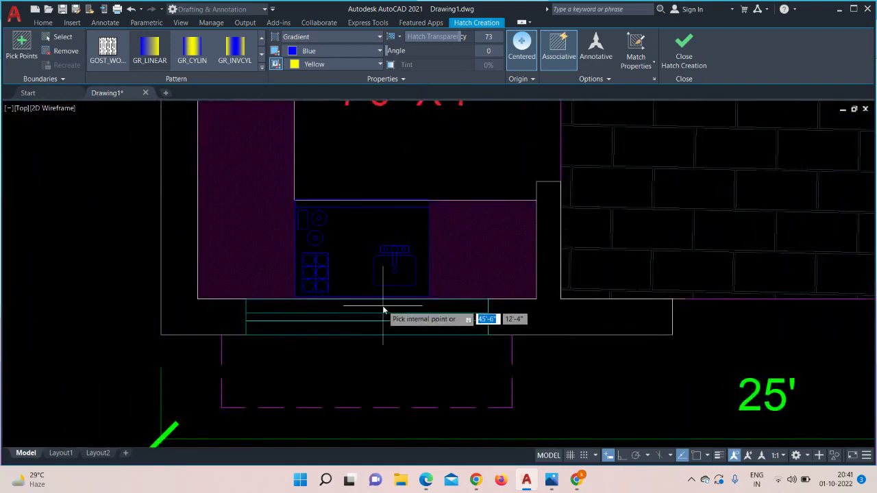
{"action": "left_click", "coordinate": [370, 333]}
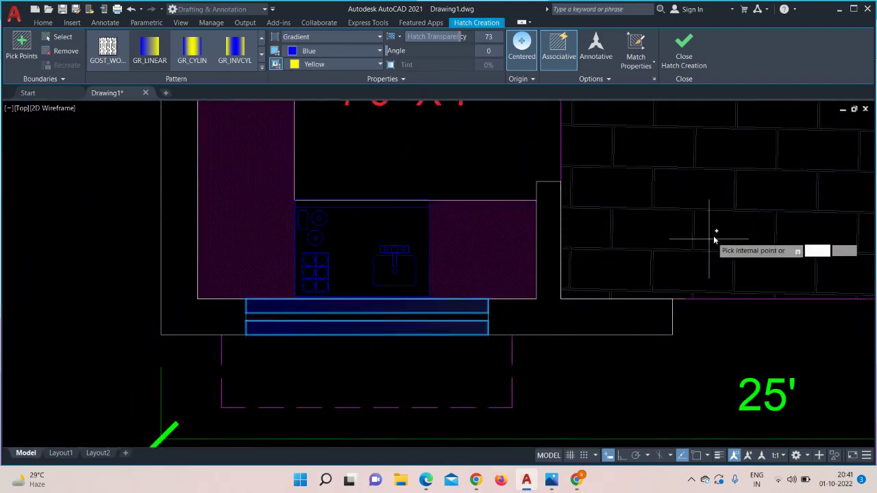
- Add the dining hall window's two outer bands to the gradient fill and finish the hatch
{"action": "mouse_move", "coordinate": [676, 245]}
{"action": "middle_mouse_down"}
{"action": "mouse_move", "coordinate": [683, 240]}
{"action": "mouse_move", "coordinate": [324, 405]}
{"action": "middle_mouse_up"}
{"action": "scroll", "coordinate": [324, 404], "scroll_direction": "down", "scroll_amount": 4}
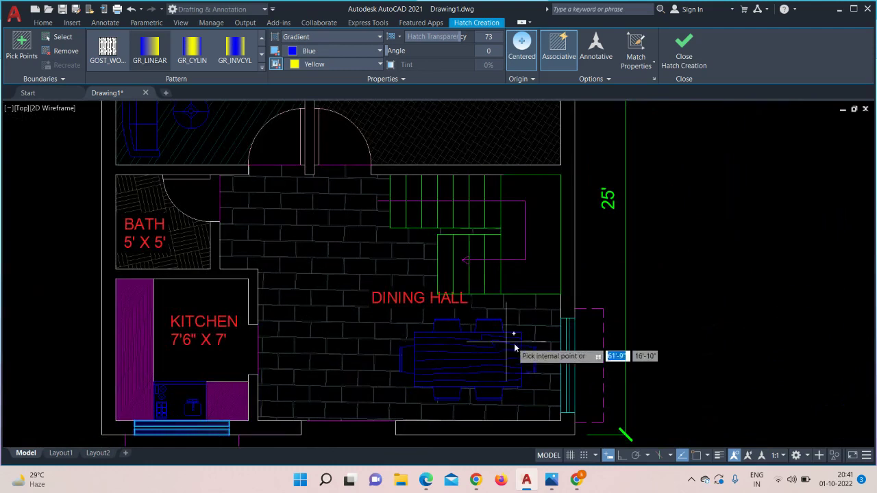
{"action": "left_click", "coordinate": [568, 363]}
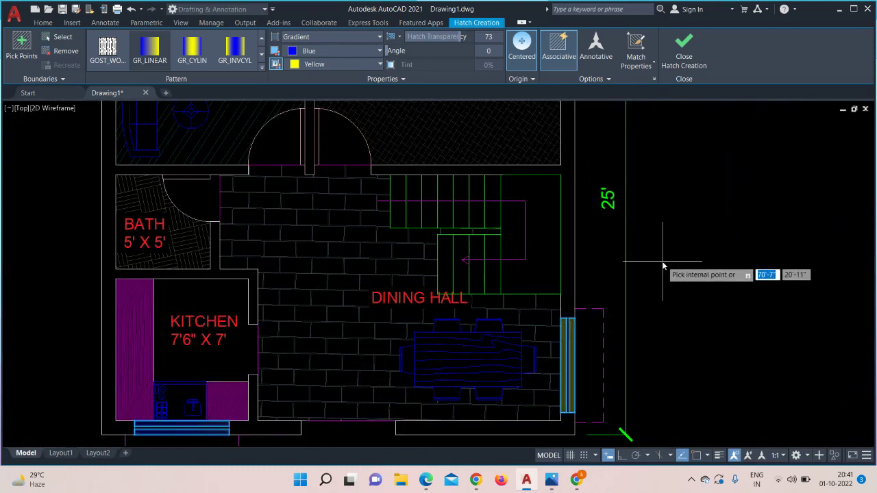
{"action": "key", "text": "Return"}
- Inspect the gradient fills in the two bedroom windows and the overall floor plan
{"action": "scroll", "coordinate": [662, 261], "scroll_direction": "down", "scroll_amount": 2}
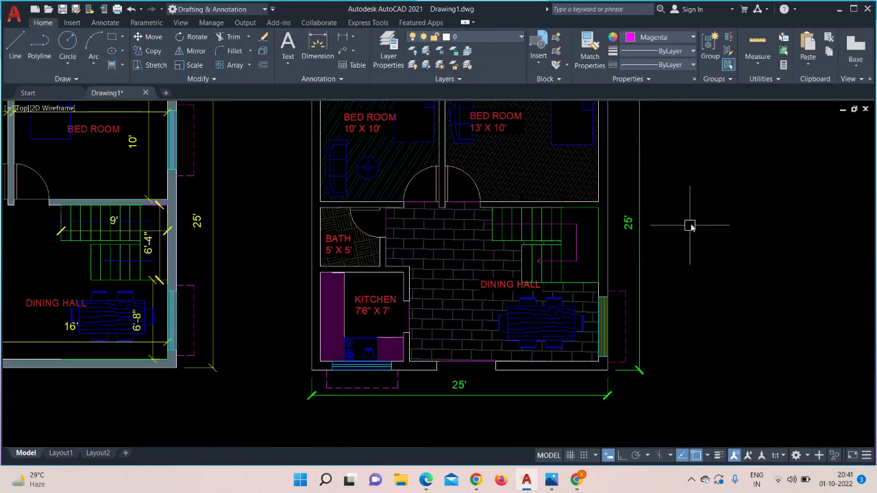
{"action": "middle_click_drag", "start_coordinate": [694, 215], "coordinate": [601, 331]}
{"action": "middle_click_drag", "start_coordinate": [580, 269], "coordinate": [640, 430]}
{"action": "middle_click_drag", "start_coordinate": [661, 229], "coordinate": [771, 321]}
{"action": "mouse_move", "coordinate": [482, 177]}
{"action": "middle_mouse_down"}
{"action": "mouse_move", "coordinate": [652, 186]}
{"action": "mouse_move", "coordinate": [711, 171]}
{"action": "mouse_move", "coordinate": [804, 182]}
{"action": "middle_mouse_up"}
{"action": "scroll", "coordinate": [707, 169], "scroll_direction": "up", "scroll_amount": 2}
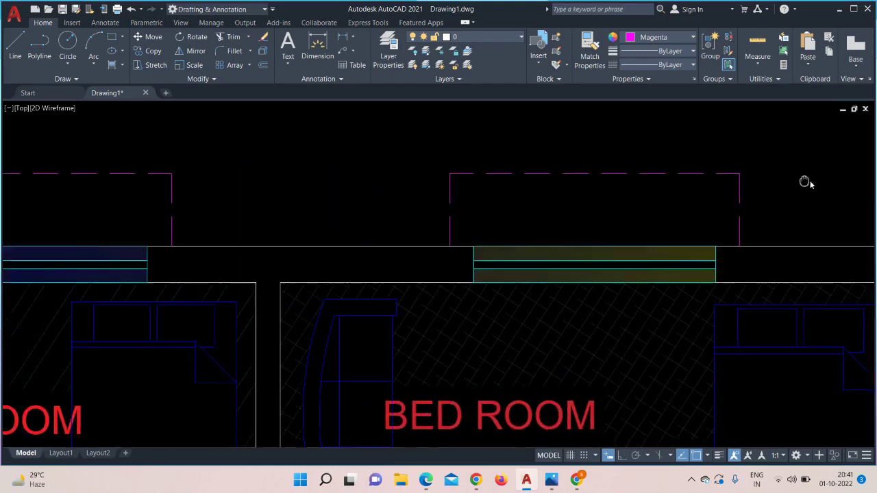
{"action": "scroll", "coordinate": [822, 177], "scroll_direction": "up", "scroll_amount": 2}
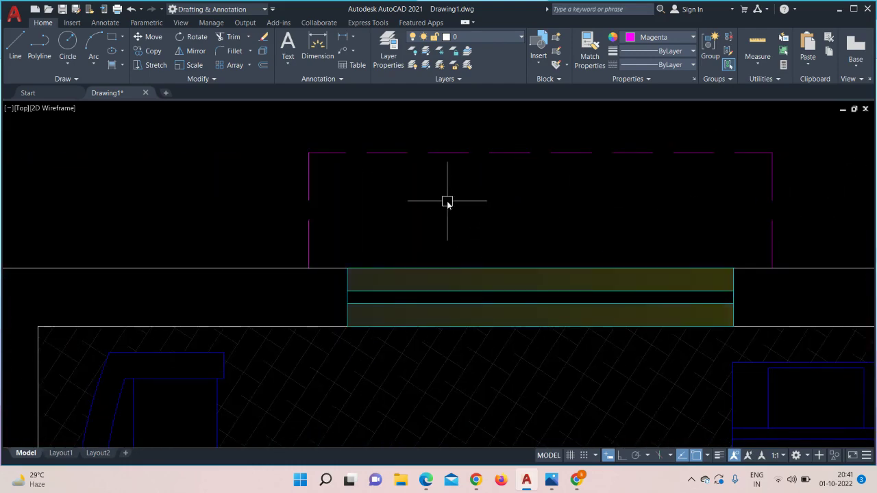
{"action": "middle_click_drag", "start_coordinate": [446, 202], "coordinate": [777, 182]}
{"action": "middle_click_drag", "start_coordinate": [407, 157], "coordinate": [618, 144]}
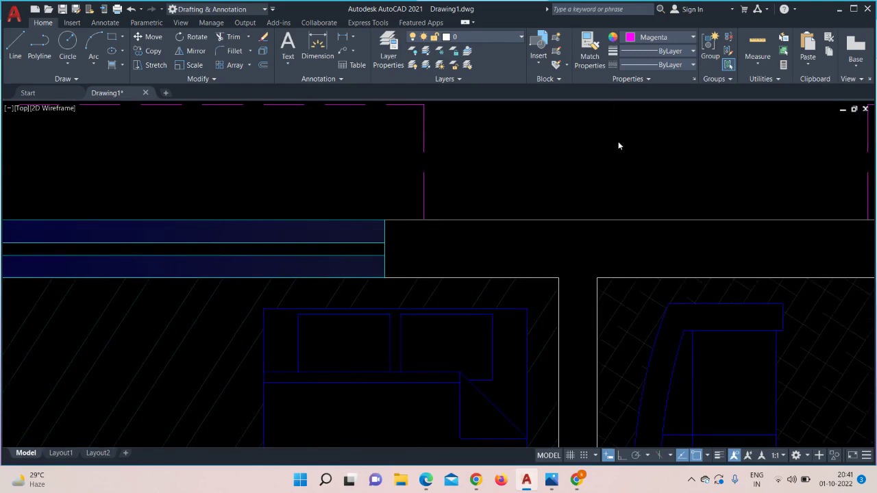
{"action": "scroll", "coordinate": [619, 144], "scroll_direction": "down", "scroll_amount": 4}
{"action": "scroll", "coordinate": [683, 145], "scroll_direction": "down", "scroll_amount": 3}
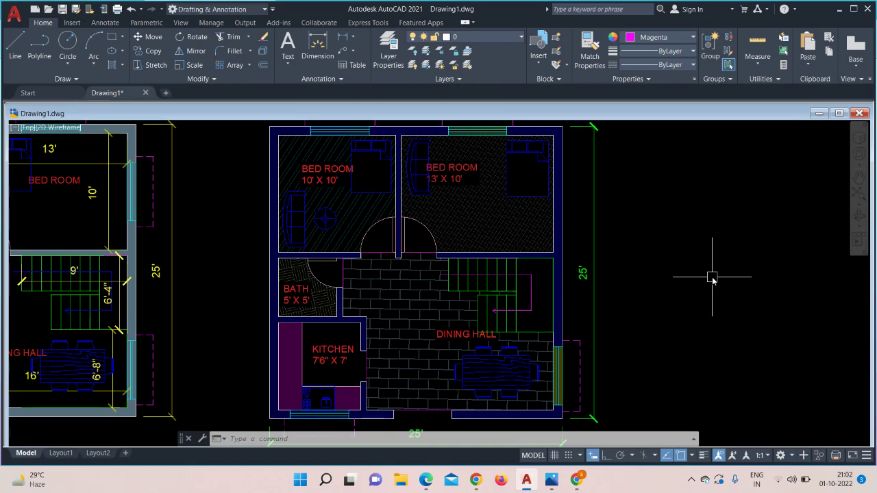
- Open the plot settings, choose the DWG To PDF.pc3 plotter, review the paper sizes and keep ISO A4 (210.00 x 297.00 MM)
{"action": "type", "text": "PLOT"}
{"action": "key", "text": "Return"}
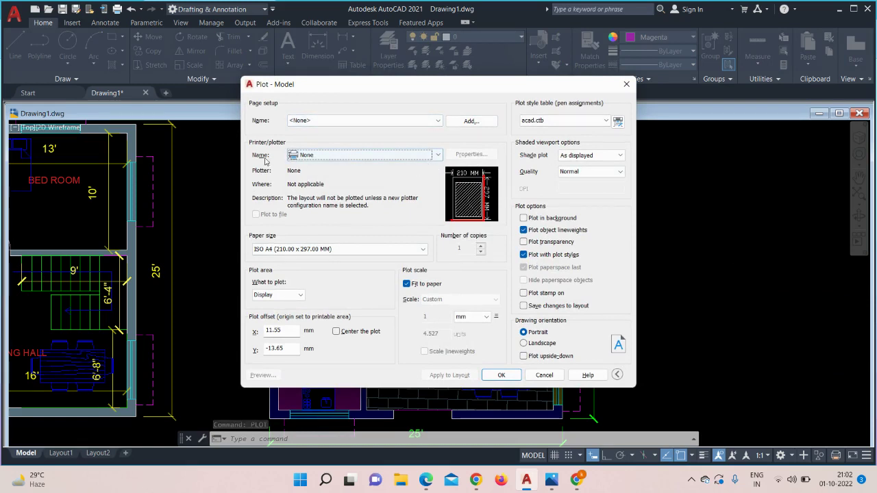
{"action": "left_click", "coordinate": [346, 154]}
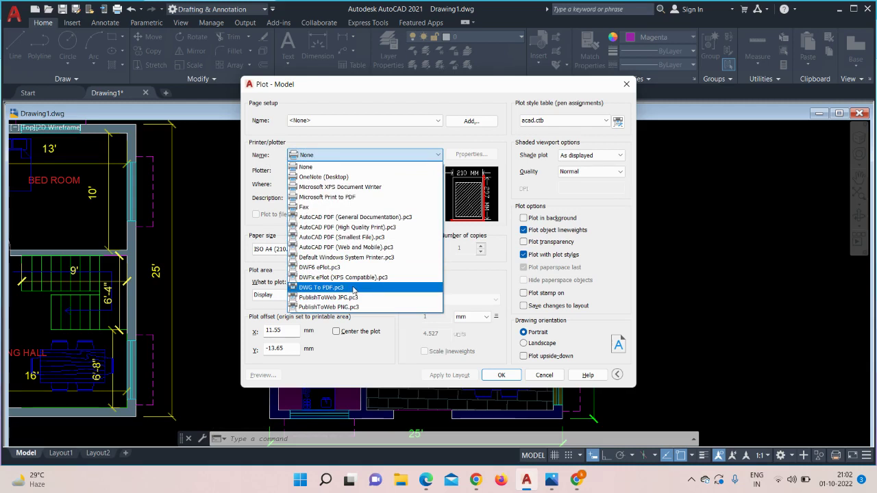
{"action": "left_click", "coordinate": [354, 290]}
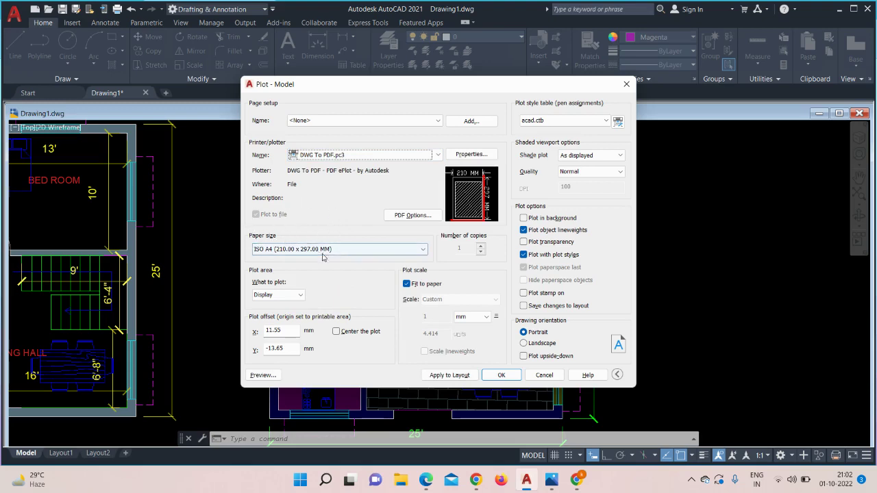
{"action": "left_click", "coordinate": [360, 251]}
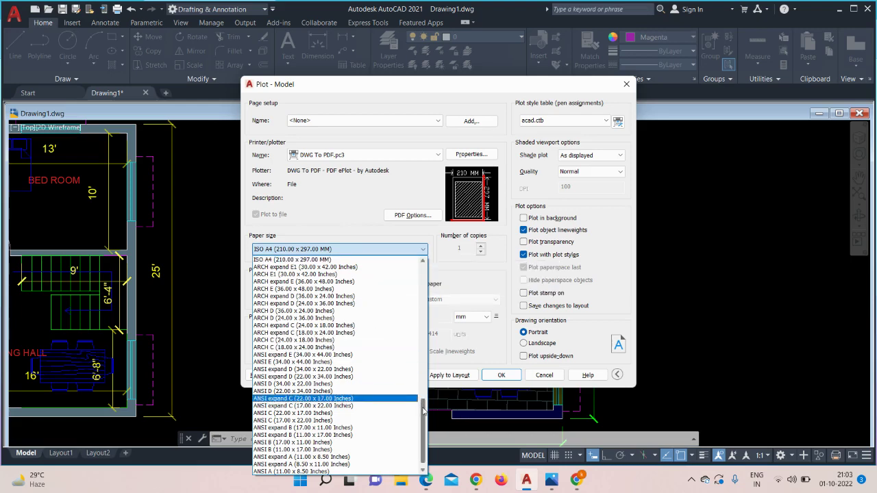
{"action": "left_click_drag", "start_coordinate": [423, 411], "coordinate": [411, 268]}
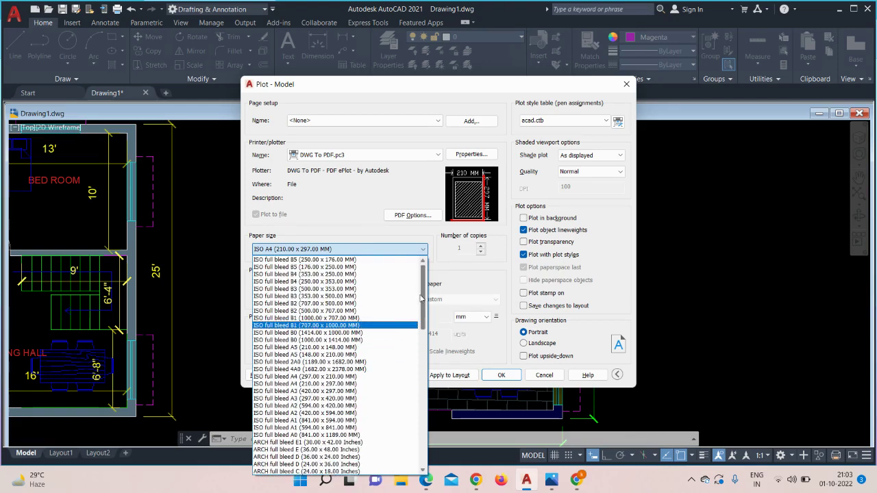
{"action": "scroll", "coordinate": [376, 274], "scroll_direction": "down", "scroll_amount": 4}
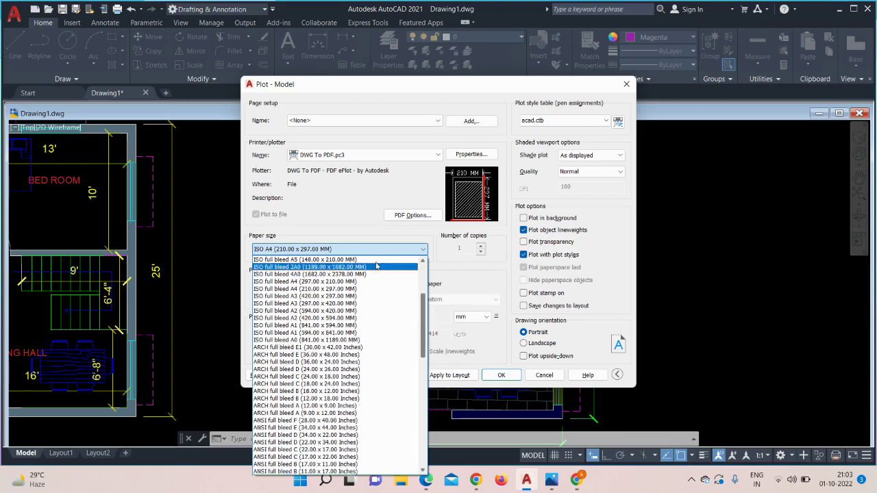
{"action": "left_click", "coordinate": [348, 213]}
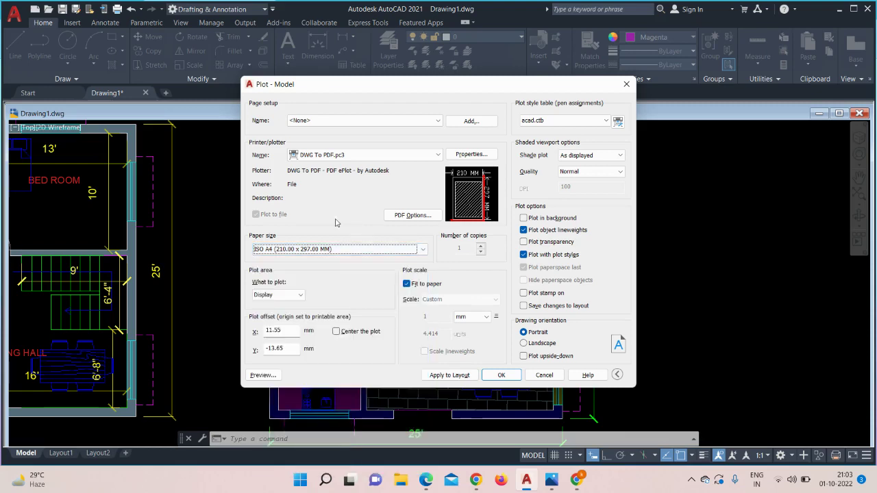
- Set the plot area to a window enclosing the whole hatched floor plan with its dimensions, and center the plot on the paper
{"action": "left_click", "coordinate": [267, 295]}
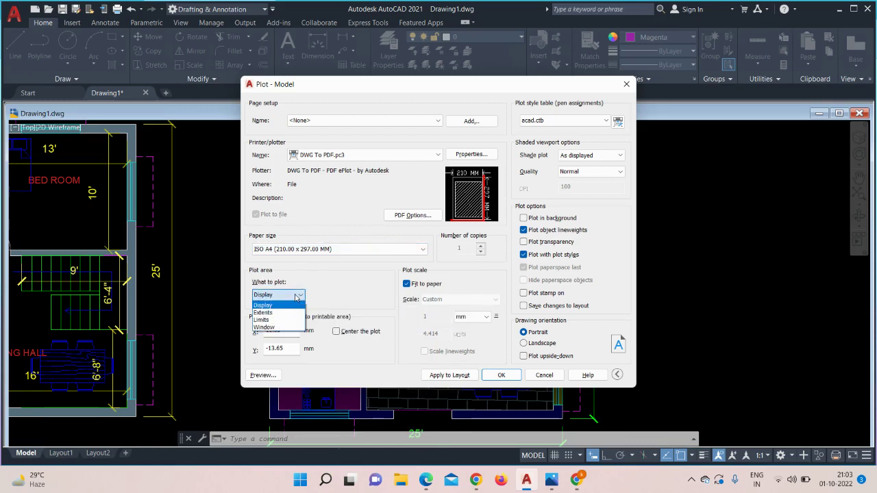
{"action": "left_click", "coordinate": [276, 328]}
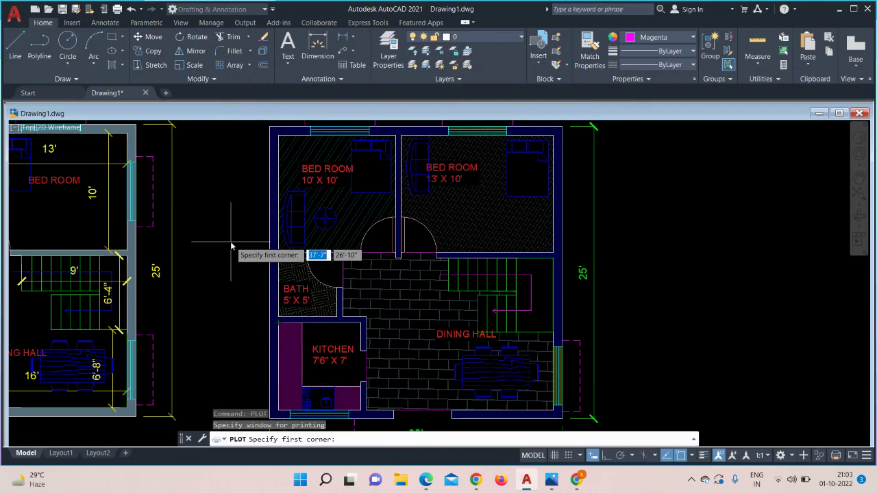
{"action": "scroll", "coordinate": [231, 246], "scroll_direction": "down", "scroll_amount": 2}
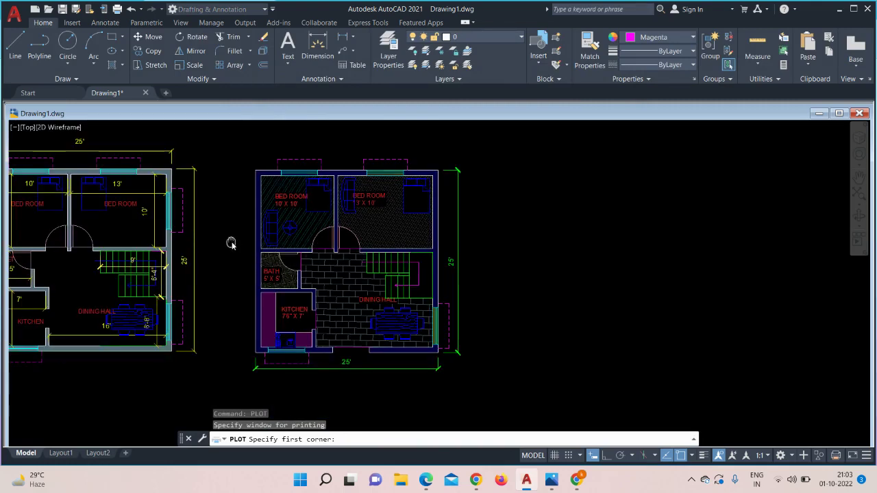
{"action": "scroll", "coordinate": [231, 244], "scroll_direction": "down", "scroll_amount": 2}
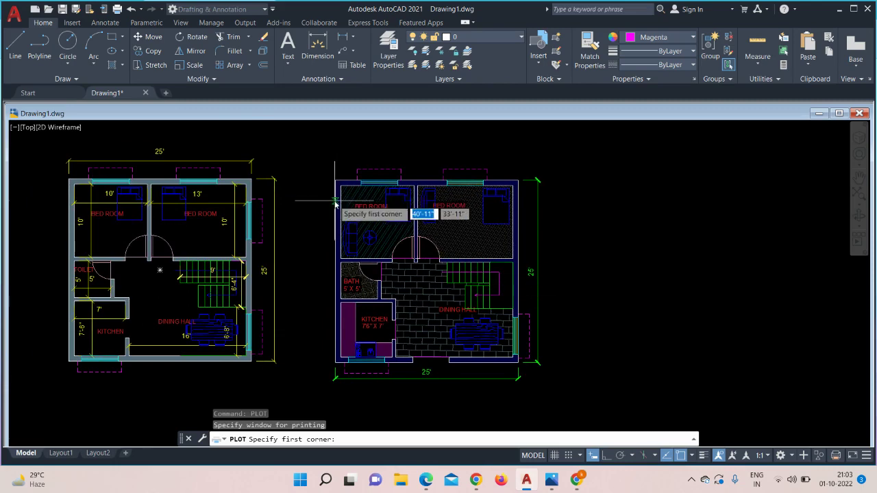
{"action": "scroll", "coordinate": [337, 202], "scroll_direction": "up", "scroll_amount": 2}
{"action": "middle_click_drag", "start_coordinate": [315, 218], "coordinate": [283, 193]}
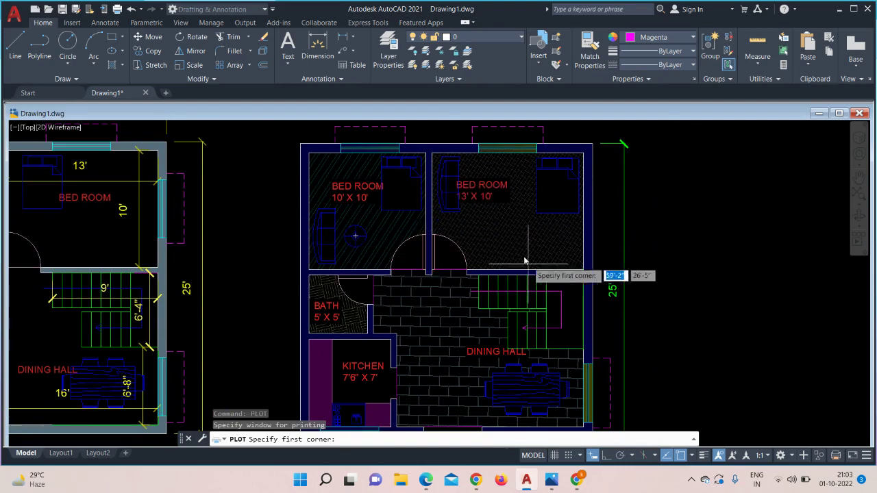
{"action": "middle_click_drag", "start_coordinate": [280, 235], "coordinate": [304, 285]}
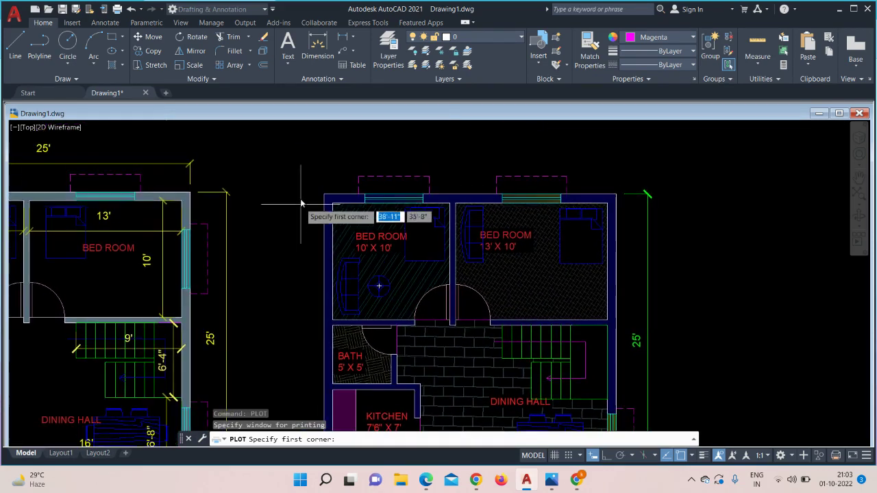
{"action": "left_click", "coordinate": [294, 147]}
{"action": "middle_click_drag", "start_coordinate": [597, 376], "coordinate": [524, 250]}
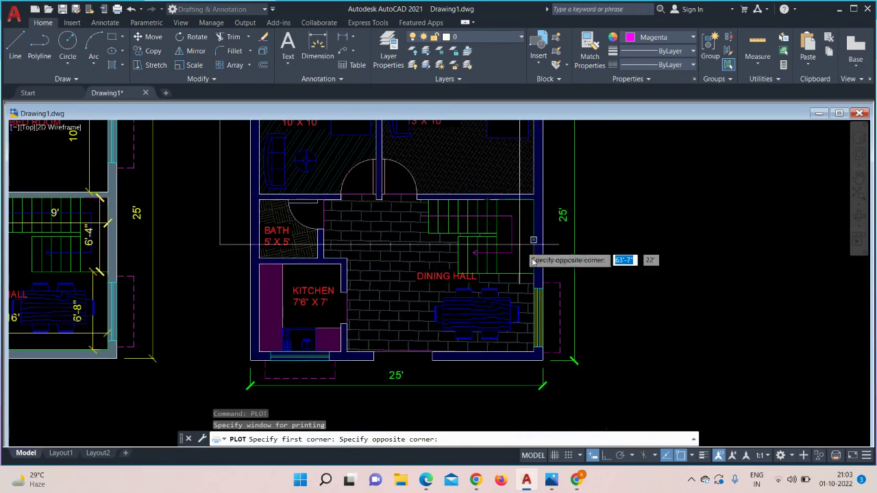
{"action": "left_click", "coordinate": [600, 405]}
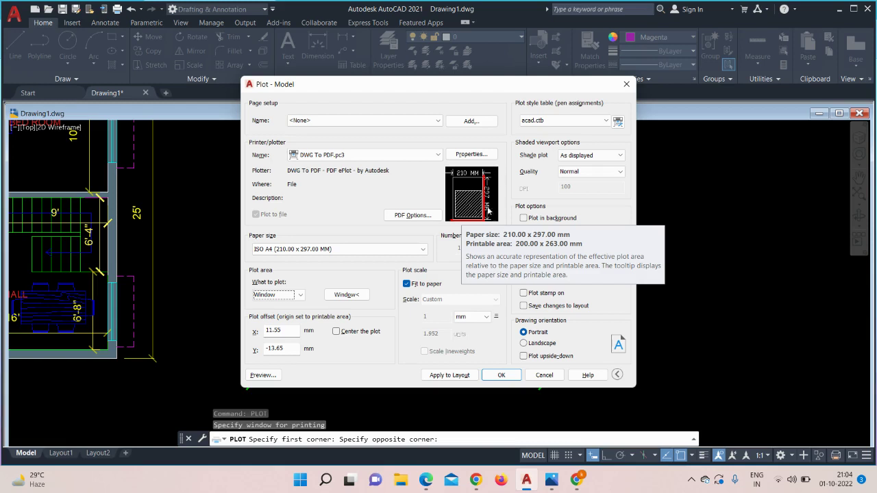
{"action": "left_click", "coordinate": [336, 332]}
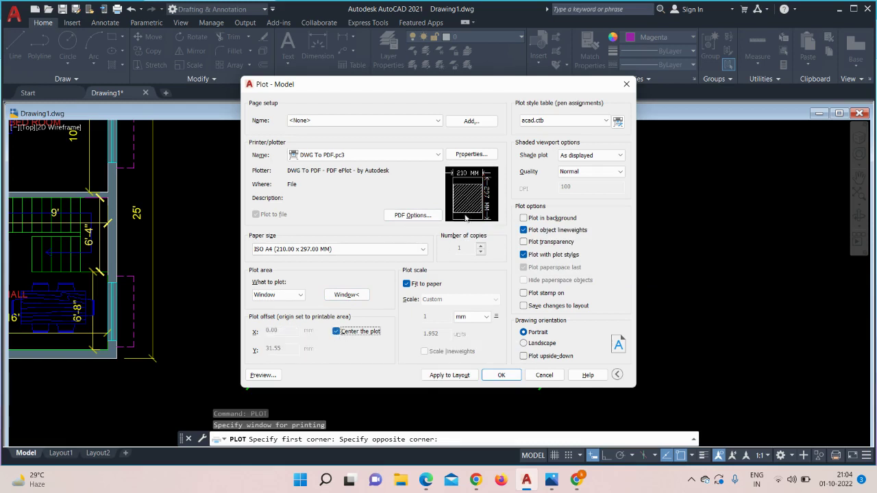
- Compare the portrait and landscape drawing orientations for the plot and set it to Landscape
{"action": "mouse_move", "coordinate": [484, 197]}
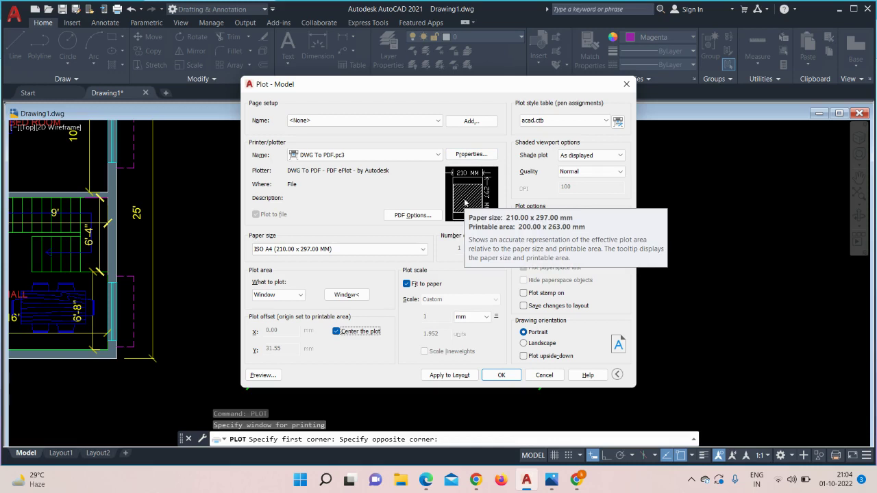
{"action": "left_click", "coordinate": [524, 345]}
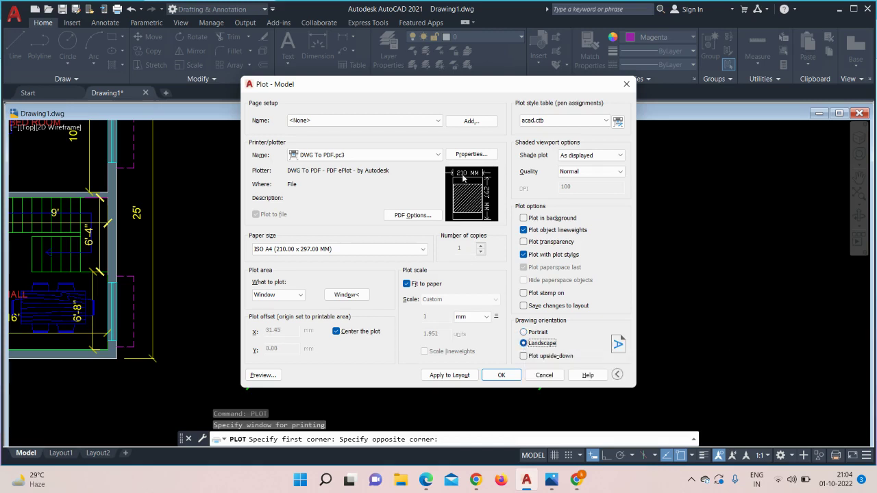
{"action": "mouse_move", "coordinate": [464, 181]}
{"action": "left_click", "coordinate": [524, 332]}
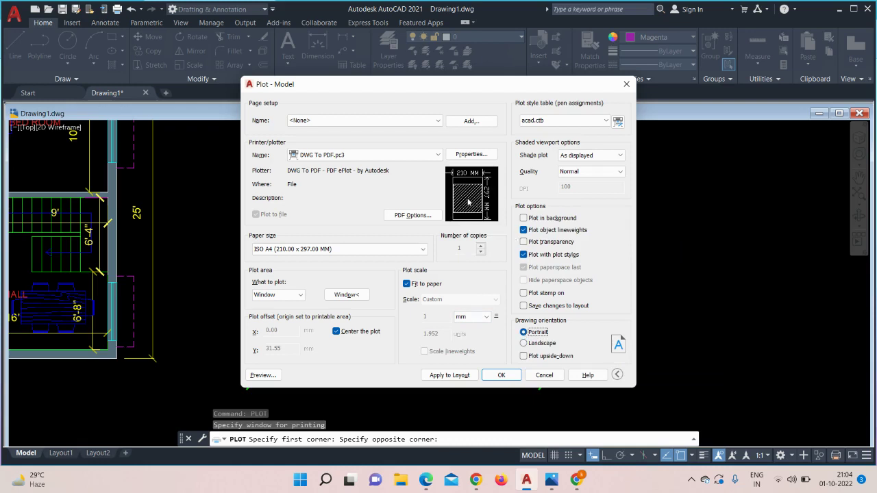
{"action": "left_click", "coordinate": [525, 343]}
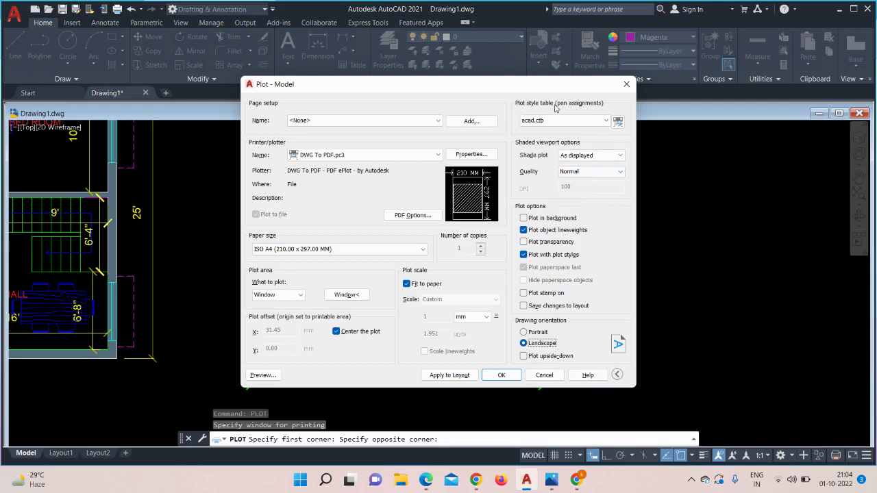
- Try the monochrome.ctb plot style table, assigned to all layouts, and preview the floor plan plot
{"action": "left_click", "coordinate": [606, 121]}
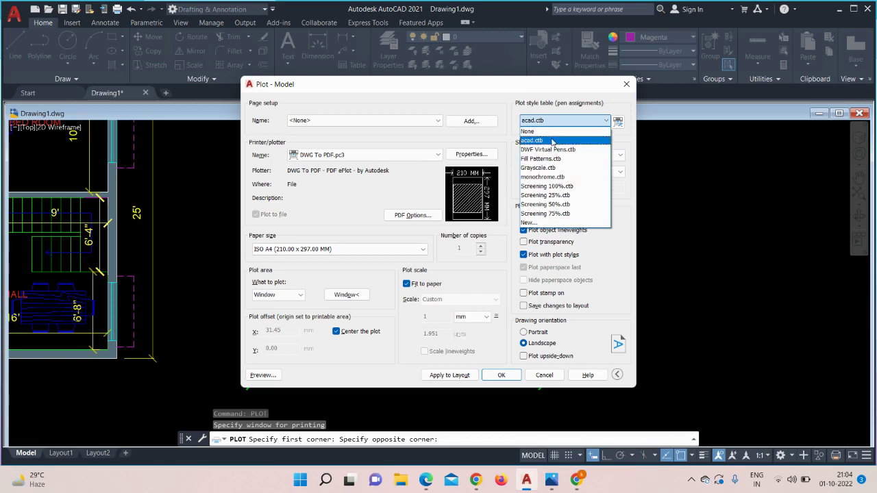
{"action": "left_click", "coordinate": [551, 177]}
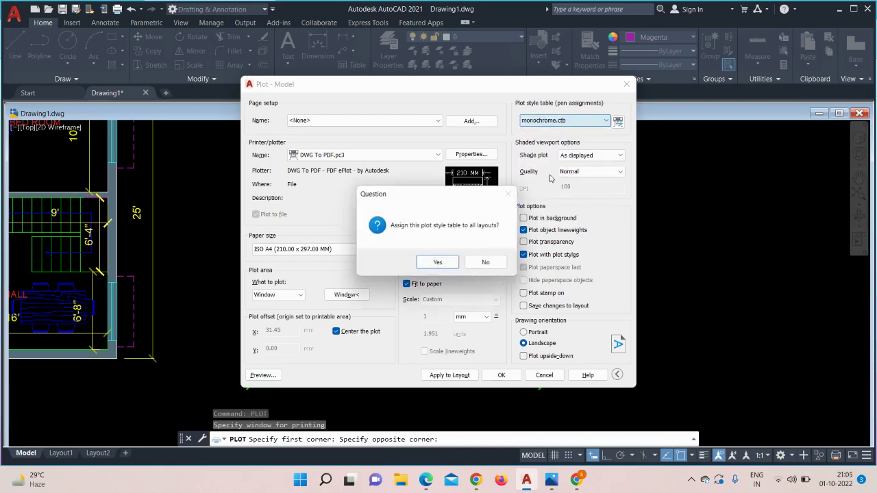
{"action": "left_click", "coordinate": [449, 265]}
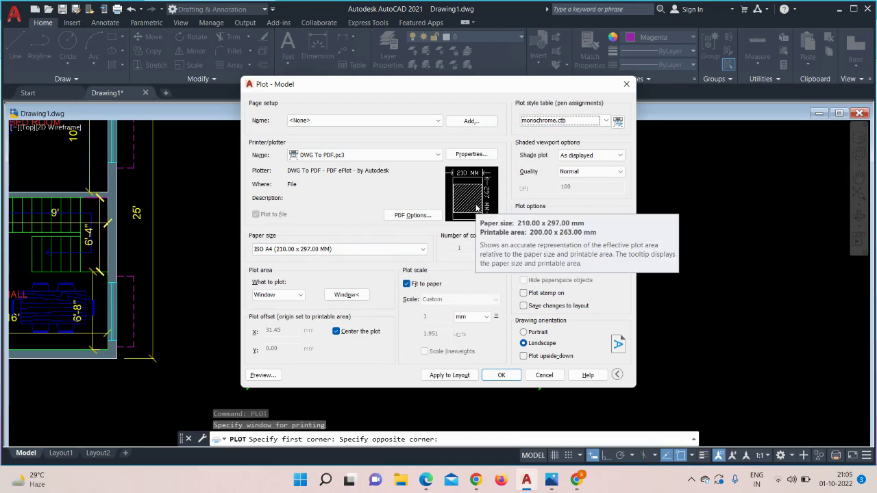
{"action": "left_click", "coordinate": [261, 374]}
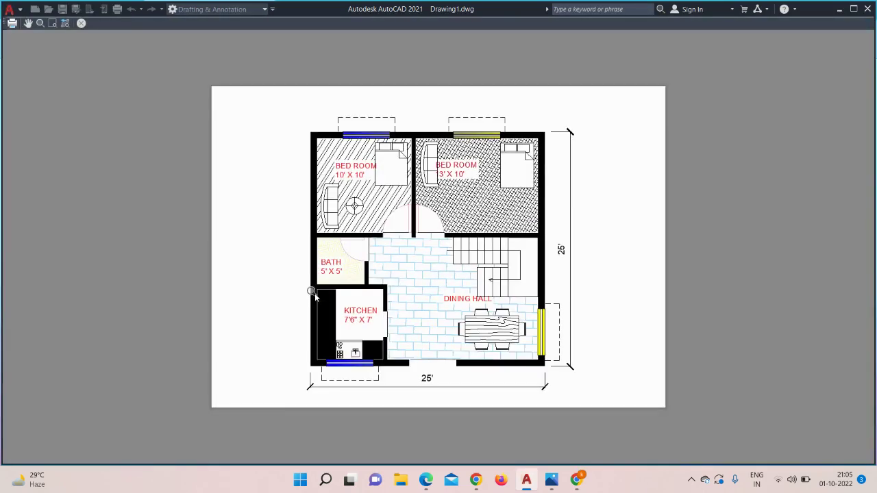
{"action": "scroll", "coordinate": [310, 291], "scroll_direction": "up", "scroll_amount": 2}
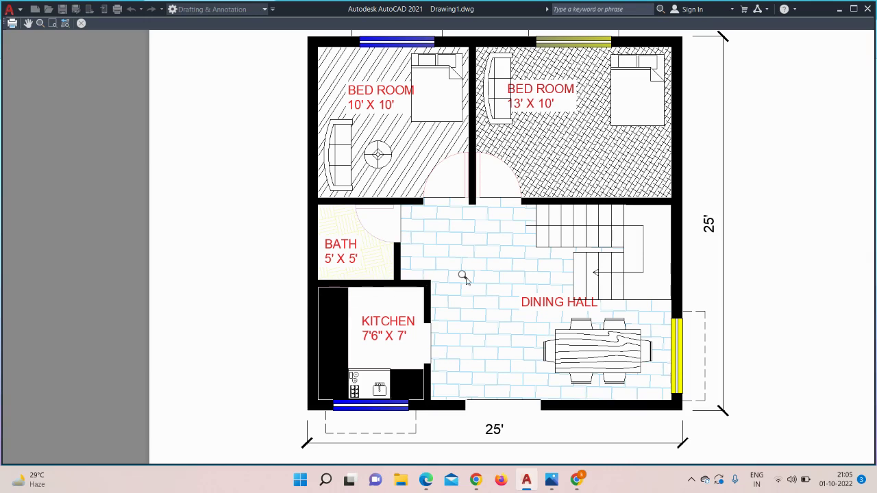
{"action": "middle_click_drag", "start_coordinate": [463, 276], "coordinate": [420, 291]}
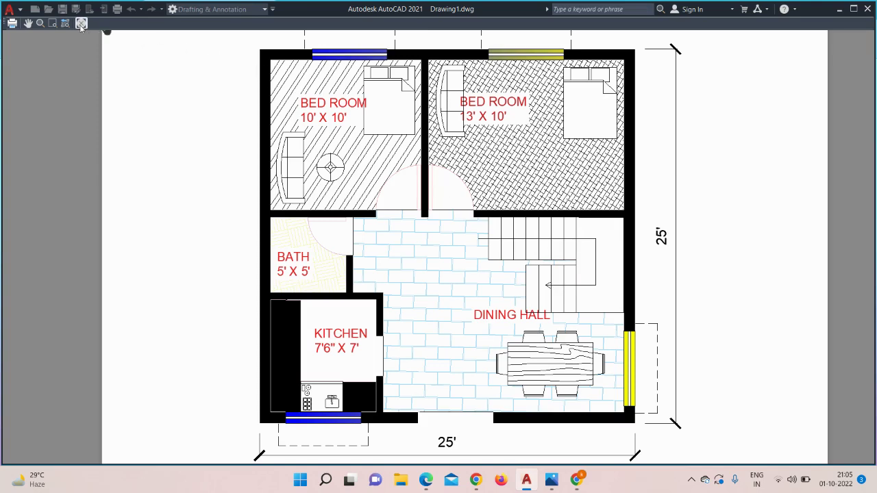
{"action": "left_click", "coordinate": [80, 23]}
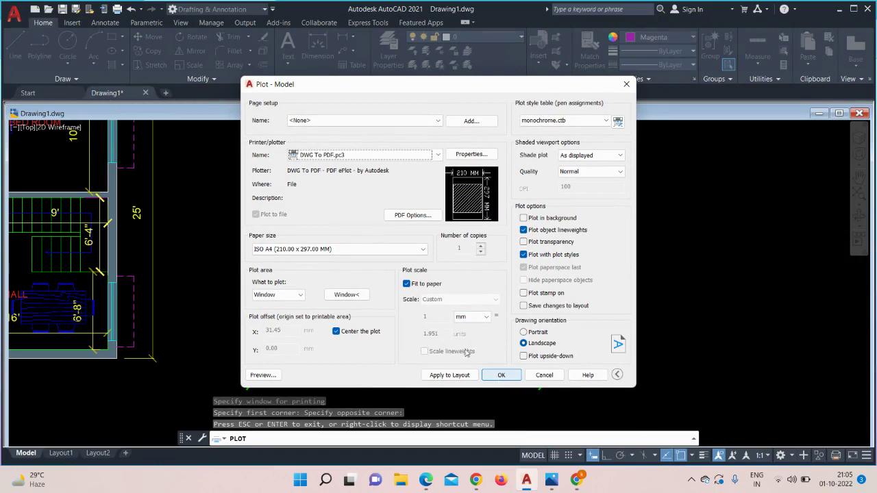
- Assign the acad.ctb plot style table to all layouts and check the floor plan in the plot preview
{"action": "left_click", "coordinate": [587, 122]}
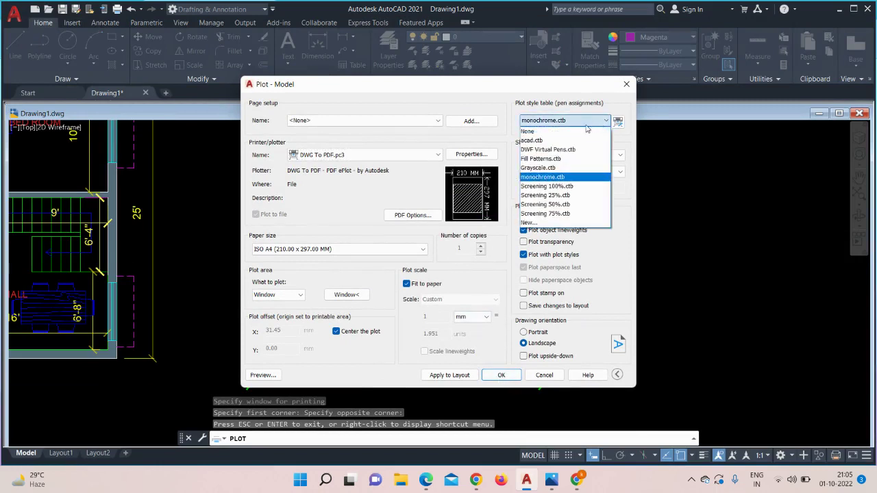
{"action": "left_click", "coordinate": [563, 141]}
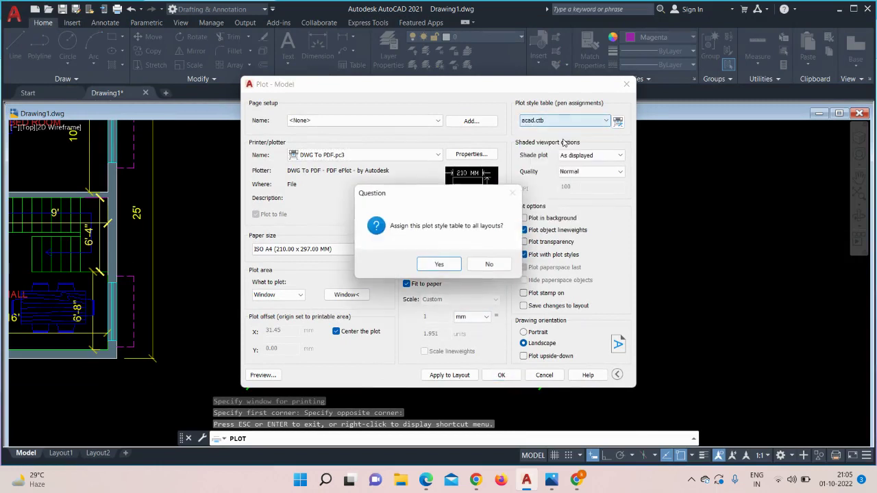
{"action": "left_click", "coordinate": [426, 269]}
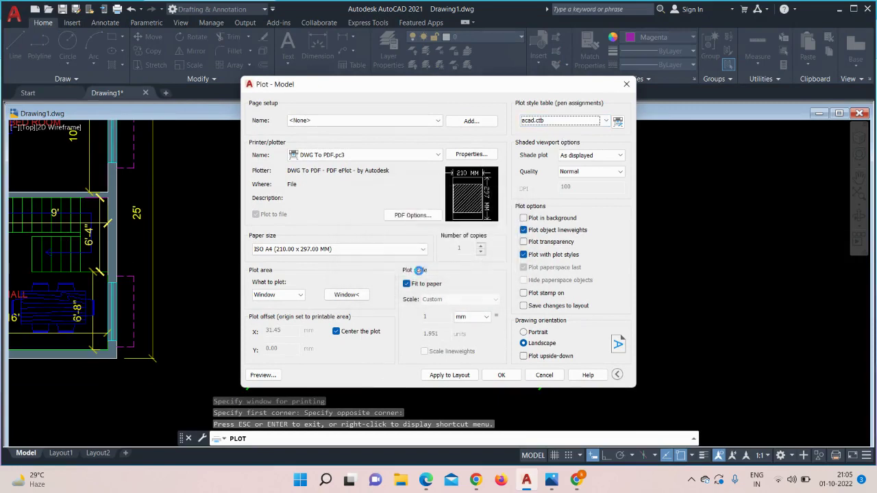
{"action": "left_click", "coordinate": [263, 374]}
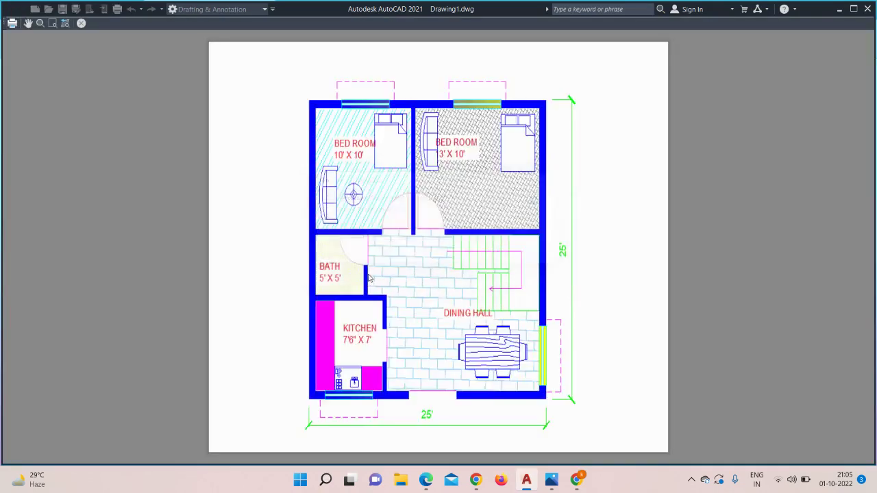
{"action": "scroll", "coordinate": [419, 233], "scroll_direction": "up", "scroll_amount": 2}
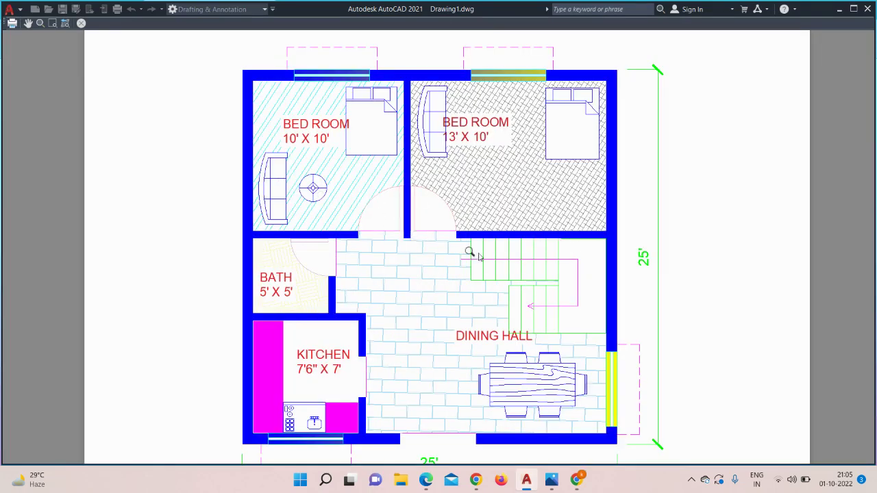
{"action": "middle_click_drag", "start_coordinate": [462, 299], "coordinate": [446, 271]}
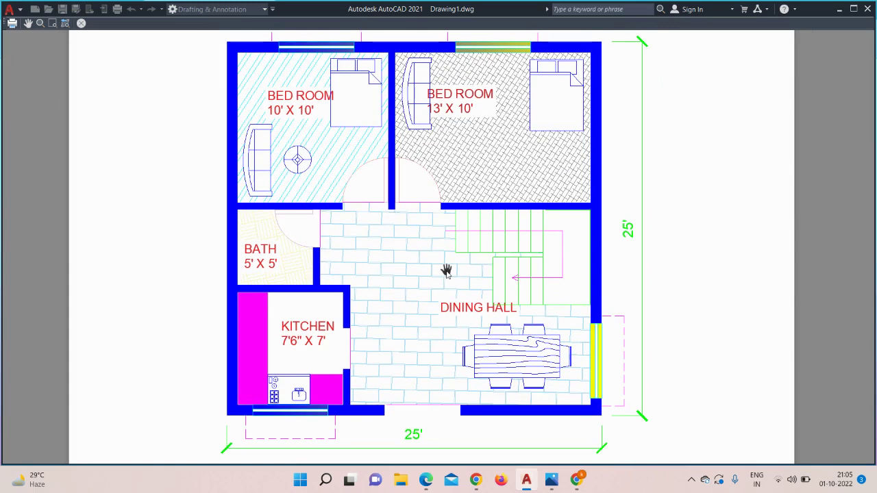
{"action": "left_click", "coordinate": [81, 23]}
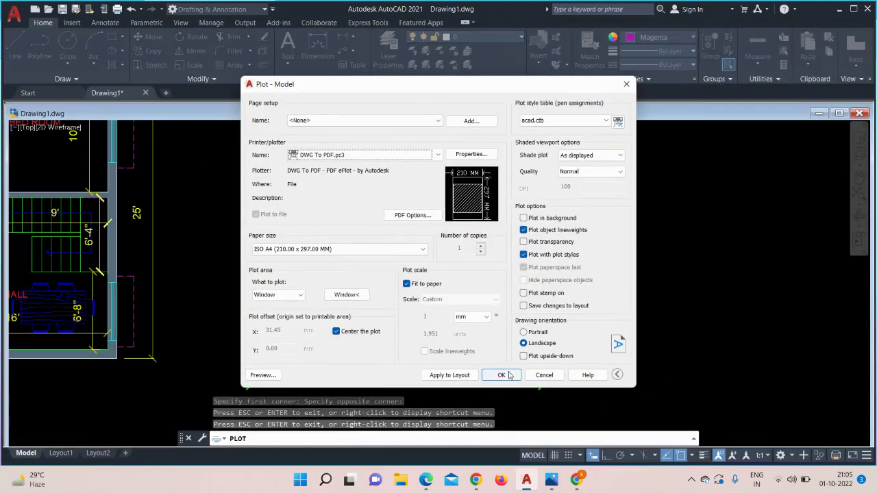
- Plot the floor plan to a PDF file named plan, saved on the Desktop
{"action": "left_click", "coordinate": [503, 377]}
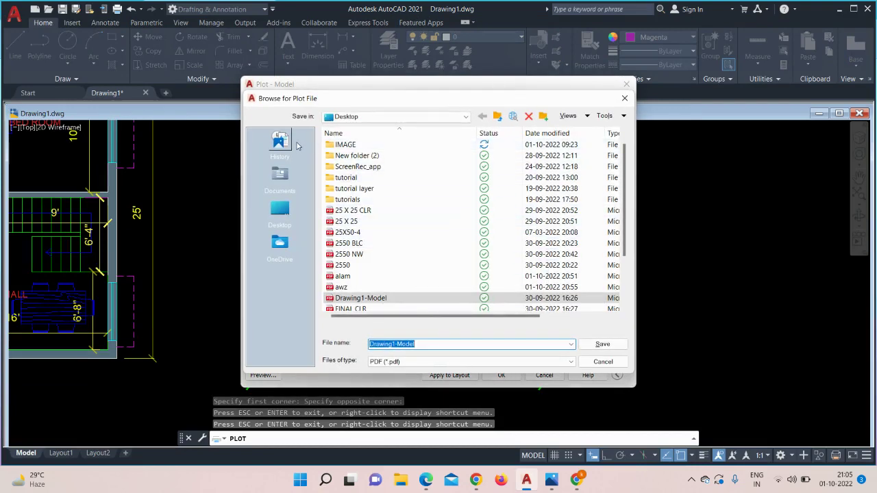
{"action": "left_click", "coordinate": [280, 212]}
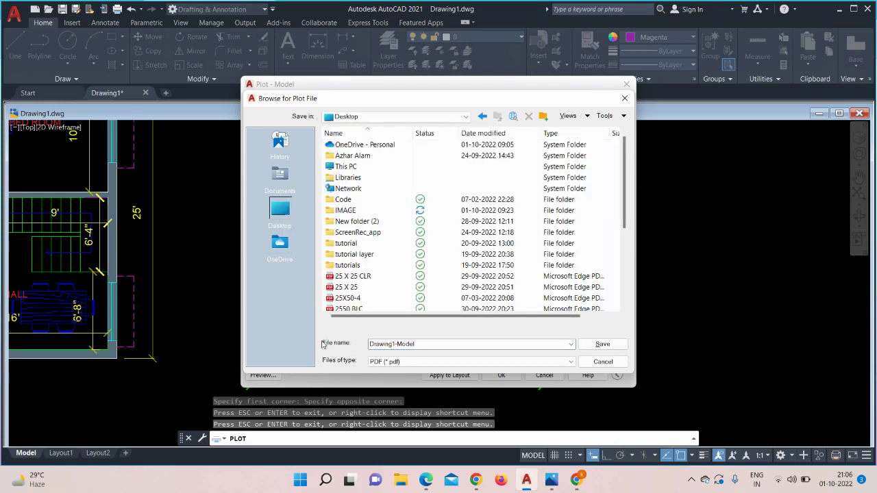
{"action": "left_click", "coordinate": [435, 346]}
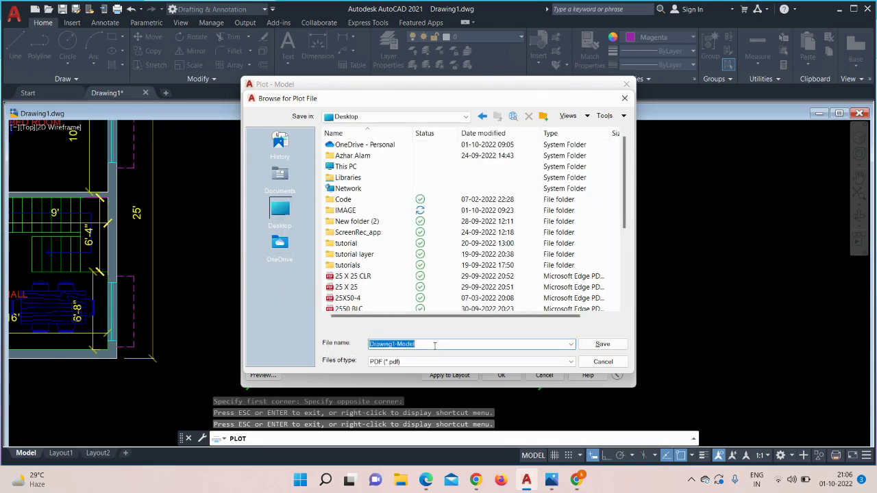
{"action": "key", "text": "BackSpace"}
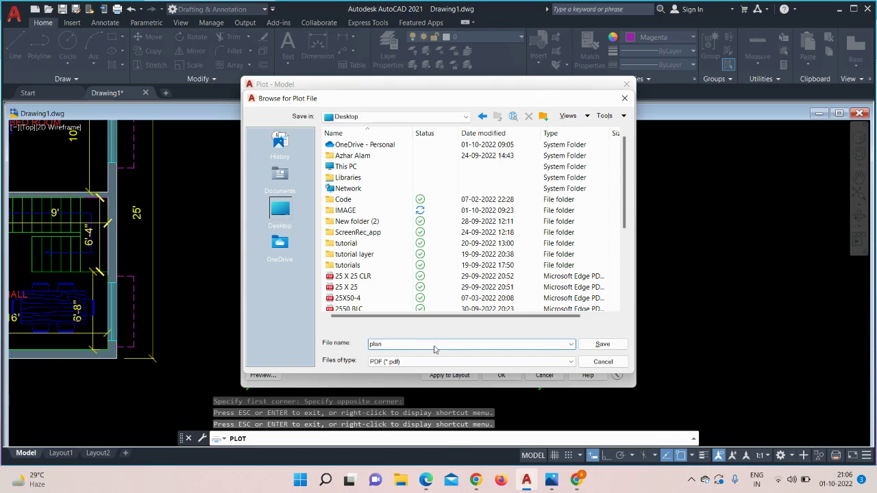
{"action": "type", "text": "plan"}
{"action": "left_click", "coordinate": [603, 344]}
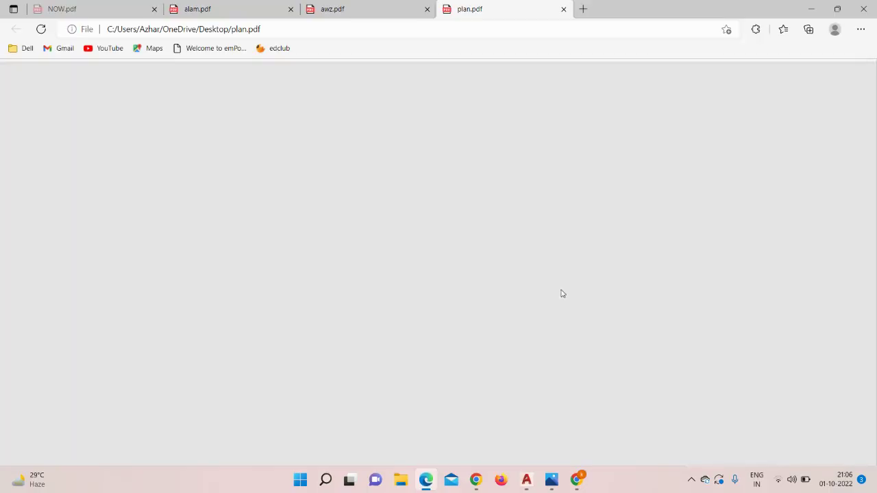
- Review the whole plotted floor plan page in plan.pdf
{"action": "scroll", "coordinate": [570, 352], "scroll_direction": "down", "scroll_amount": 2}
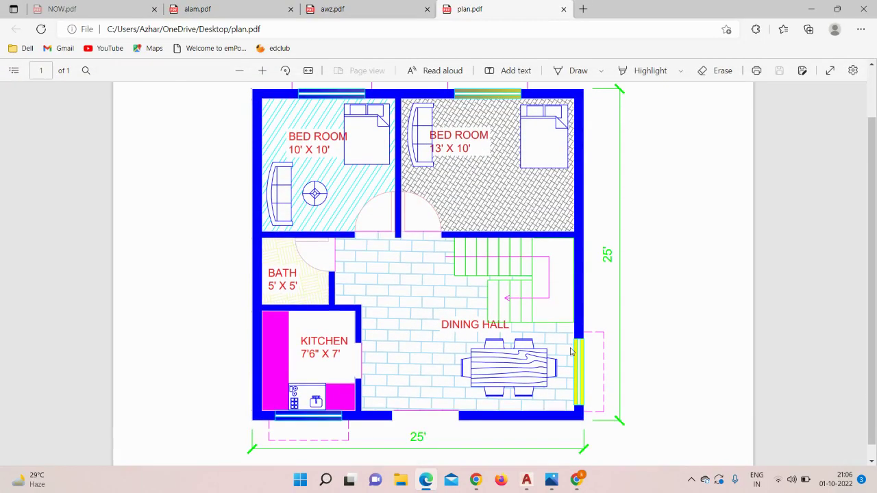
{"action": "scroll", "coordinate": [462, 319], "scroll_direction": "up", "scroll_amount": 2}
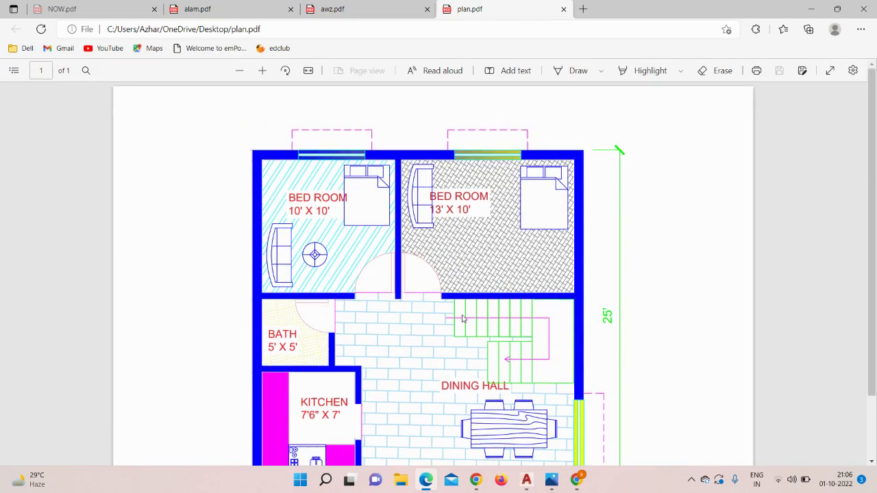
{"action": "scroll", "coordinate": [462, 319], "scroll_direction": "down", "scroll_amount": 2}
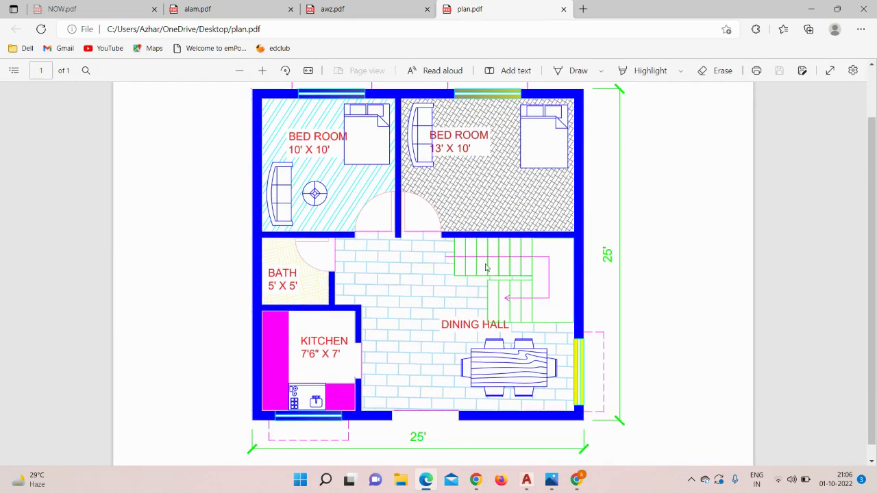
{"action": "scroll", "coordinate": [499, 296], "scroll_direction": "down", "scroll_amount": 1}
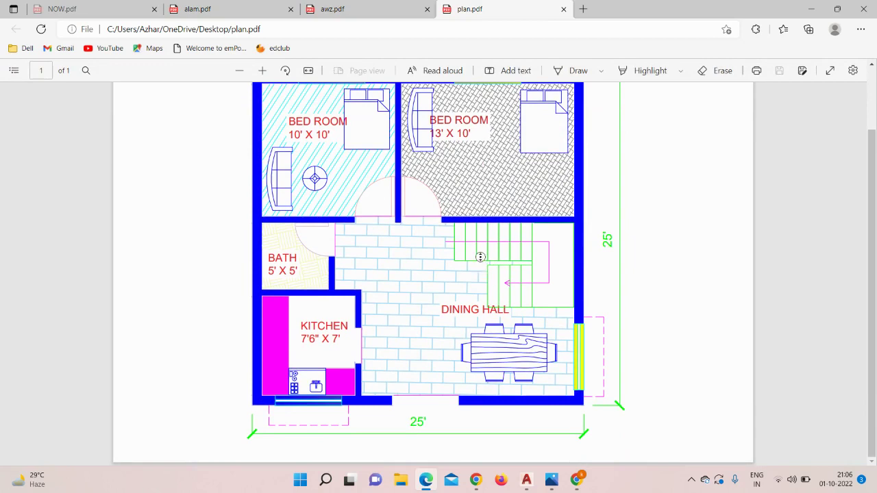
{"action": "scroll", "coordinate": [479, 251], "scroll_direction": "up", "scroll_amount": 1}
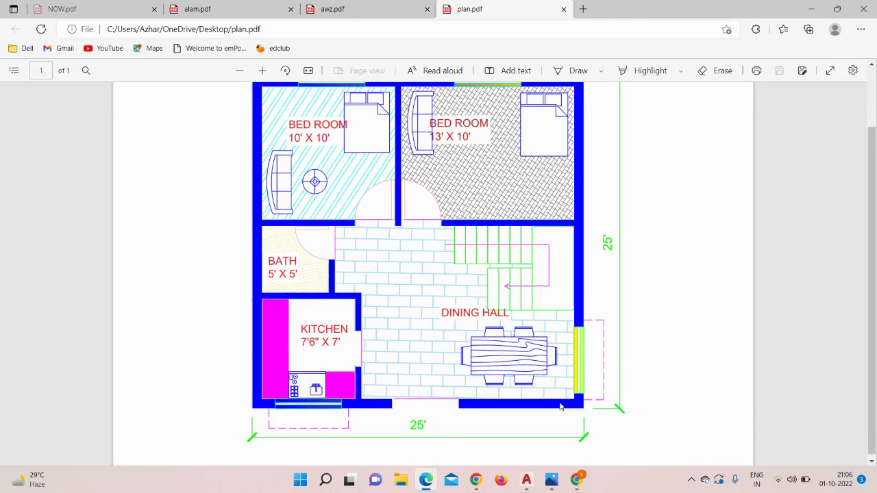
- Switch back to the AutoCAD drawing, dismiss the plot completion notification and look over the dining hall area
{"action": "left_click", "coordinate": [526, 480]}
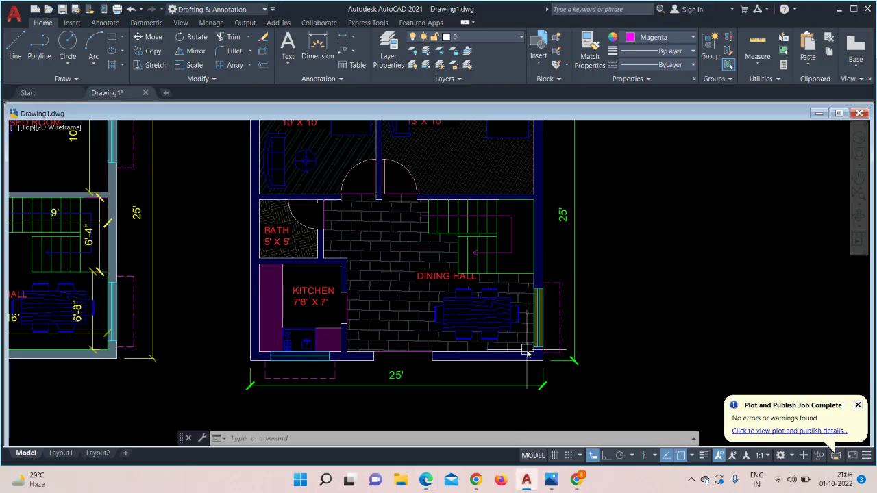
{"action": "middle_click_drag", "start_coordinate": [527, 350], "coordinate": [533, 384]}
{"action": "scroll", "coordinate": [534, 368], "scroll_direction": "up", "scroll_amount": 4}
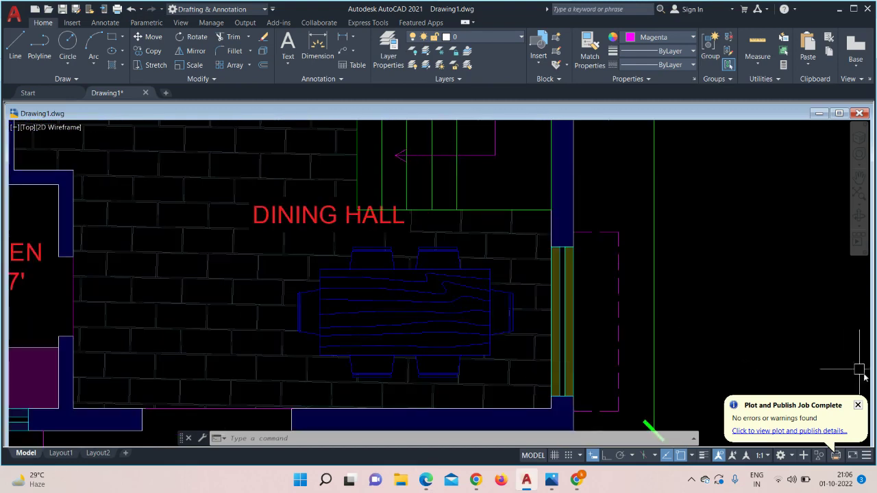
{"action": "left_click", "coordinate": [859, 406]}
{"action": "mouse_move", "coordinate": [653, 282]}
{"action": "middle_mouse_down"}
{"action": "mouse_move", "coordinate": [748, 352]}
{"action": "mouse_move", "coordinate": [767, 352]}
{"action": "middle_mouse_up"}
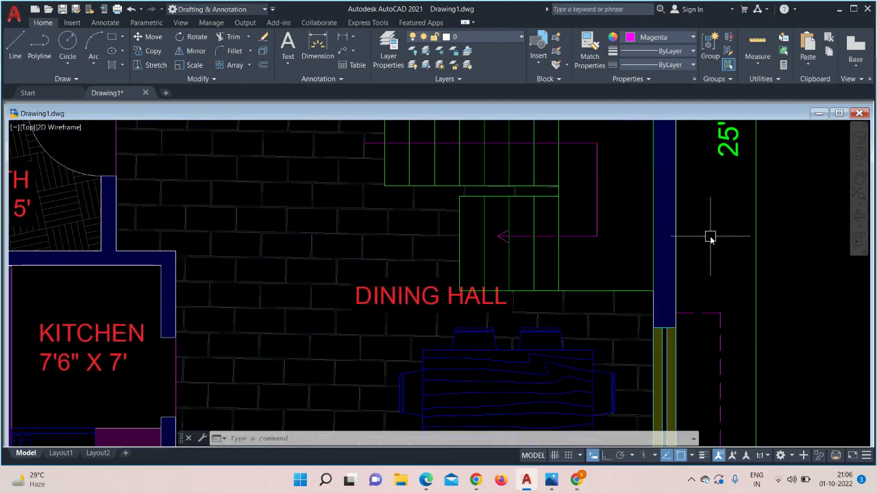